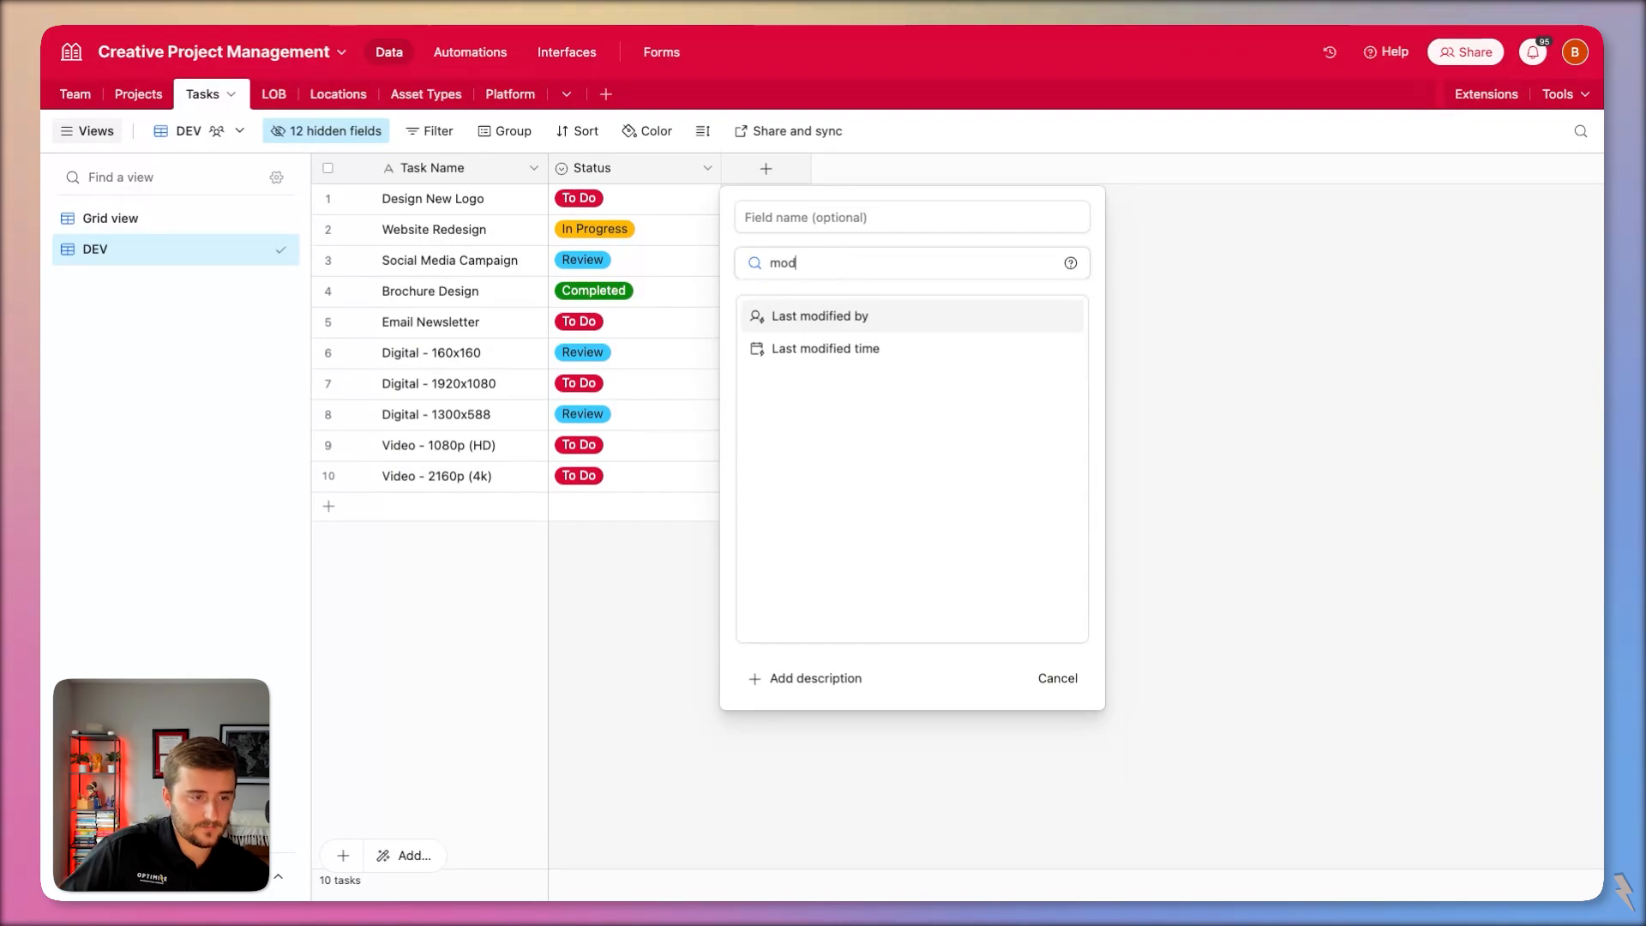
Create a last modified time field named Last Modified that tracks all editable fields in the Tasks table.
click(825, 348)
click(1040, 472)
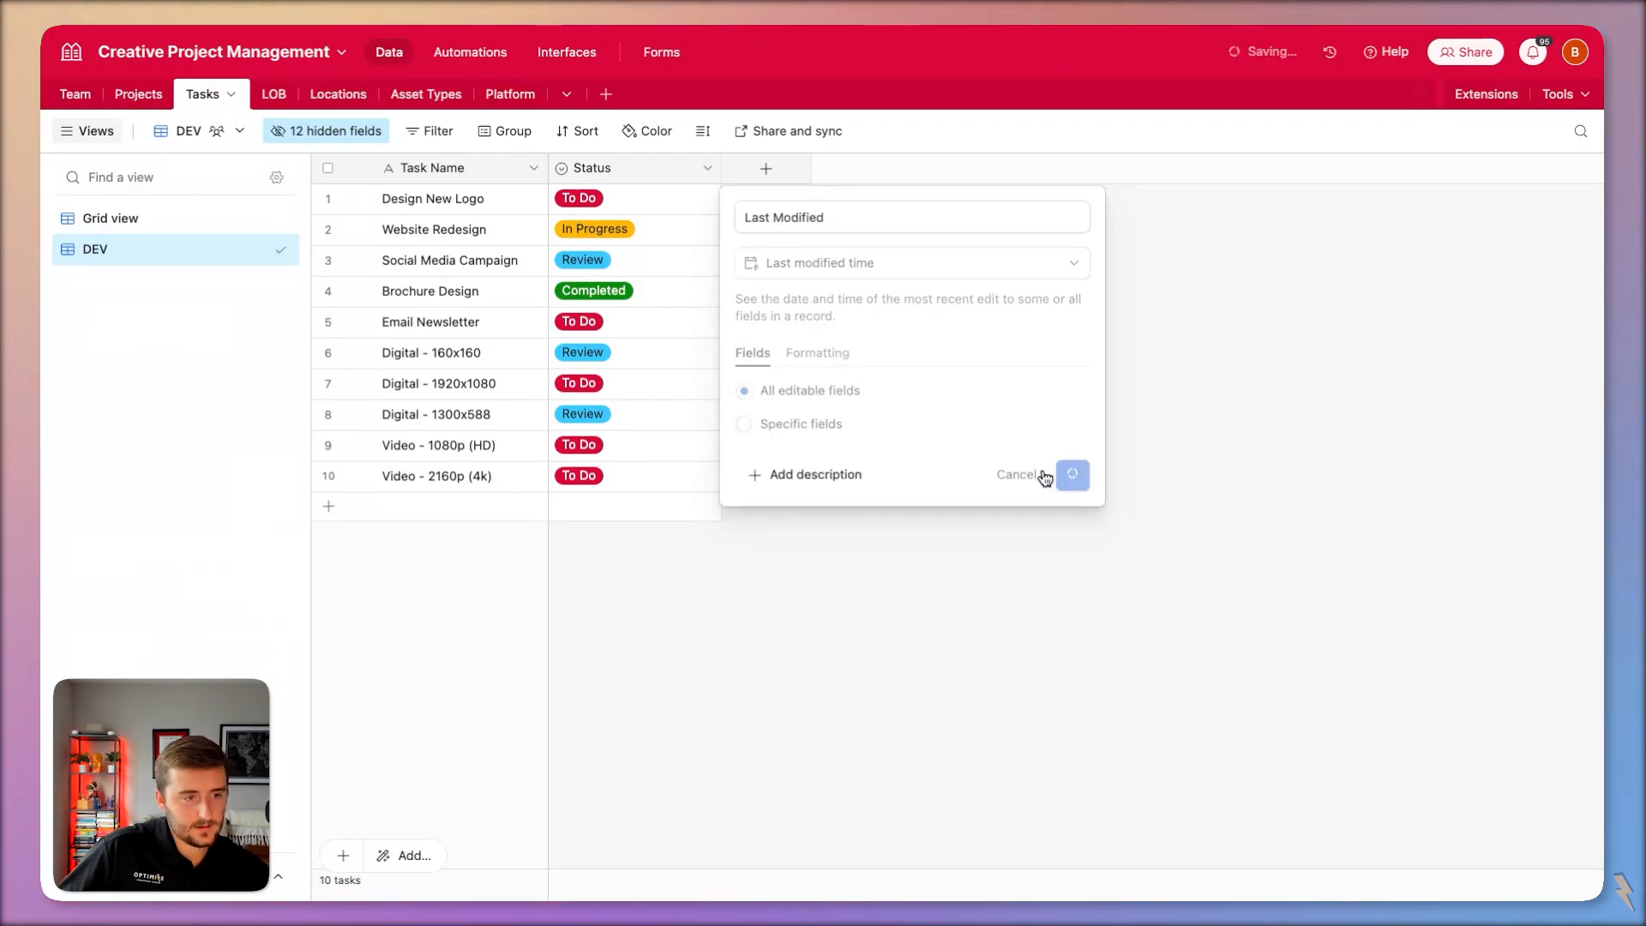
Add a date field named Date Started after Last Modified, using the local date format without a time.
click(940, 168)
click(1003, 264)
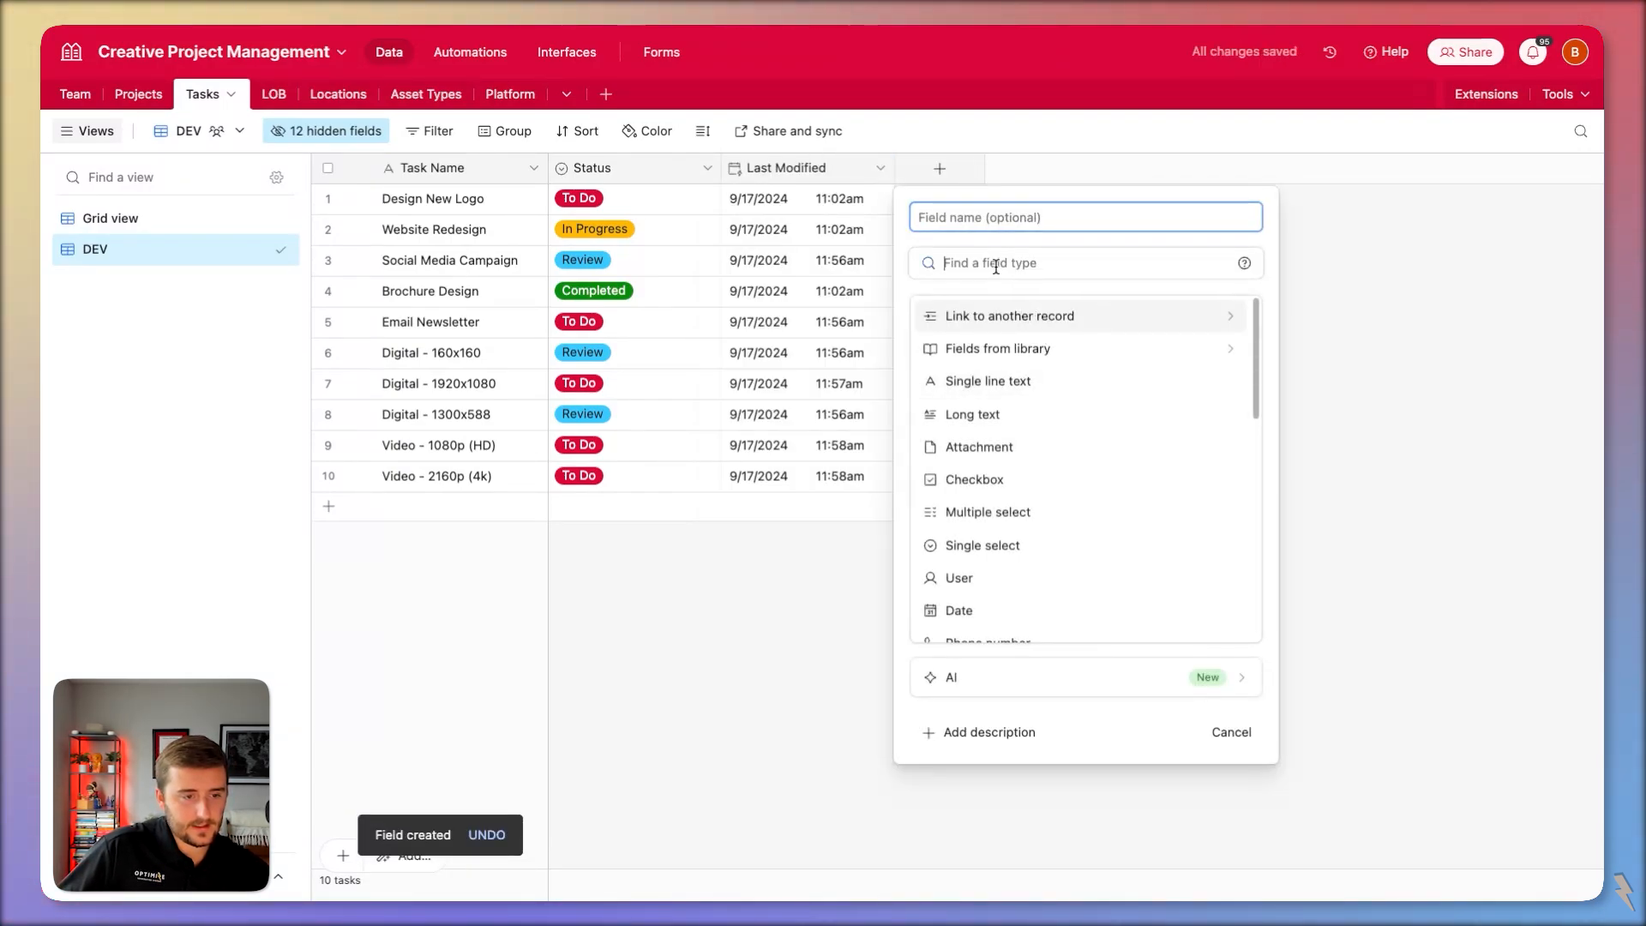
text(da)
click(1025, 317)
click(990, 218)
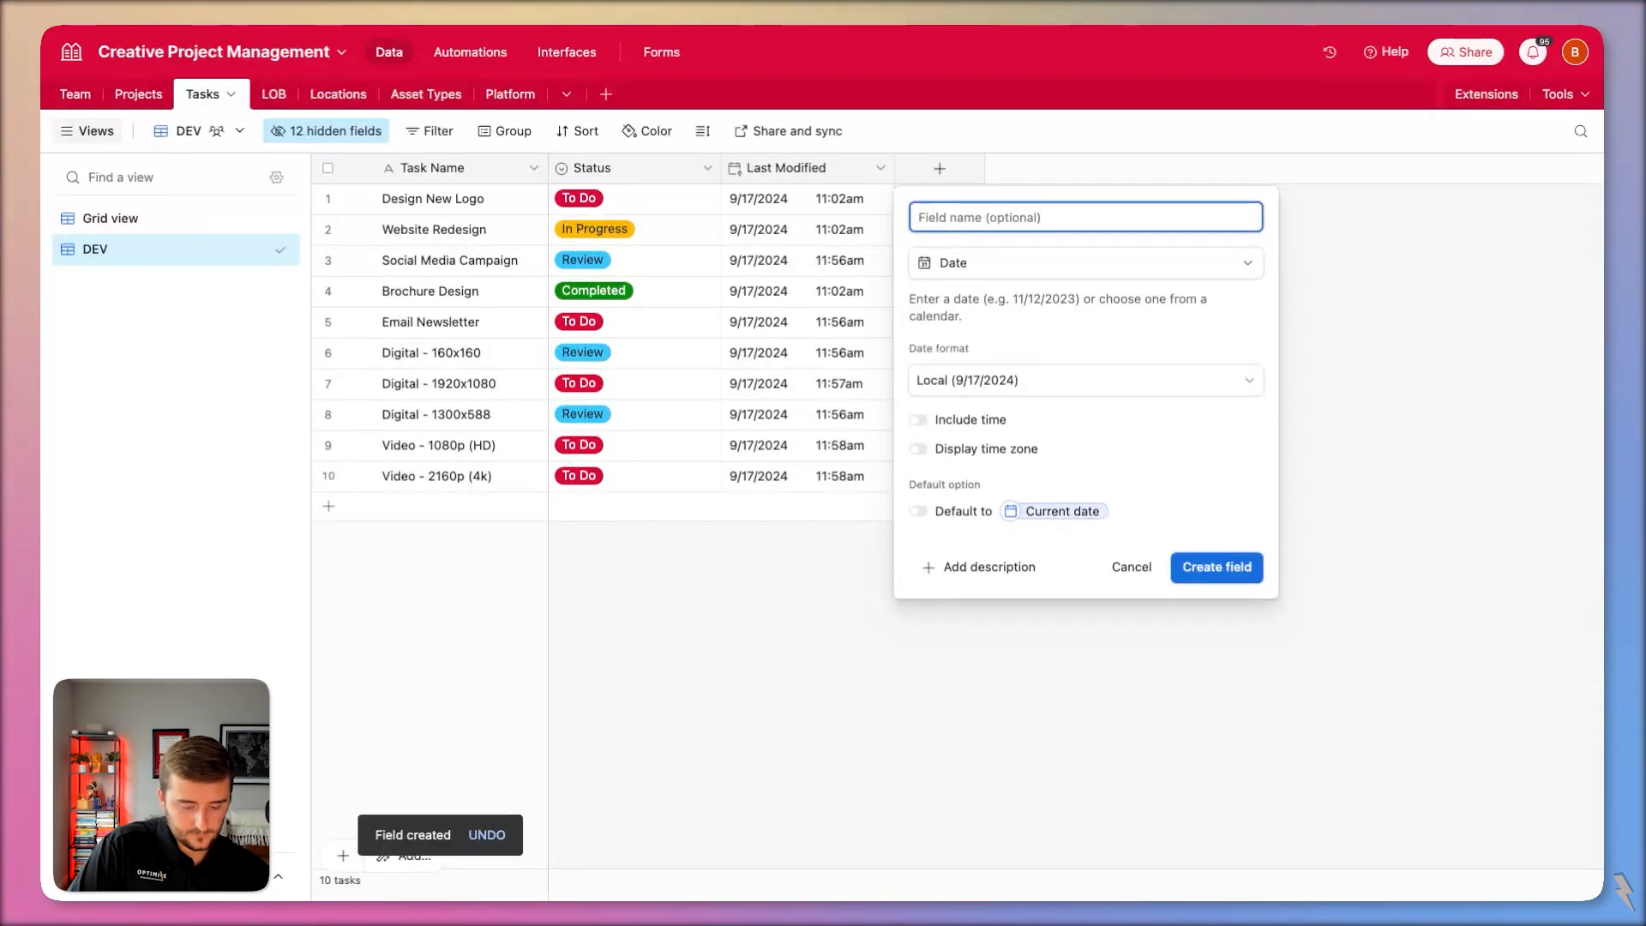
text(Date Started)
click(991, 264)
scroll(1084, 485, down, 3)
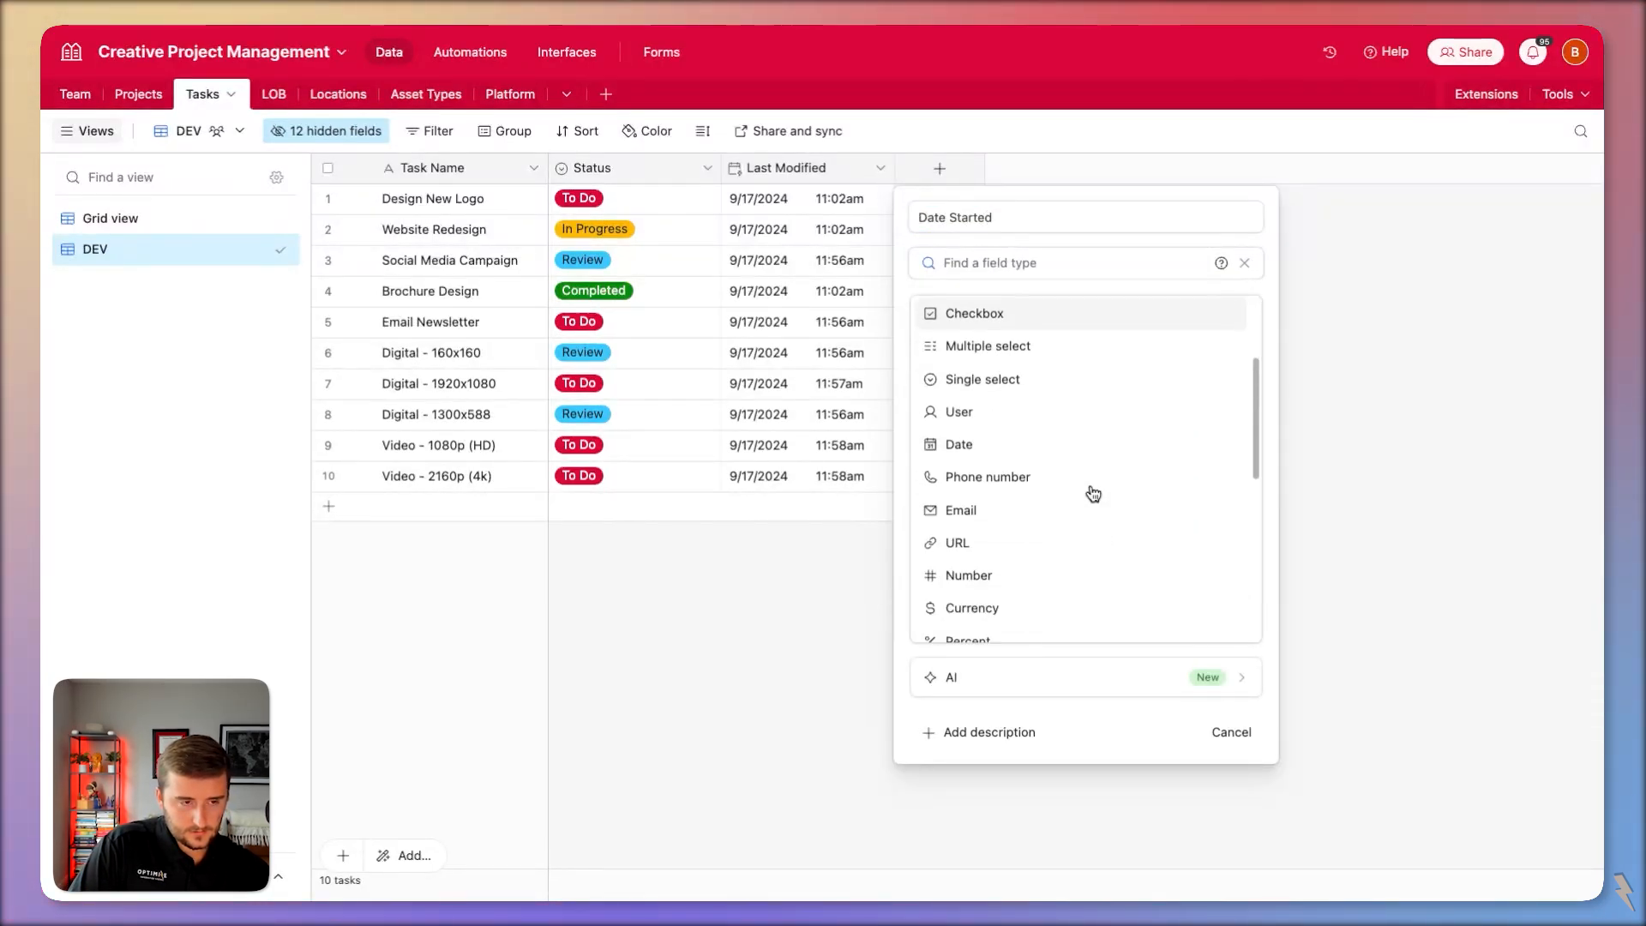
scroll(1080, 463, up, 3)
click(1076, 262)
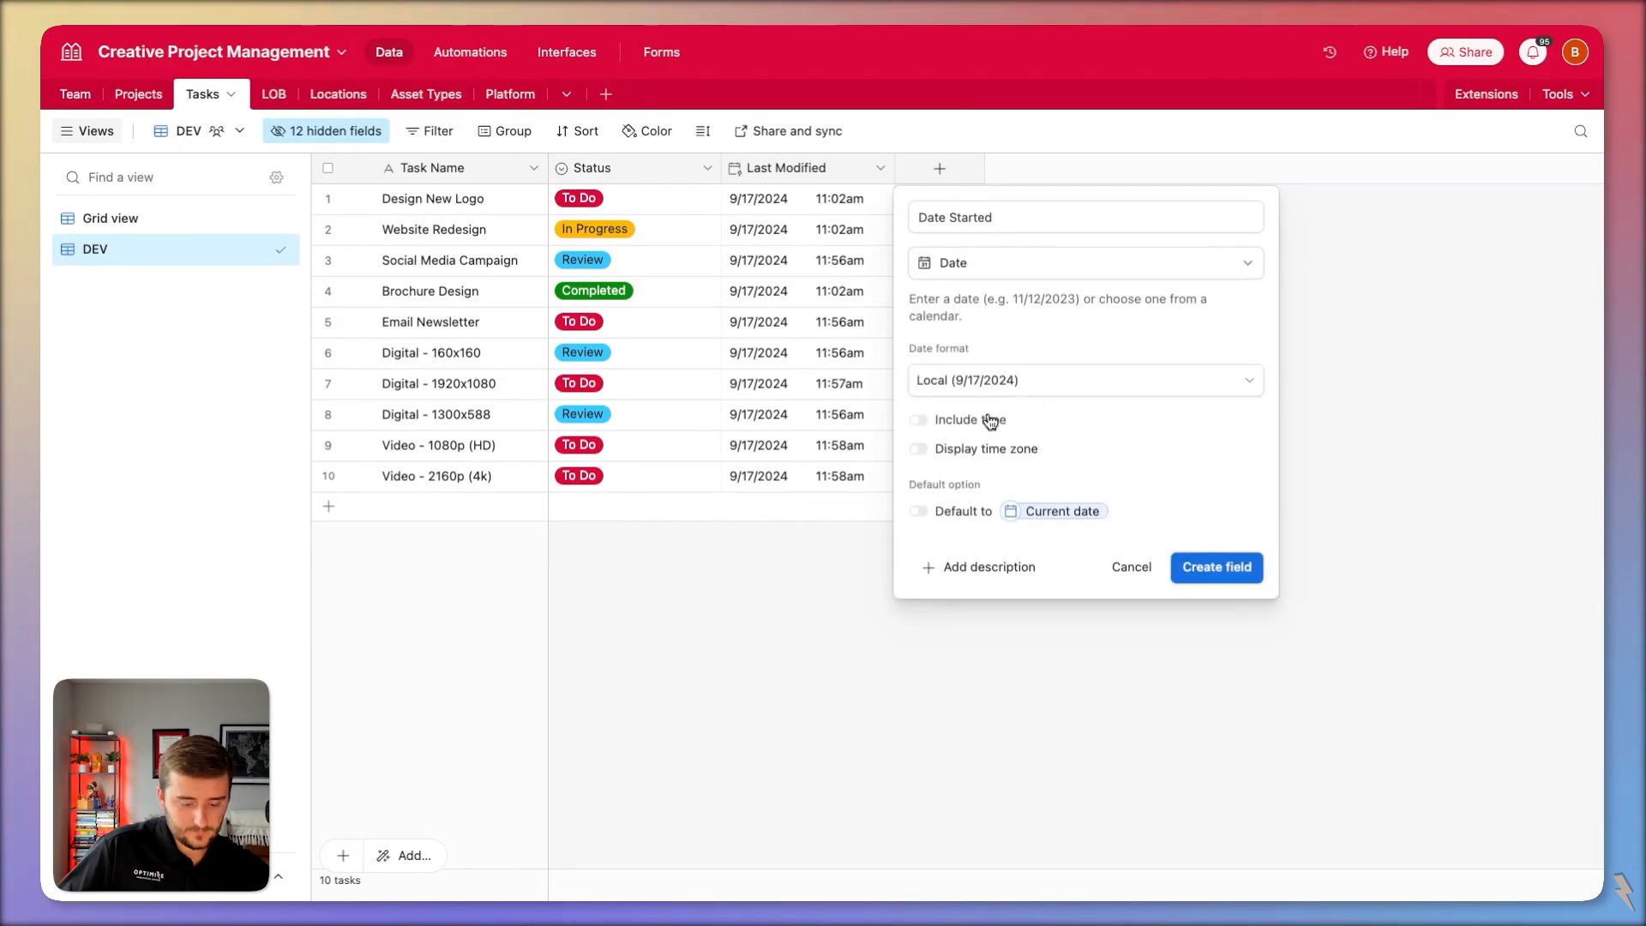
click(1203, 579)
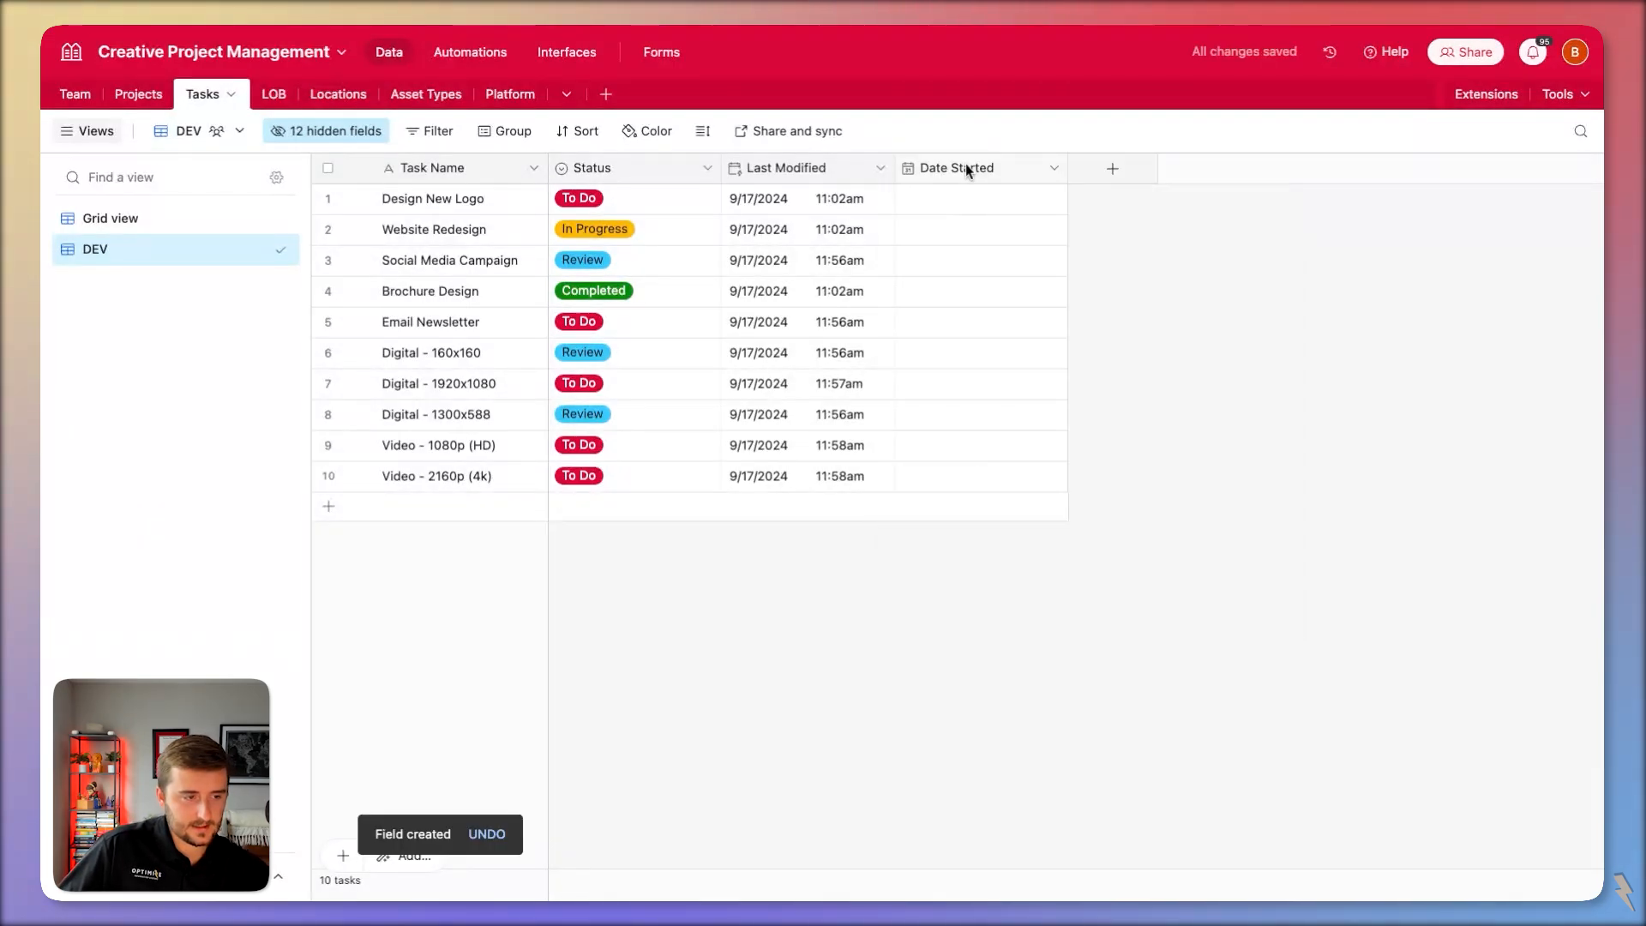
Duplicate the Date Started field and name the copy Date First Submitted.
right_click(918, 160)
click(976, 268)
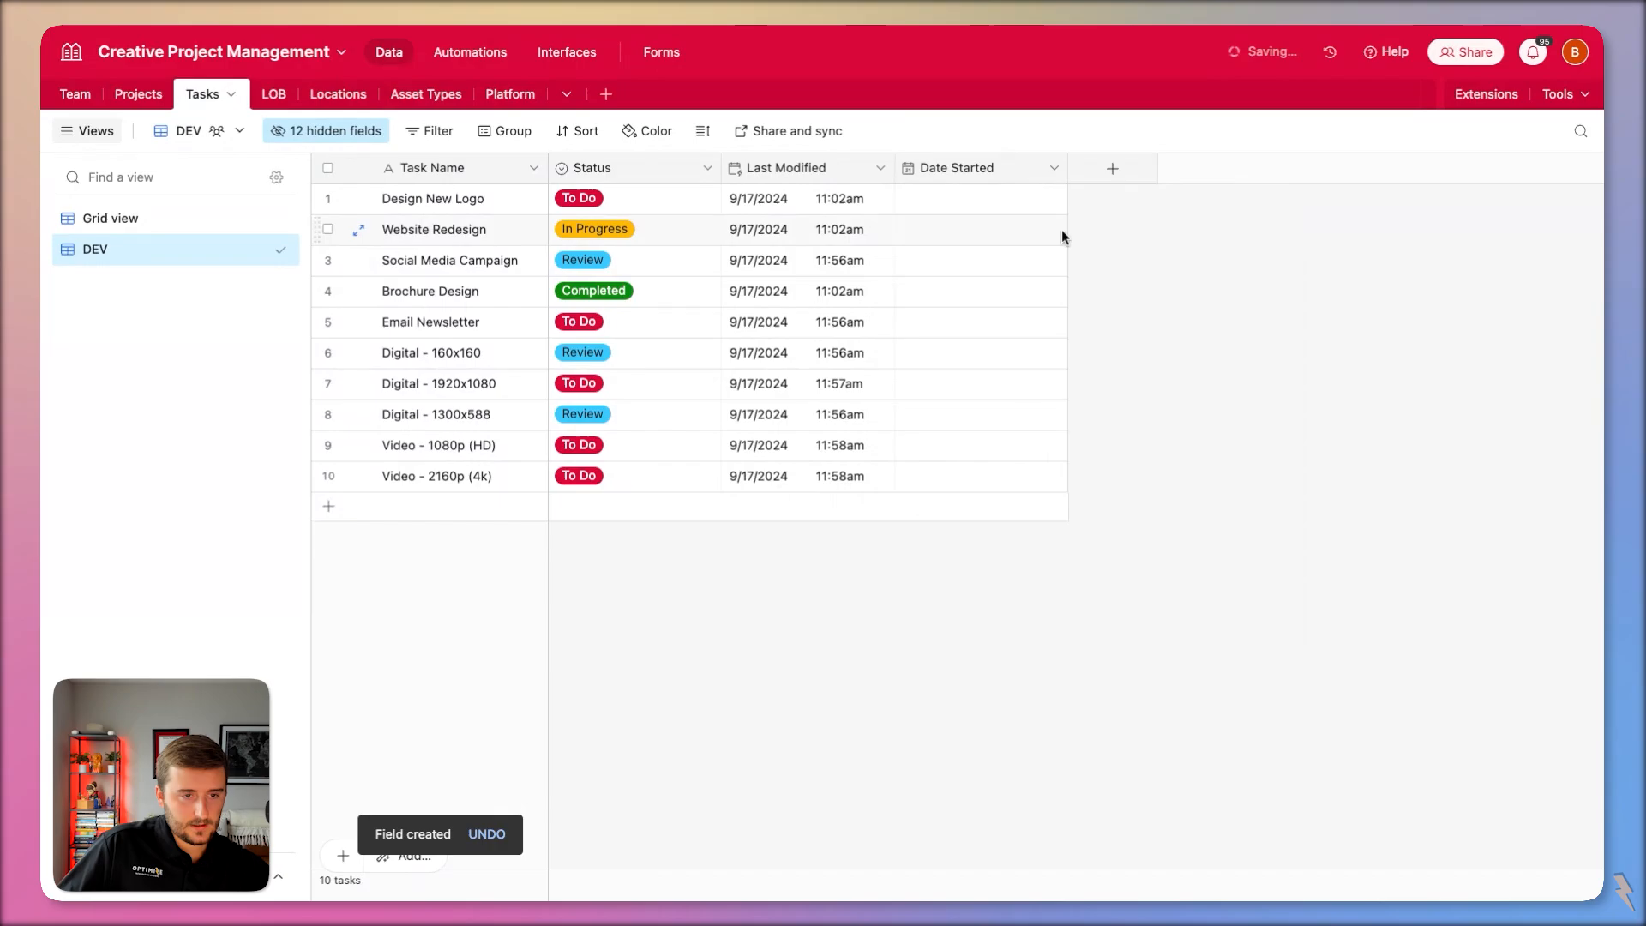
double_click(798, 218)
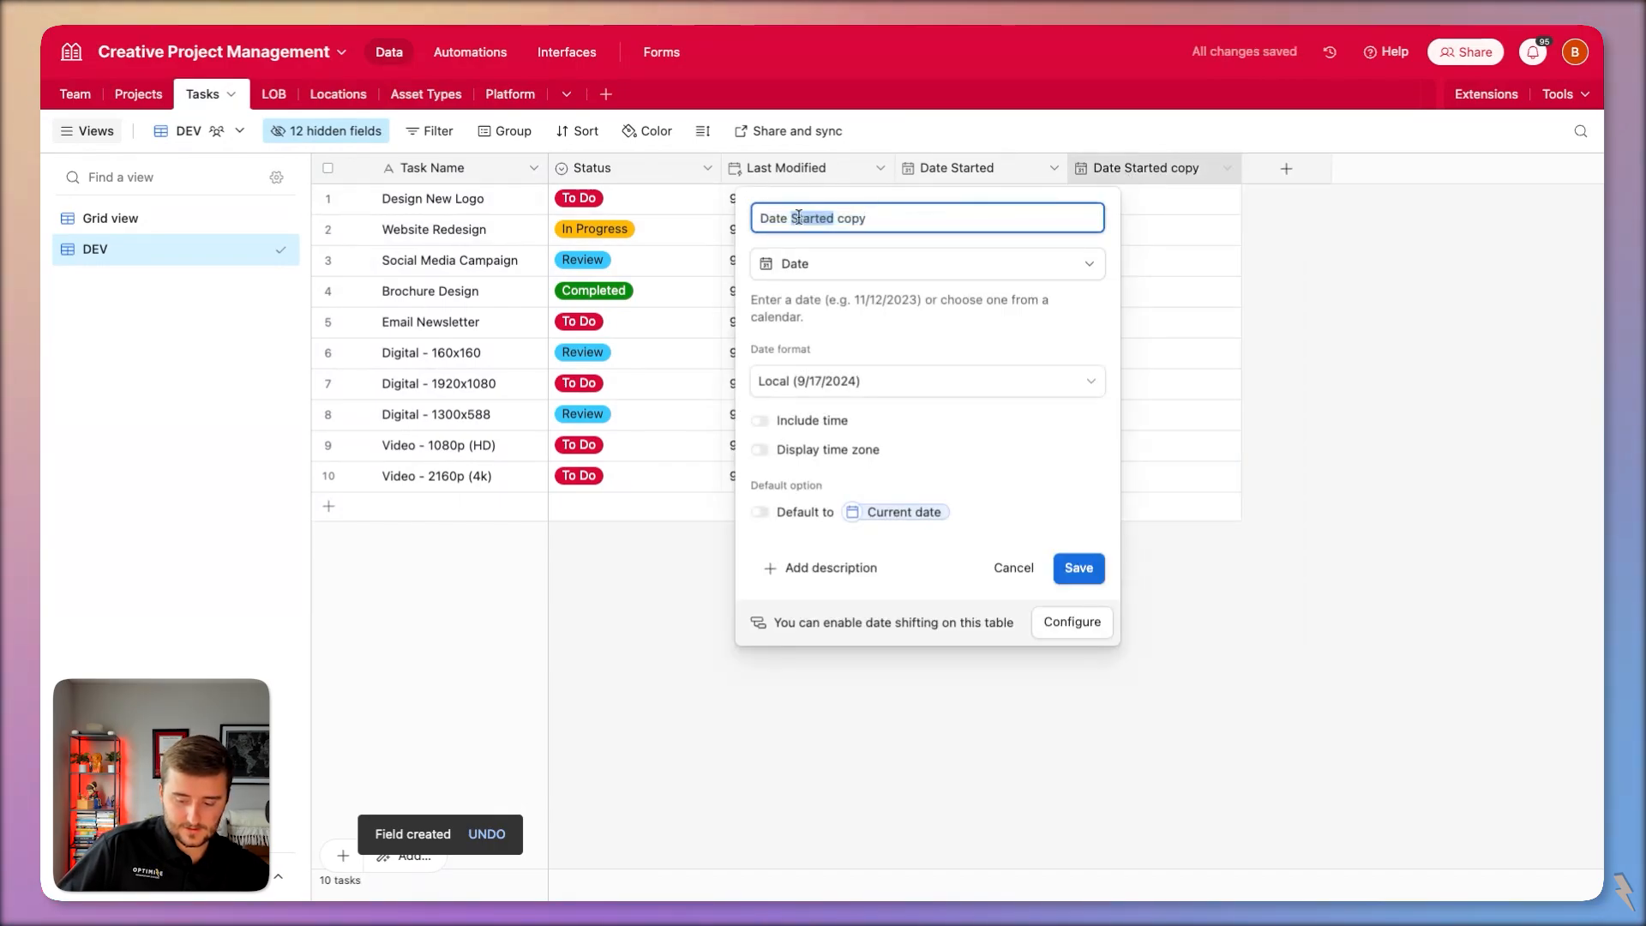
key(shift+End)
text(First Submitted)
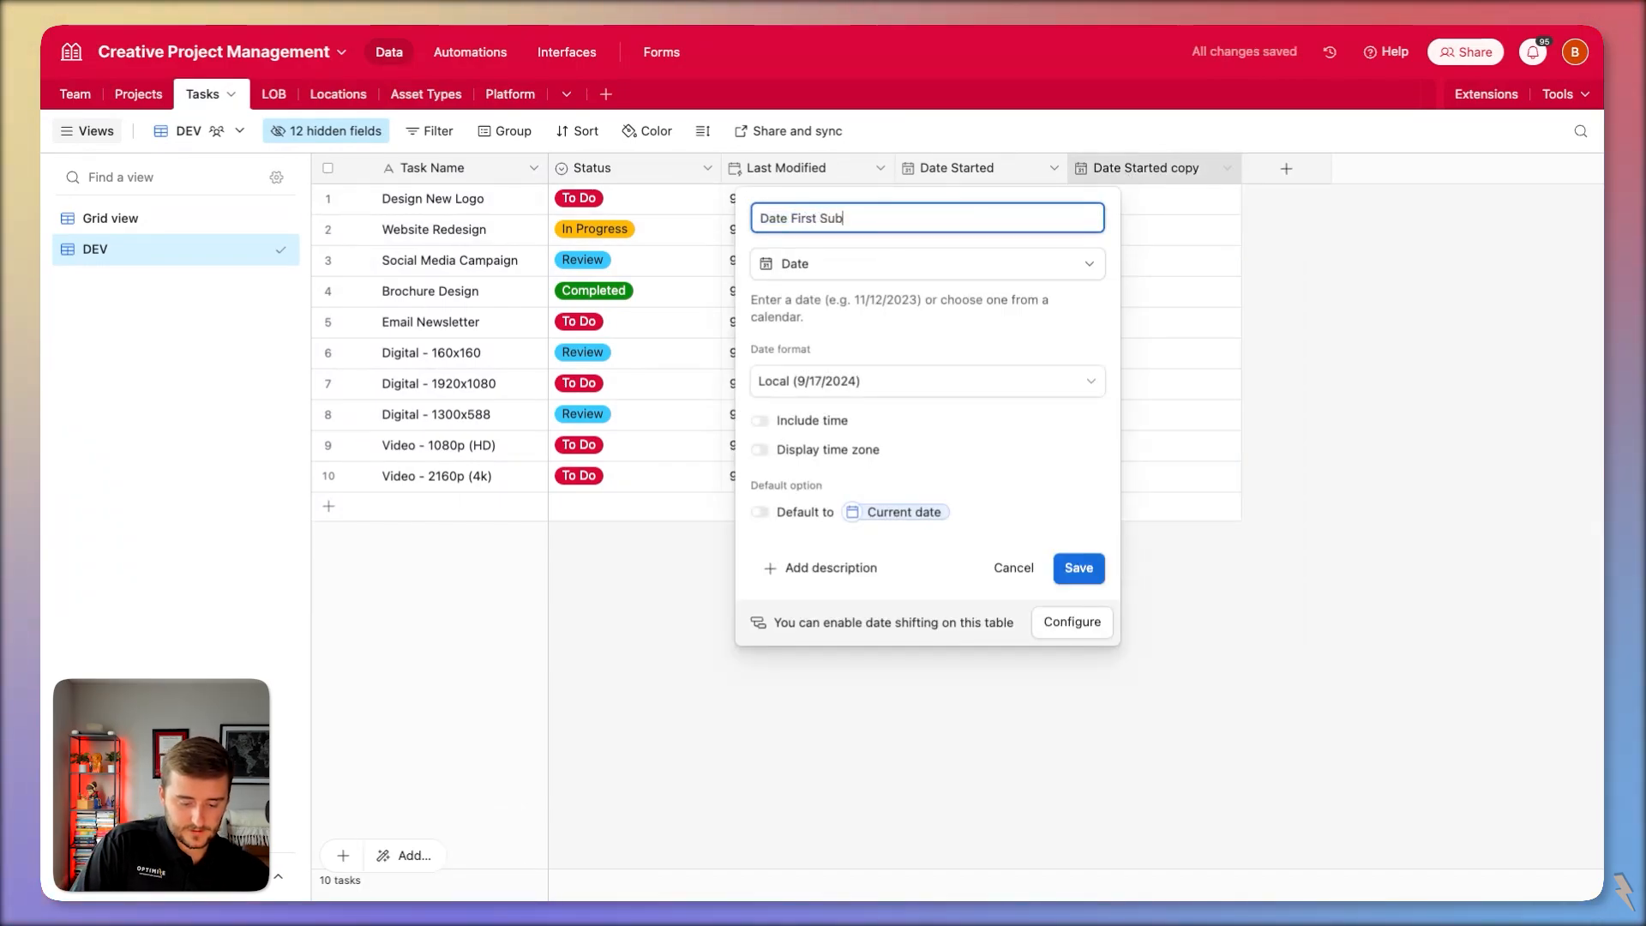
key(Return)
Duplicate the Date First Submitted field and name the copy Date Completed.
click(1227, 168)
click(1144, 261)
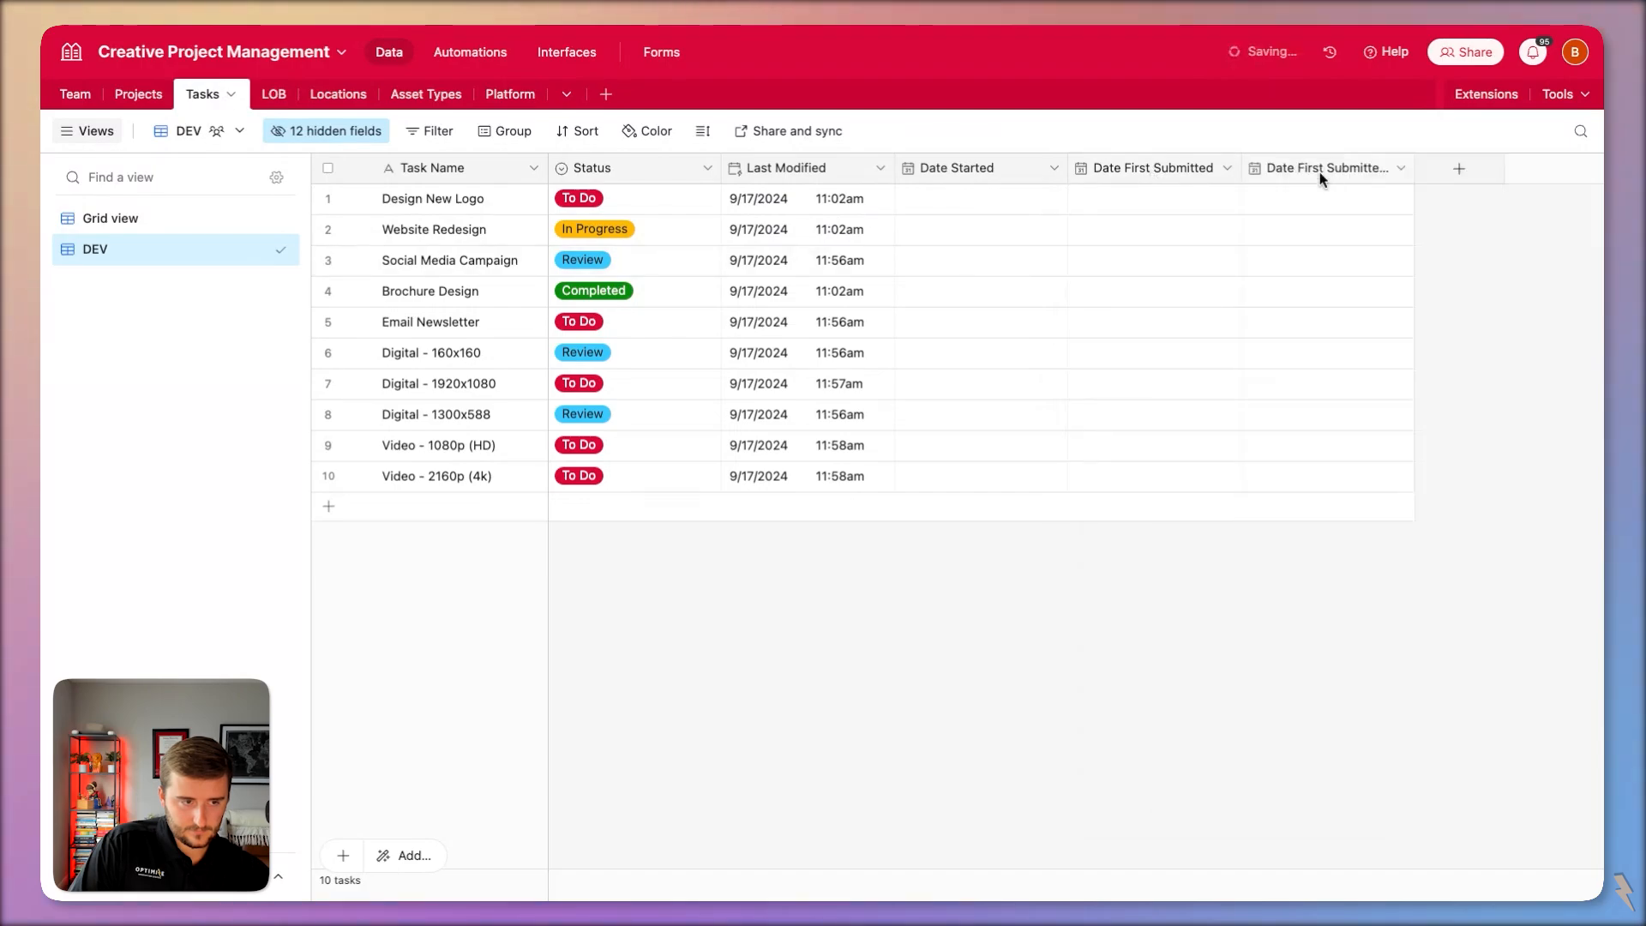
double_click(804, 218)
key(shift+End)
text(C)
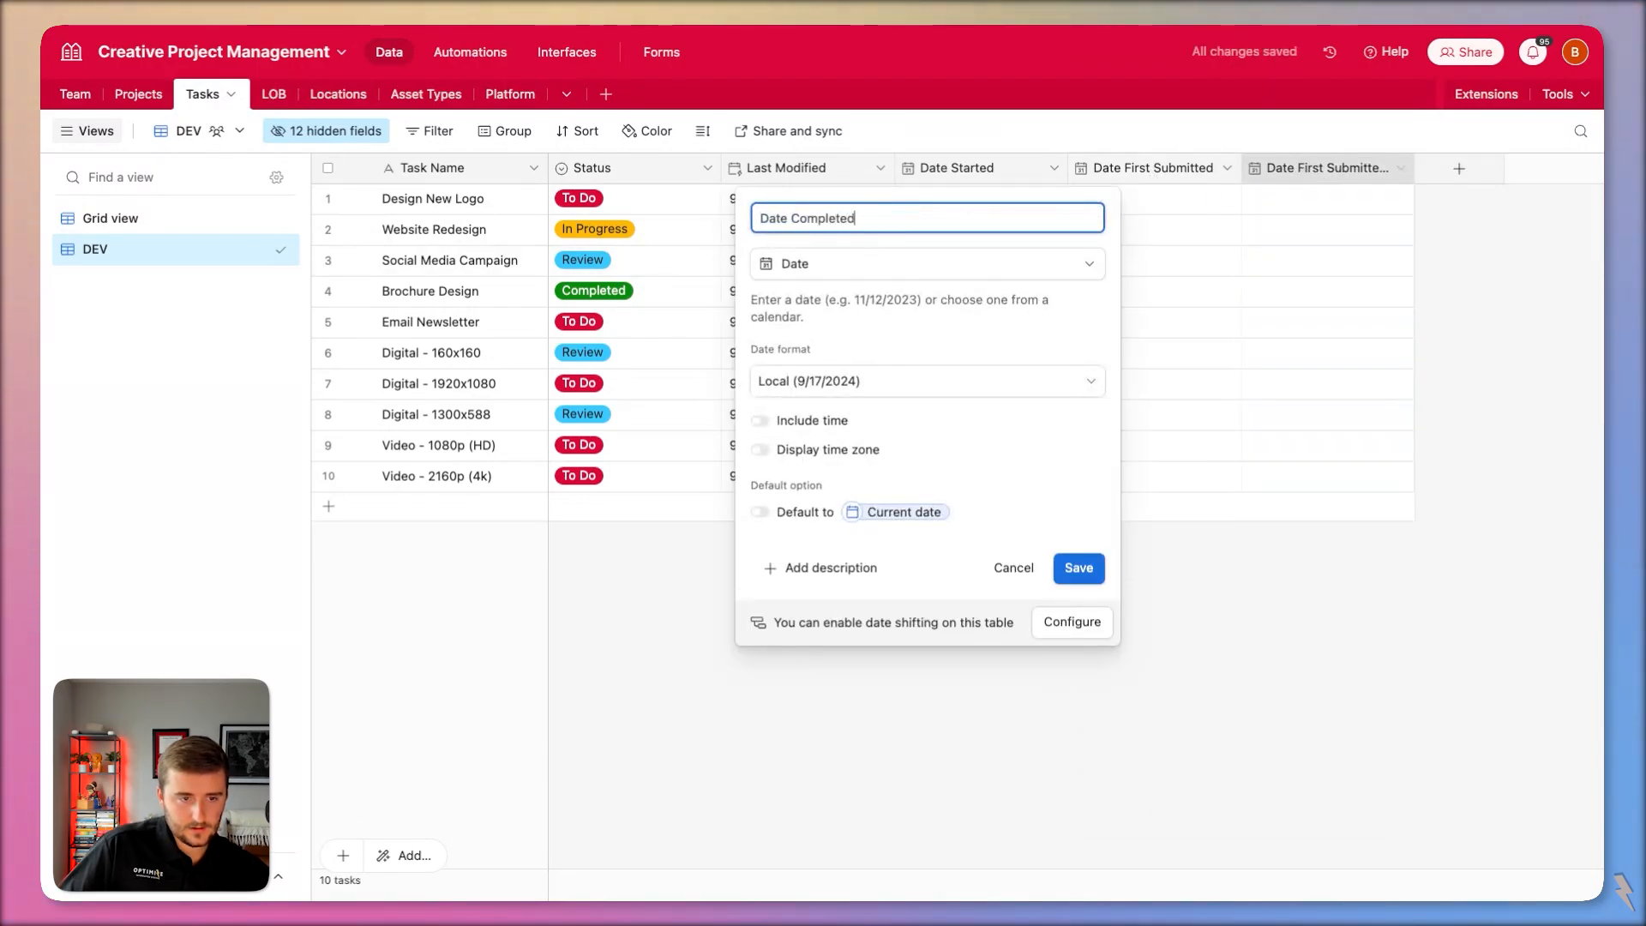
text(ompleted)
key(Return)
Rename the Date First Submitted field to Date First Submitted for Review and widen its column slightly.
double_click(1168, 167)
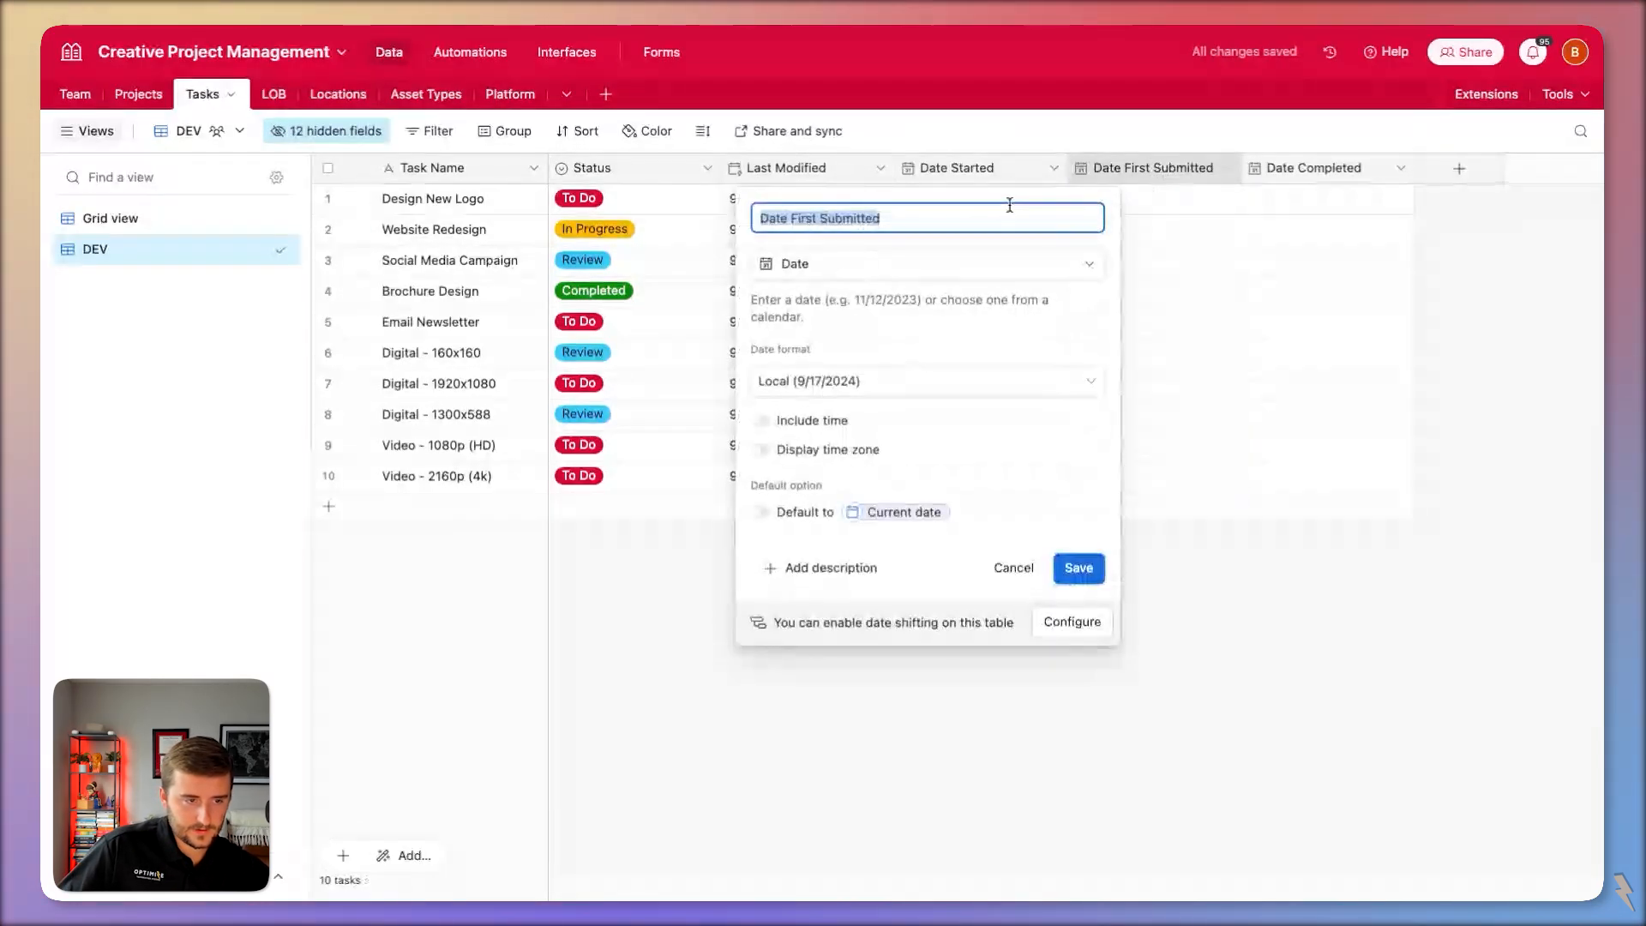
click(1008, 207)
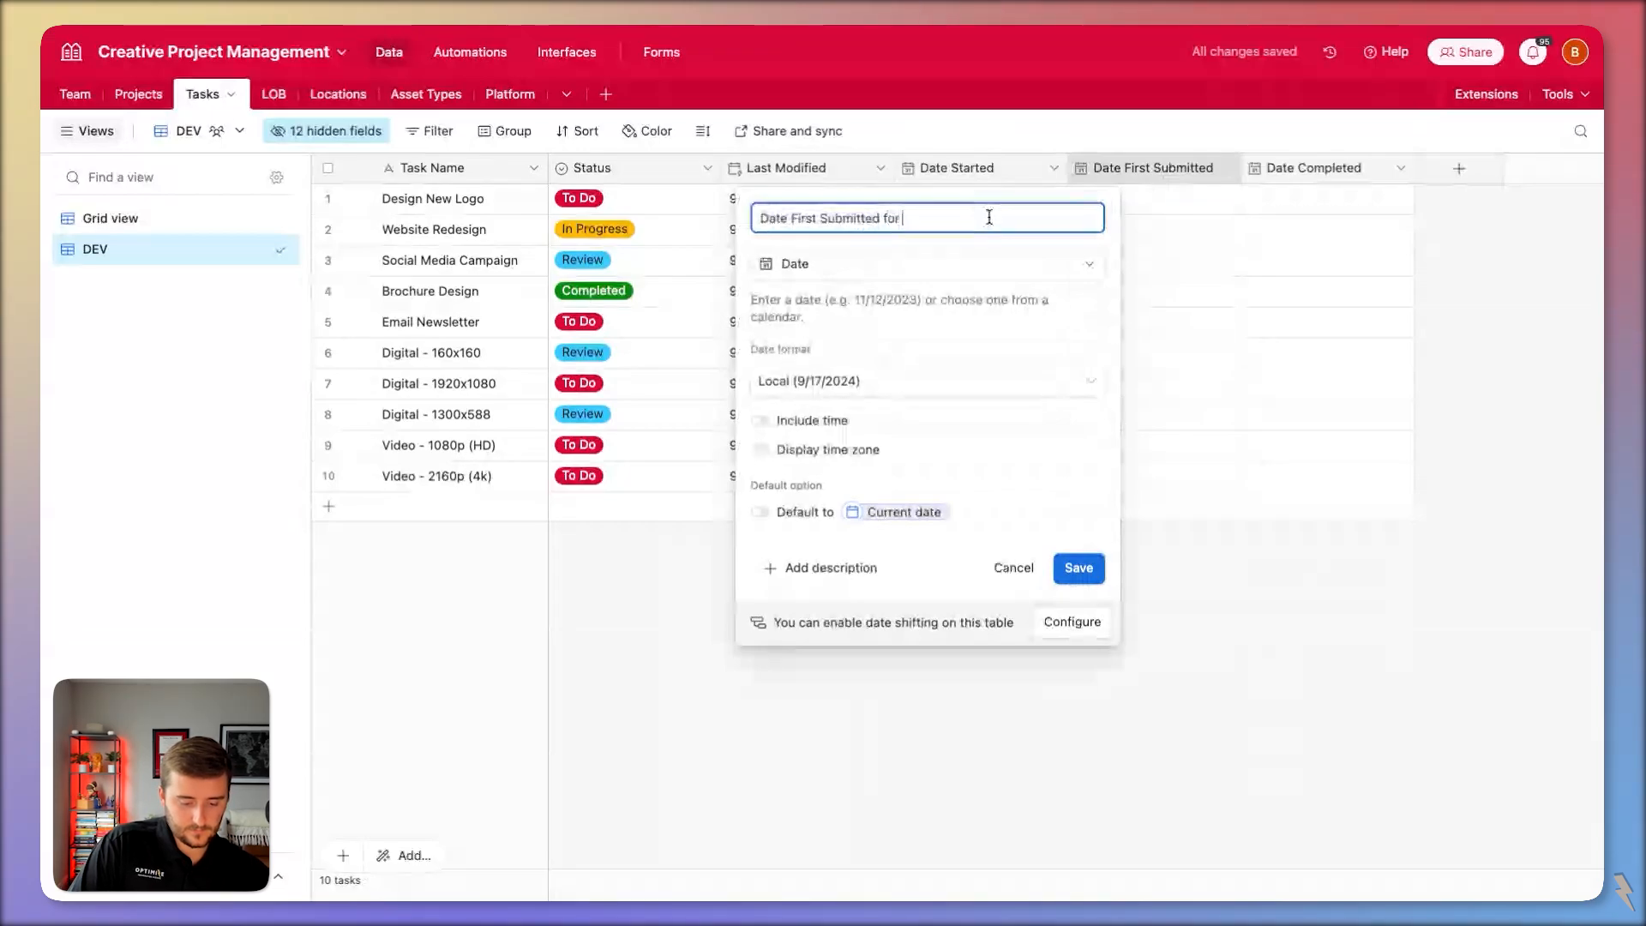
text(for Review)
key(Return)
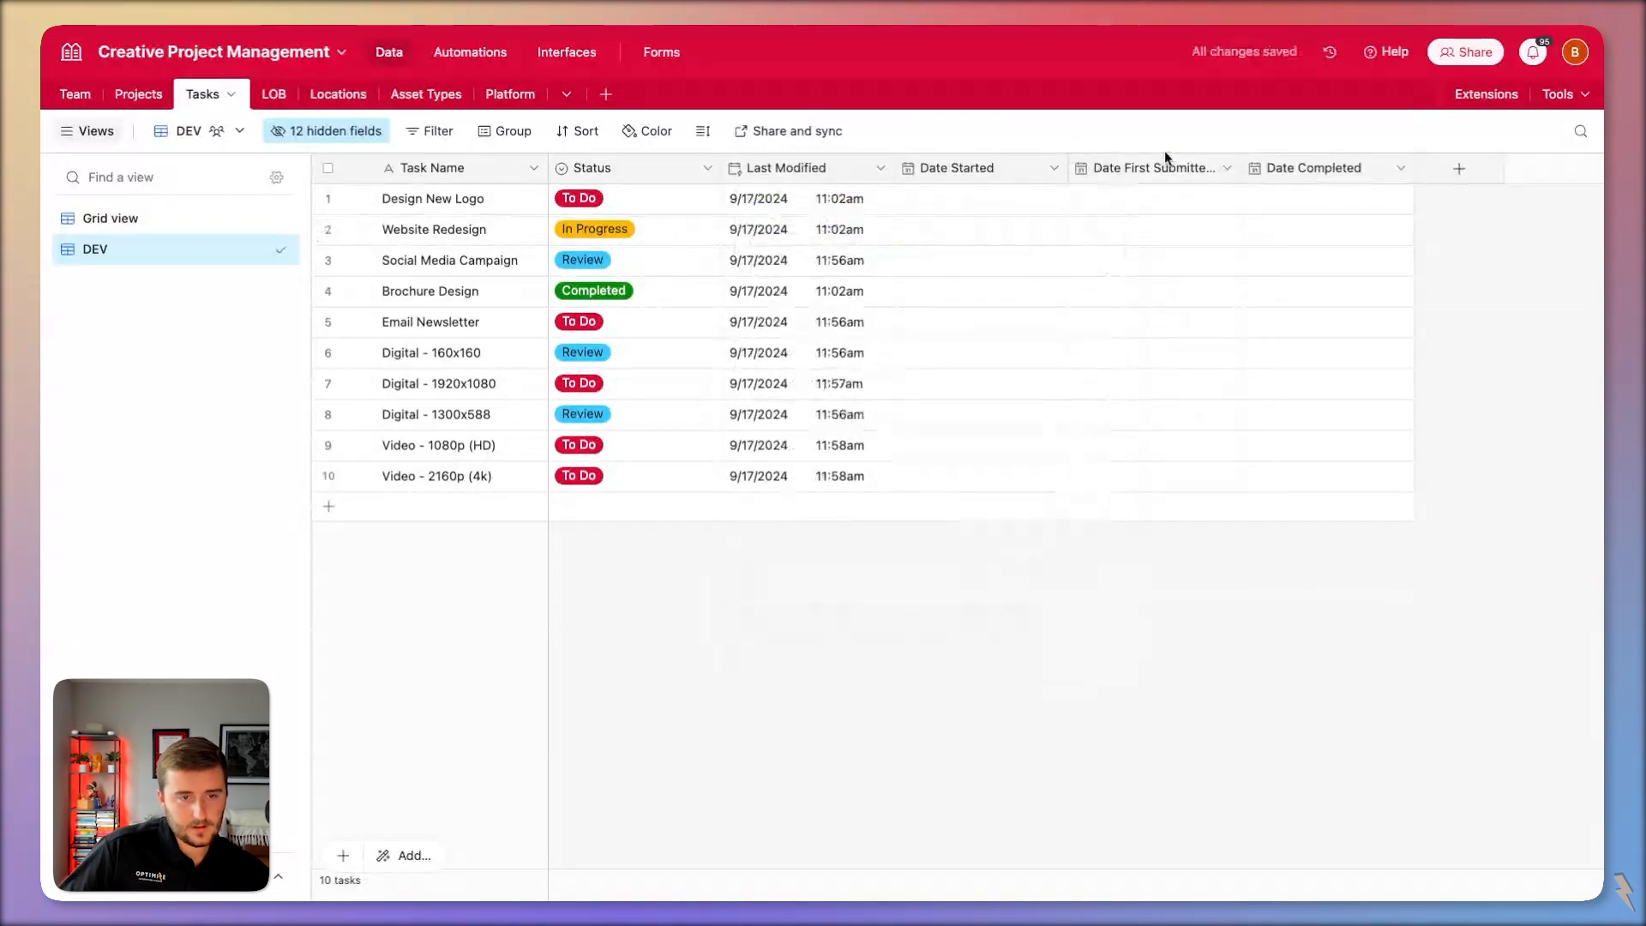
drag(1246, 174, 1279, 174)
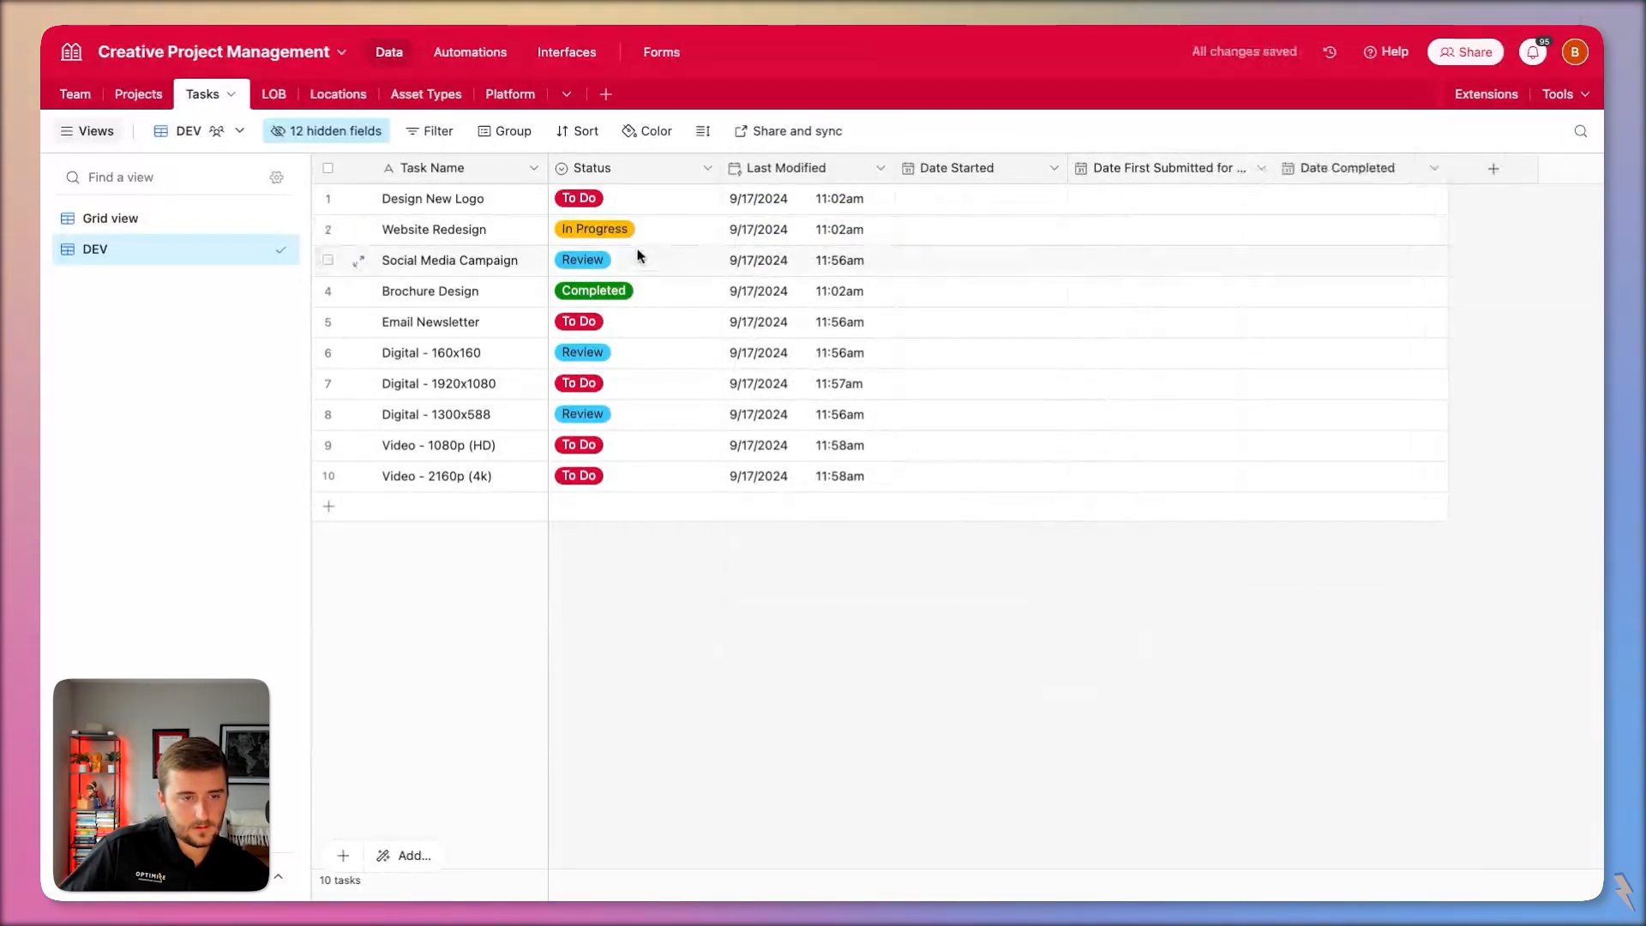
Insert a date field named Date Assigned directly before the Date Started field.
right_click(955, 169)
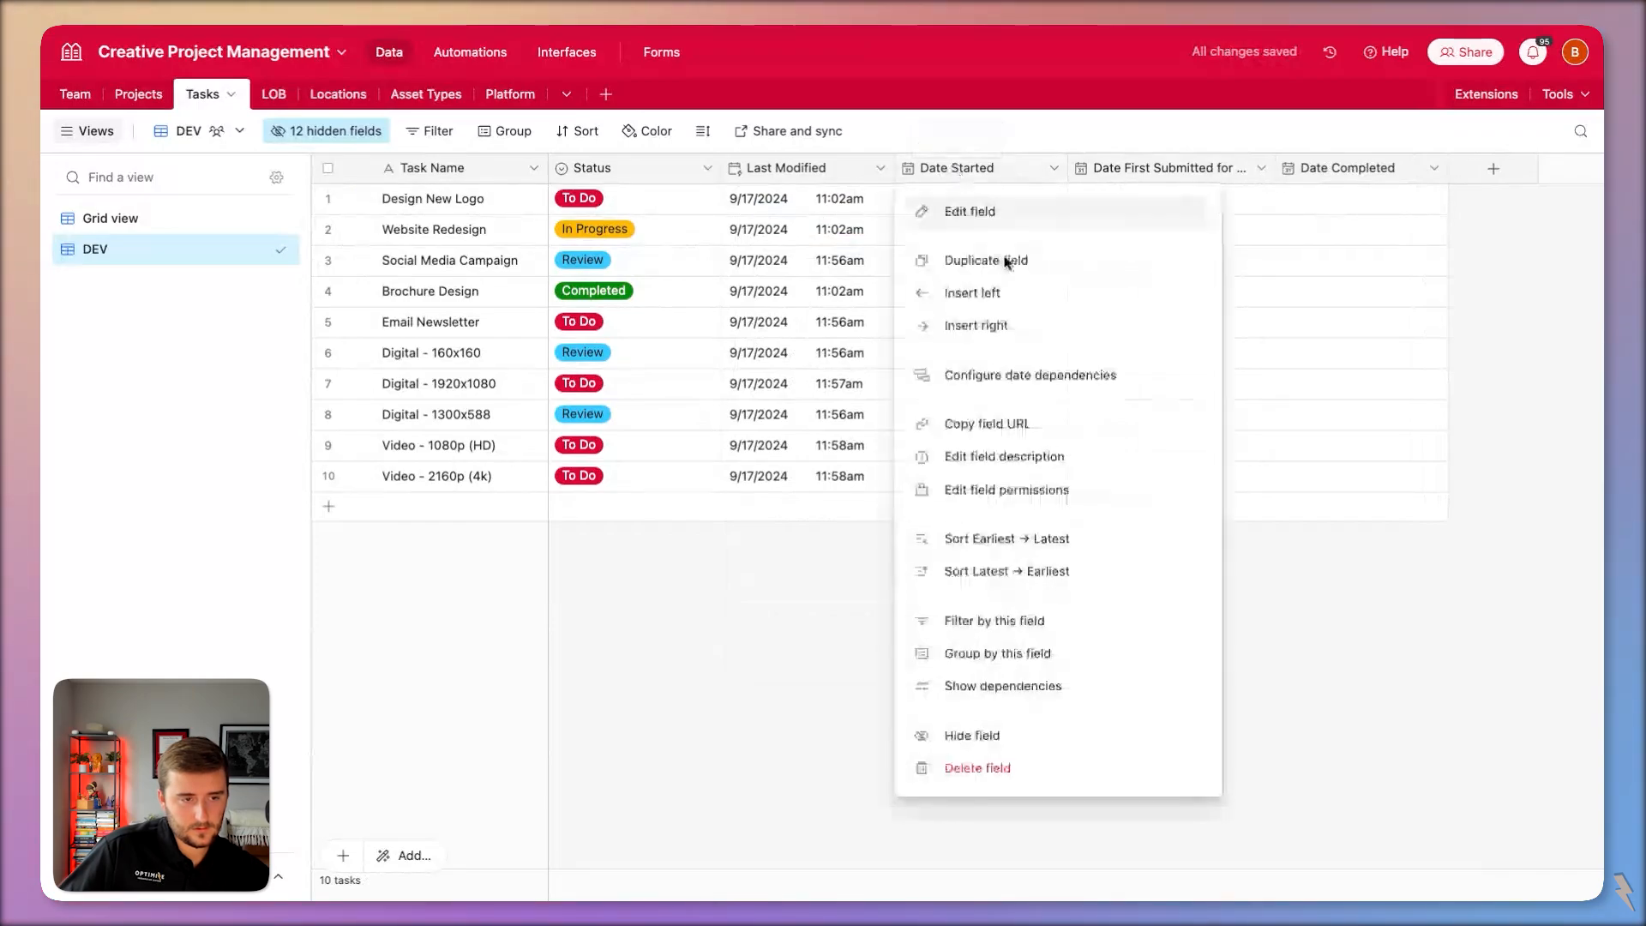
click(1009, 294)
text(Date)
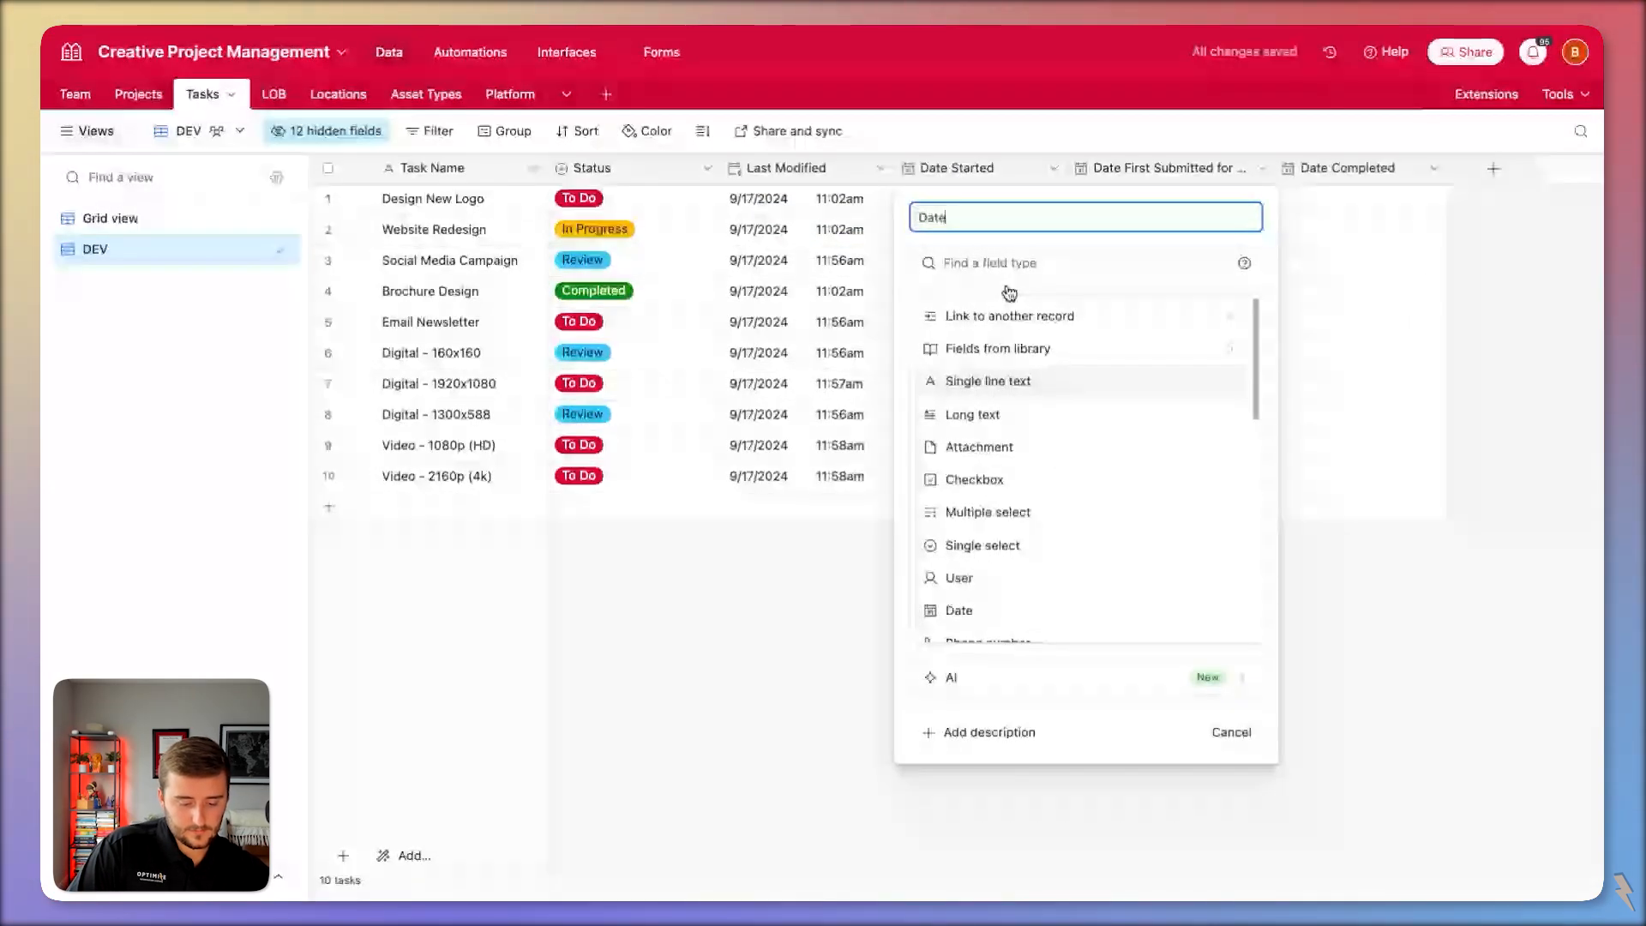
text( Assigned)
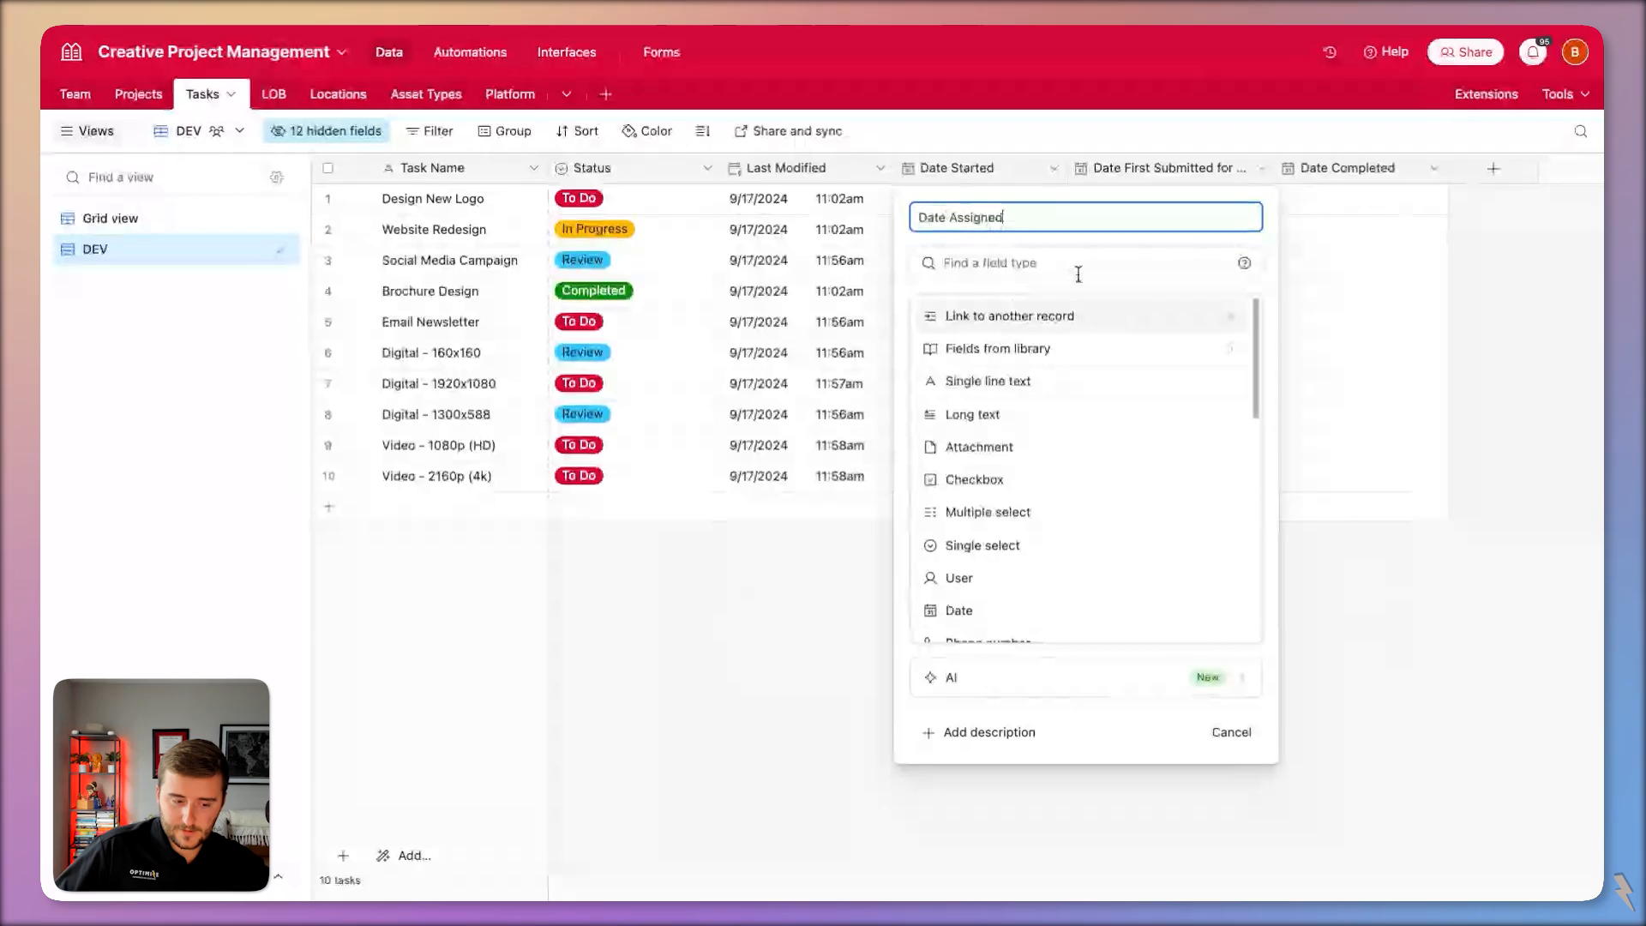
click(1078, 266)
text(da)
key(Return)
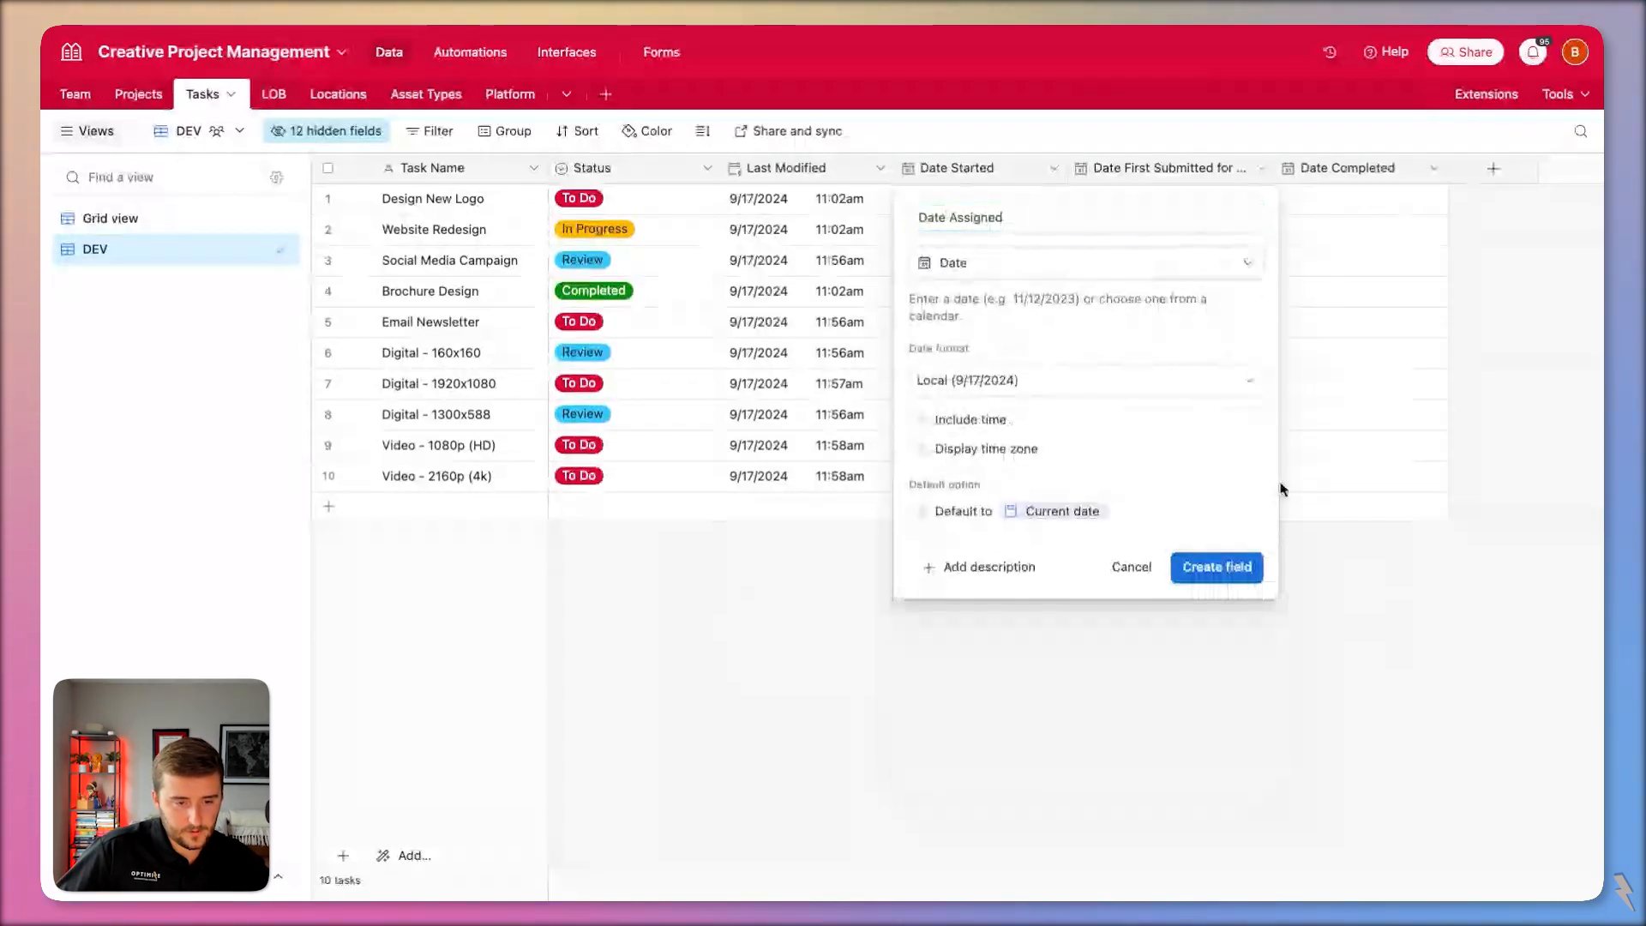
click(1210, 576)
Examine the Status options offered for the Website Redesign task without changing its status.
double_click(656, 228)
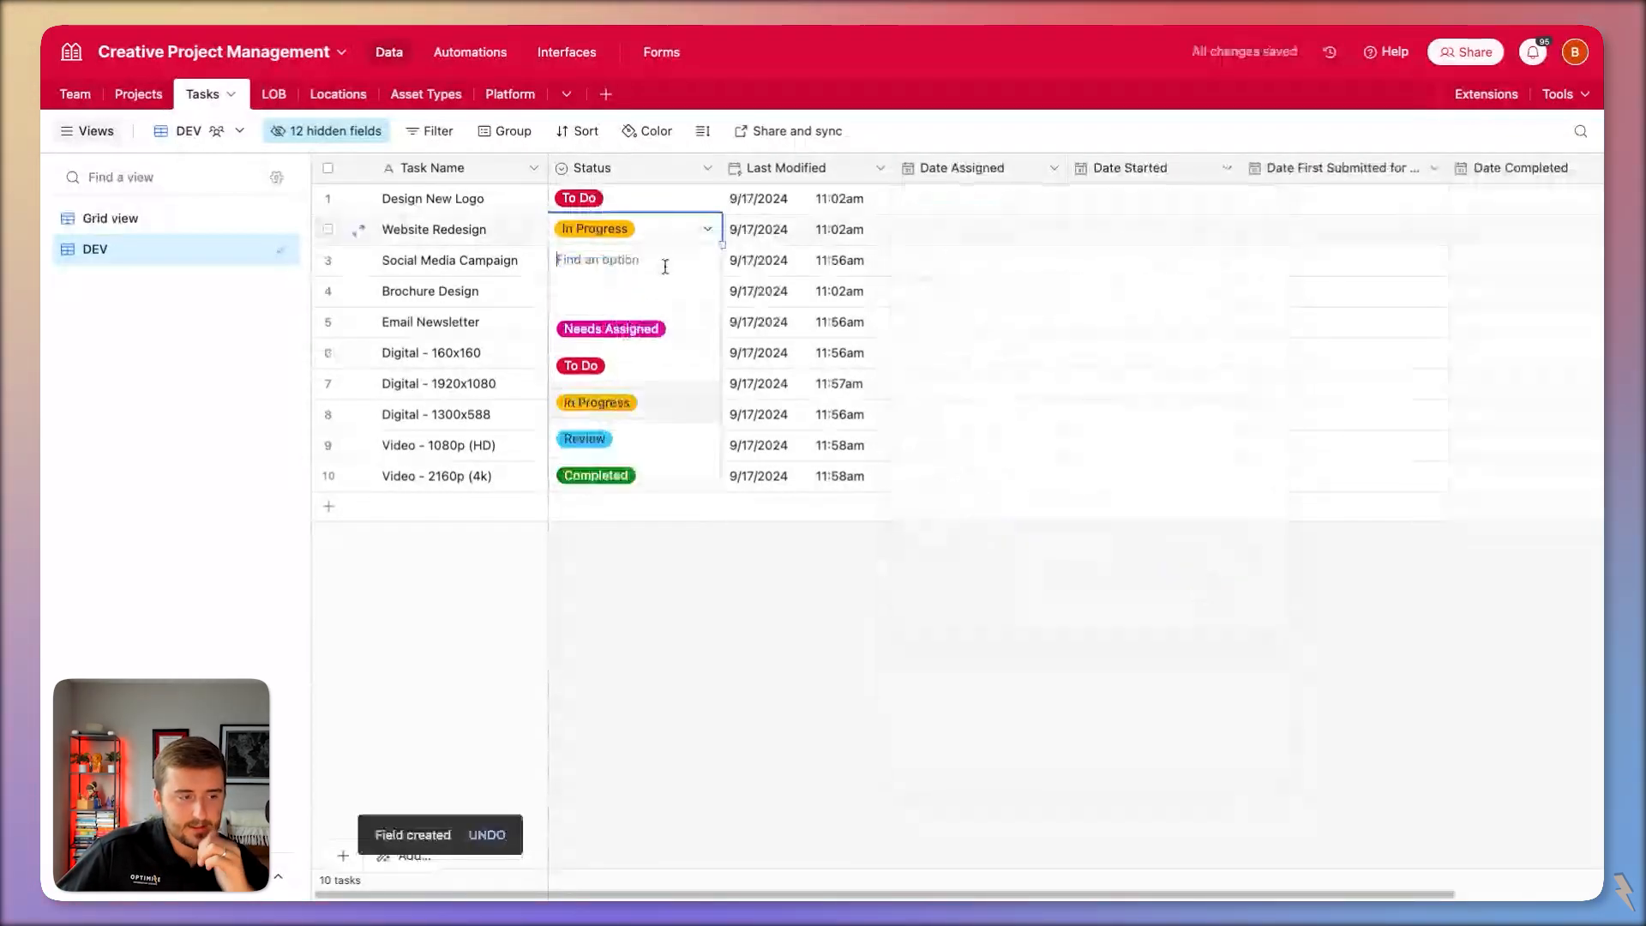
scroll(676, 463, down, 1)
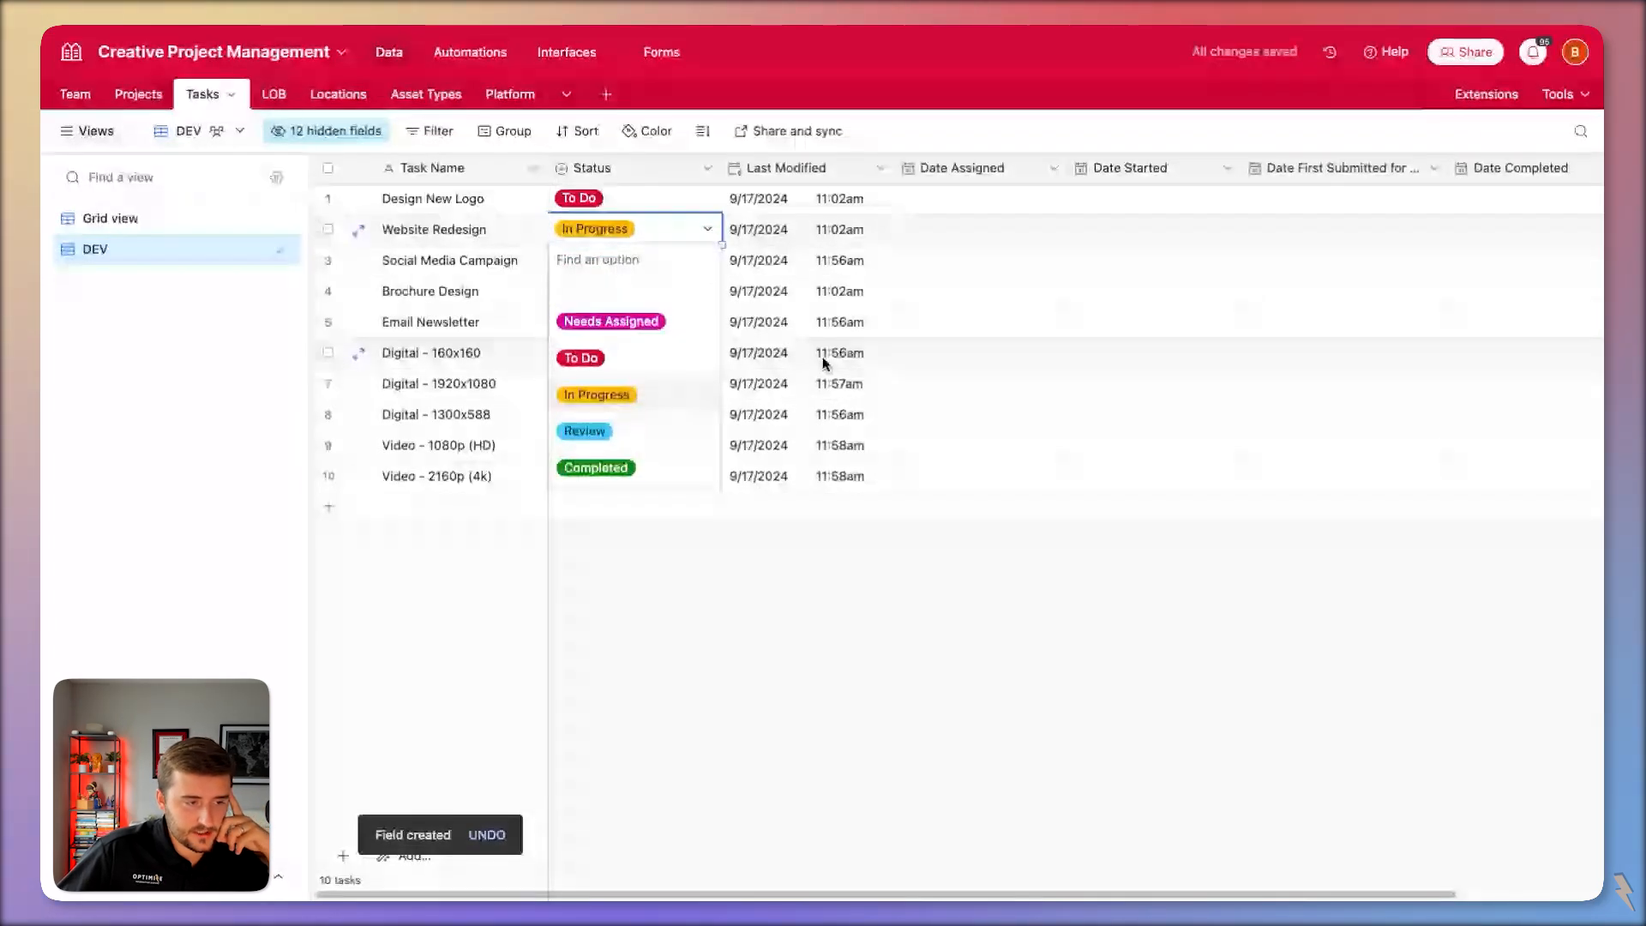
click(787, 331)
click(503, 391)
scroll(503, 392, right, 1)
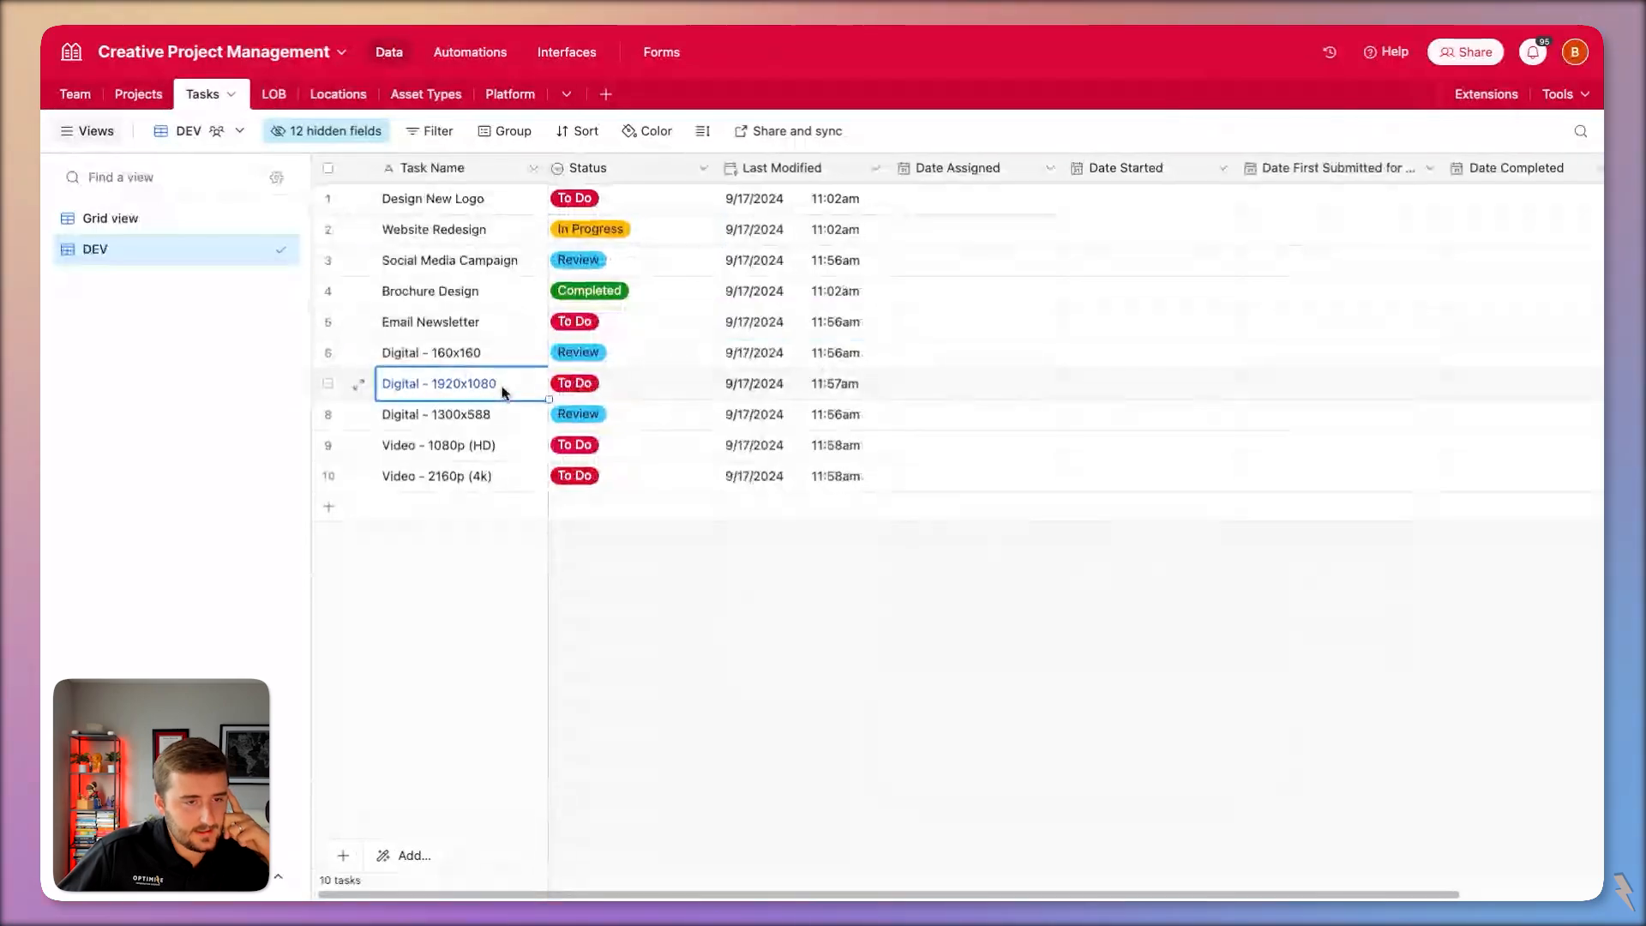
scroll(720, 291, left, 1)
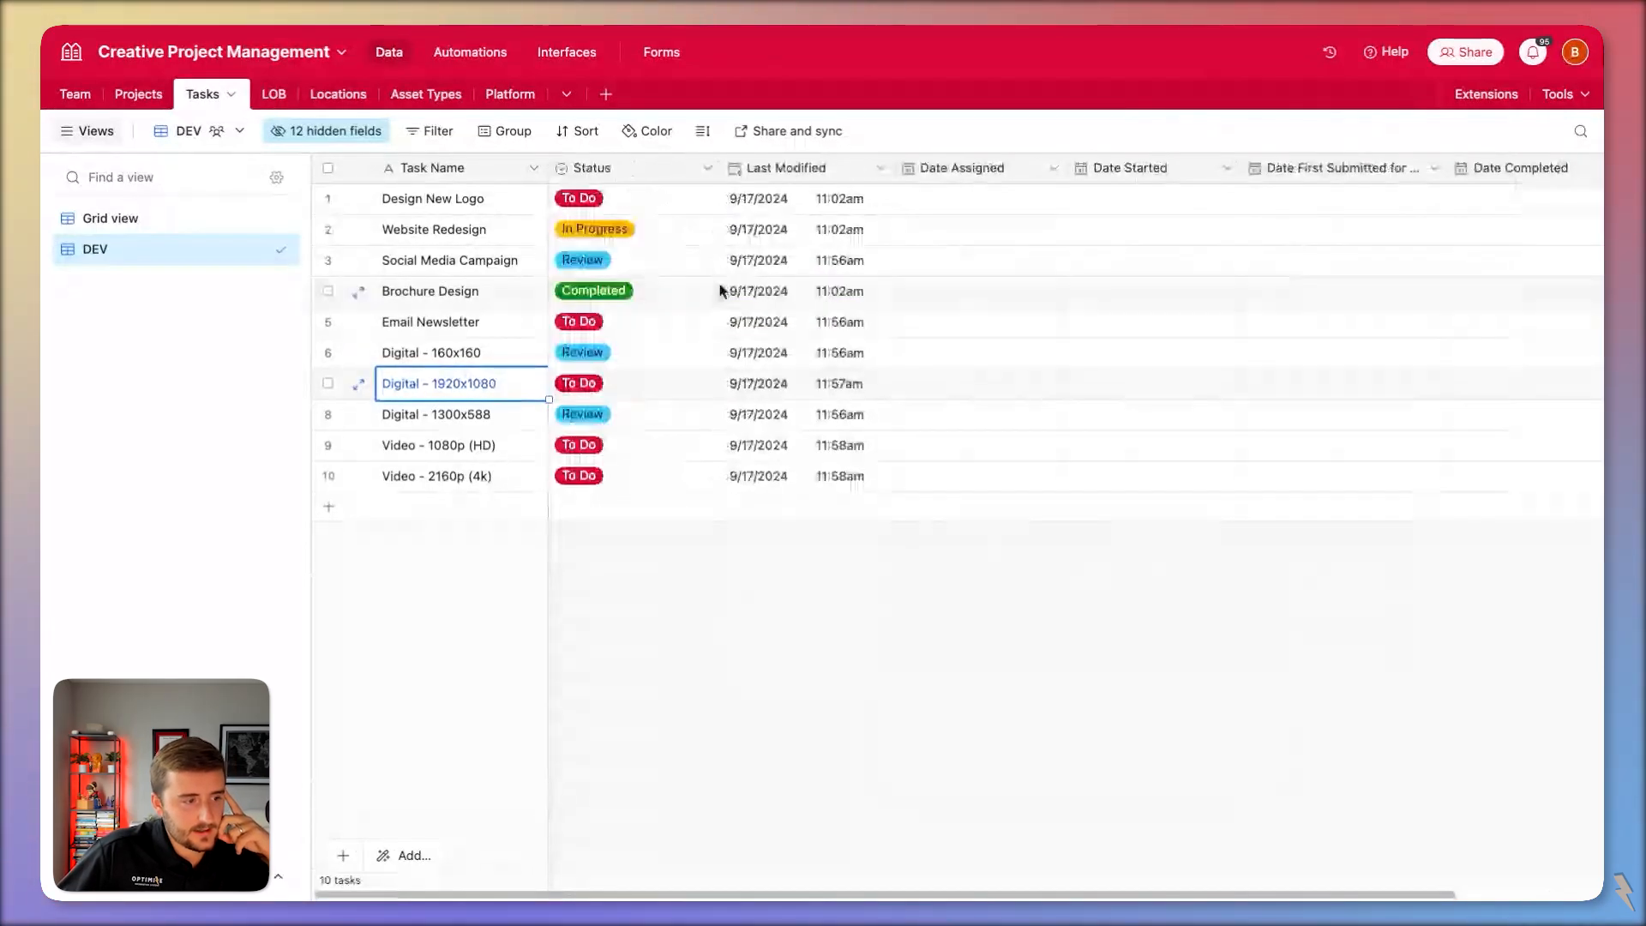
Collapse the list of views and check the Status options on the Digital - 1300x588 and Digital - 1920x1080 tasks.
click(88, 131)
double_click(374, 415)
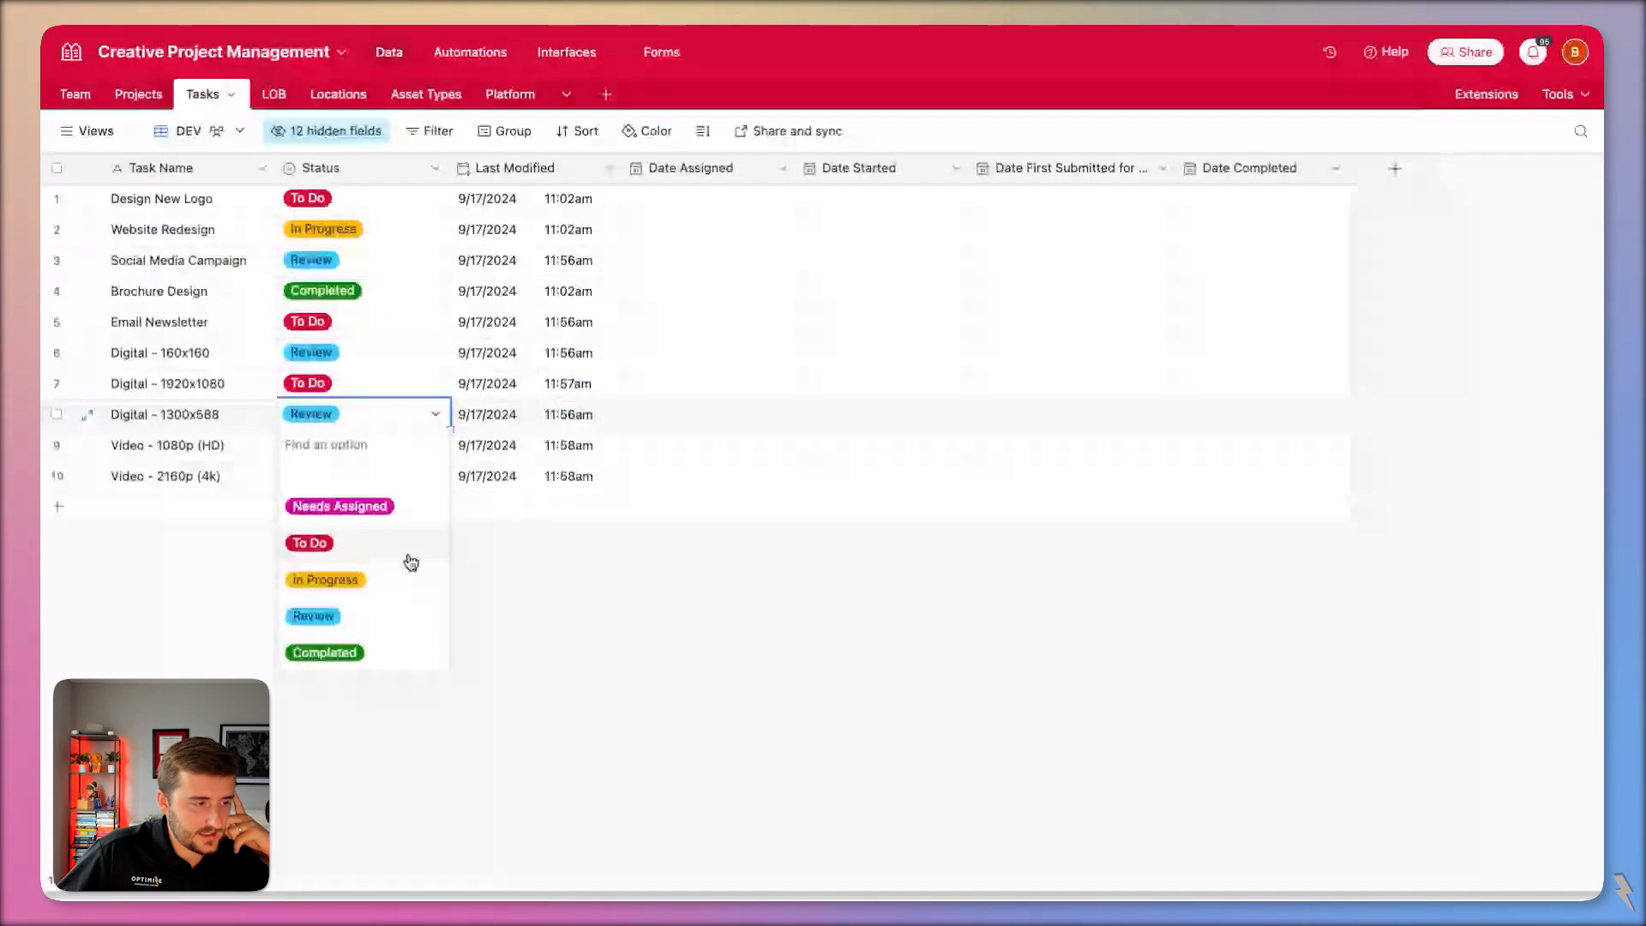
click(472, 415)
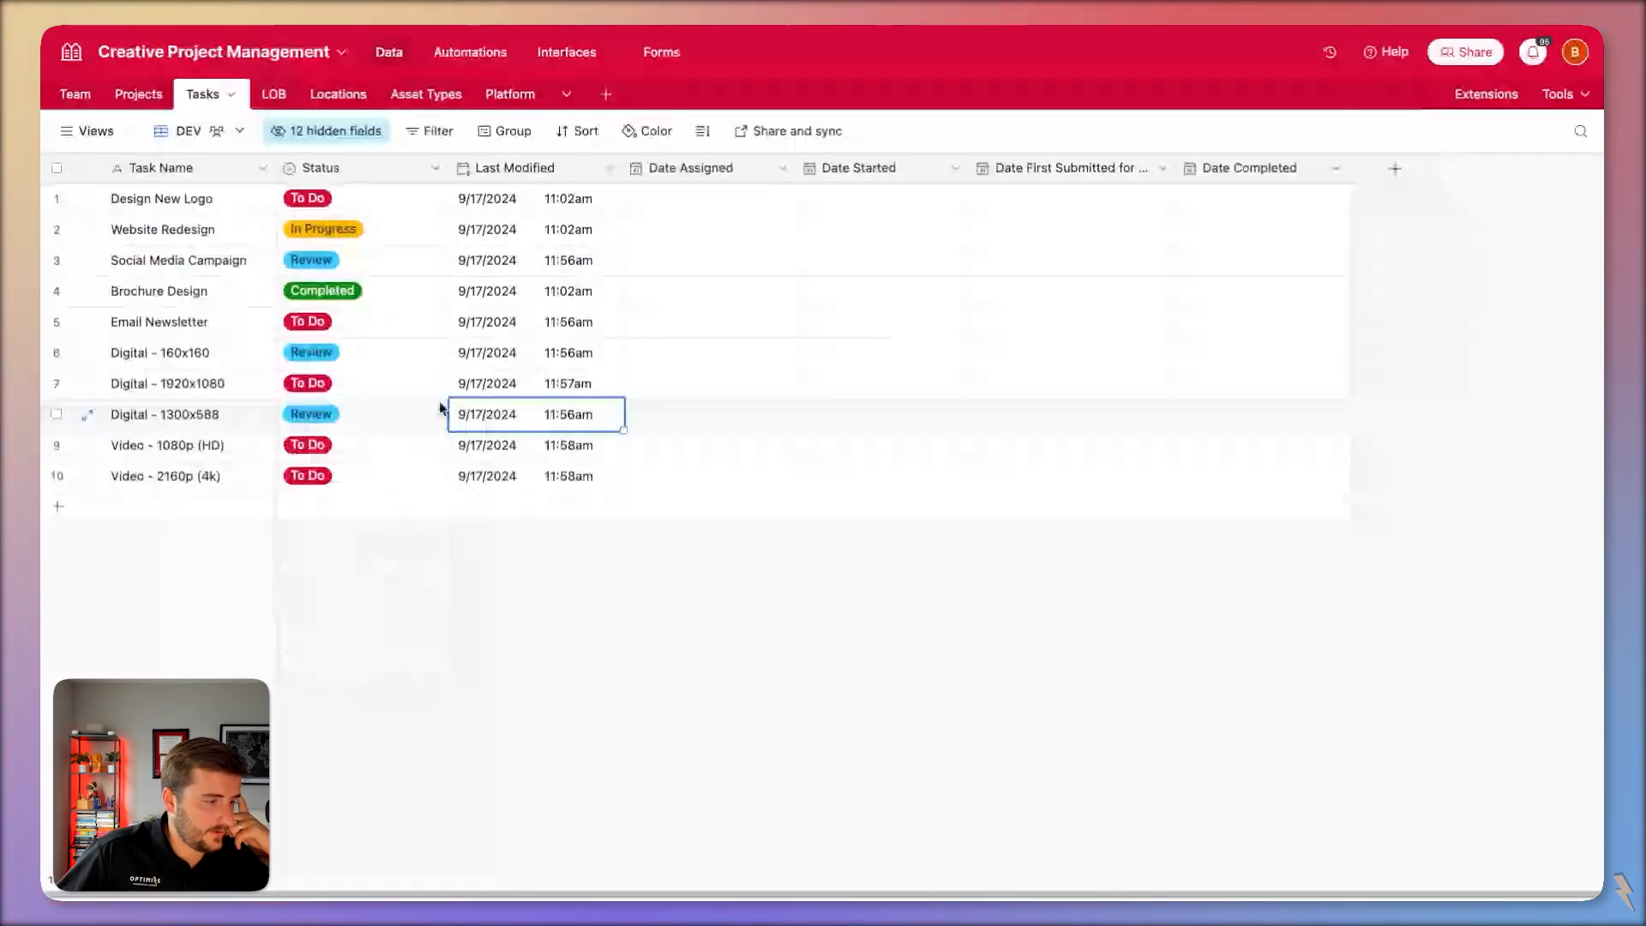
click(433, 387)
click(424, 383)
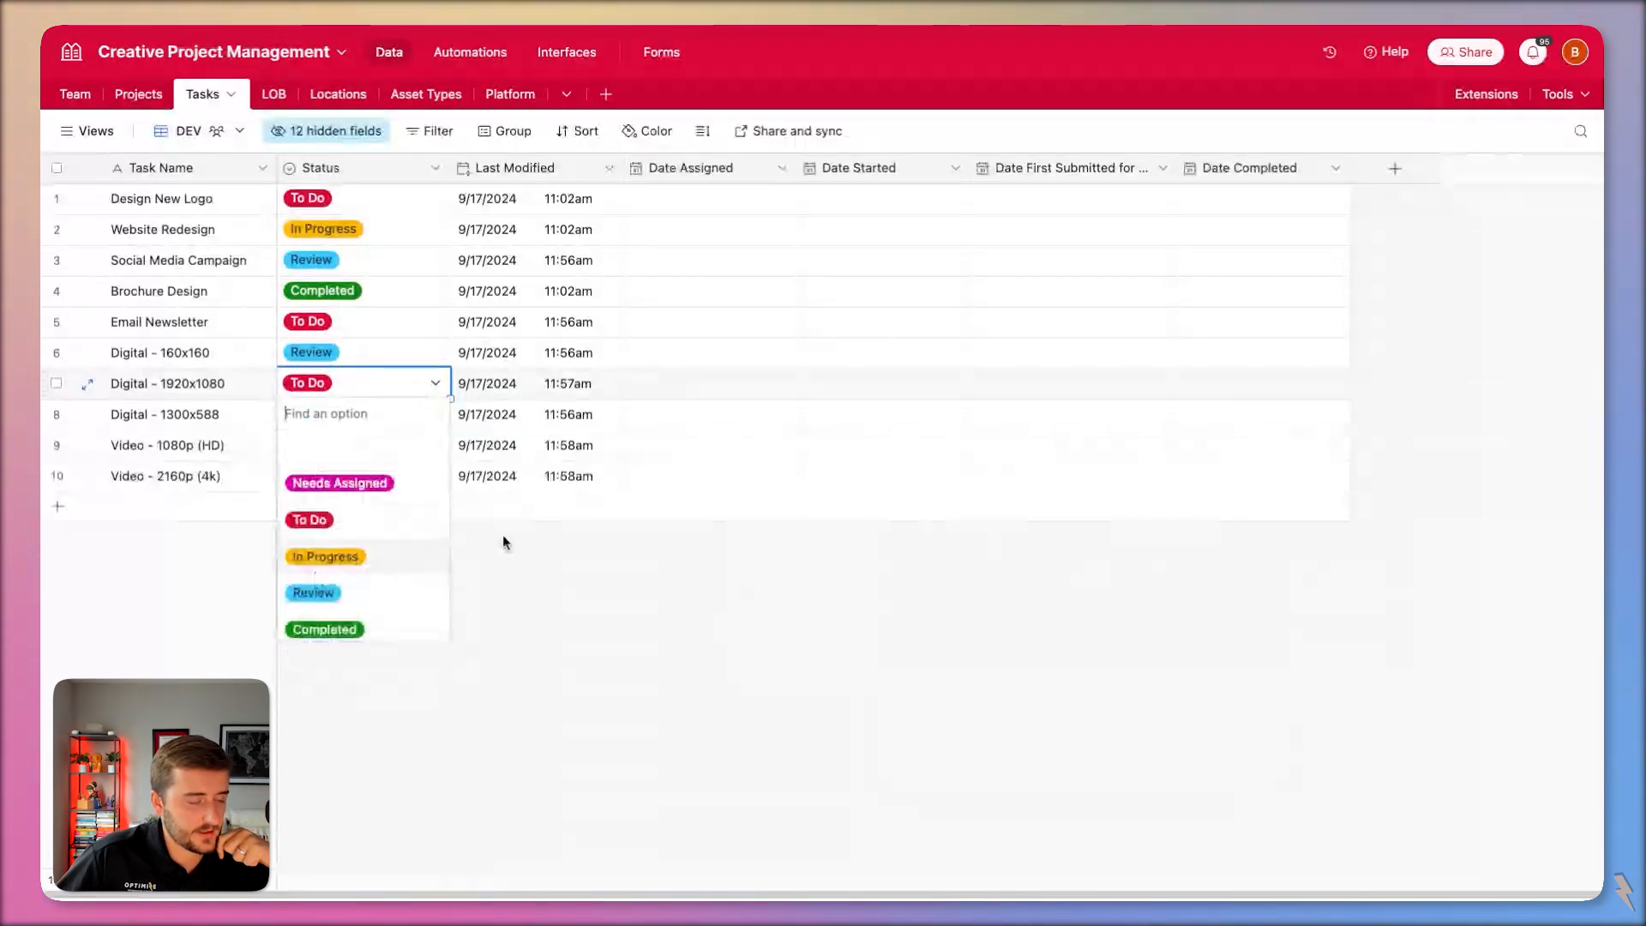
click(573, 392)
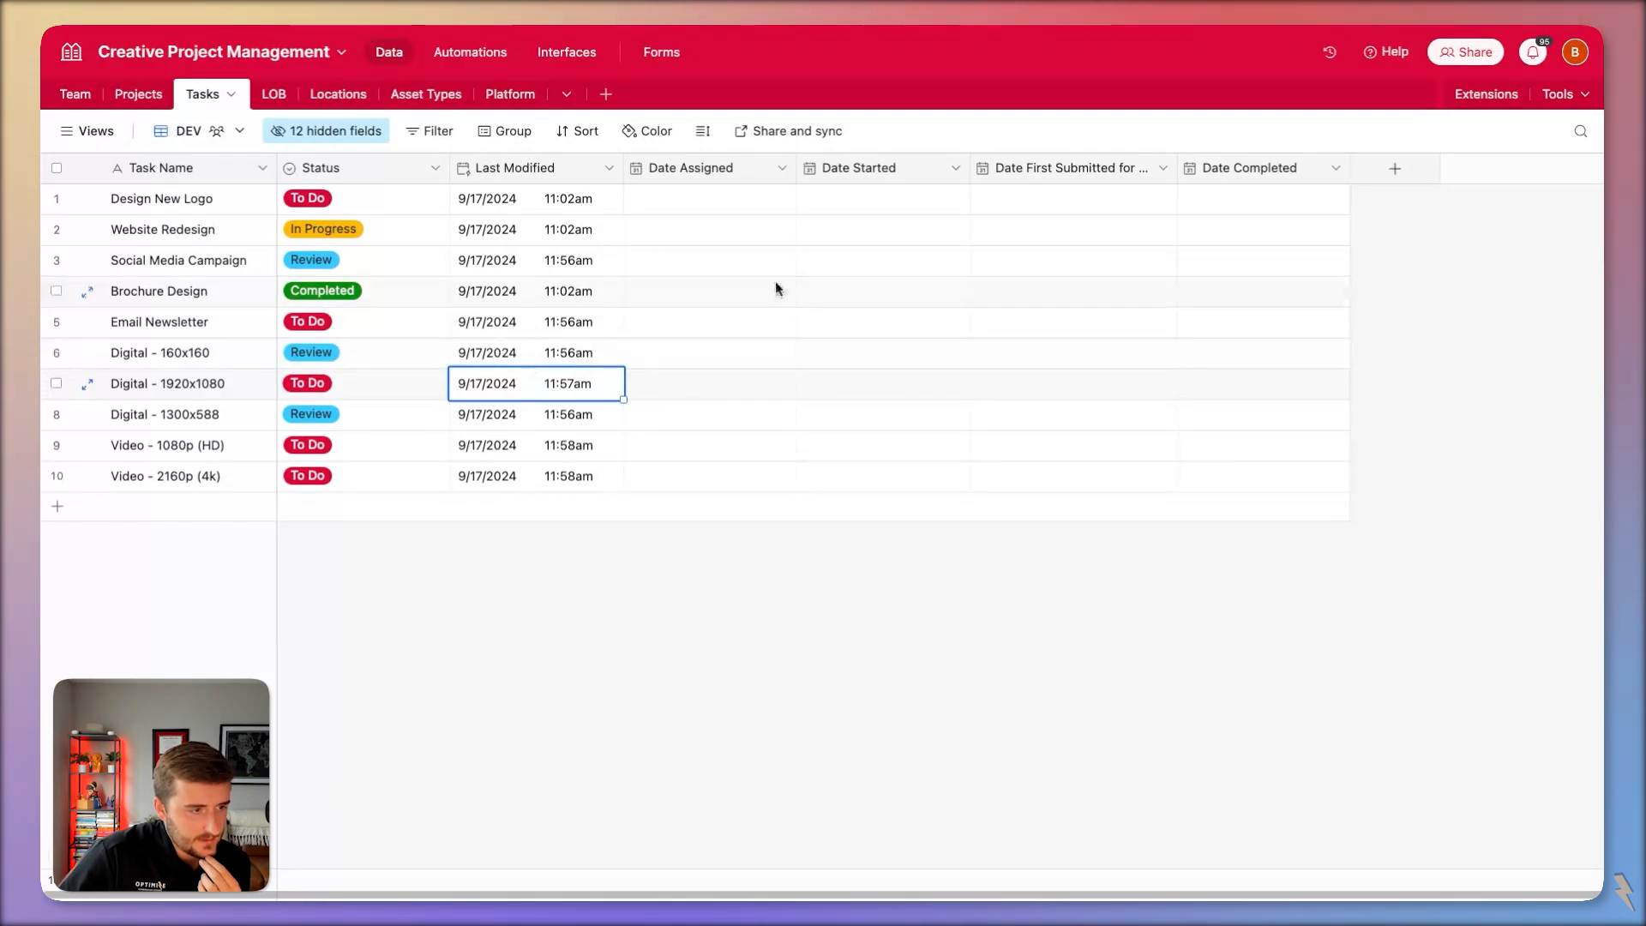
Find the hidden Revision No field with the search "rev" and show it in the DEV view.
click(733, 167)
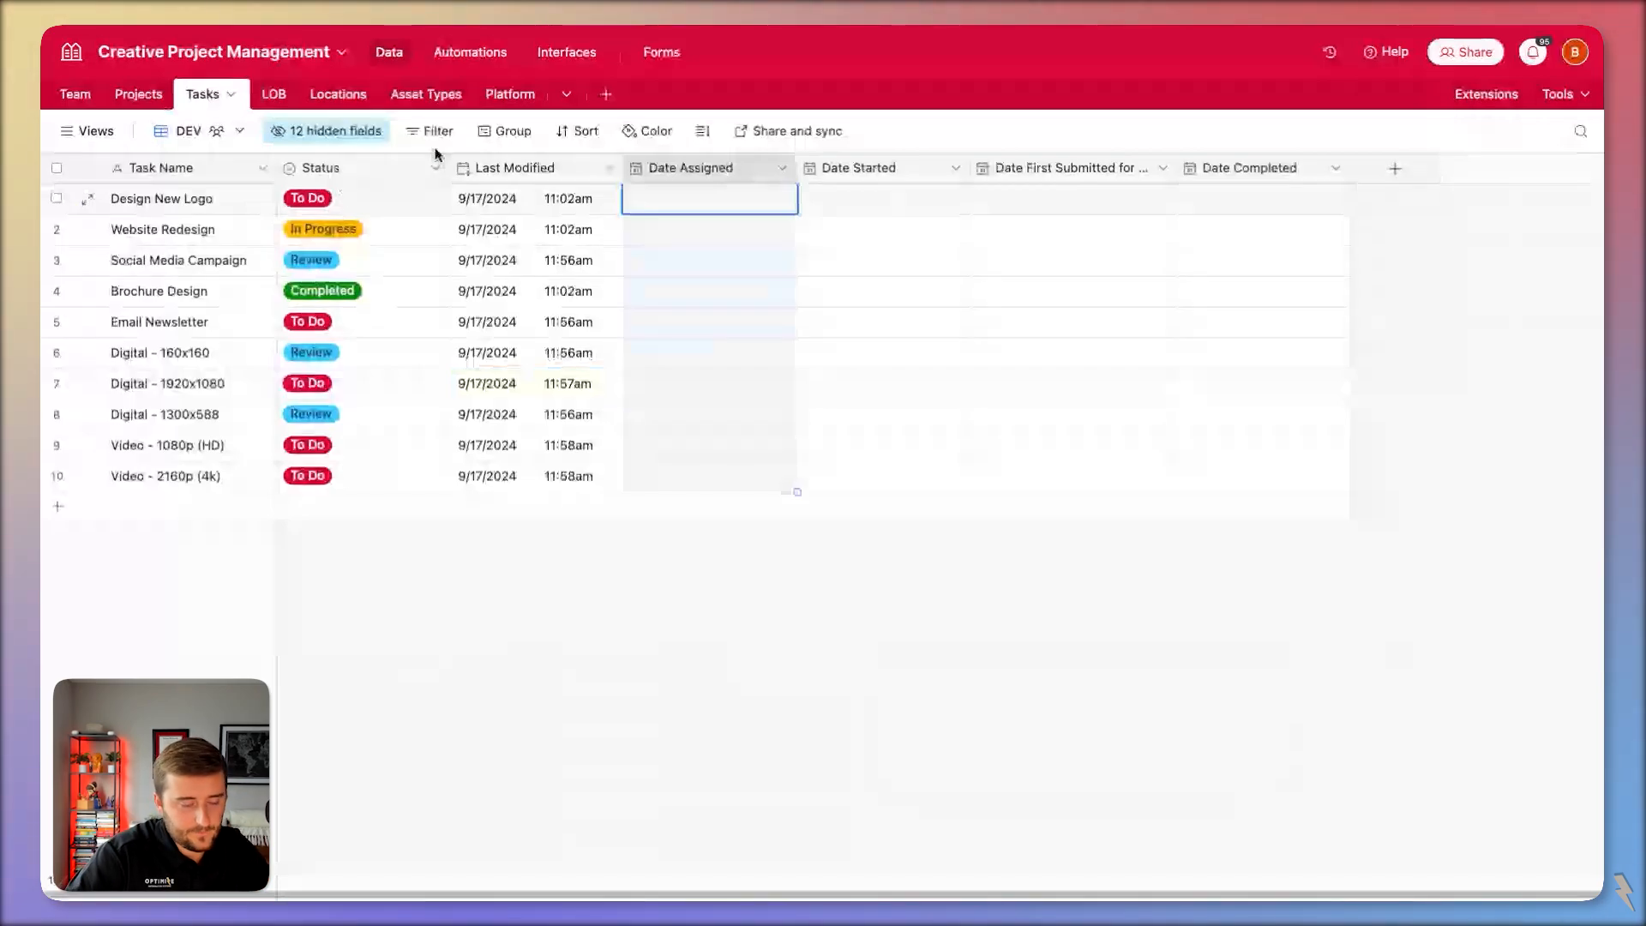
click(346, 133)
text(rev)
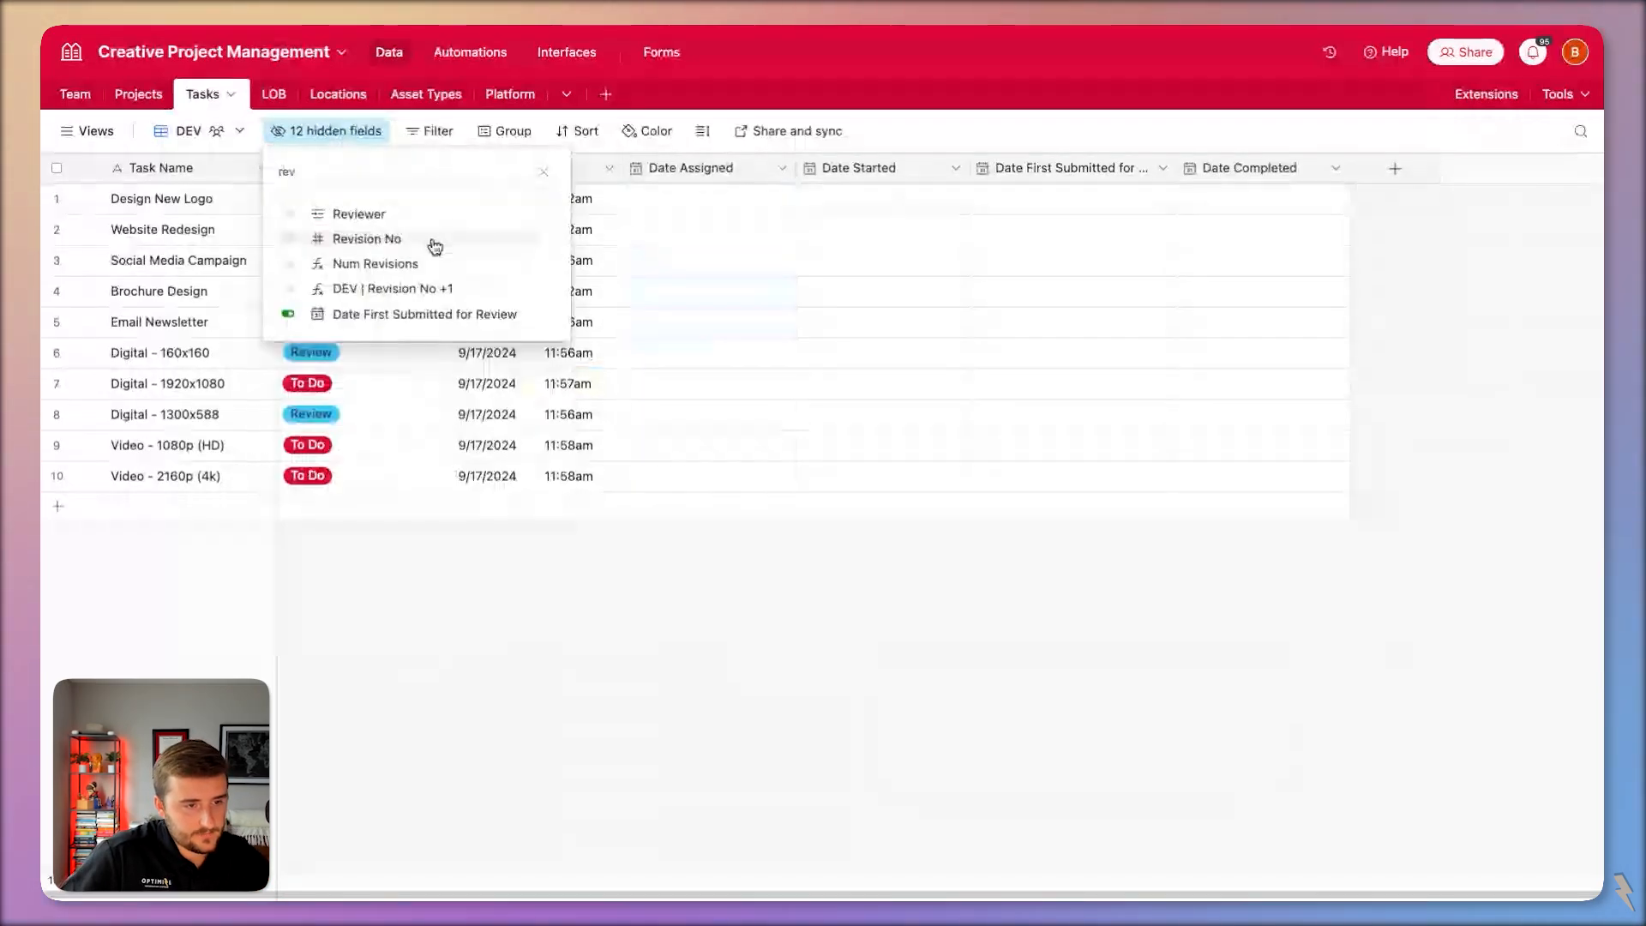
click(440, 244)
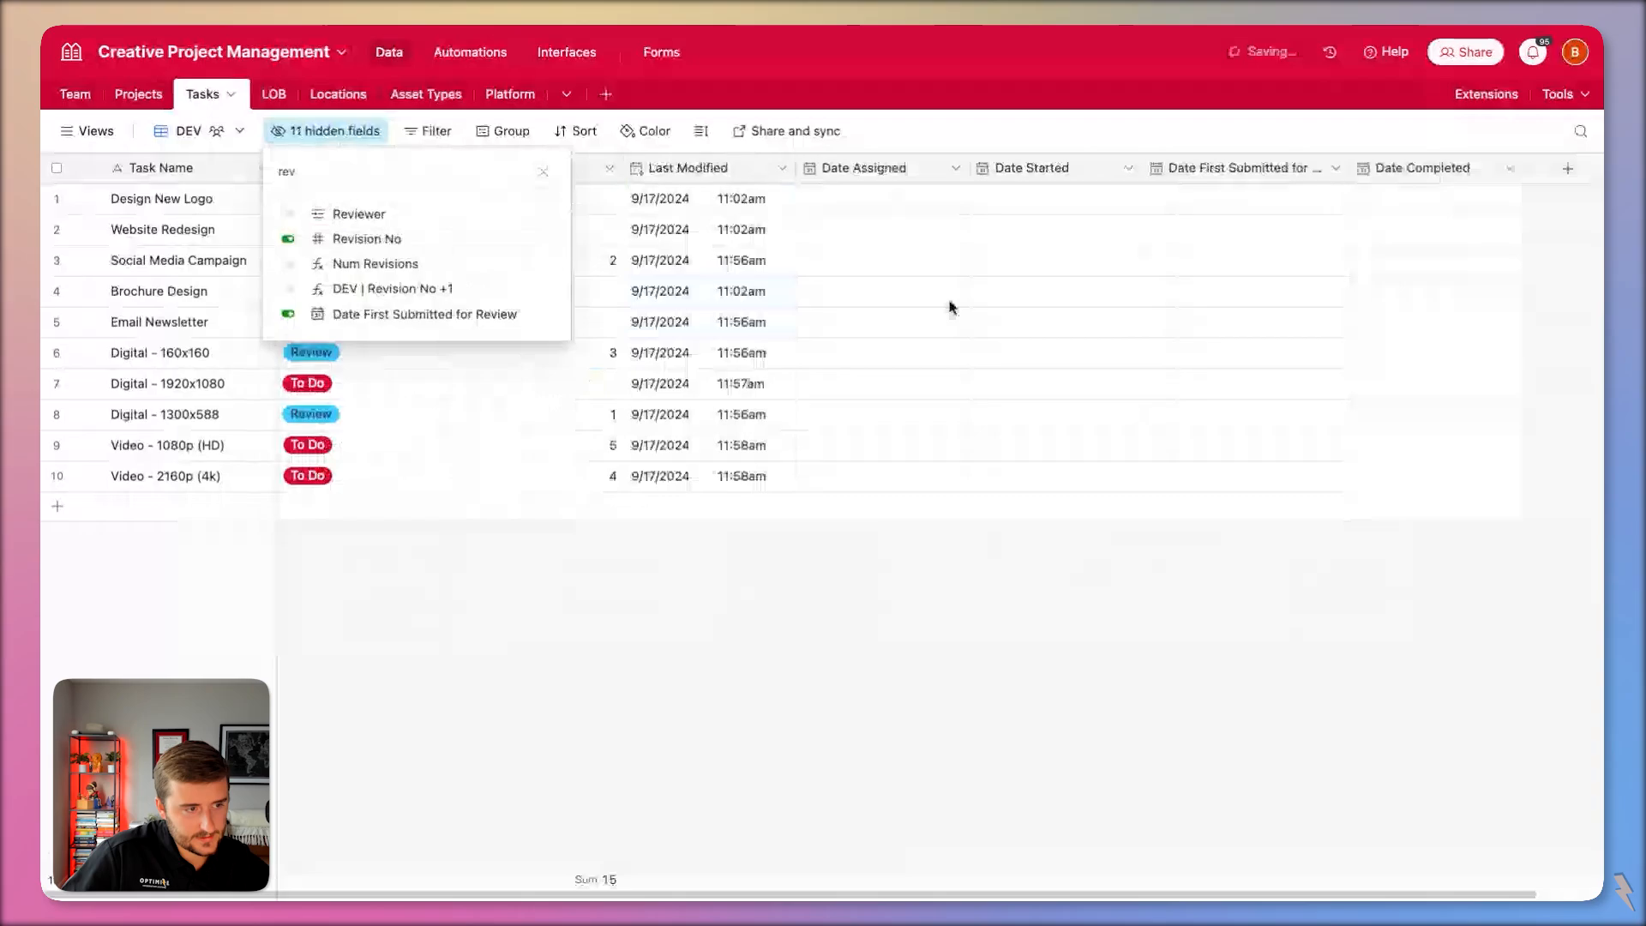
key(Escape)
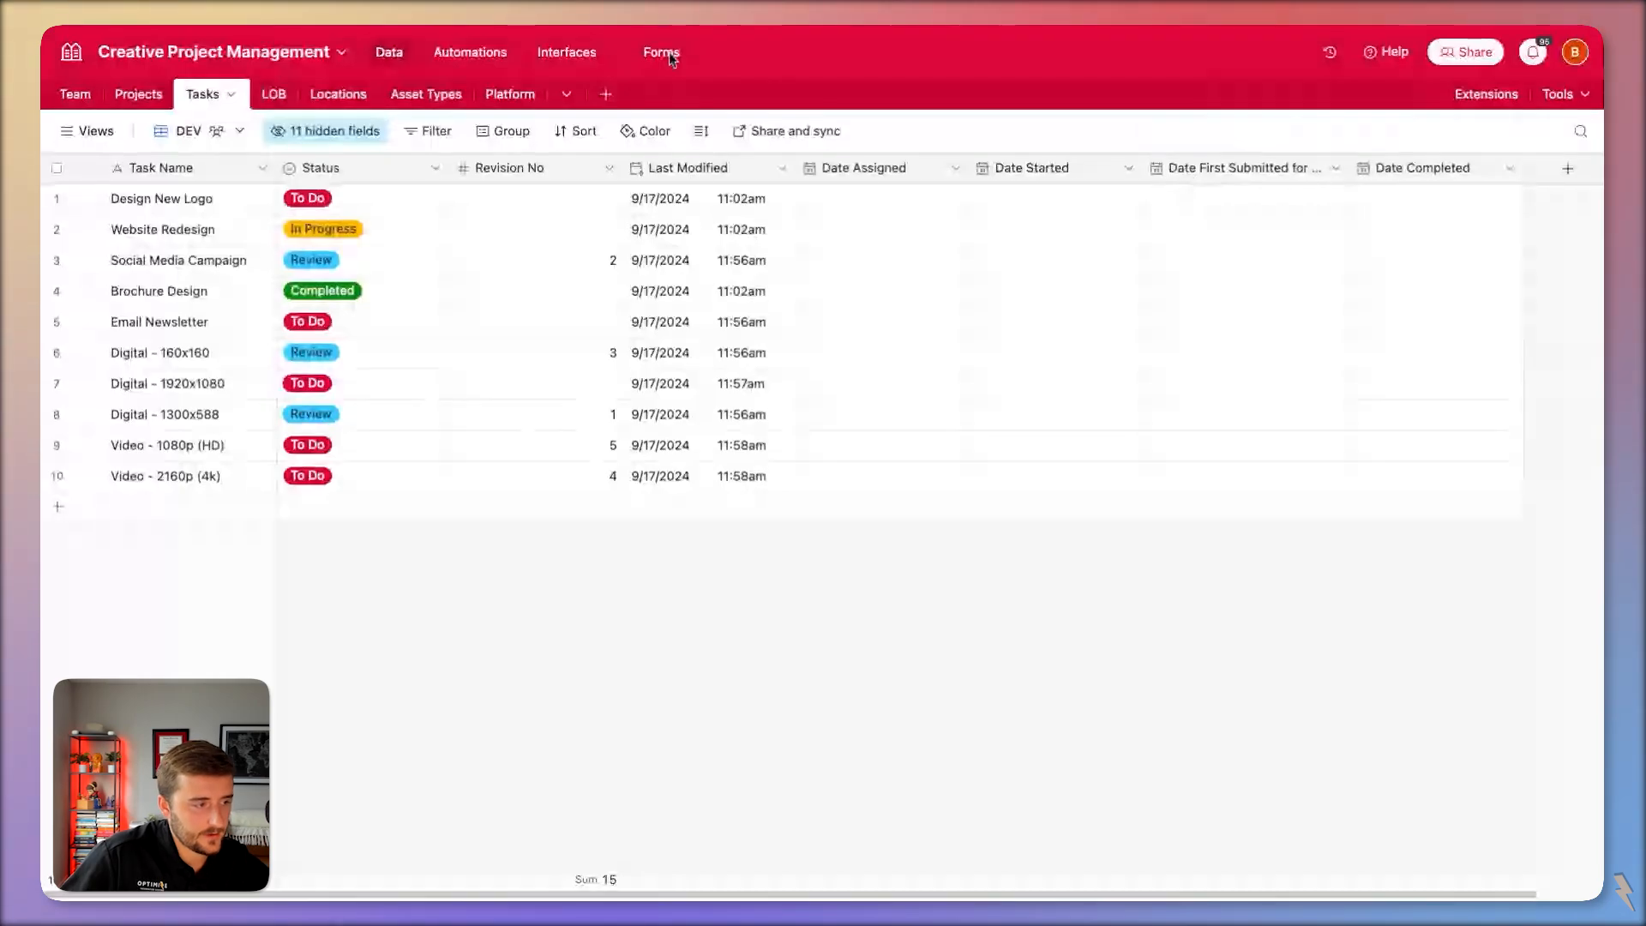
Examine the trigger and the Update record action of the In Review -> Update Revision No automation.
click(477, 52)
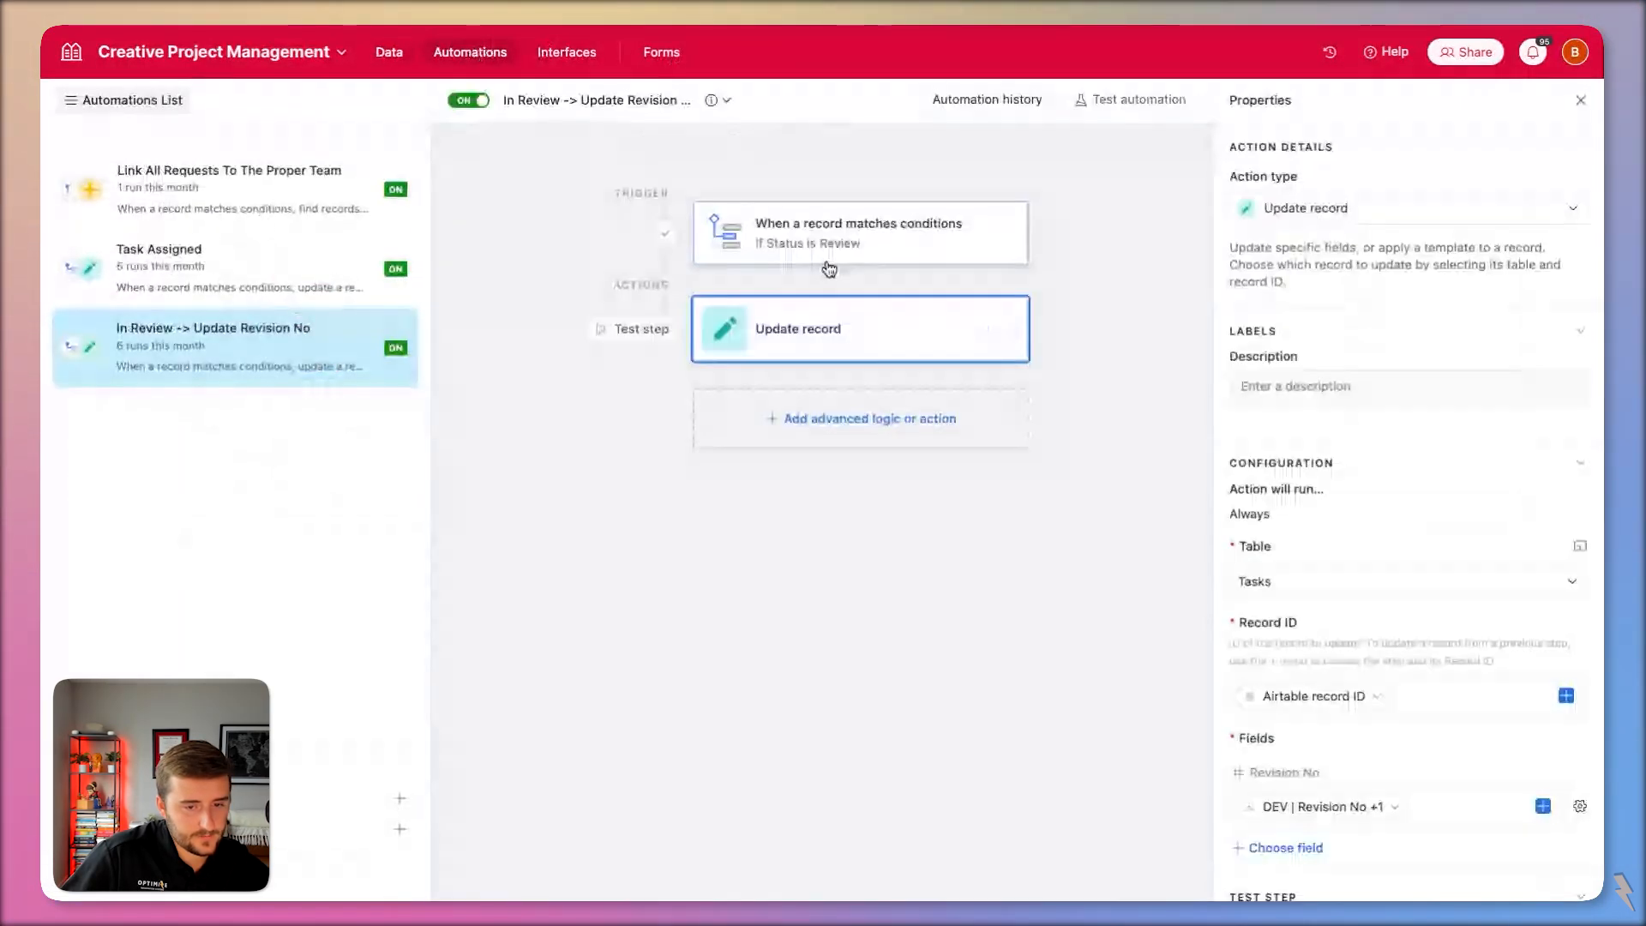
click(822, 238)
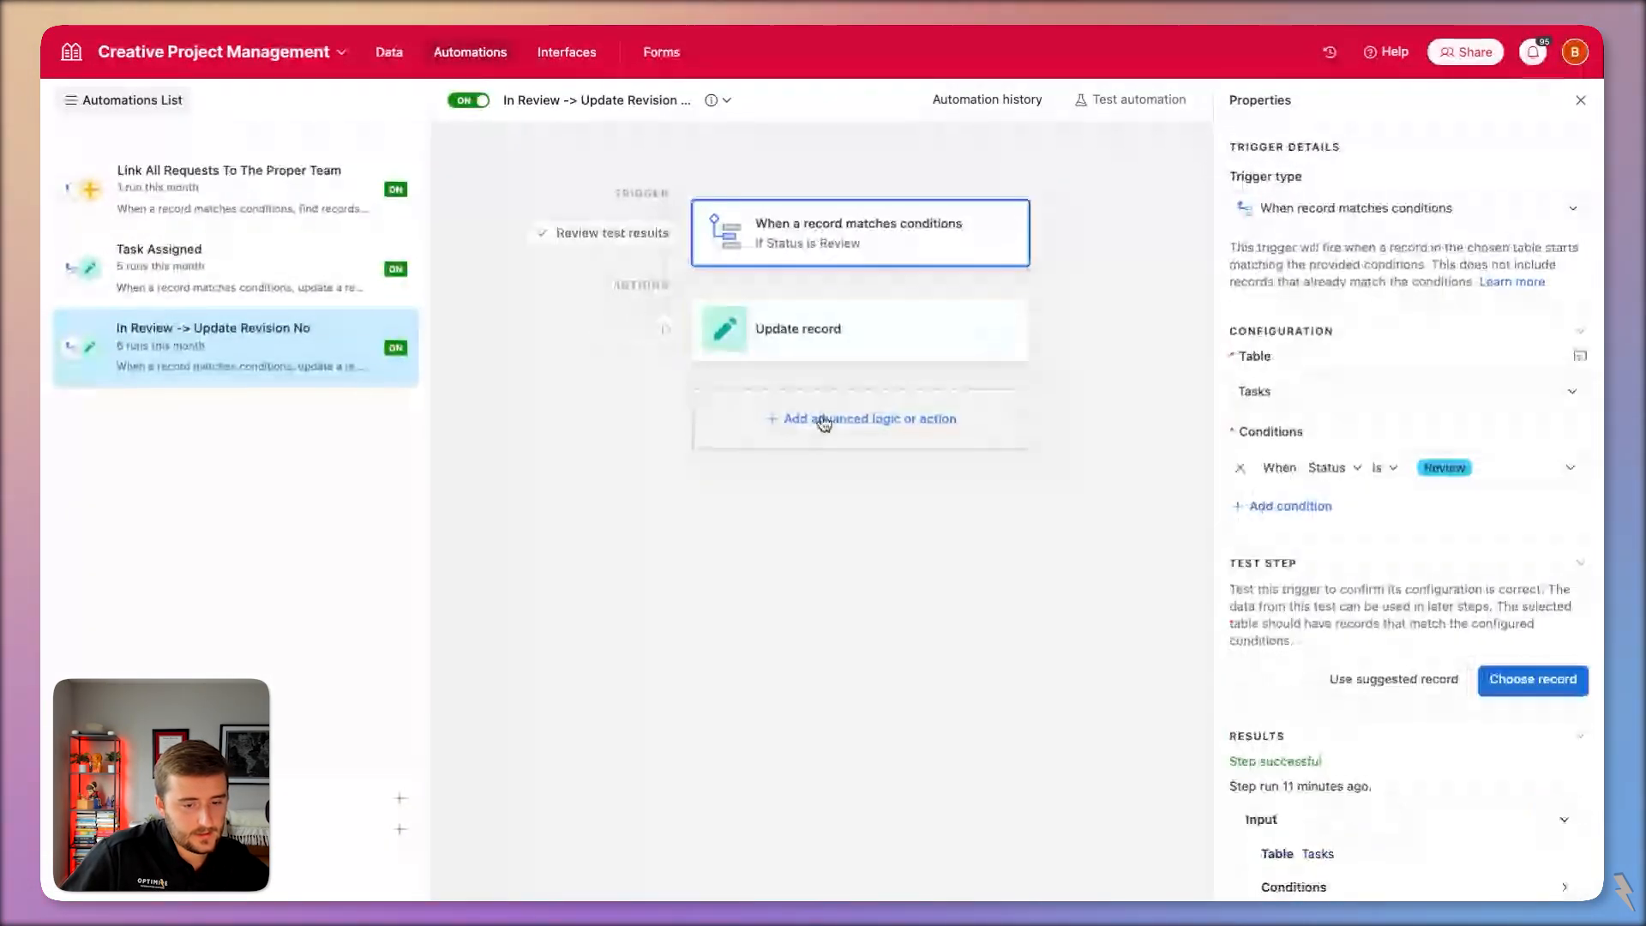
click(785, 330)
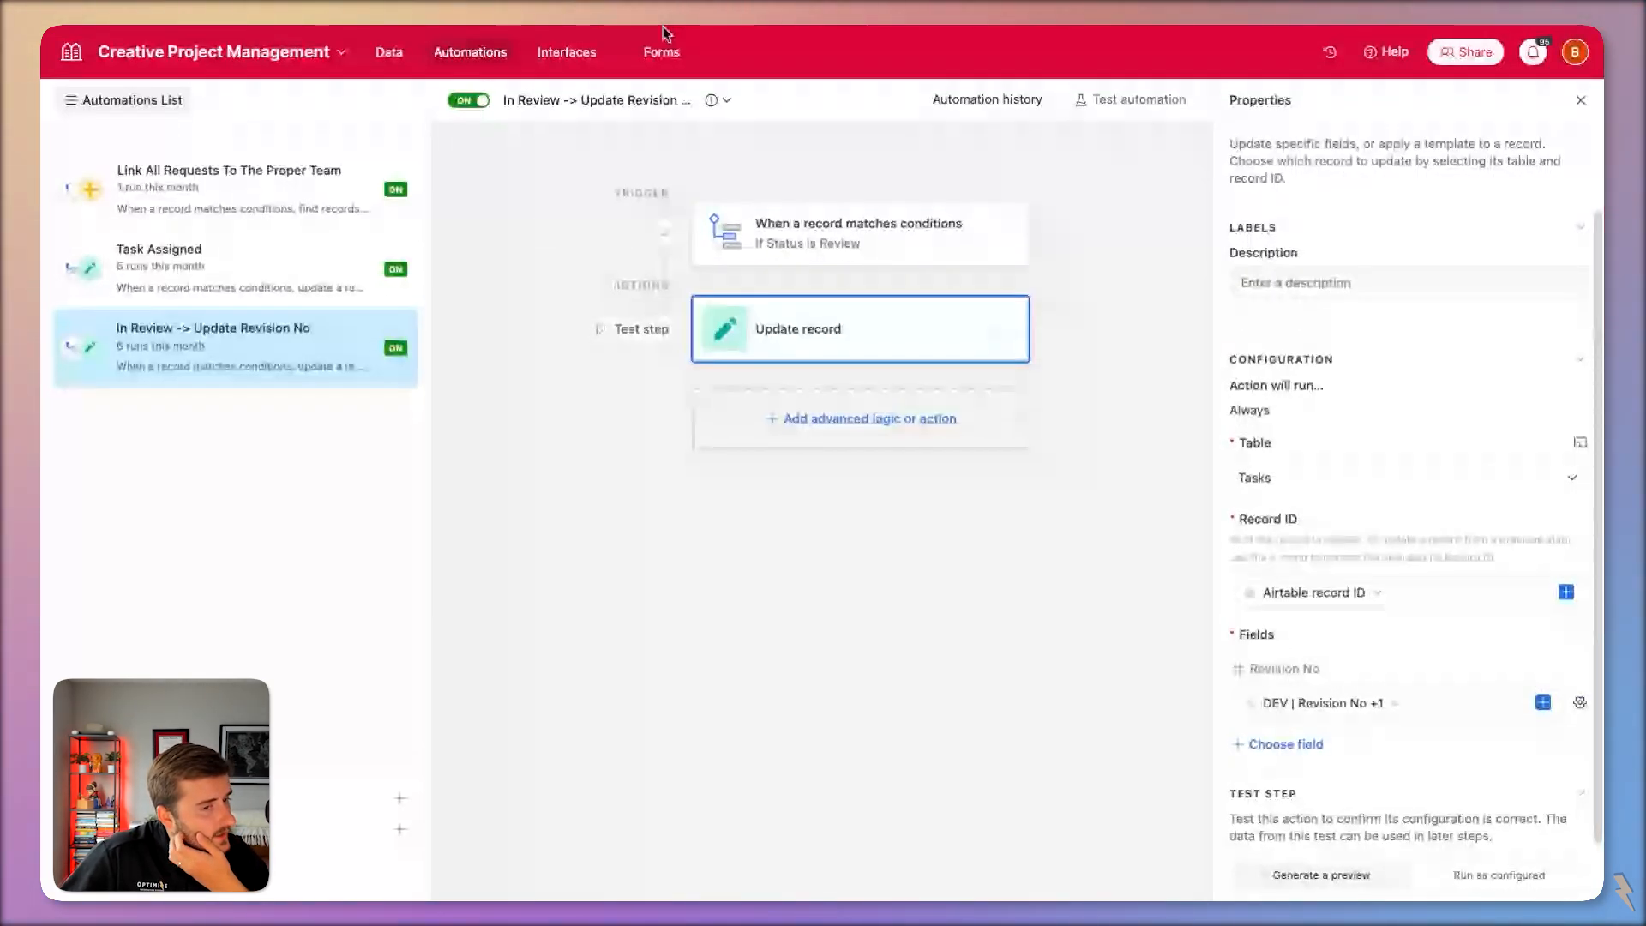
Duplicate the Date First Submitted for Review field in the Tasks table.
click(821, 420)
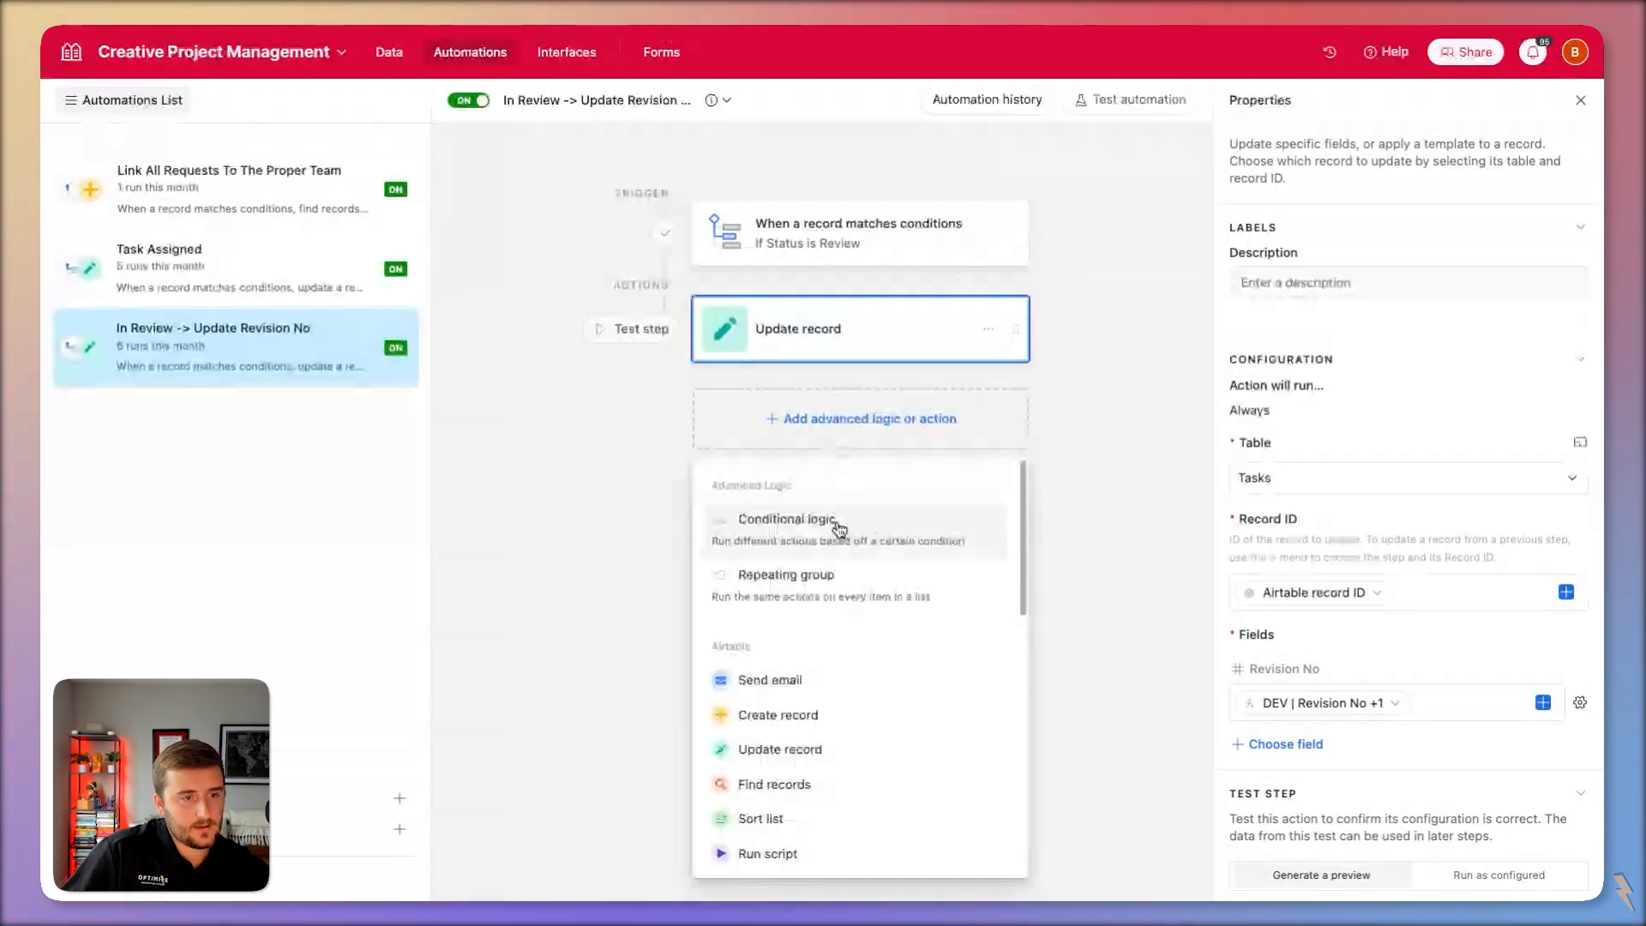
click(391, 63)
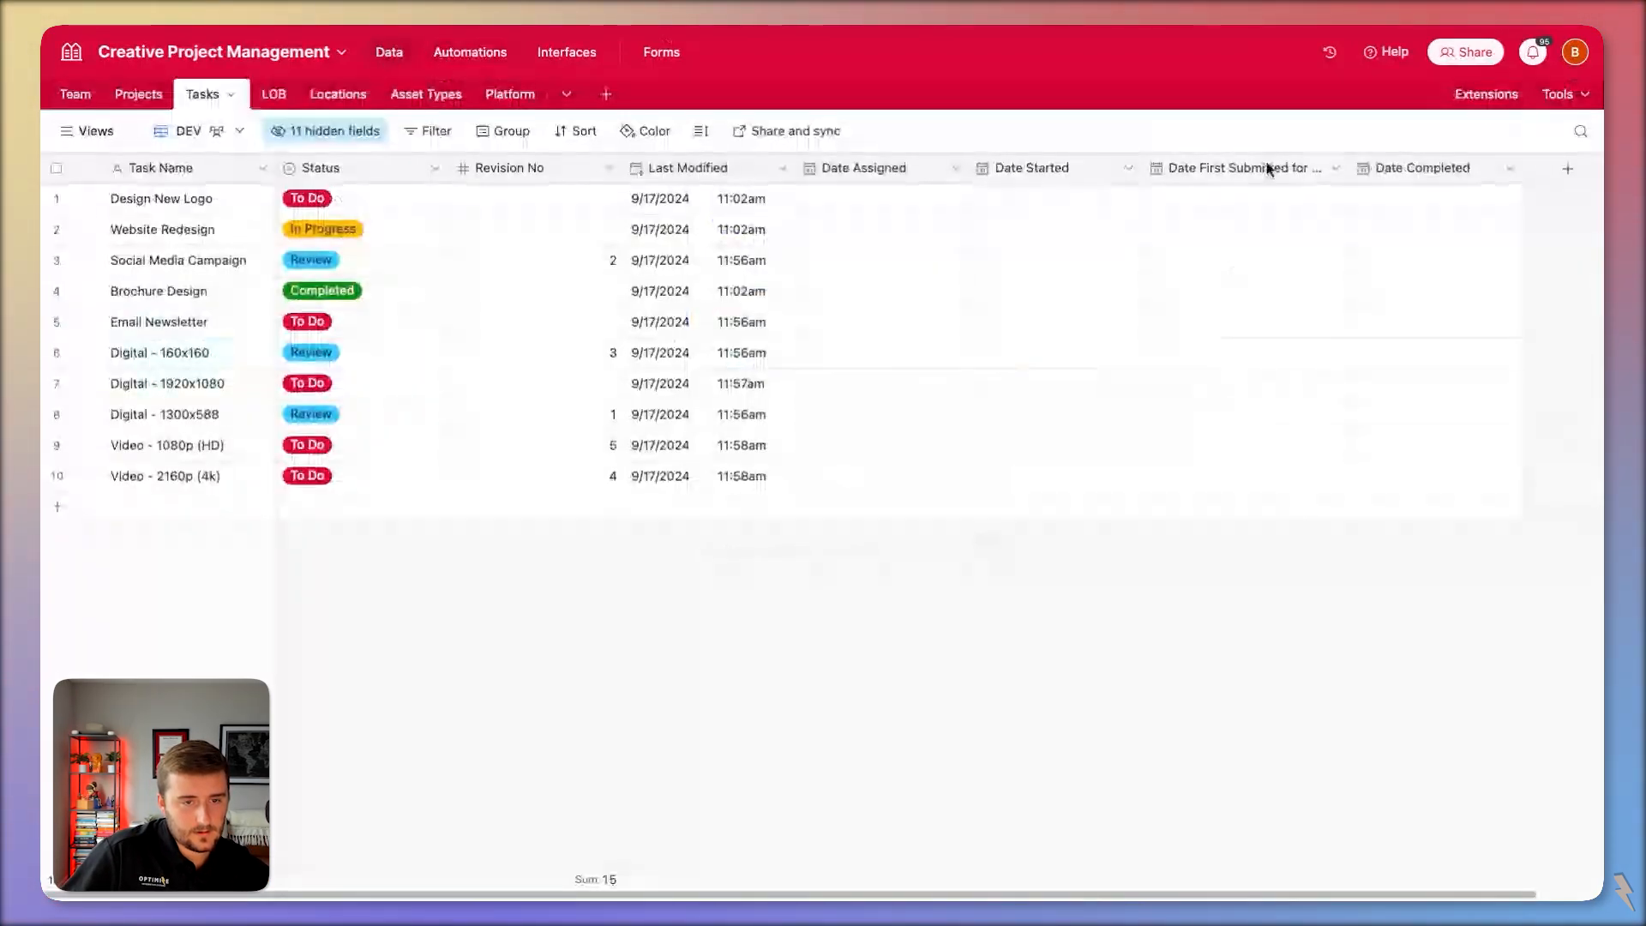
right_click(1269, 169)
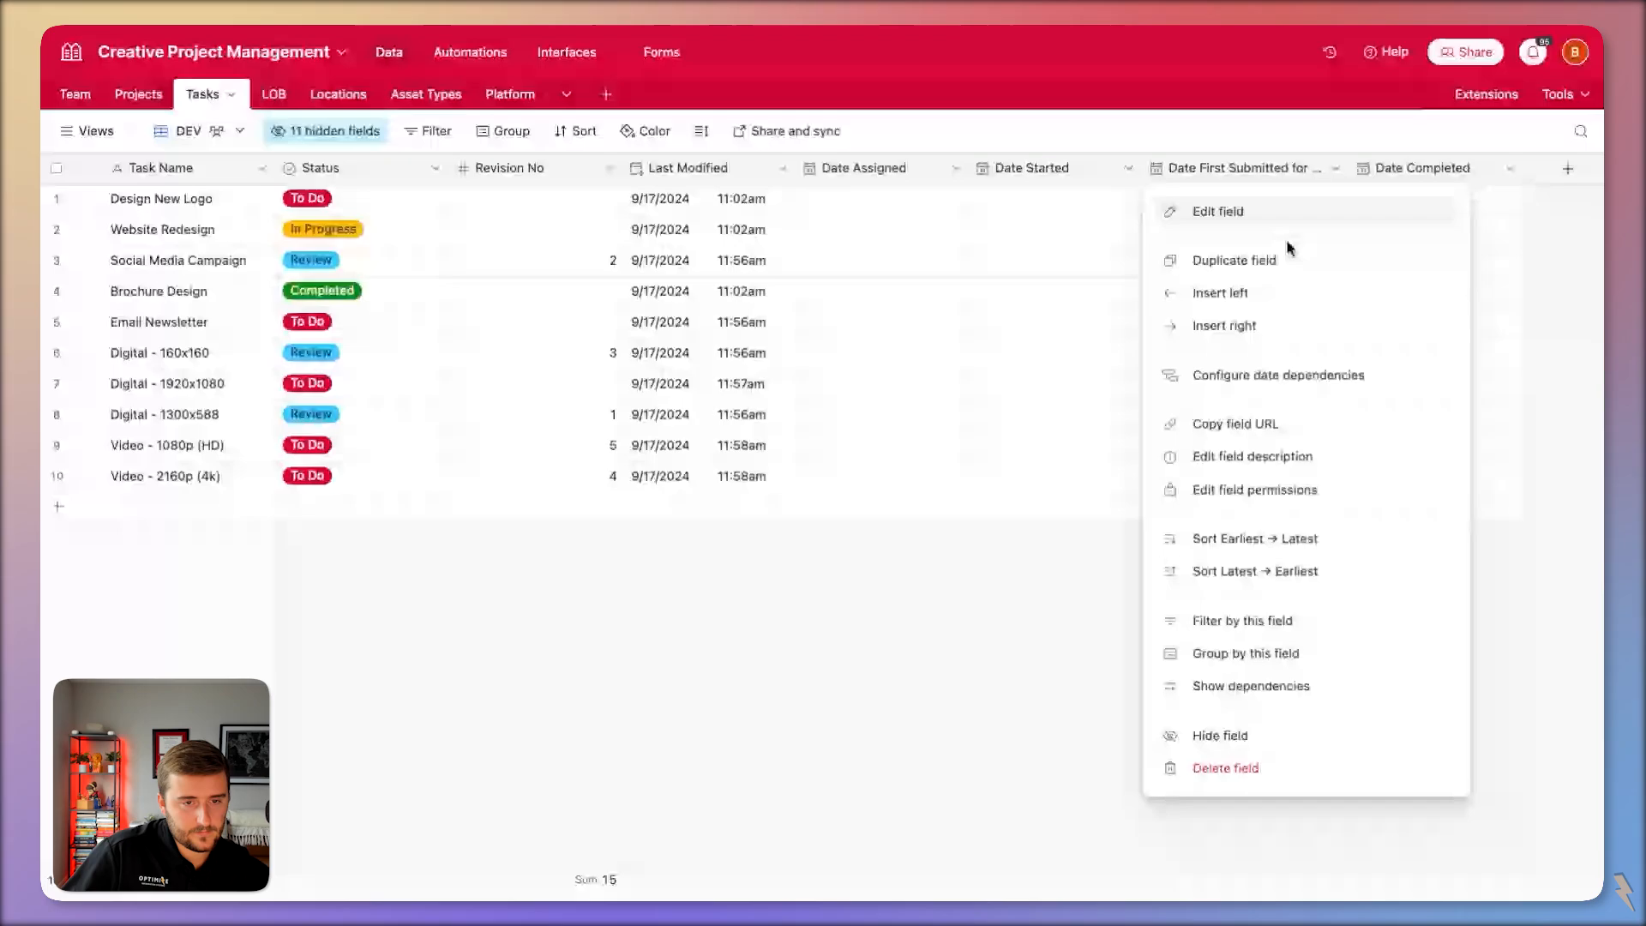
click(1234, 260)
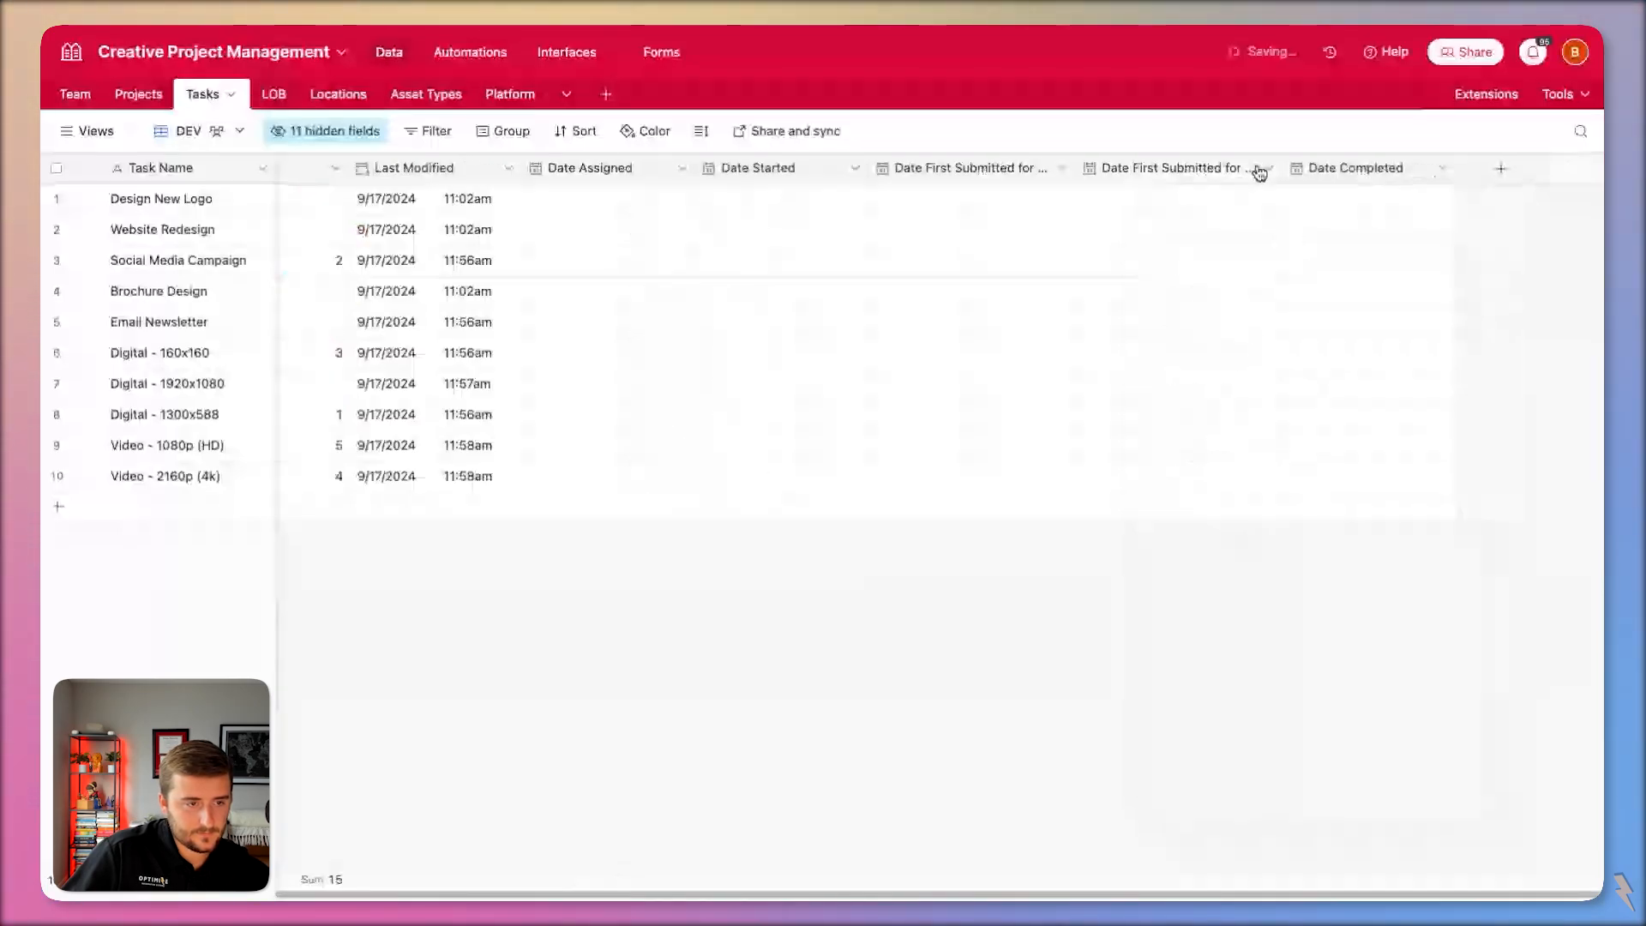
Rename the copy of the Date First Submitted for Review field as Date Second Submitted for Review.
double_click(1207, 165)
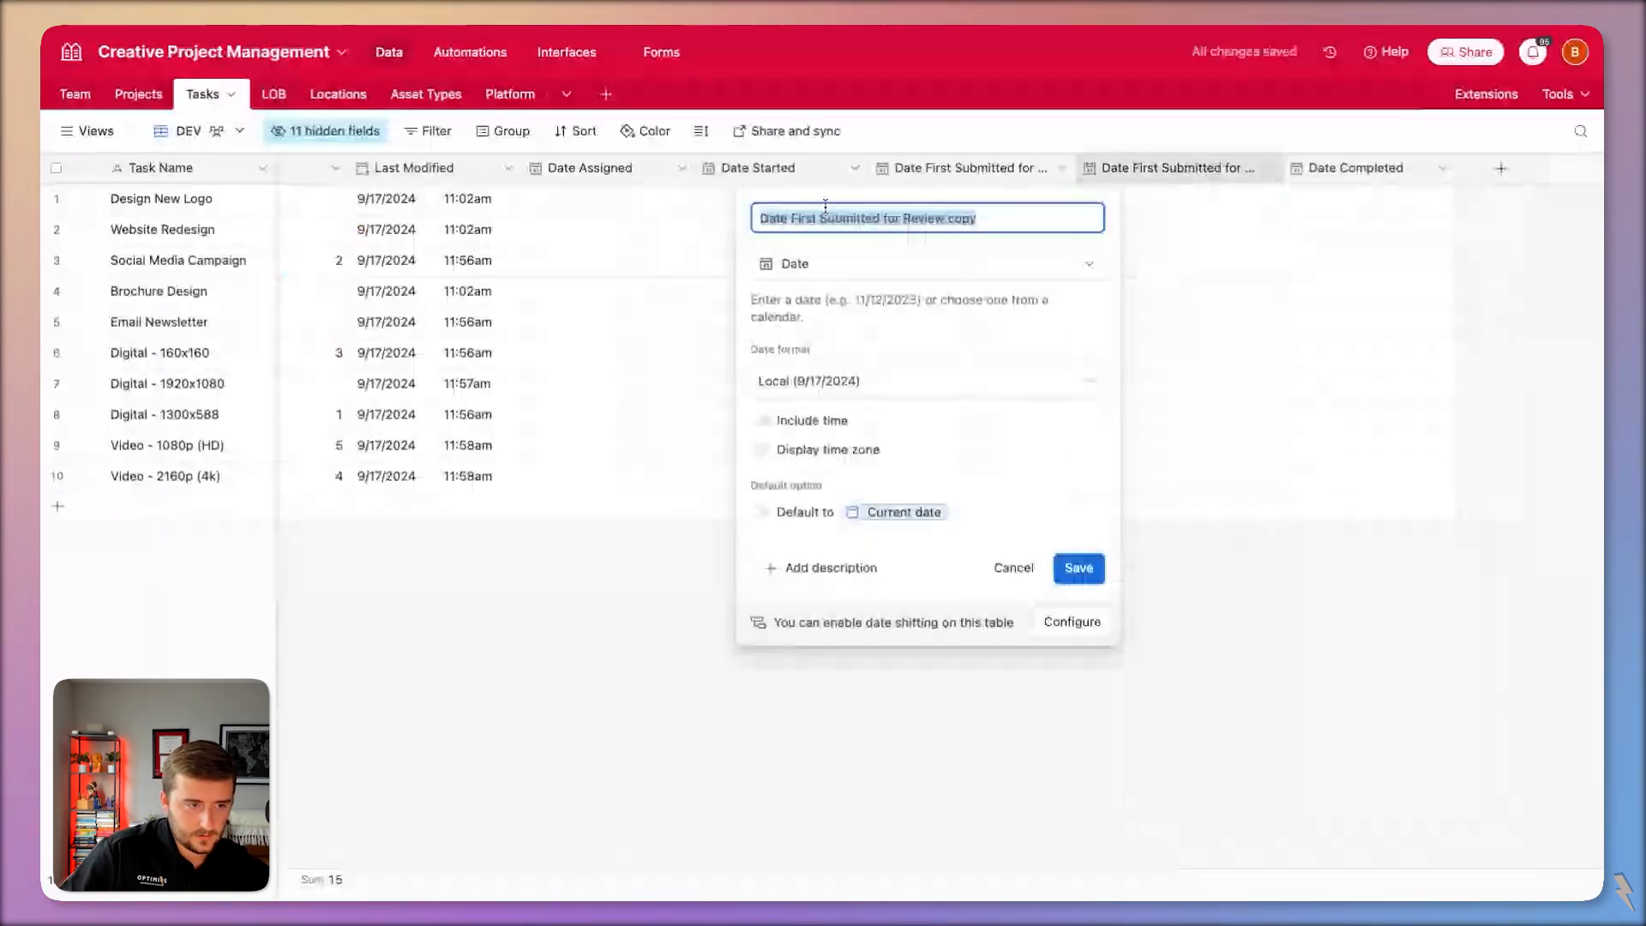
click(822, 216)
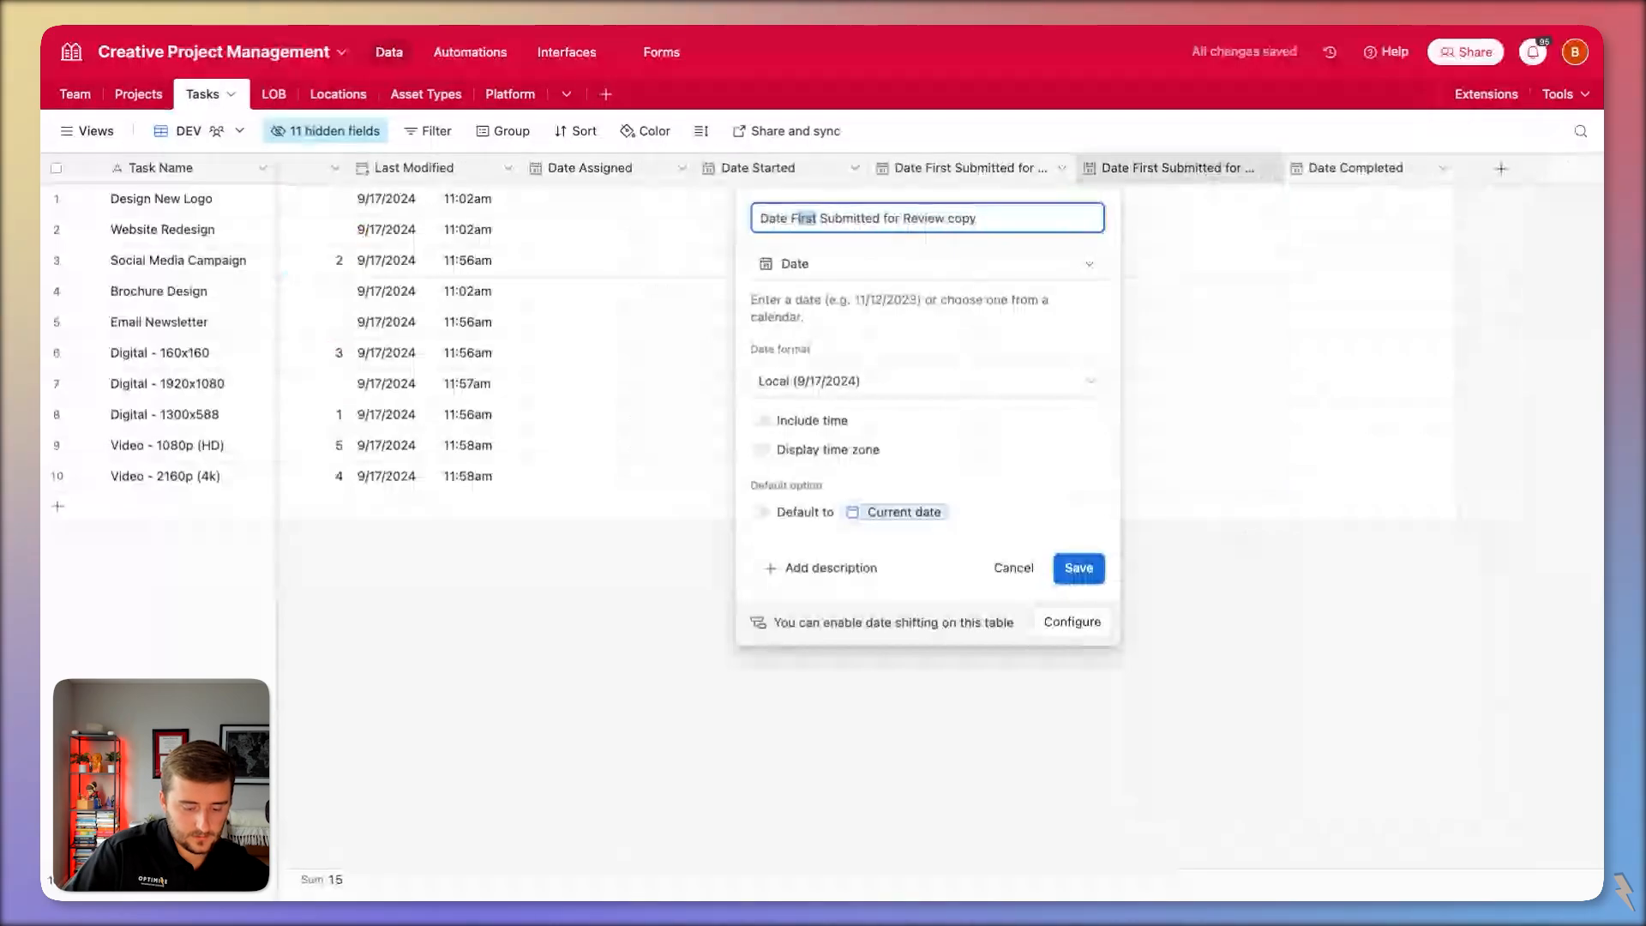
key(shift+Left)
text(Second)
click(996, 218)
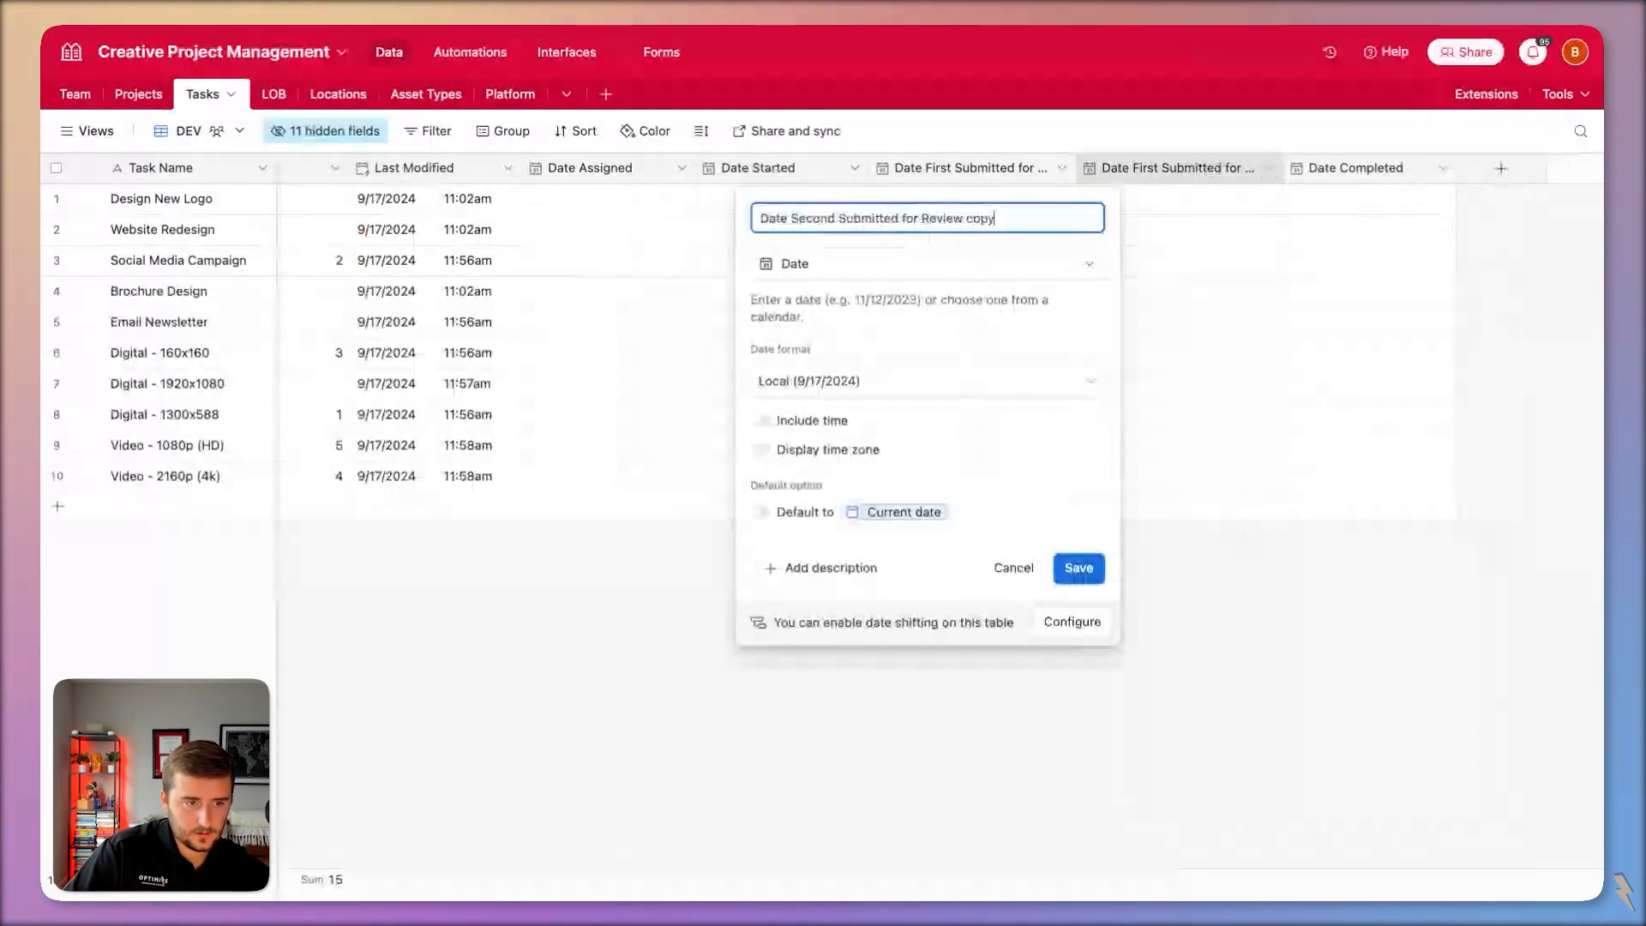
key(BackSpace)
key(BackSpace)
key(BackSpace)
key(BackSpace)
key(BackSpace)
key(Return)
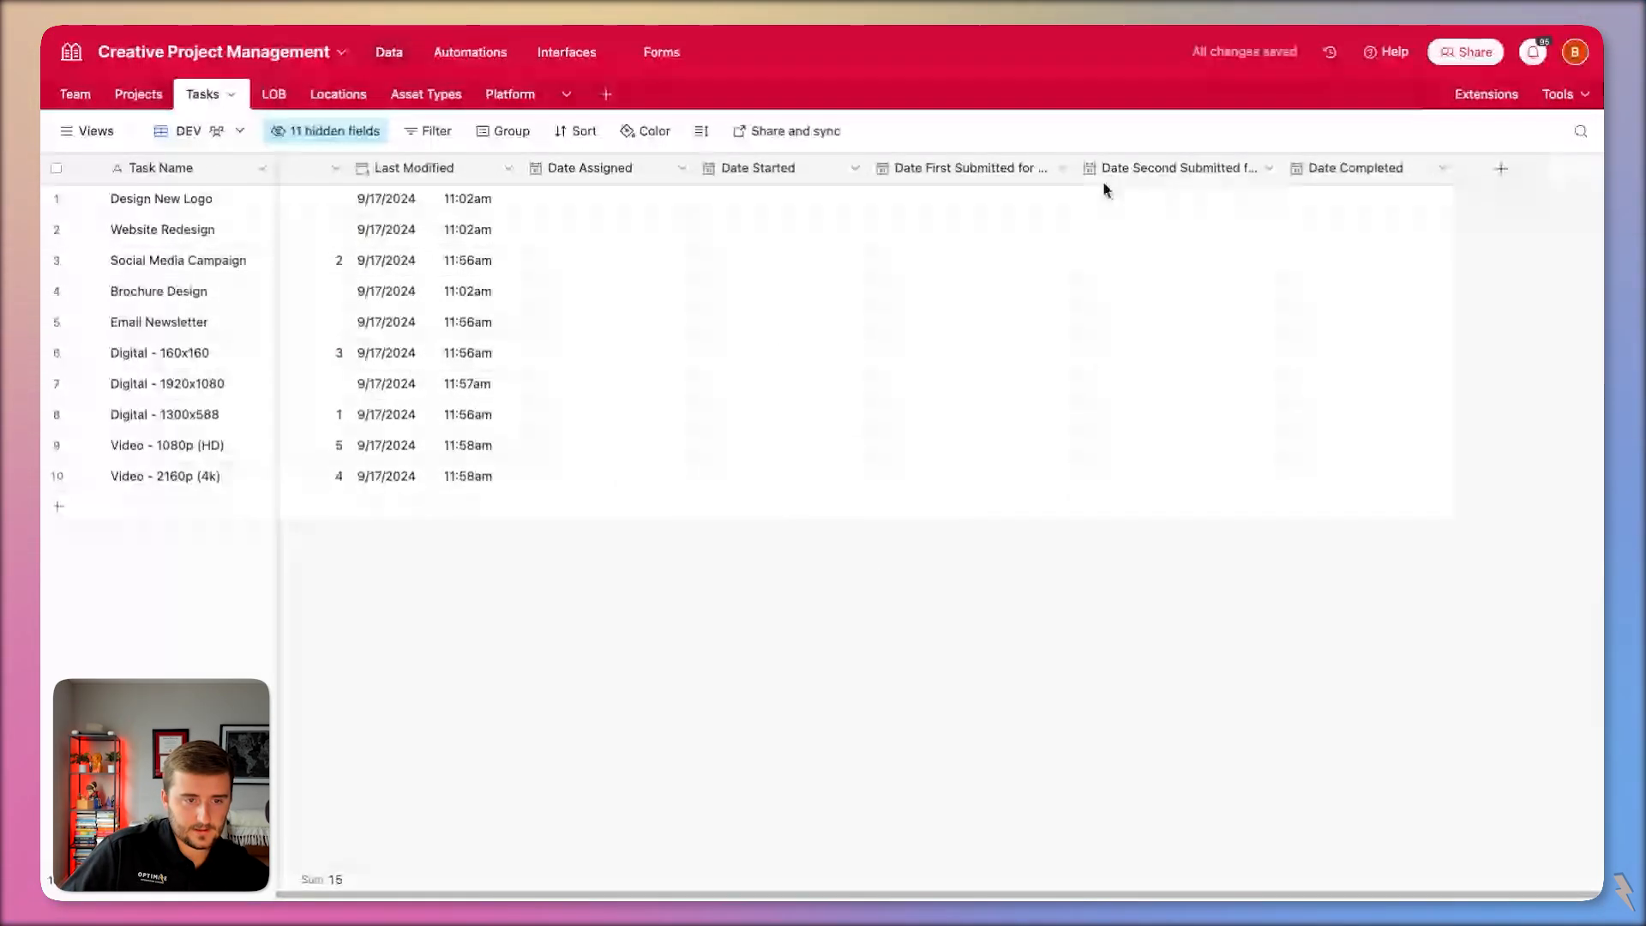
Duplicate the Date Second Submitted for Review field and rename the copy as Date Third Submitted for Review.
click(1268, 168)
click(1232, 259)
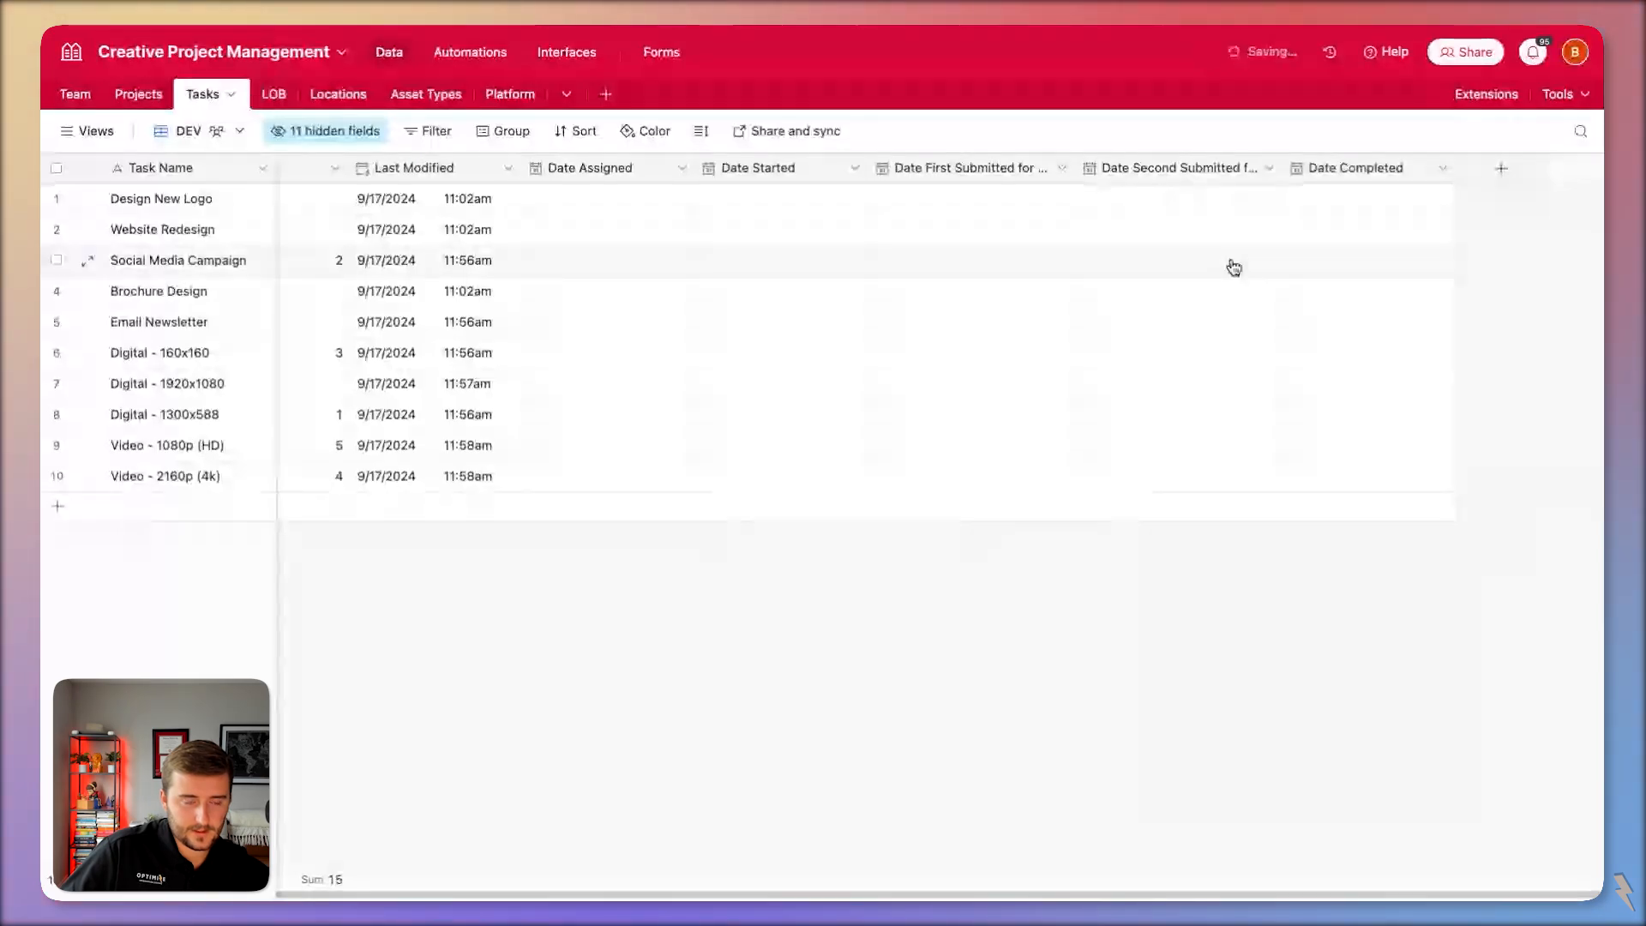
double_click(1180, 163)
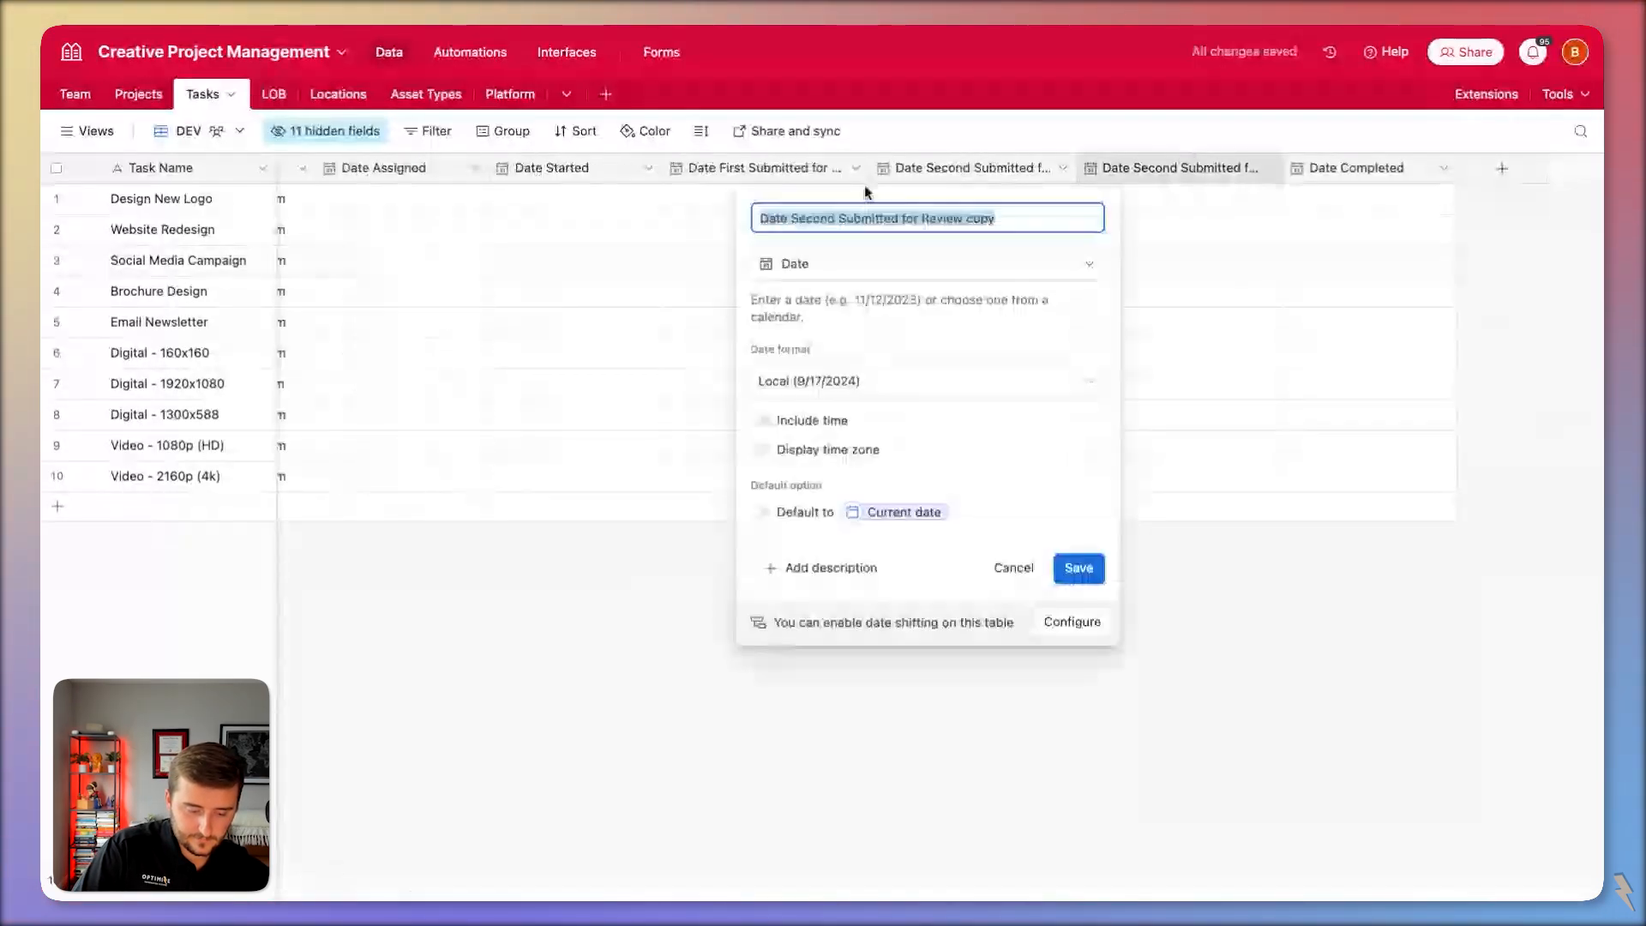
double_click(812, 218)
text(Third)
click(988, 218)
key(BackSpace)
key(BackSpace)
key(BackSpace)
key(BackSpace)
key(BackSpace)
key(Return)
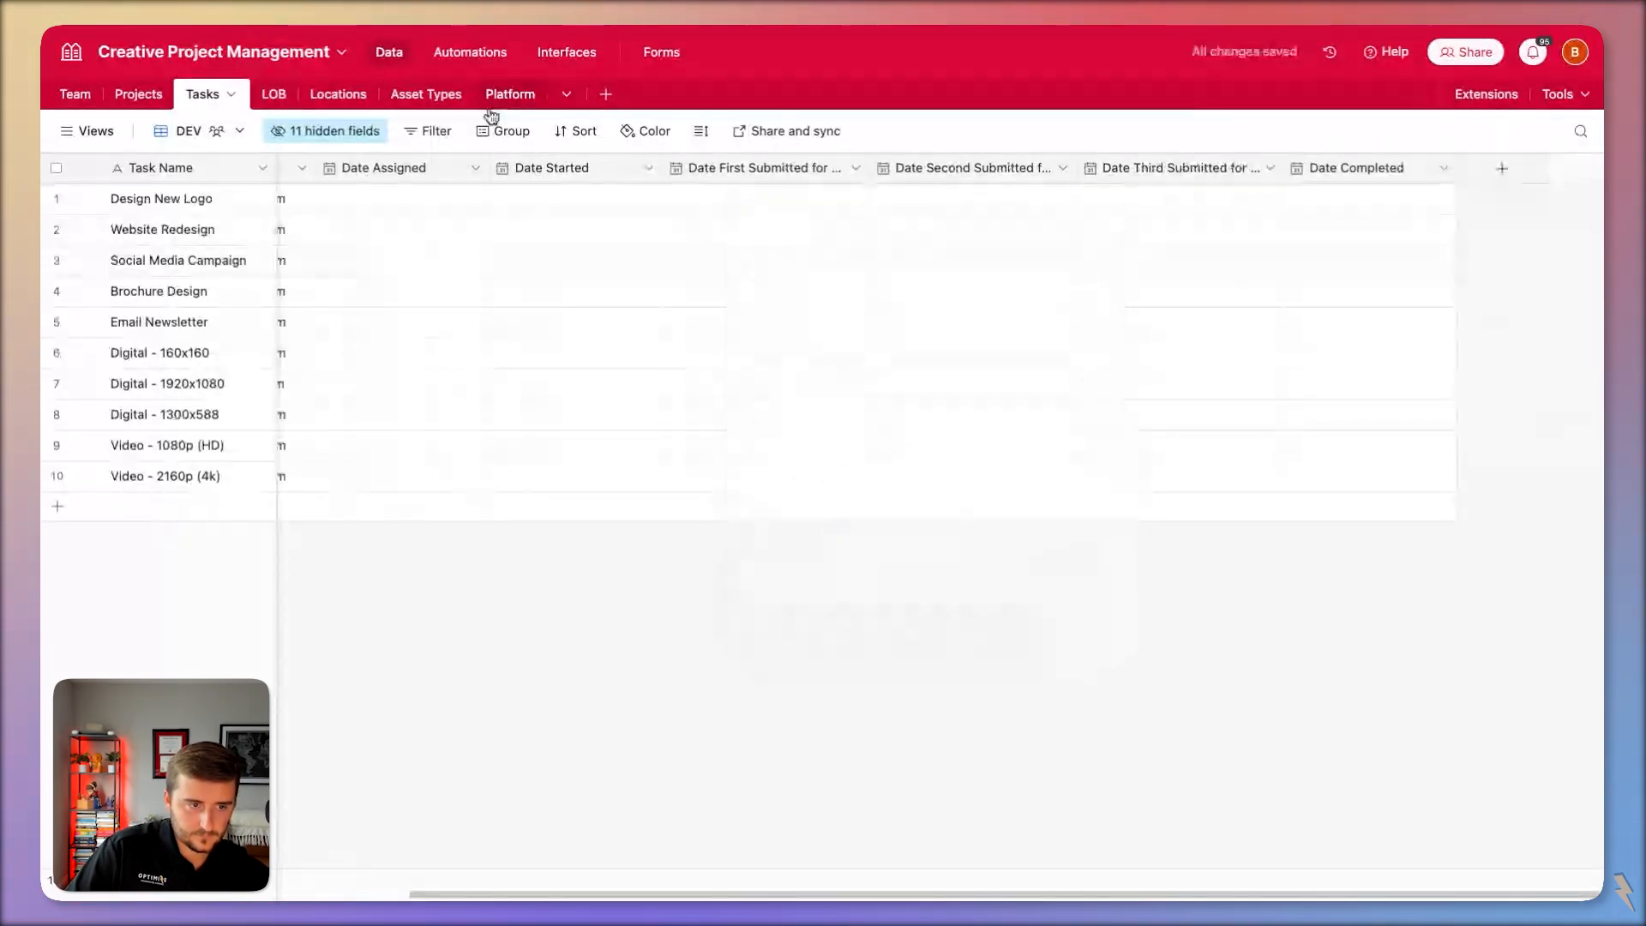
Add a date field named Last Submission For Review before Date Completed in the Tasks table.
click(1501, 168)
text(La)
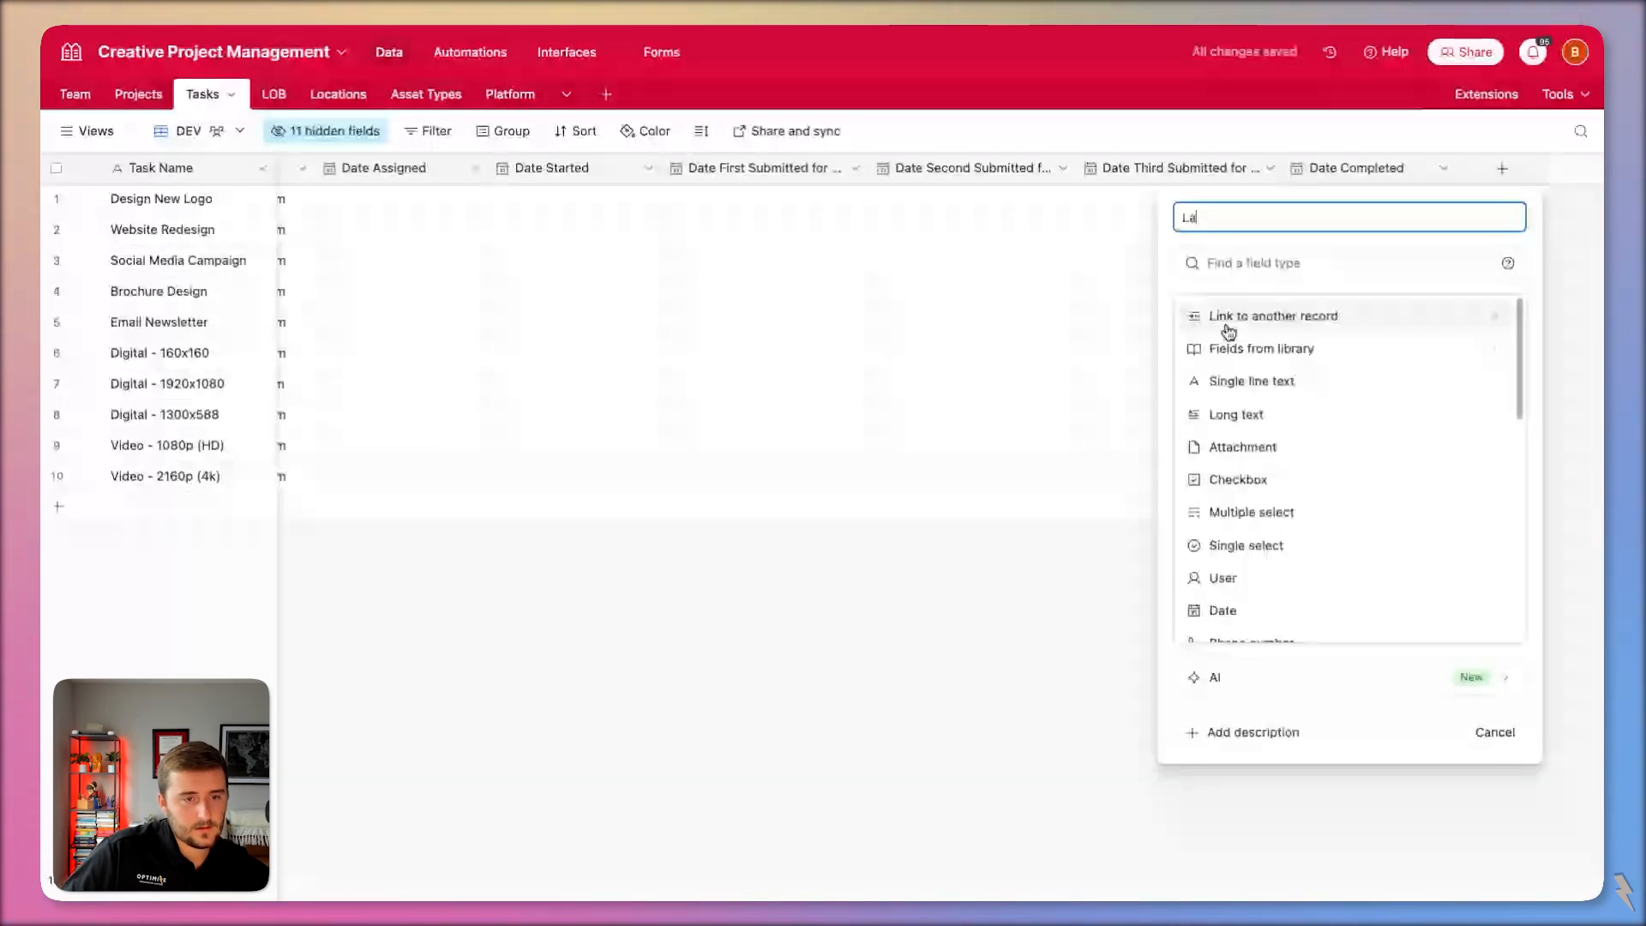
text(st Submission For Review)
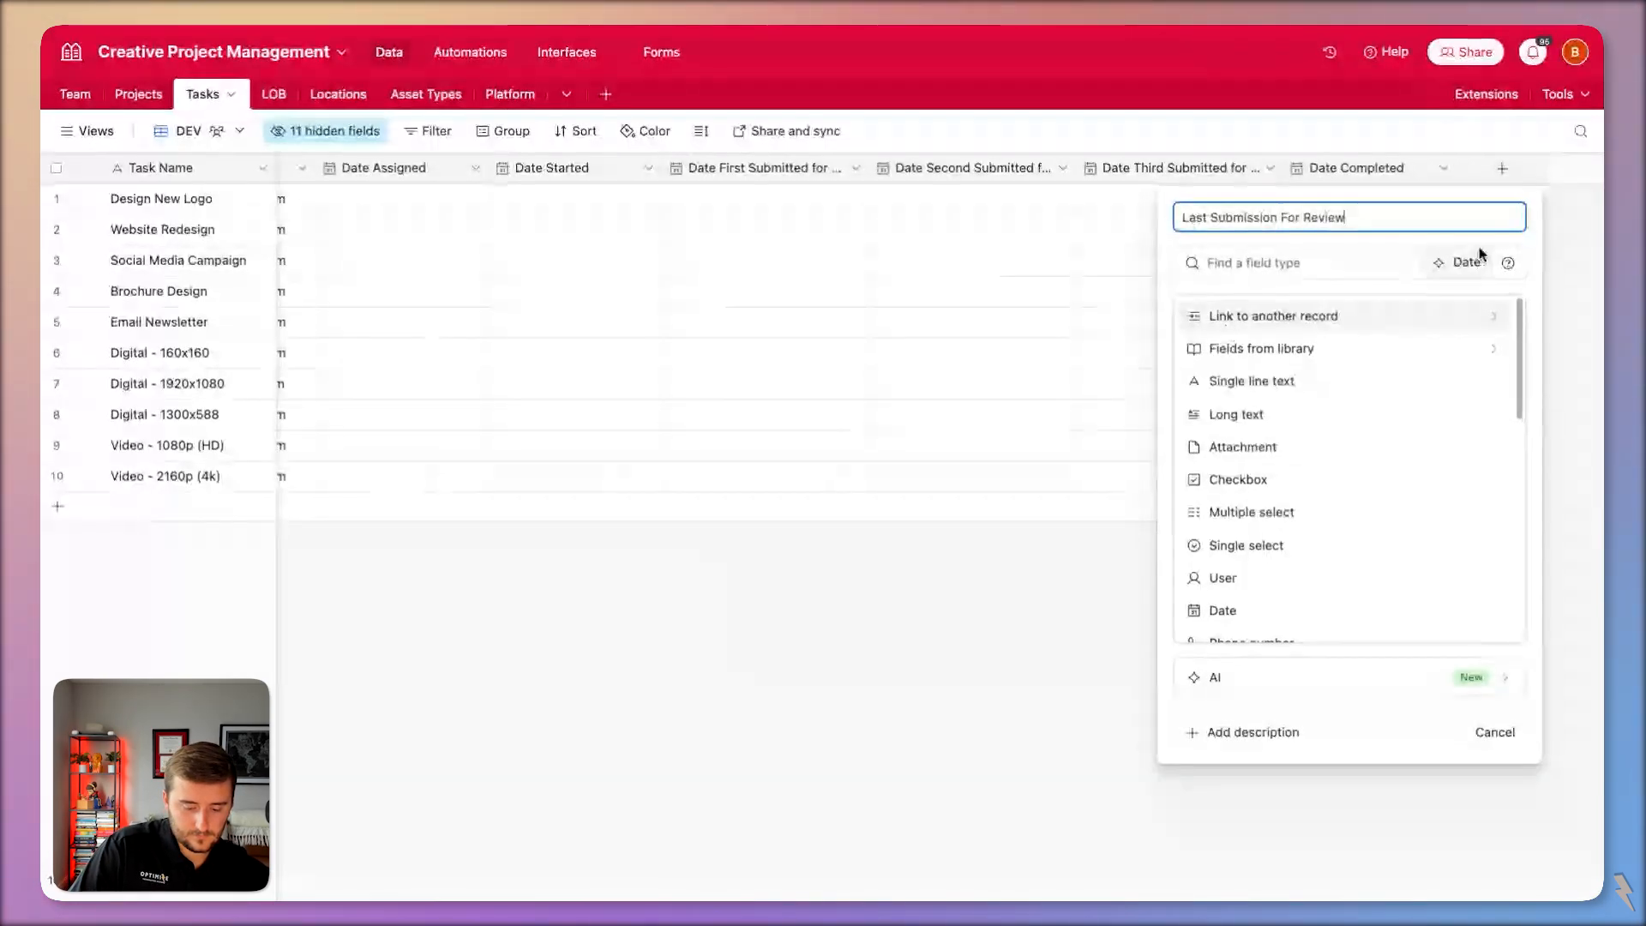
click(1458, 262)
click(1481, 566)
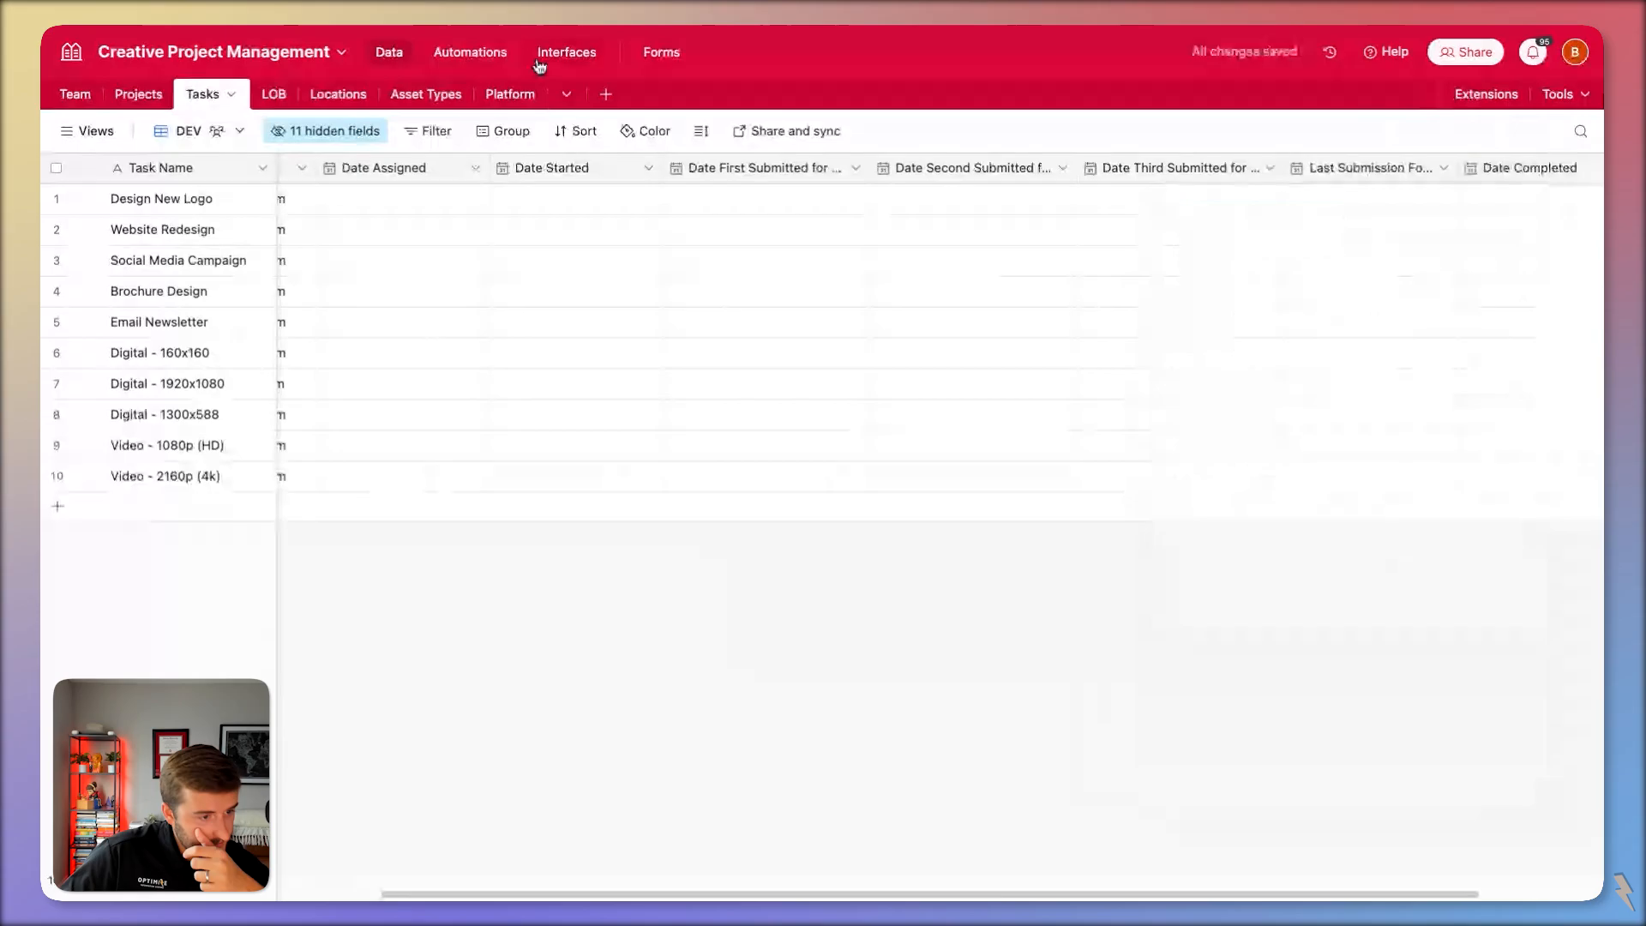
In the In Review automation's Update record action, add Last Submission For Review with the trigger record's Last Modified as its dynamic value.
click(470, 52)
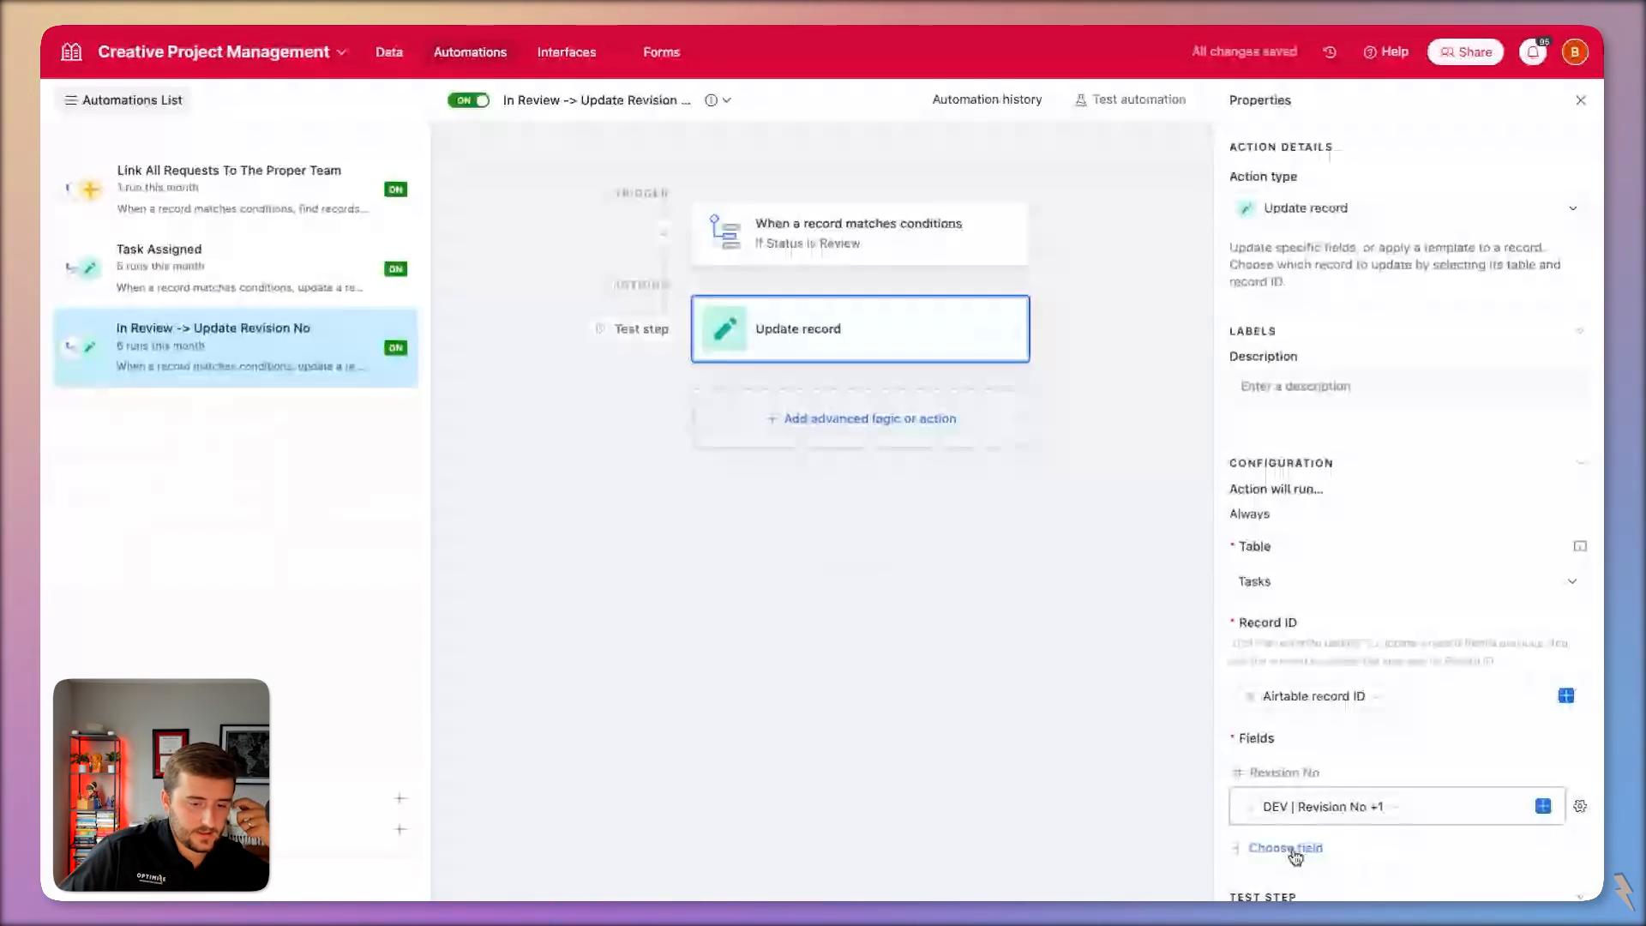
click(1296, 848)
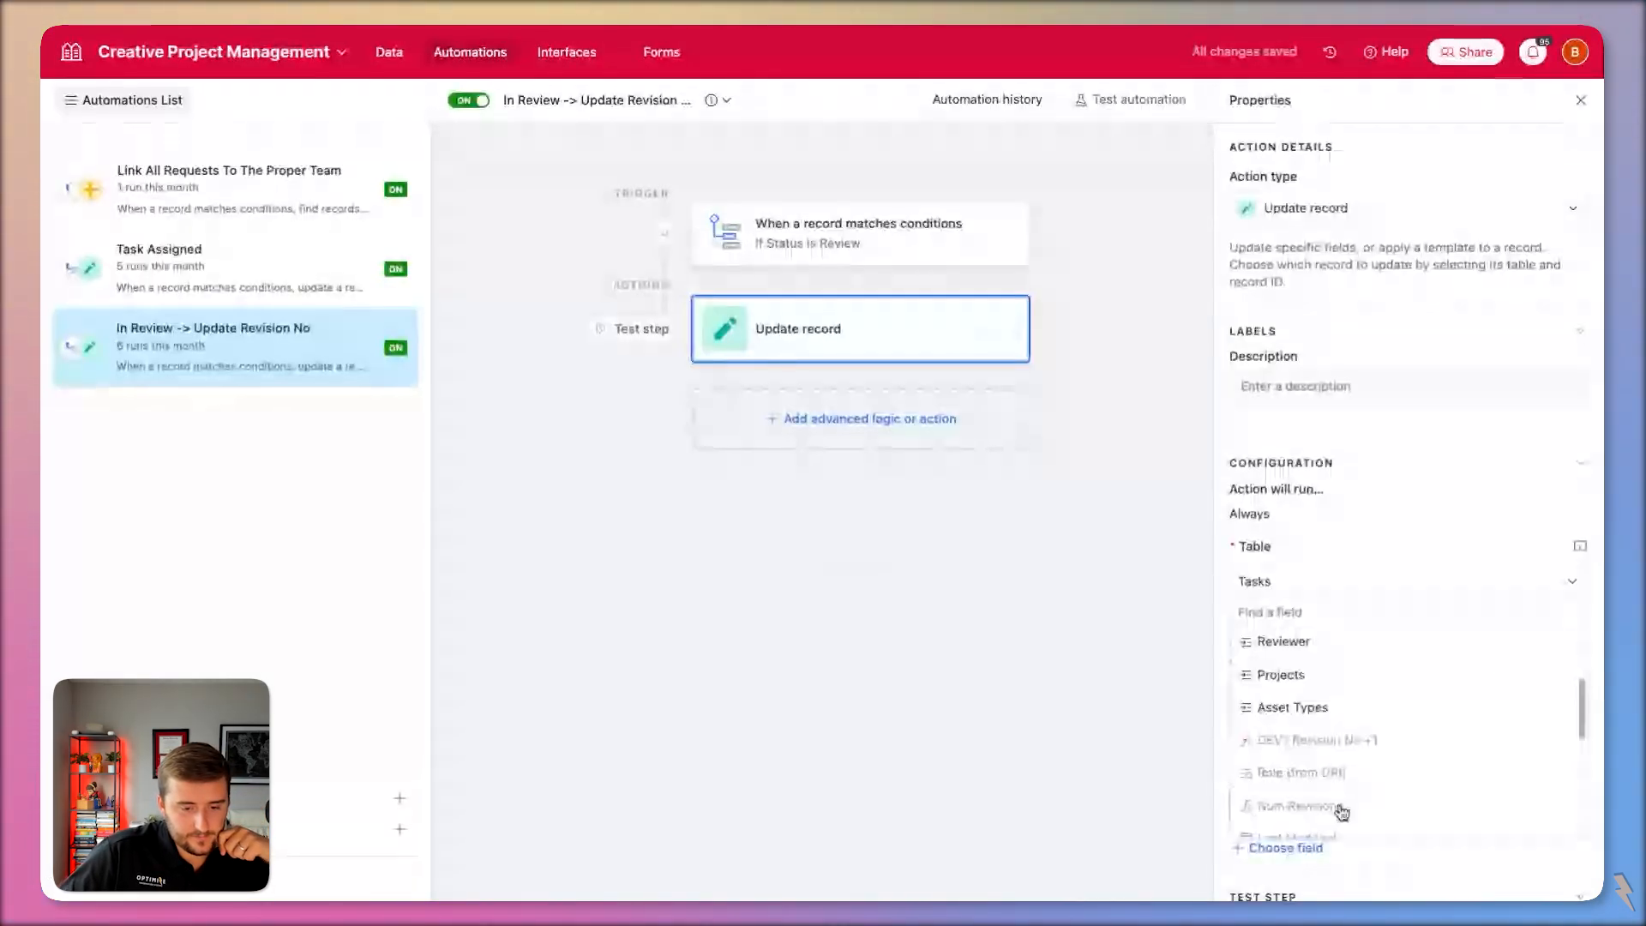
click(1342, 810)
click(1580, 634)
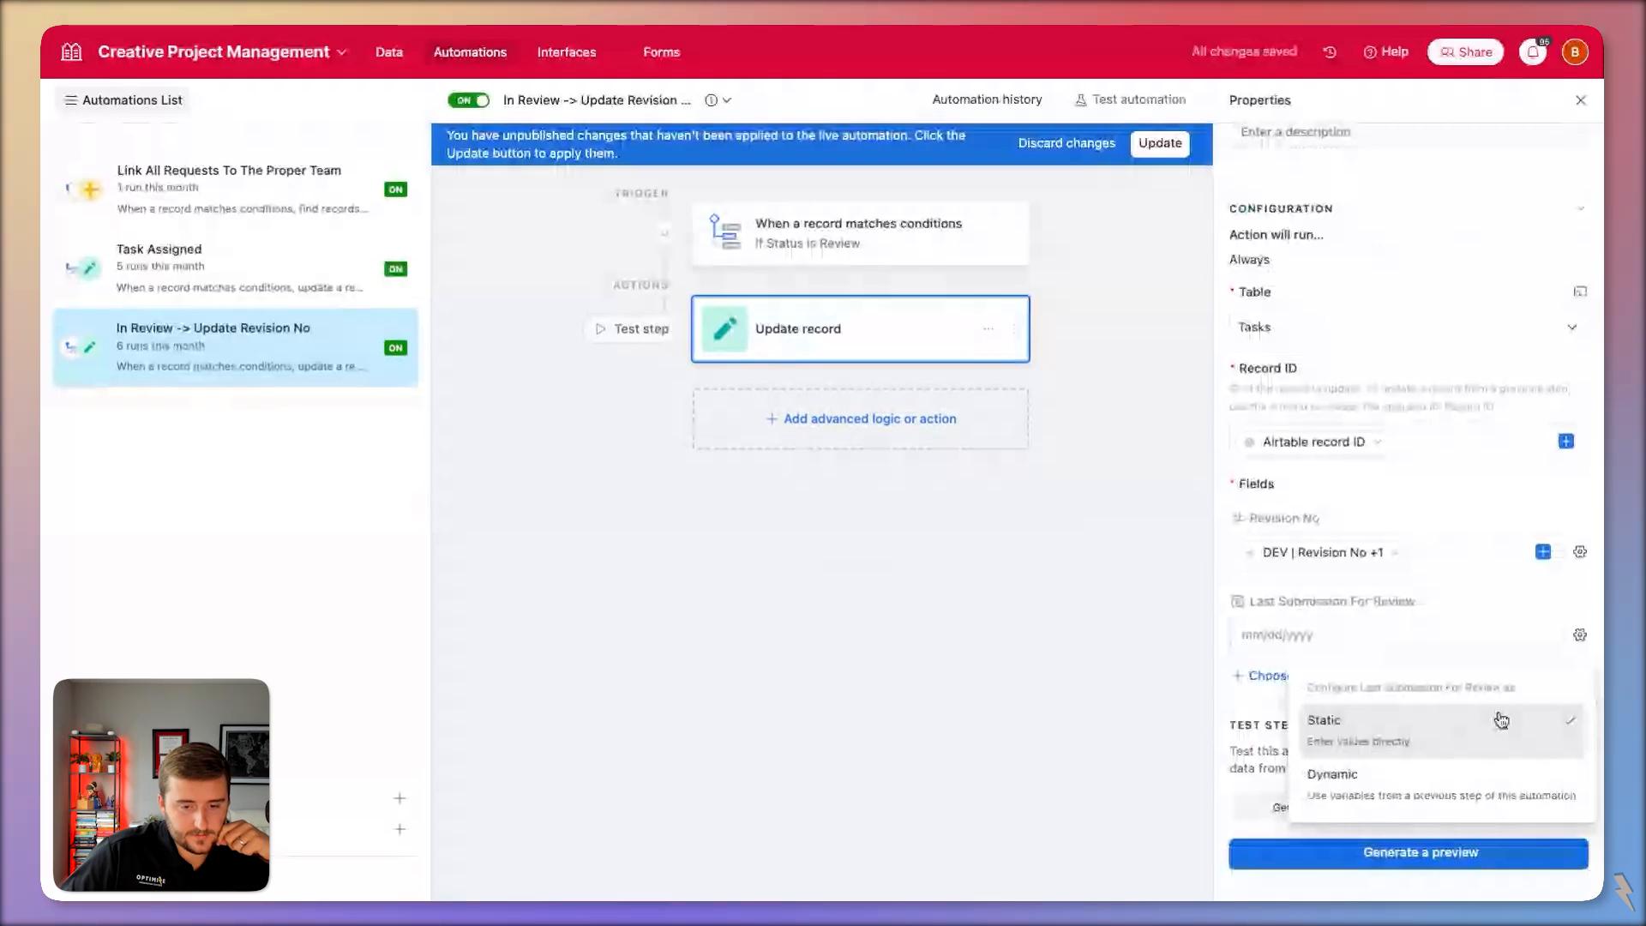
click(1501, 720)
click(1543, 635)
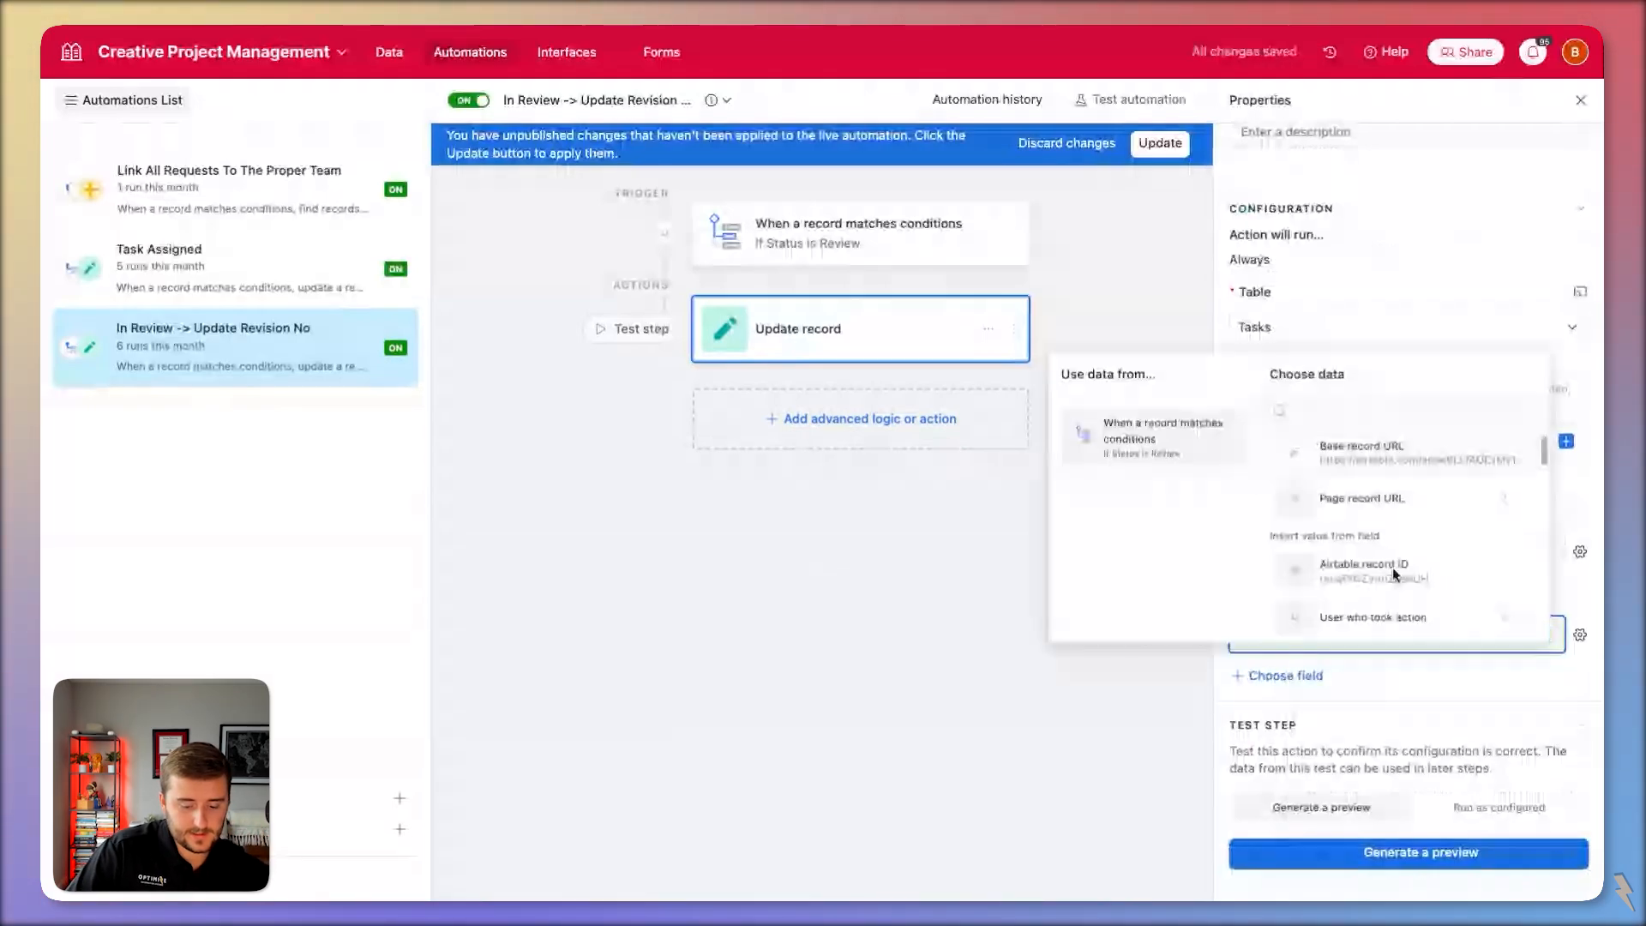
text(modi)
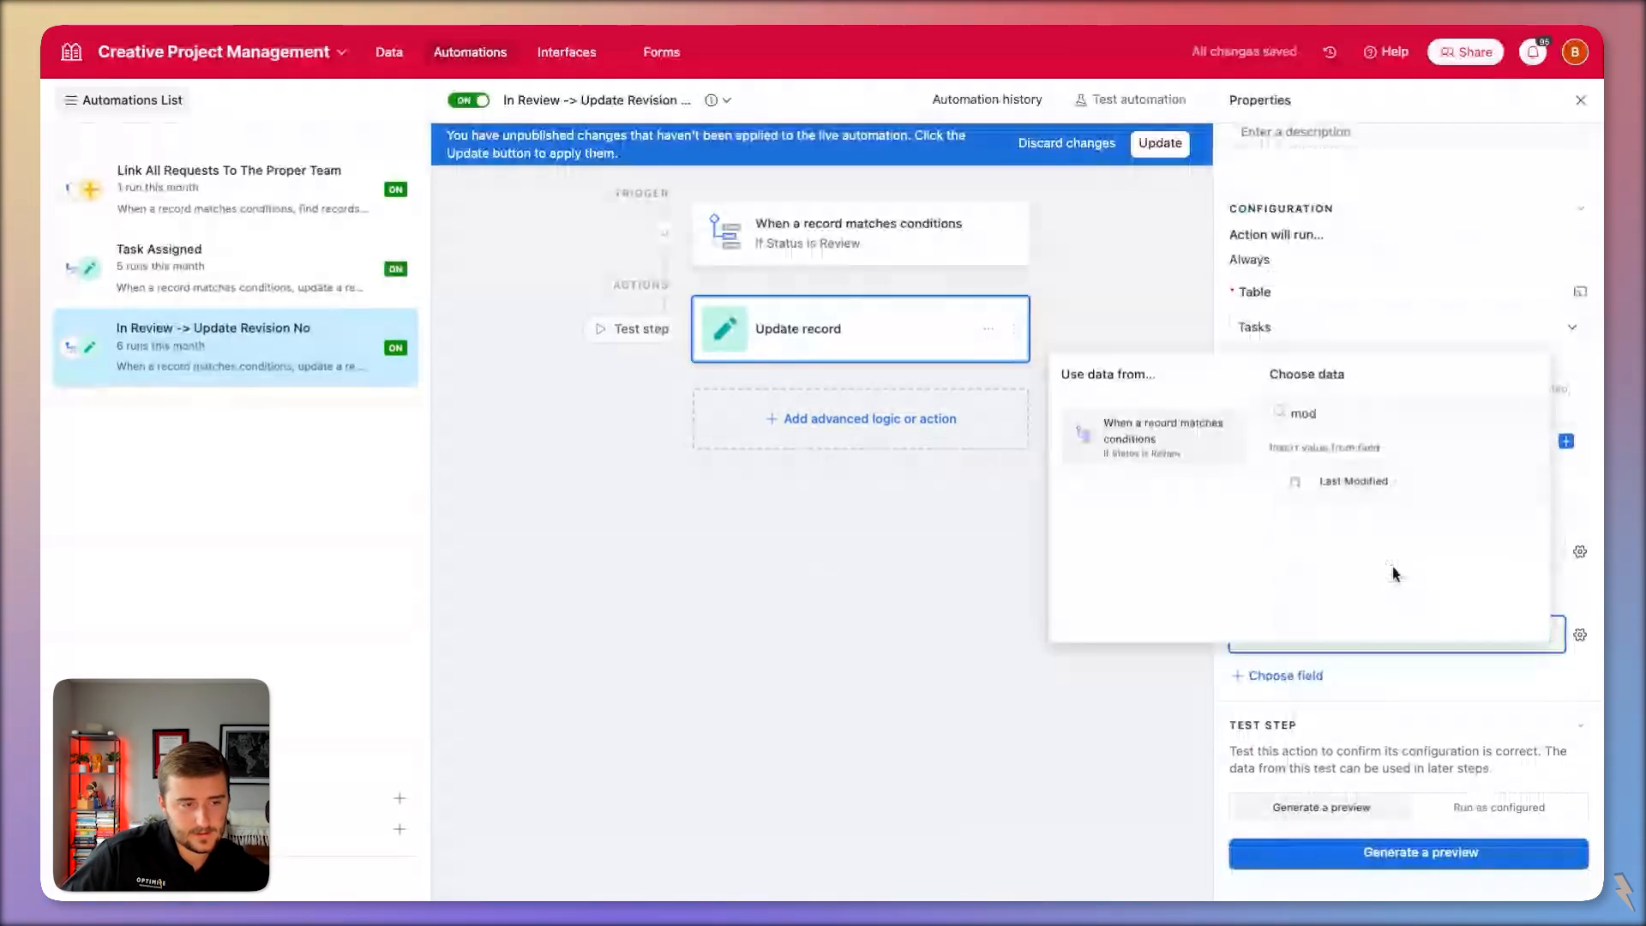
click(1373, 491)
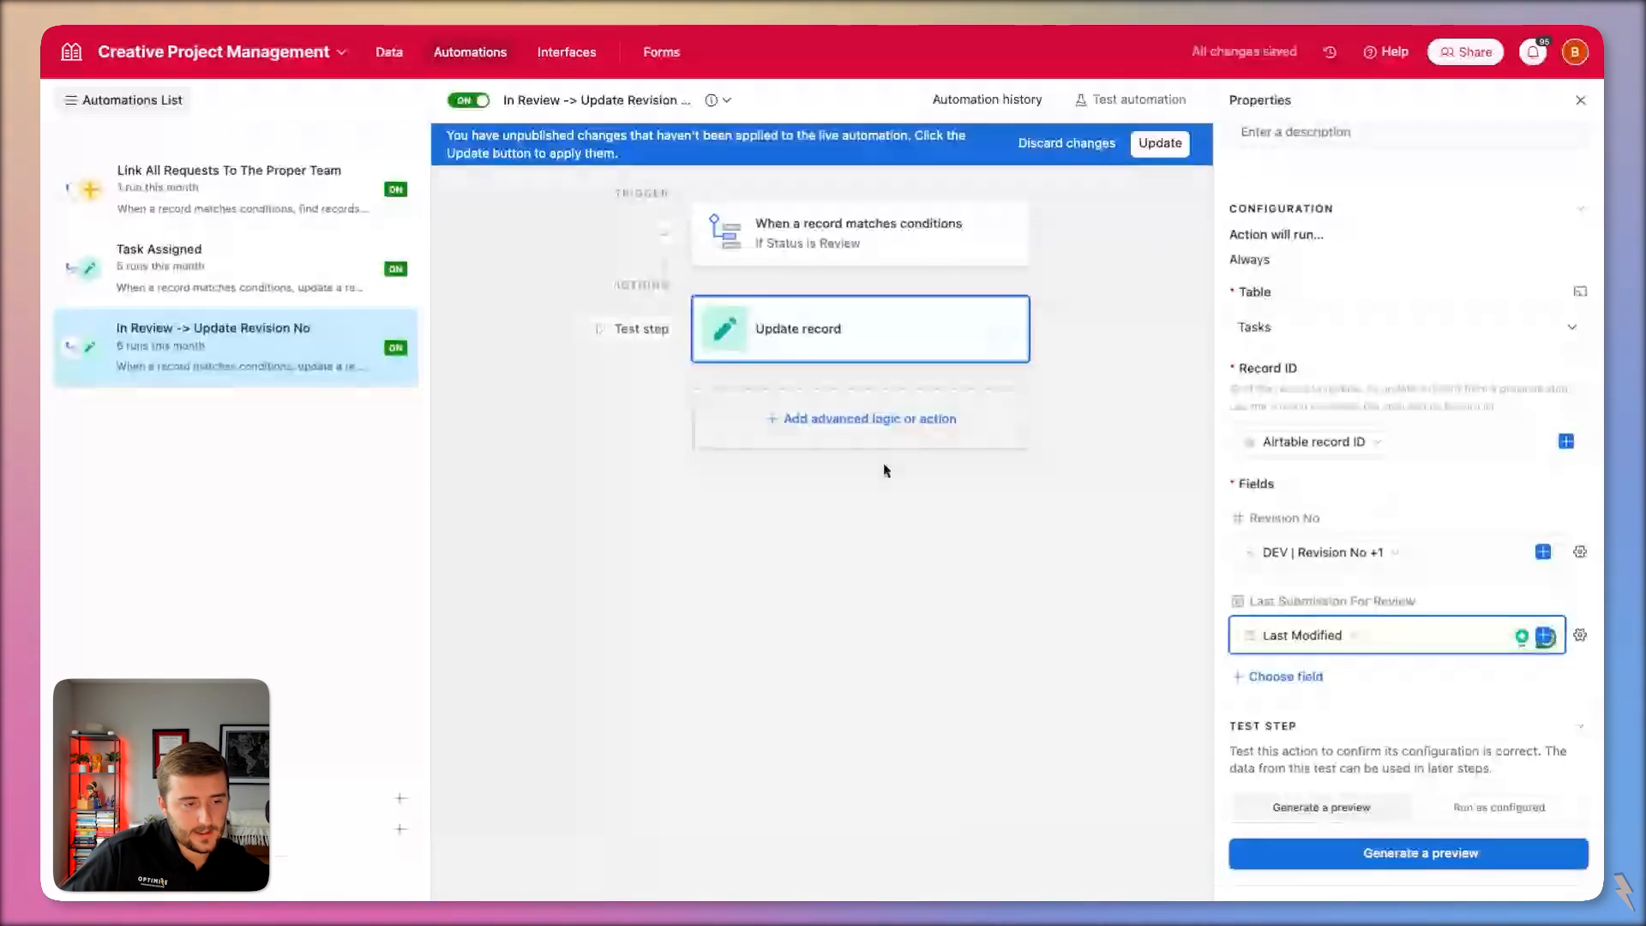
Add conditional logic after the Update record action that runs if Date First Submitted for Review is empty.
click(870, 419)
click(890, 536)
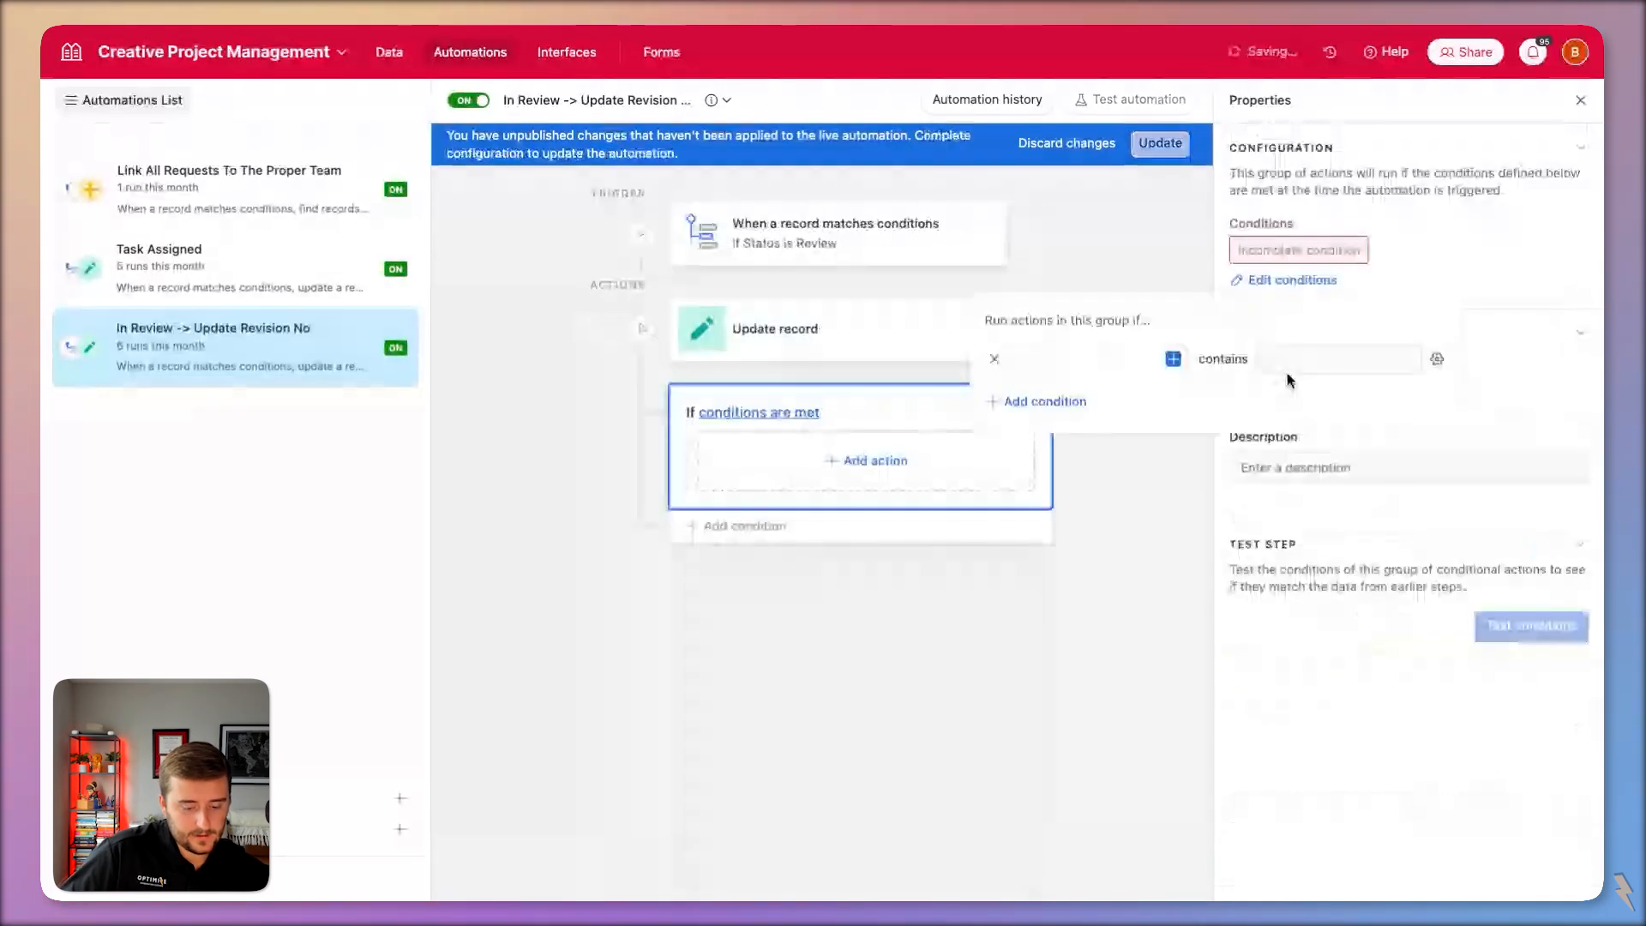
click(1172, 355)
text(d)
key(Return)
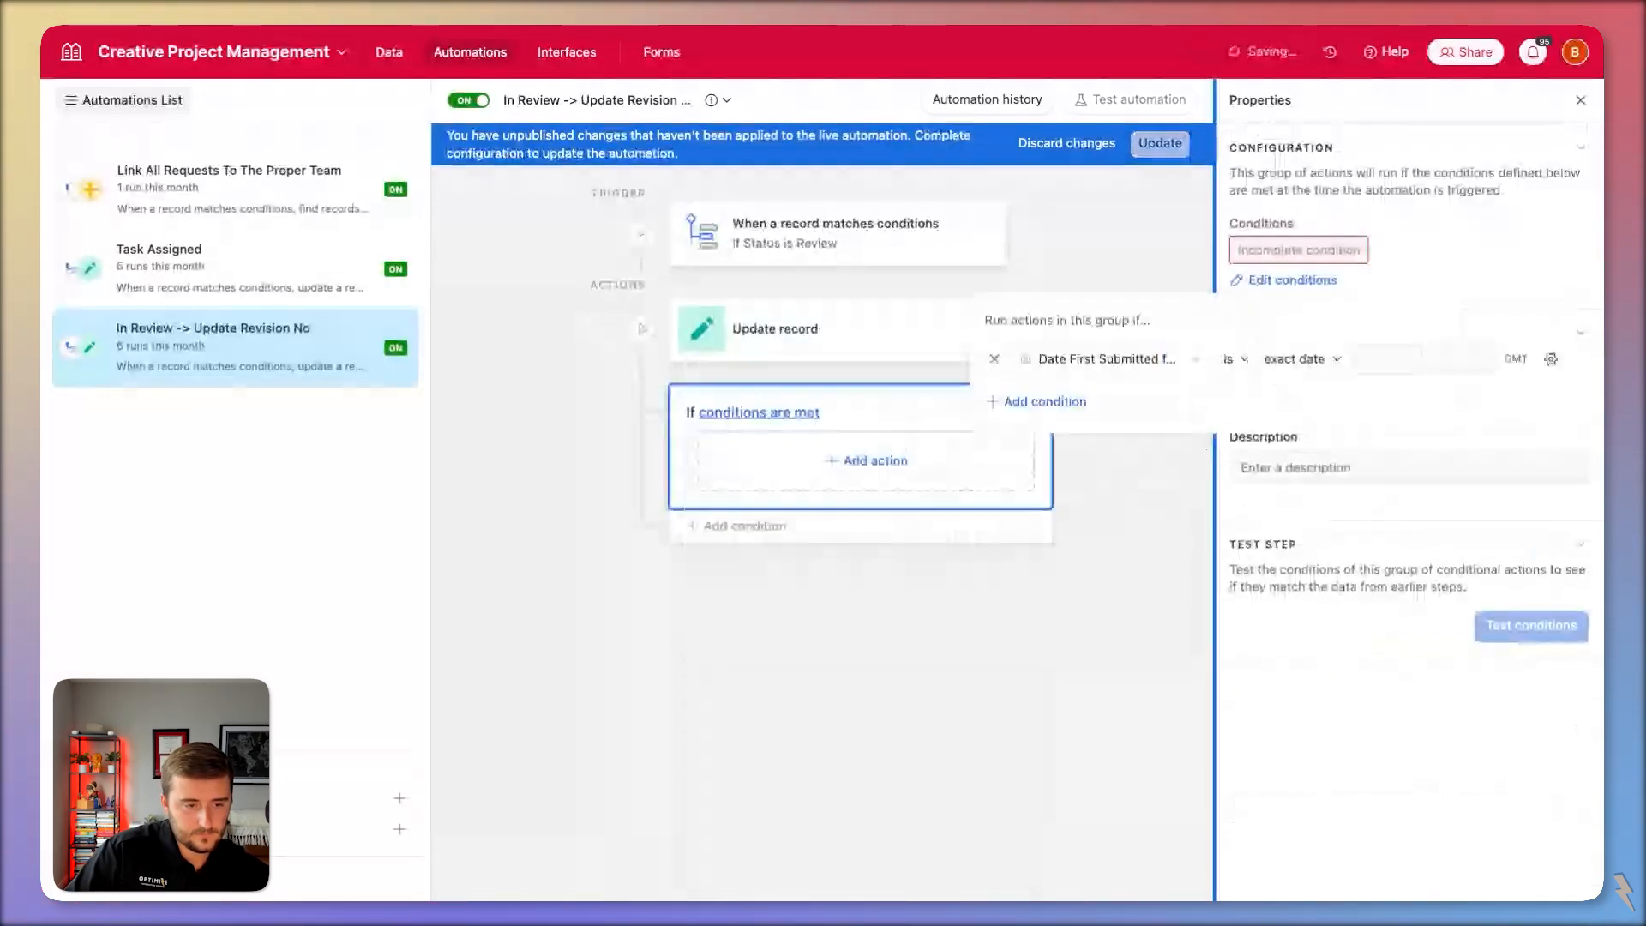
click(1235, 361)
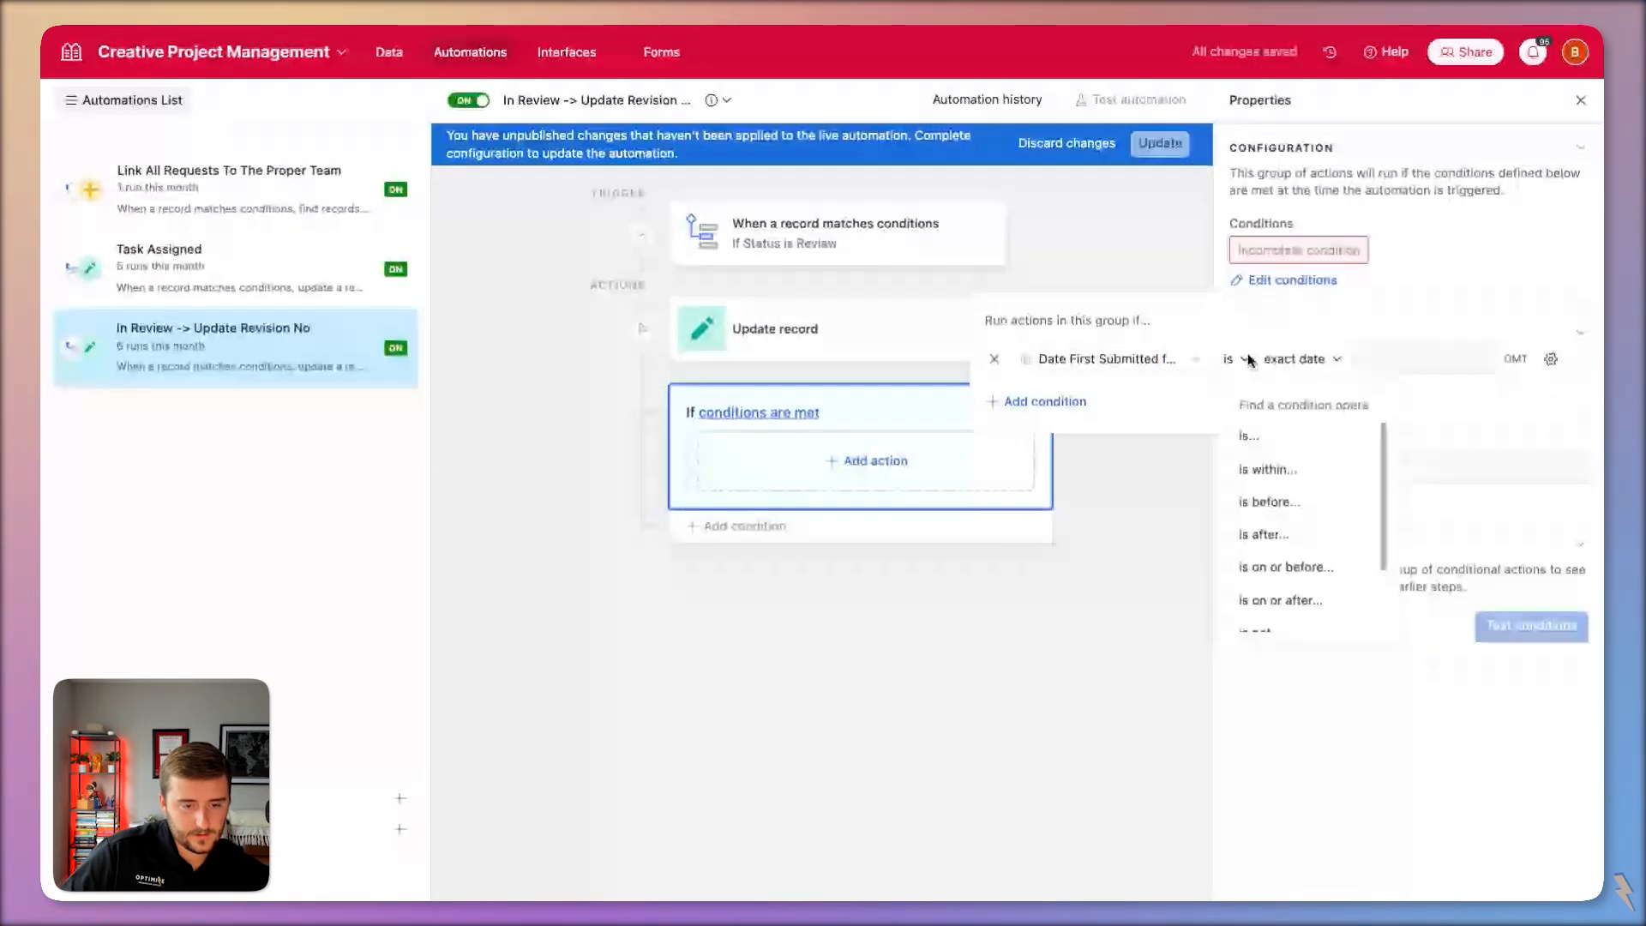
scroll(1299, 534, down, 2)
click(1303, 581)
click(1161, 226)
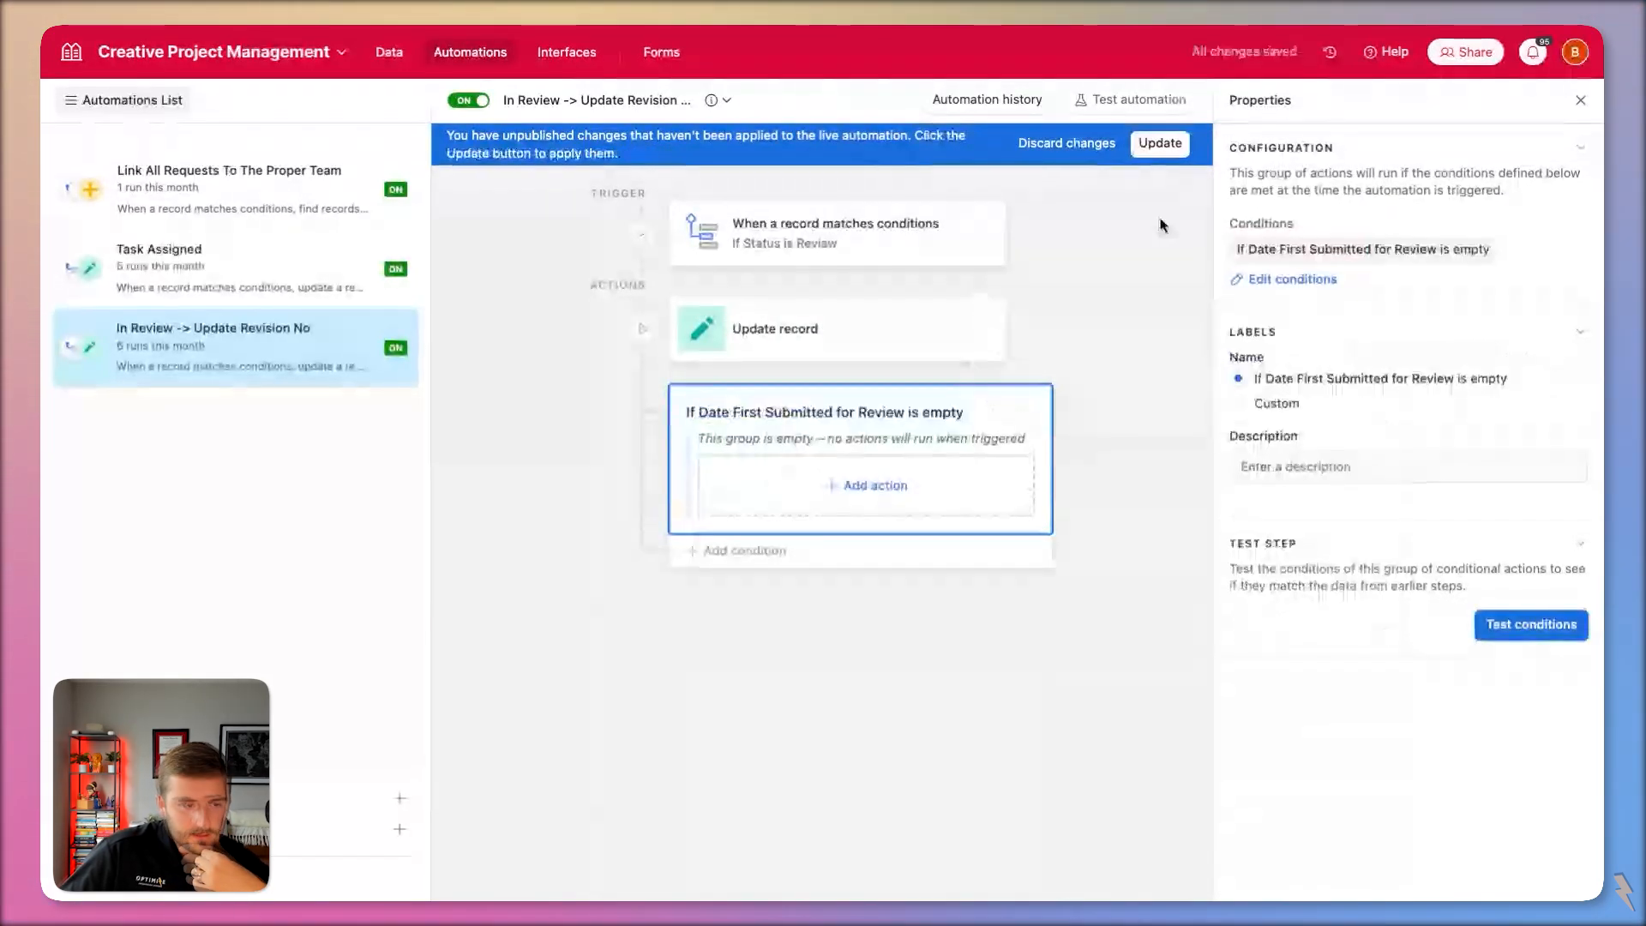
Duplicate the Update record action and move the copy into the Date First Submitted for Review condition group.
click(967, 328)
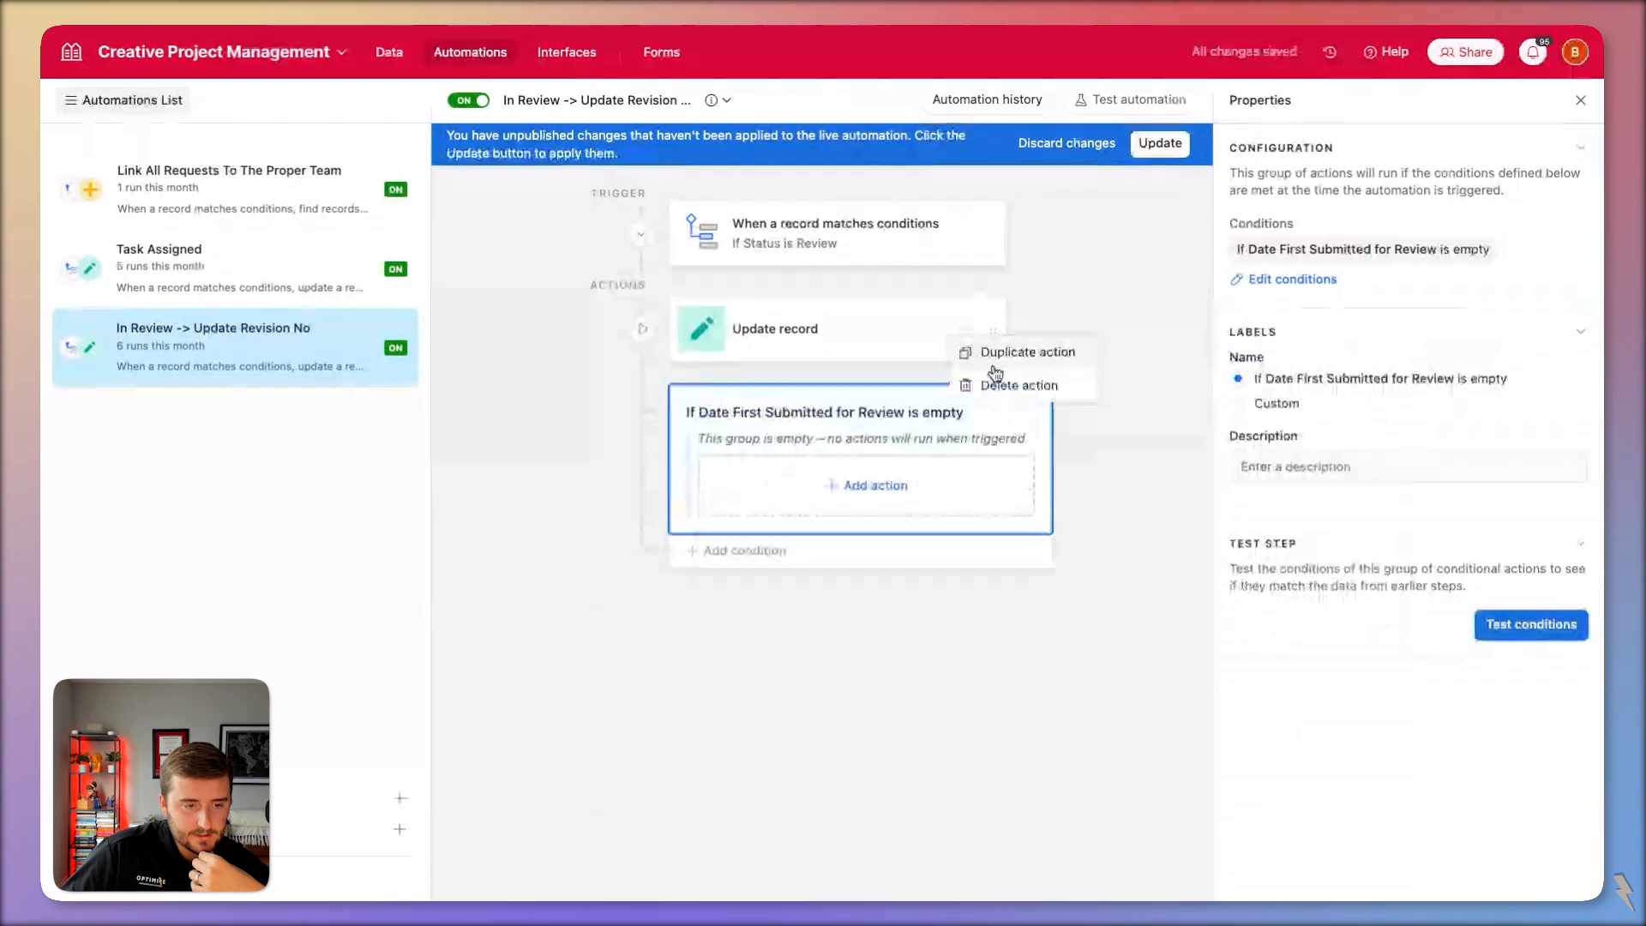
click(1007, 350)
drag(998, 406, 840, 499)
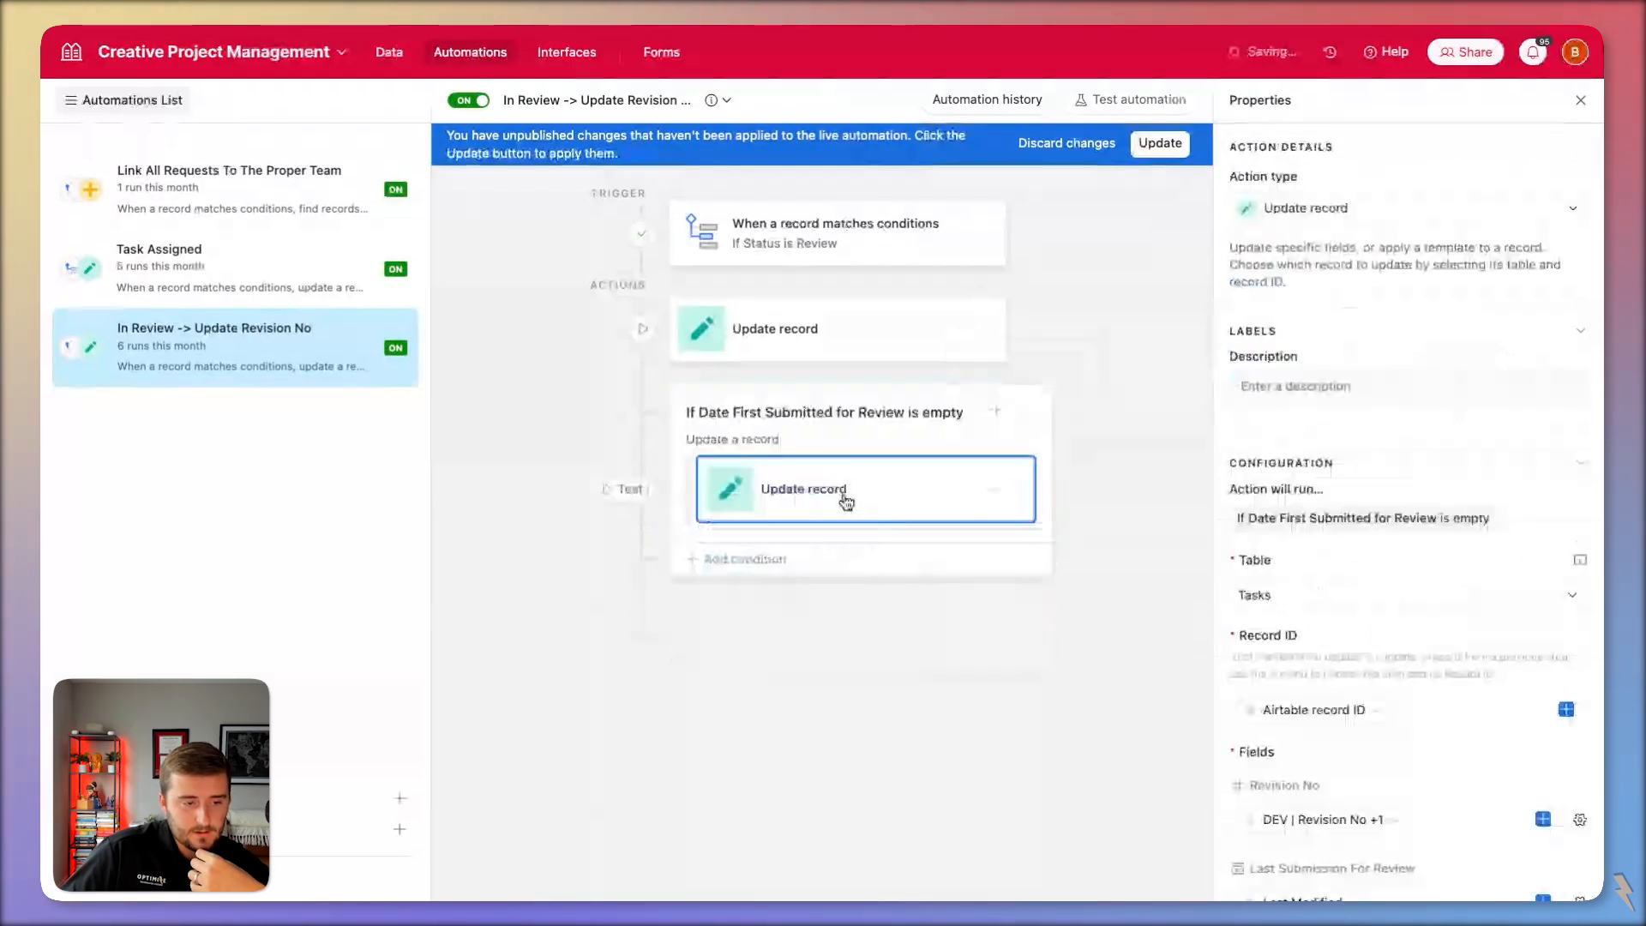
In the copied action, add the Date First Submitted for Review field and remove Revision No and Last Submission For Review.
scroll(1391, 737, down, 3)
scroll(1391, 737, down, 1)
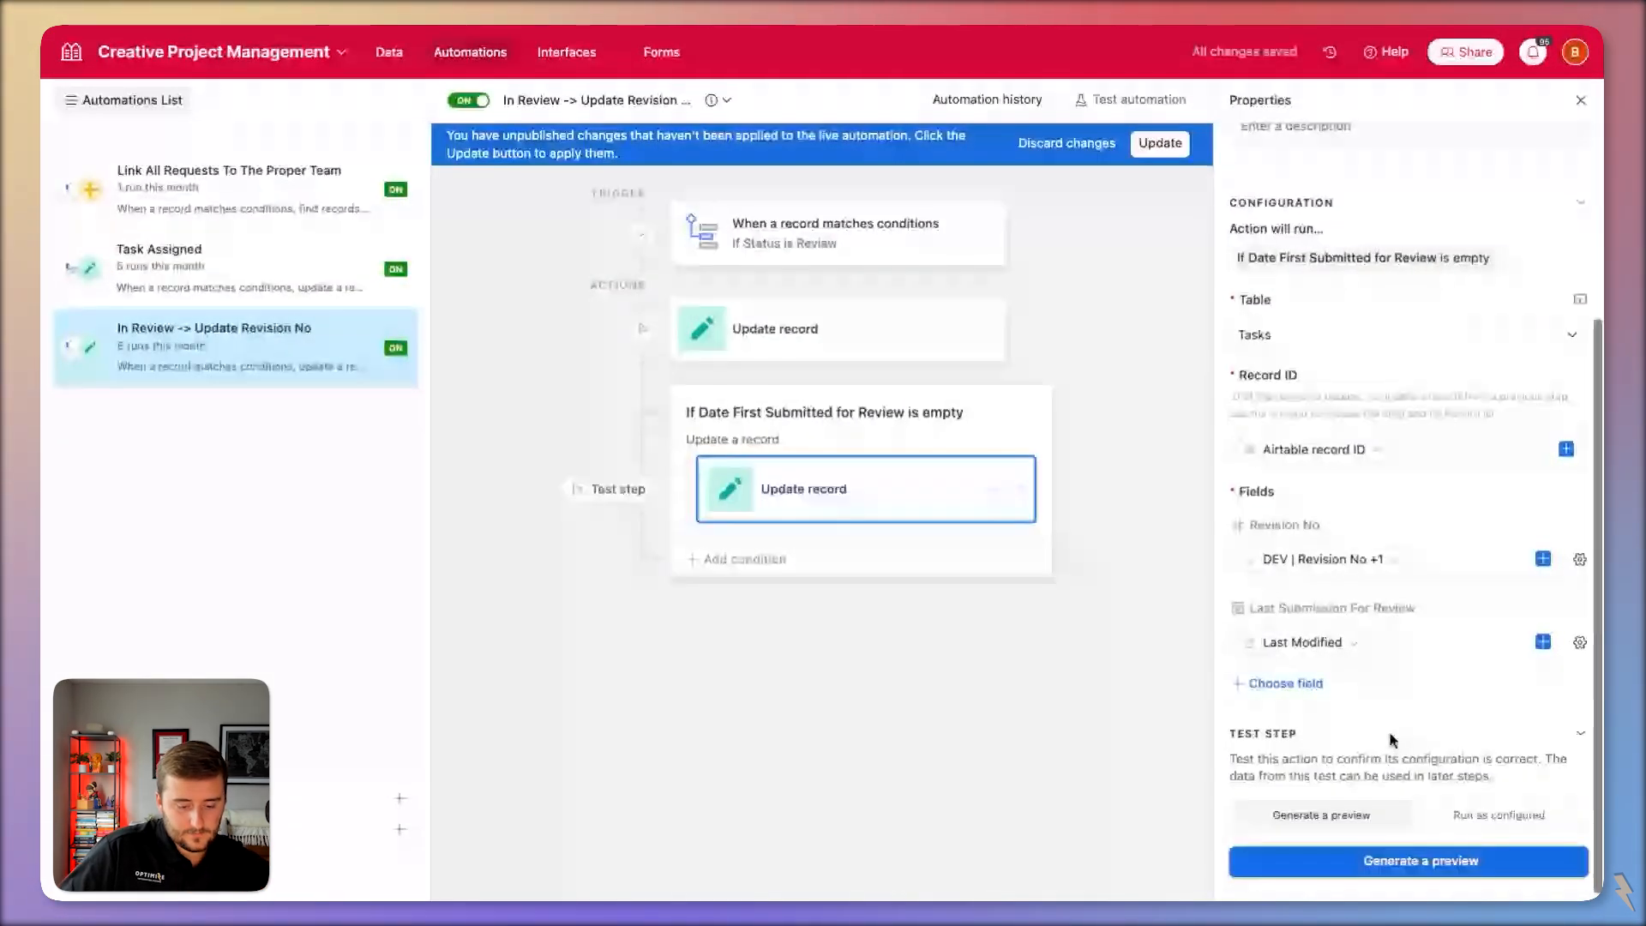
click(1289, 683)
click(1363, 527)
click(1580, 525)
click(1580, 526)
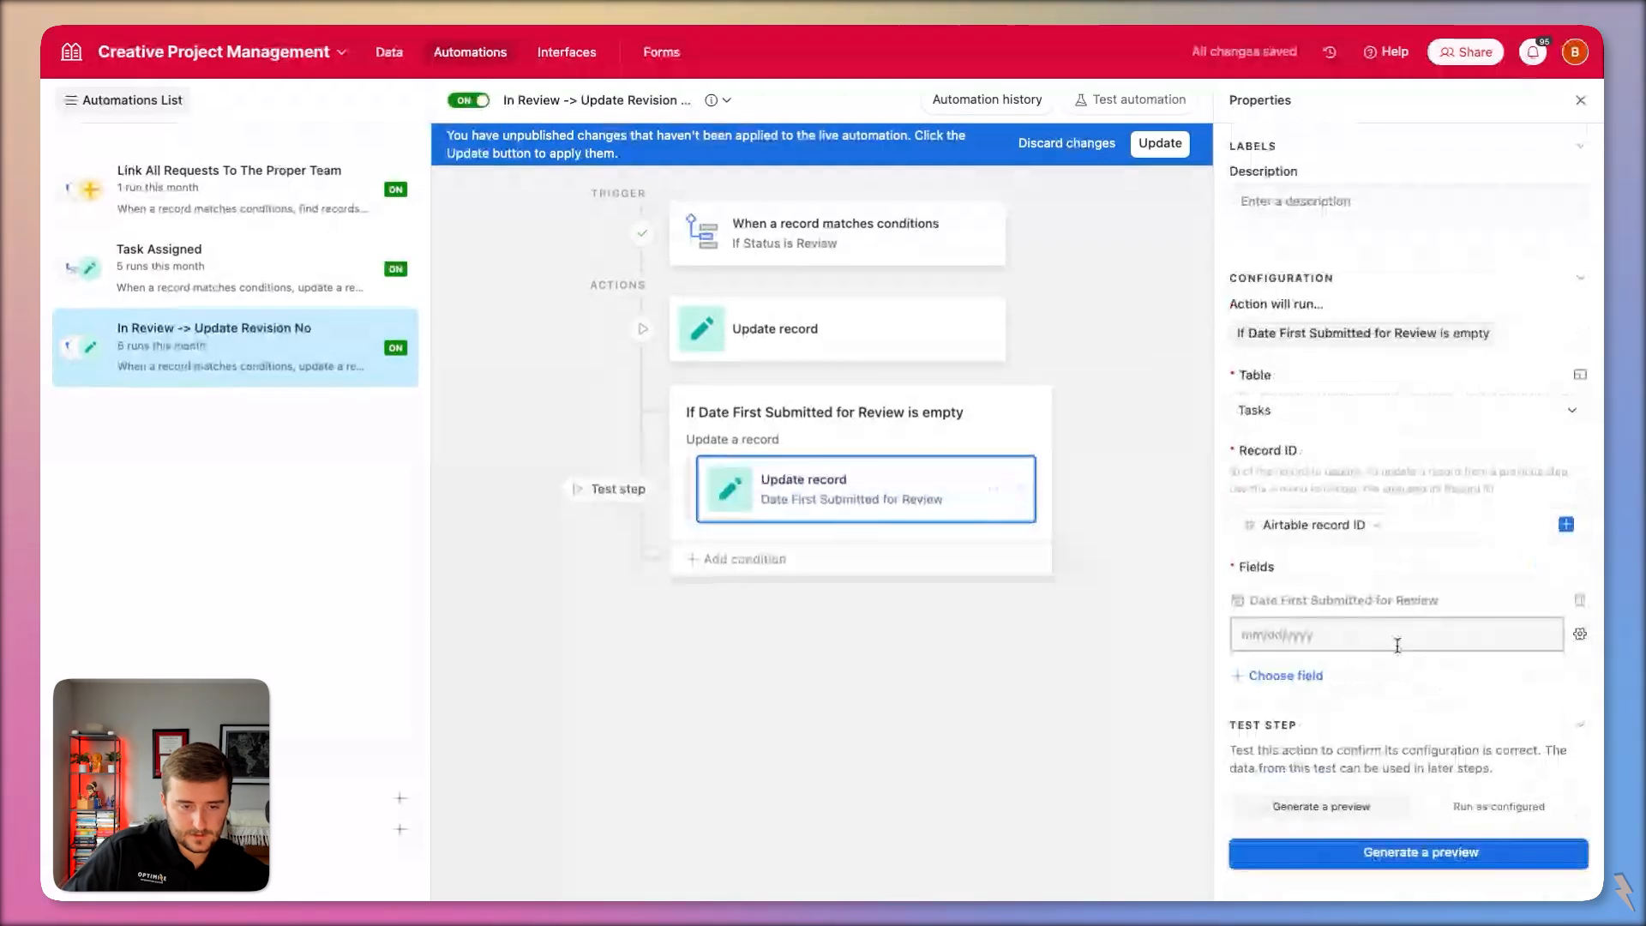
Make the copied action's Date First Submitted for Review value dynamic and fill it with the trigger record's Last Modified.
click(1580, 634)
click(1543, 789)
click(1544, 634)
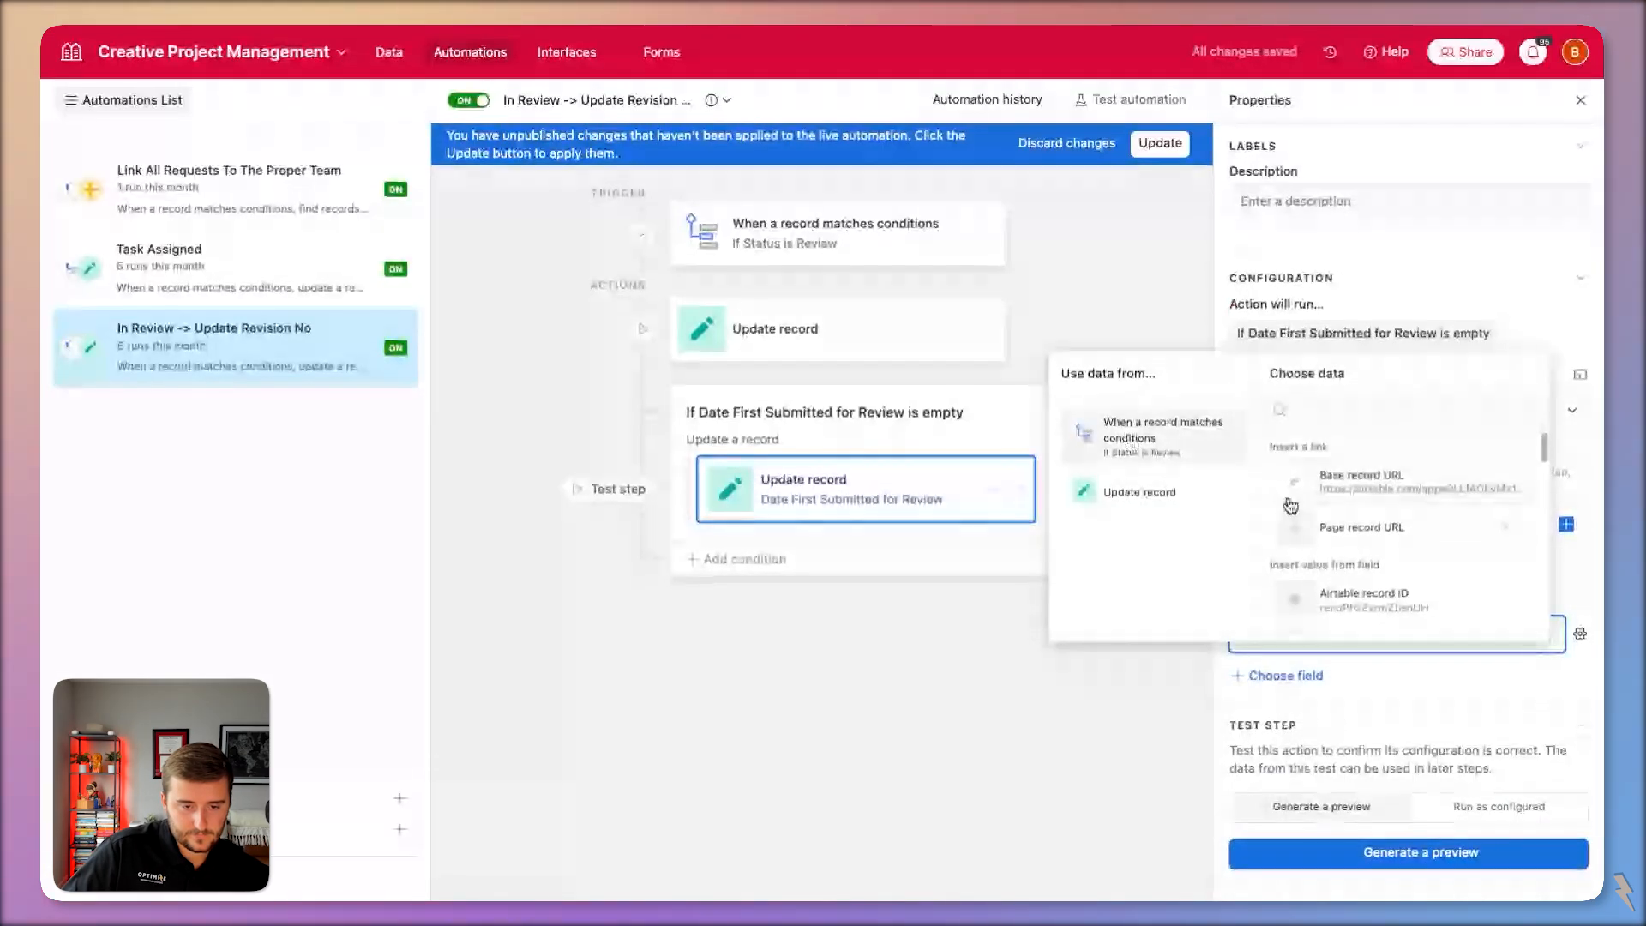
text(m)
scroll(1416, 563, down, 2)
click(1416, 564)
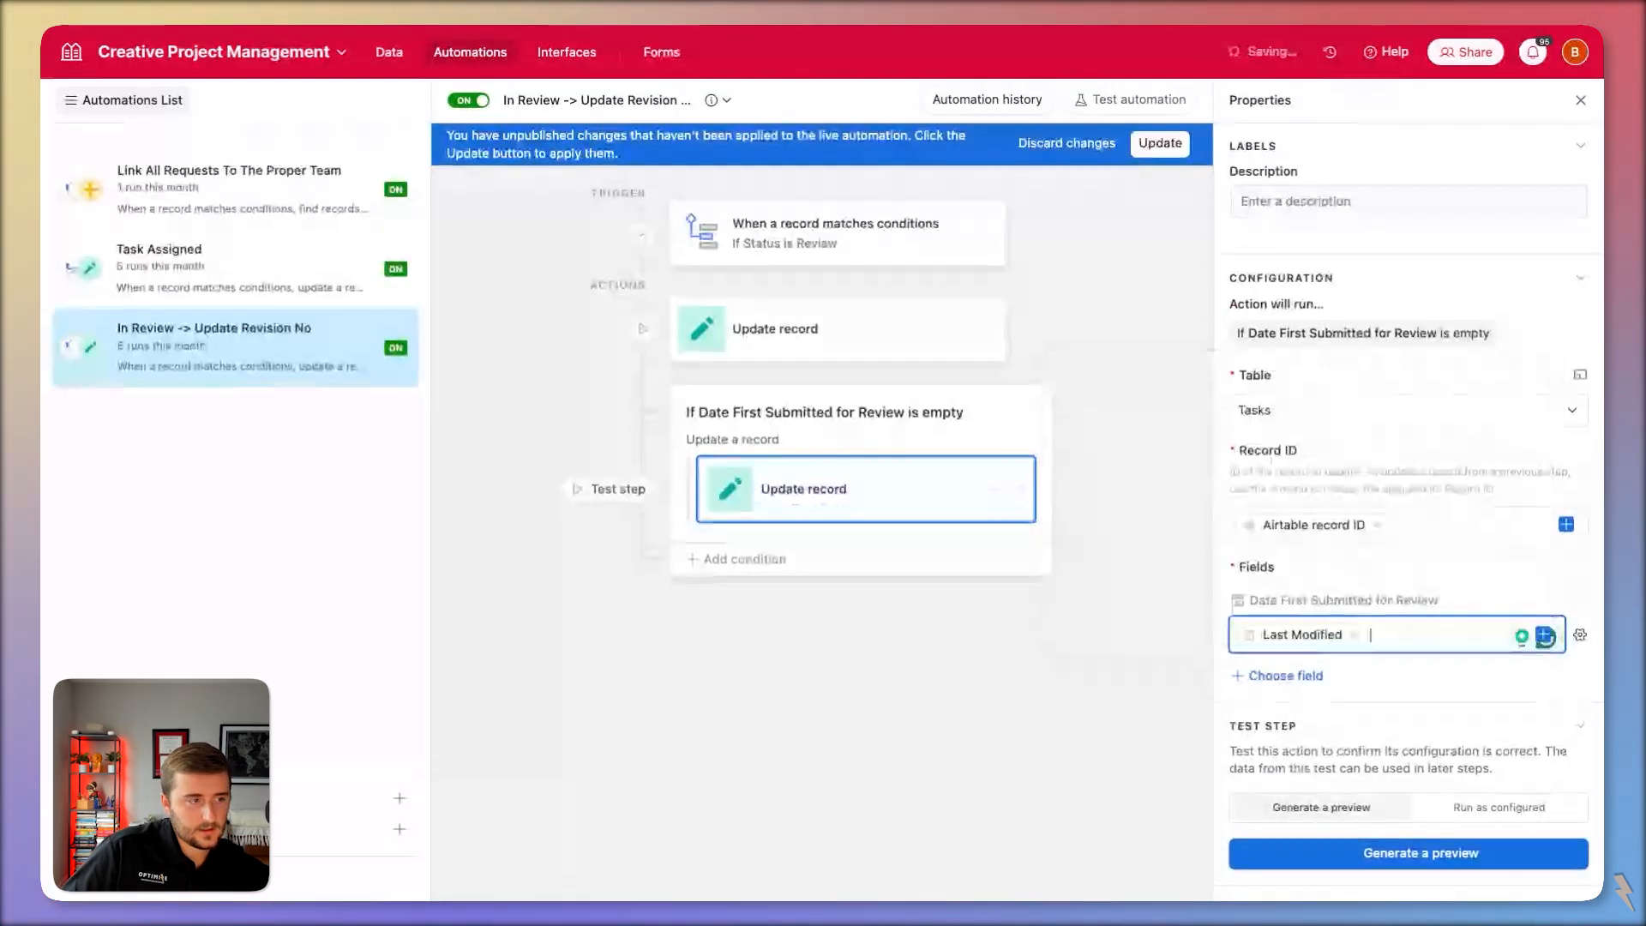
Rename the Tasks table's Last Modified field as Last Modified Status and limit it to tracking edits of the Status field.
click(389, 53)
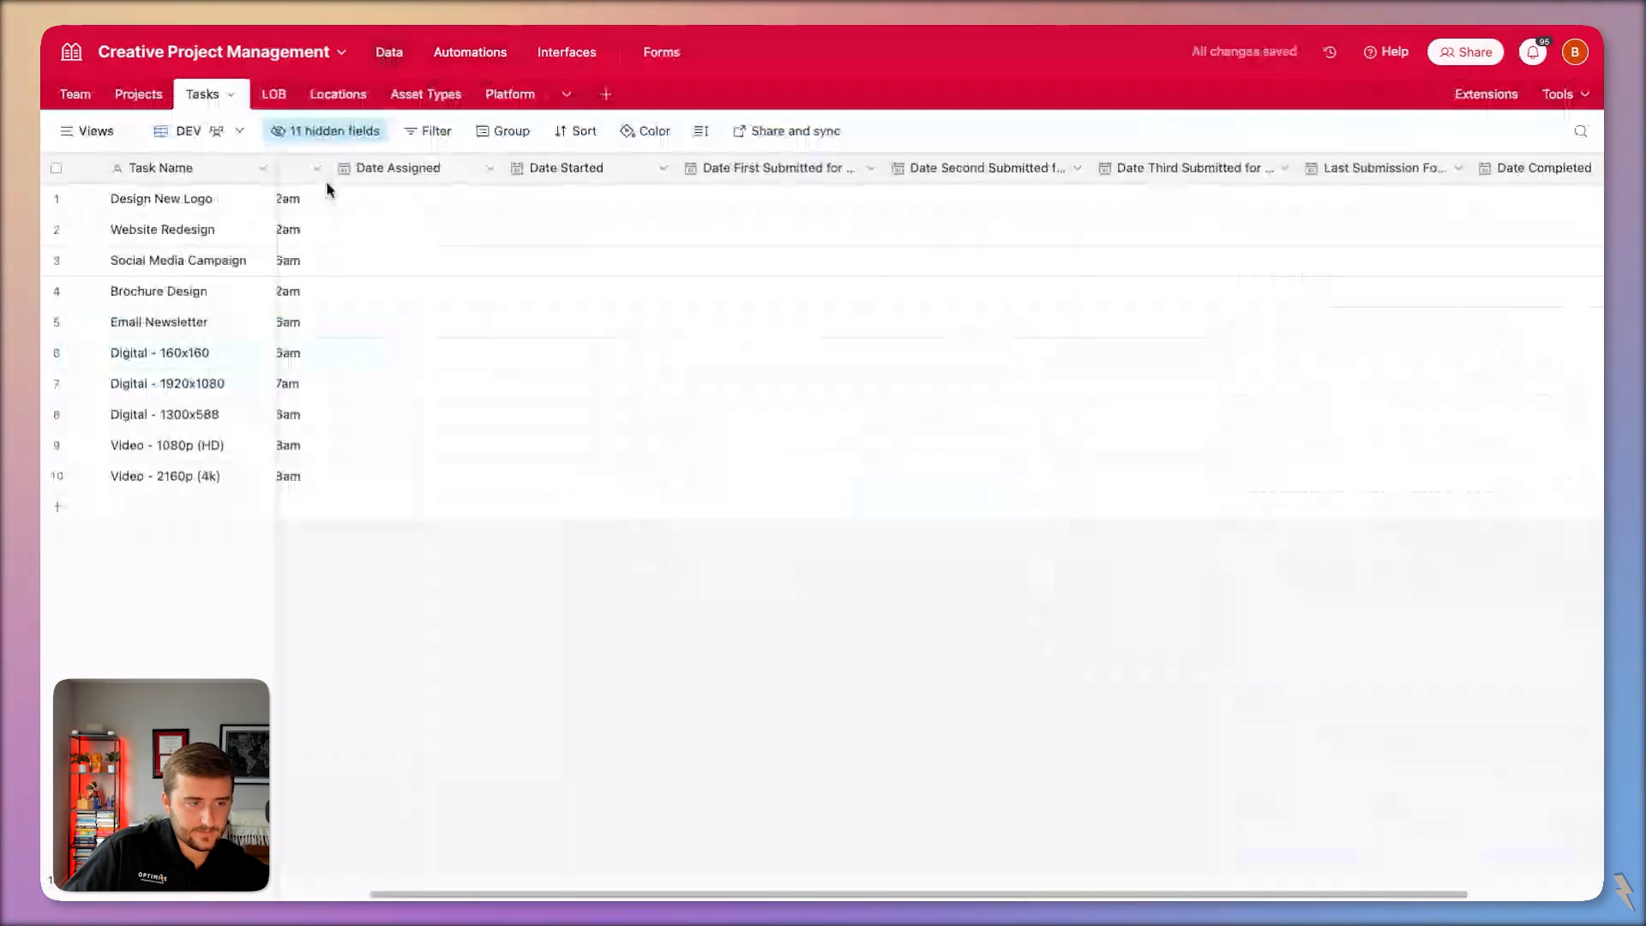
double_click(739, 178)
click(752, 217)
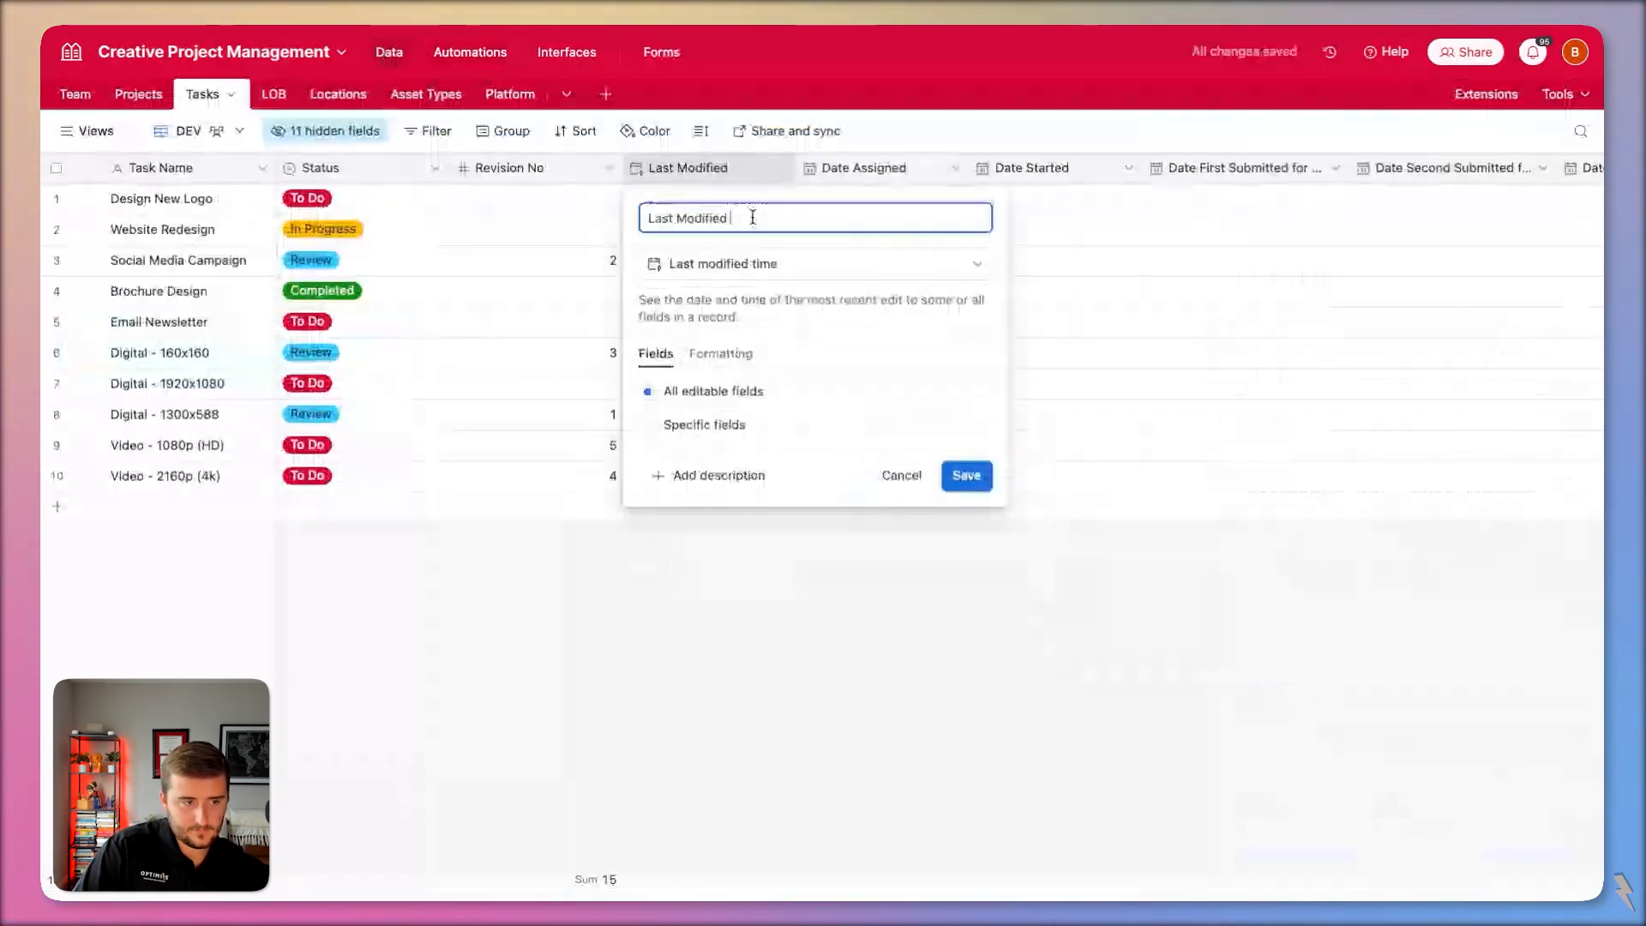
text(Status)
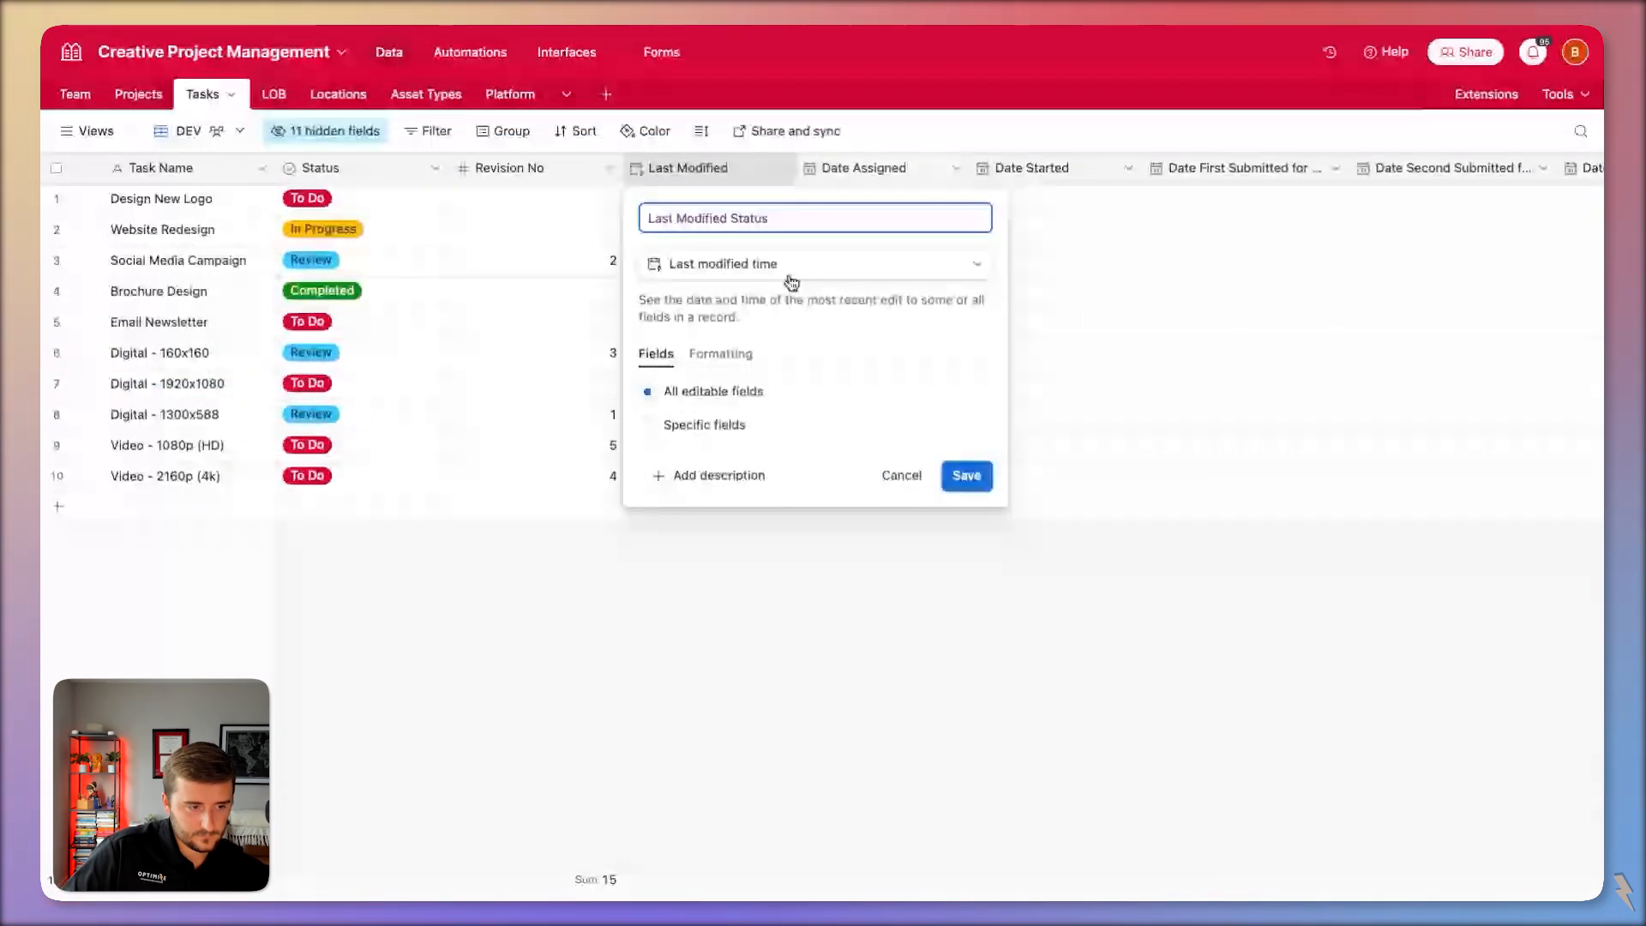
click(797, 424)
text(st)
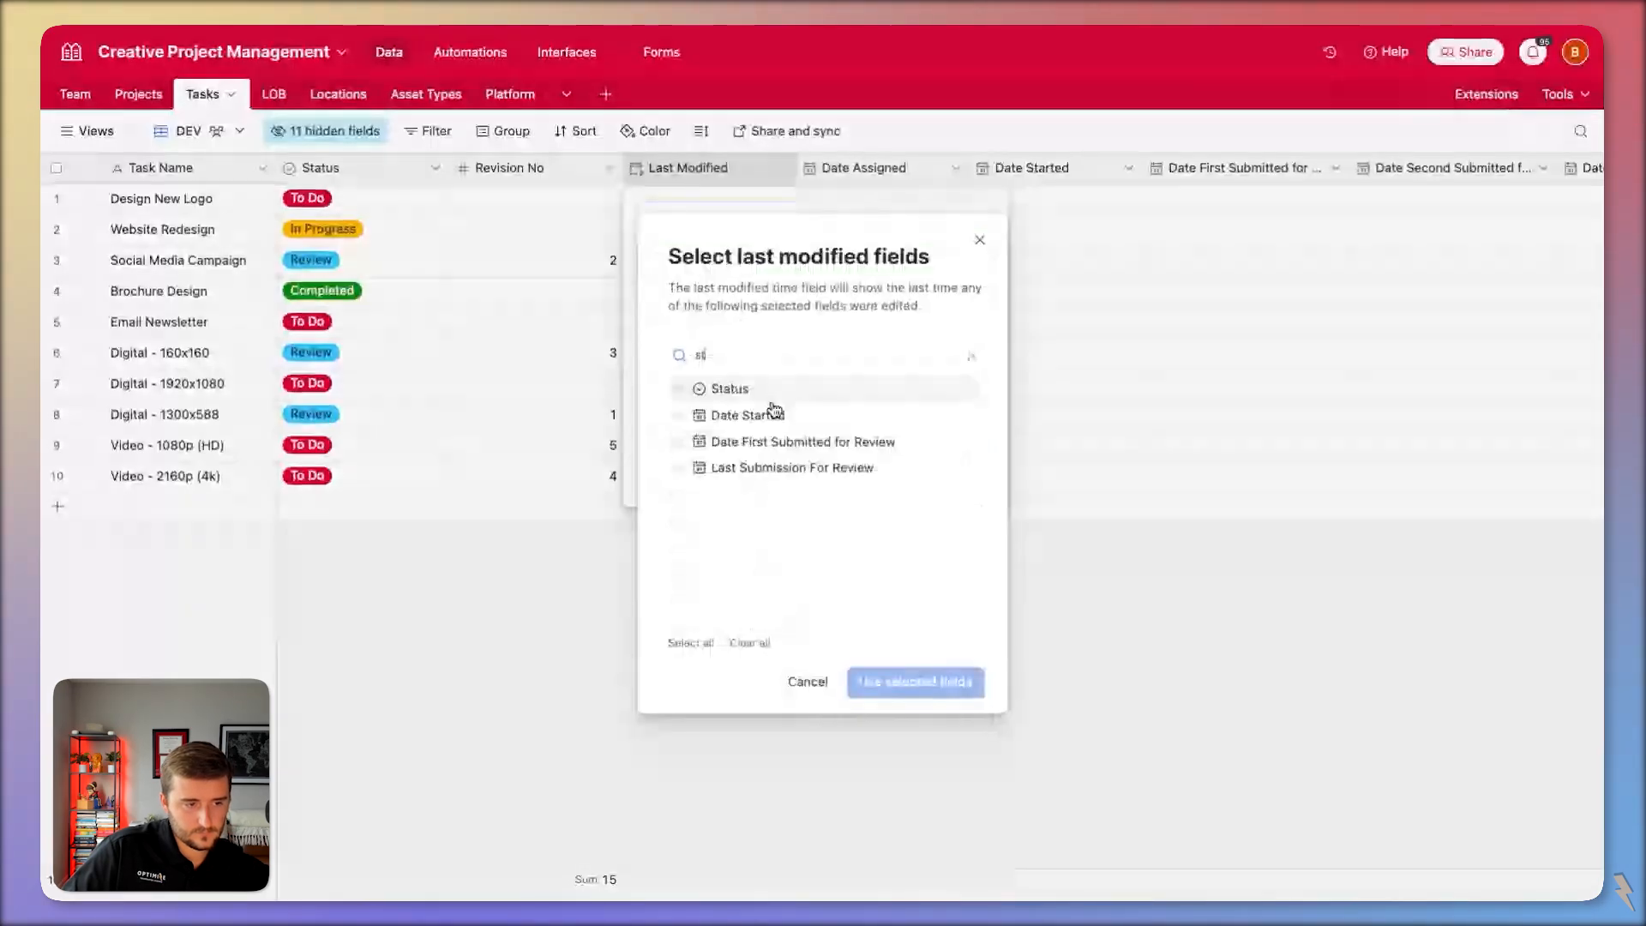
click(771, 397)
click(937, 698)
click(969, 543)
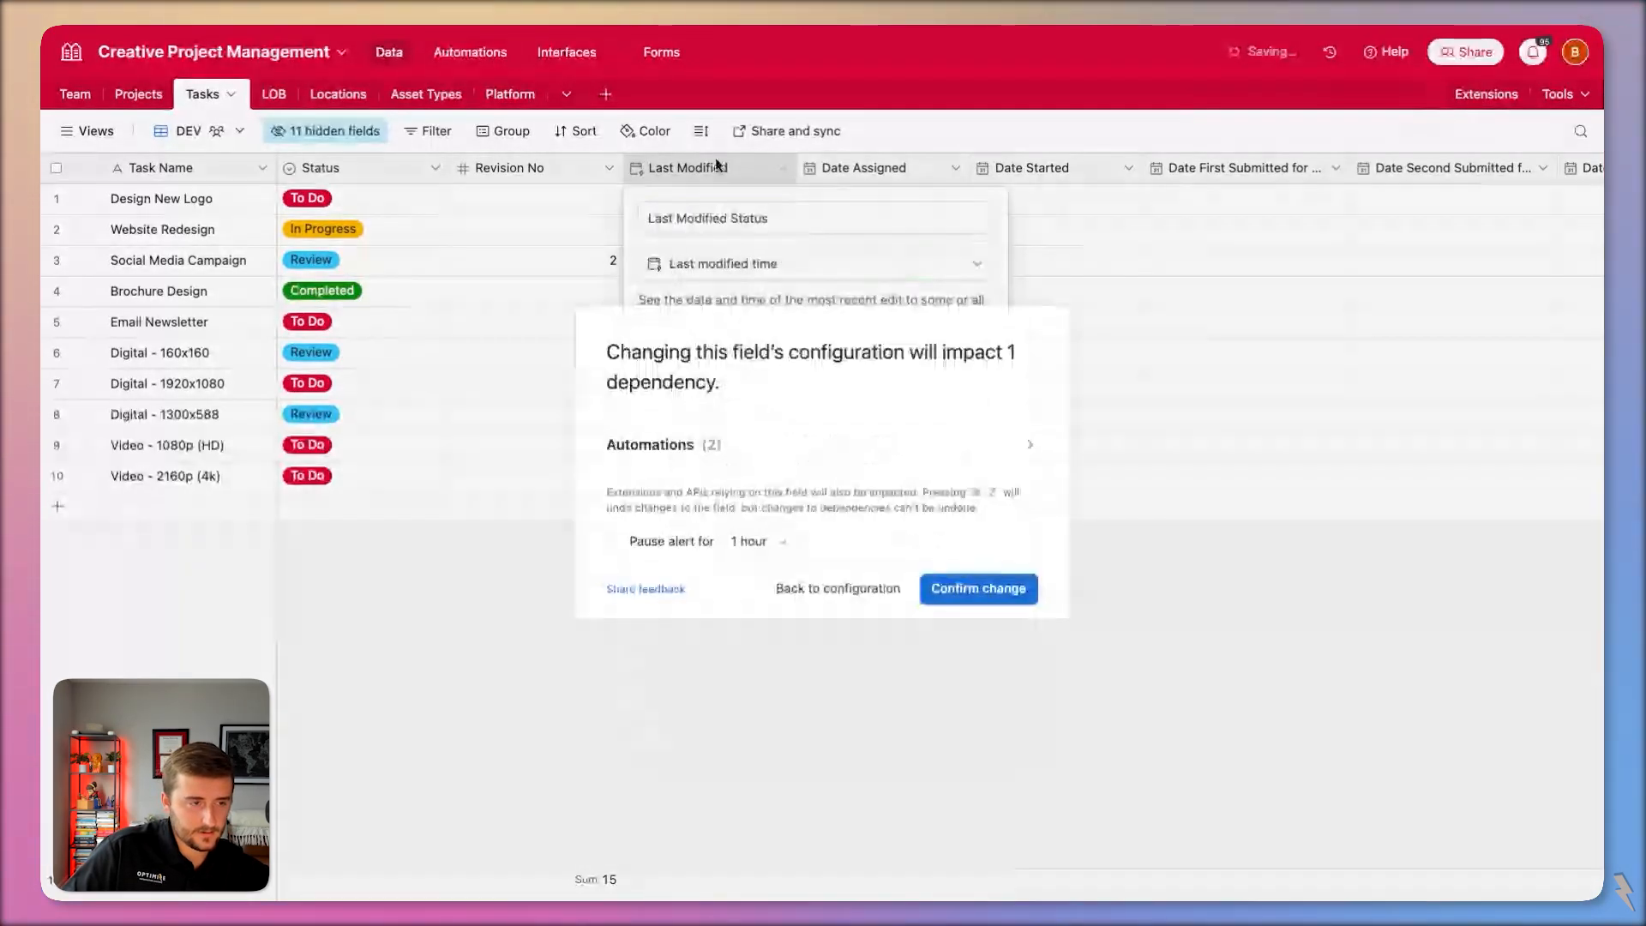
Confirm the Last Modified Status field change and duplicate the Date First Submitted for Review condition group in the In Review automation.
click(977, 588)
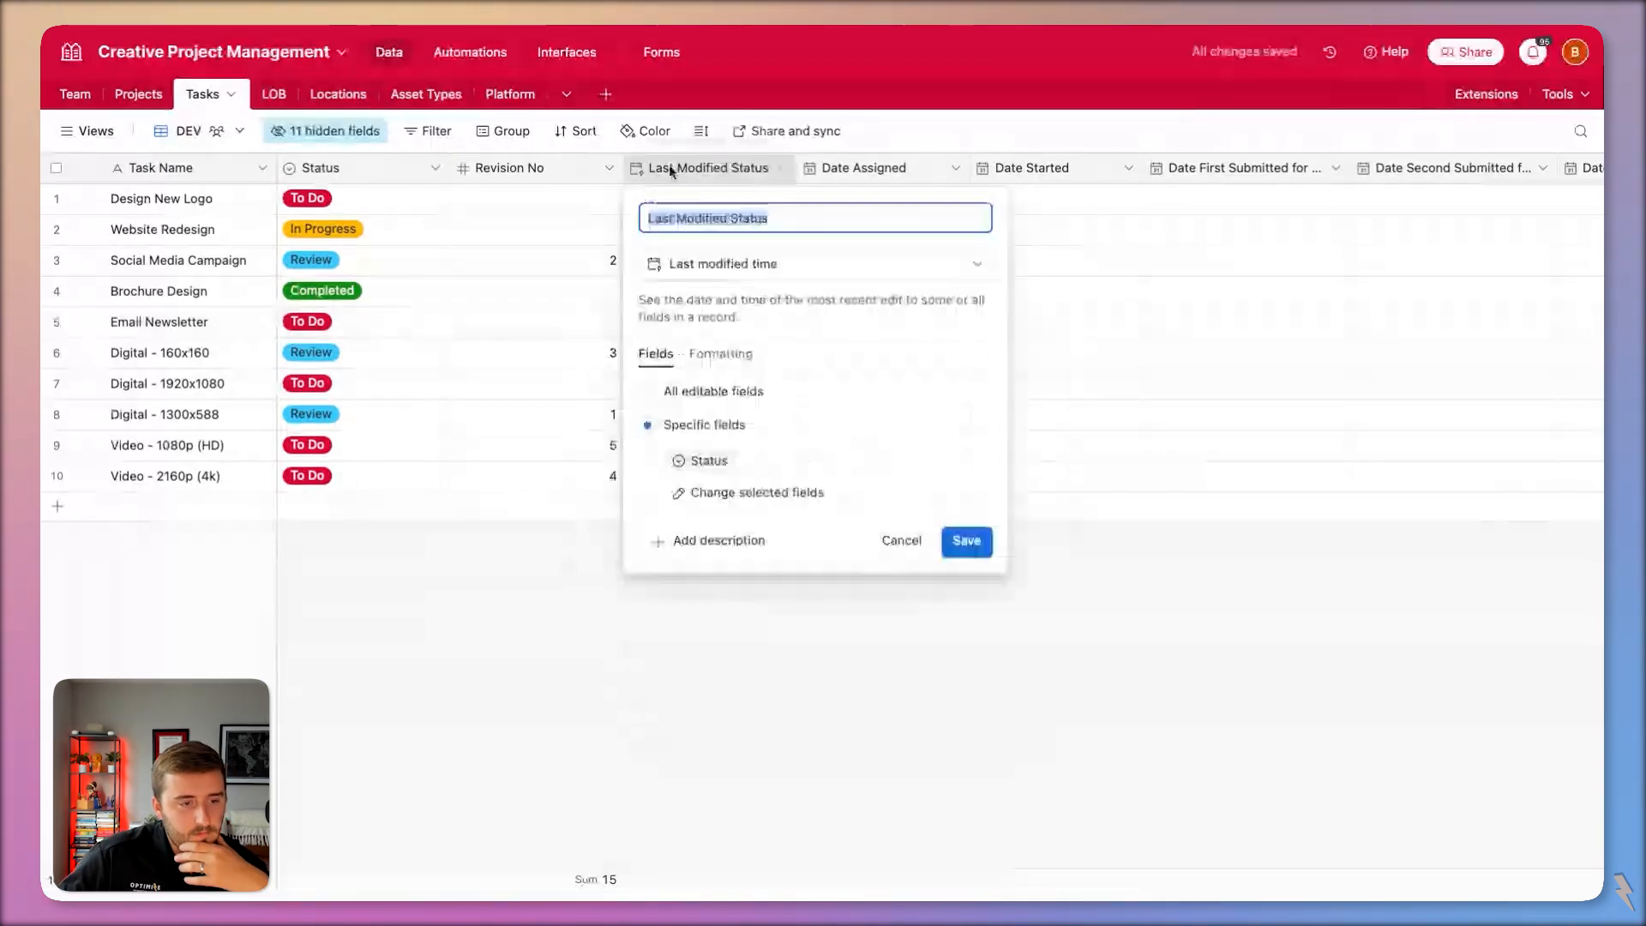
click(477, 53)
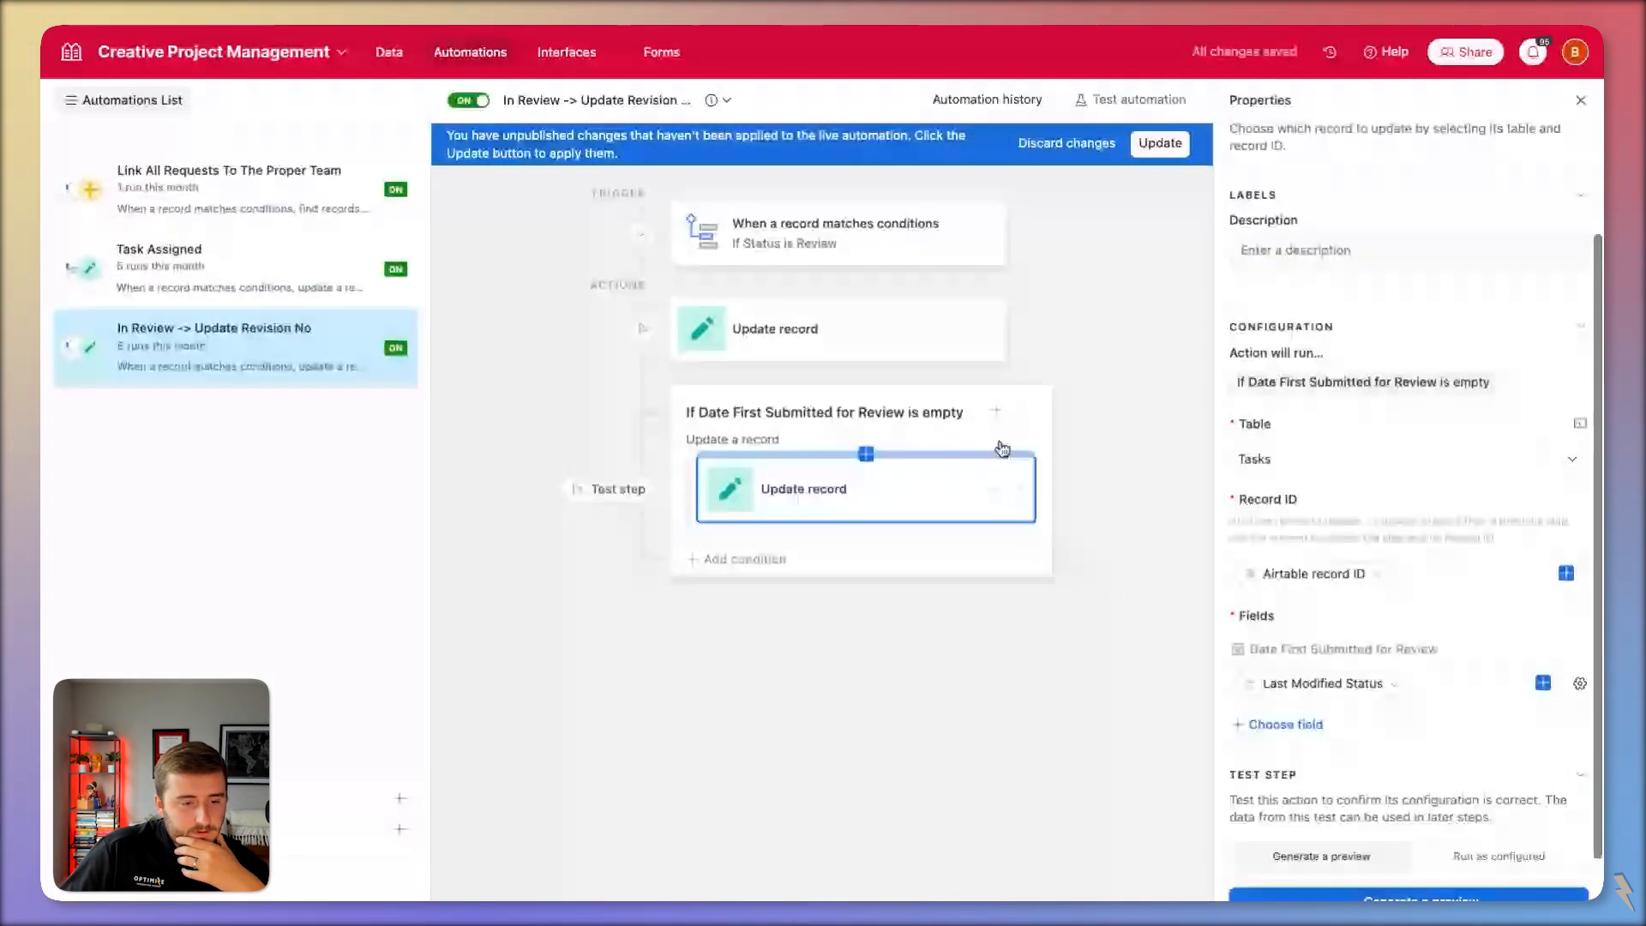
click(1022, 412)
click(1076, 540)
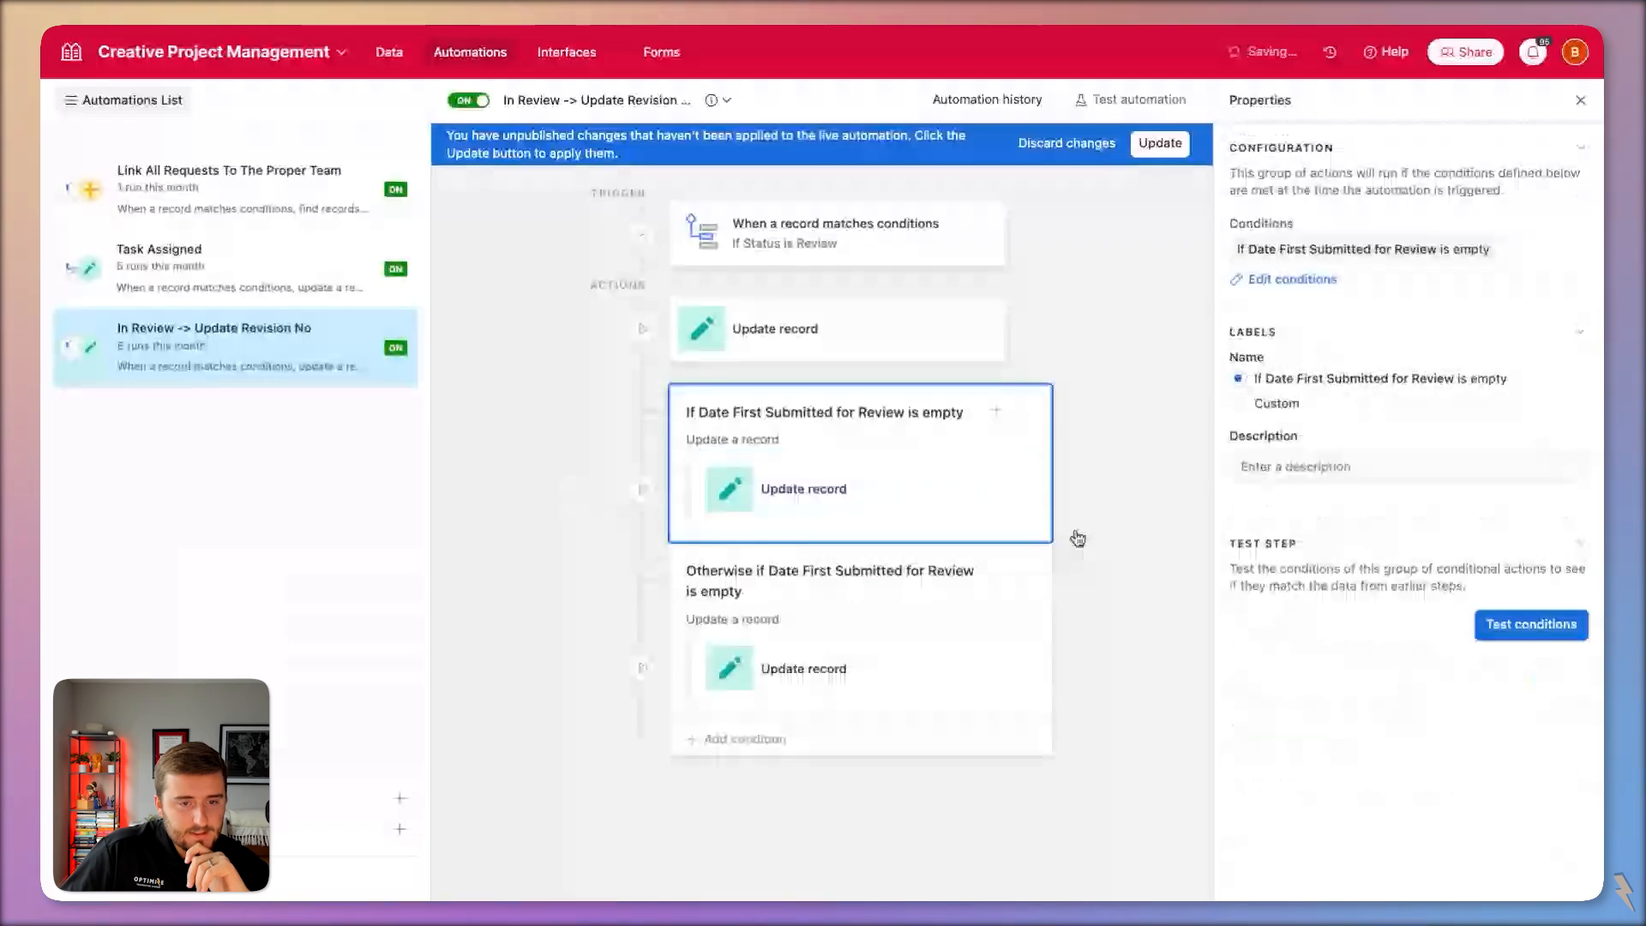
Change the duplicated group's condition to run if Date Second Submitted for Review is empty.
click(985, 600)
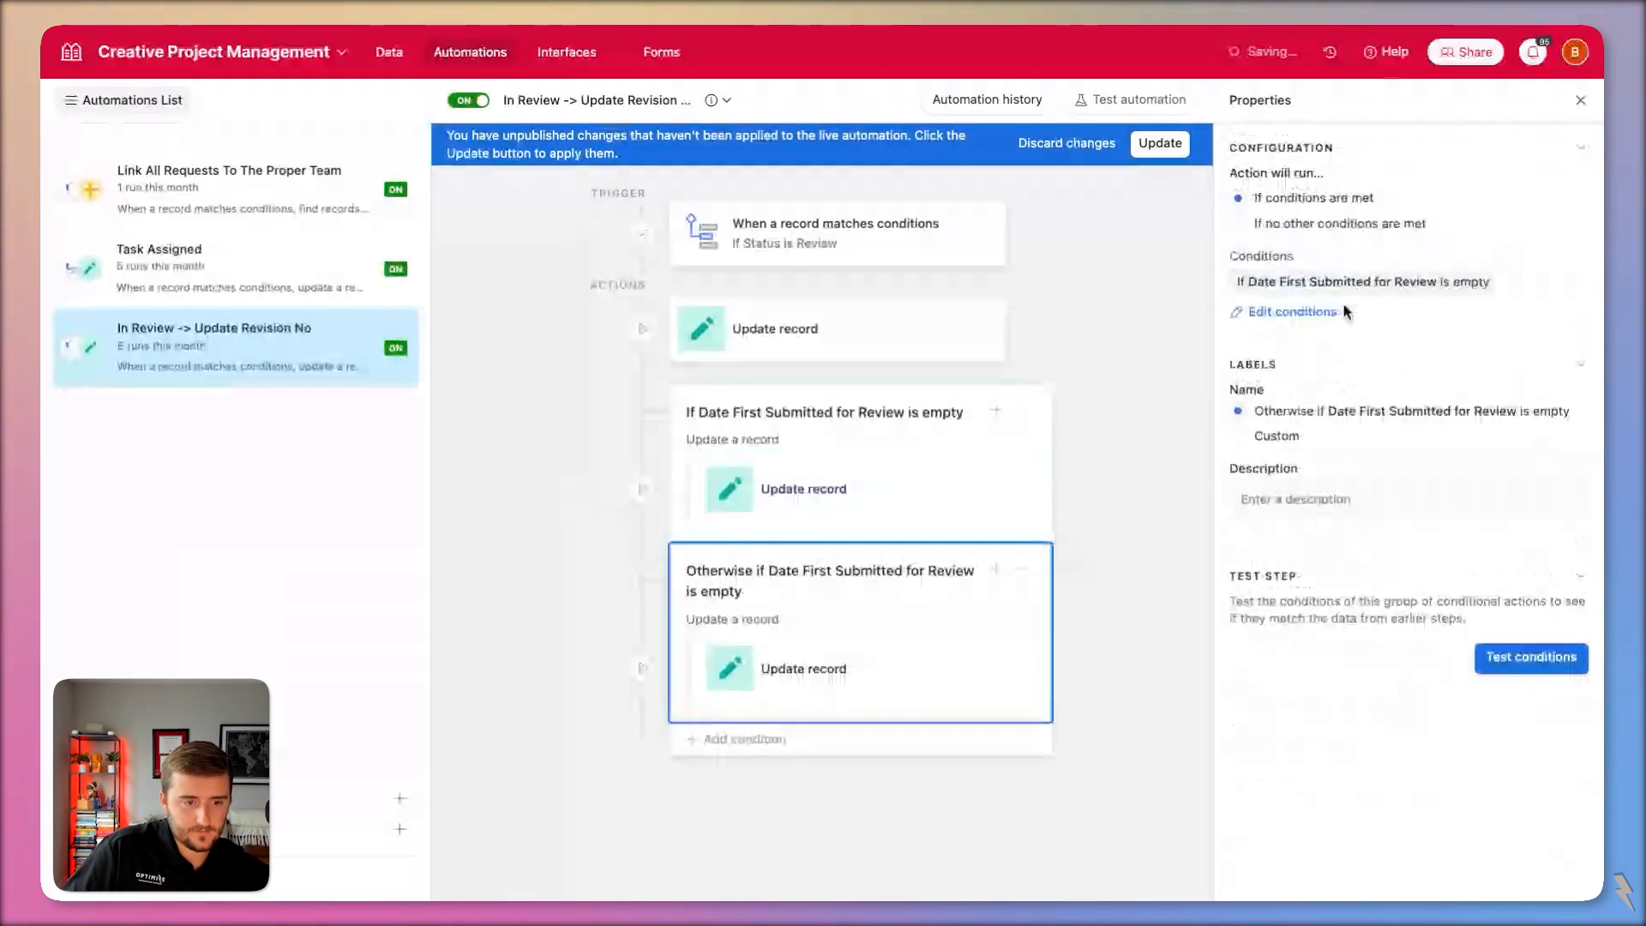
click(1337, 311)
click(1106, 390)
click(1103, 441)
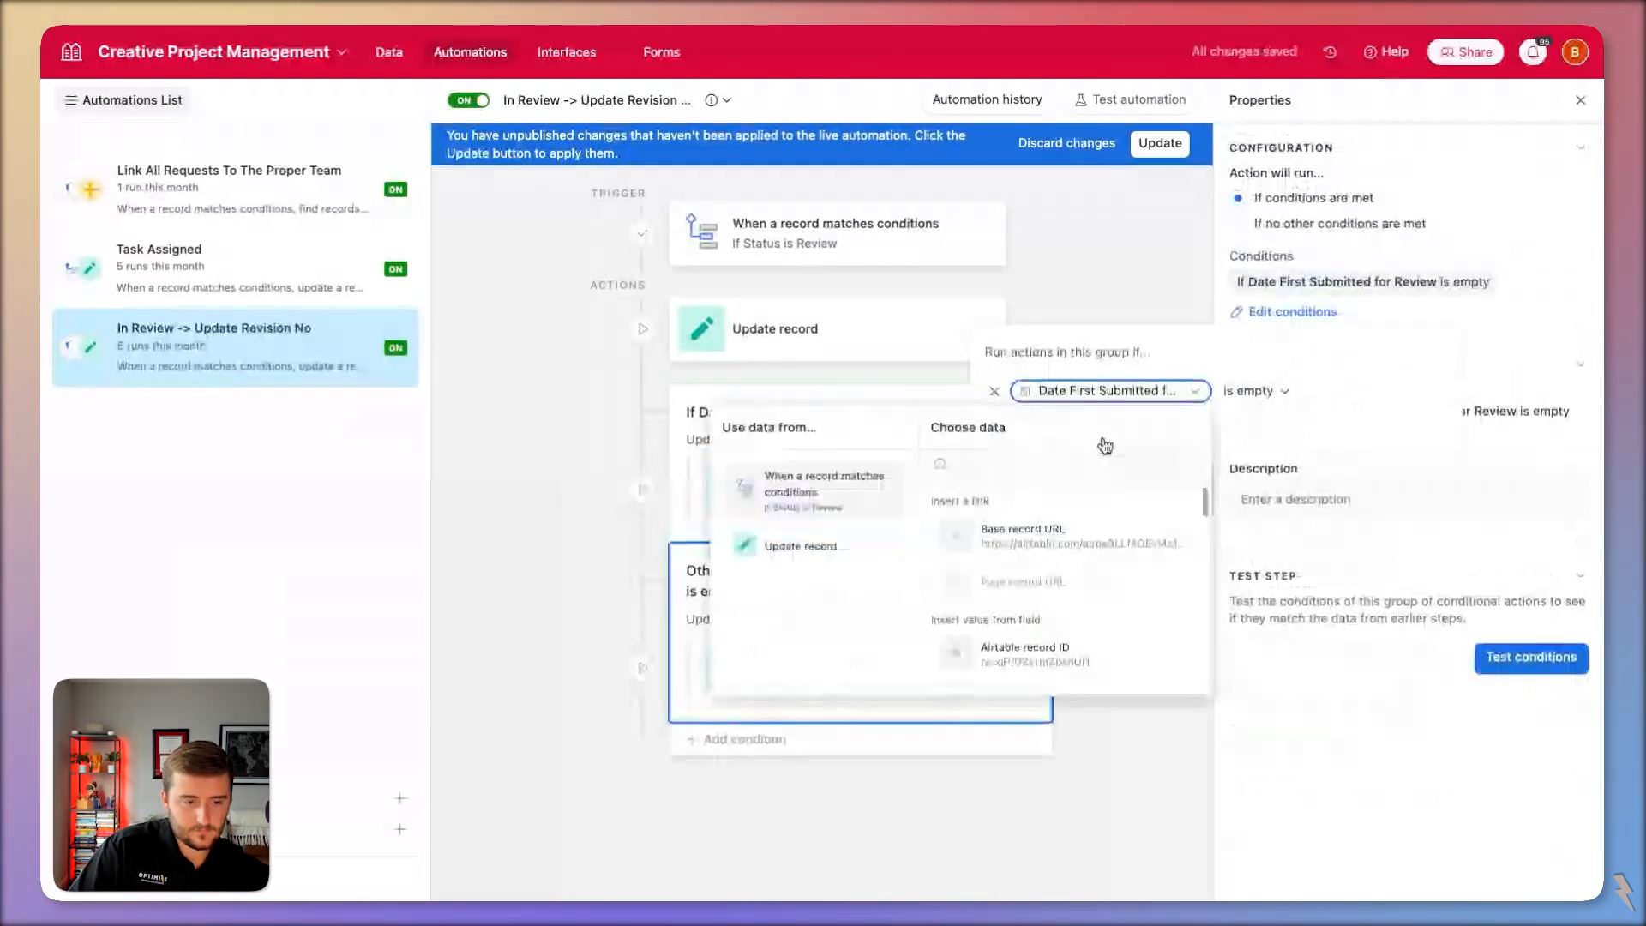
text(sec)
key(Return)
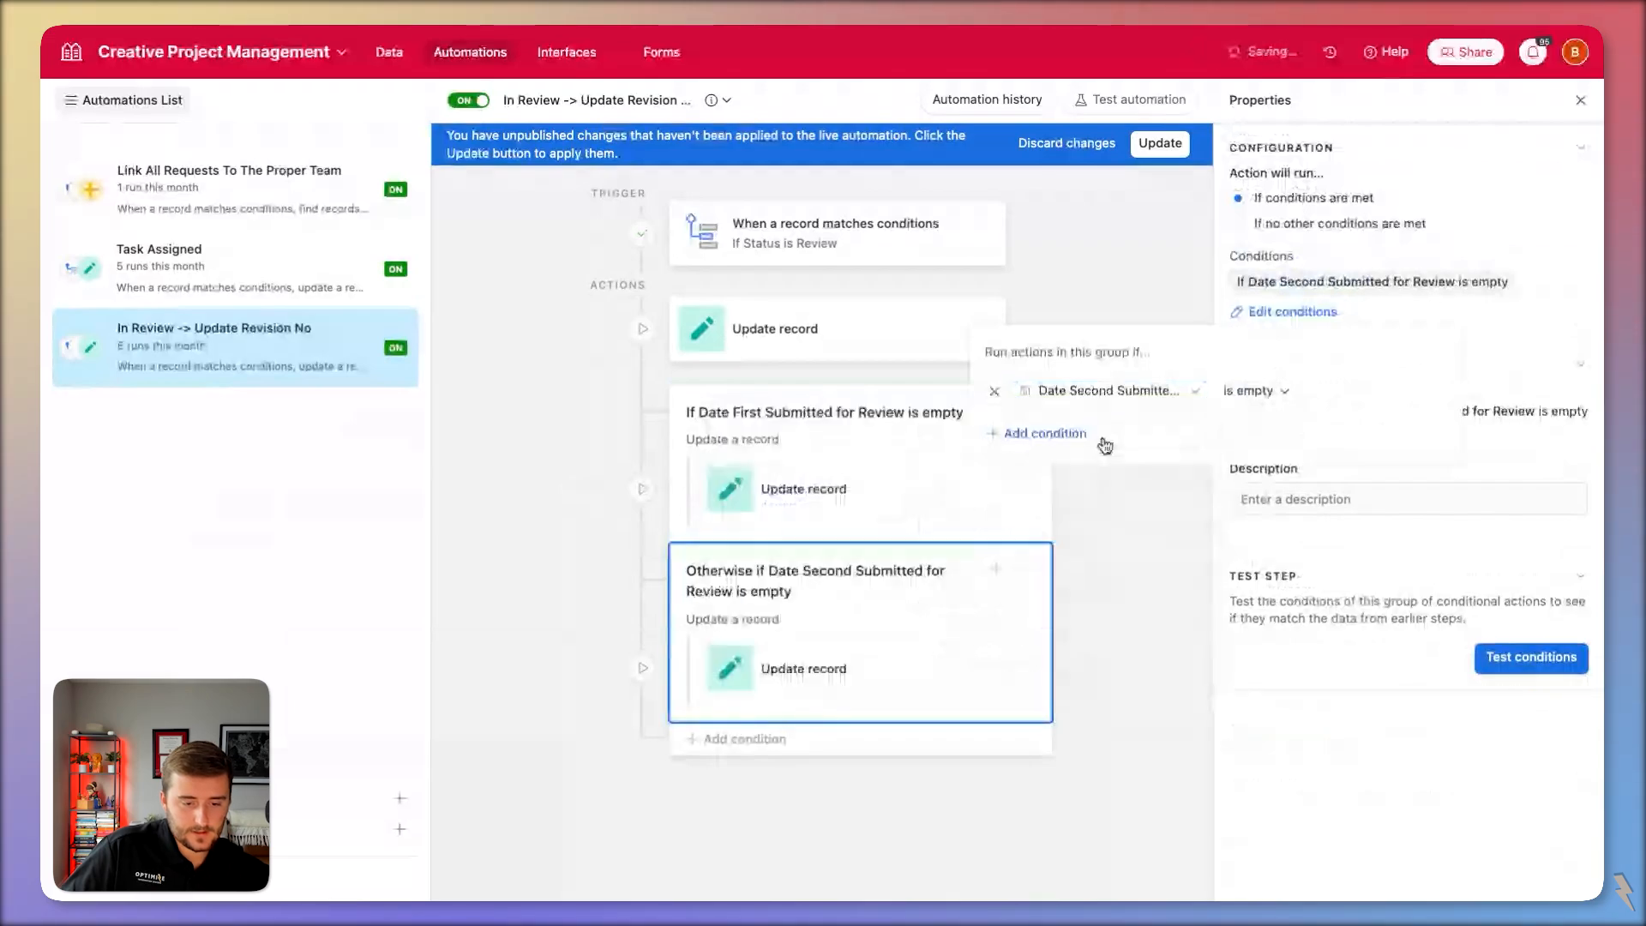
In the second group's Update record action, add the Date Second Submitted for Review field and make its value dynamic.
click(932, 670)
scroll(1268, 780, down, 3)
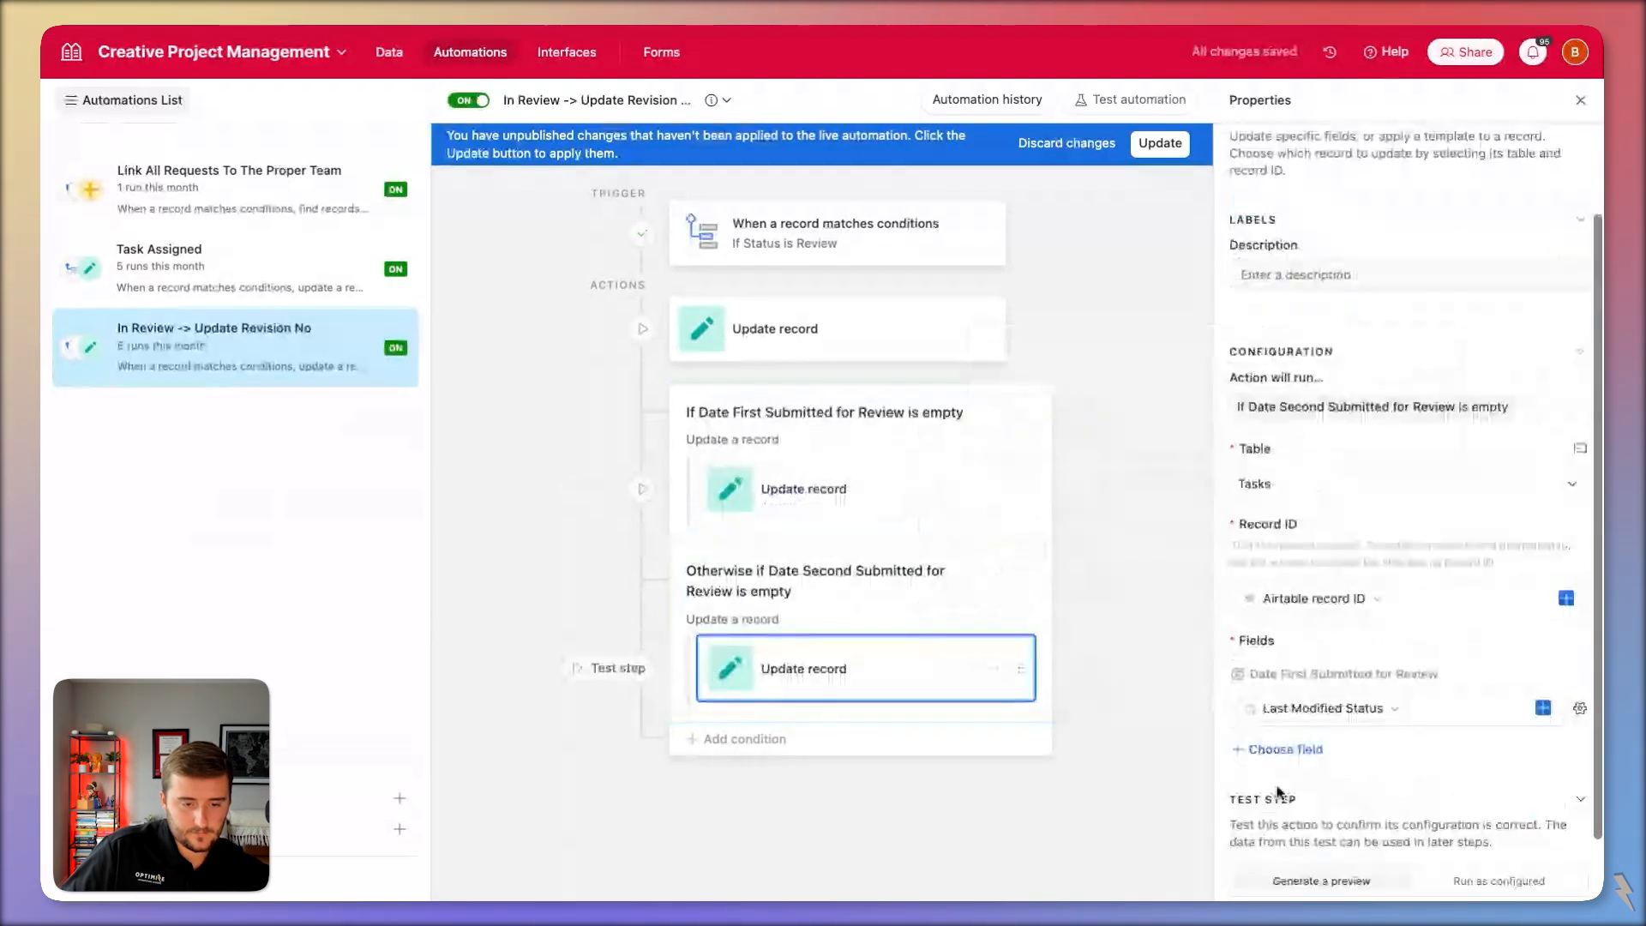
click(1254, 742)
text(se)
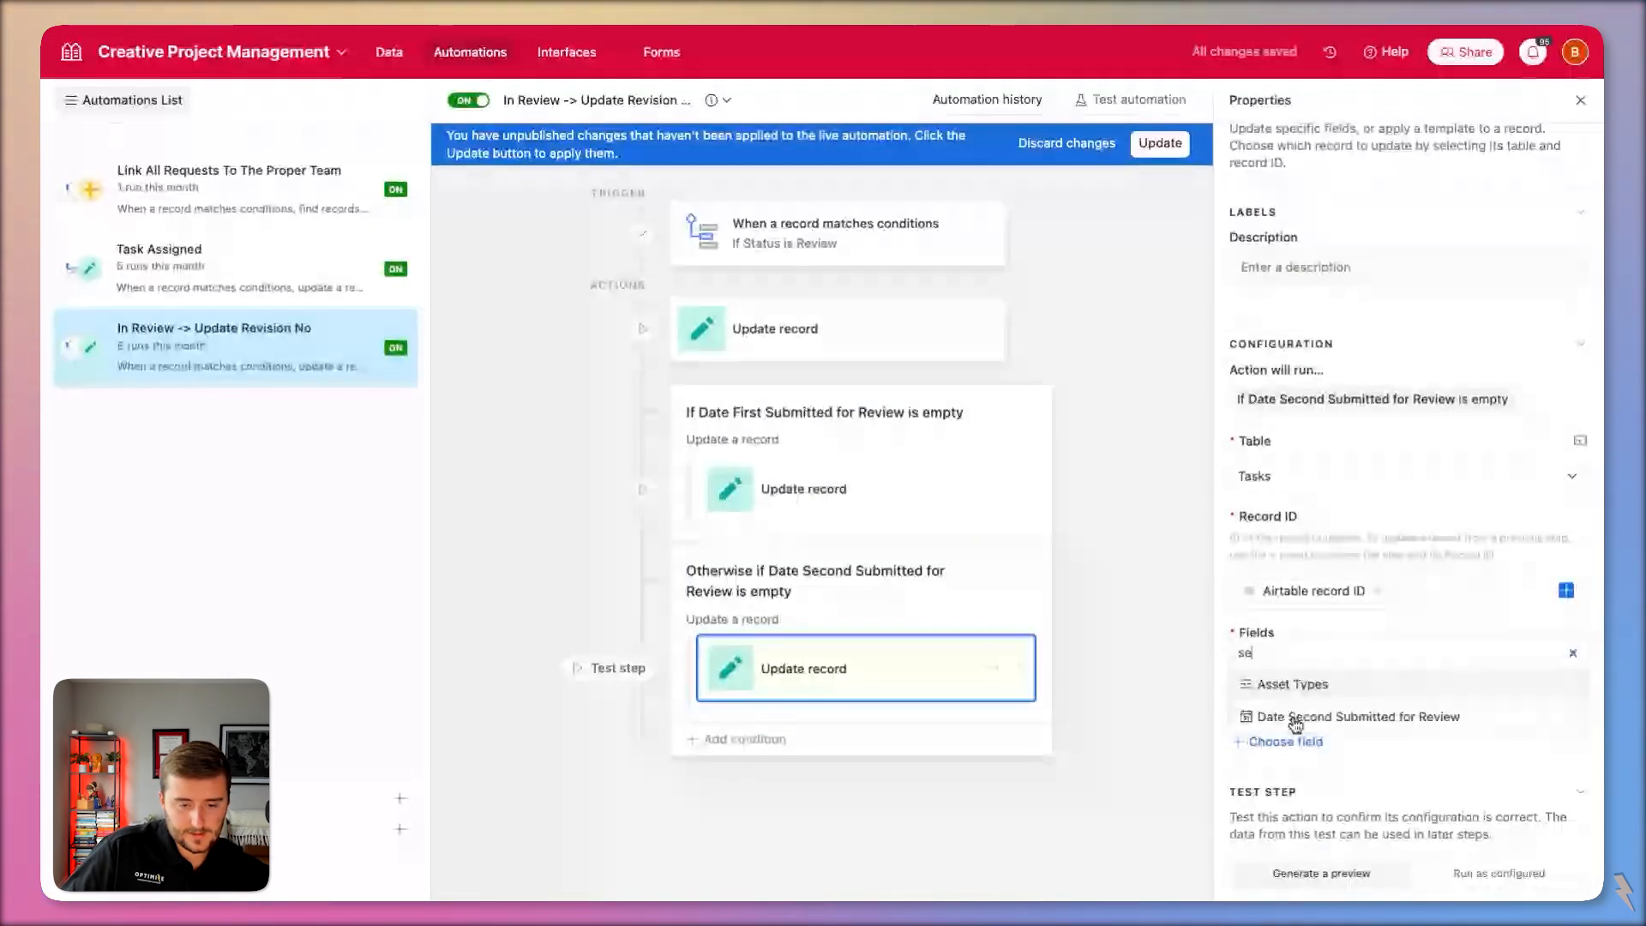
click(1294, 723)
click(1580, 785)
click(1462, 743)
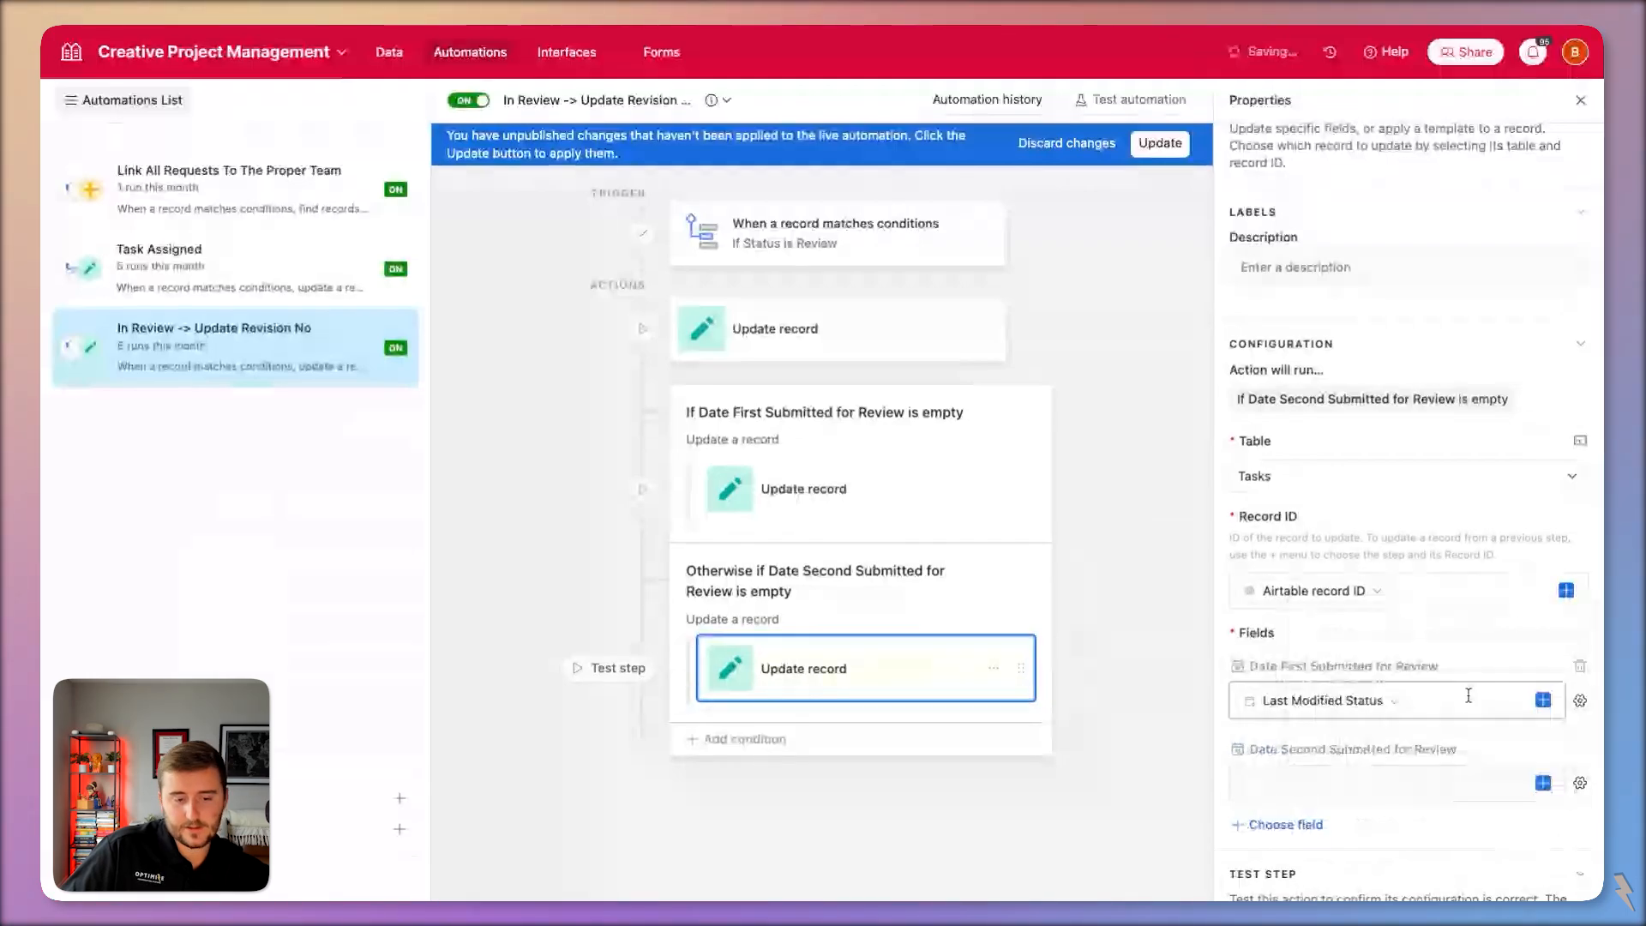
Fill Date Second Submitted for Review with the Last Modified Status token and remove Date First Submitted for Review from the action.
click(1398, 786)
key(ctrl+v)
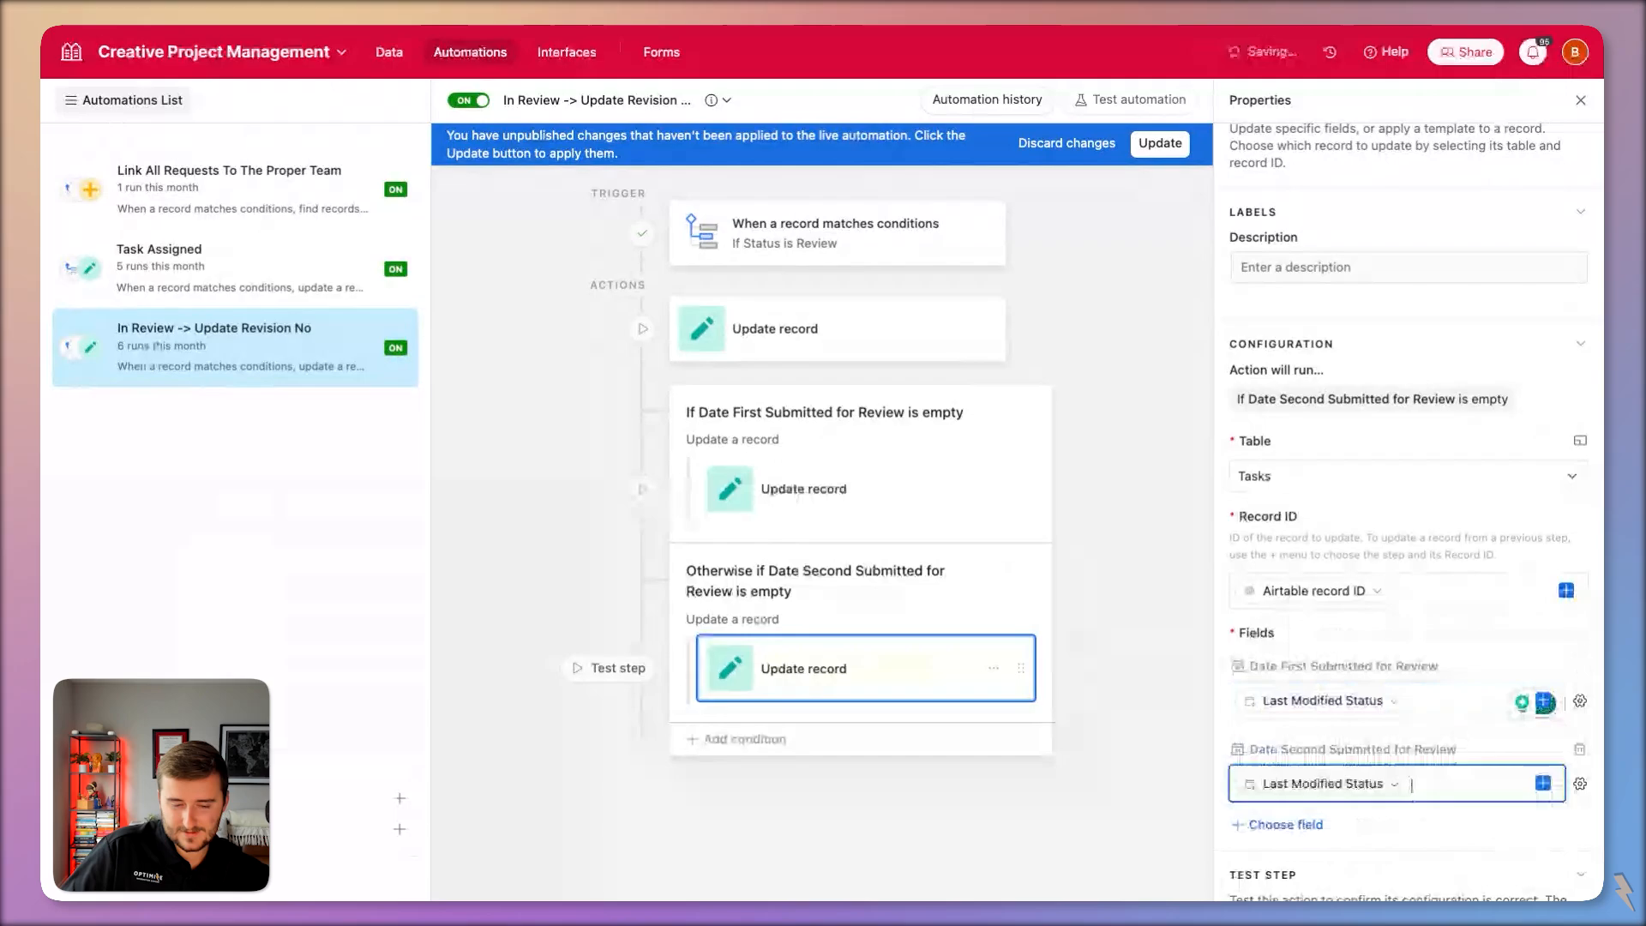
click(1580, 669)
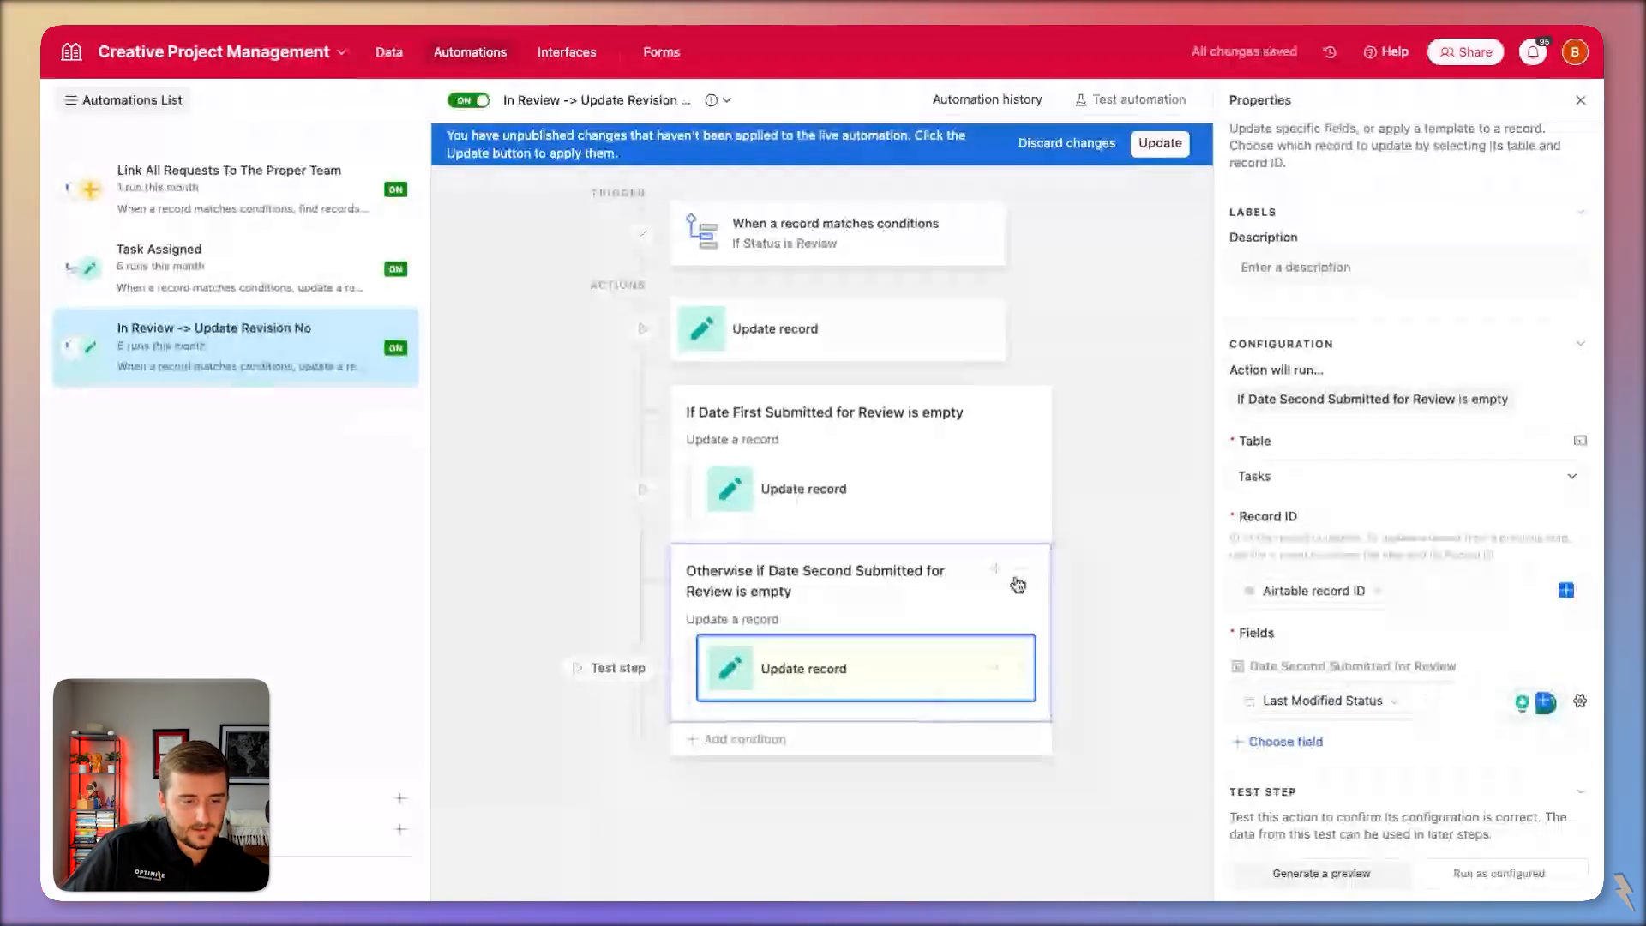
Duplicate the second condition group, make the copy check whether Date Third Submitted for Review is empty, and select its Update record action.
click(1018, 583)
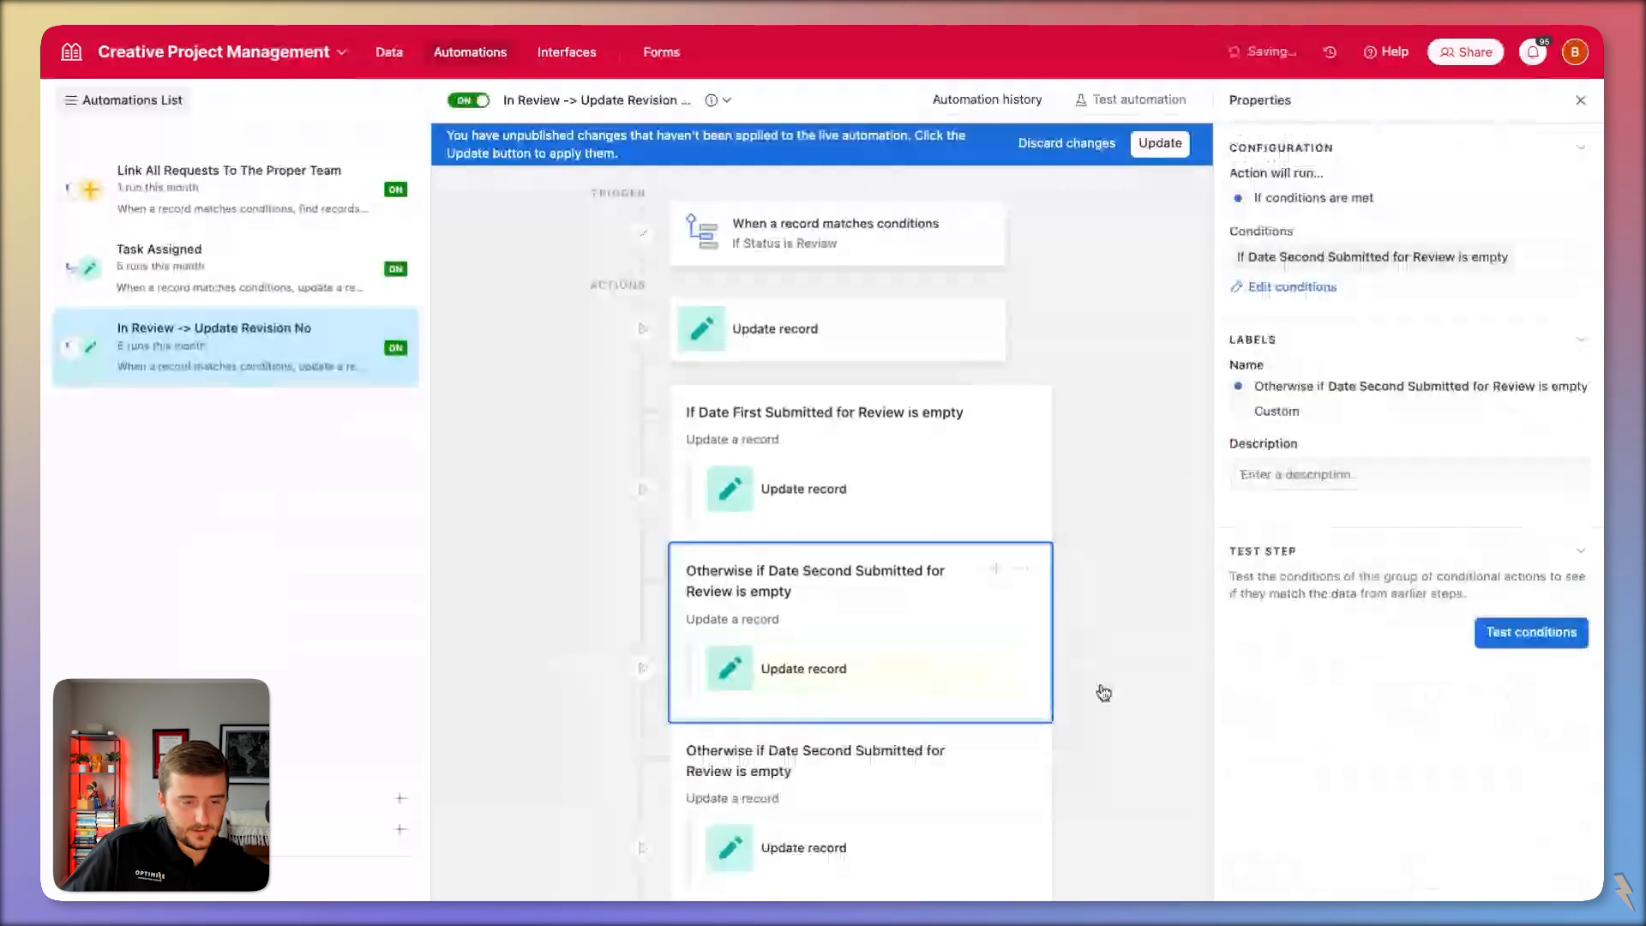
click(1285, 311)
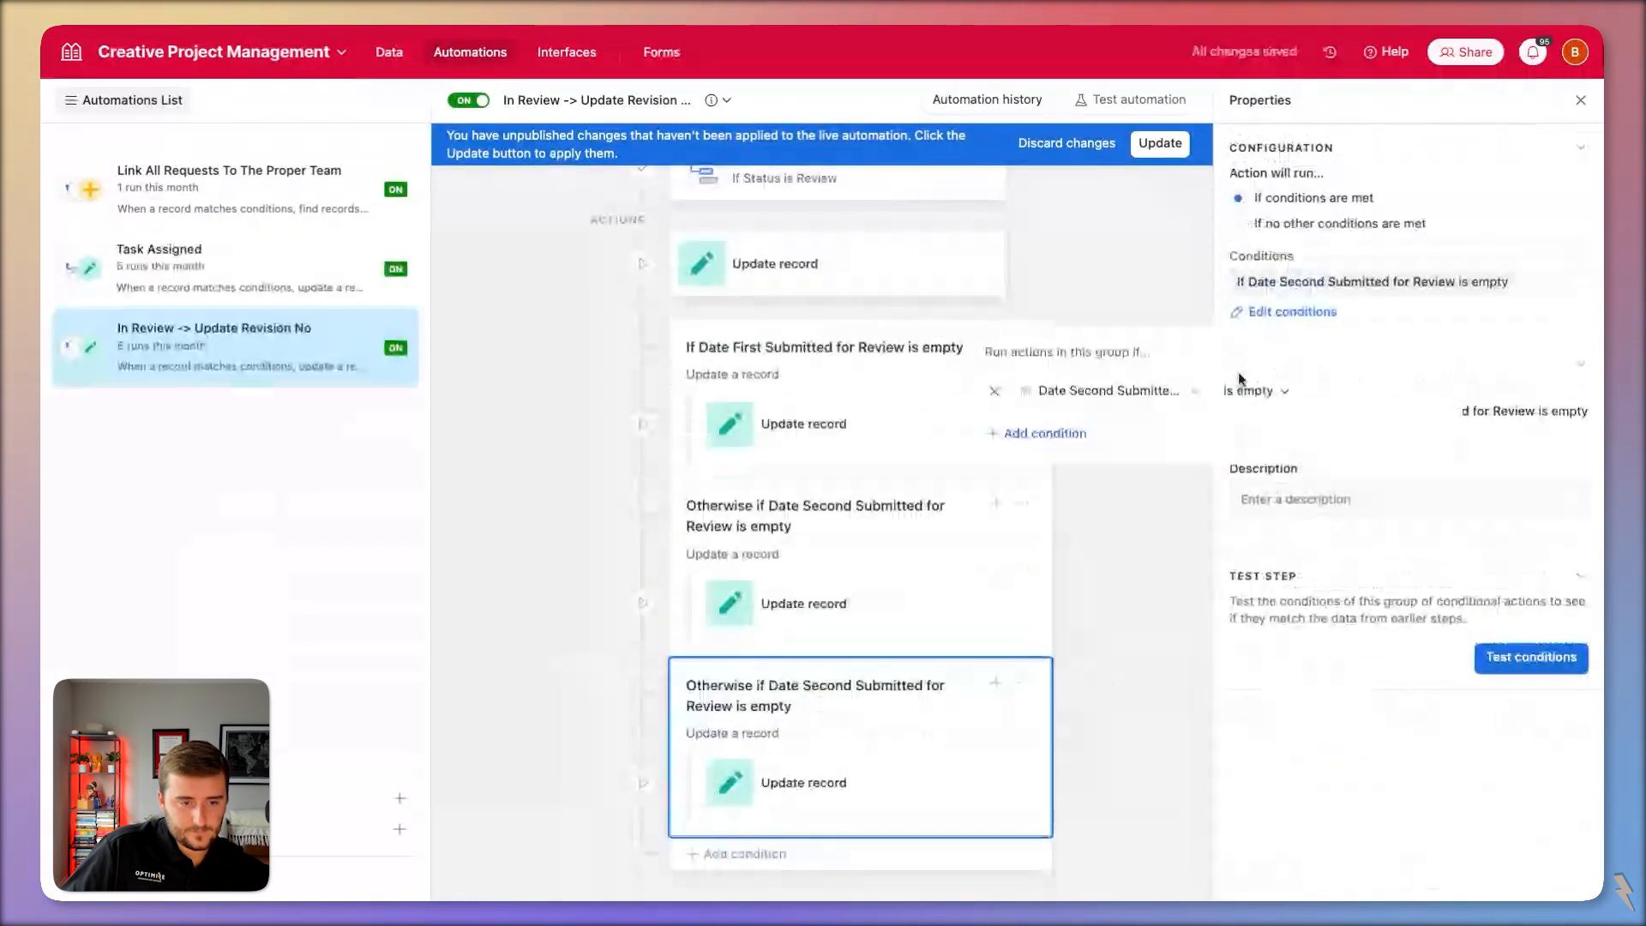
click(1193, 390)
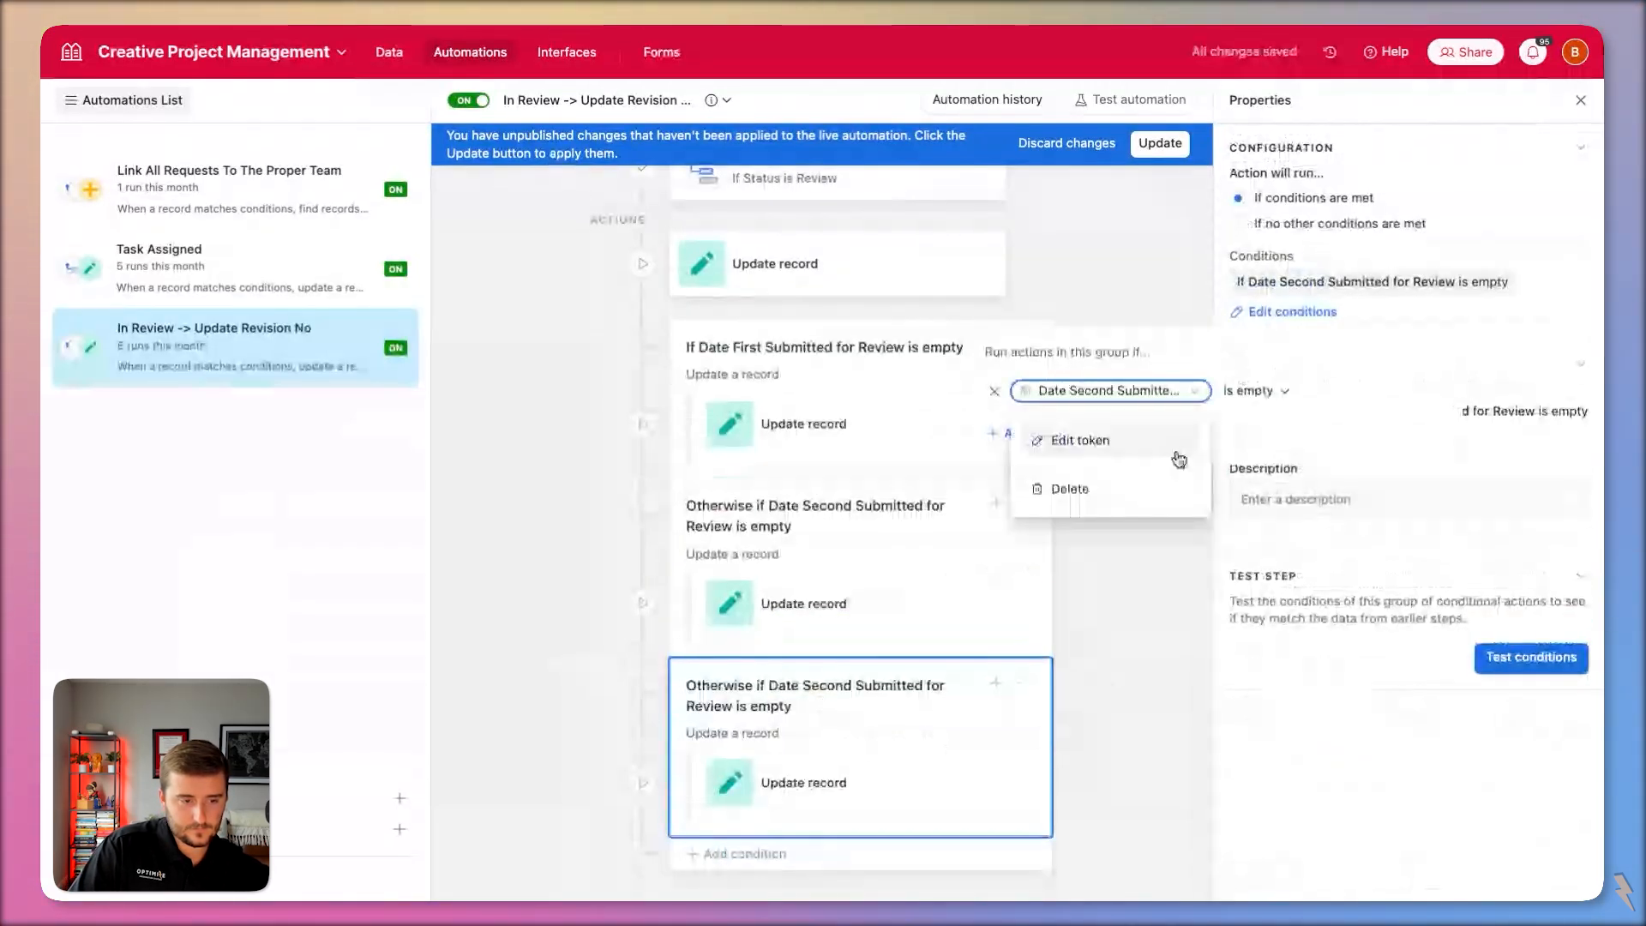
click(1177, 454)
text(th)
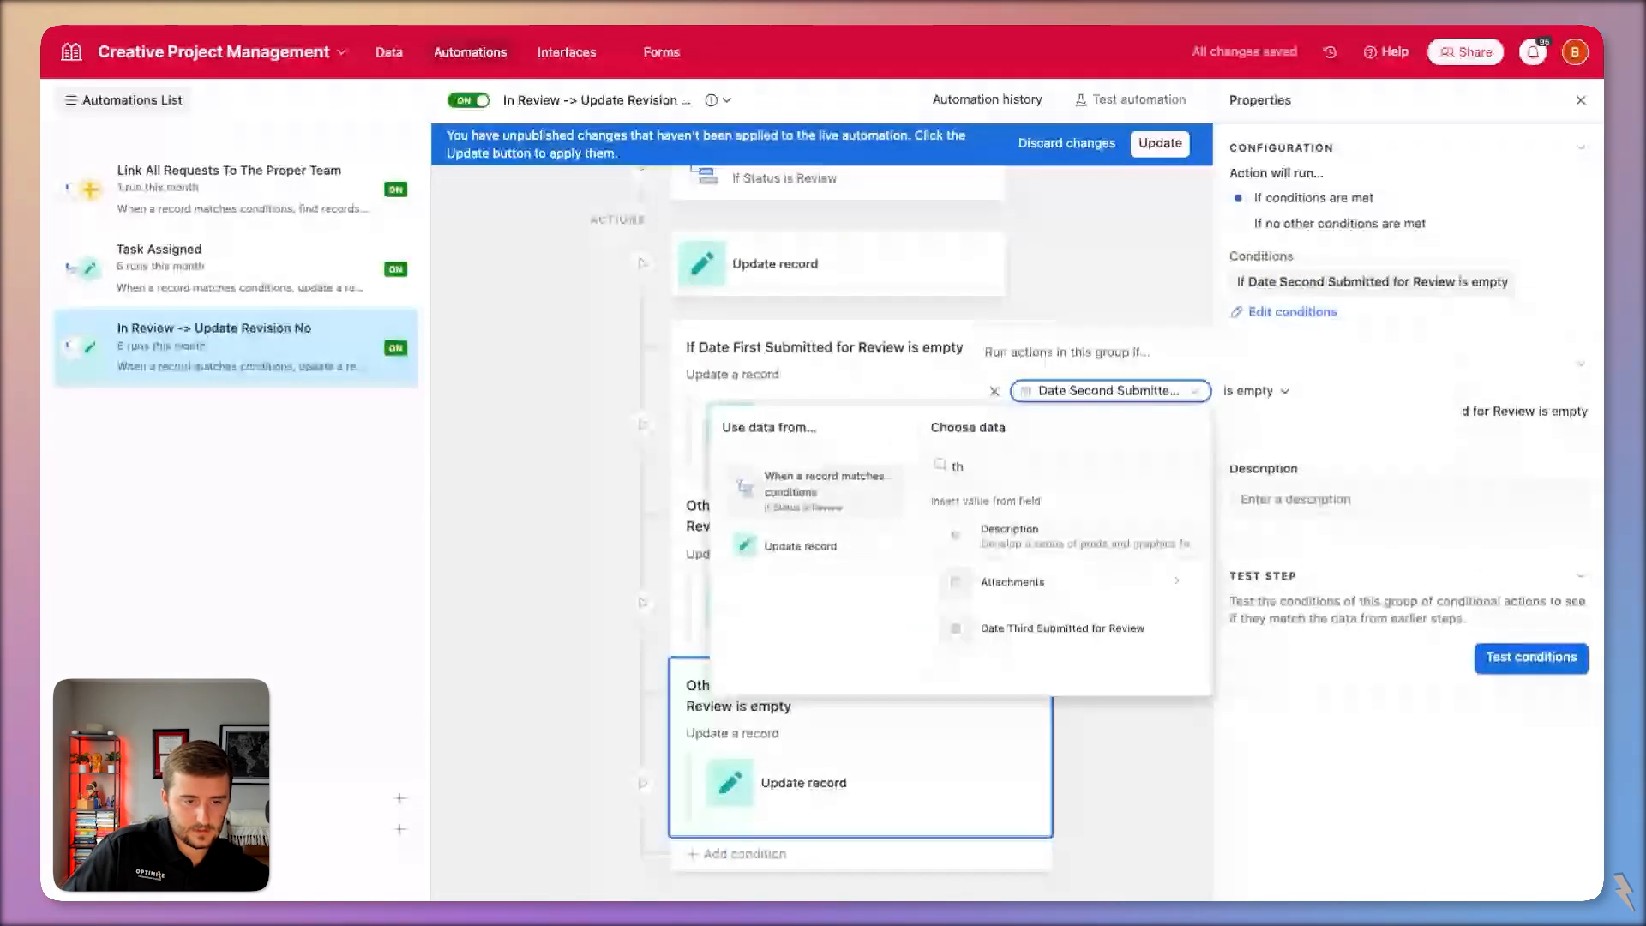
key(Return)
click(936, 785)
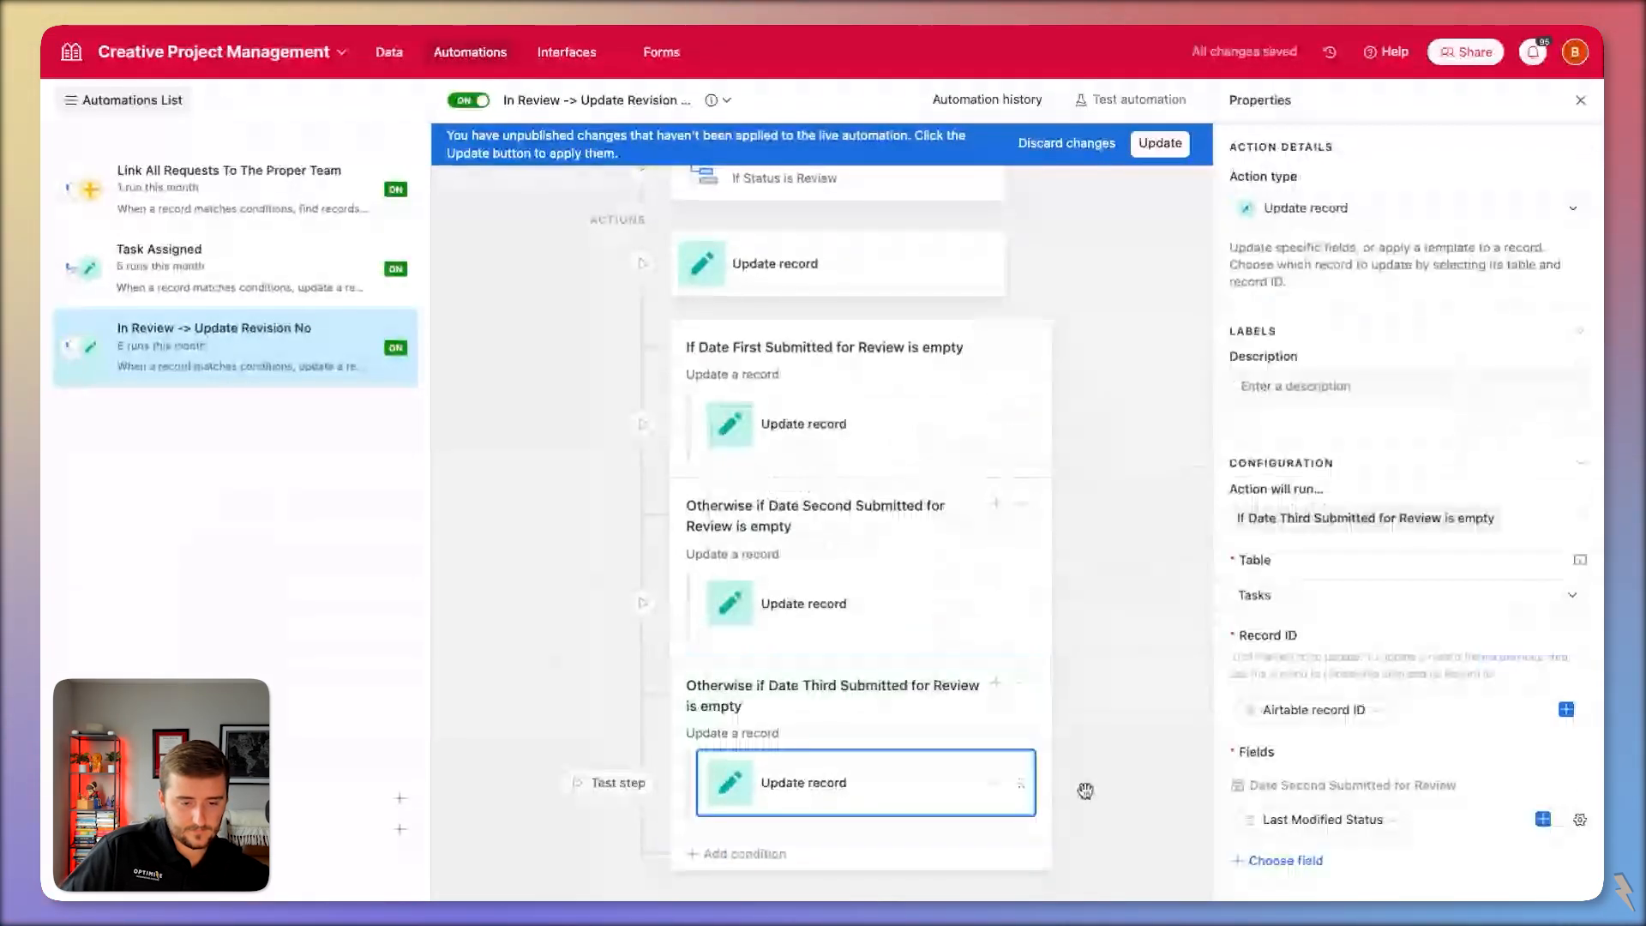
click(1369, 821)
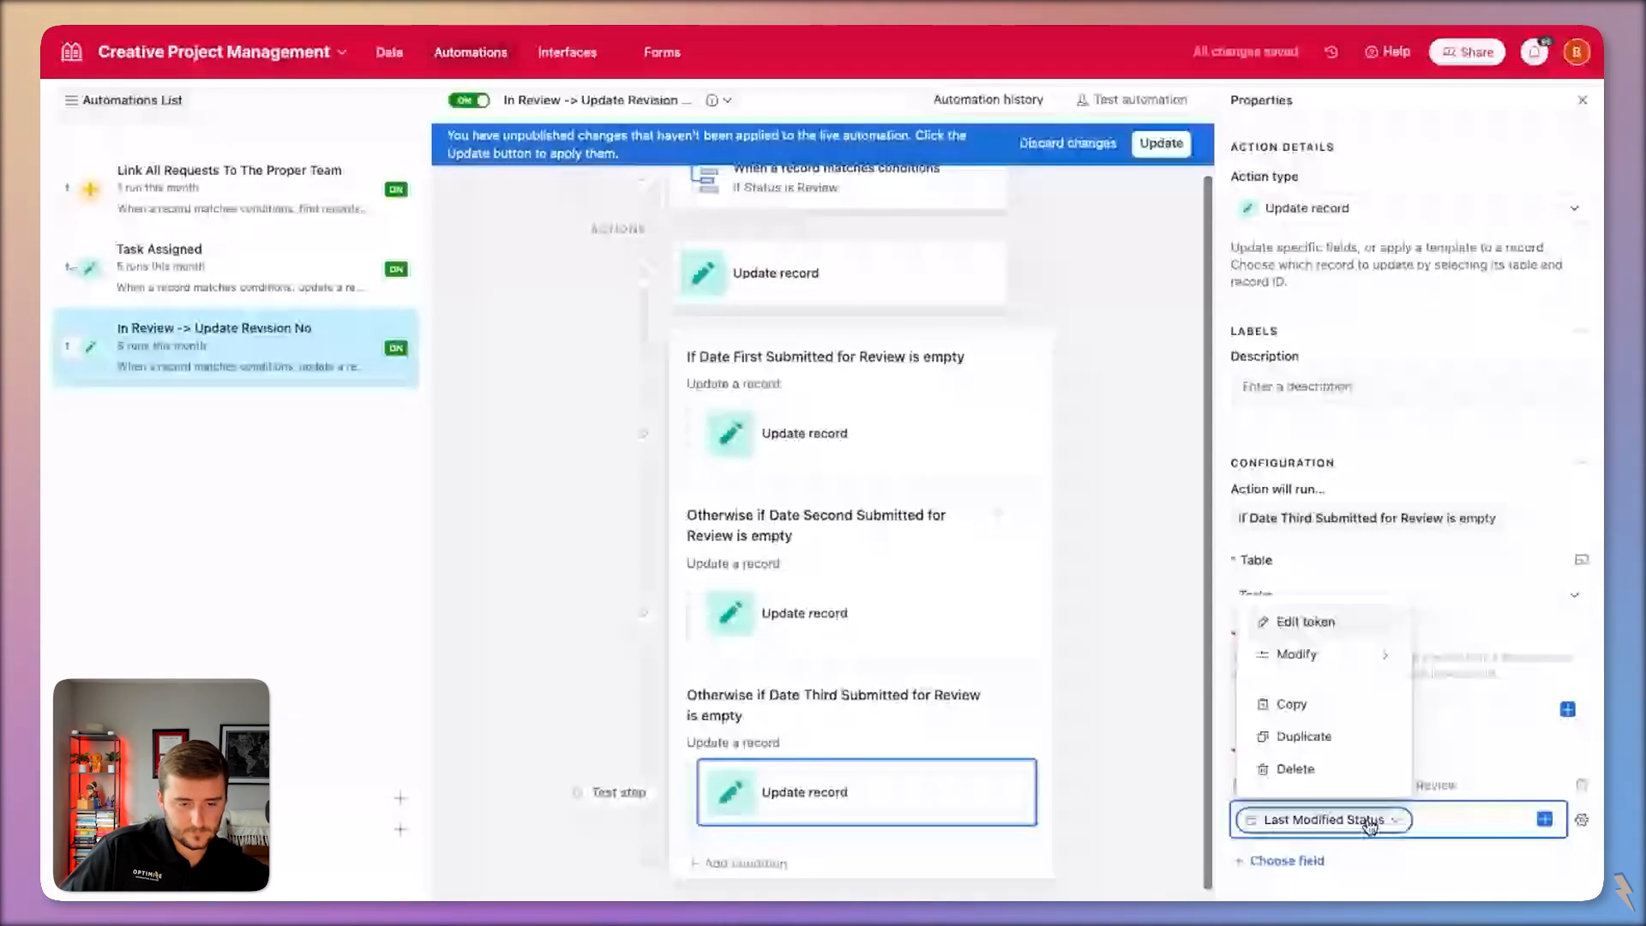
click(1320, 621)
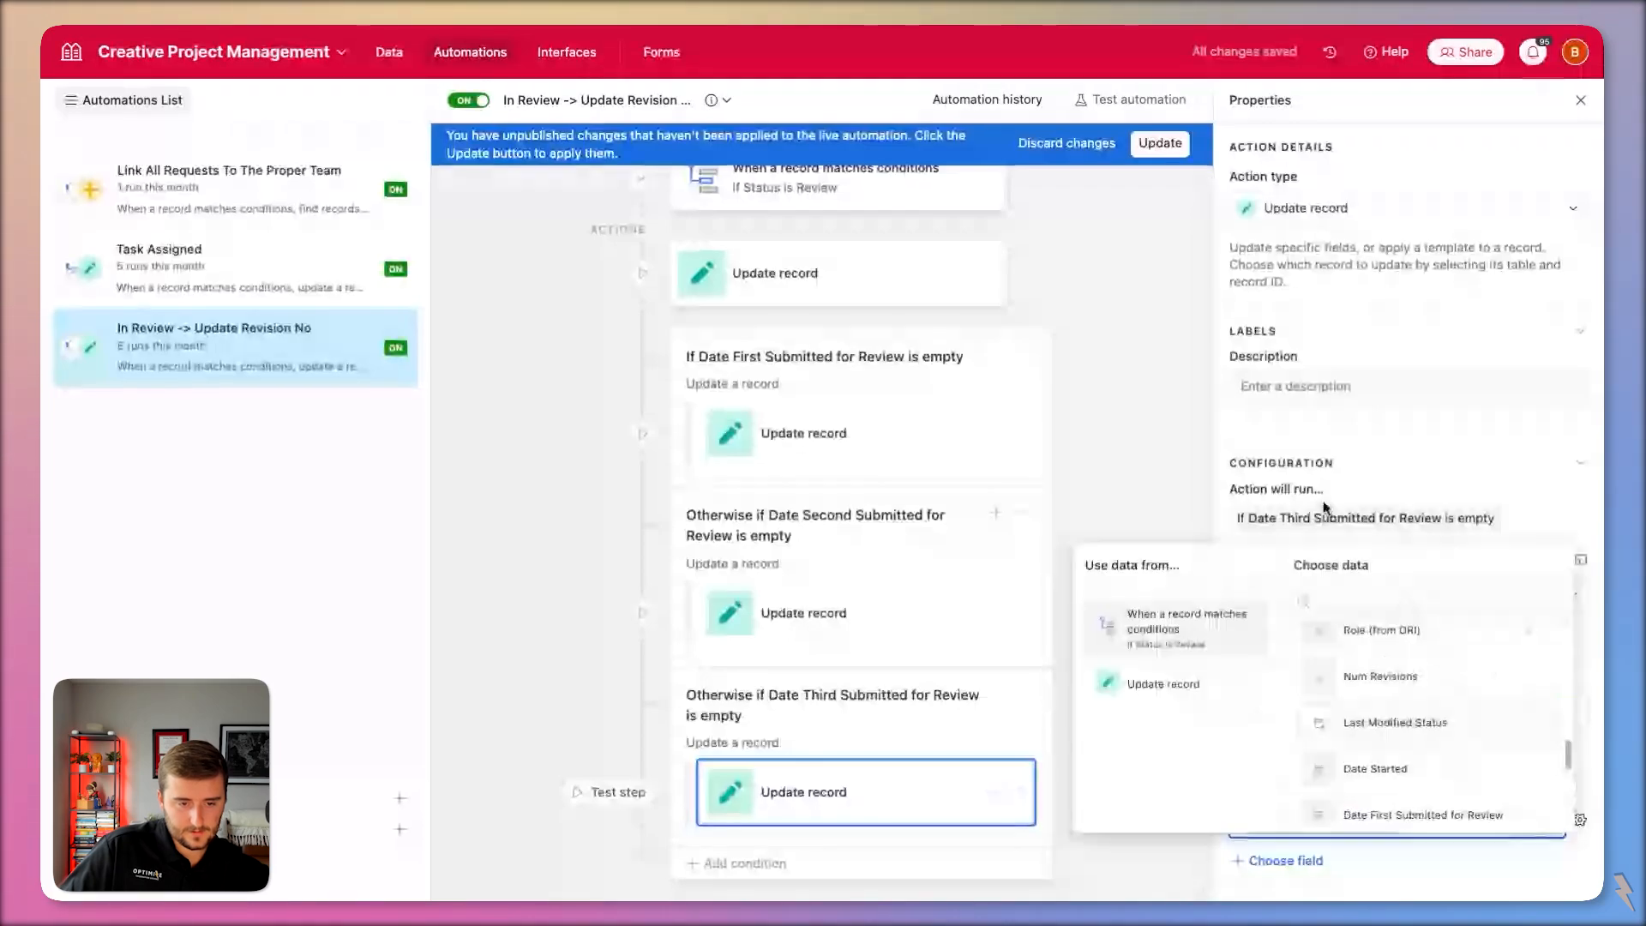
click(1324, 507)
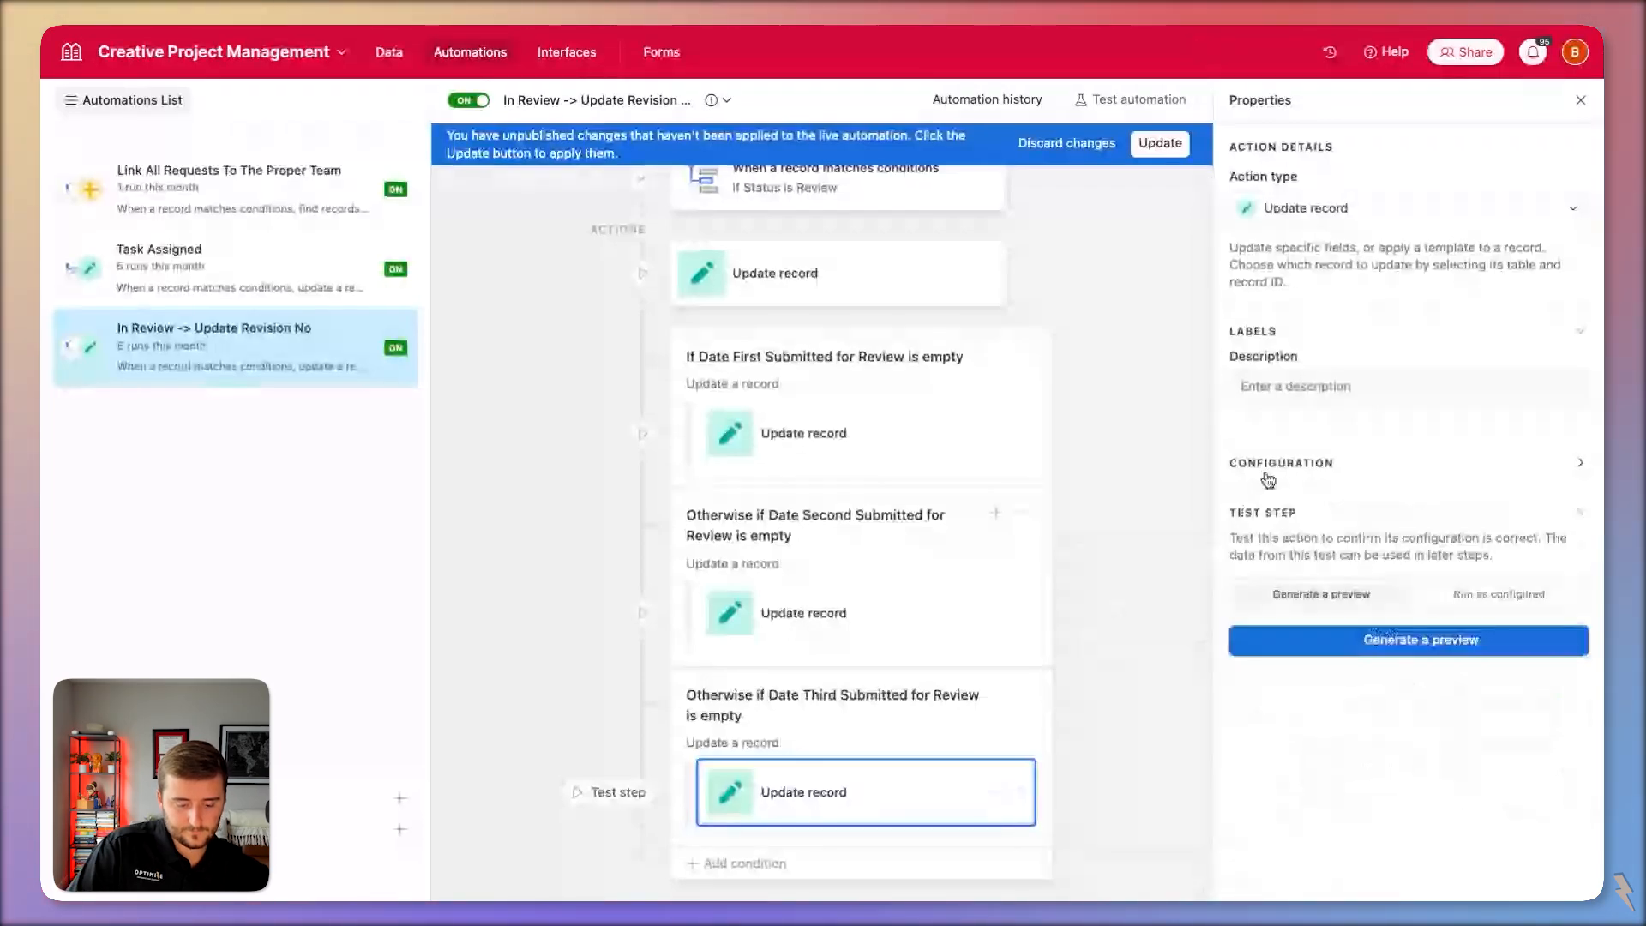
Replace Date Second Submitted for Review with a dynamic Date Third Submitted for Review set to Last Modified Status, and apply the changes to the live automation.
scroll(1285, 685, down, 3)
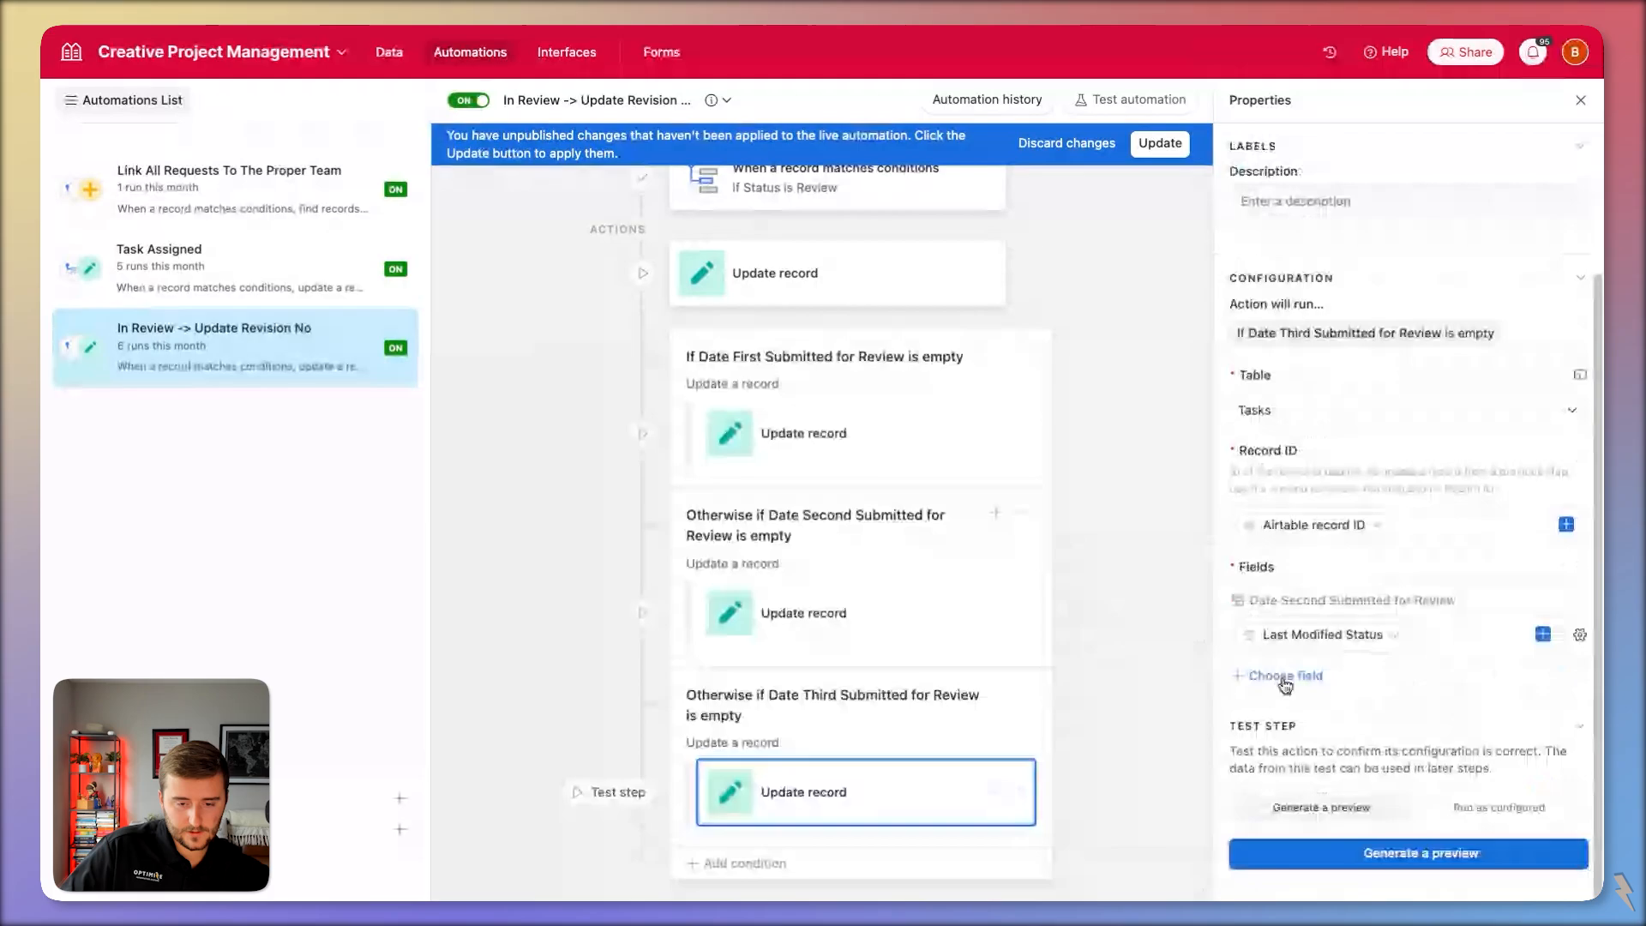
click(1285, 677)
click(1580, 716)
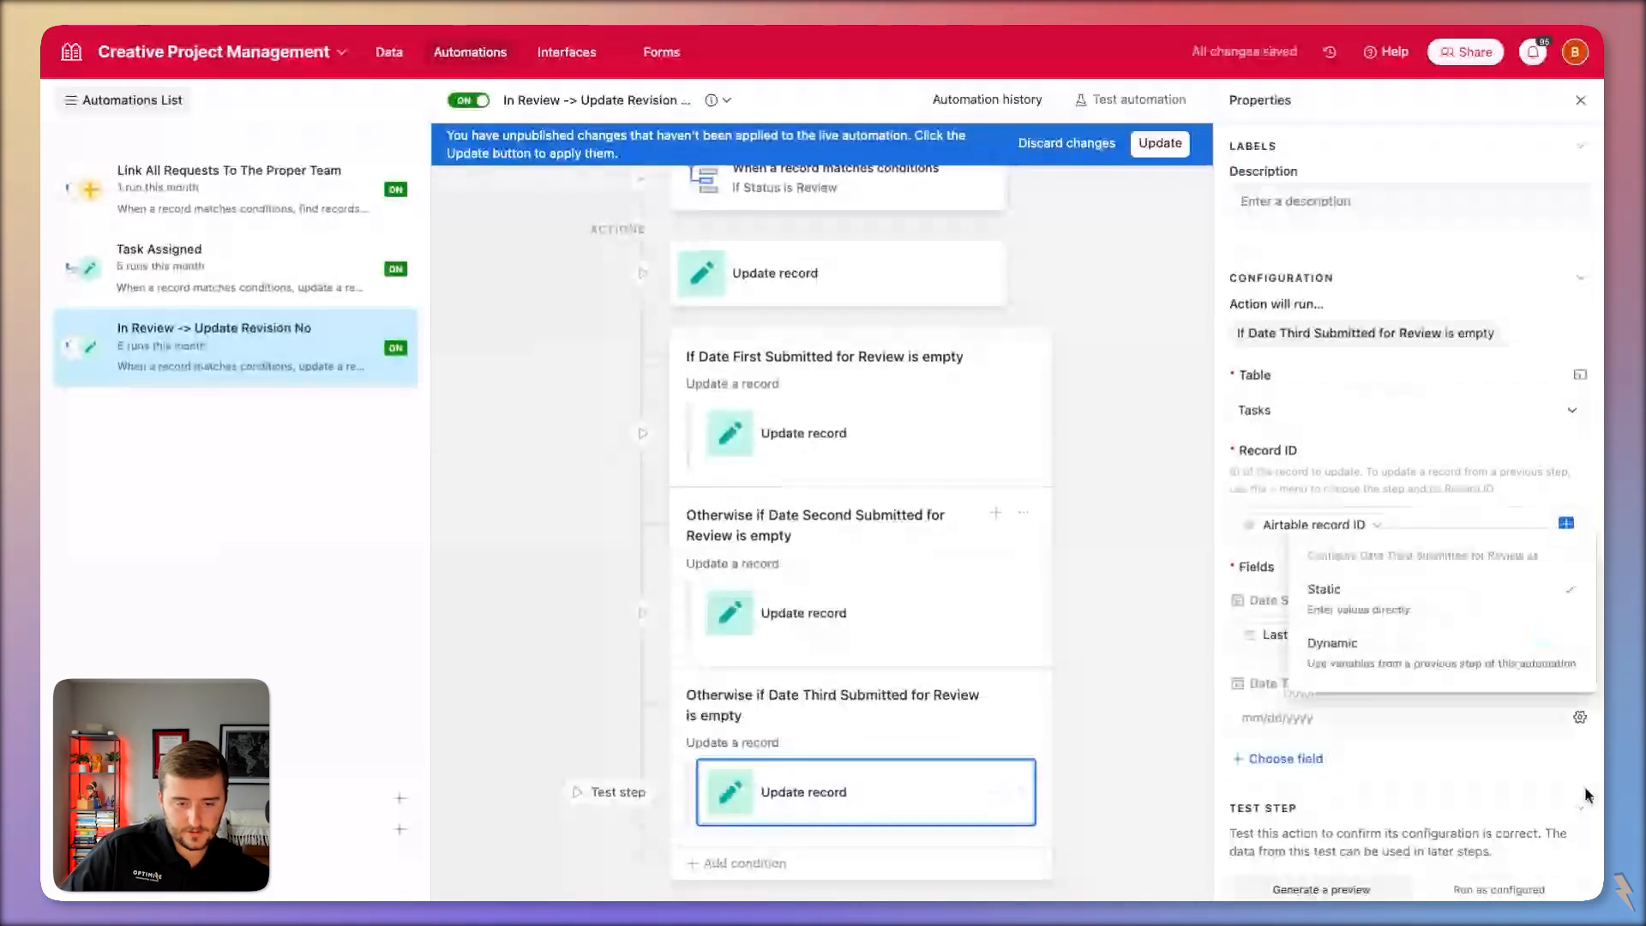
click(1458, 645)
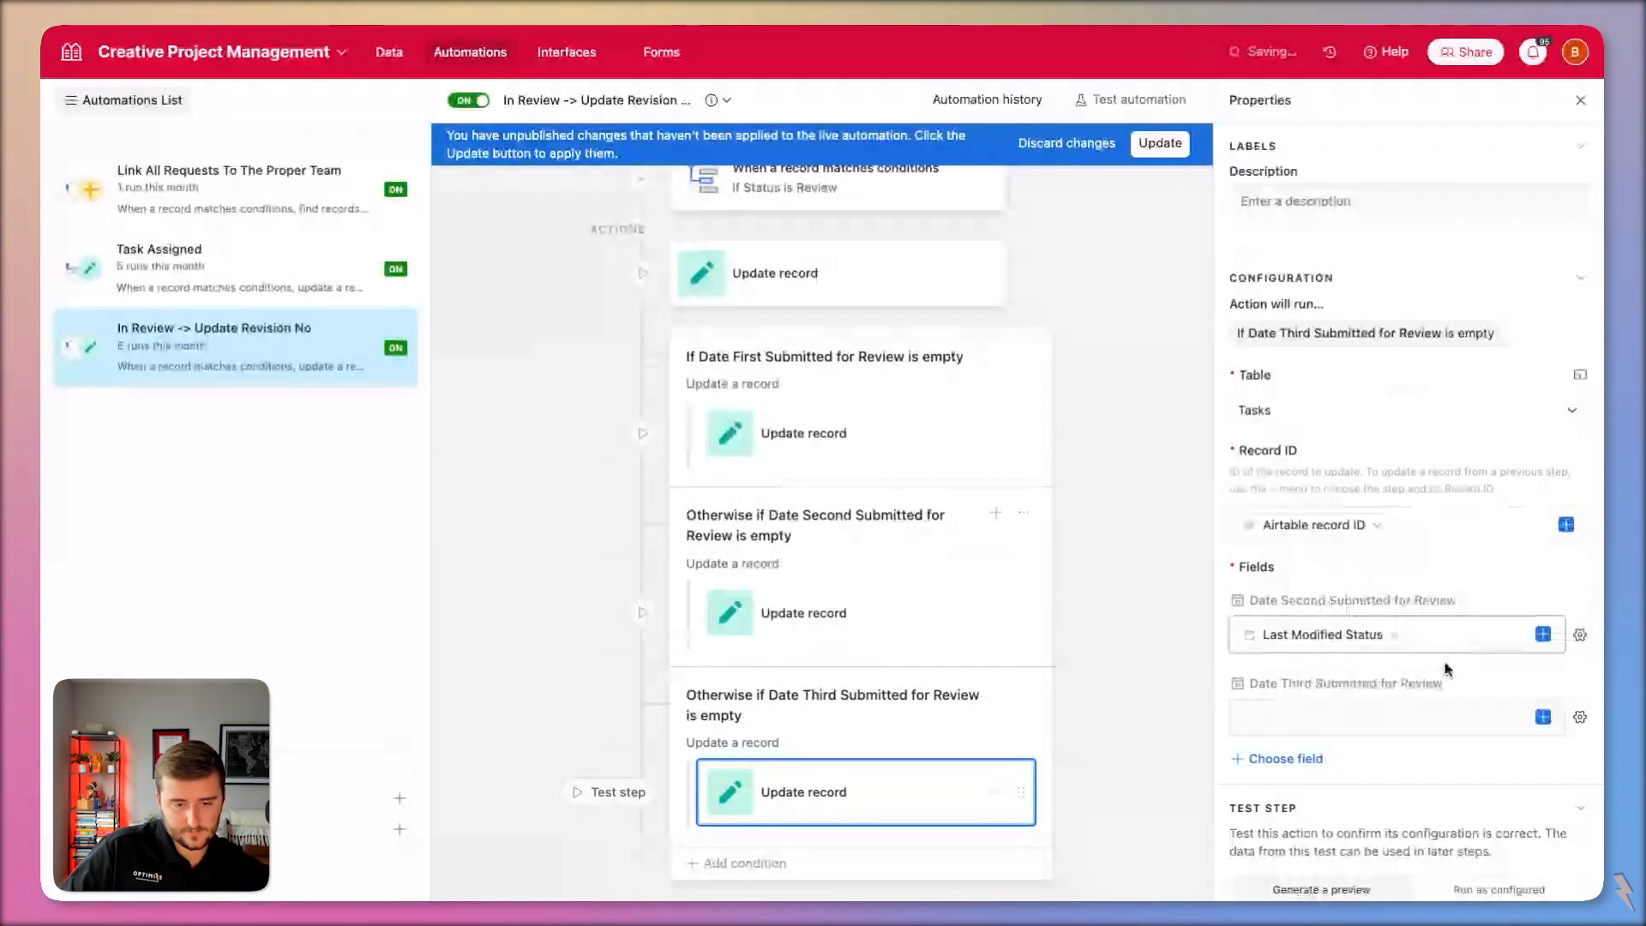
click(1580, 600)
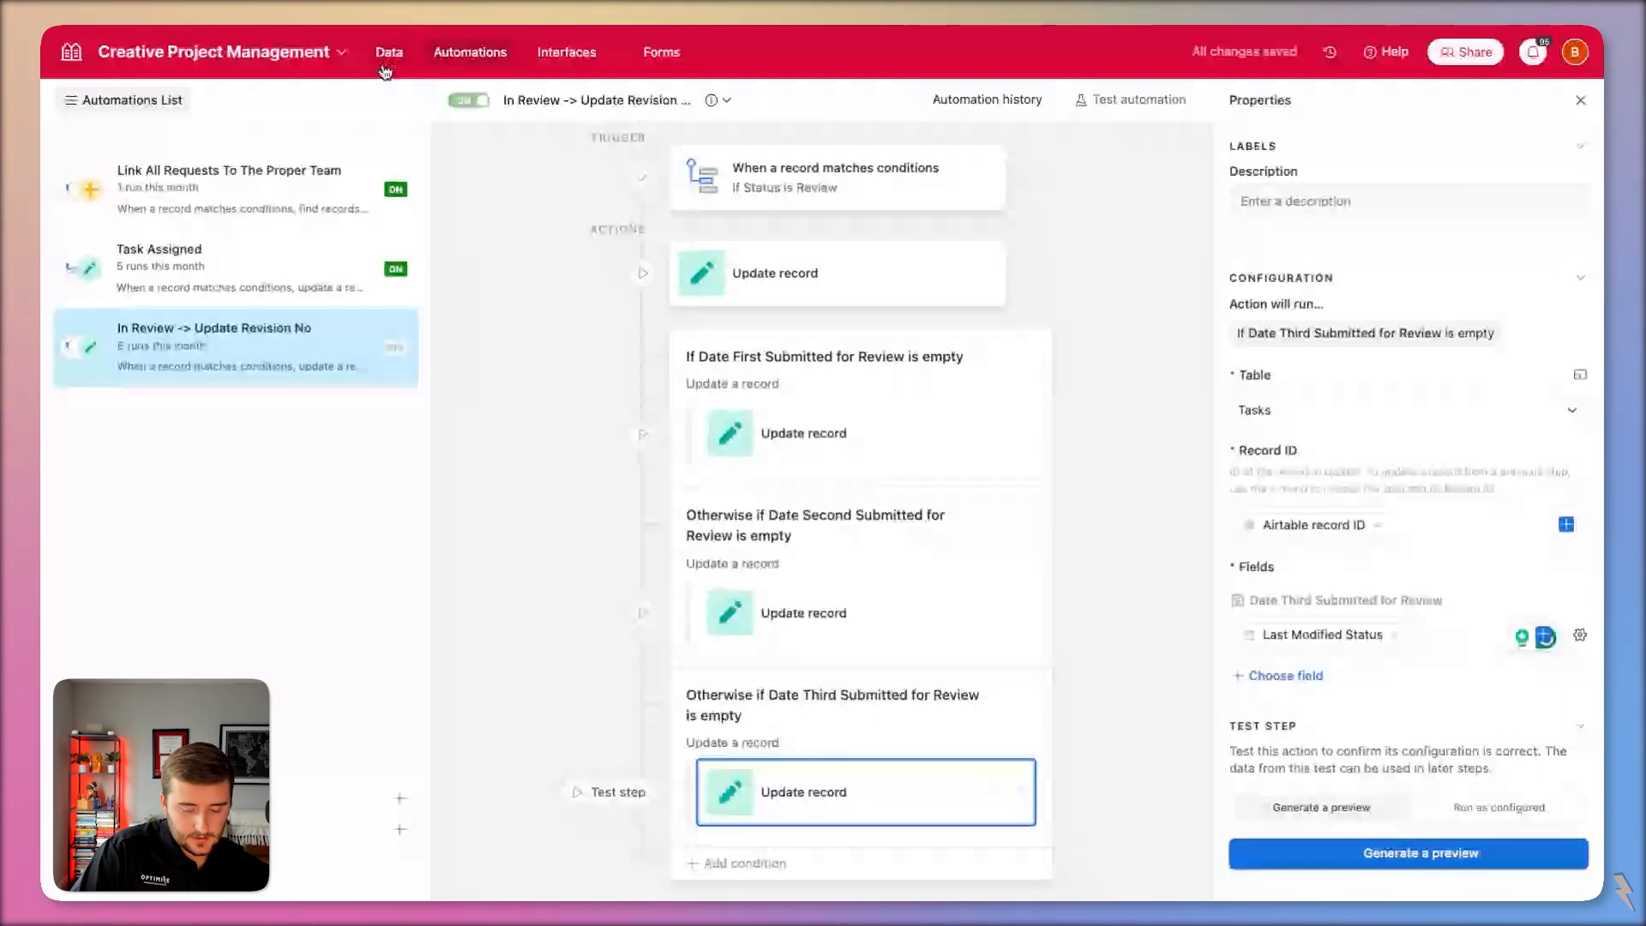
Create a new automation named "Started -> Update Date".
click(236, 798)
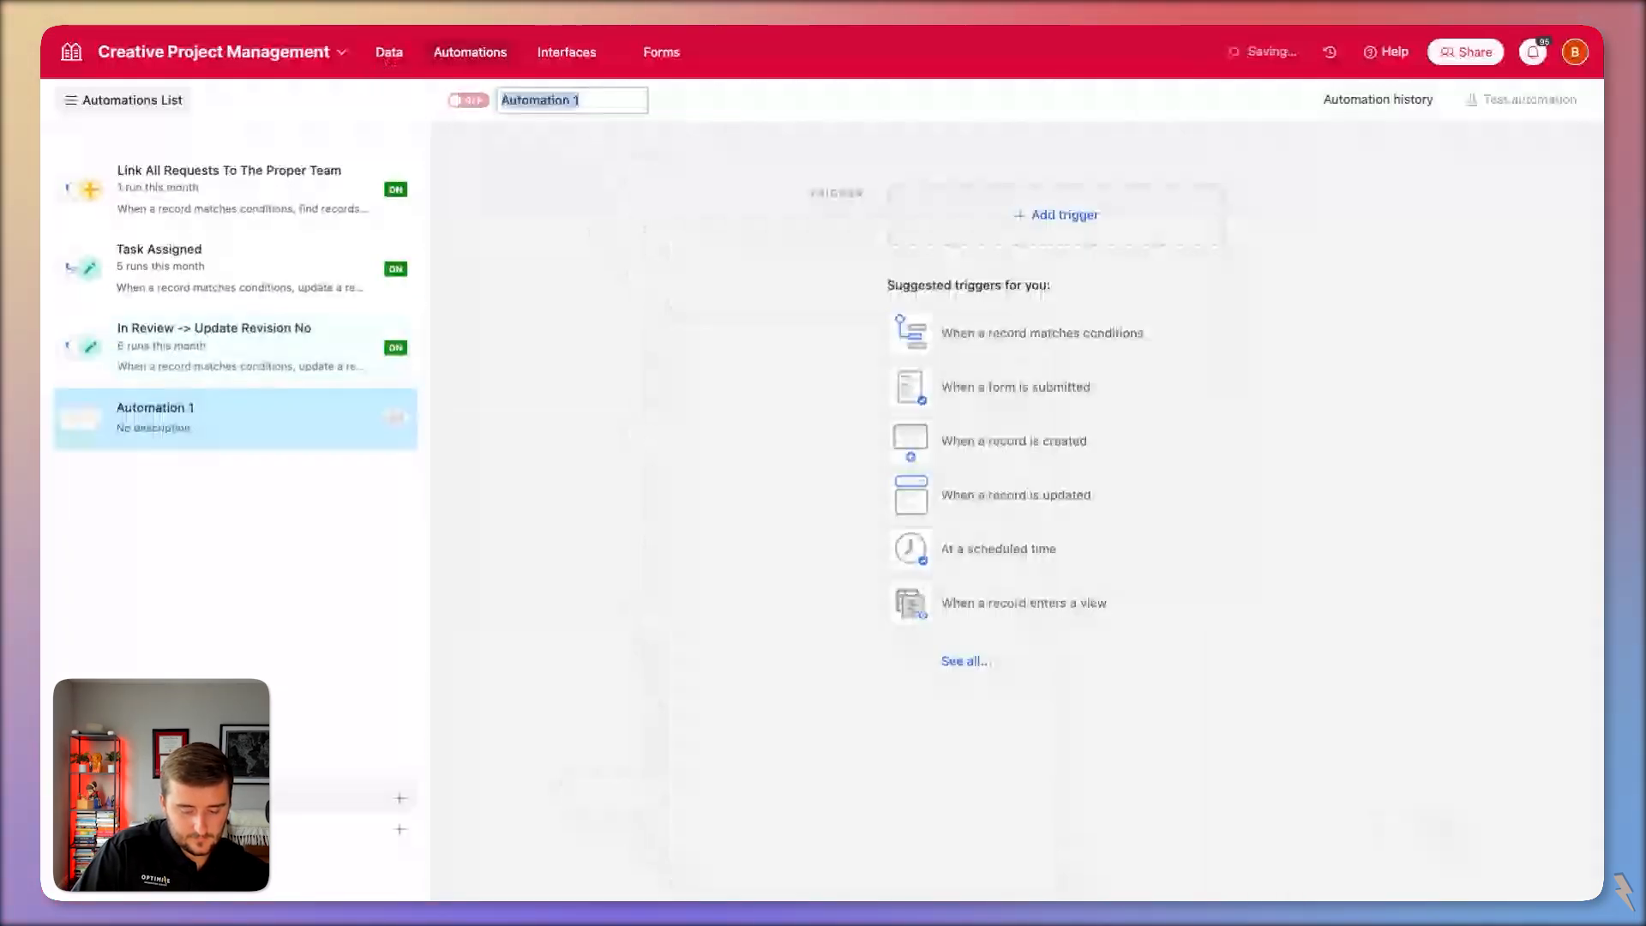
text(Started ->)
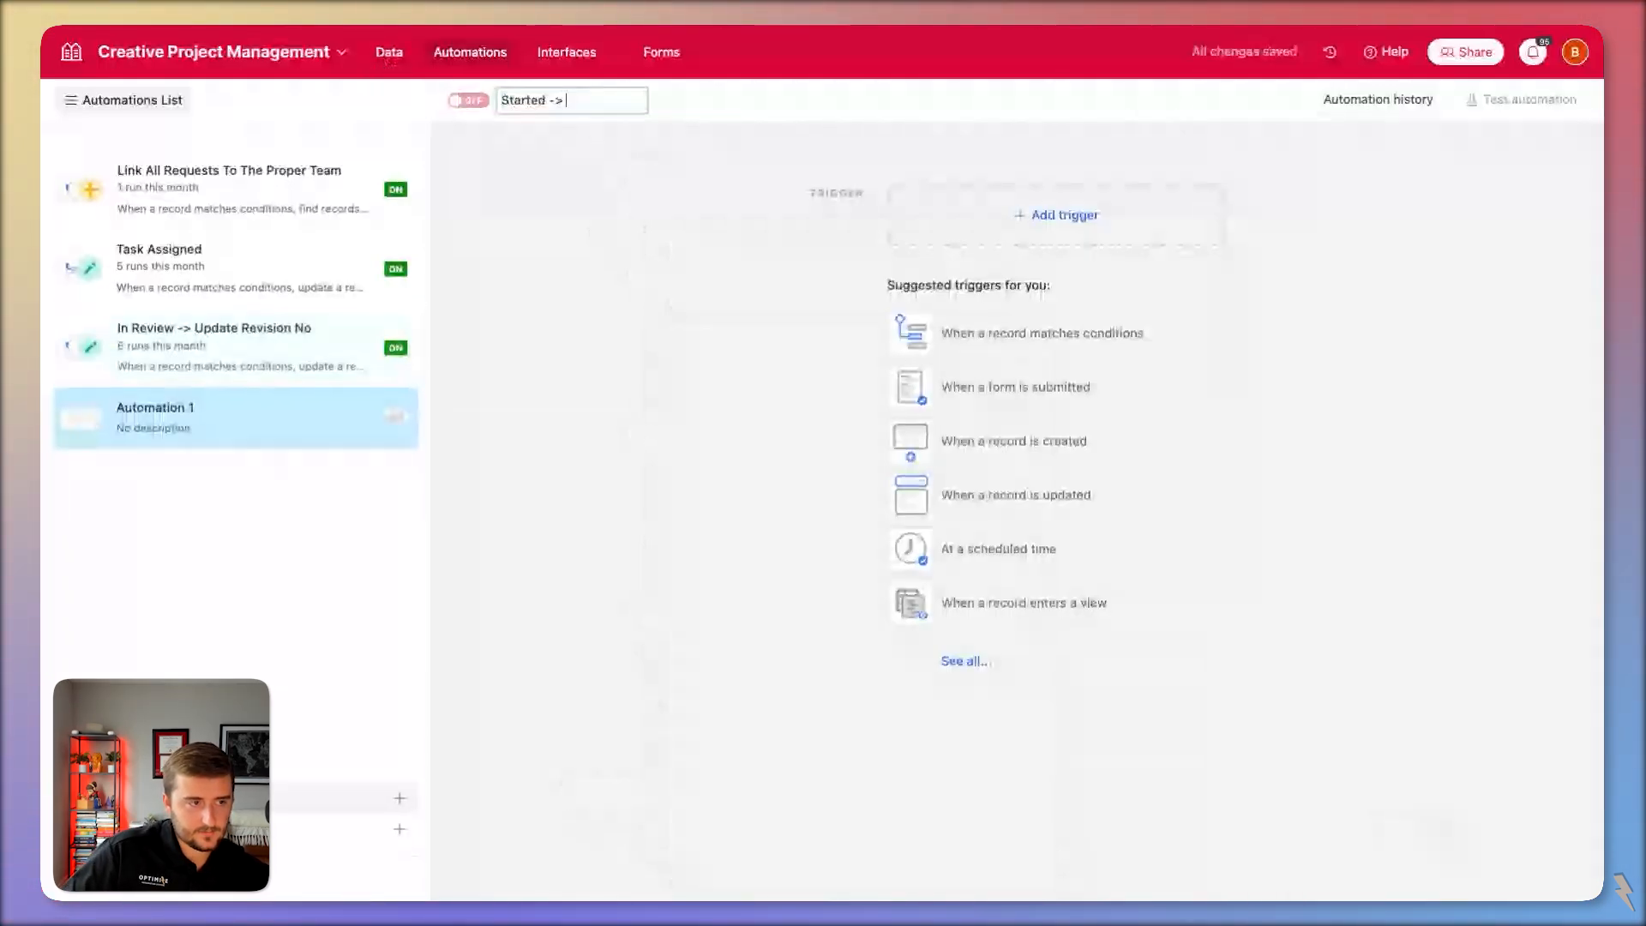
text( Update Date)
key(Return)
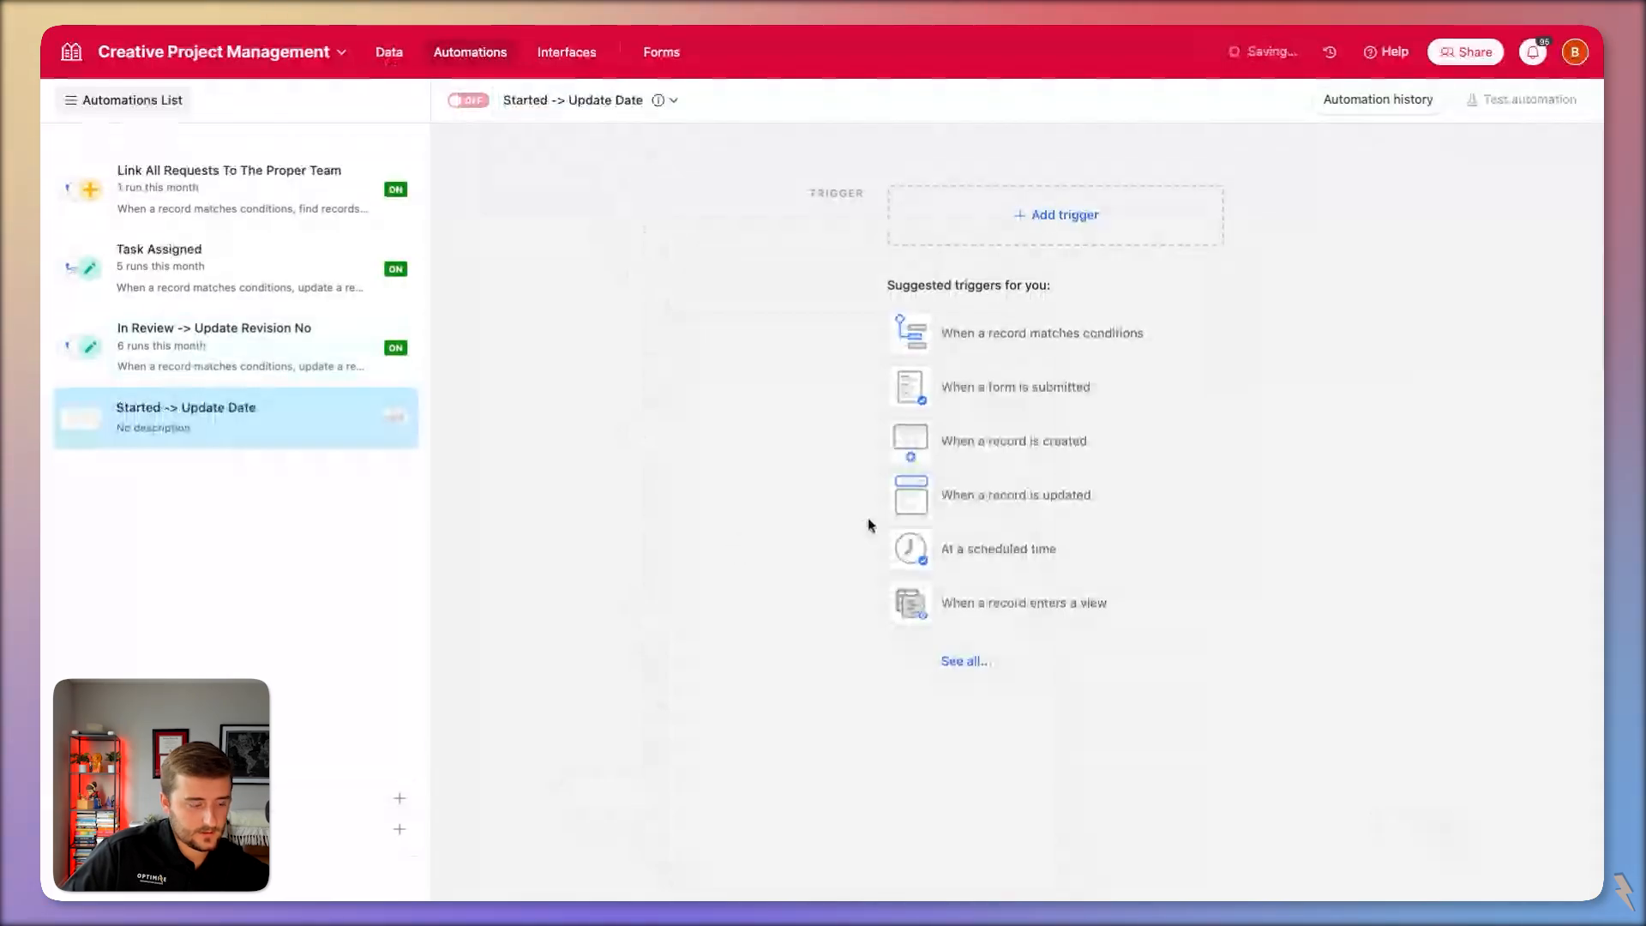
Add a record-matches-conditions trigger on the Tasks table that fires when Status is In Progress.
click(1089, 215)
click(1114, 279)
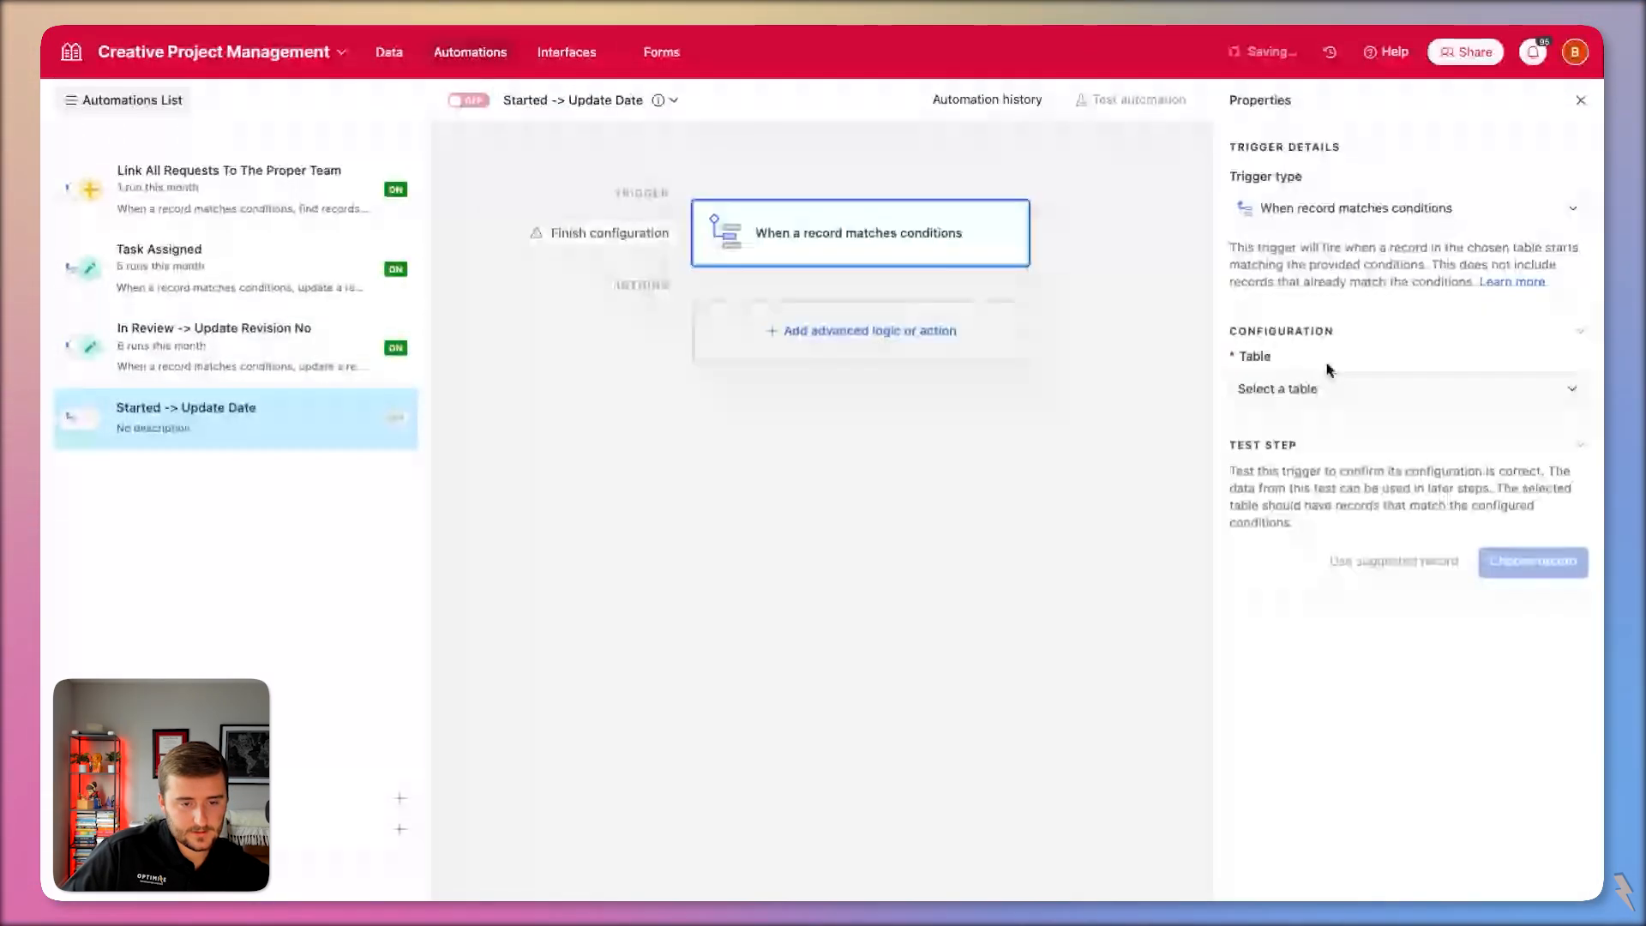
click(1337, 389)
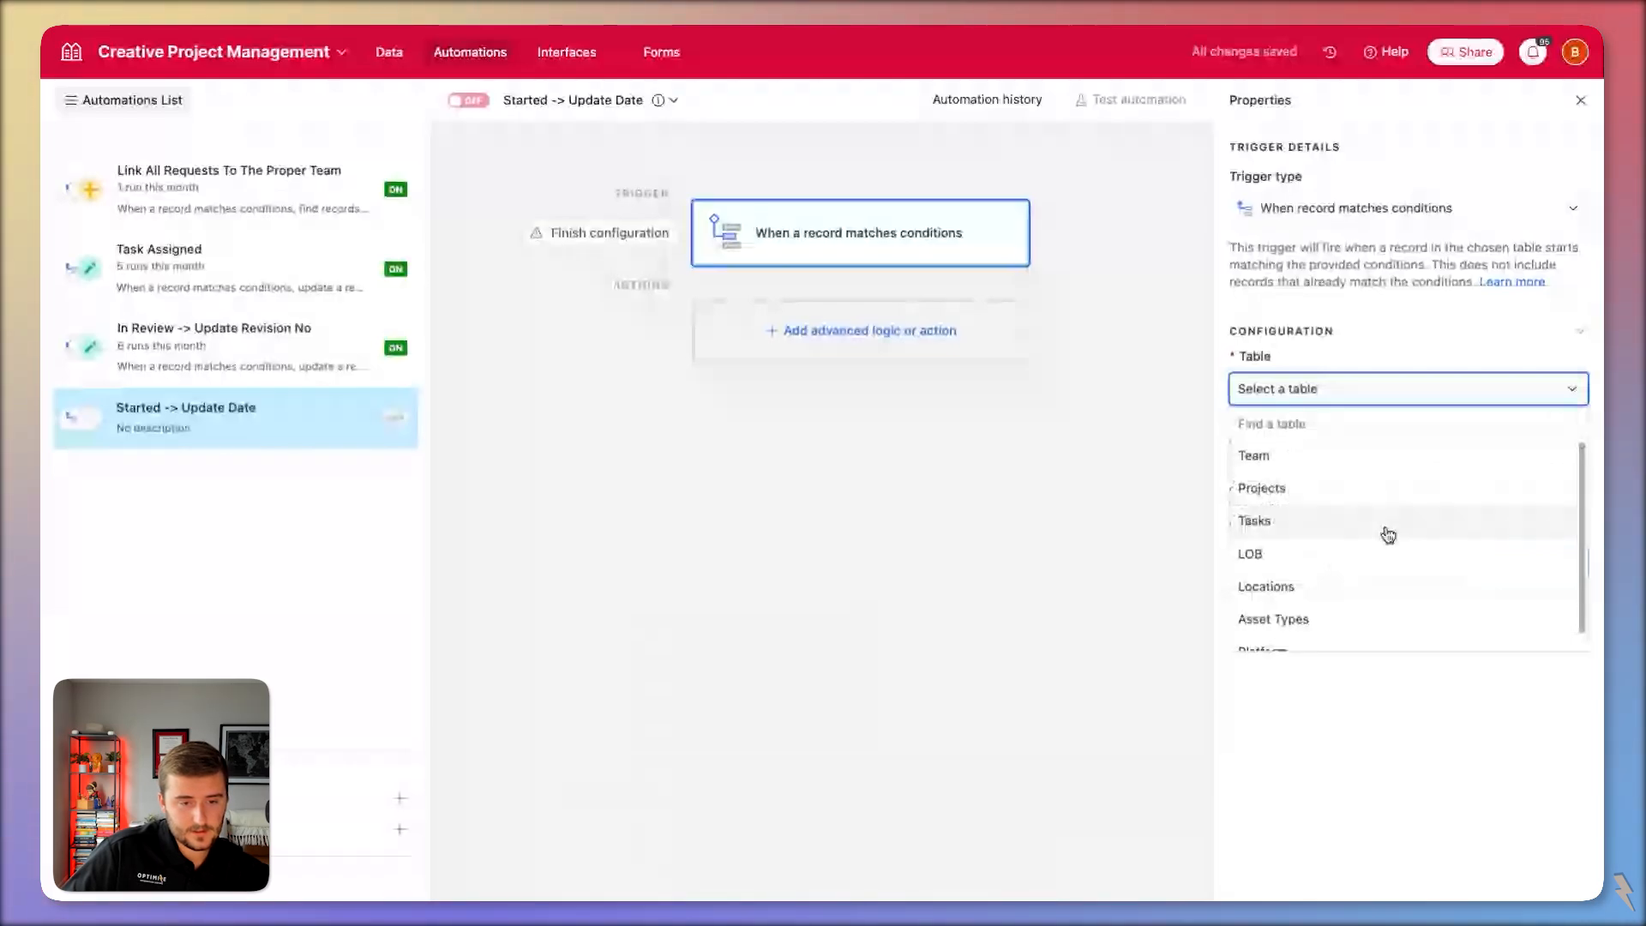
click(1388, 535)
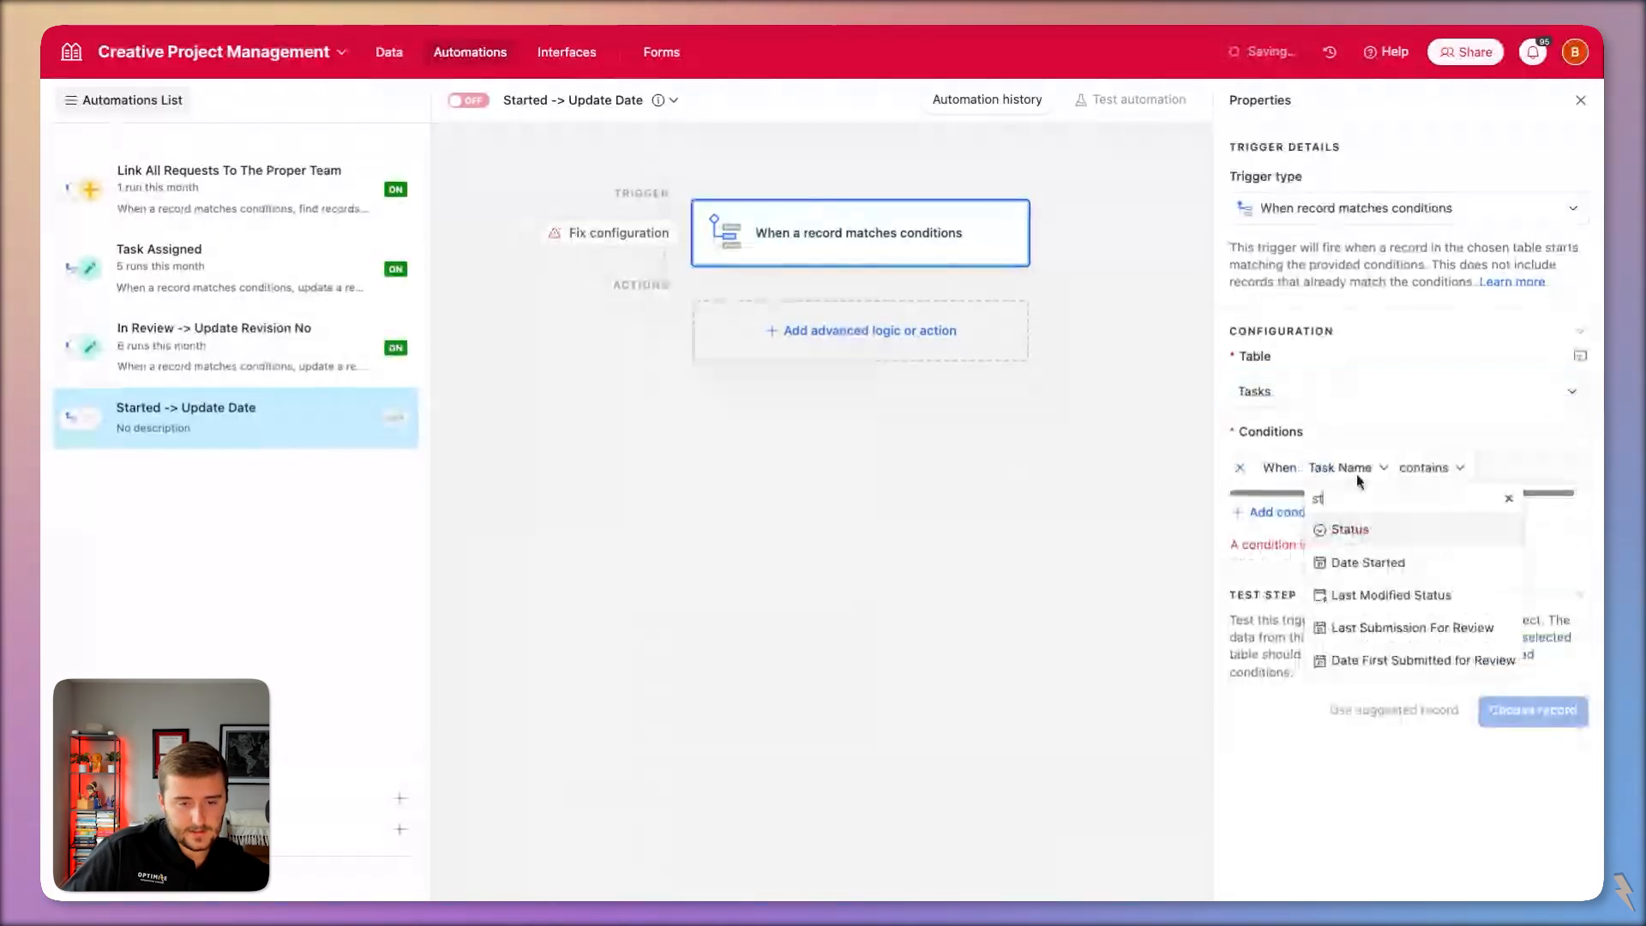
click(1354, 526)
click(1481, 468)
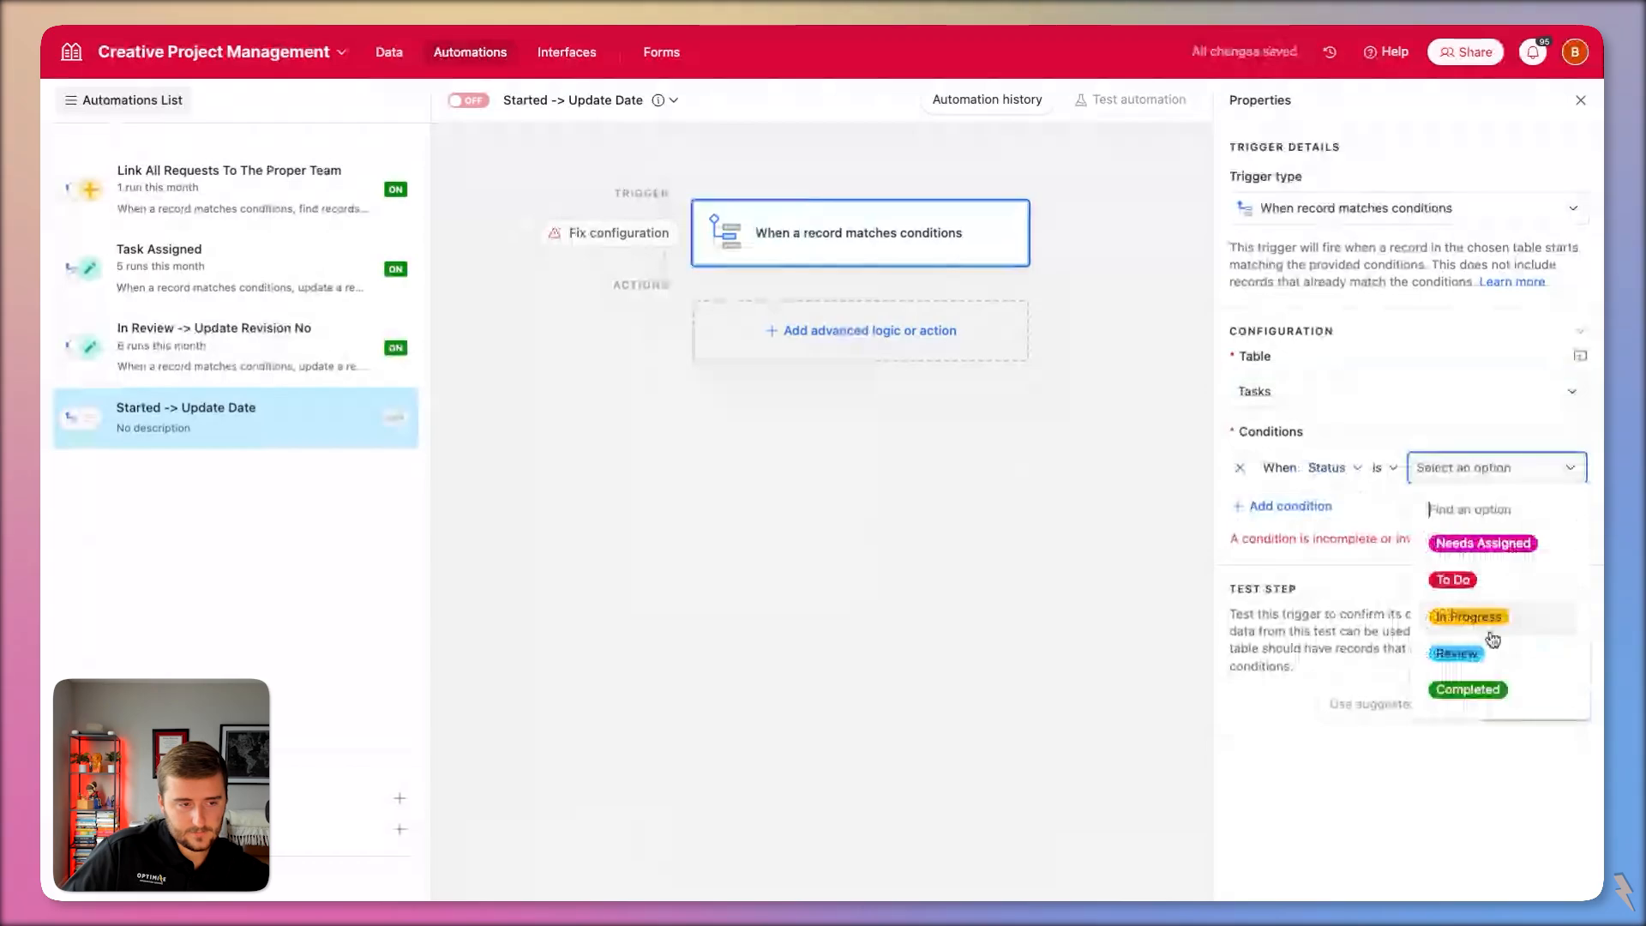
click(1475, 619)
Add an Update record action to the automation and set its table to Tasks.
click(862, 330)
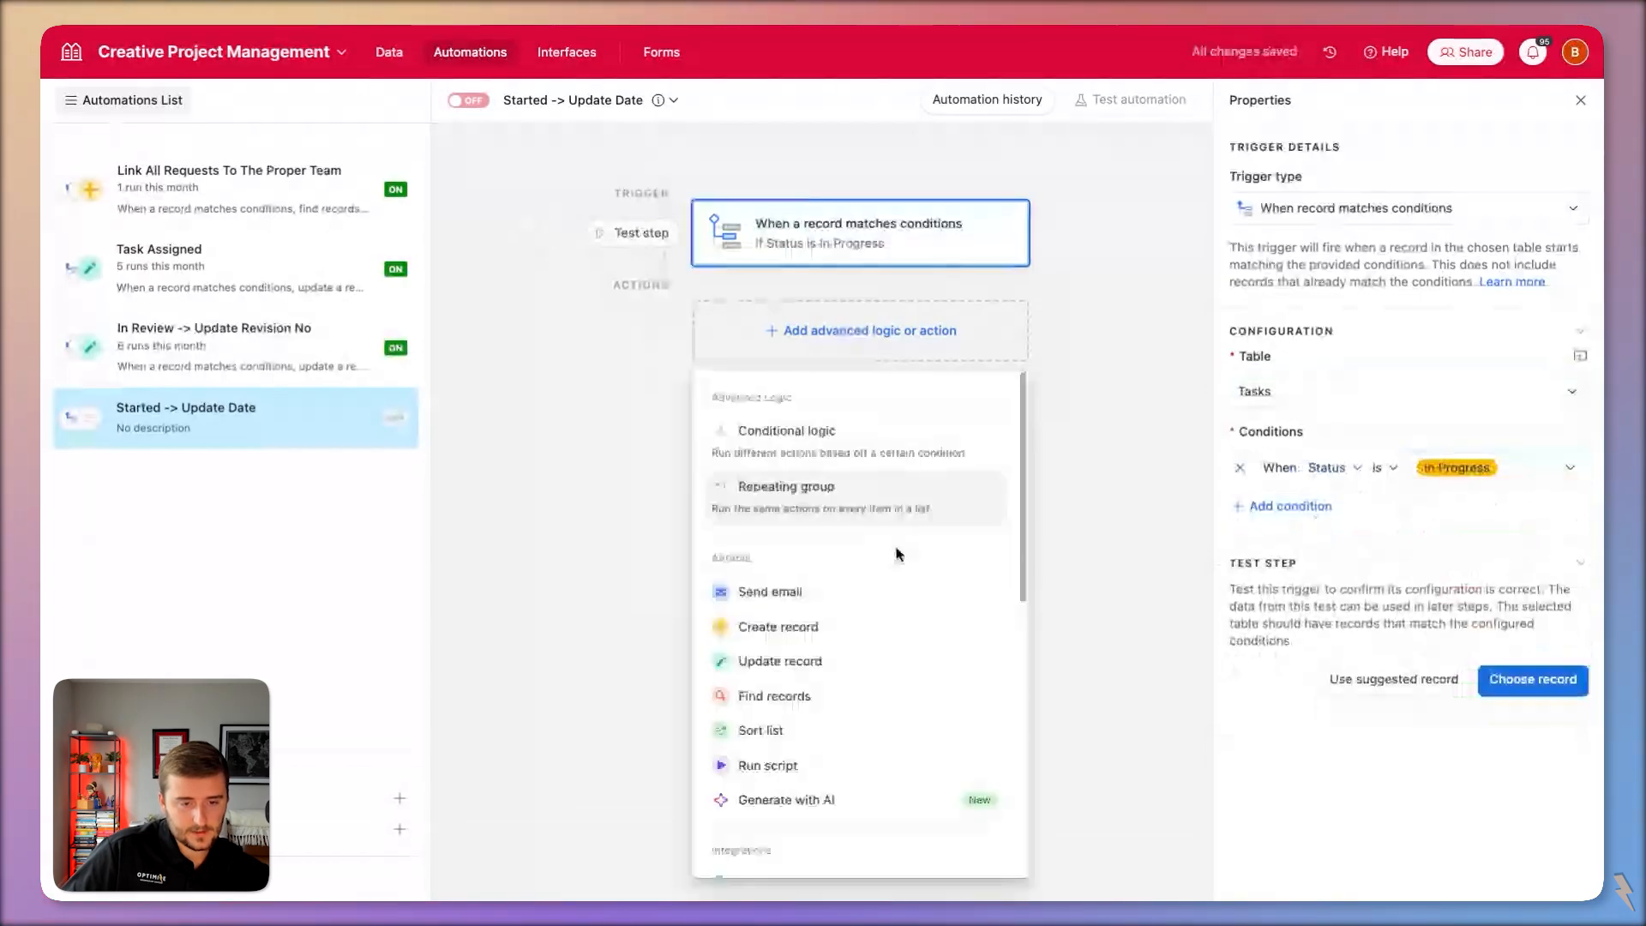
click(931, 666)
click(1374, 581)
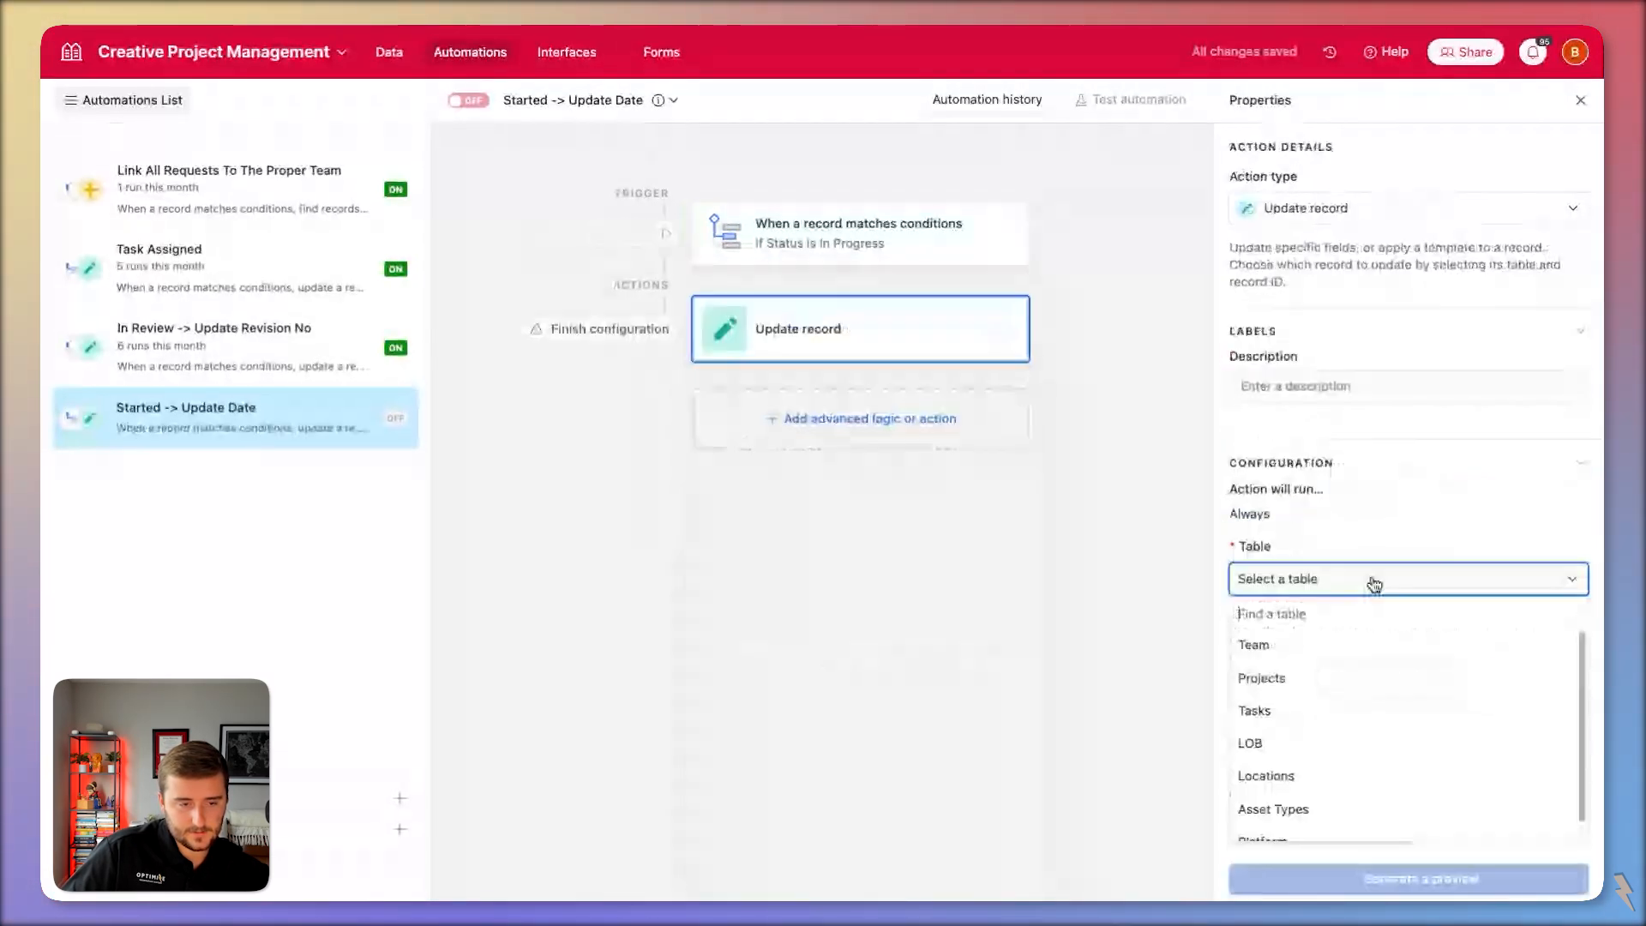
click(1337, 710)
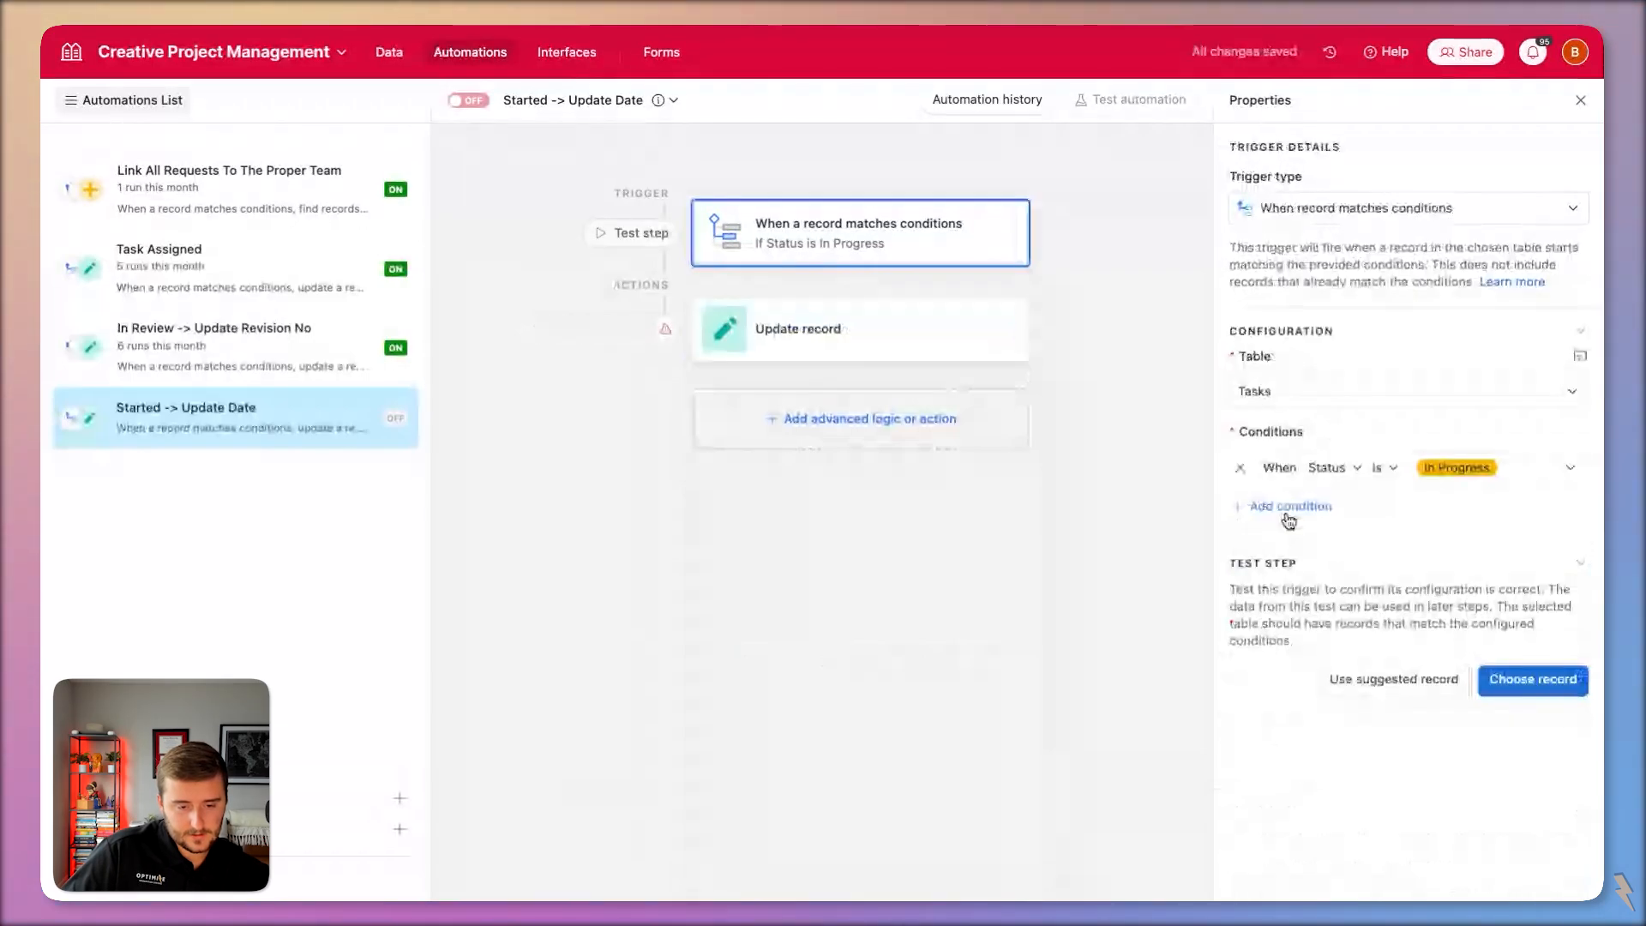
Add a second condition based on the Date Started field to the Started -> Update Date trigger.
click(1287, 511)
click(1344, 513)
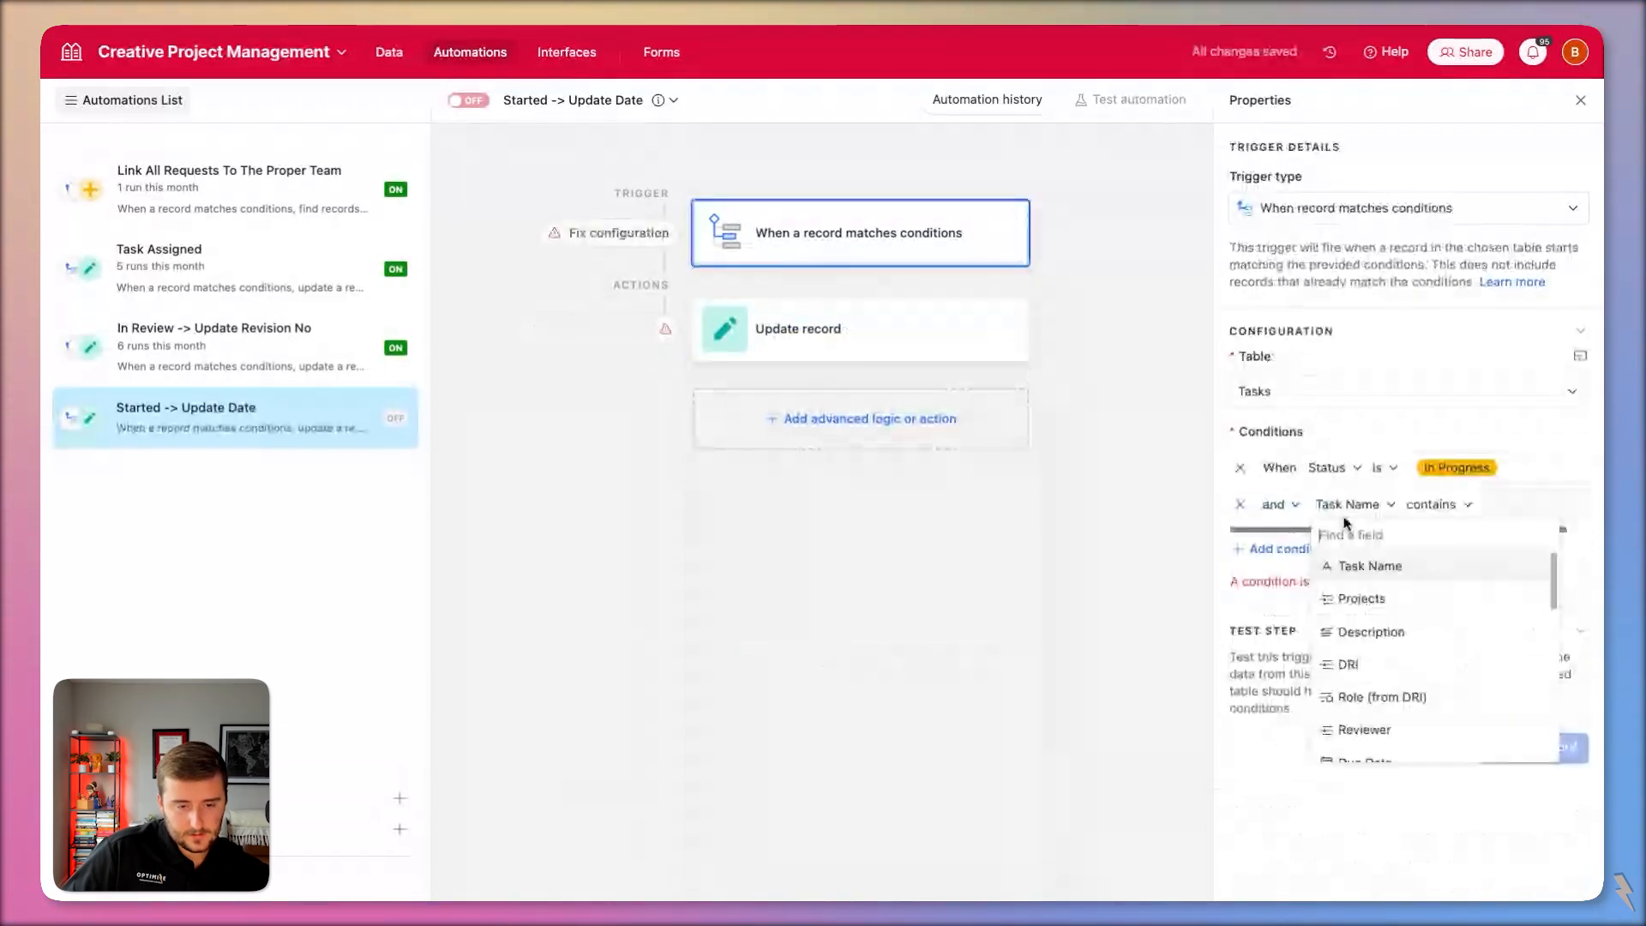
text(st)
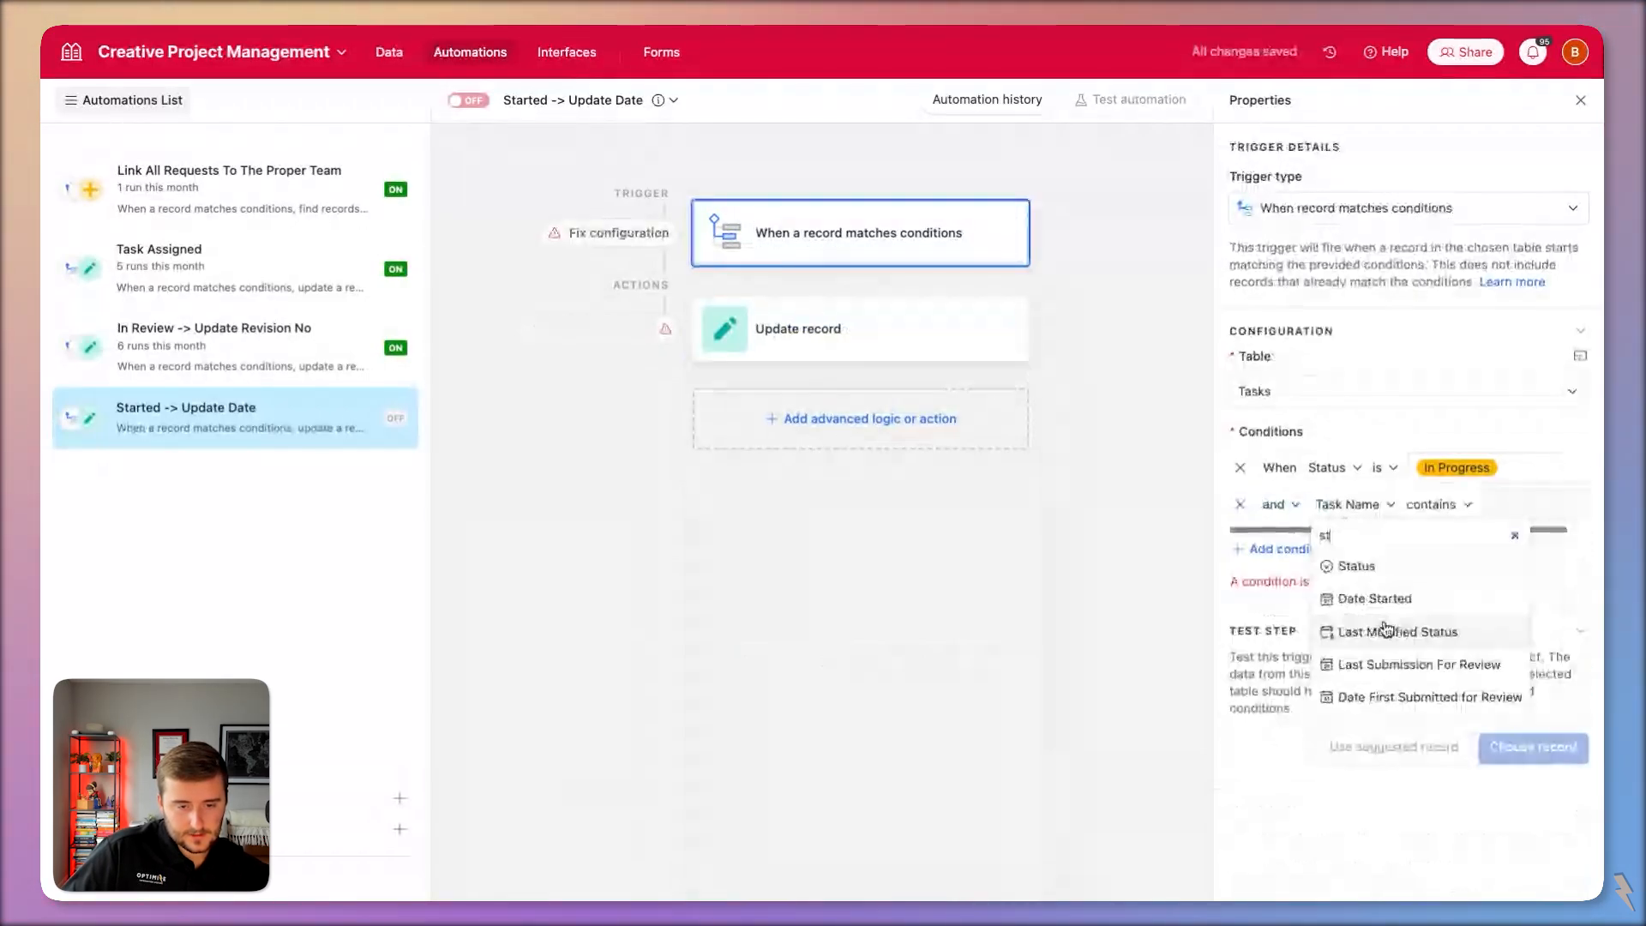
click(1374, 598)
Change the trigger's Status condition to is any of In Progress, Review and Completed.
click(1408, 504)
click(1426, 559)
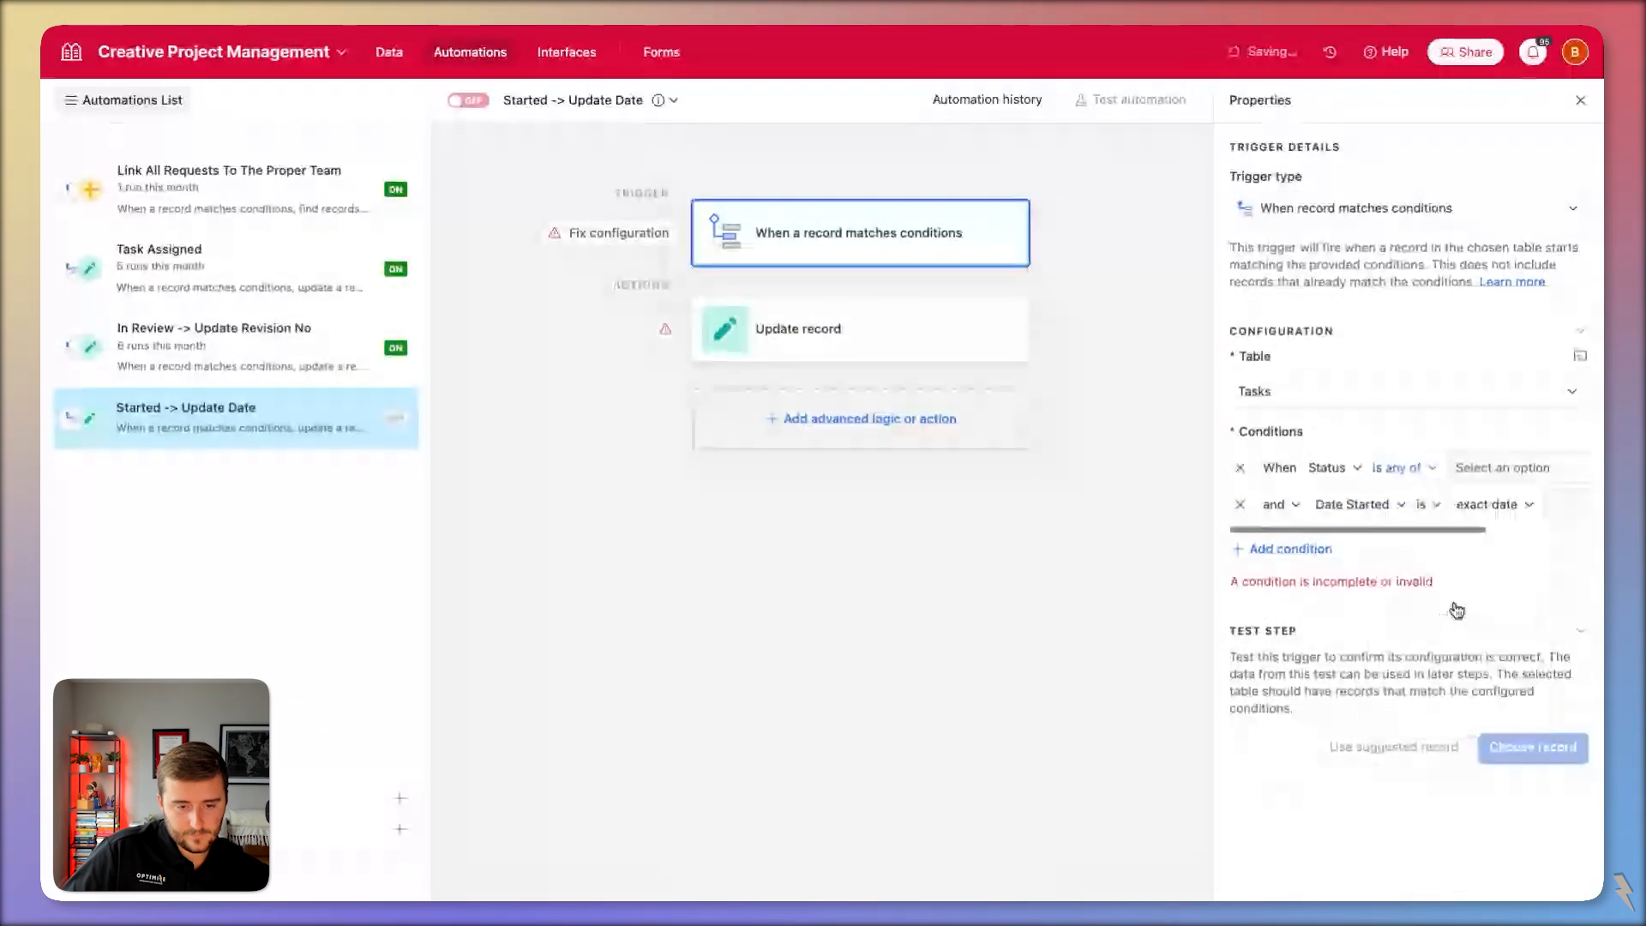
click(1501, 468)
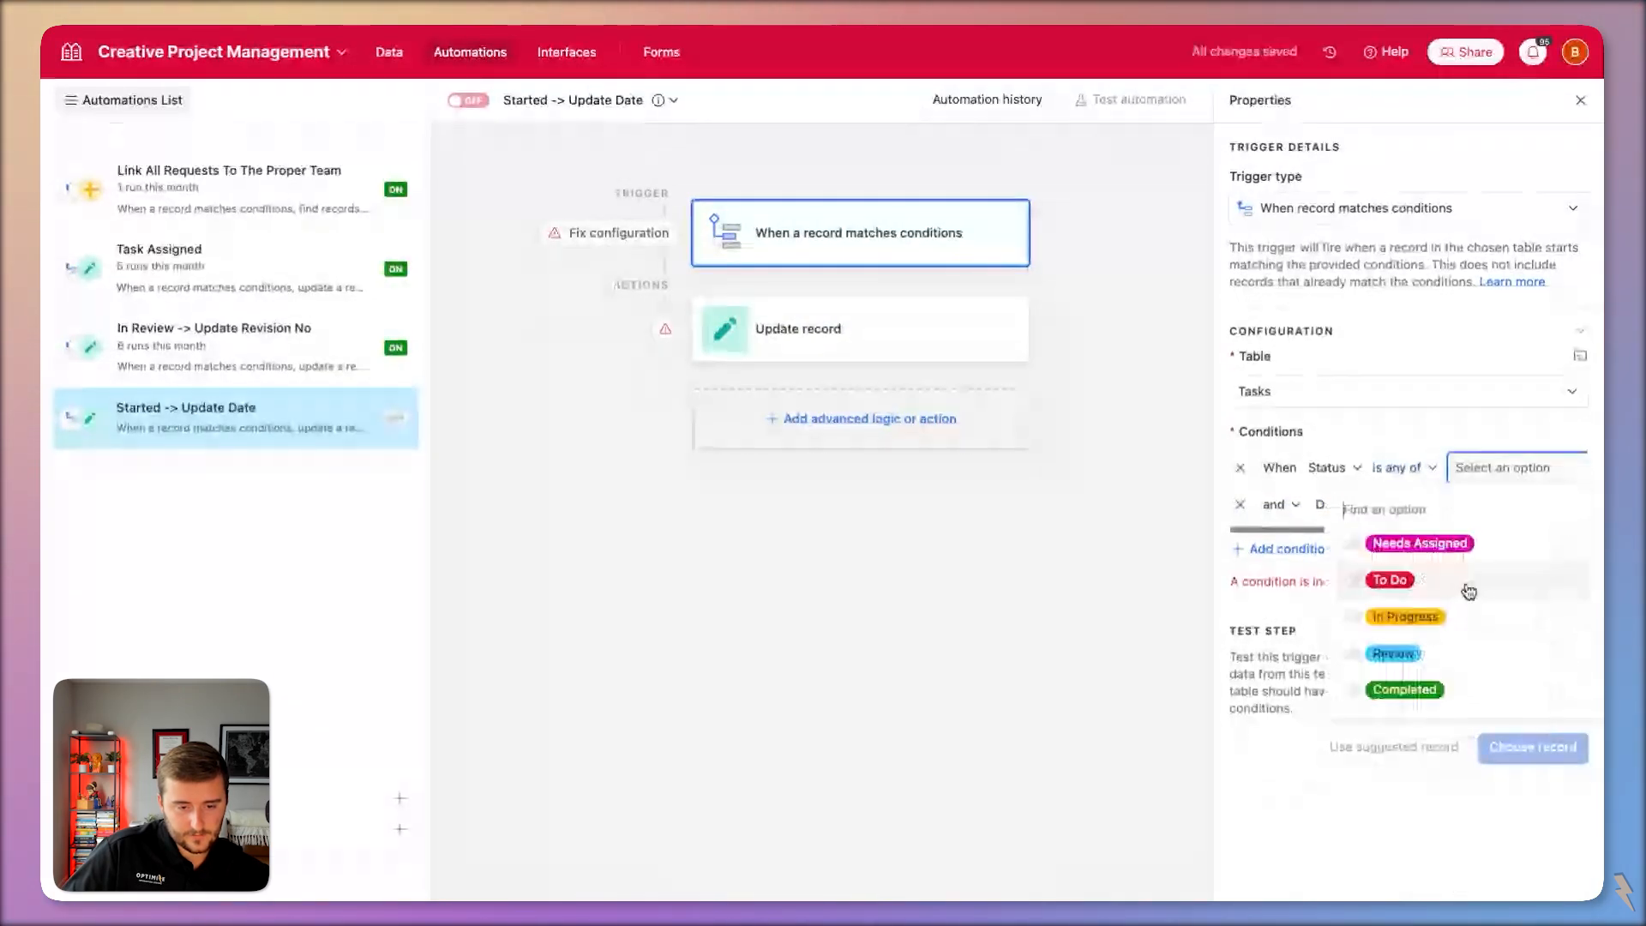
click(1476, 616)
click(1493, 653)
click(1504, 690)
click(1095, 511)
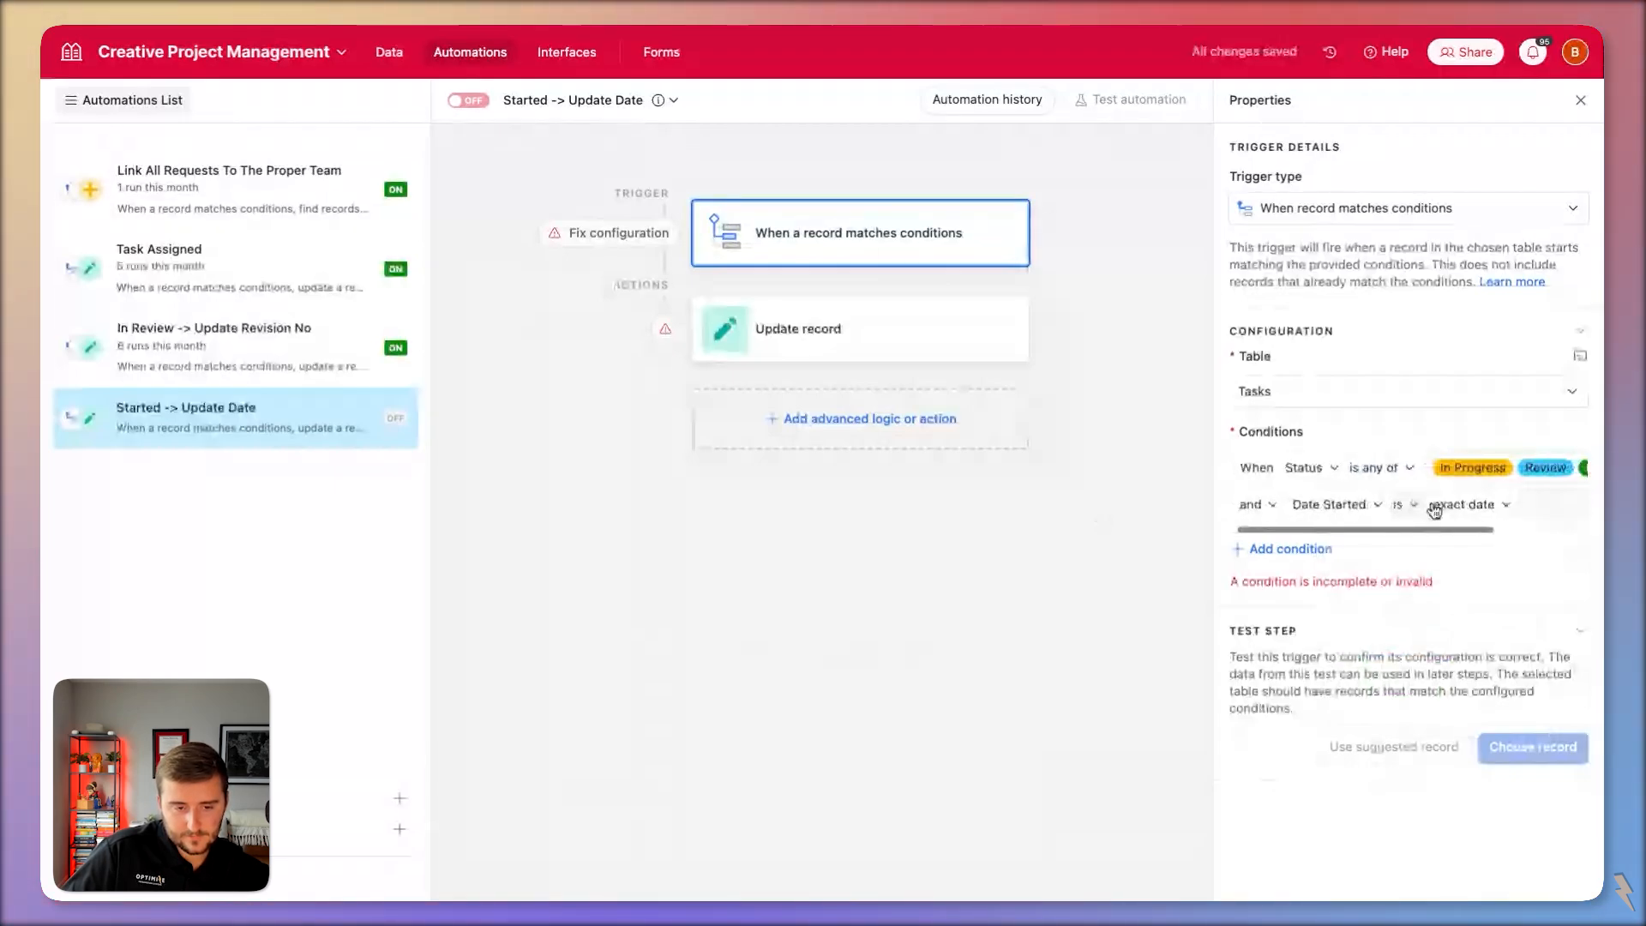
Set the trigger's Date Started condition to is empty.
scroll(1371, 508, right, 1)
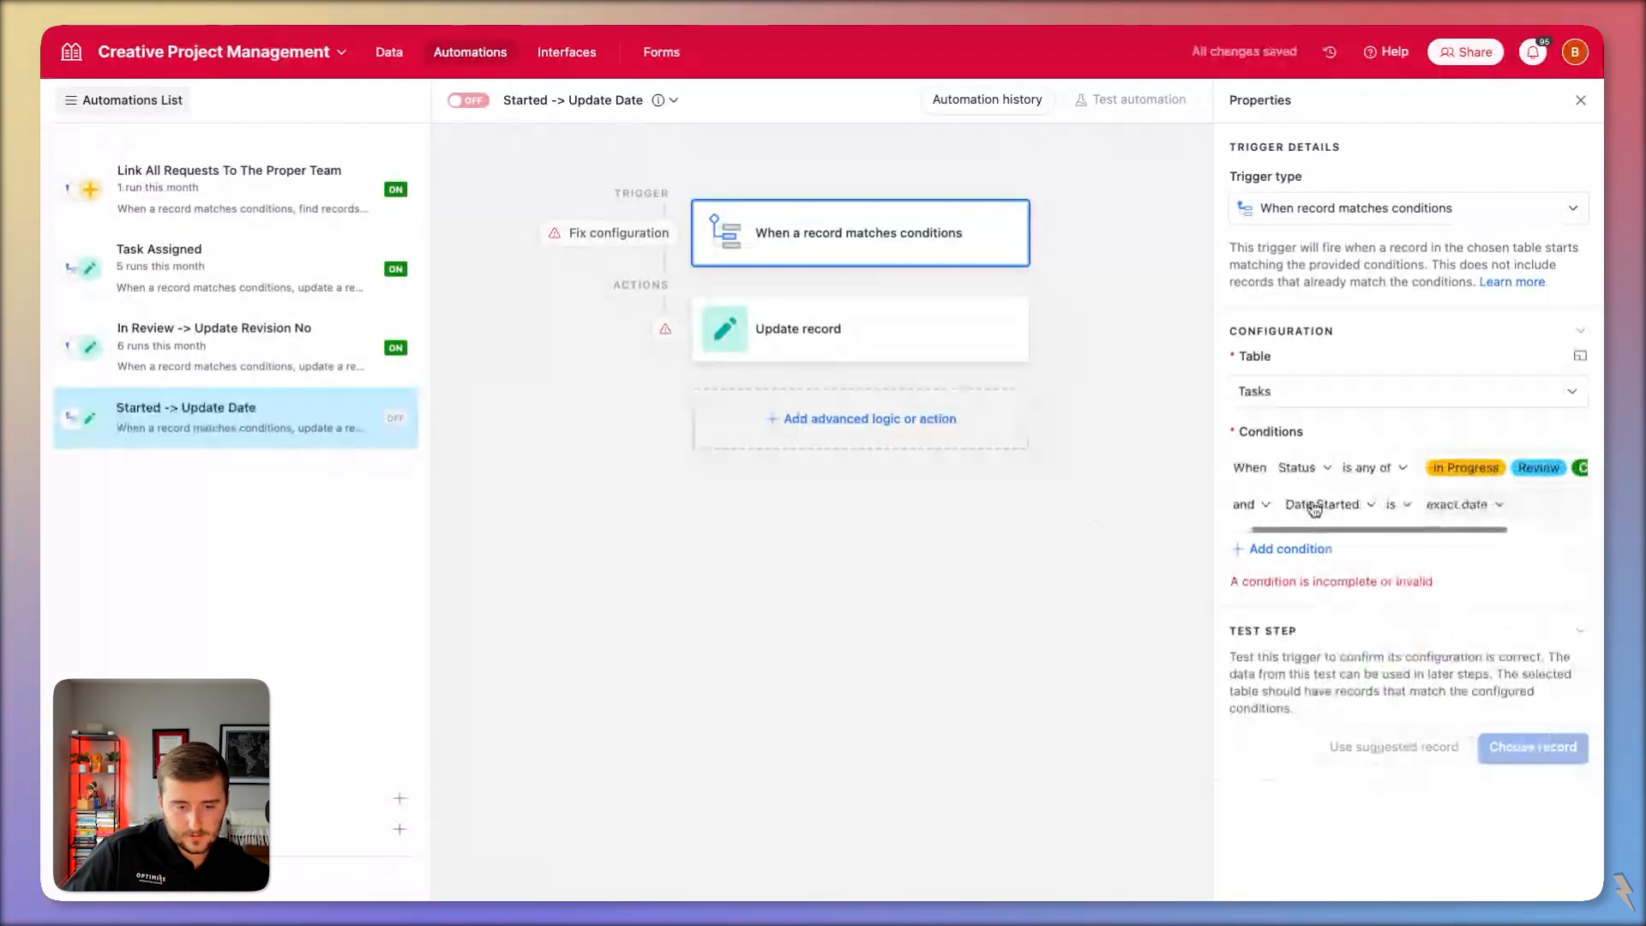
click(1393, 505)
scroll(1447, 697, down, 2)
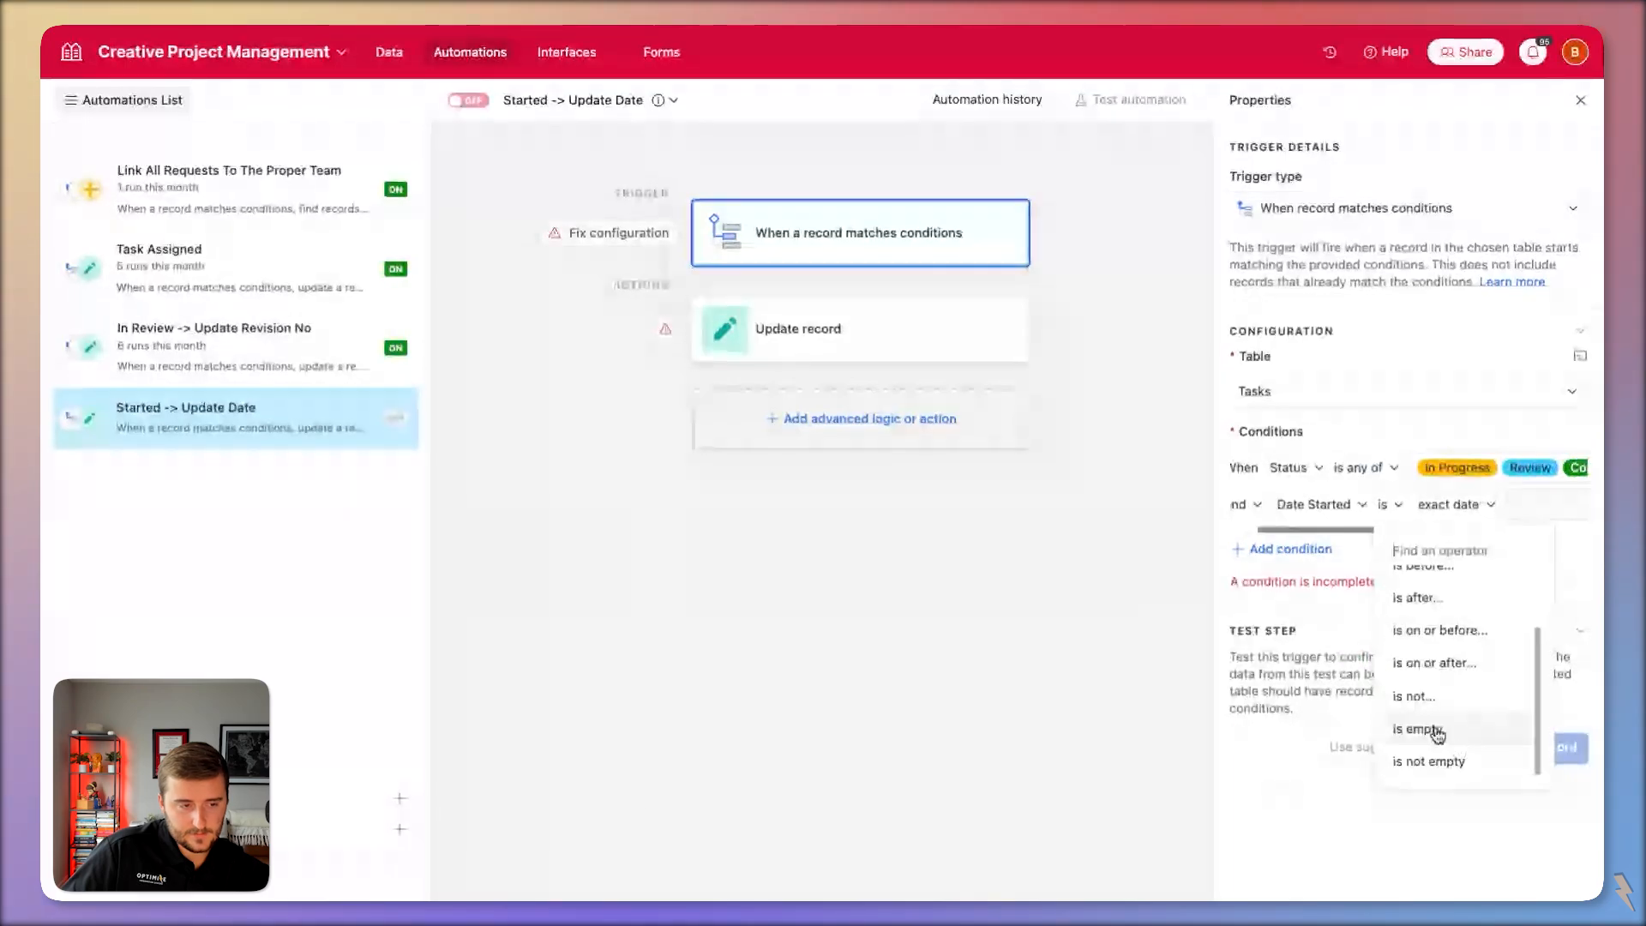
click(1437, 730)
Set the Update record action's Record ID to the Airtable record ID from the trigger.
click(857, 327)
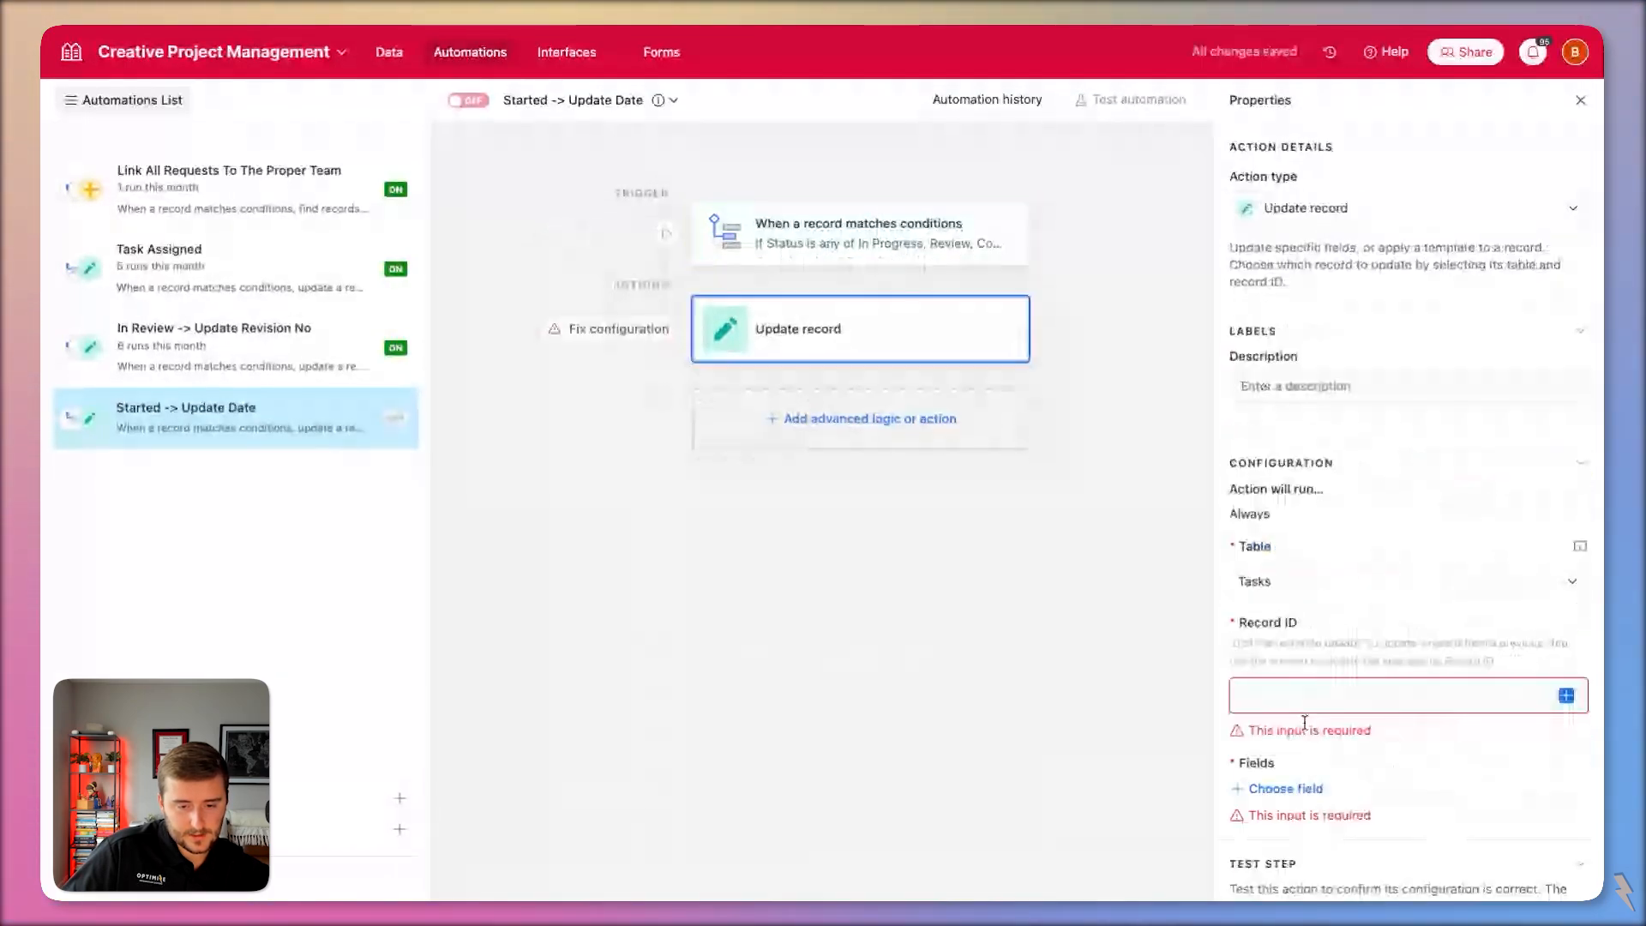
click(1567, 696)
click(1370, 738)
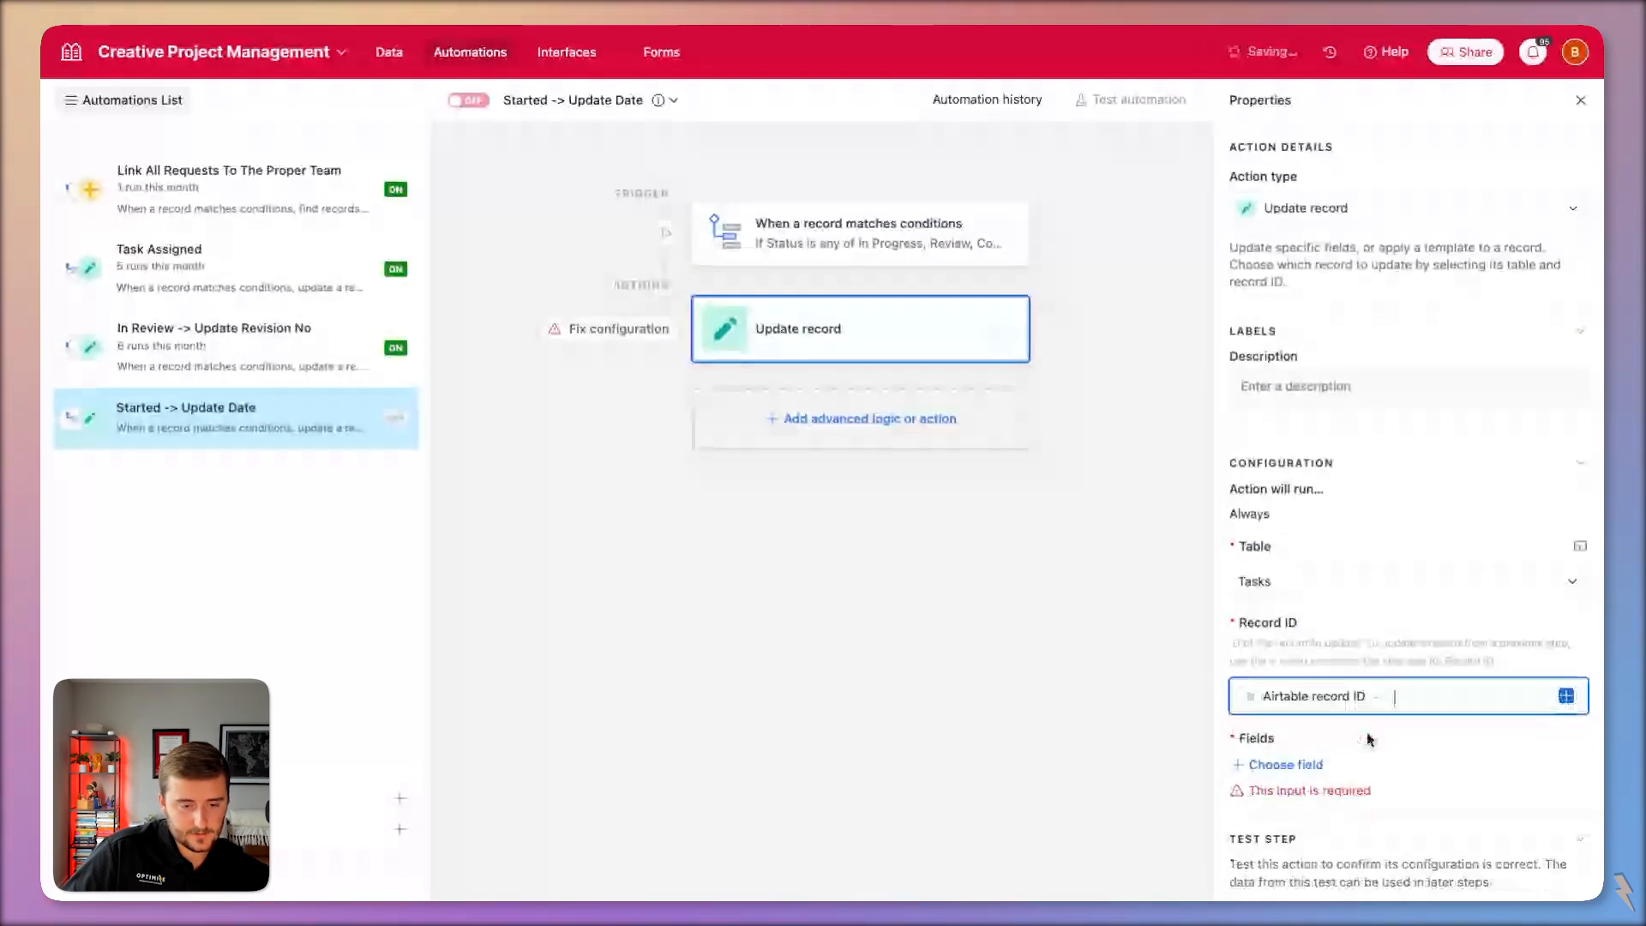
Have the Update record action fill Date Started with the trigger record's Last Modified Status value.
click(1302, 763)
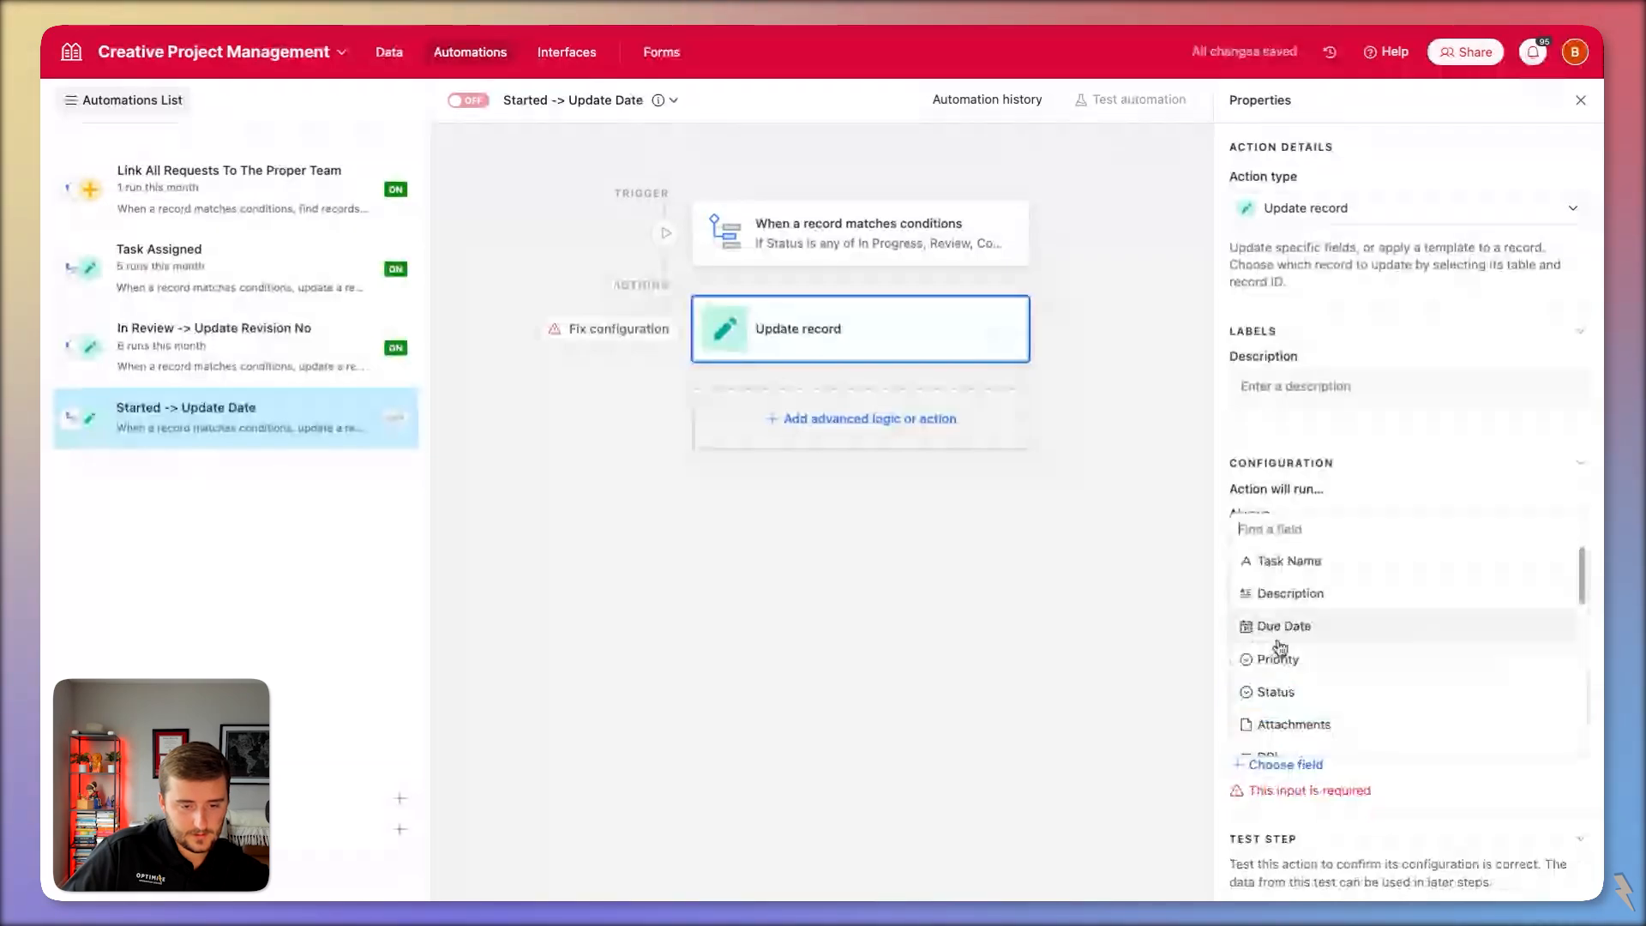
scroll(1279, 634, down, 5)
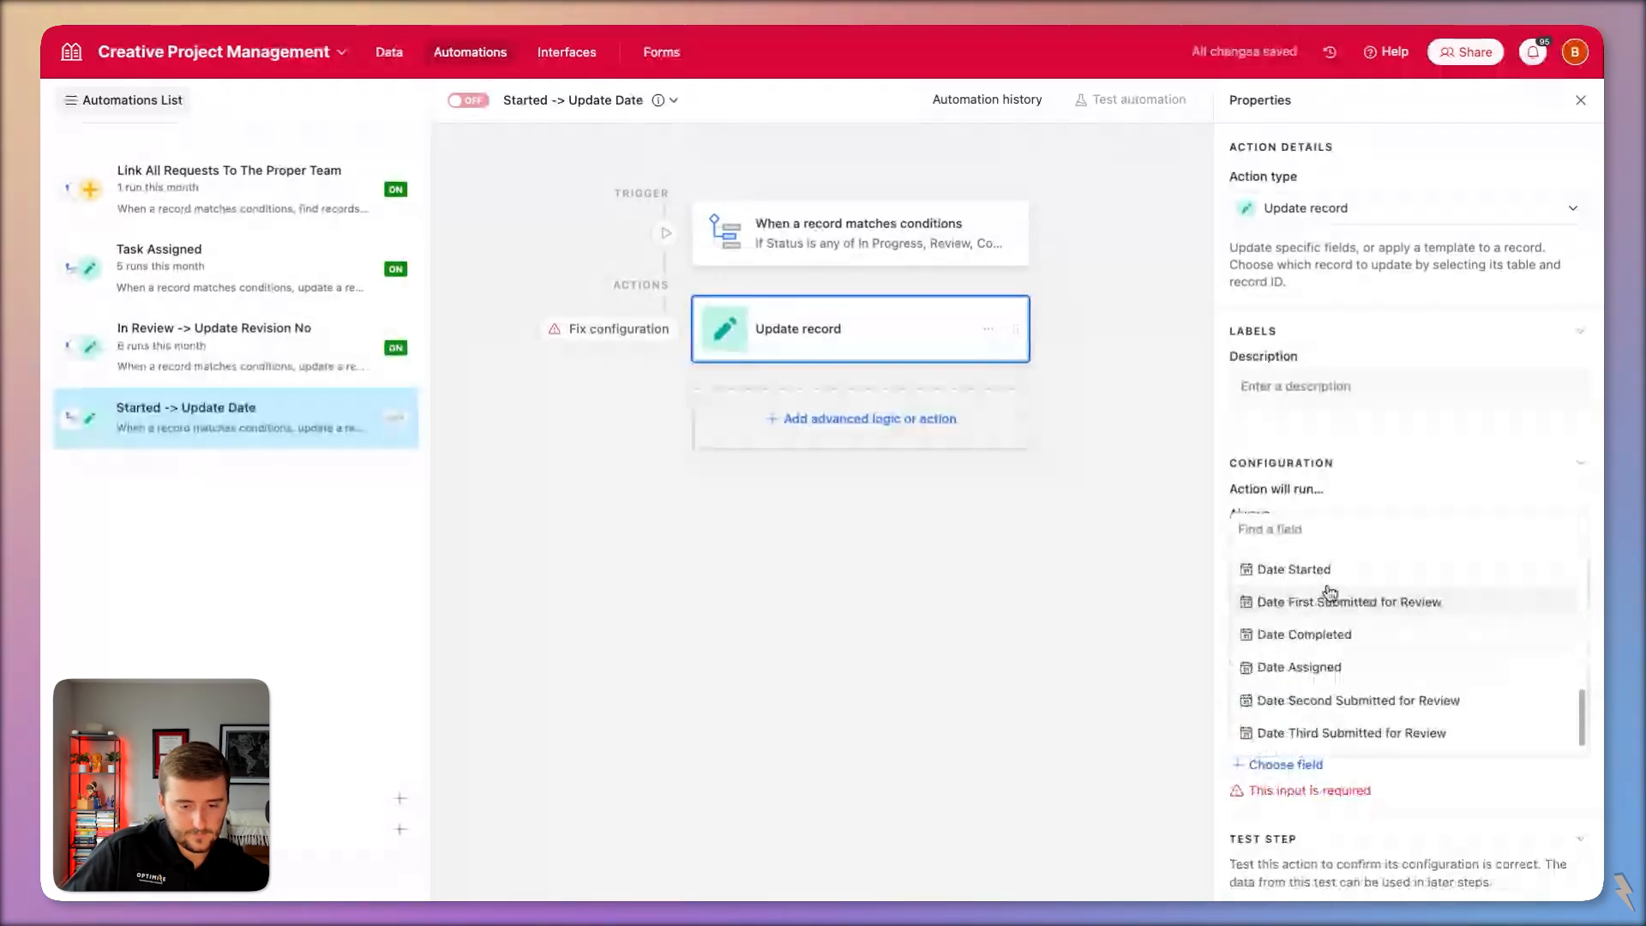
click(1278, 571)
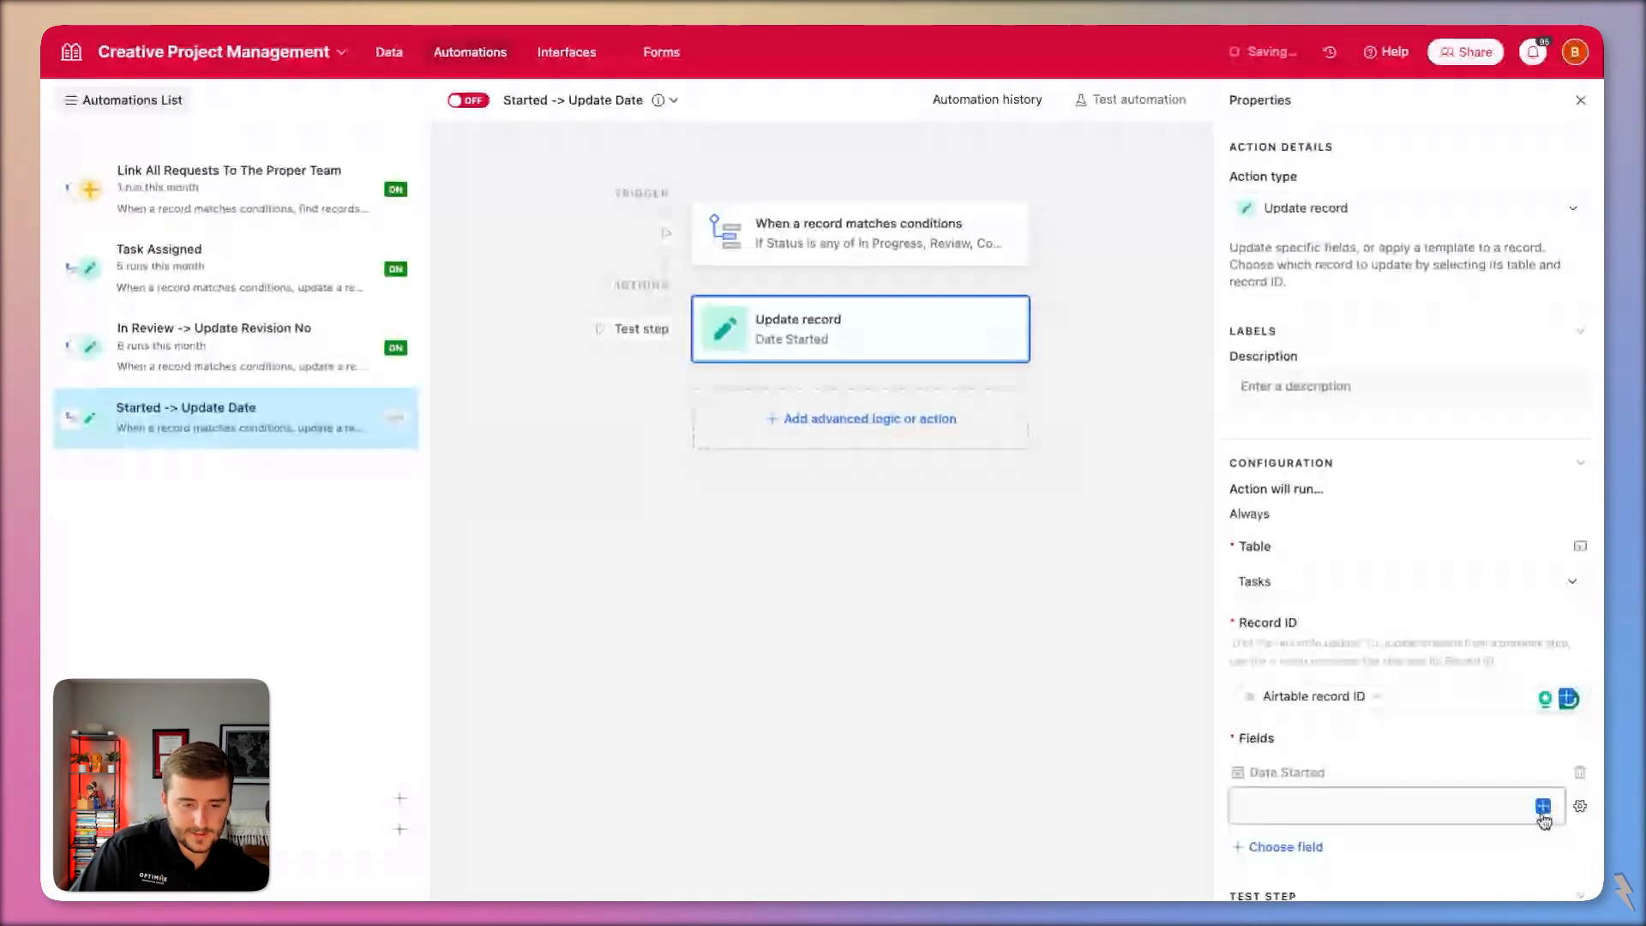
click(1548, 812)
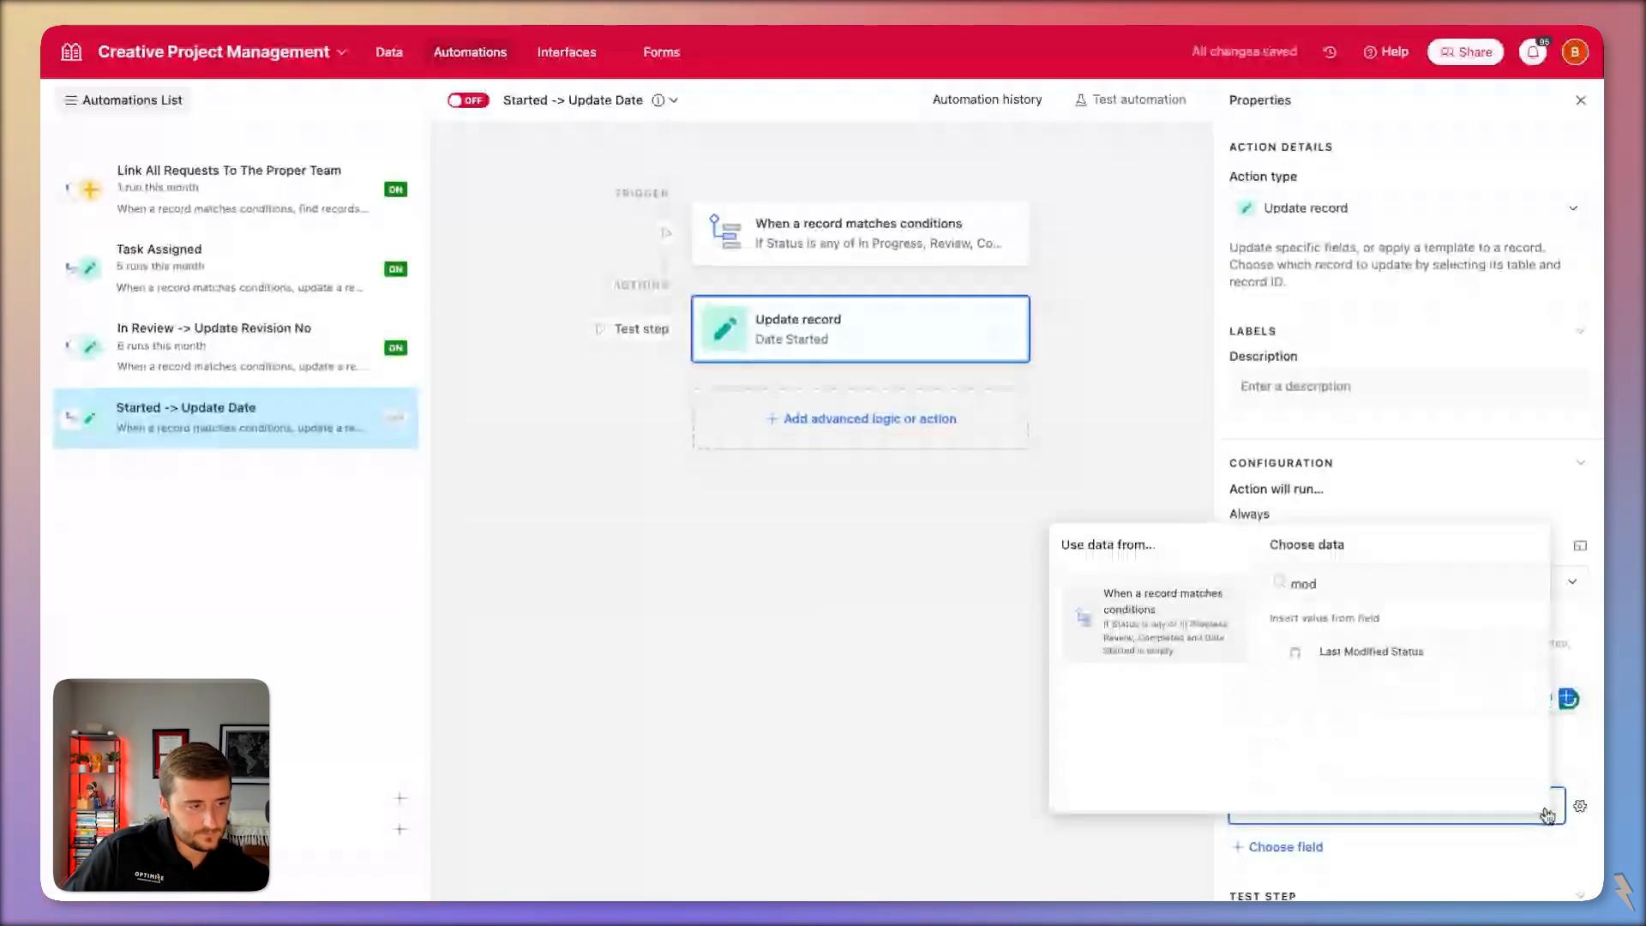
click(1398, 654)
Duplicate the Started -> Update Date automation and rename the copy "Completed -> Update Date".
click(389, 417)
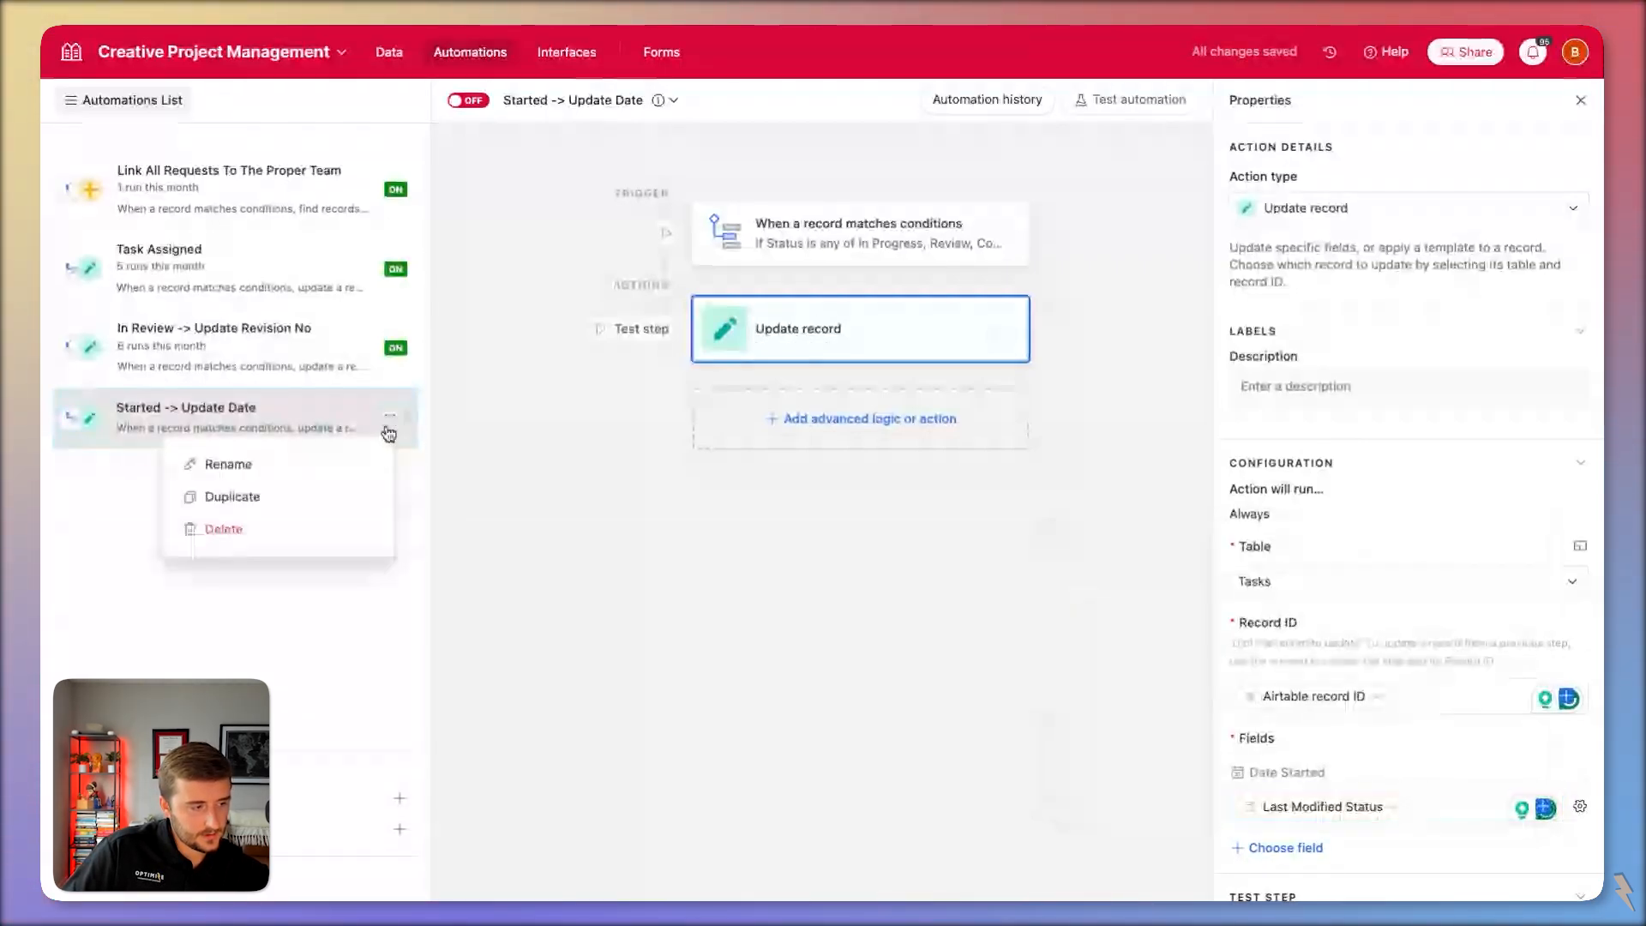
click(334, 507)
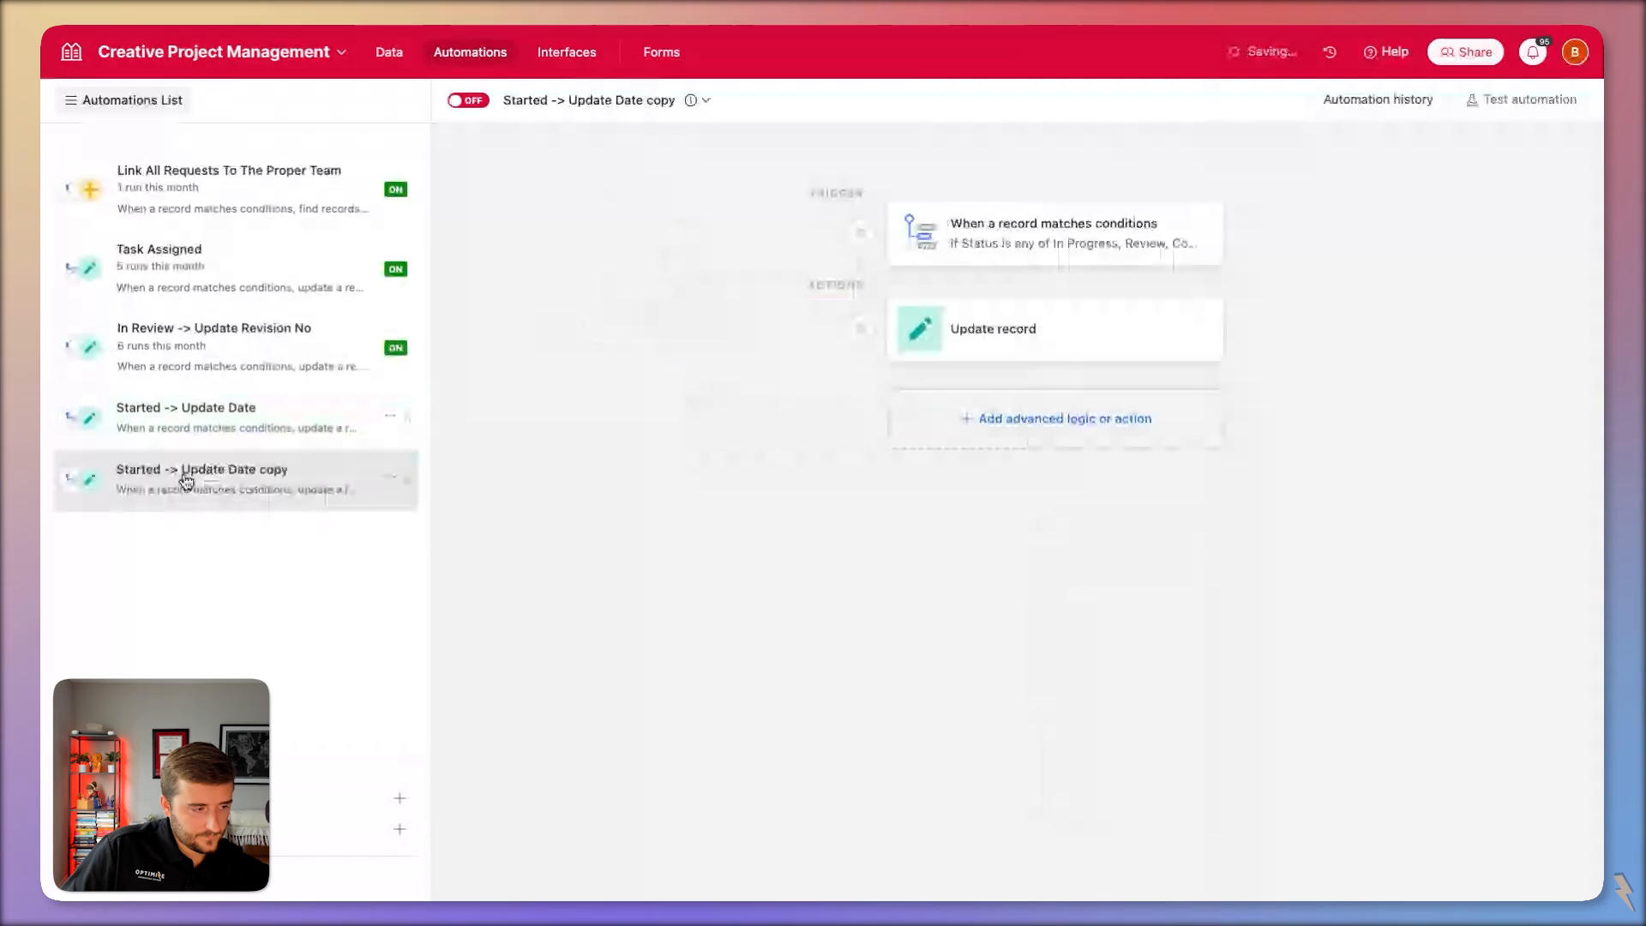
double_click(135, 477)
double_click(136, 477)
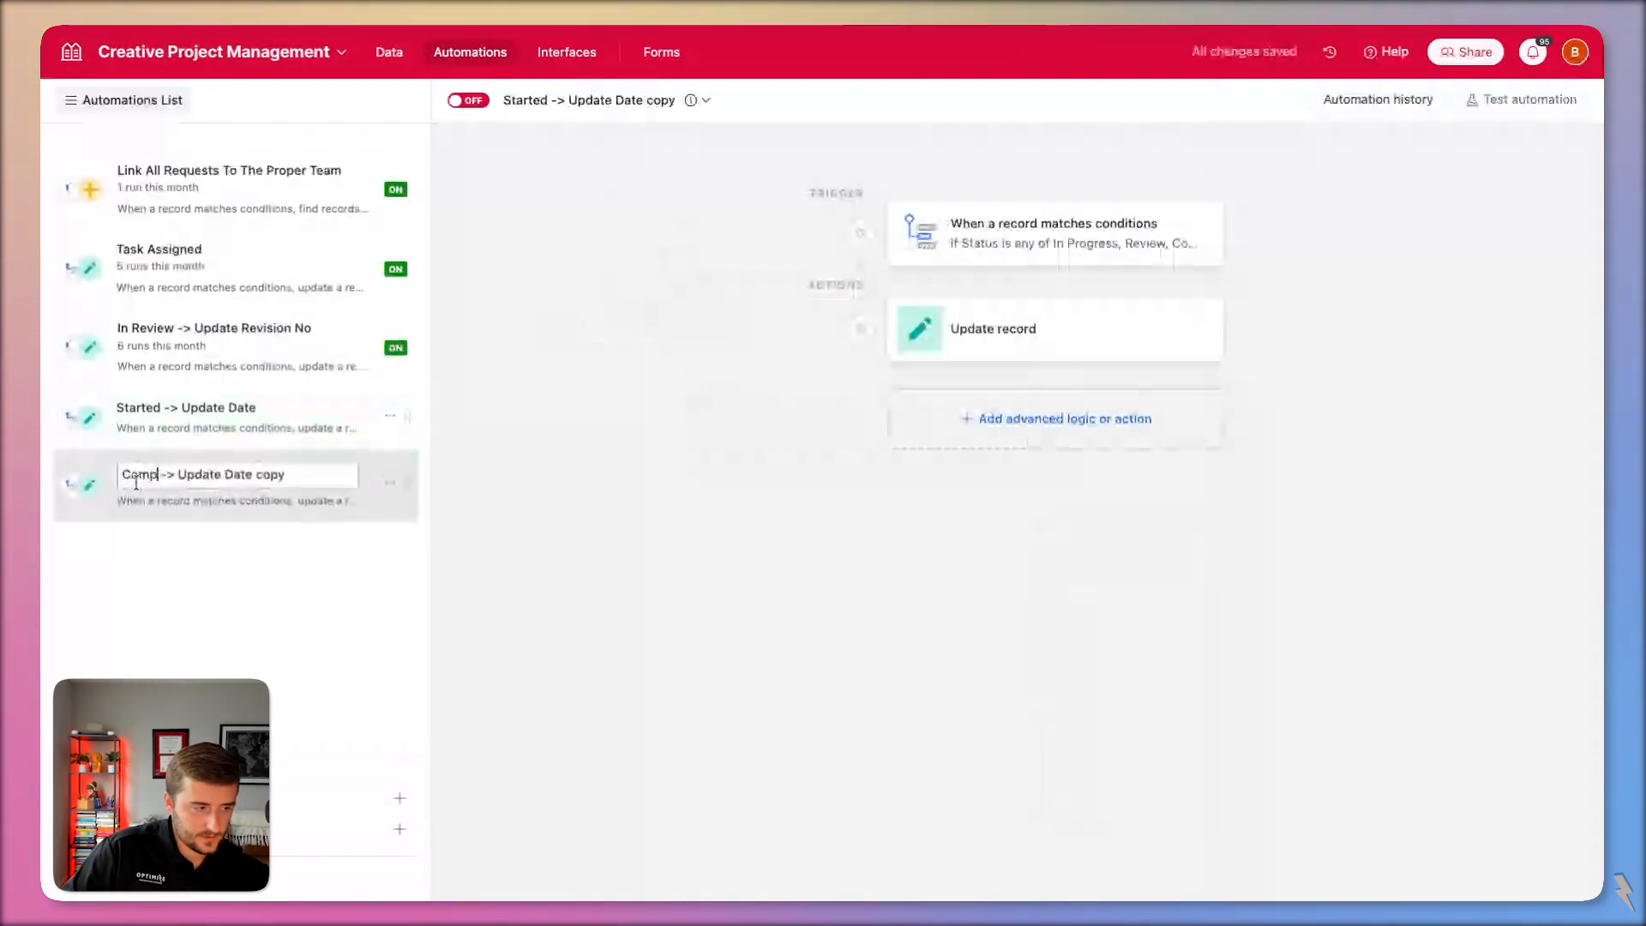
text(Completed)
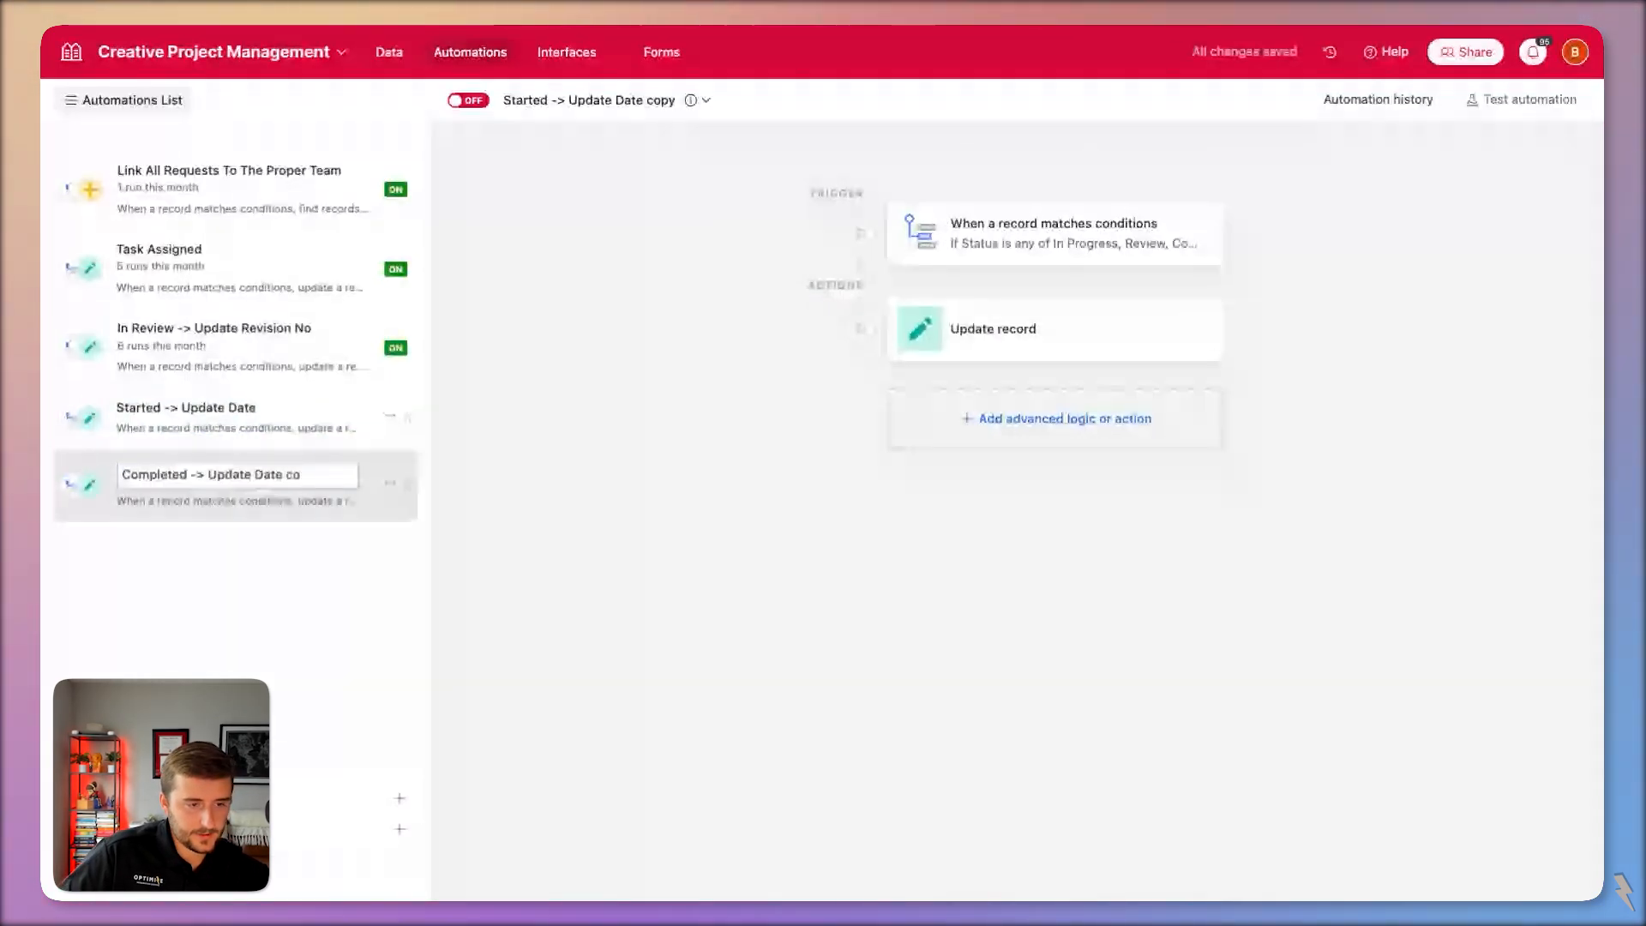
key(End)
key(BackSpace)
key(BackSpace)
key(BackSpace)
key(BackSpace)
key(BackSpace)
key(Return)
Remove In Progress and Review from the copied trigger's Status condition, keeping only Completed.
click(1062, 346)
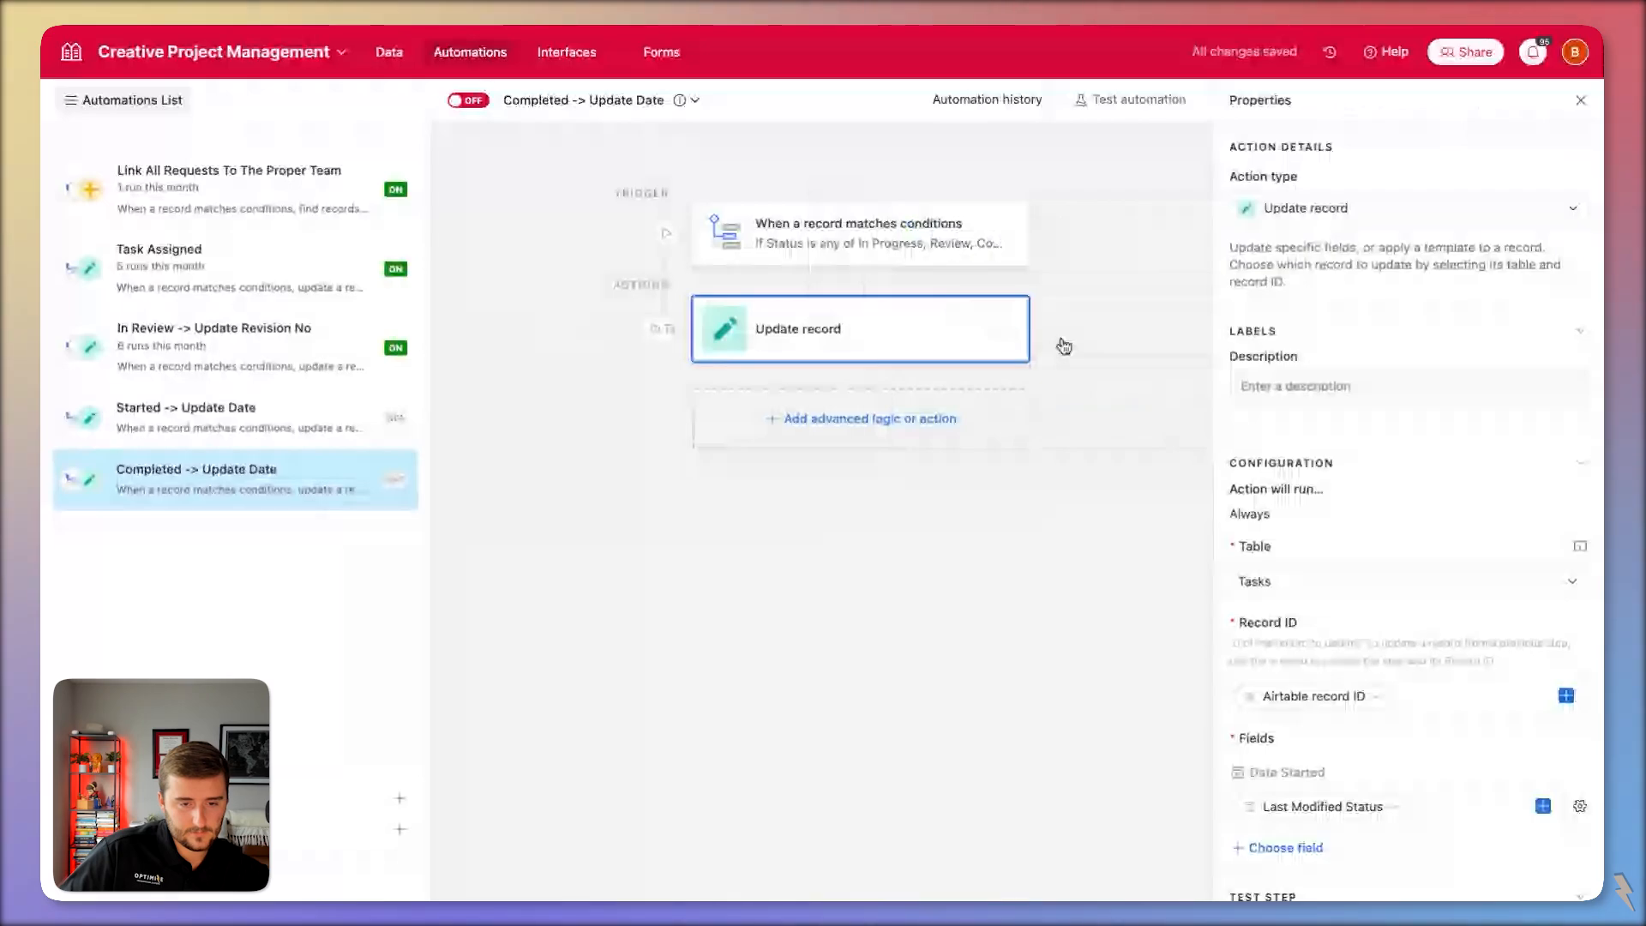
click(978, 242)
click(1513, 469)
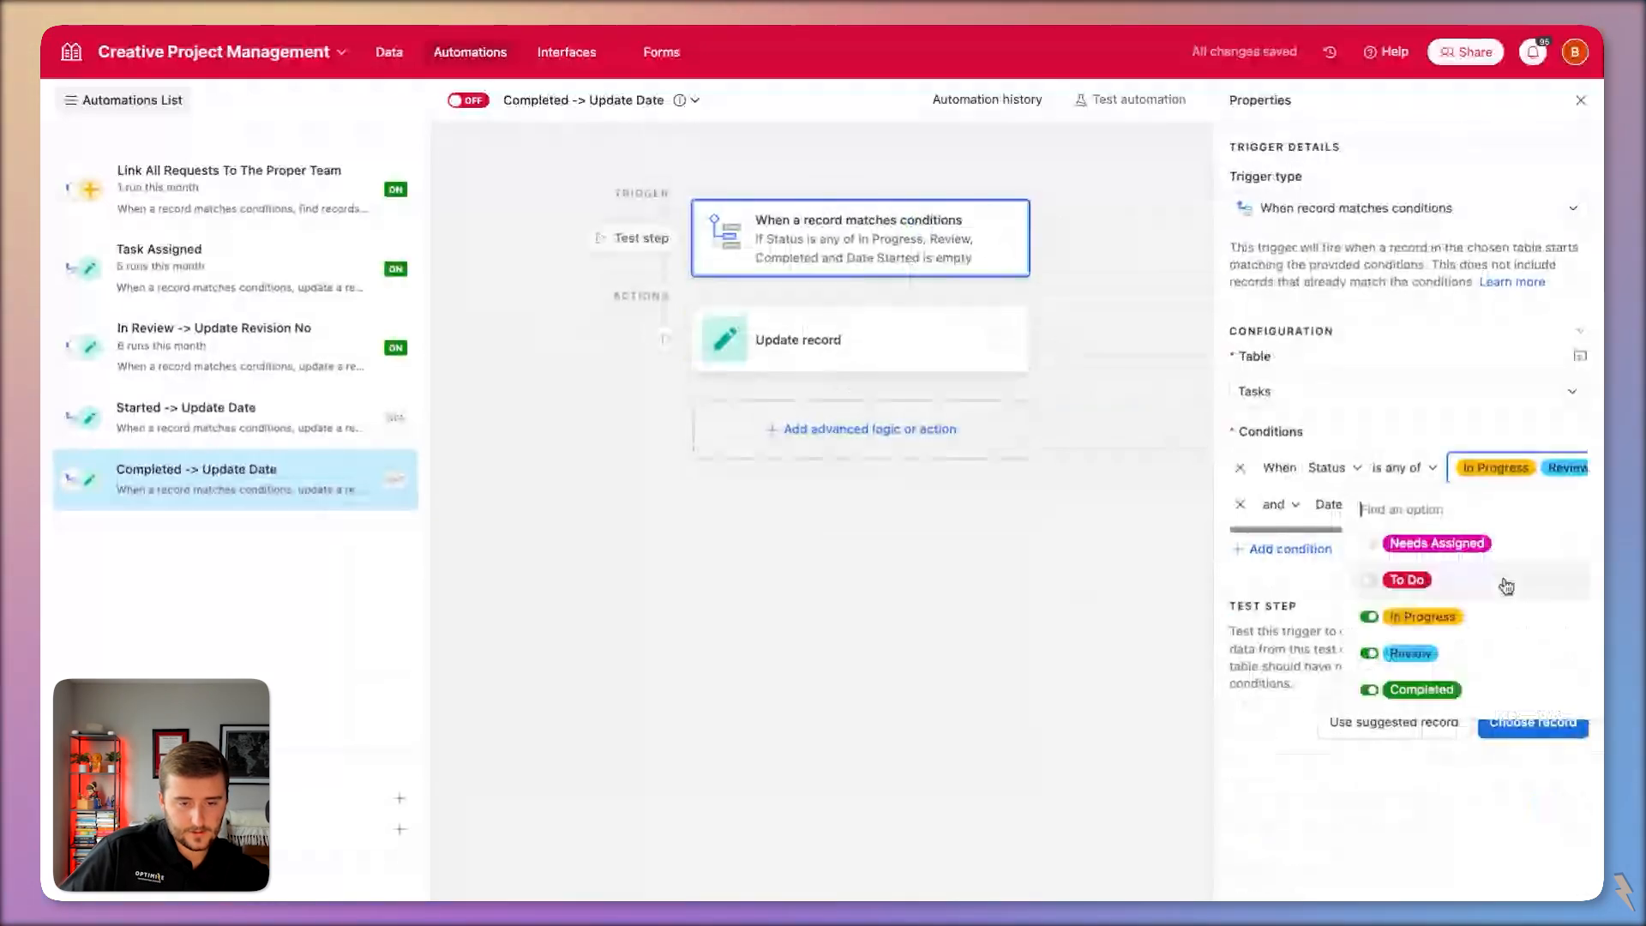
click(1511, 617)
click(1517, 658)
key(Escape)
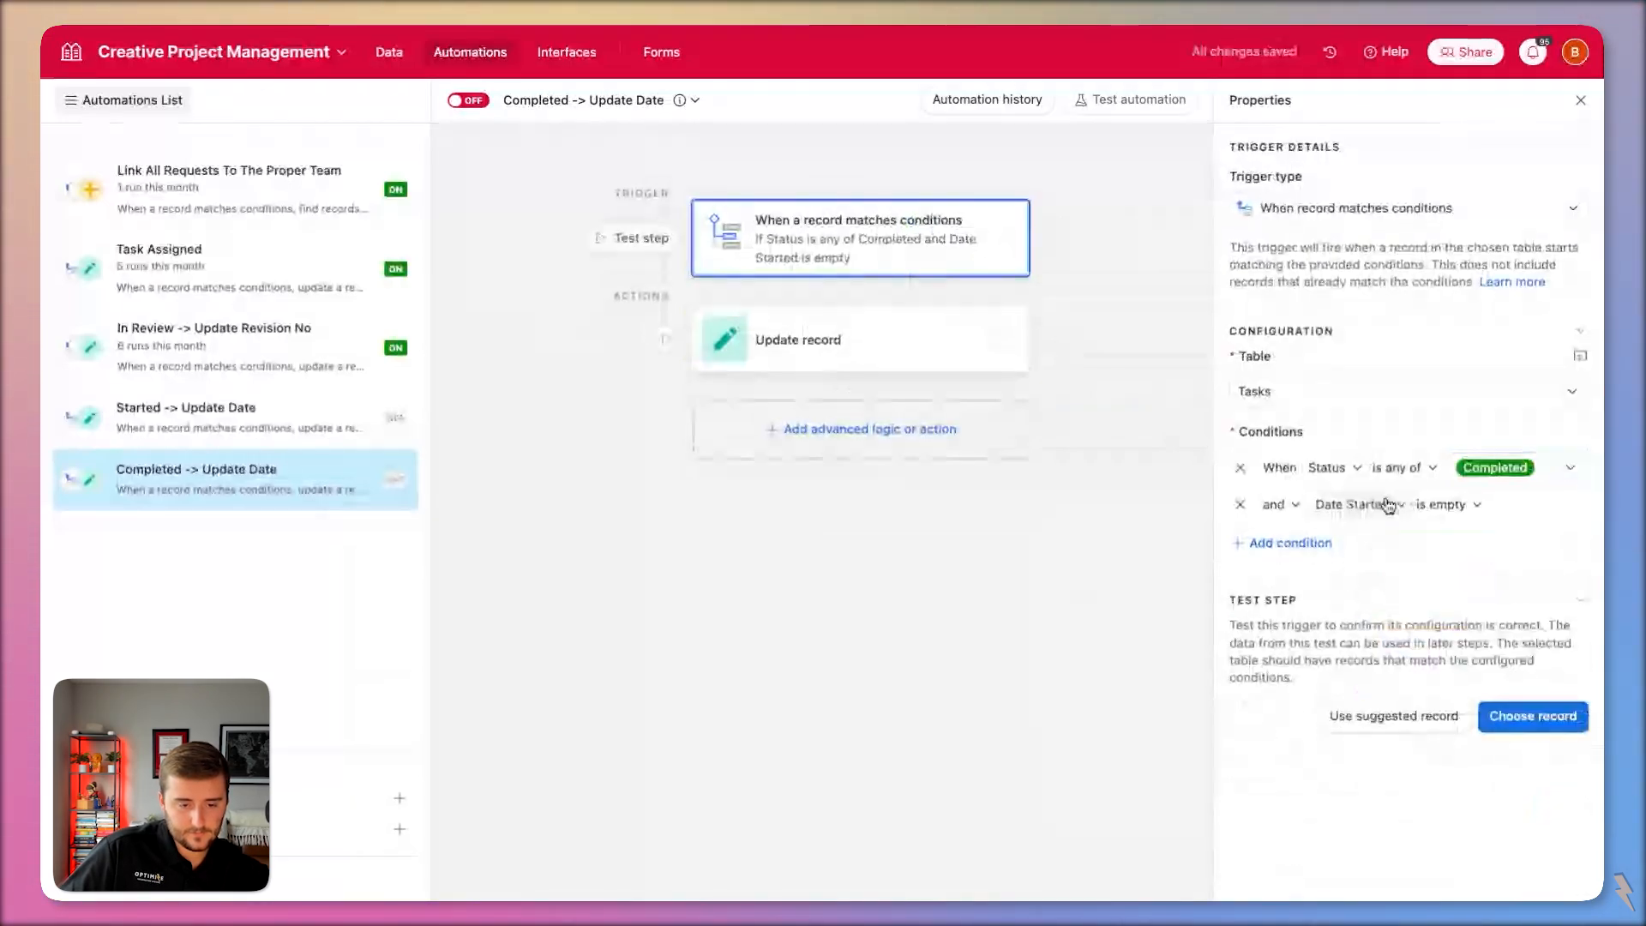
Switch the trigger's is-empty condition from Date Started to the Date Completed field.
click(1388, 505)
text(dat)
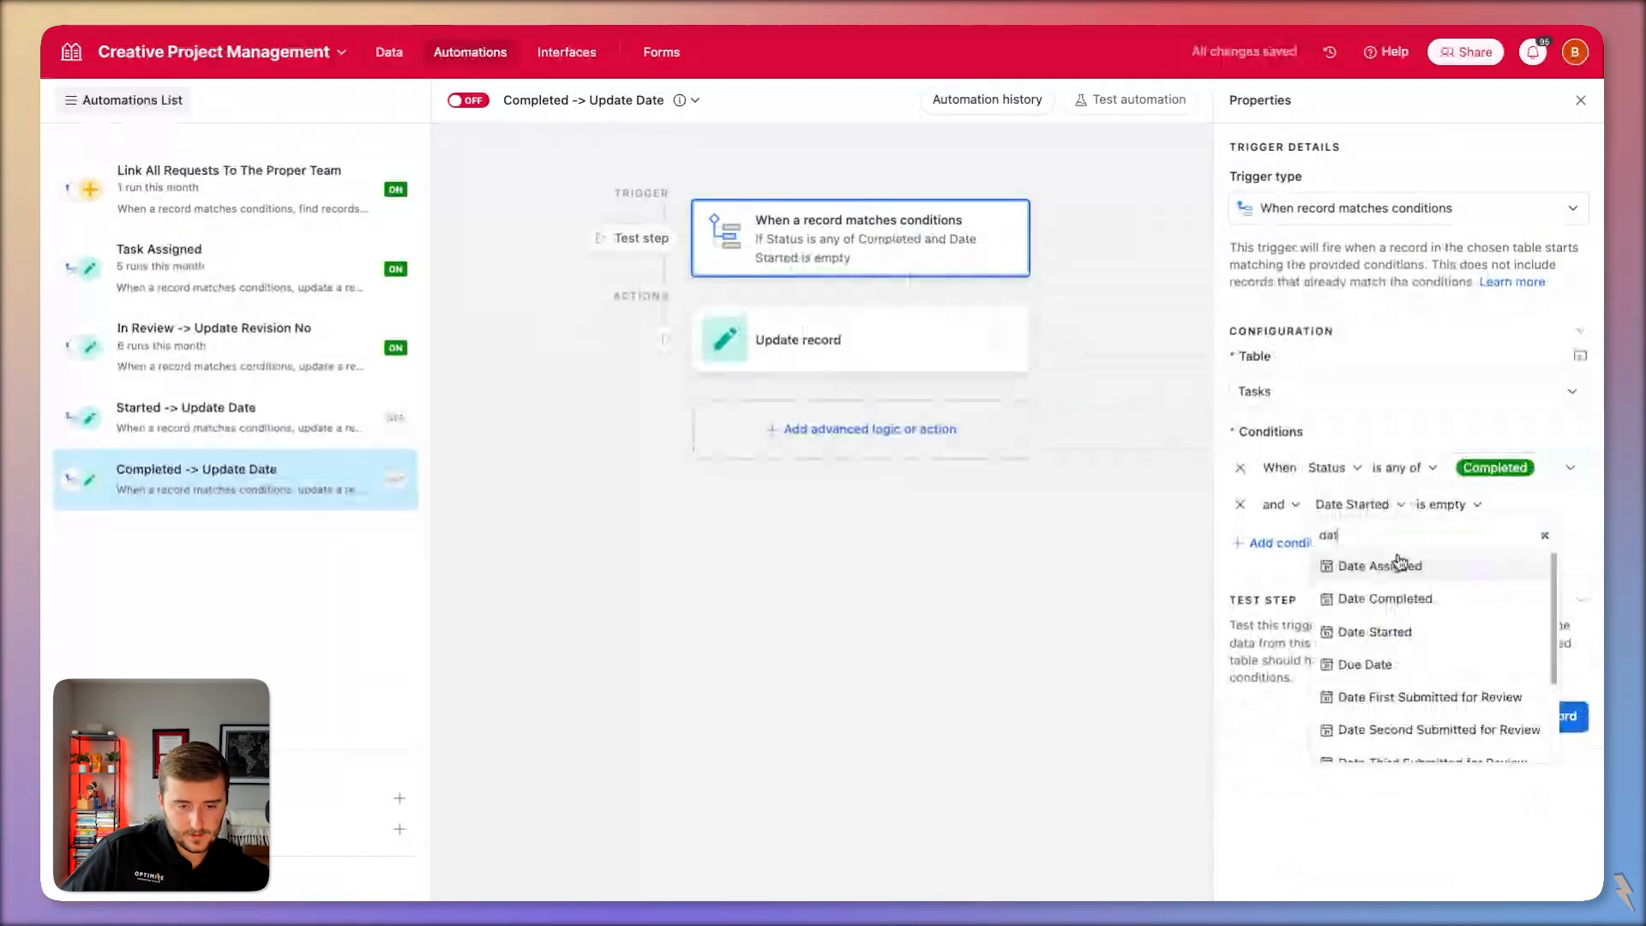
click(1409, 599)
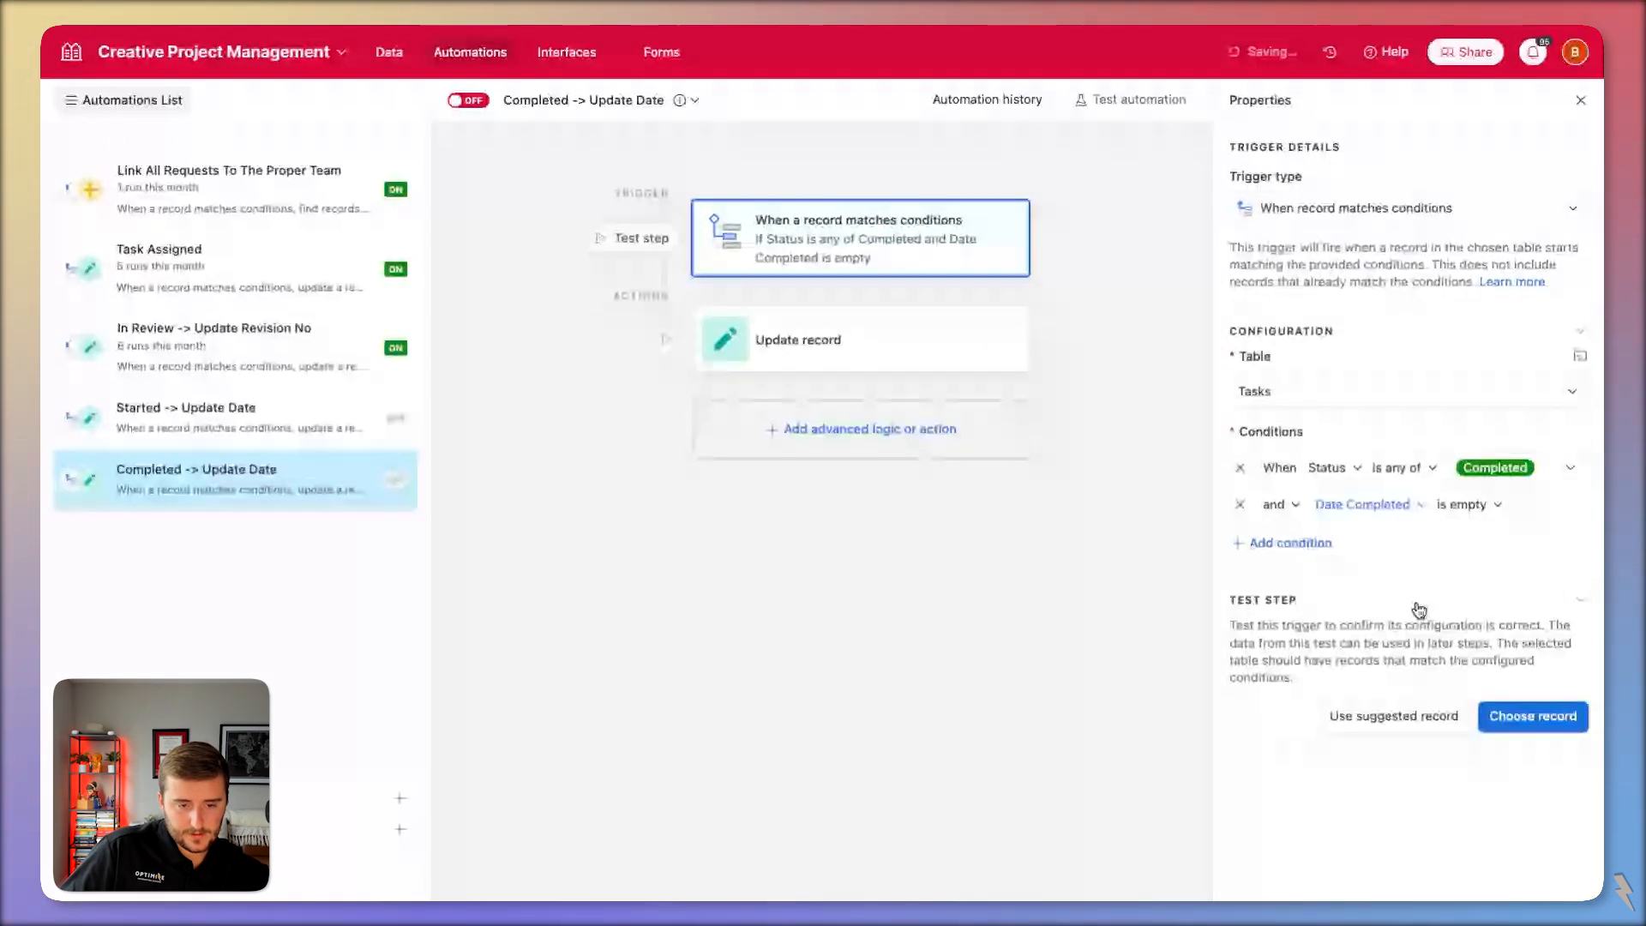
Add Date Completed to the Update record action's fields and set it to the trigger's Last Modified Status.
click(877, 370)
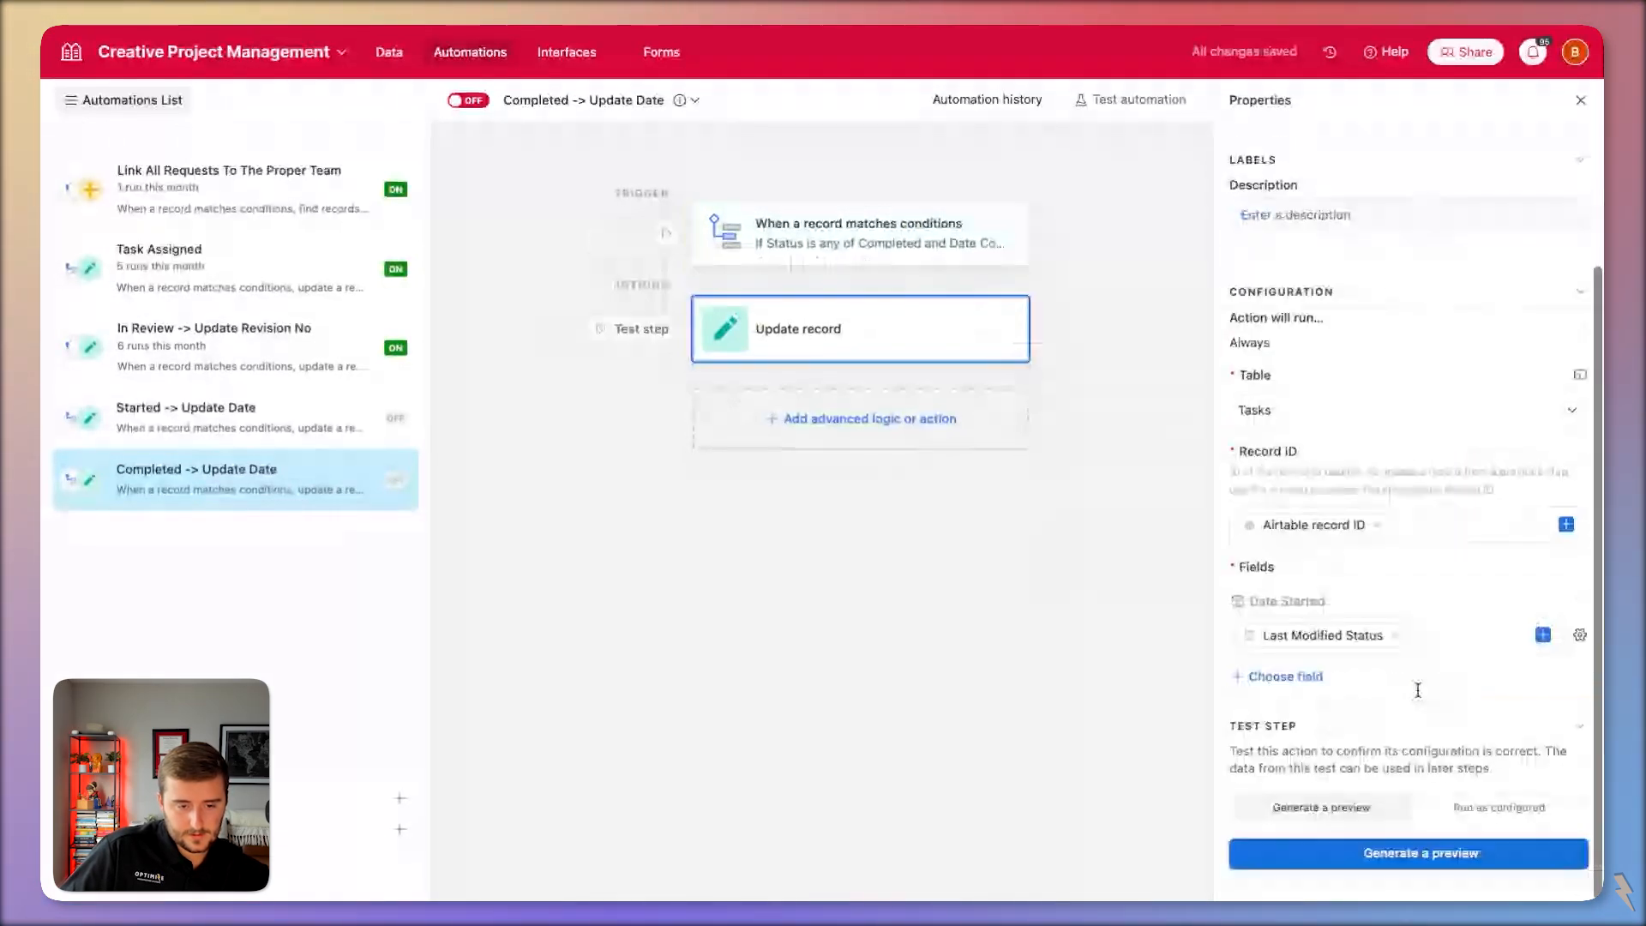
click(1396, 635)
click(1428, 726)
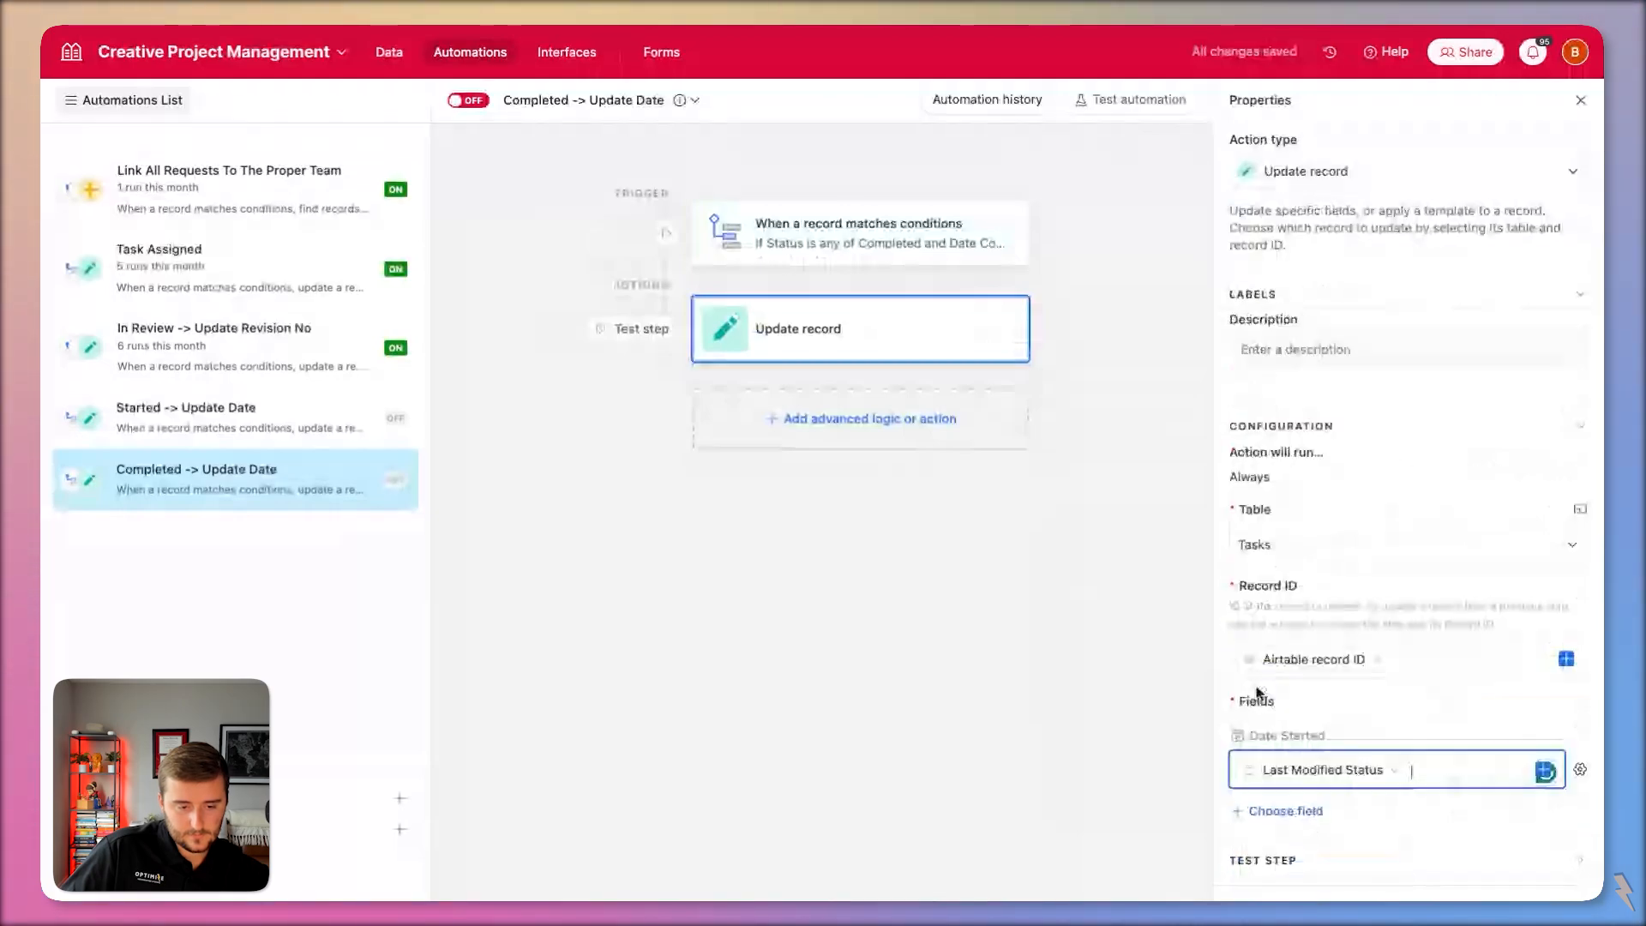
click(1301, 811)
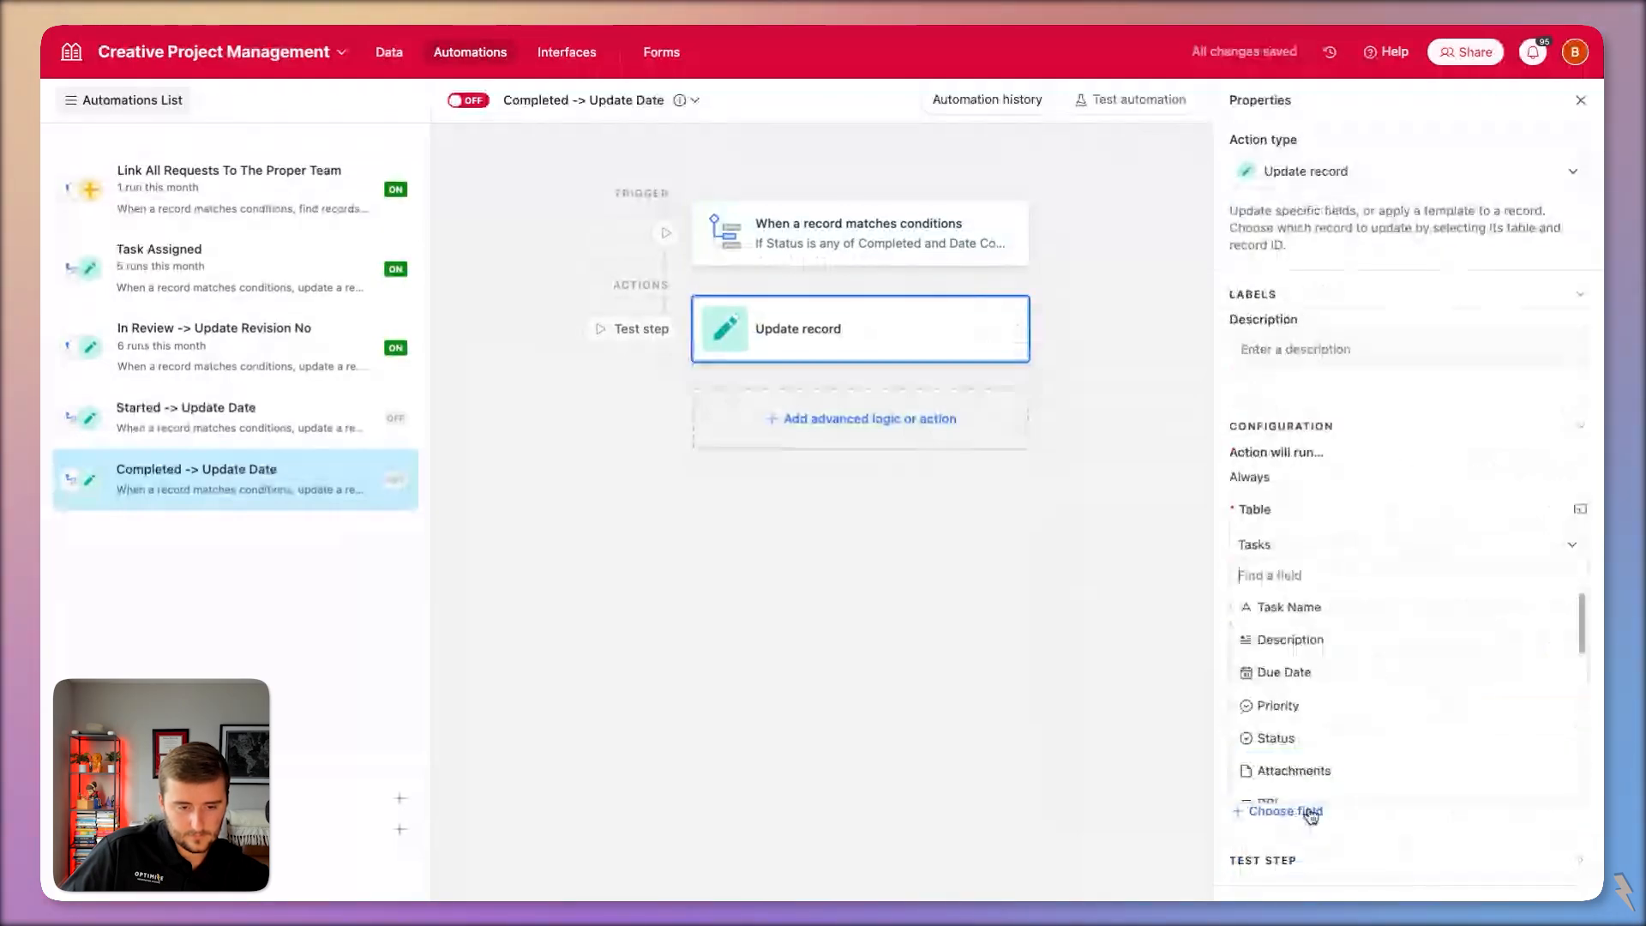
text(s)
click(1337, 749)
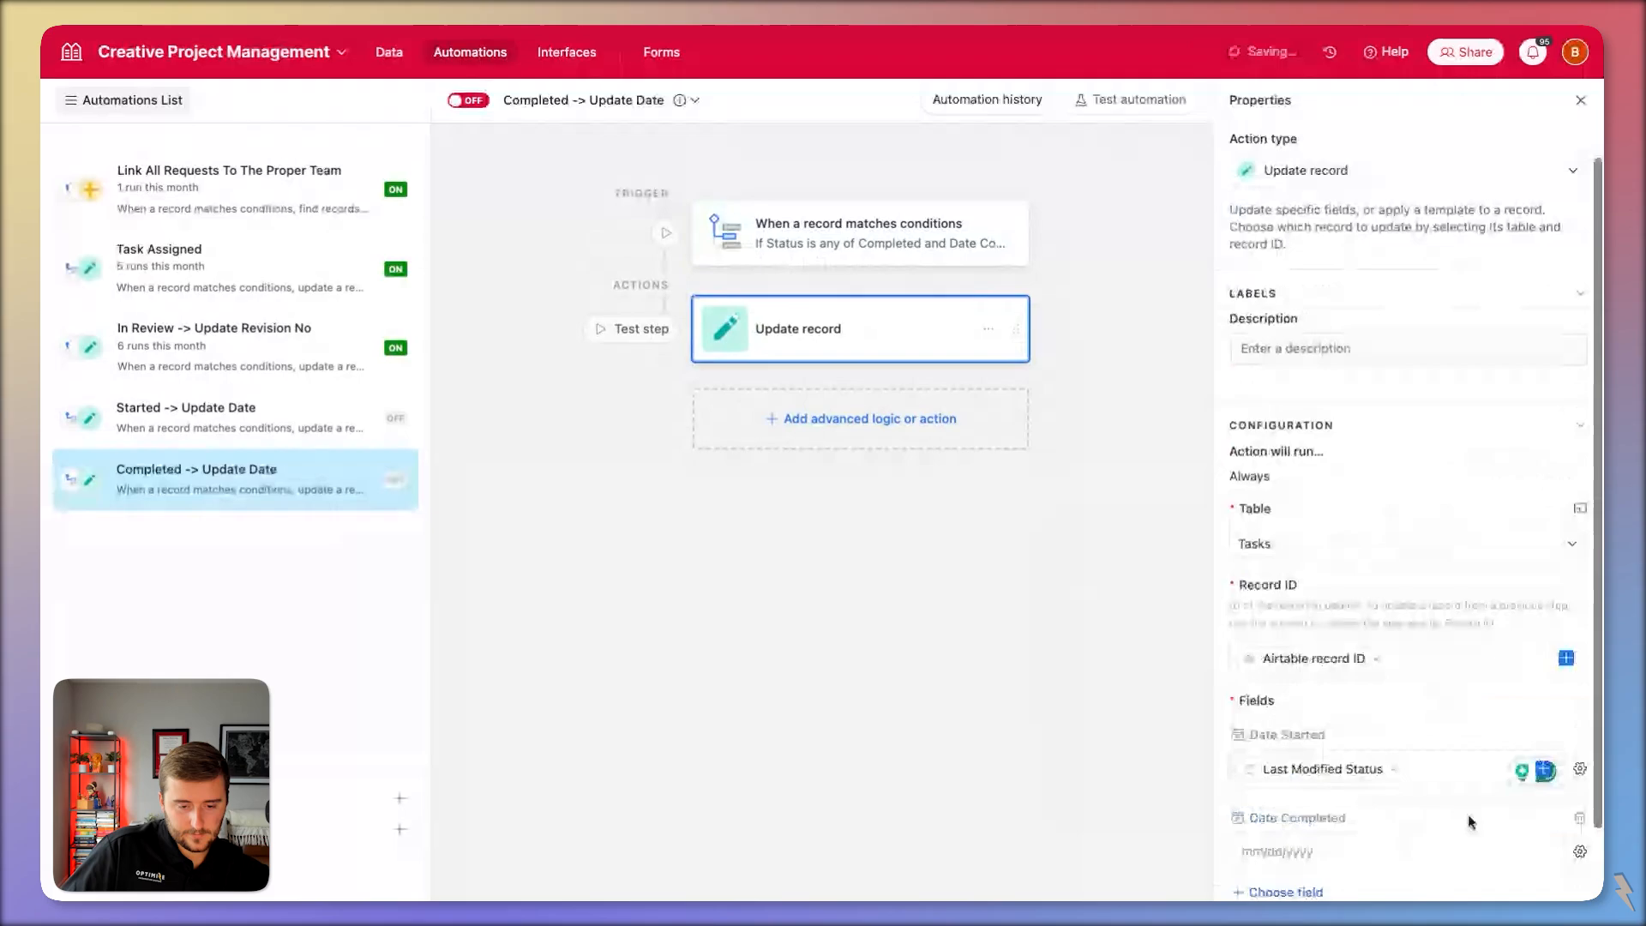
click(1580, 851)
click(1452, 783)
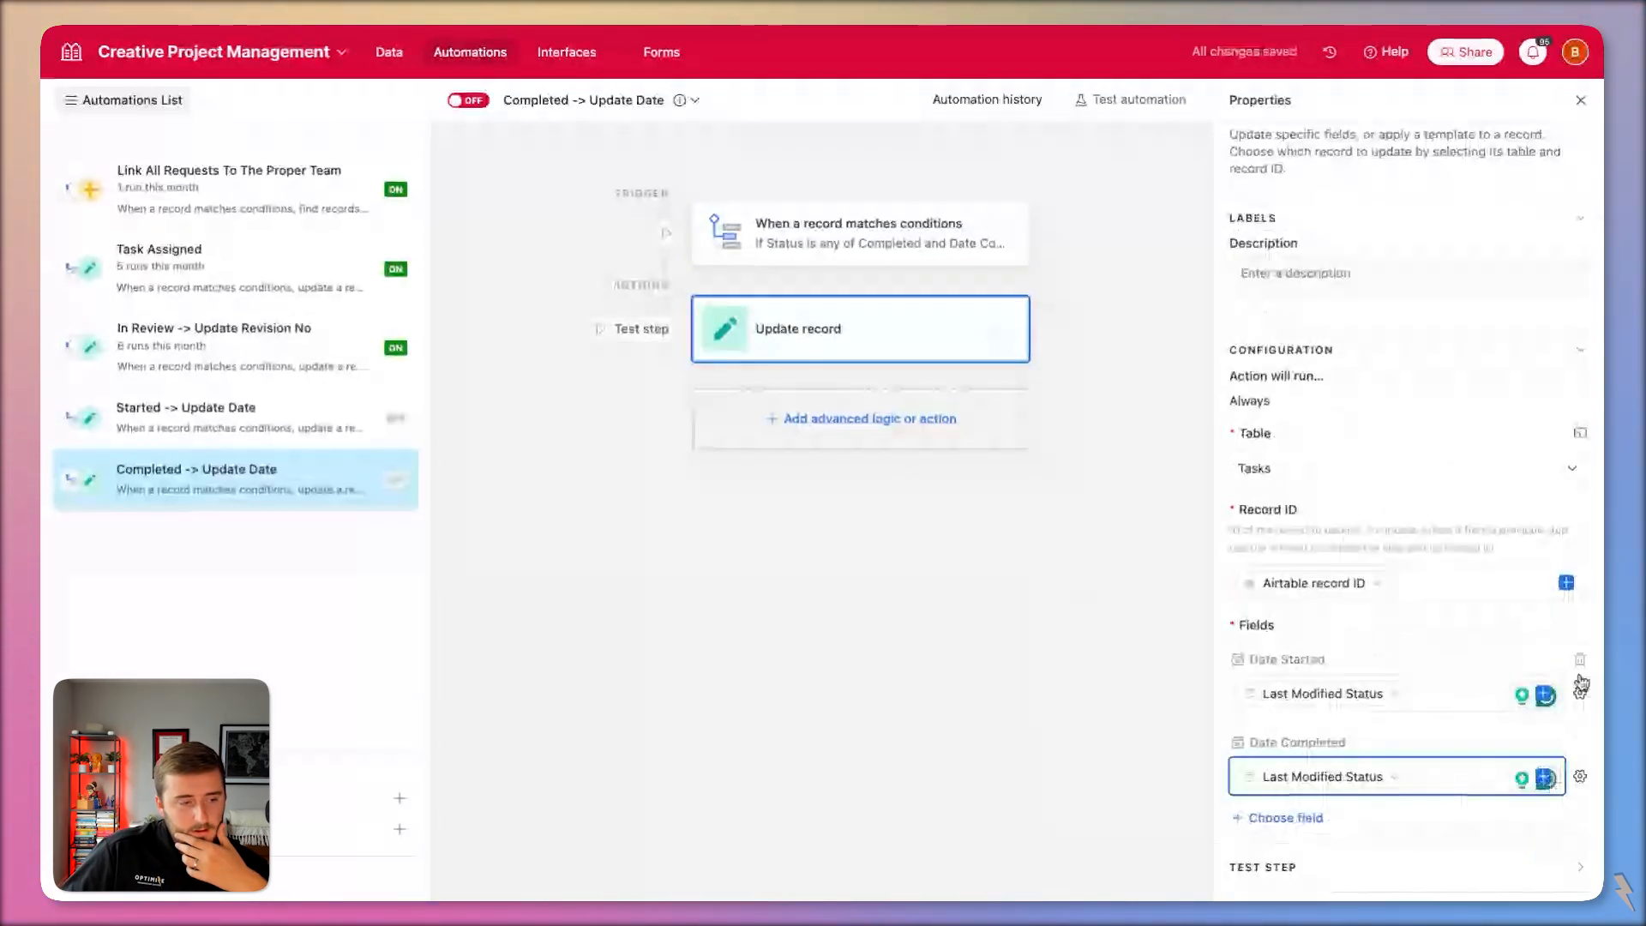
Remove Date Started from the Completed -> Update Date action's fields and turn the automation on.
click(1580, 659)
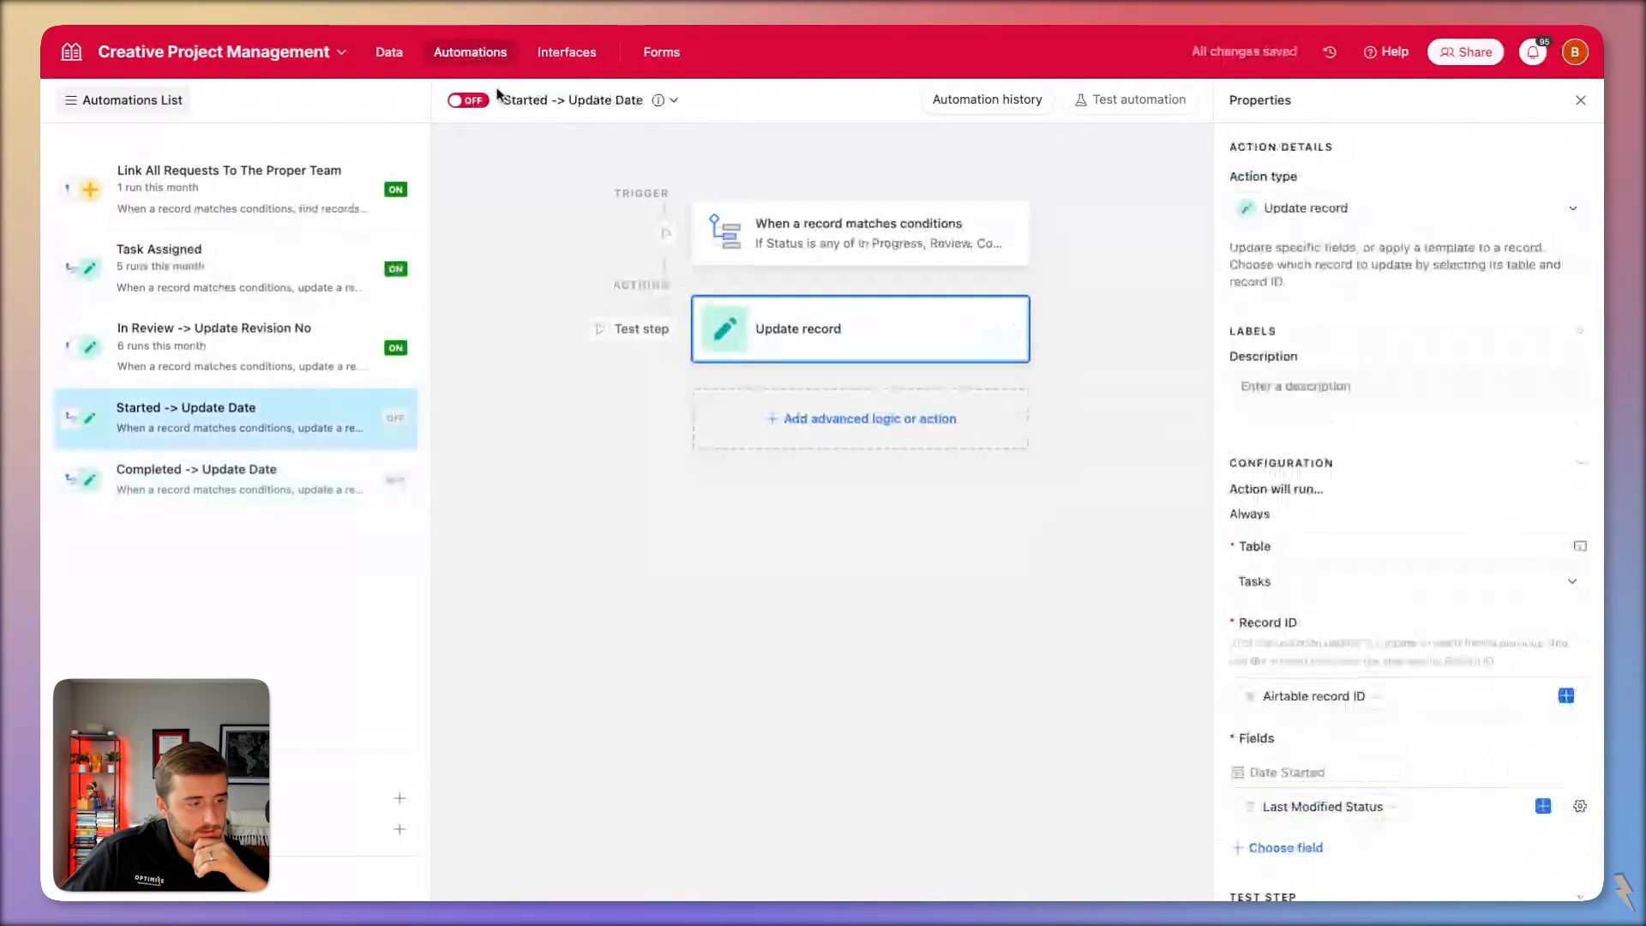
click(239, 474)
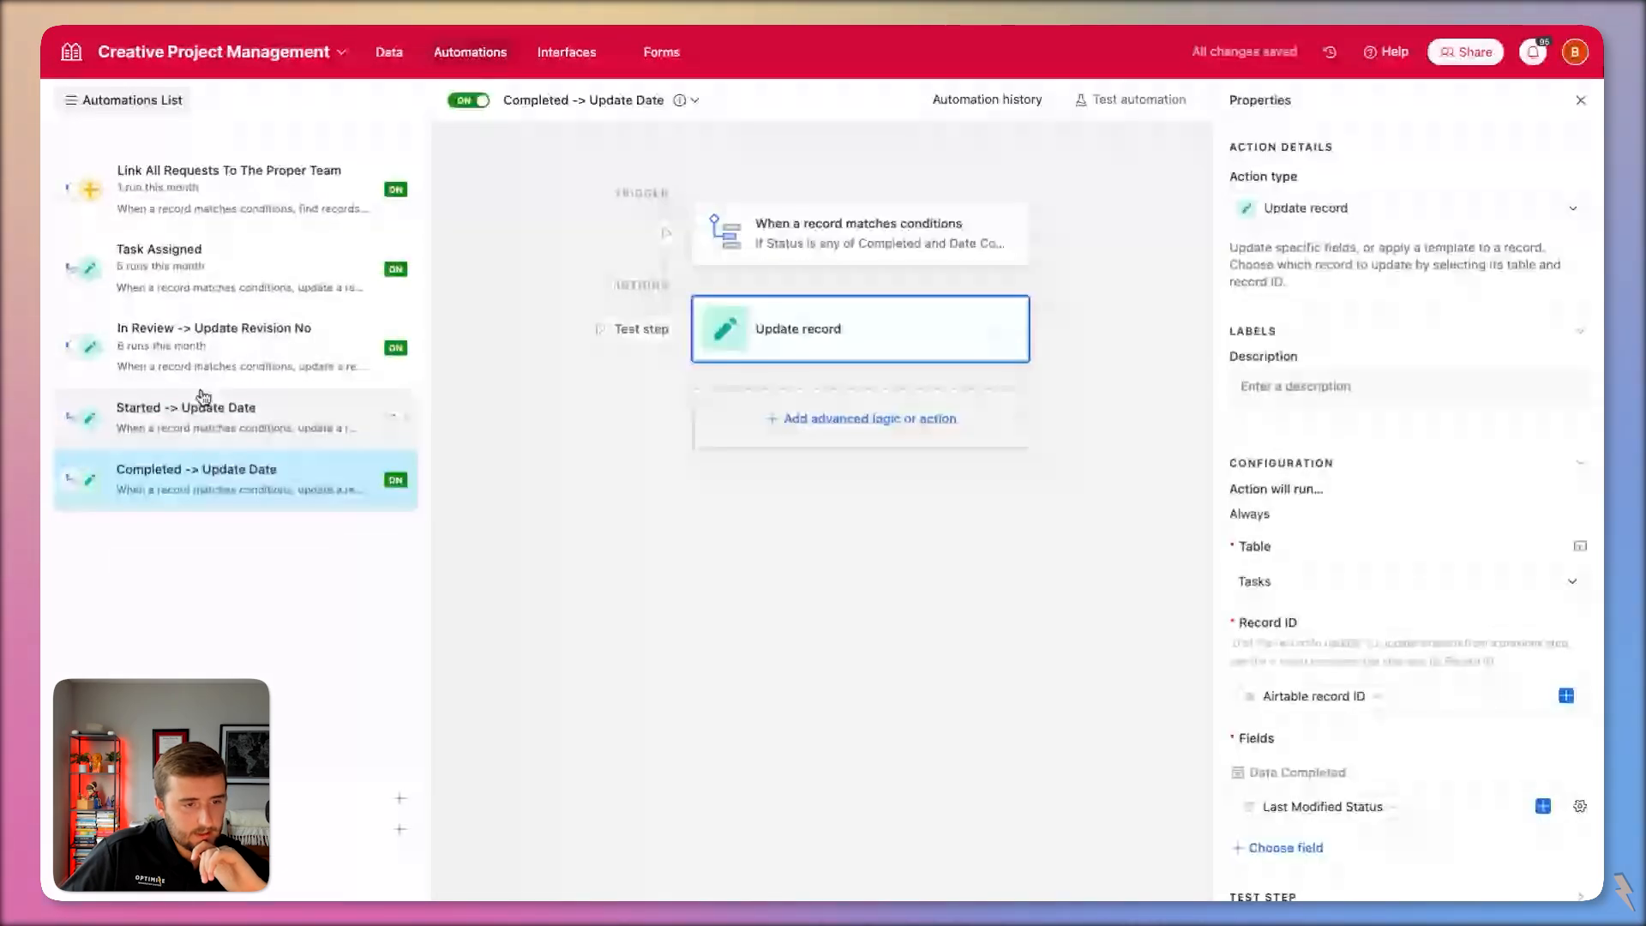
Open the Task Assigned automation and add a conditional logic group after its Update record action.
click(185, 276)
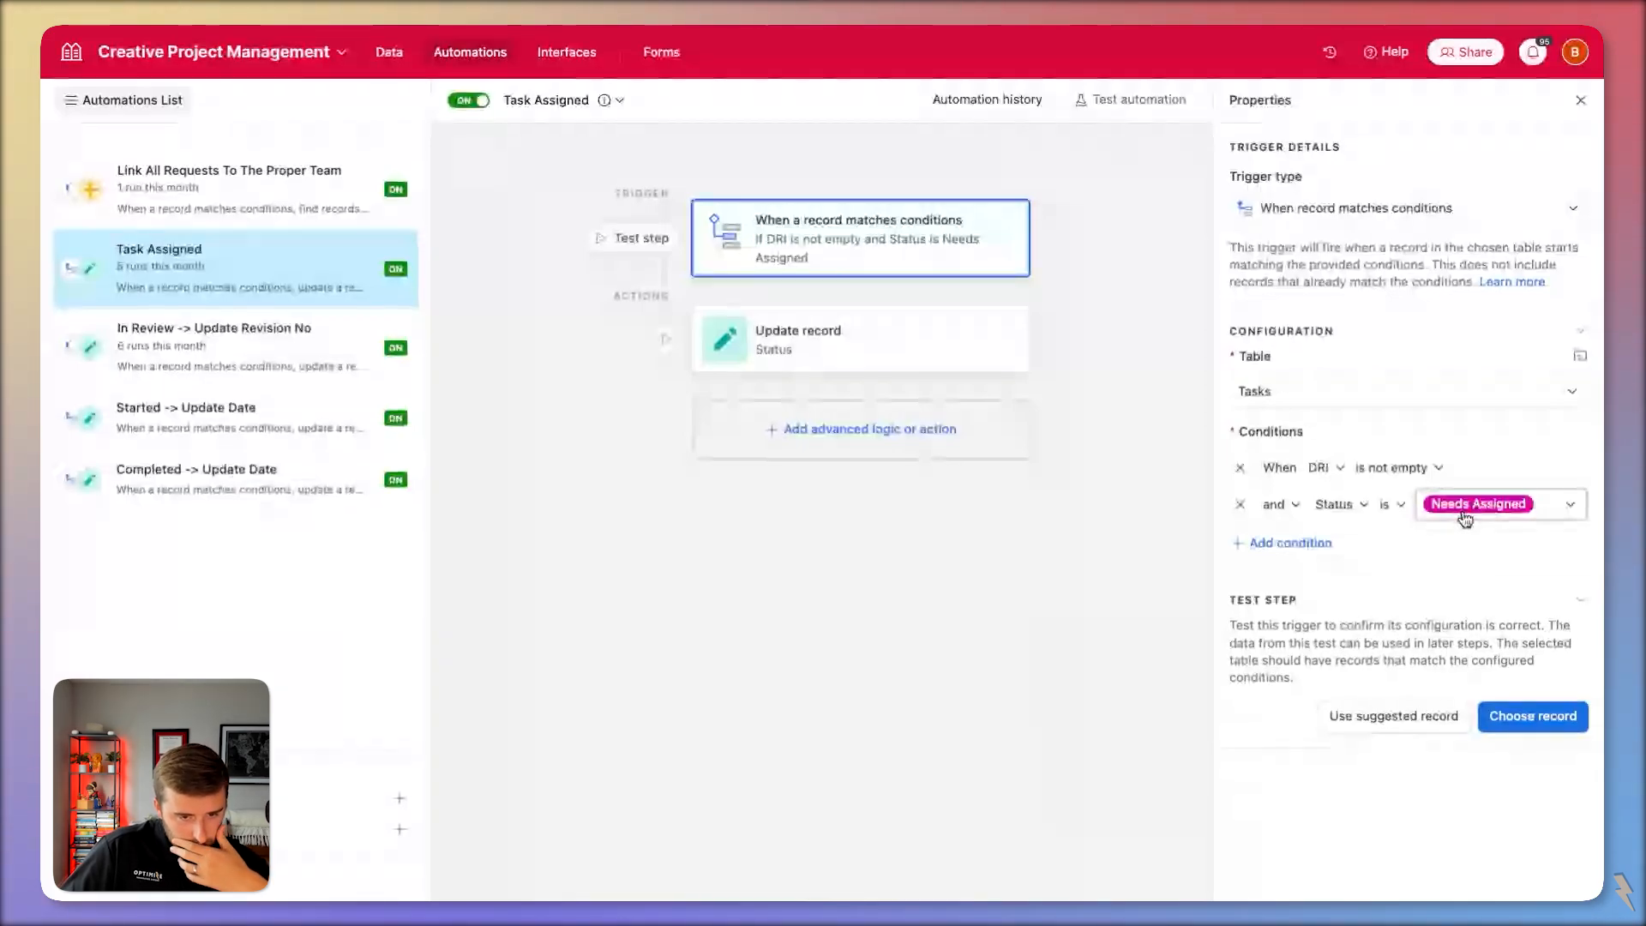
click(806, 431)
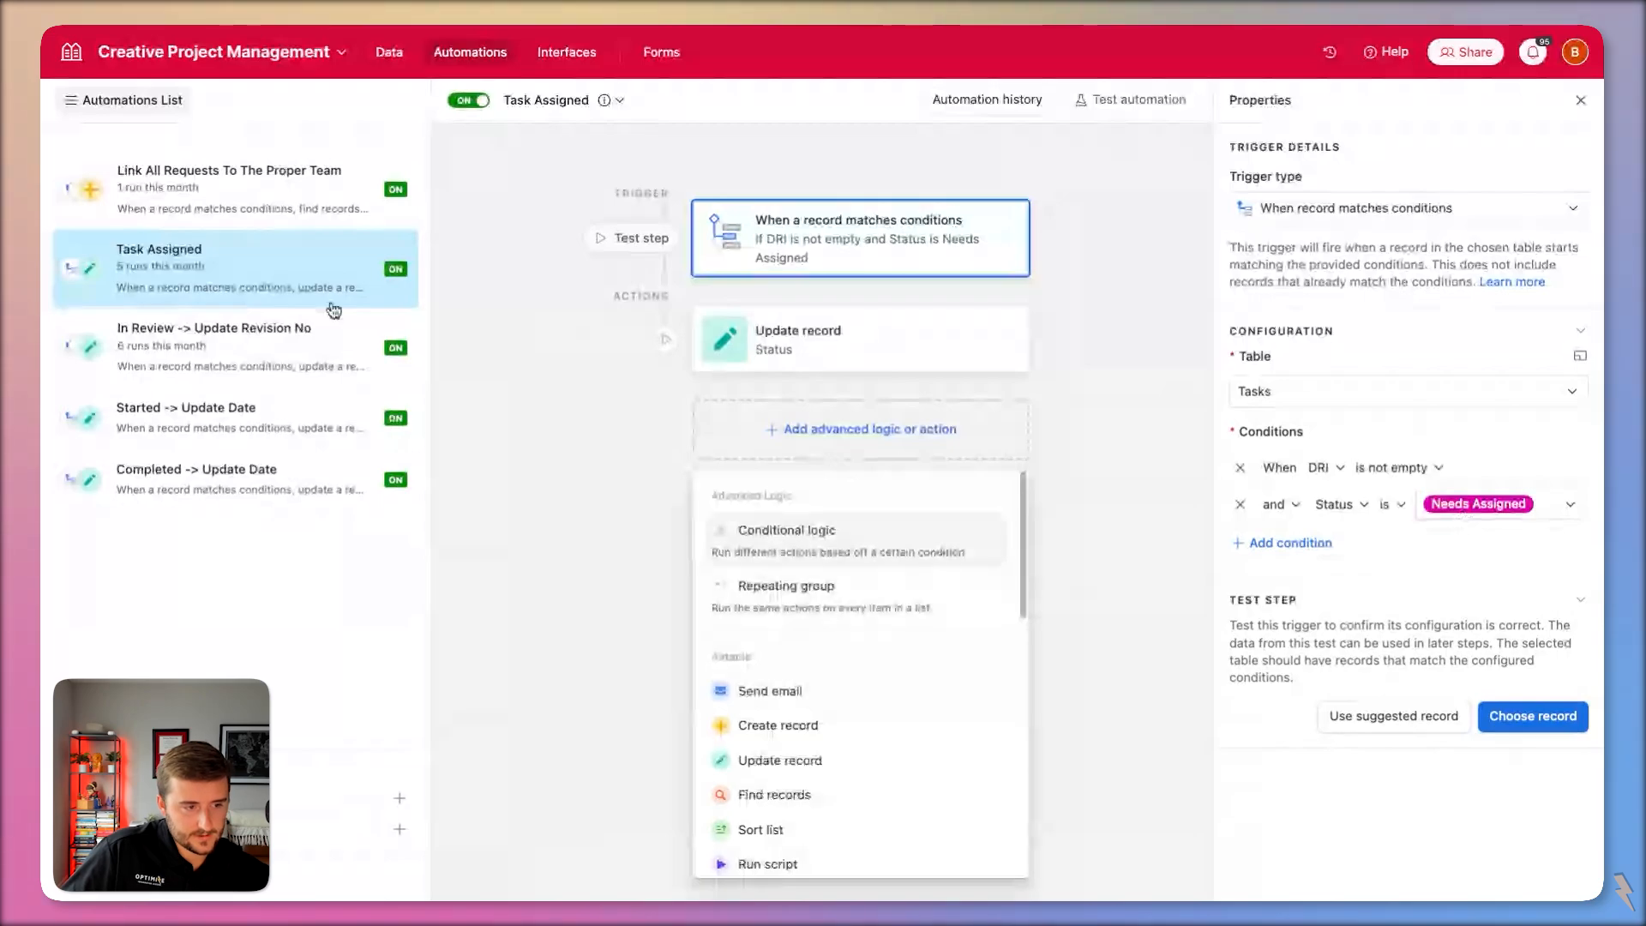
click(786, 531)
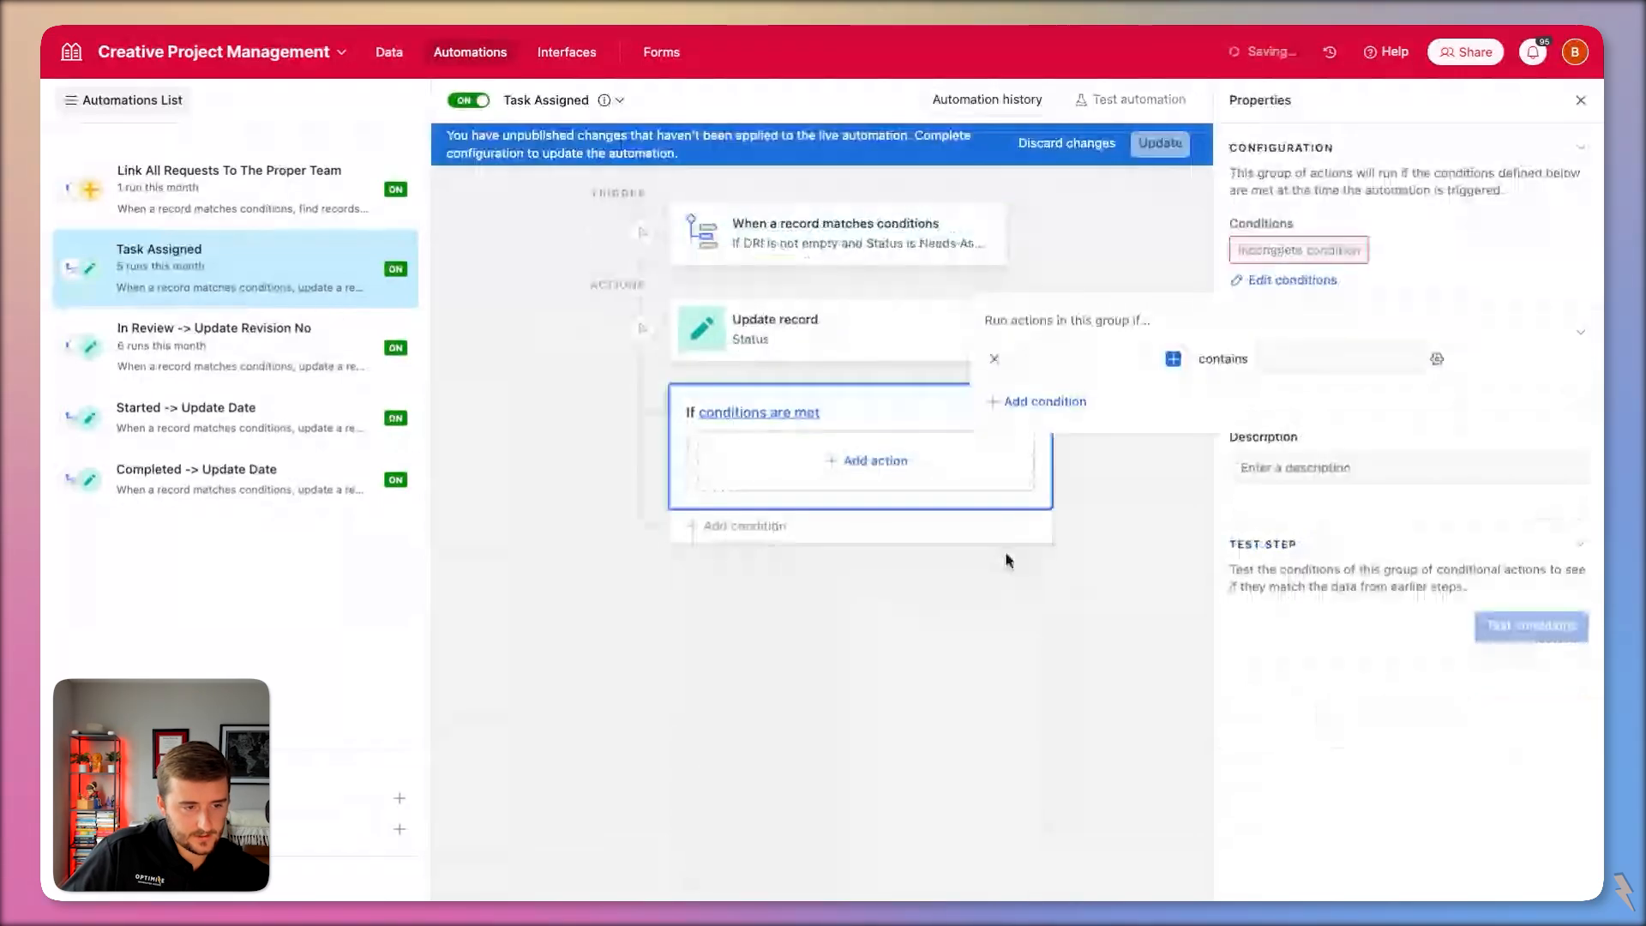
click(1161, 539)
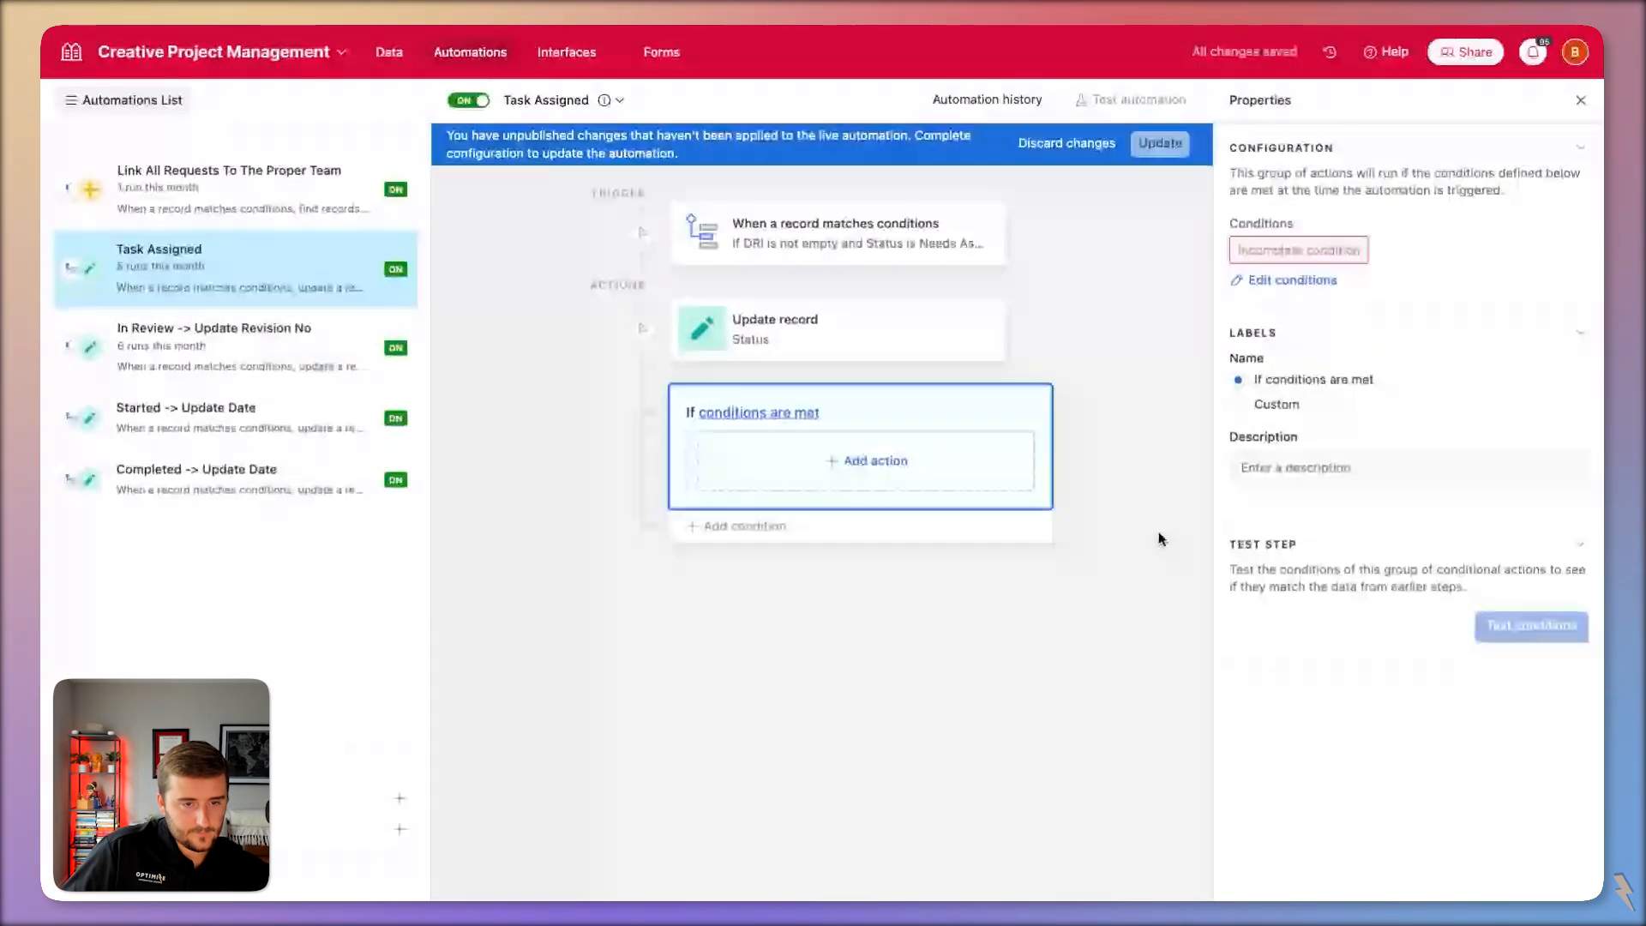
Set the conditional group's condition to Status is Needs Assigned and move the existing Update record action into the group.
click(746, 414)
click(1173, 360)
text(st)
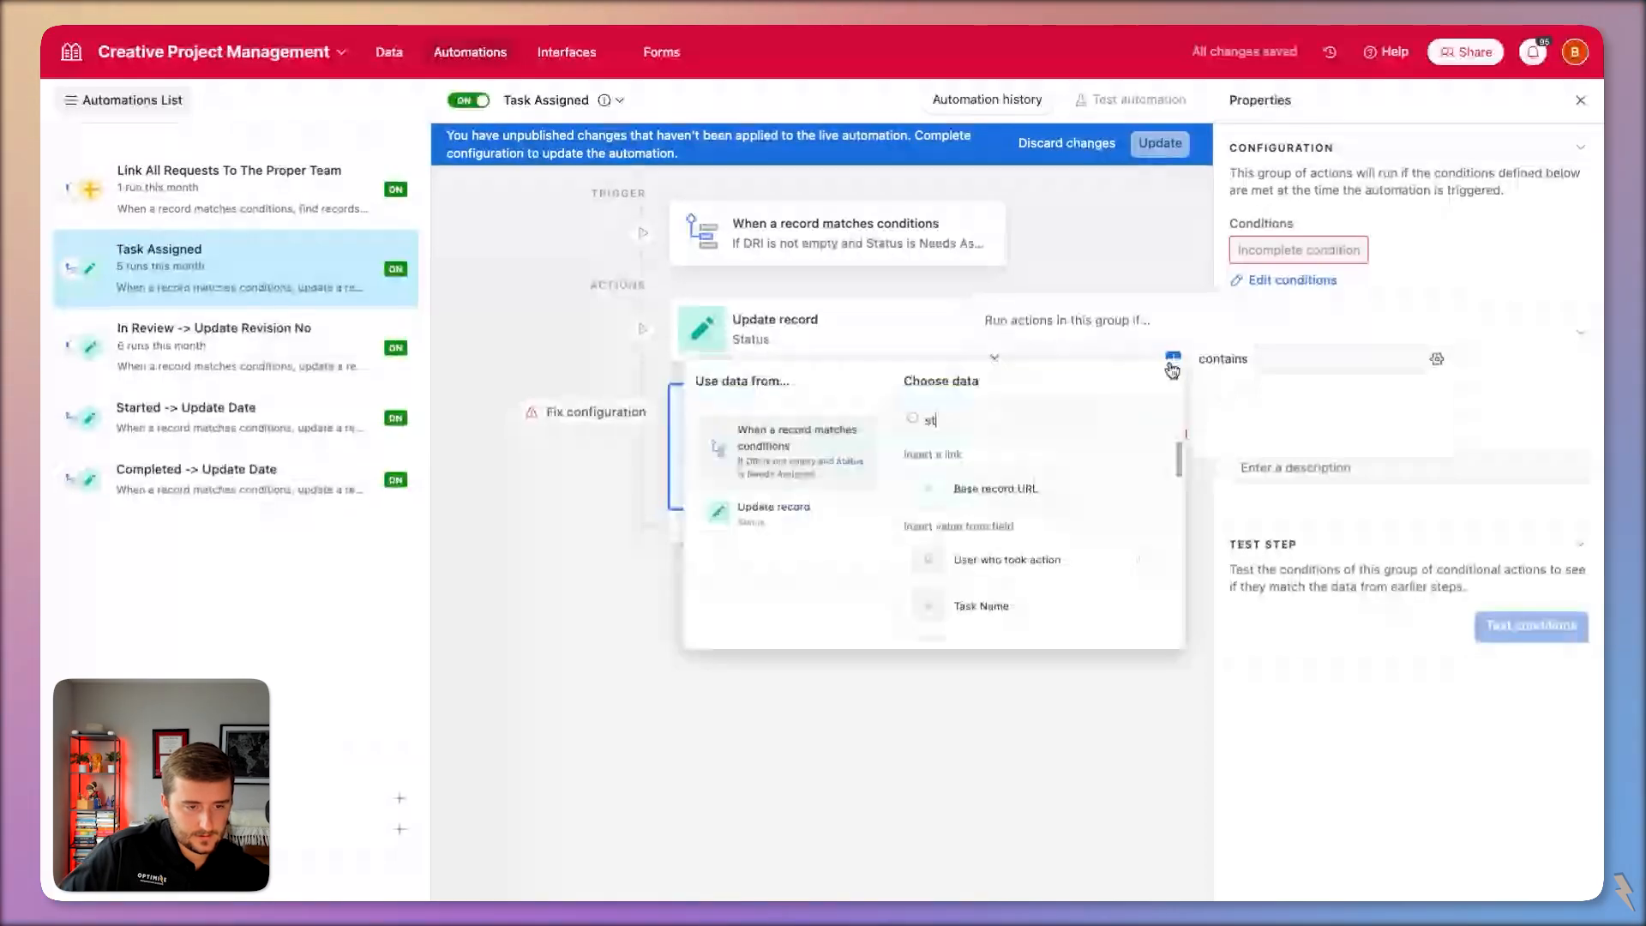
text(at)
click(1091, 485)
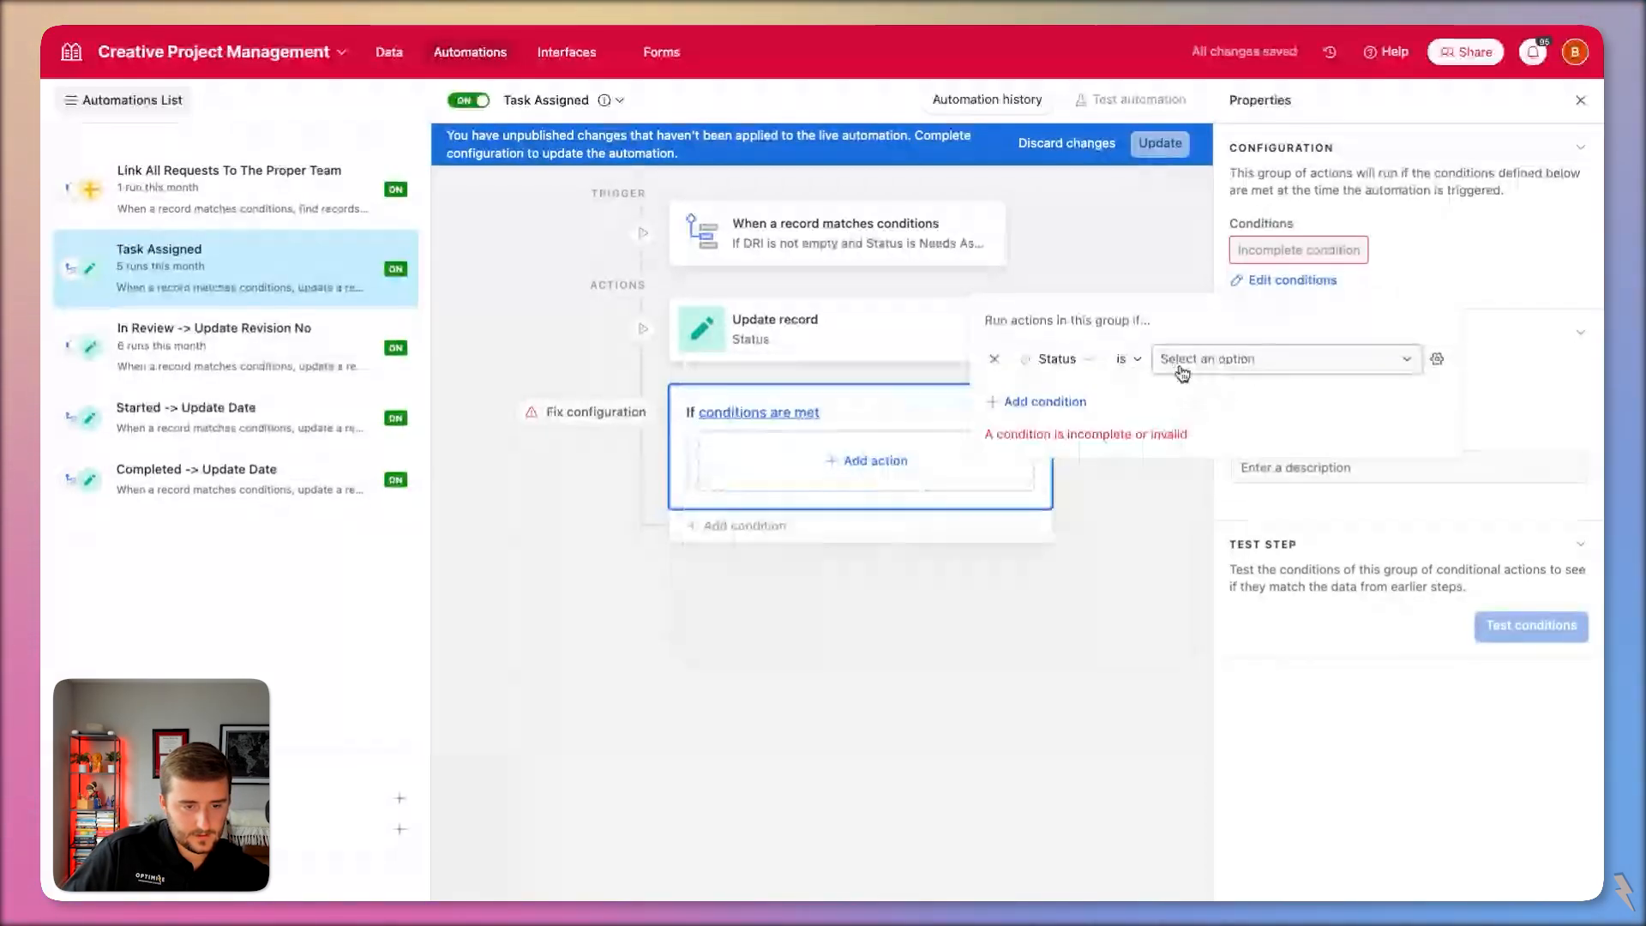
click(1180, 369)
click(1200, 434)
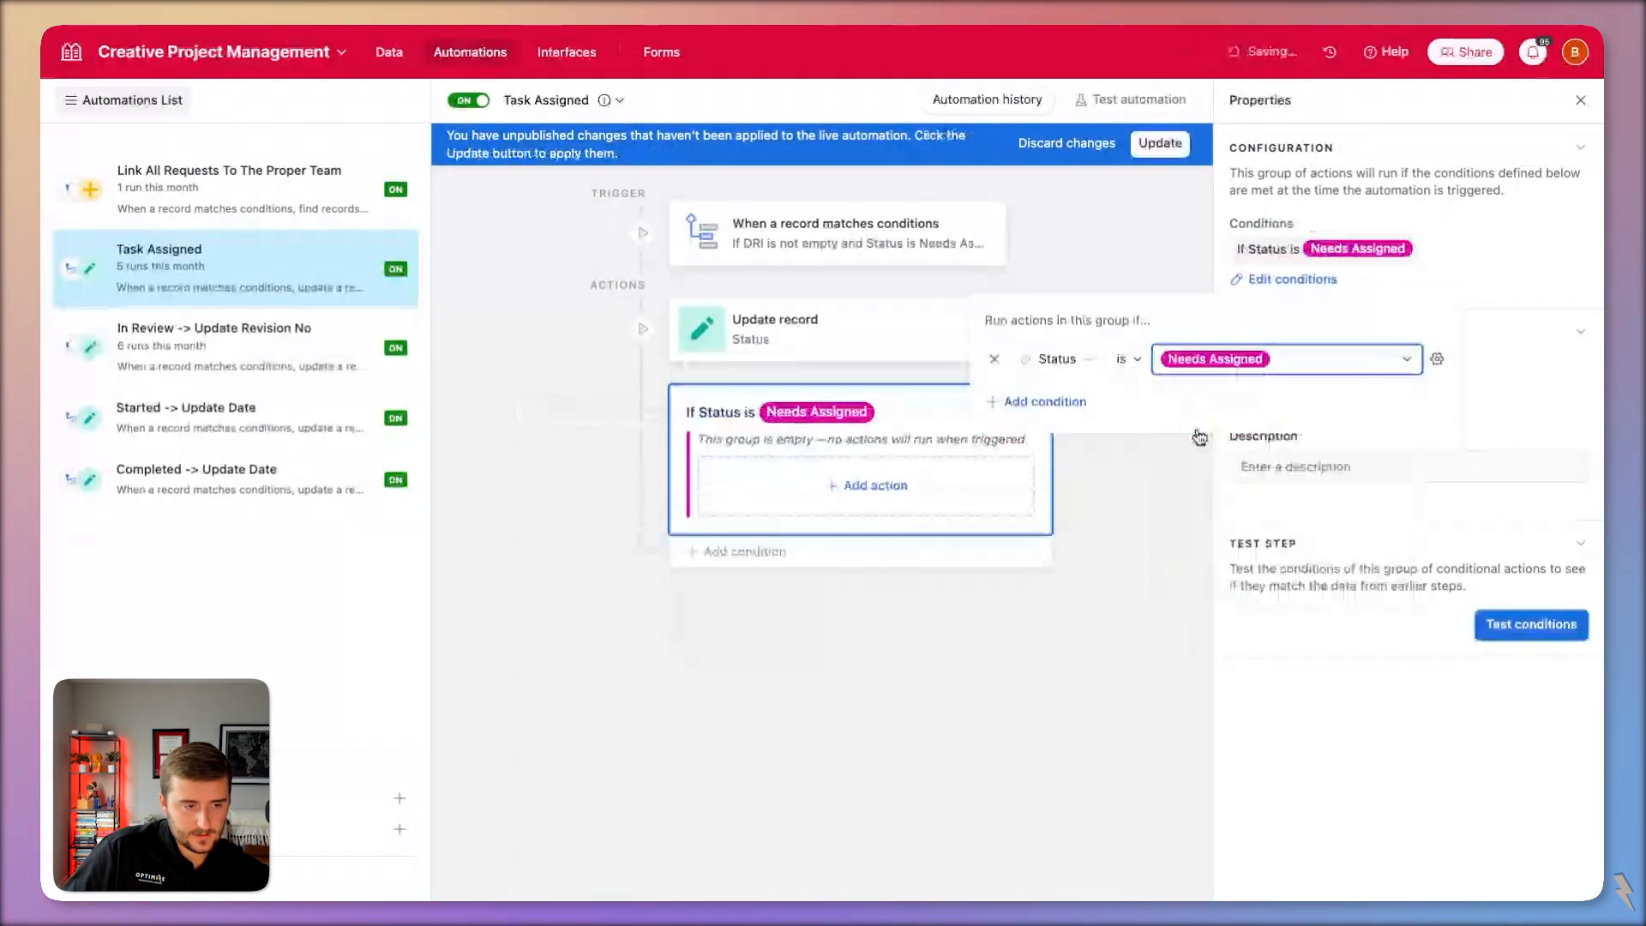
click(835, 330)
drag(959, 317, 823, 463)
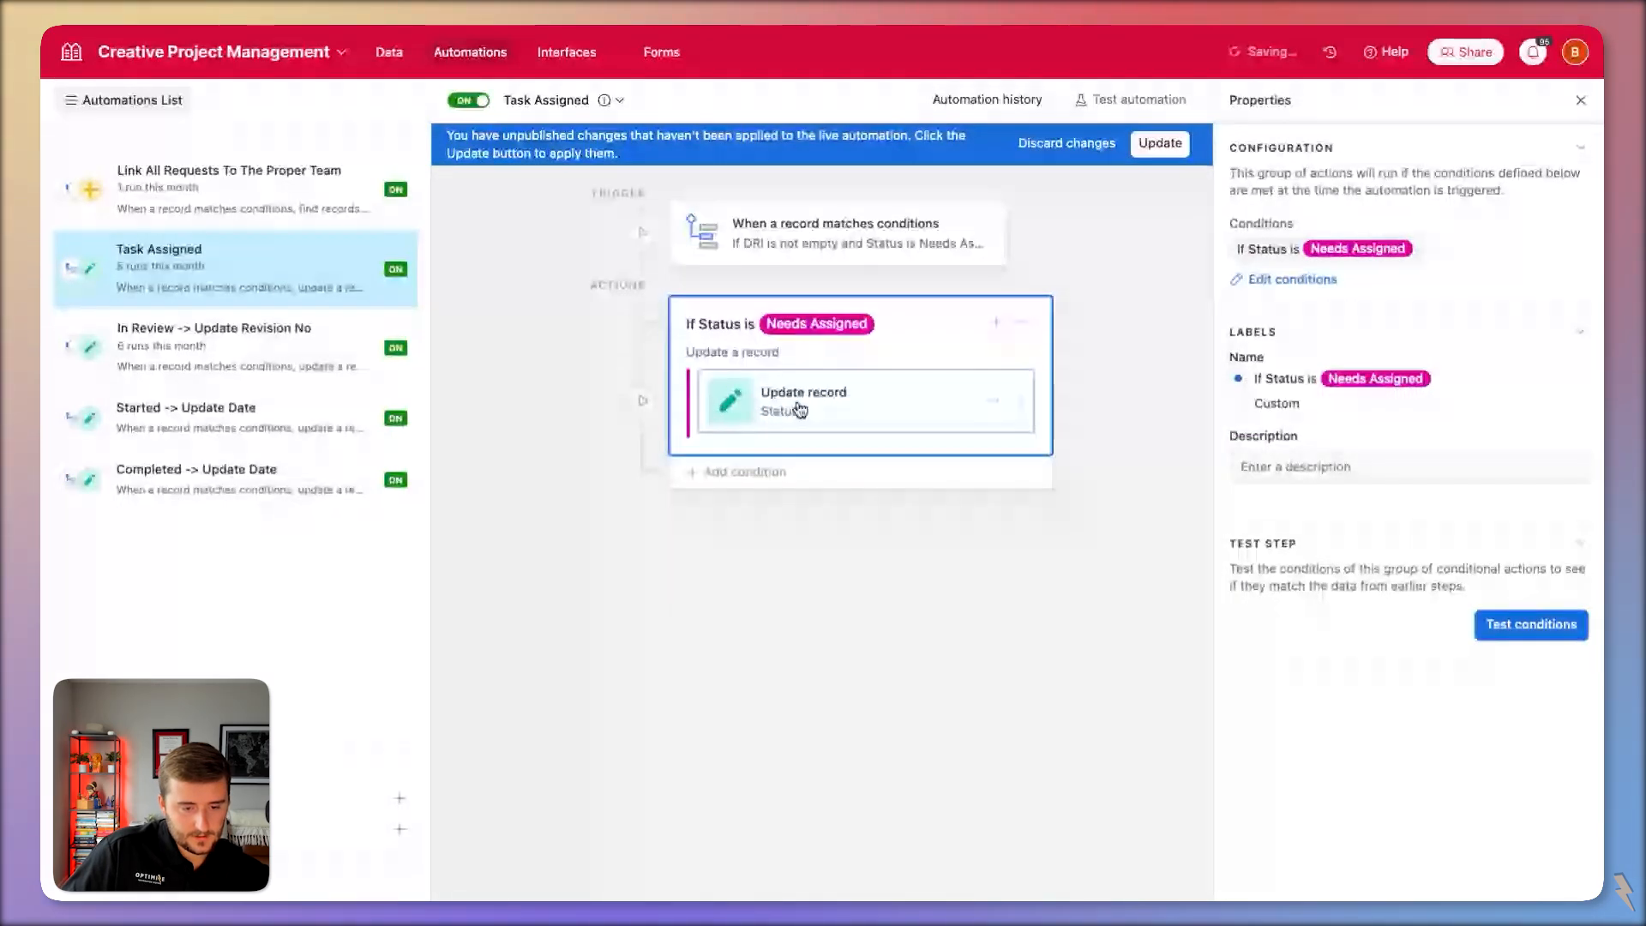
Add the Date Assigned field to the grouped Update record action and set it to the trigger record's Last Modified Status.
click(799, 410)
click(1286, 781)
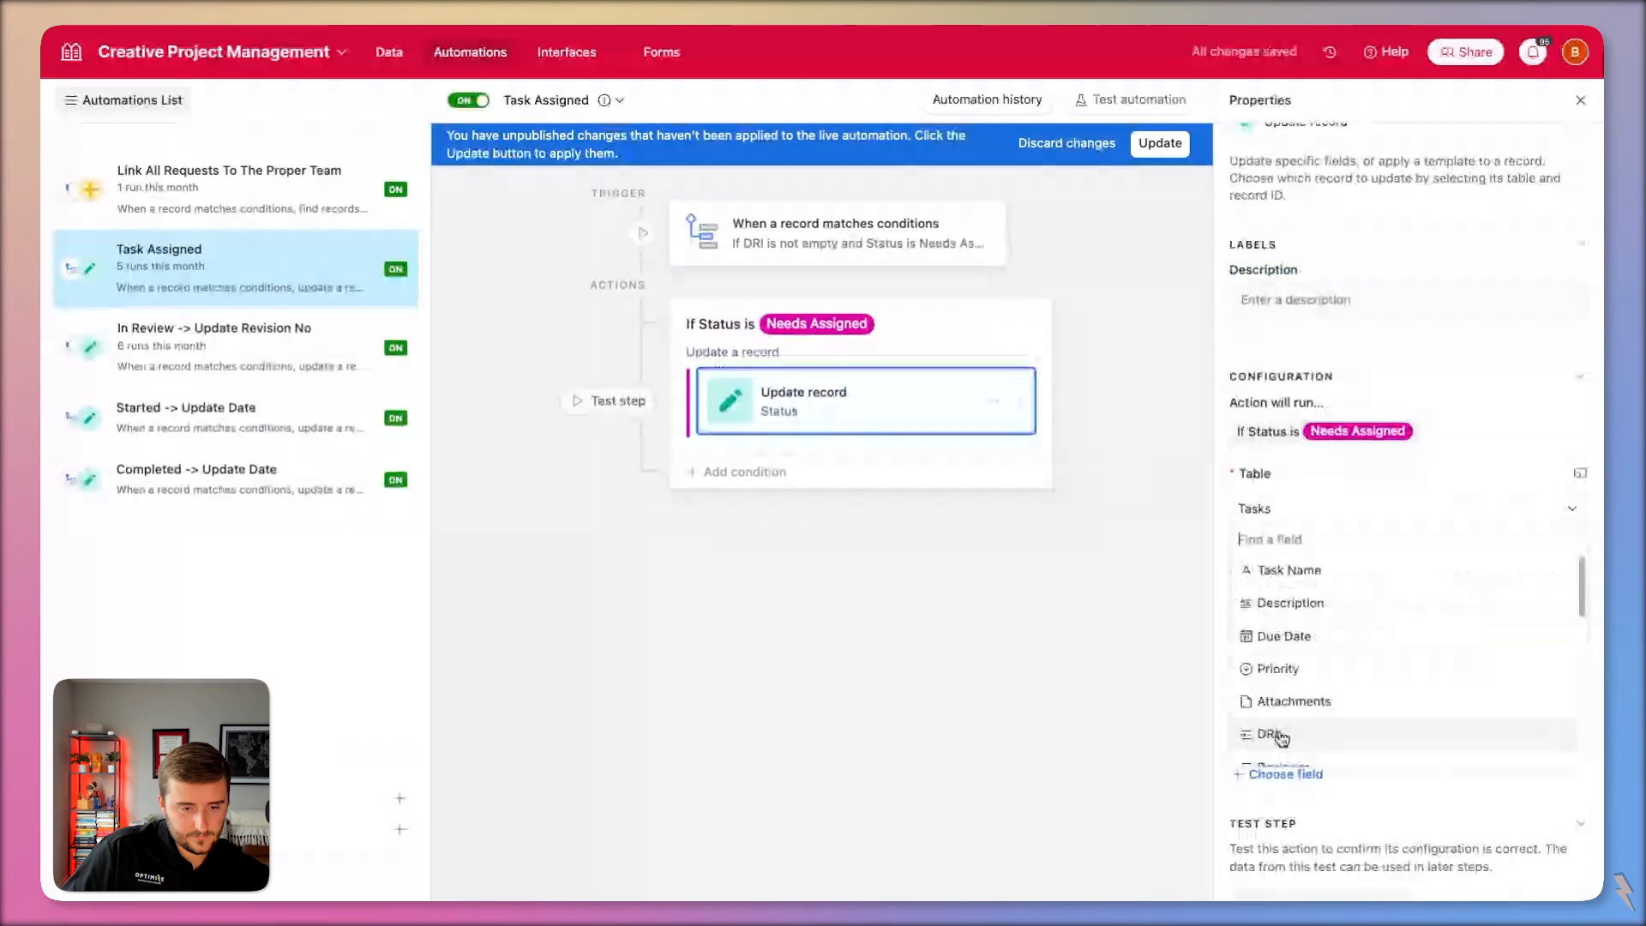
scroll(1312, 639, down, 5)
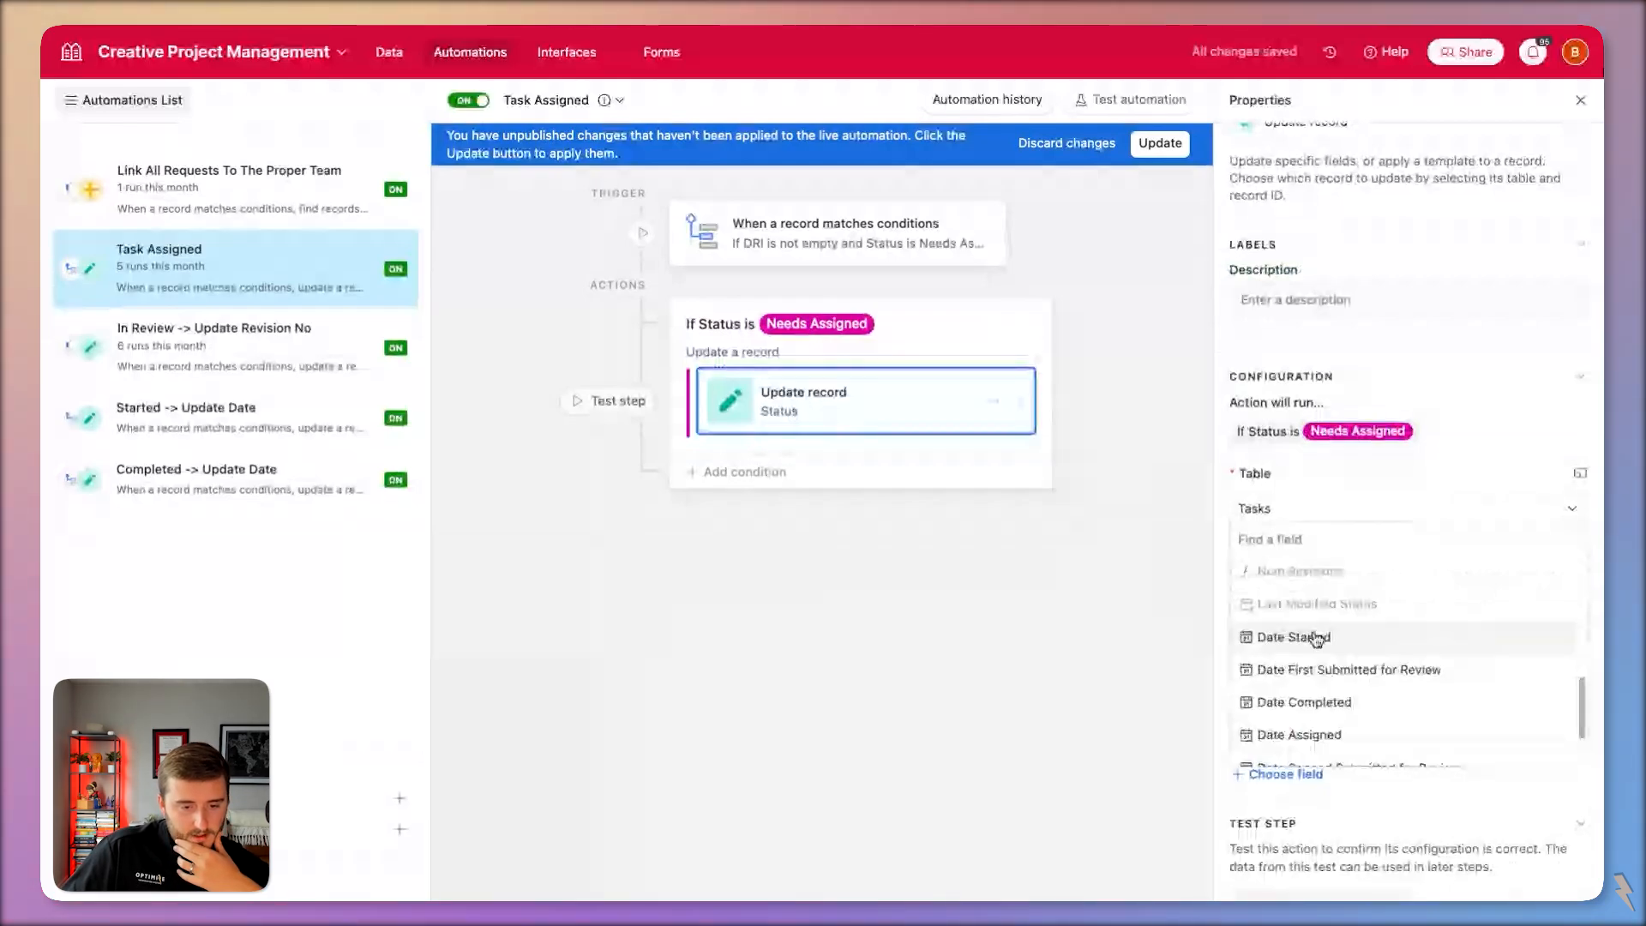
scroll(1316, 642, down, 1)
click(1320, 661)
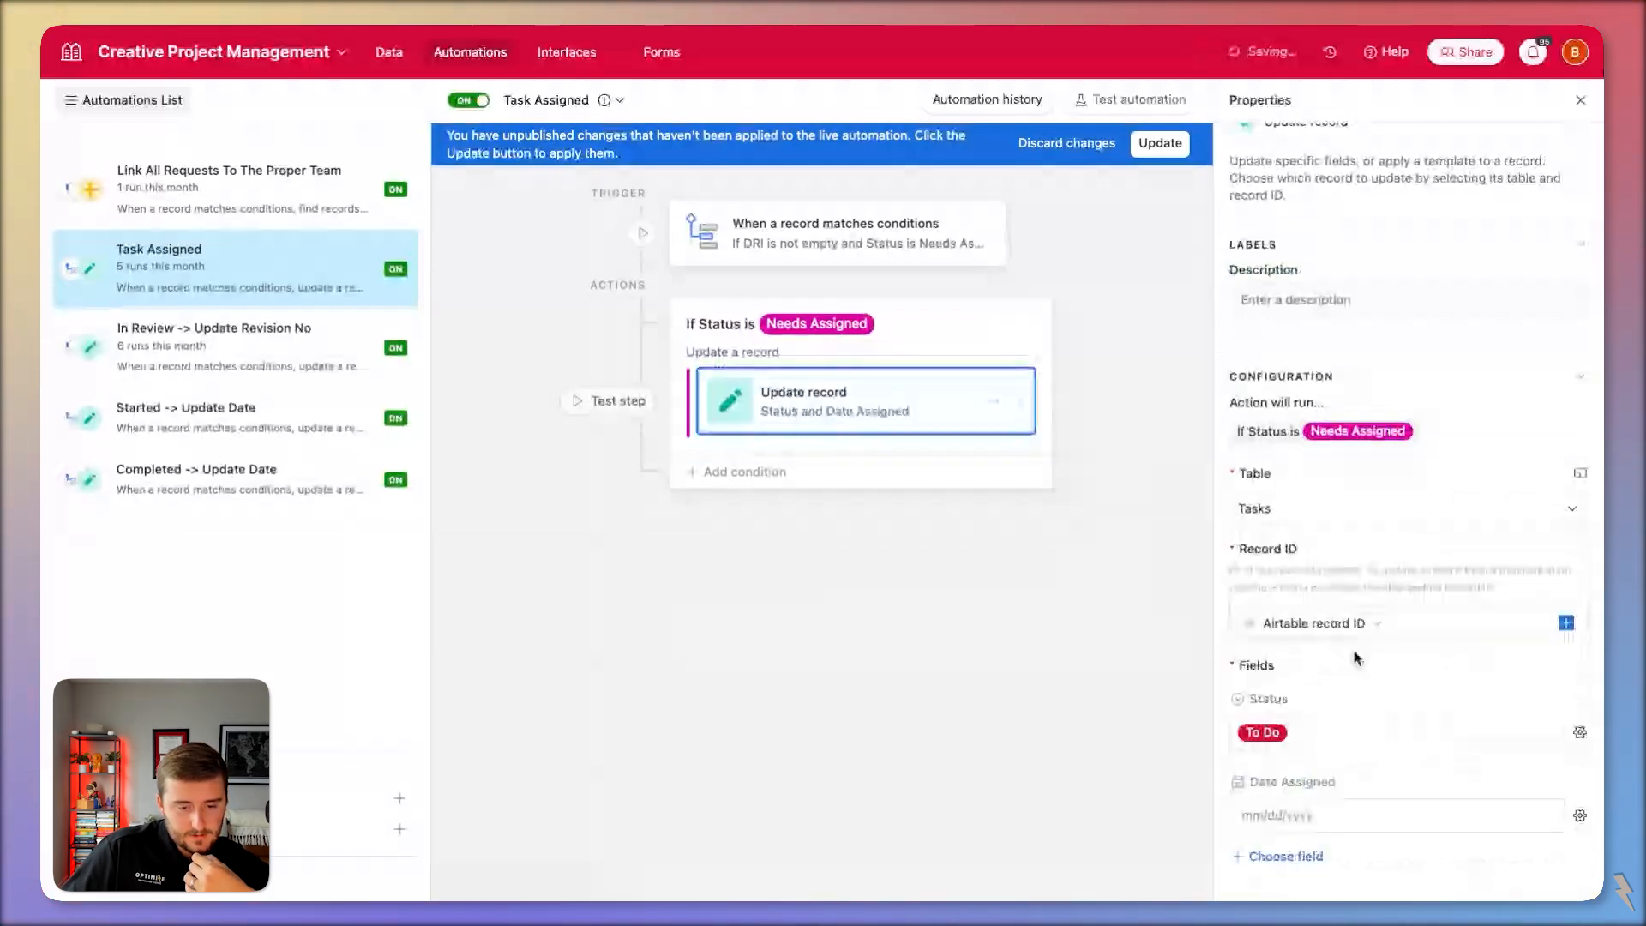
click(1579, 815)
click(1506, 765)
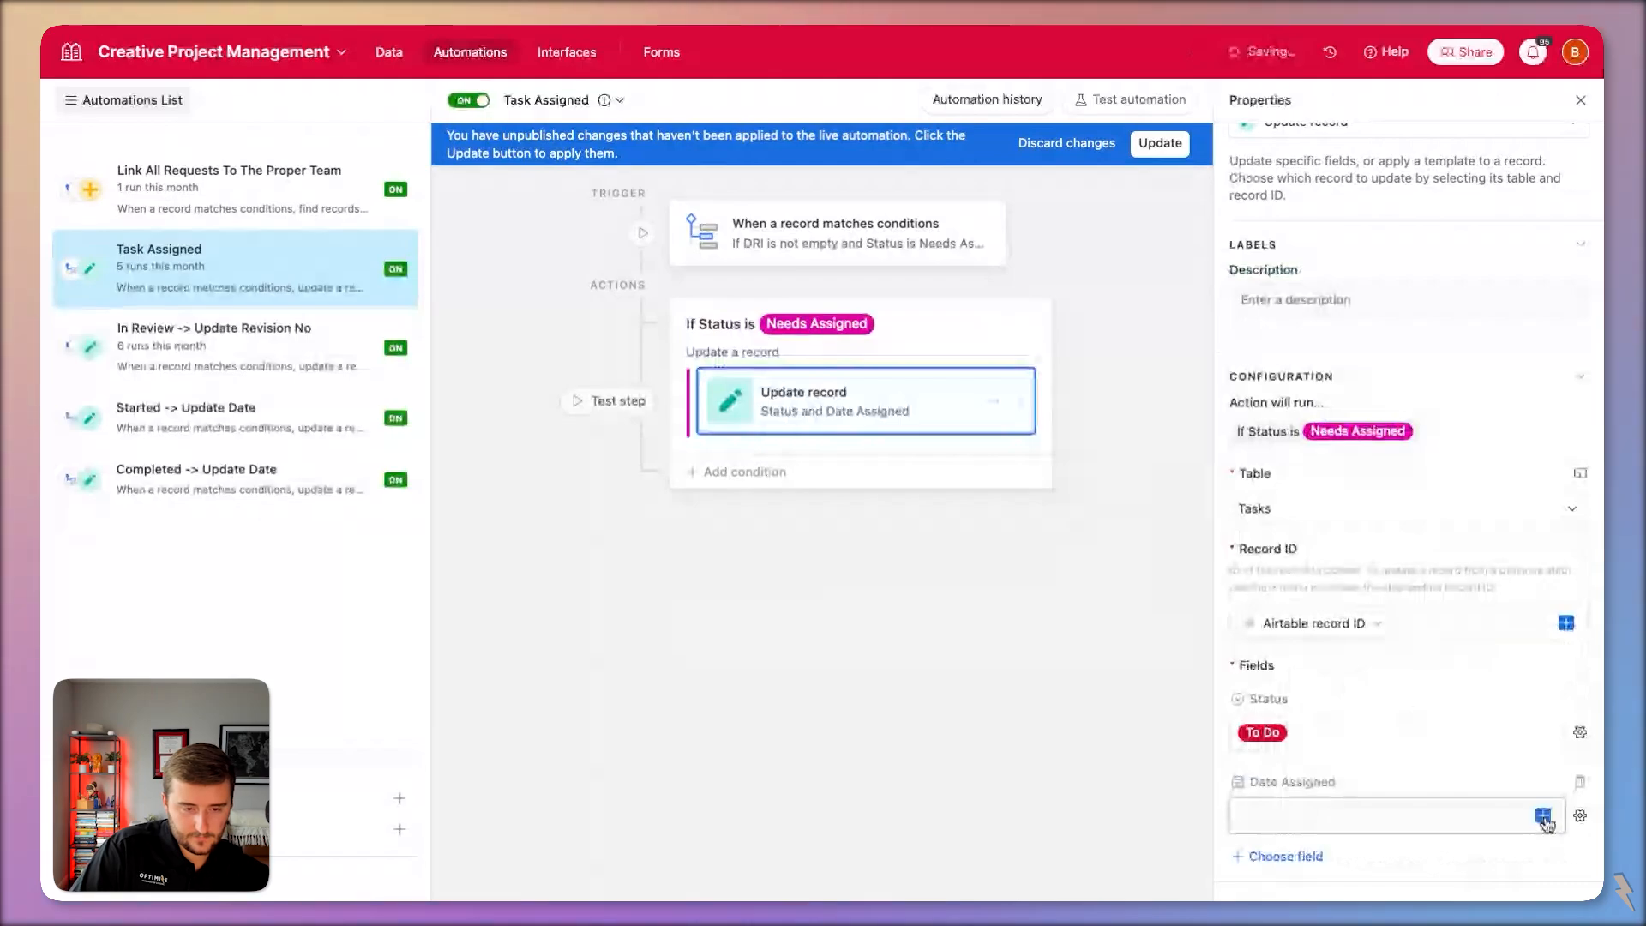
click(1543, 815)
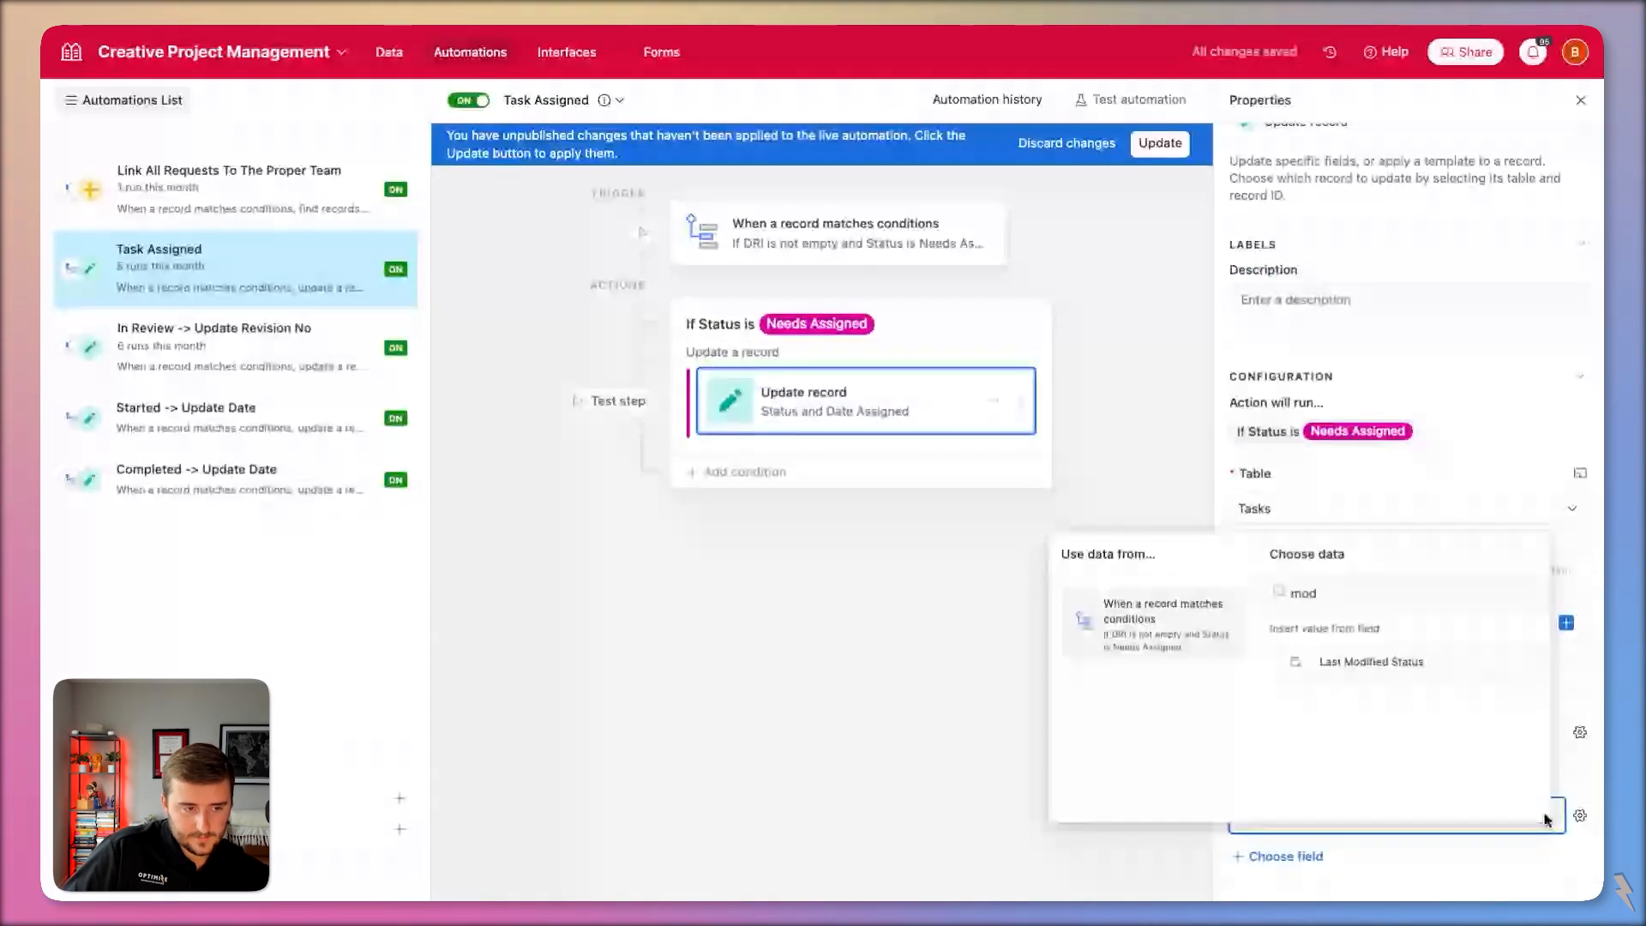
Remove the Status is Needs Assigned condition from the Task Assigned trigger and check the Update record action's fields.
click(878, 231)
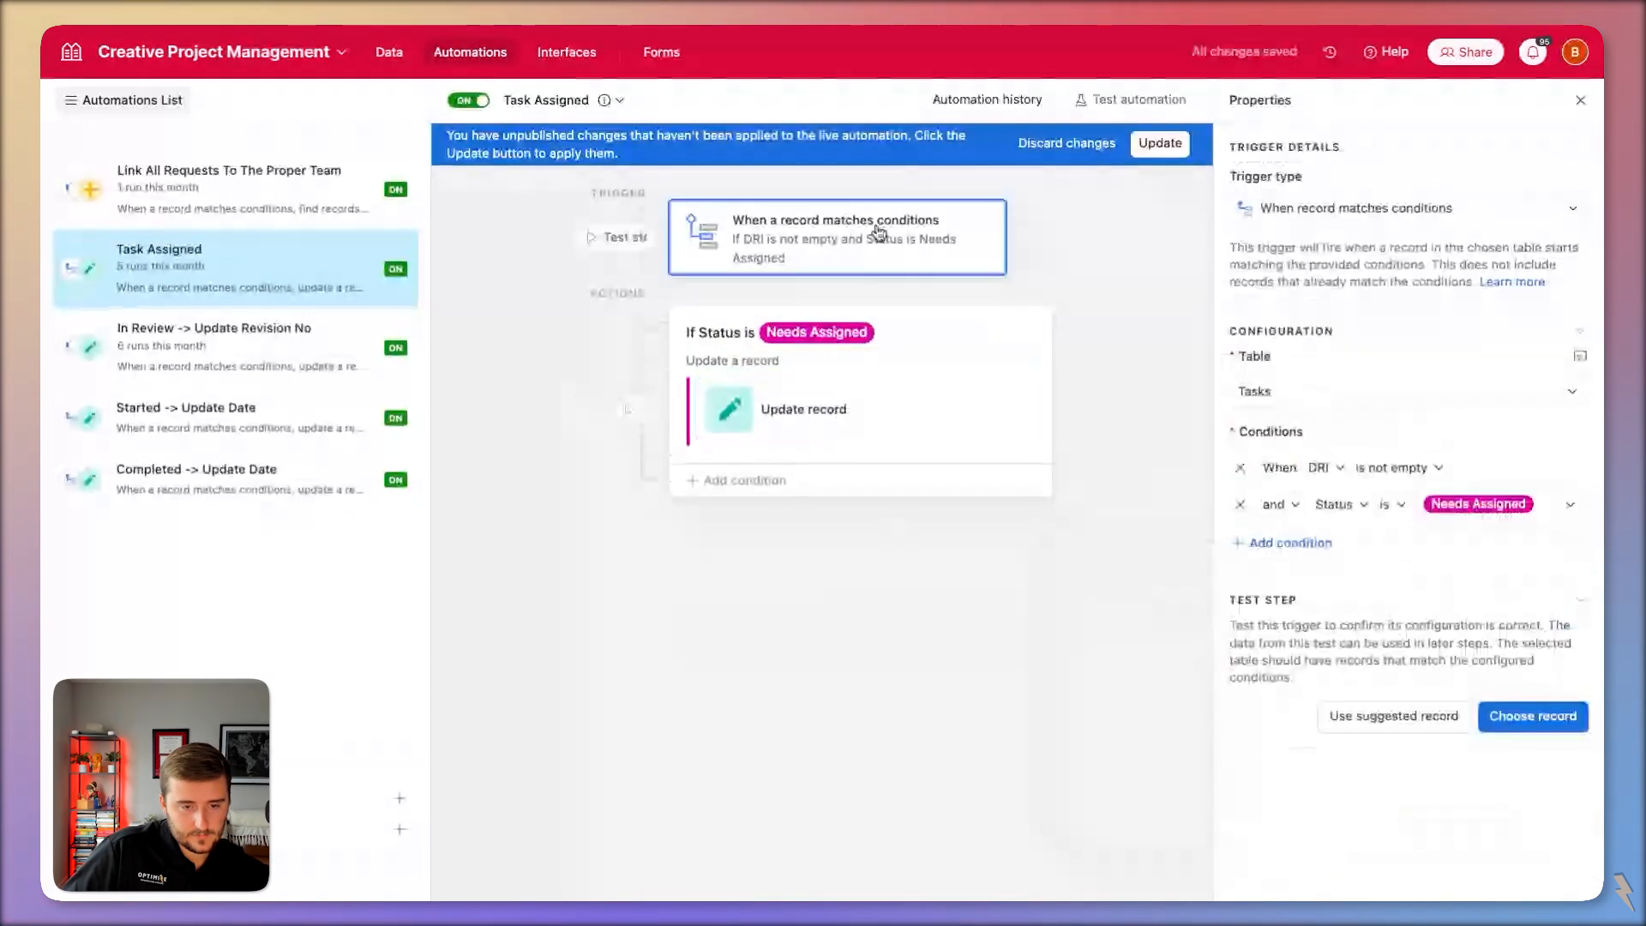
click(1237, 505)
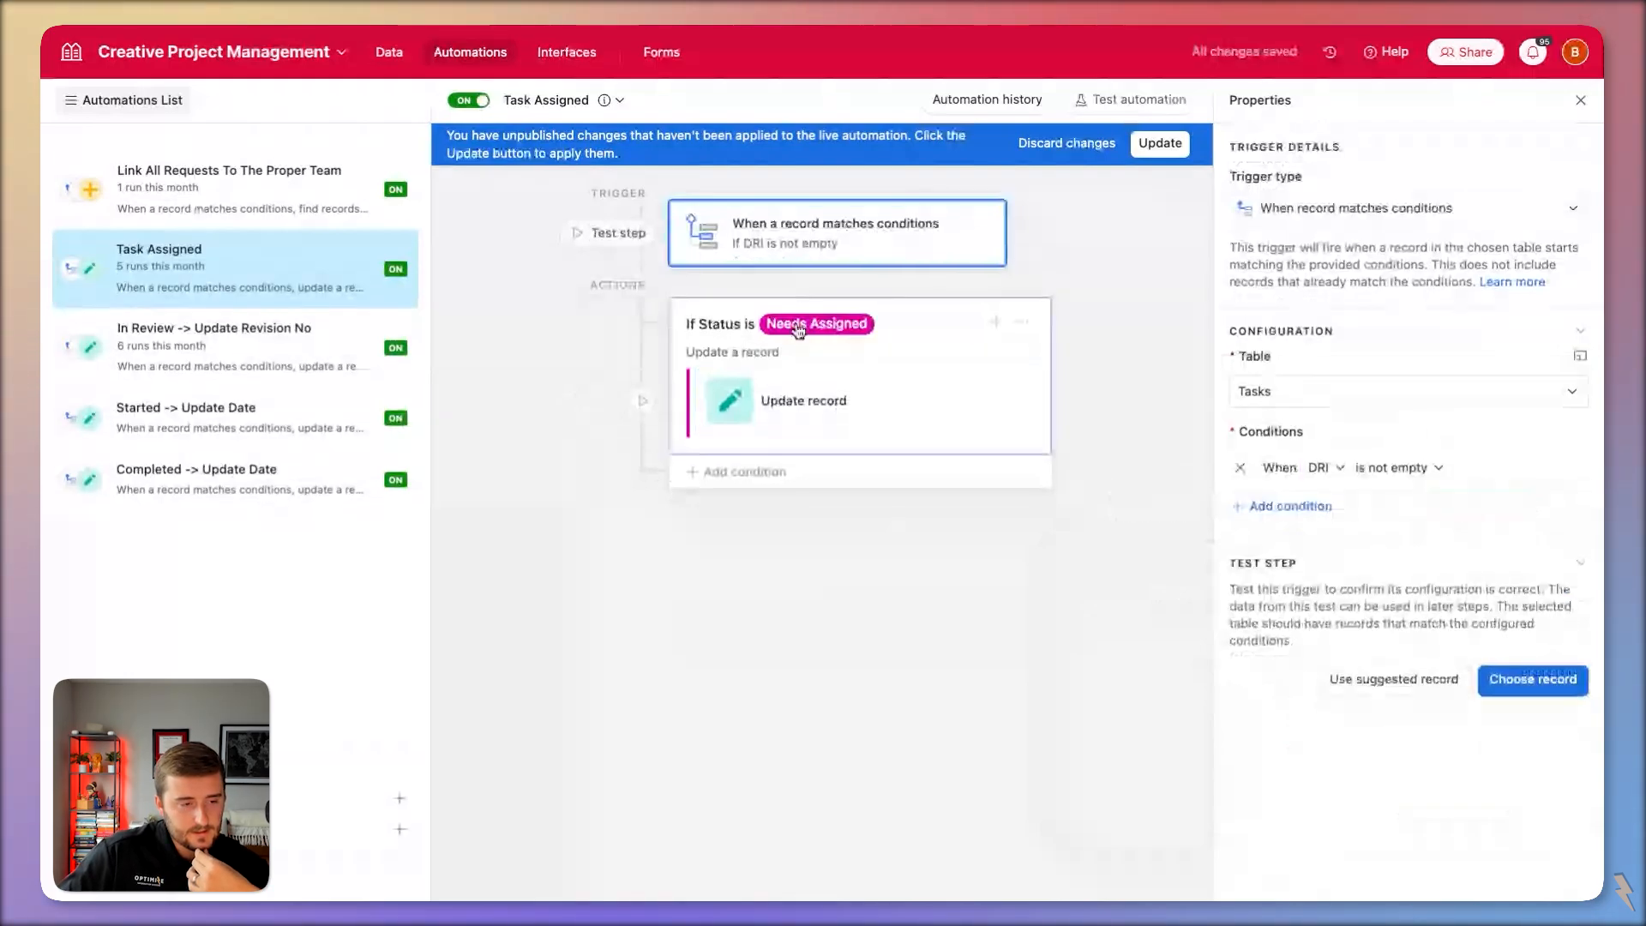
click(844, 401)
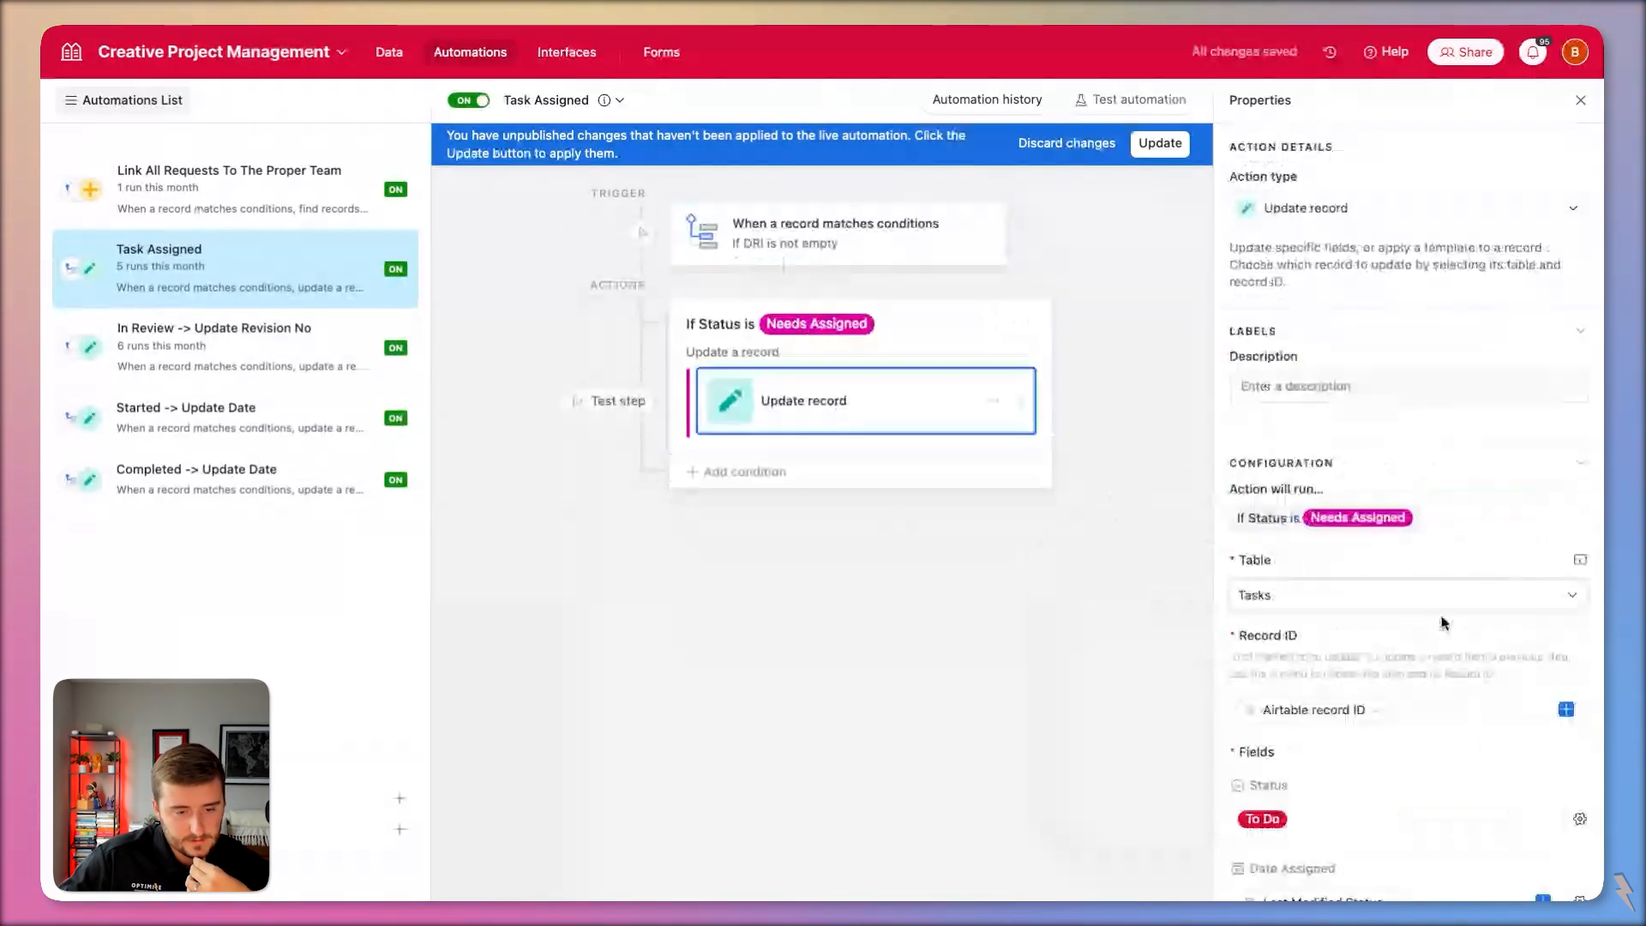
scroll(1444, 623, down, 3)
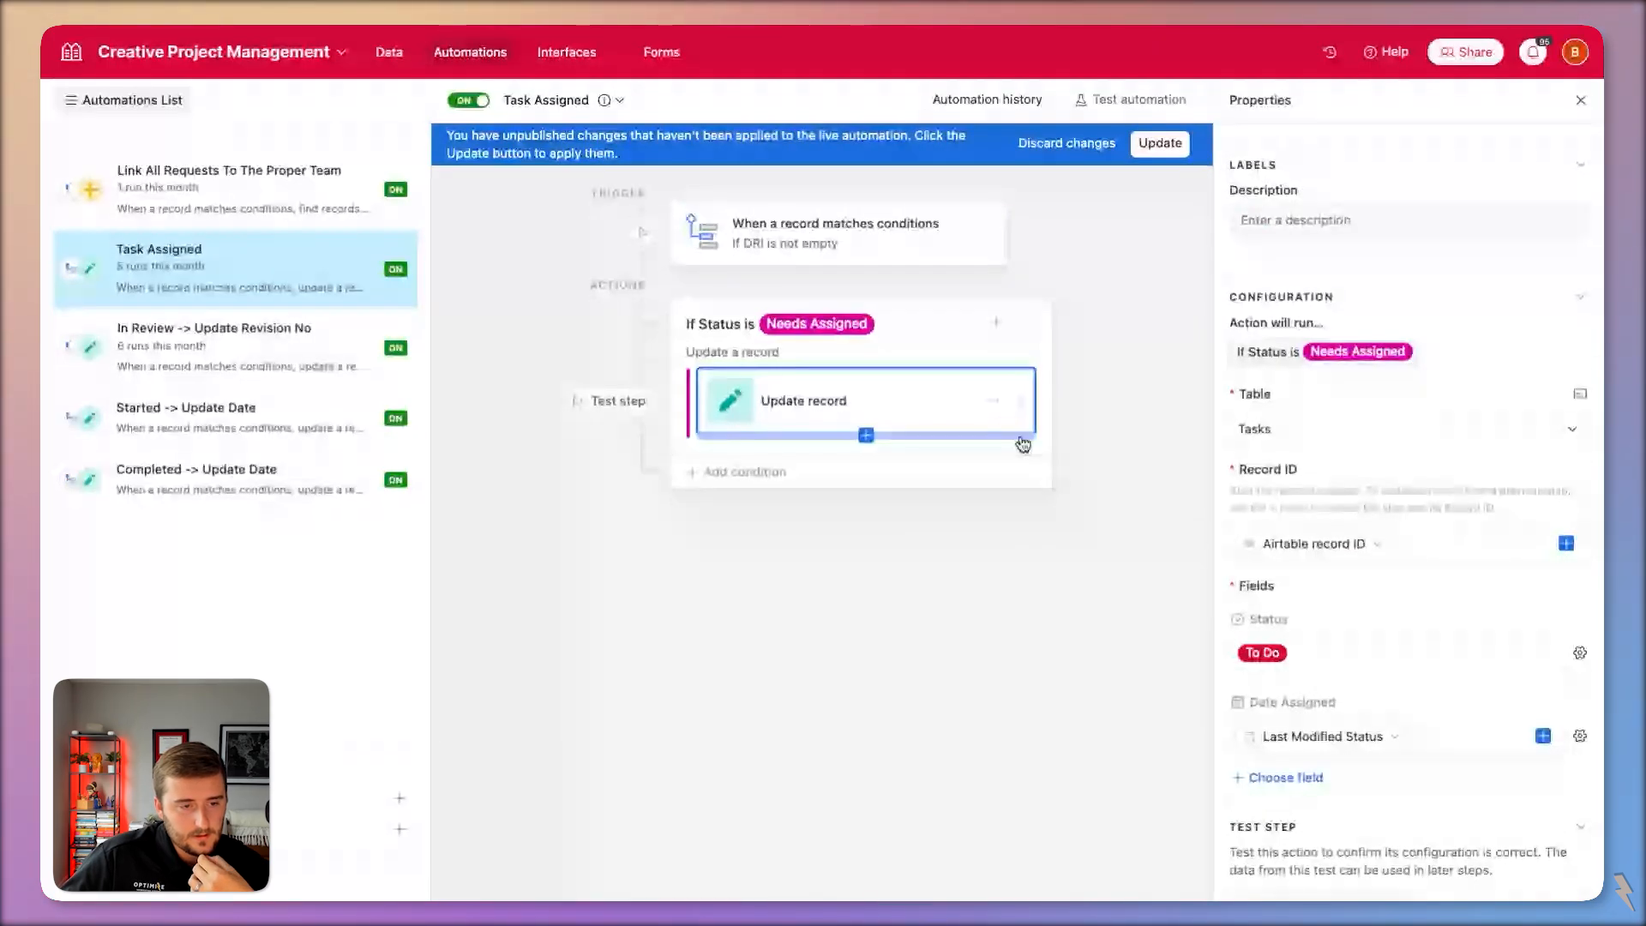
Duplicate the conditional group and change the copy's condition to Status is not Needs Assigned.
click(1026, 323)
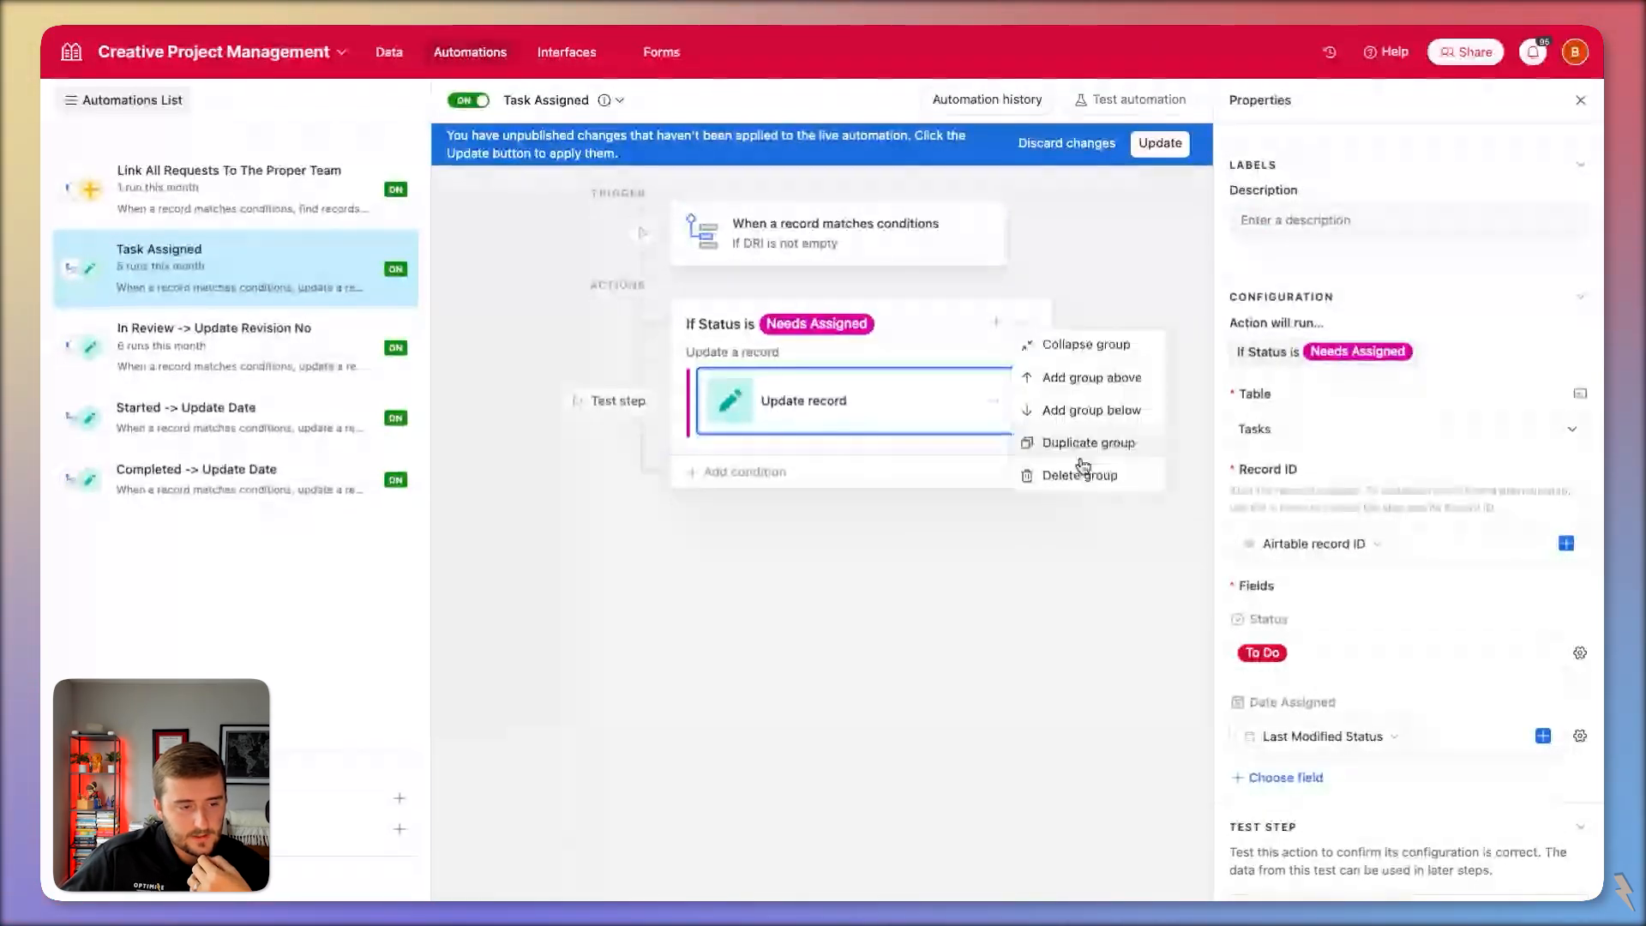
click(1083, 443)
click(790, 471)
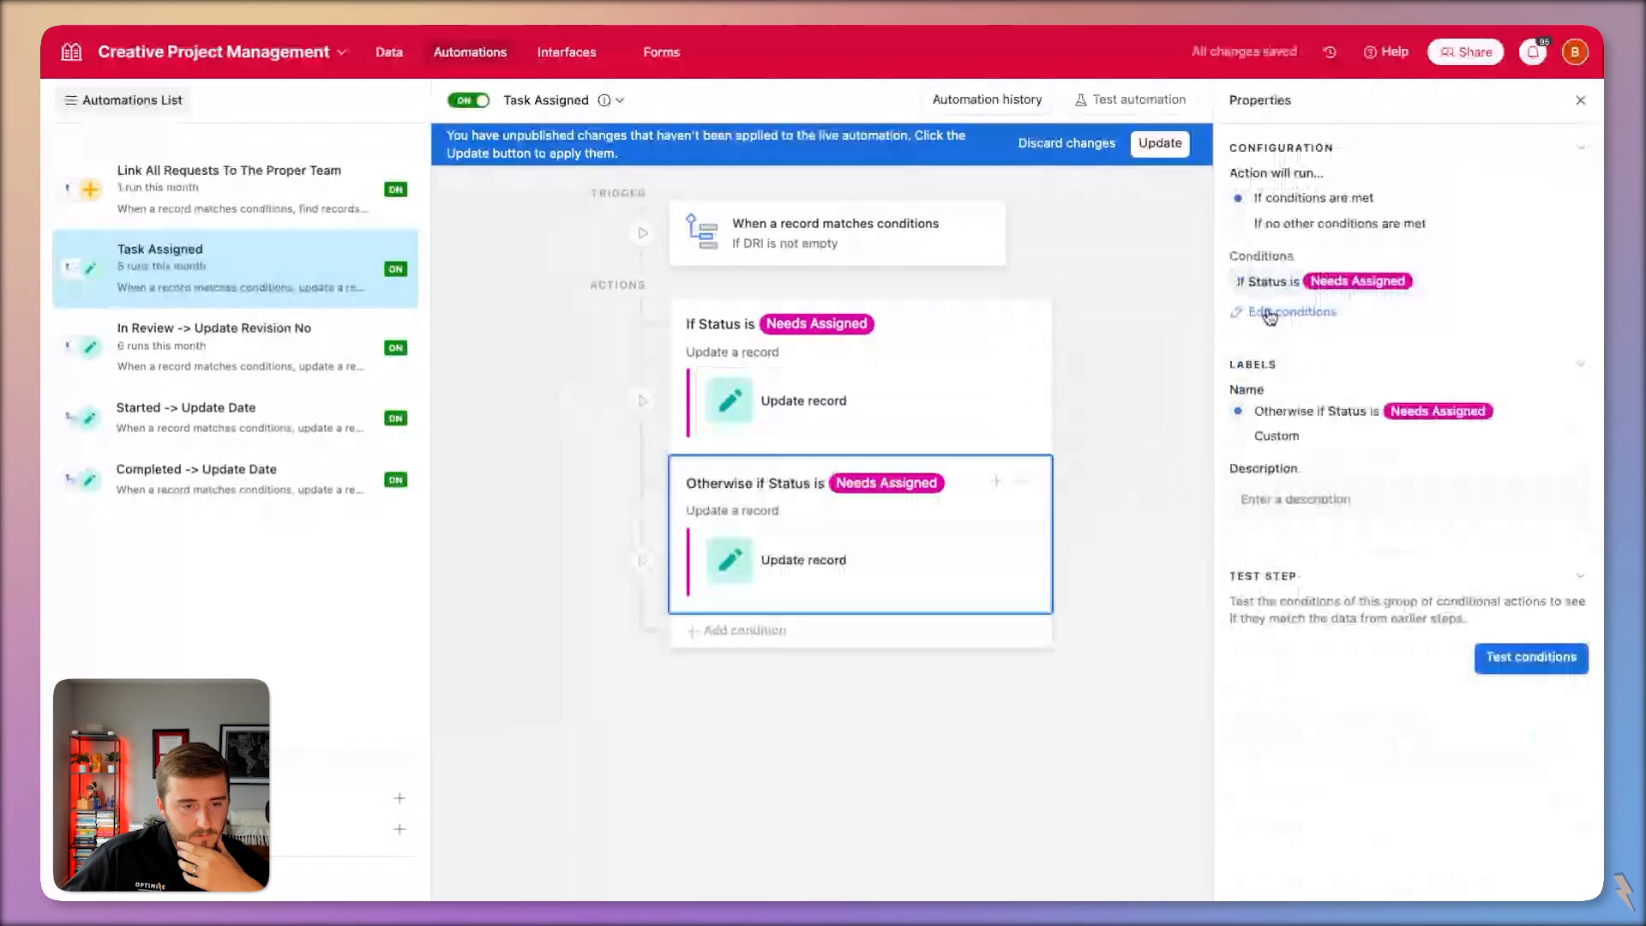
click(1270, 314)
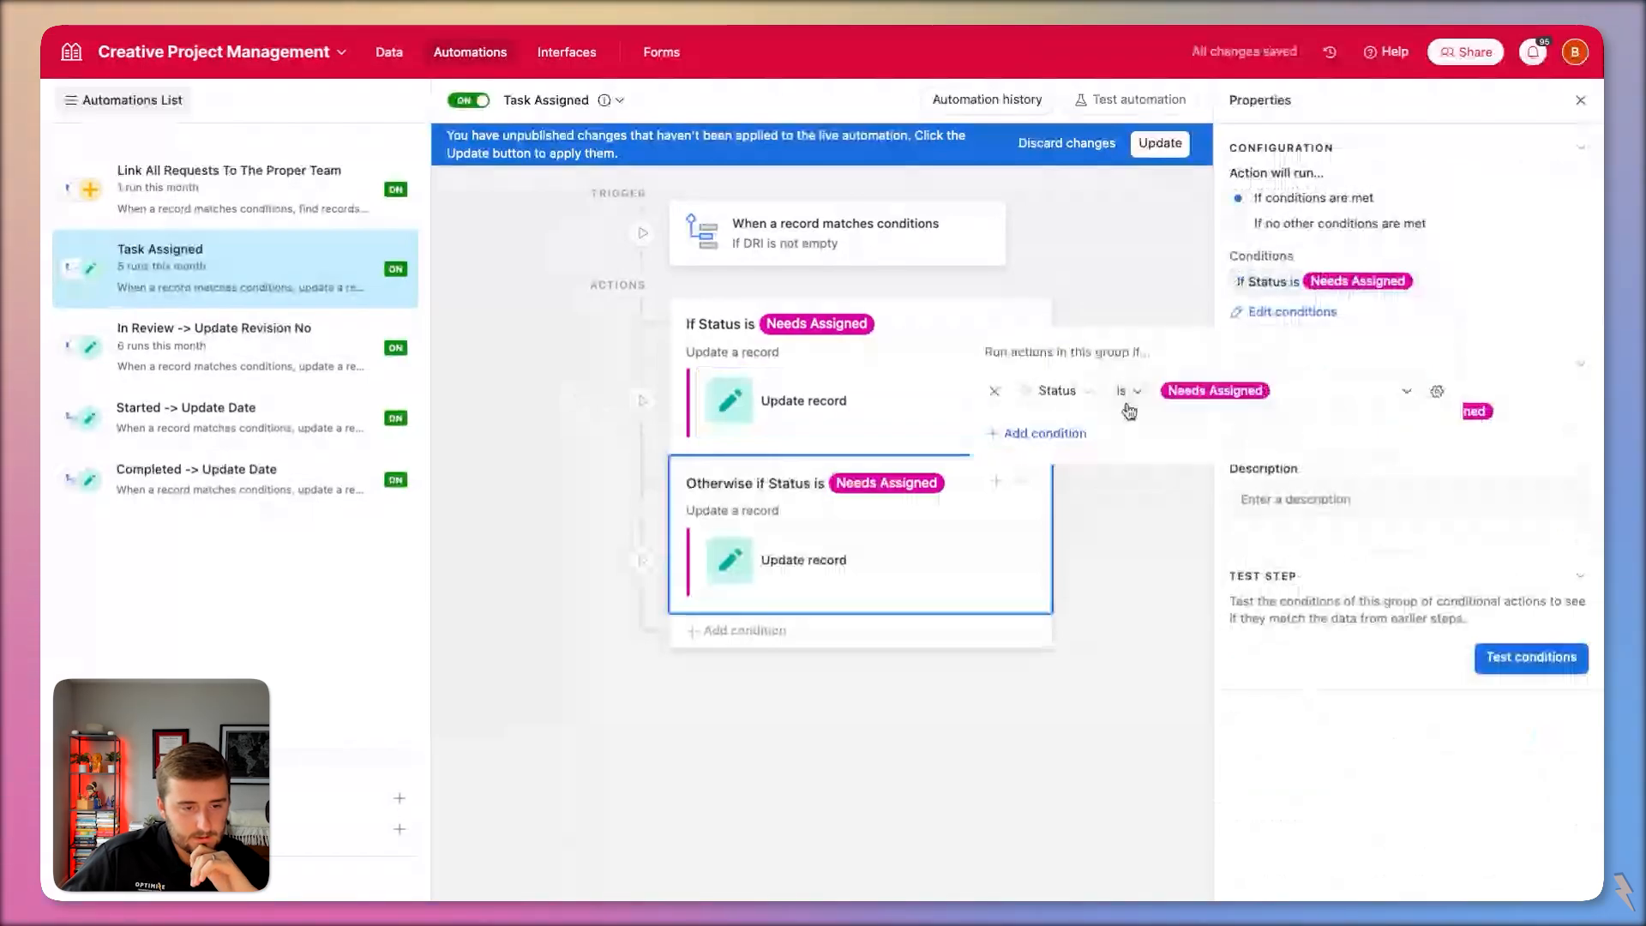
click(1129, 411)
click(1180, 496)
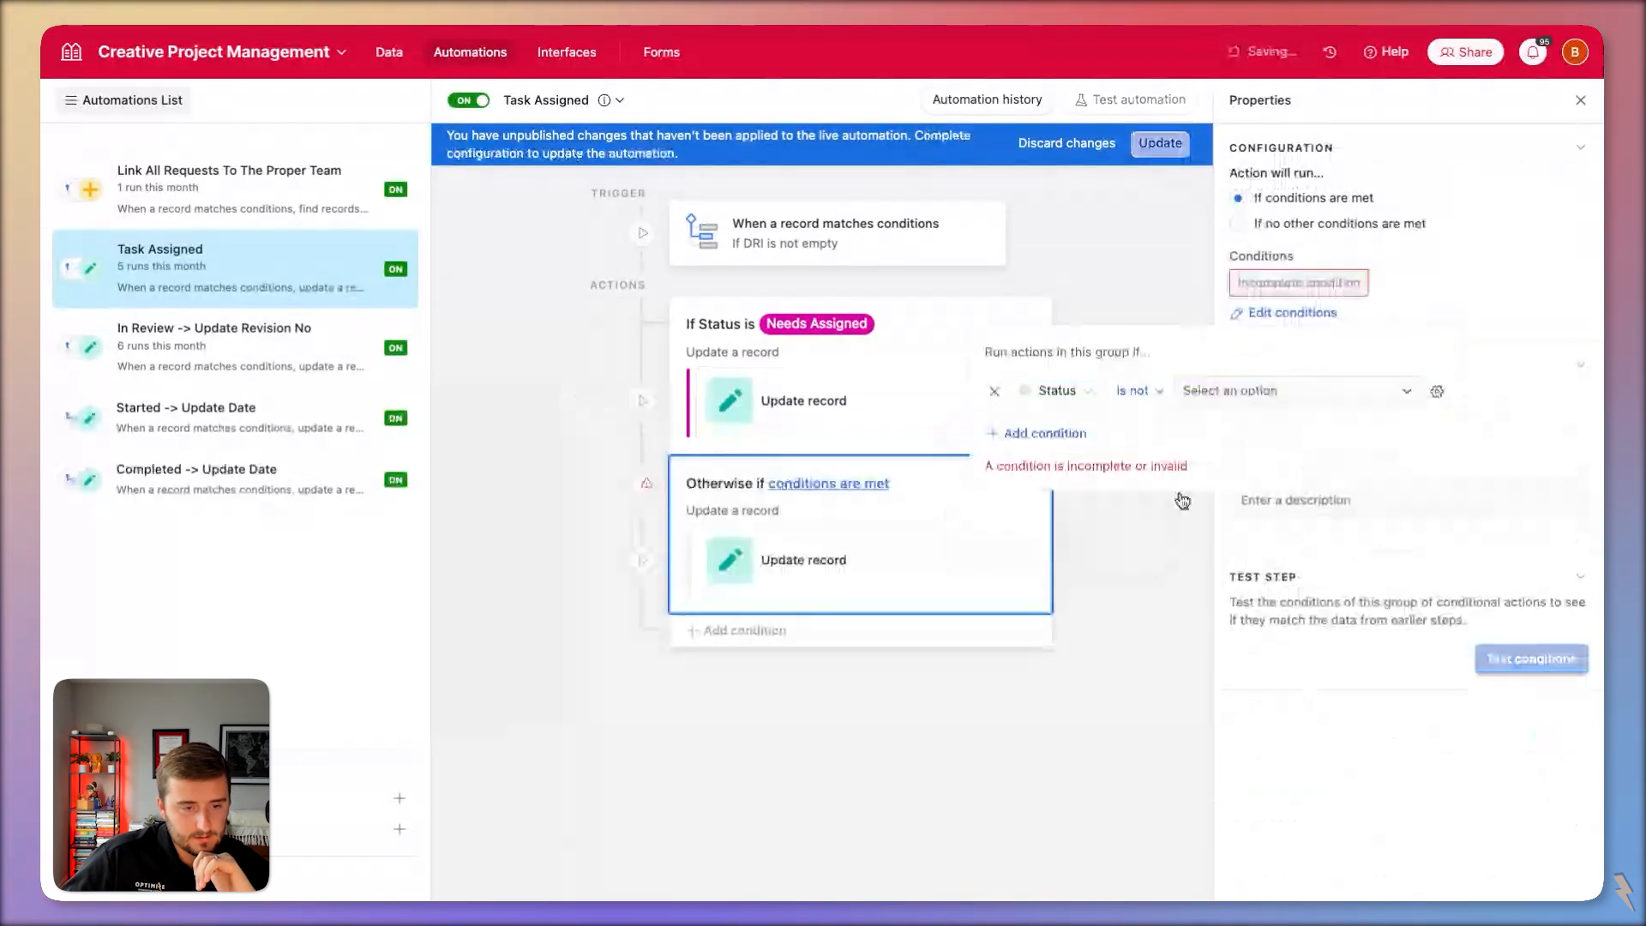
click(1243, 390)
click(1249, 466)
Add a second condition to the duplicated group requiring that Date Assigned is empty.
click(1072, 434)
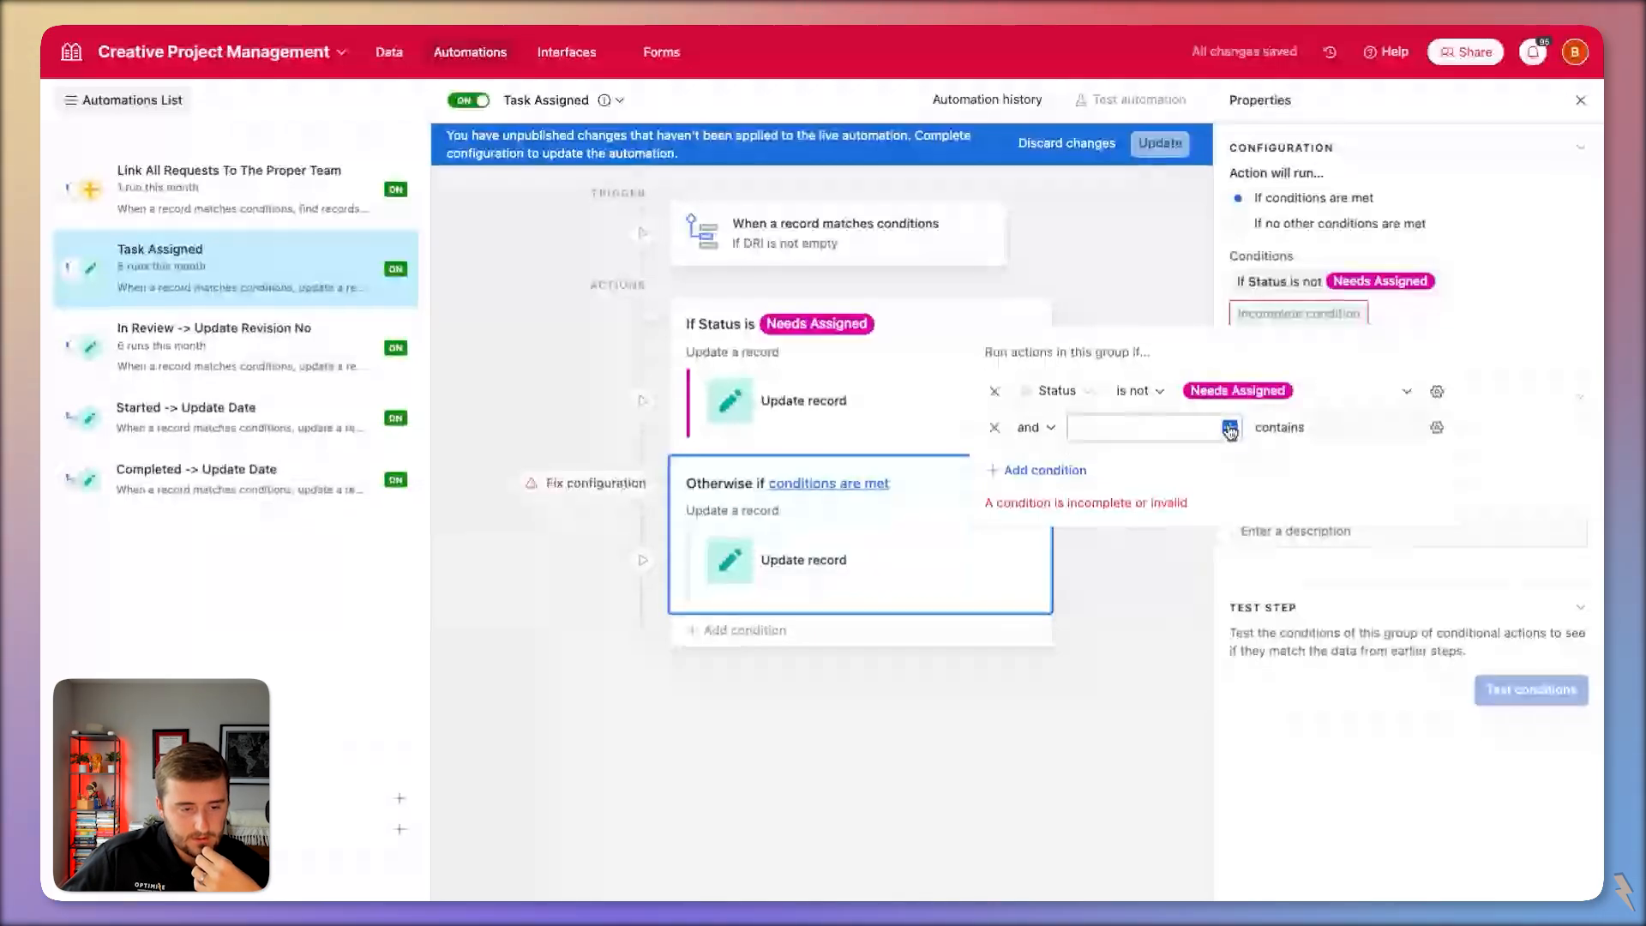
click(1230, 427)
scroll(1174, 610, up, 3)
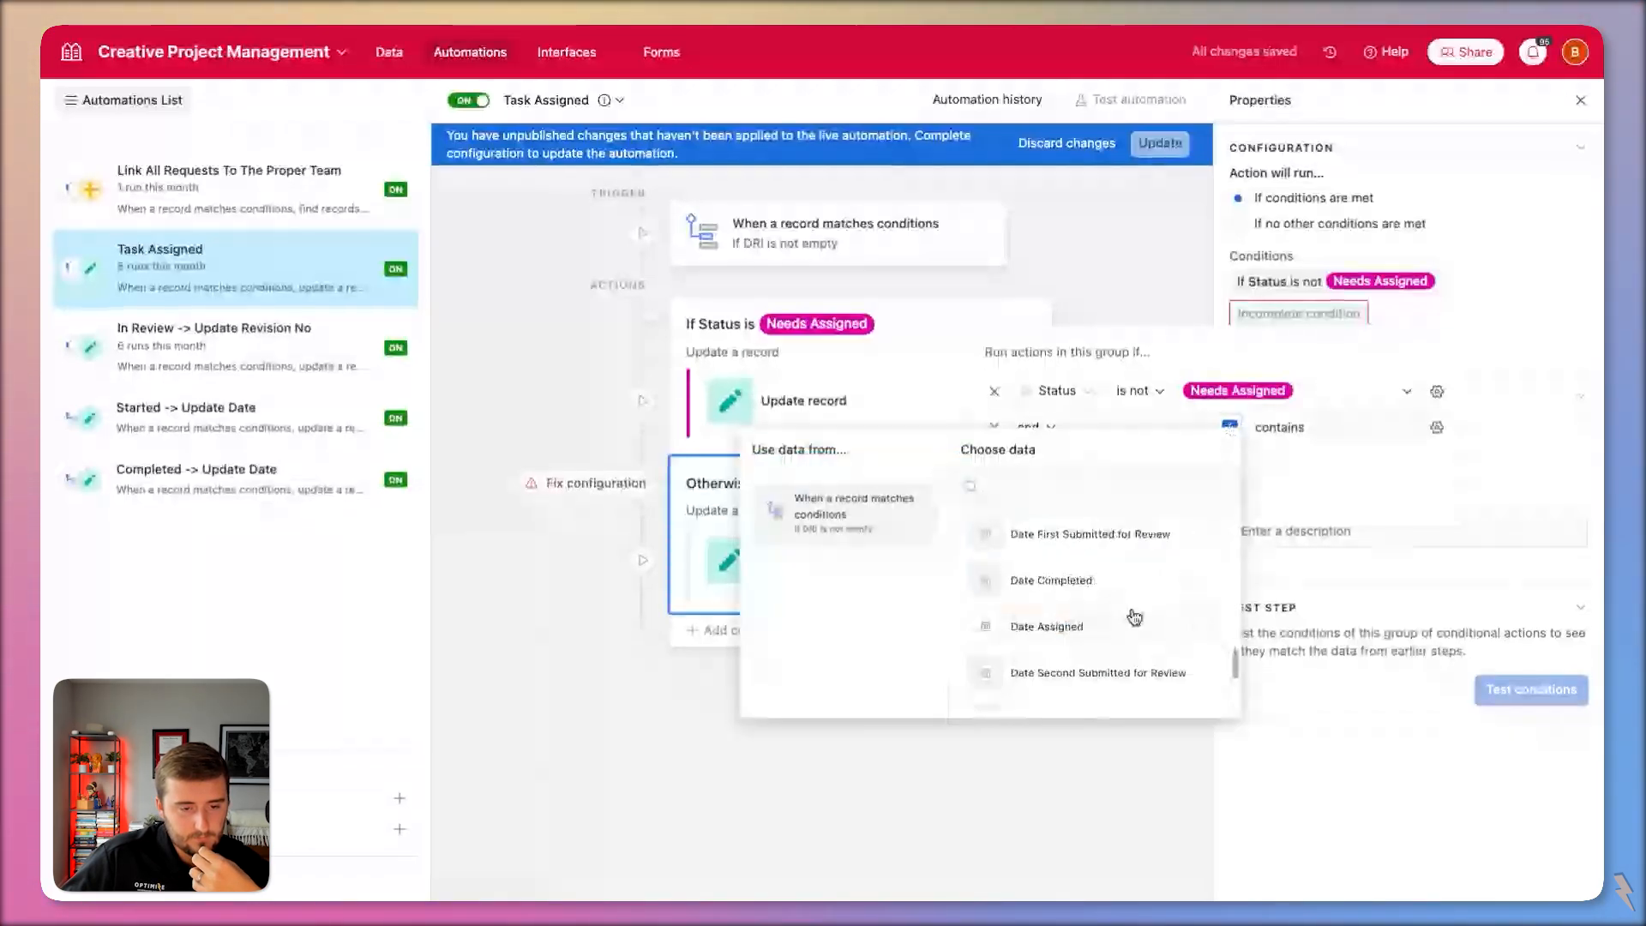
click(1135, 621)
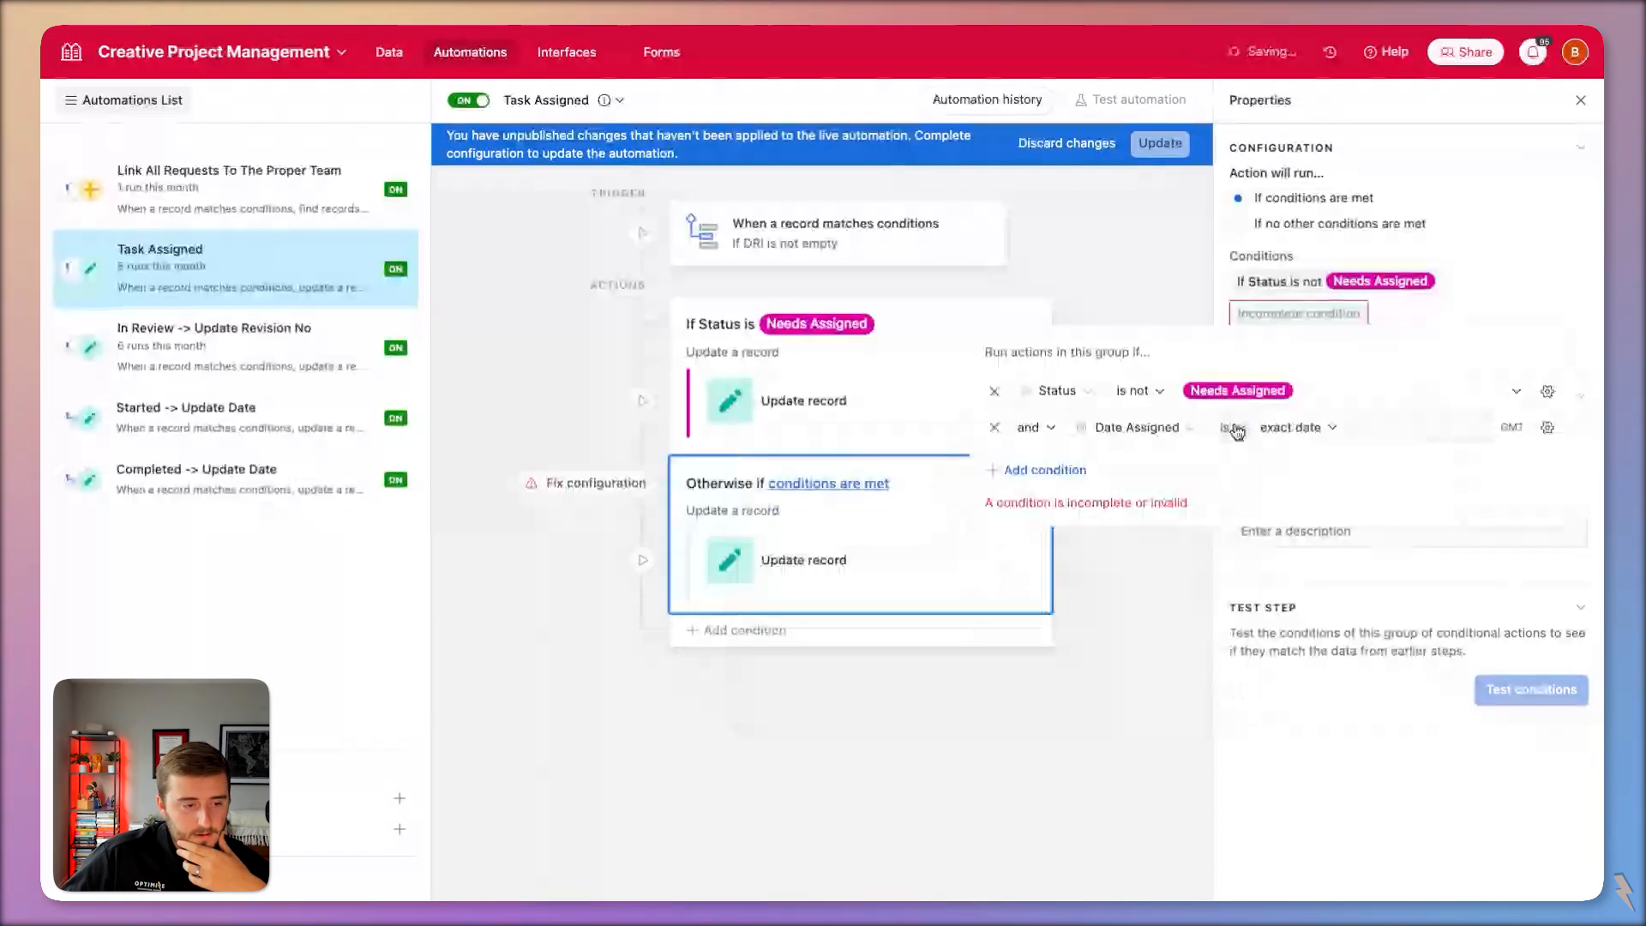
click(1237, 432)
click(1282, 656)
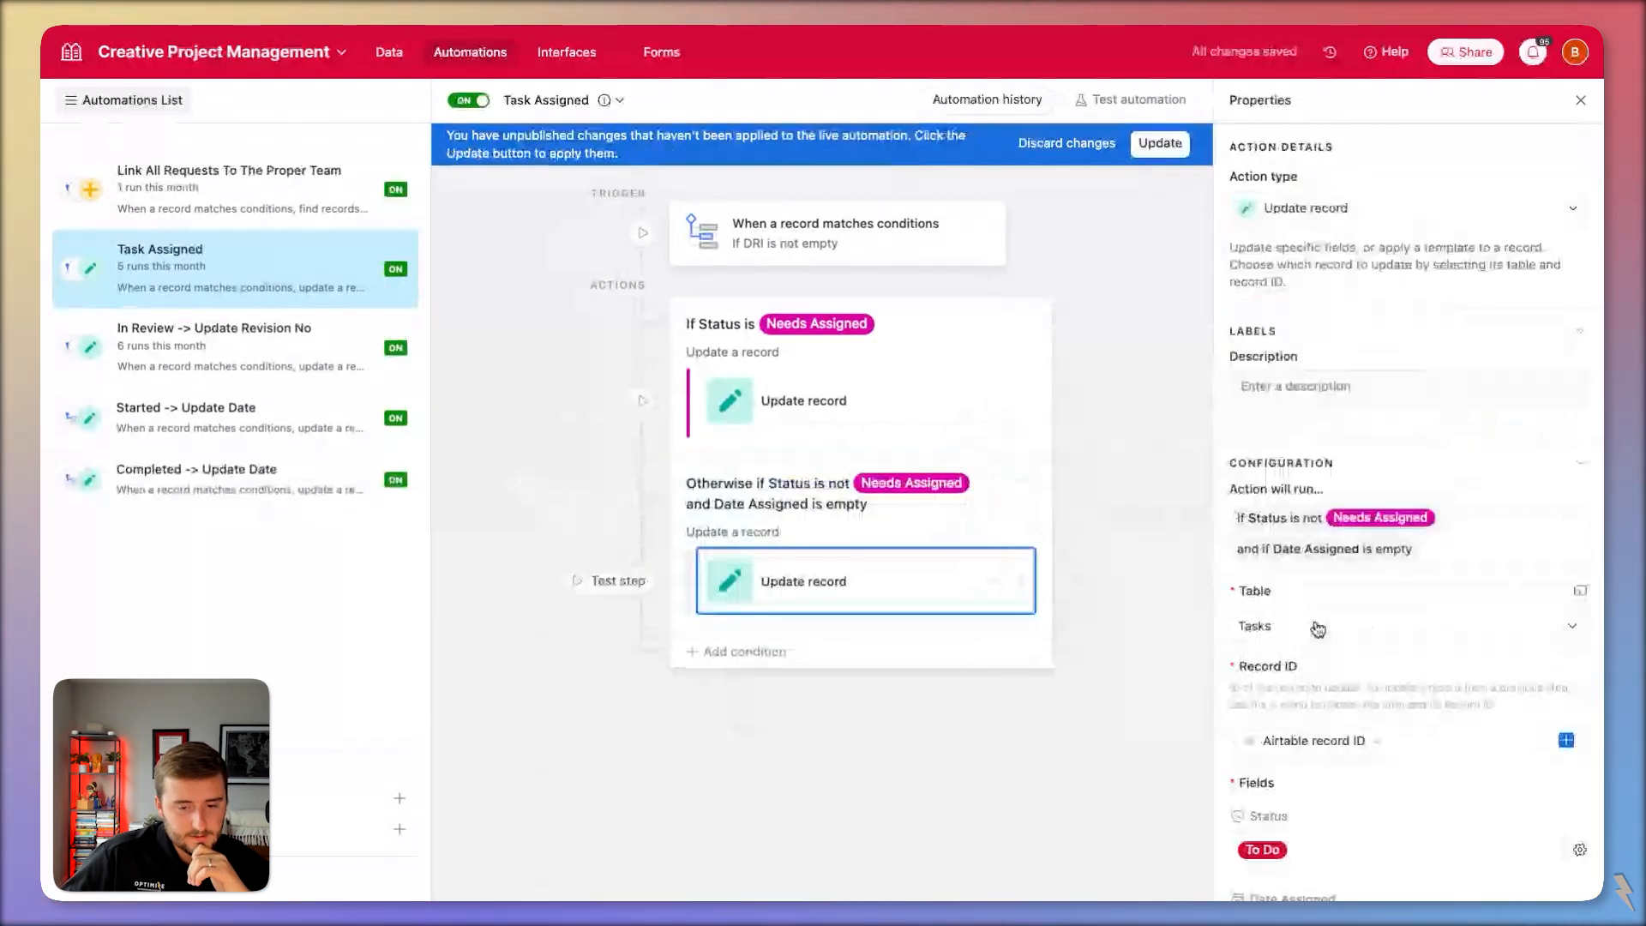
Remove the Status field from the duplicated group's Update record action and apply the changes to the live automation.
scroll(1458, 728, down, 3)
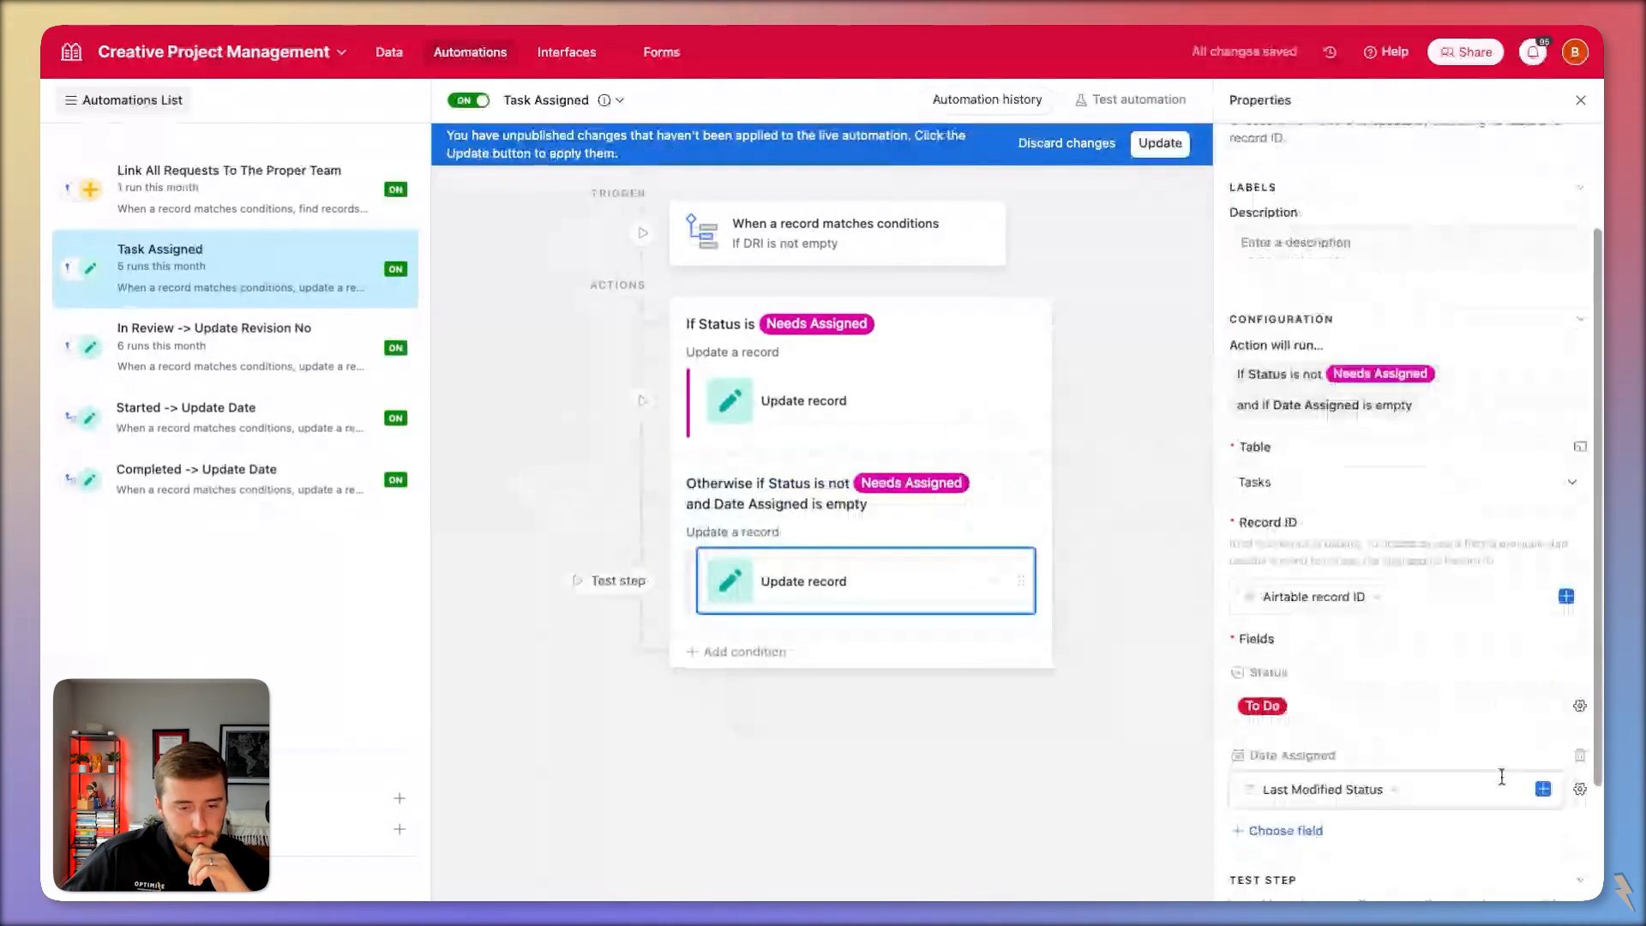
click(1580, 674)
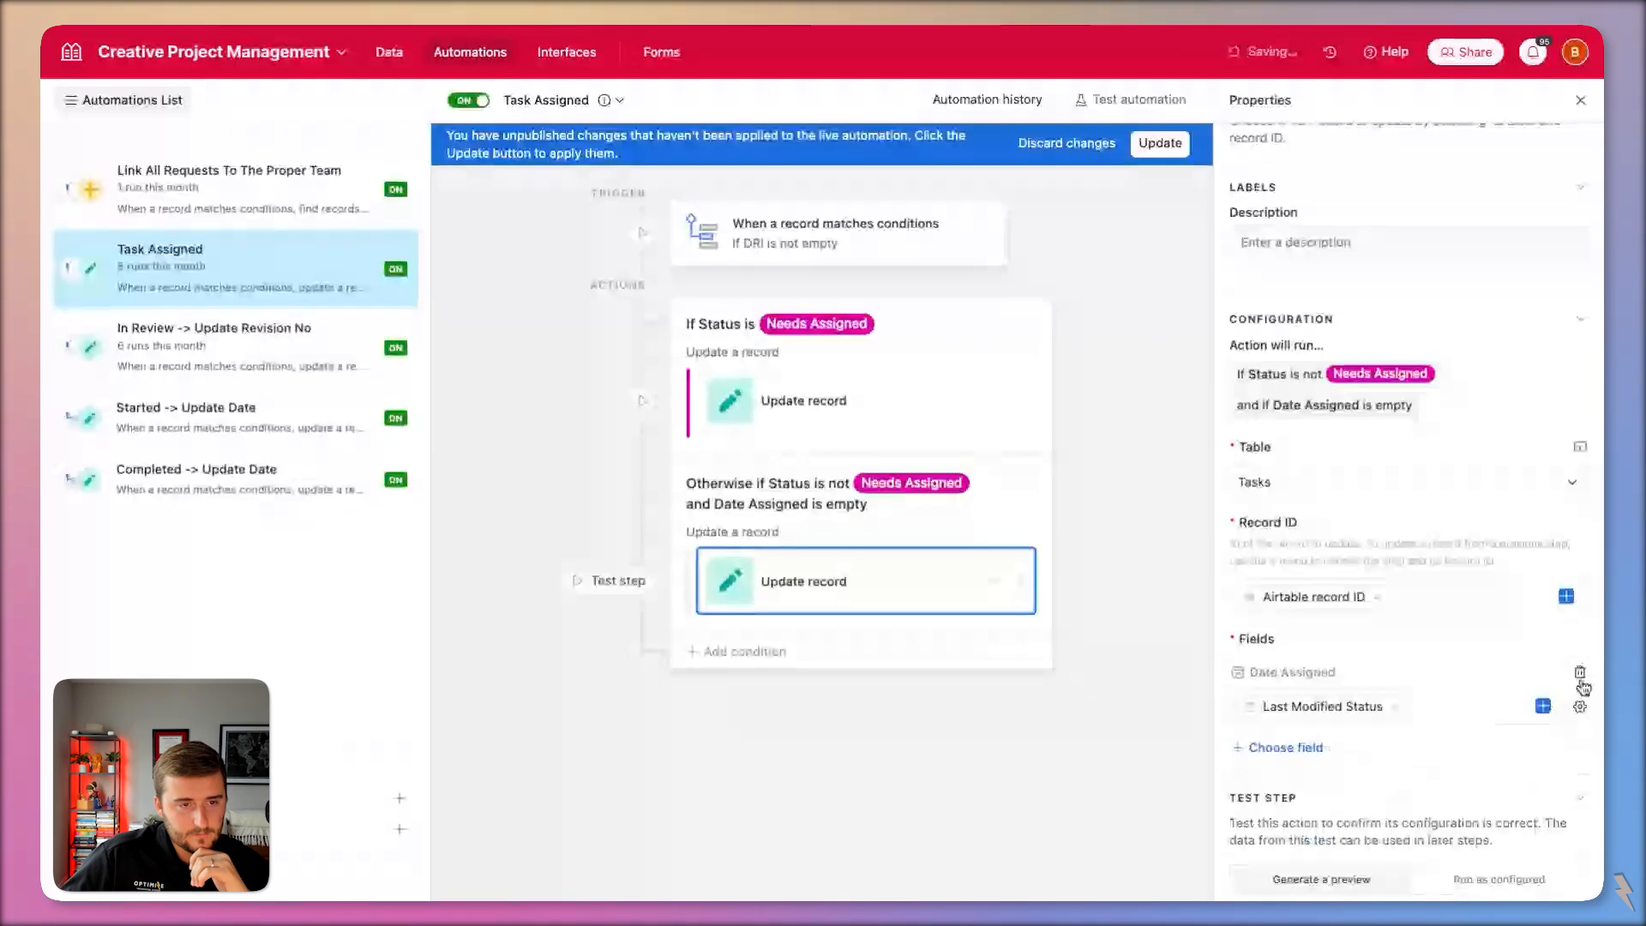
click(1146, 151)
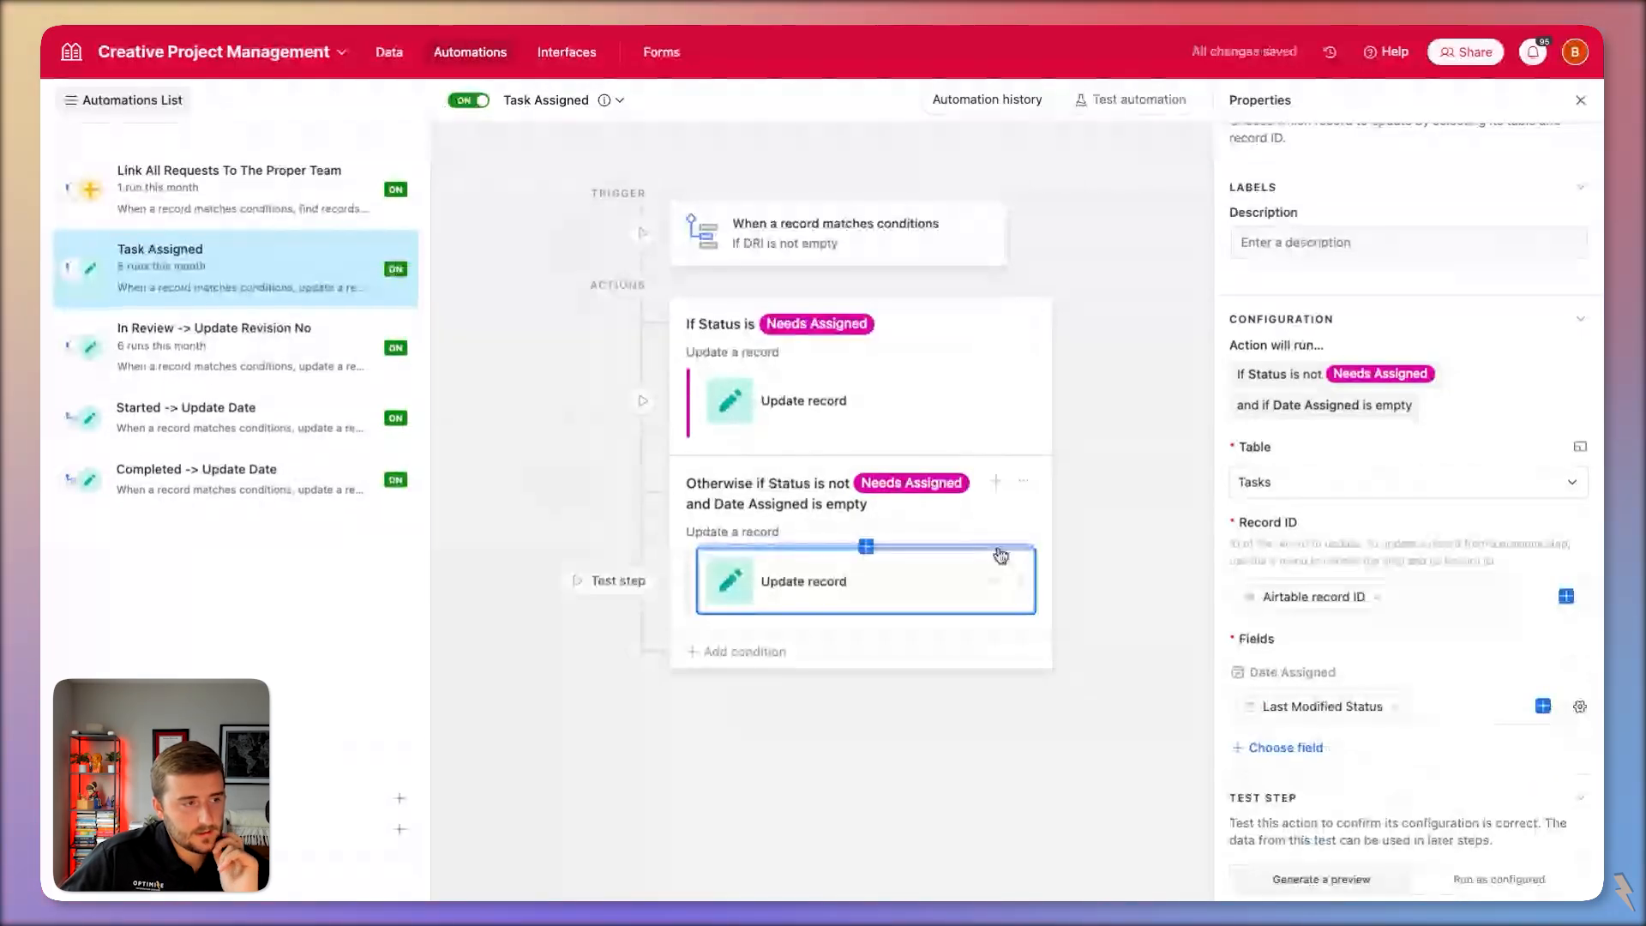
Examine the date fields in the Tasks table and the fields set by the first Update record action of In Review -> Update Revision No.
click(389, 53)
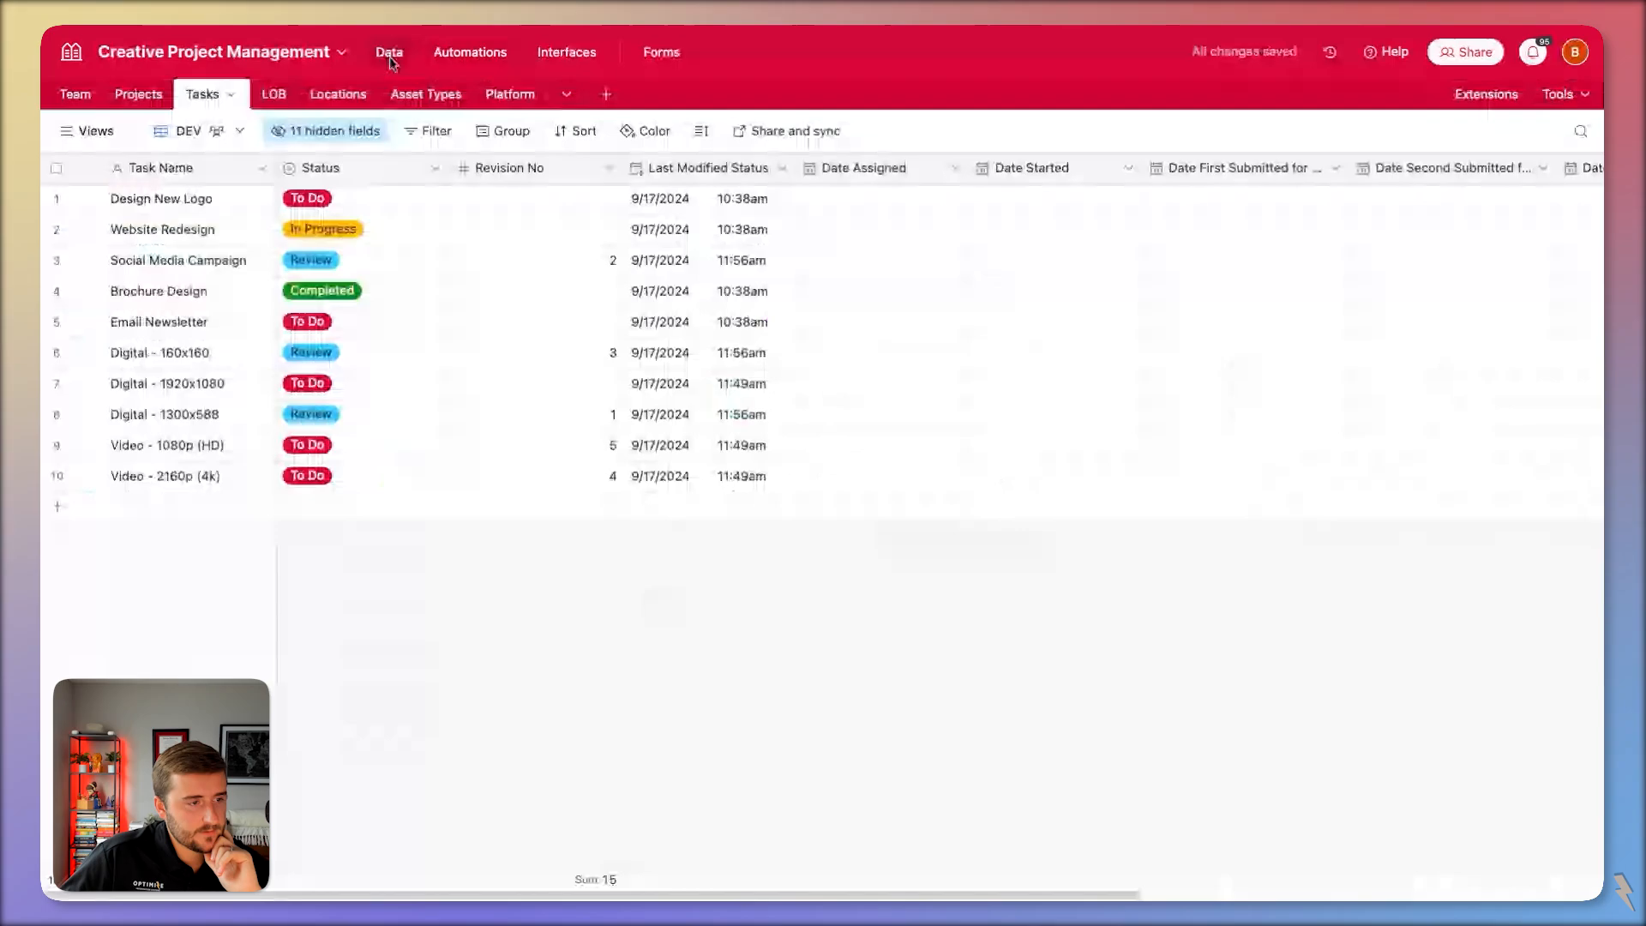
scroll(588, 178, right, 5)
click(754, 167)
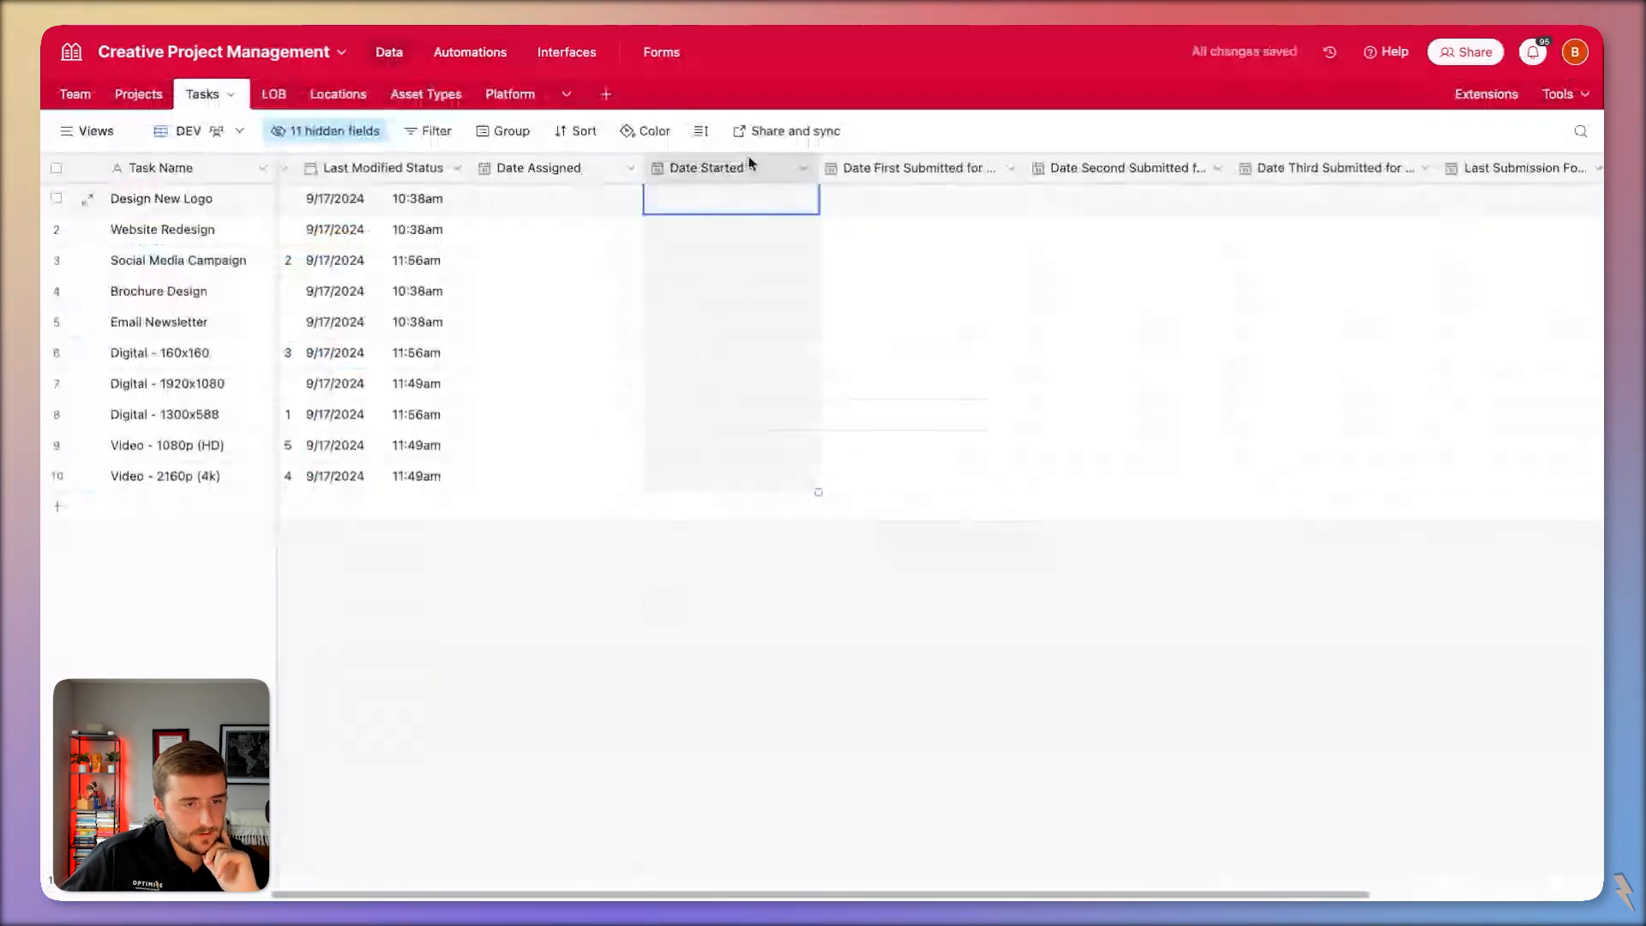
scroll(1146, 172, right, 5)
click(1169, 178)
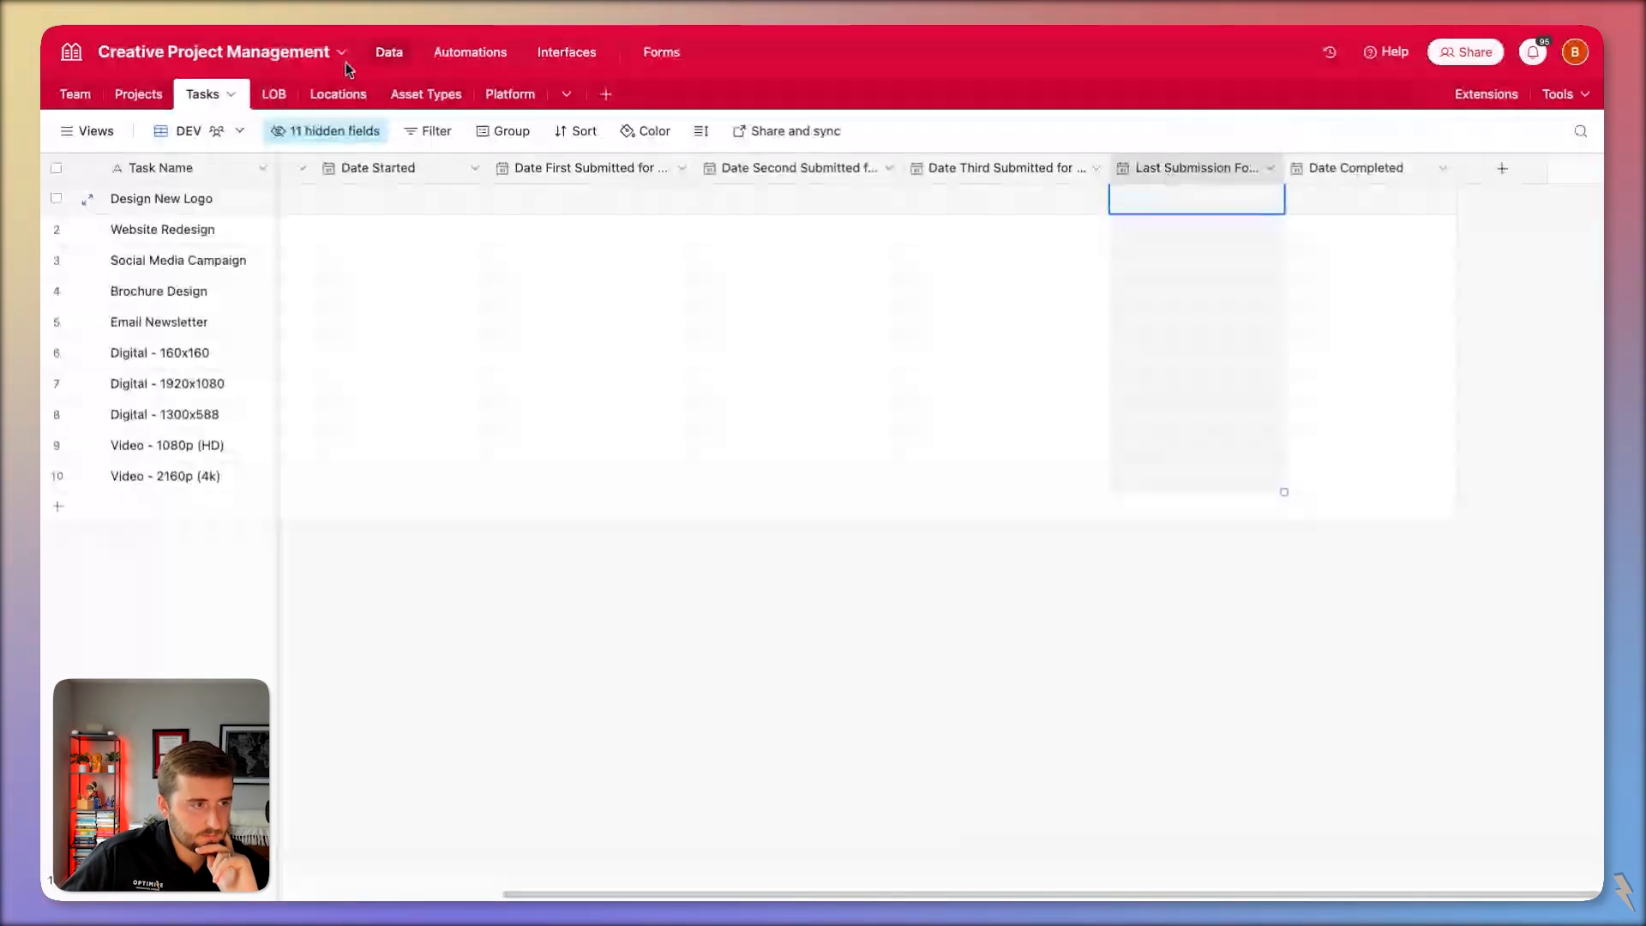
click(470, 52)
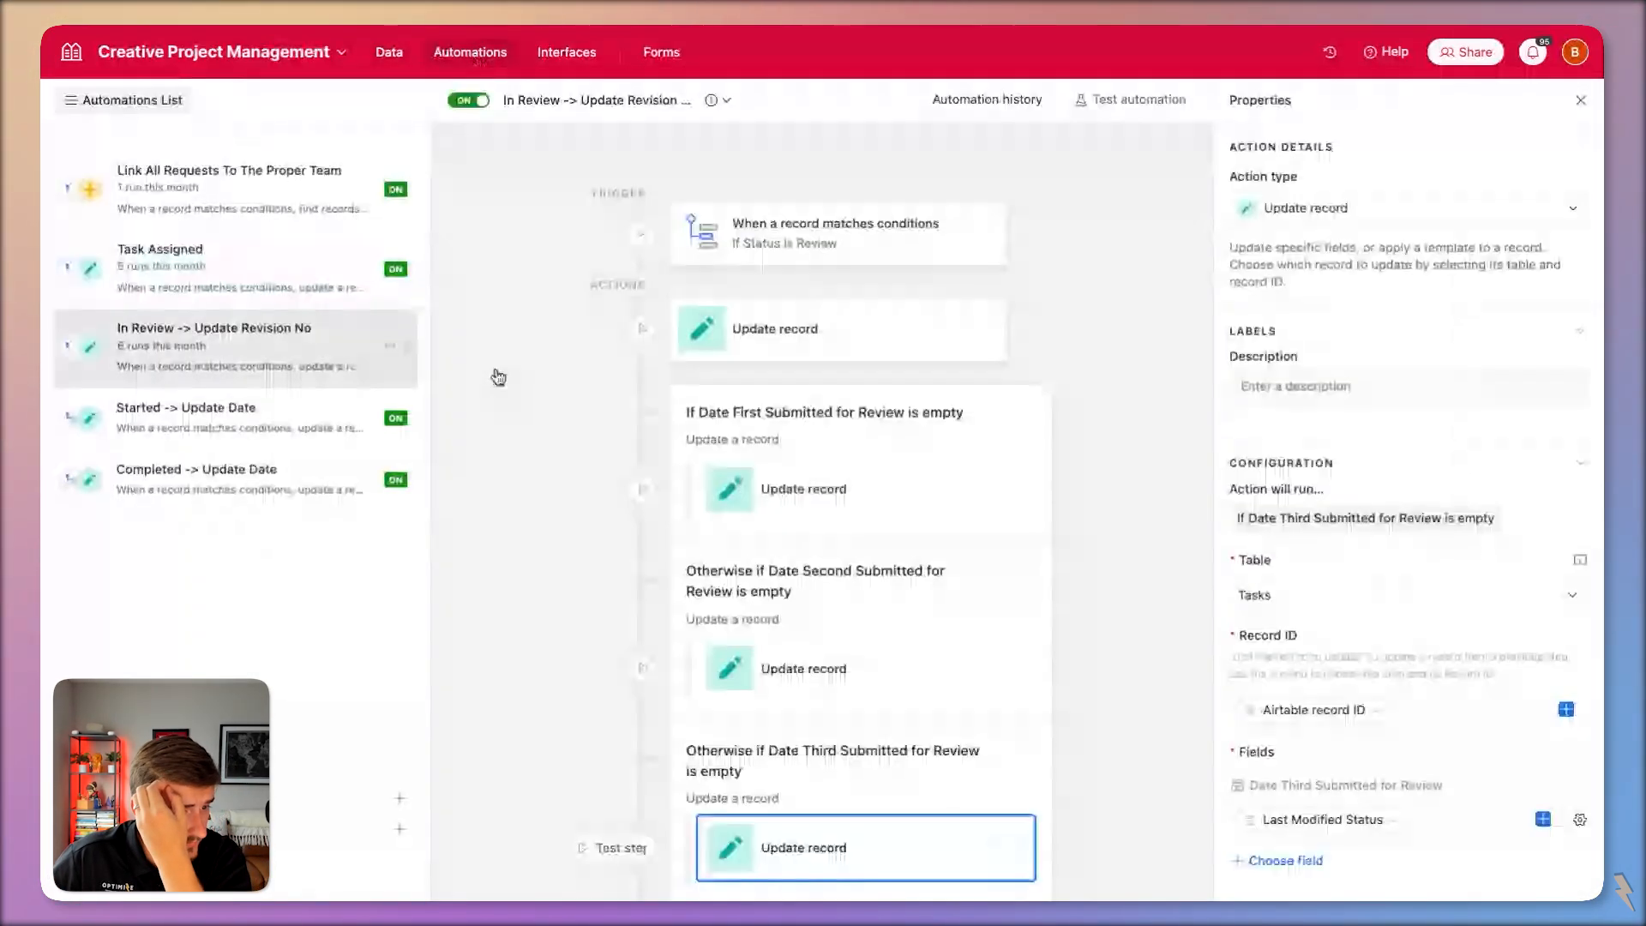
click(840, 330)
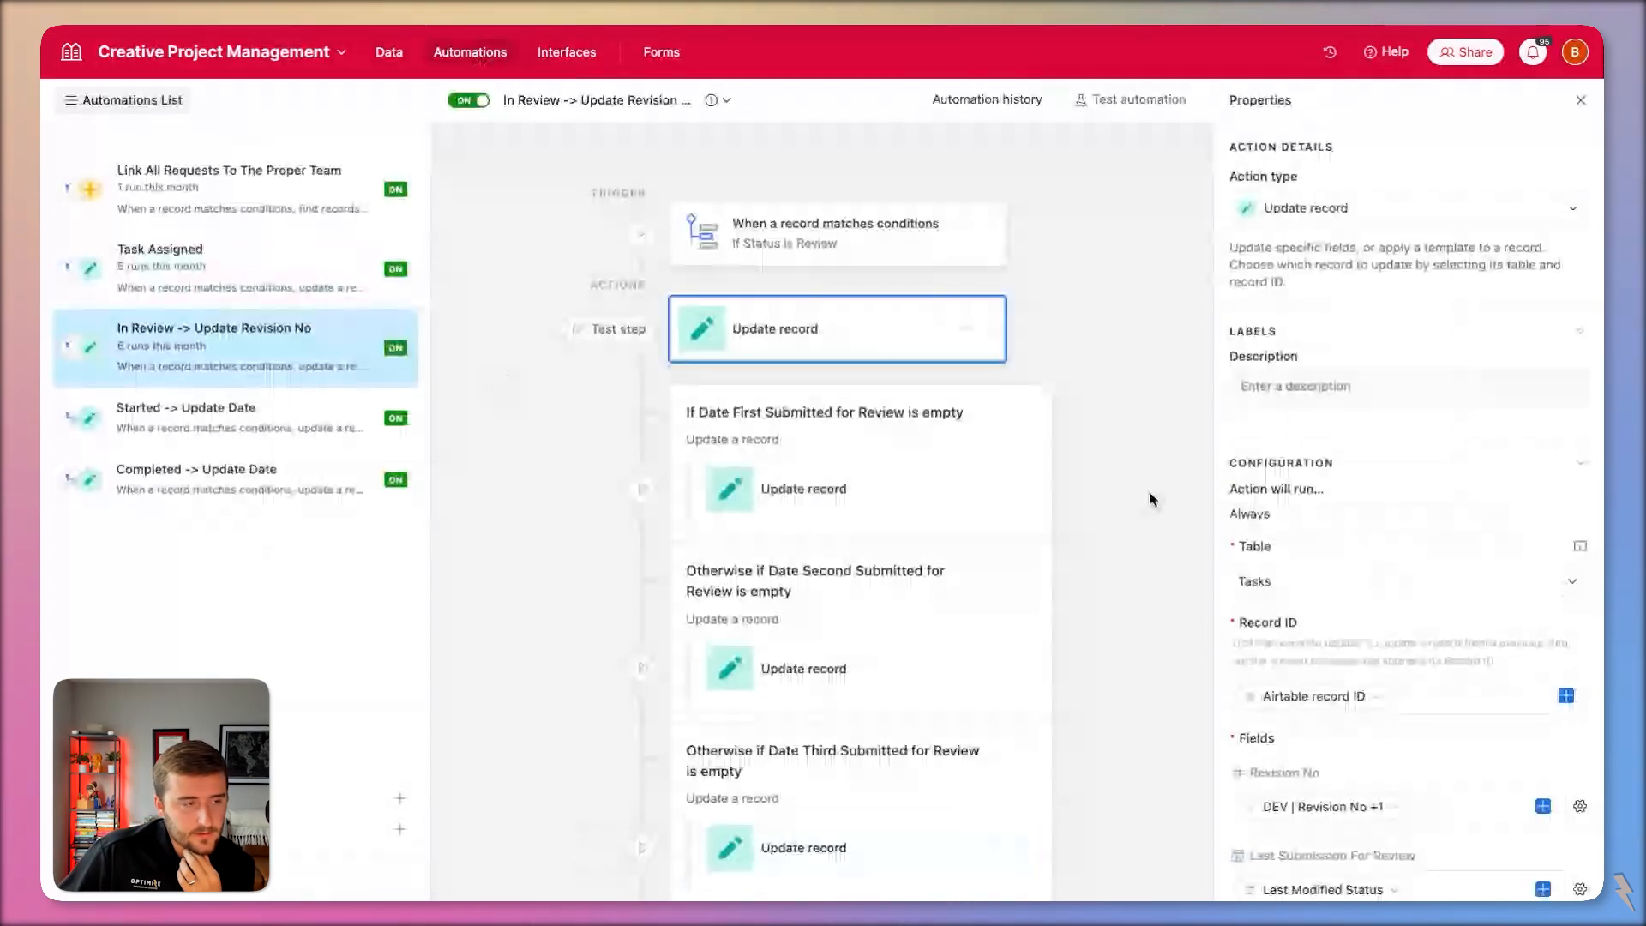
scroll(1150, 496, down, 1)
scroll(1373, 567, down, 3)
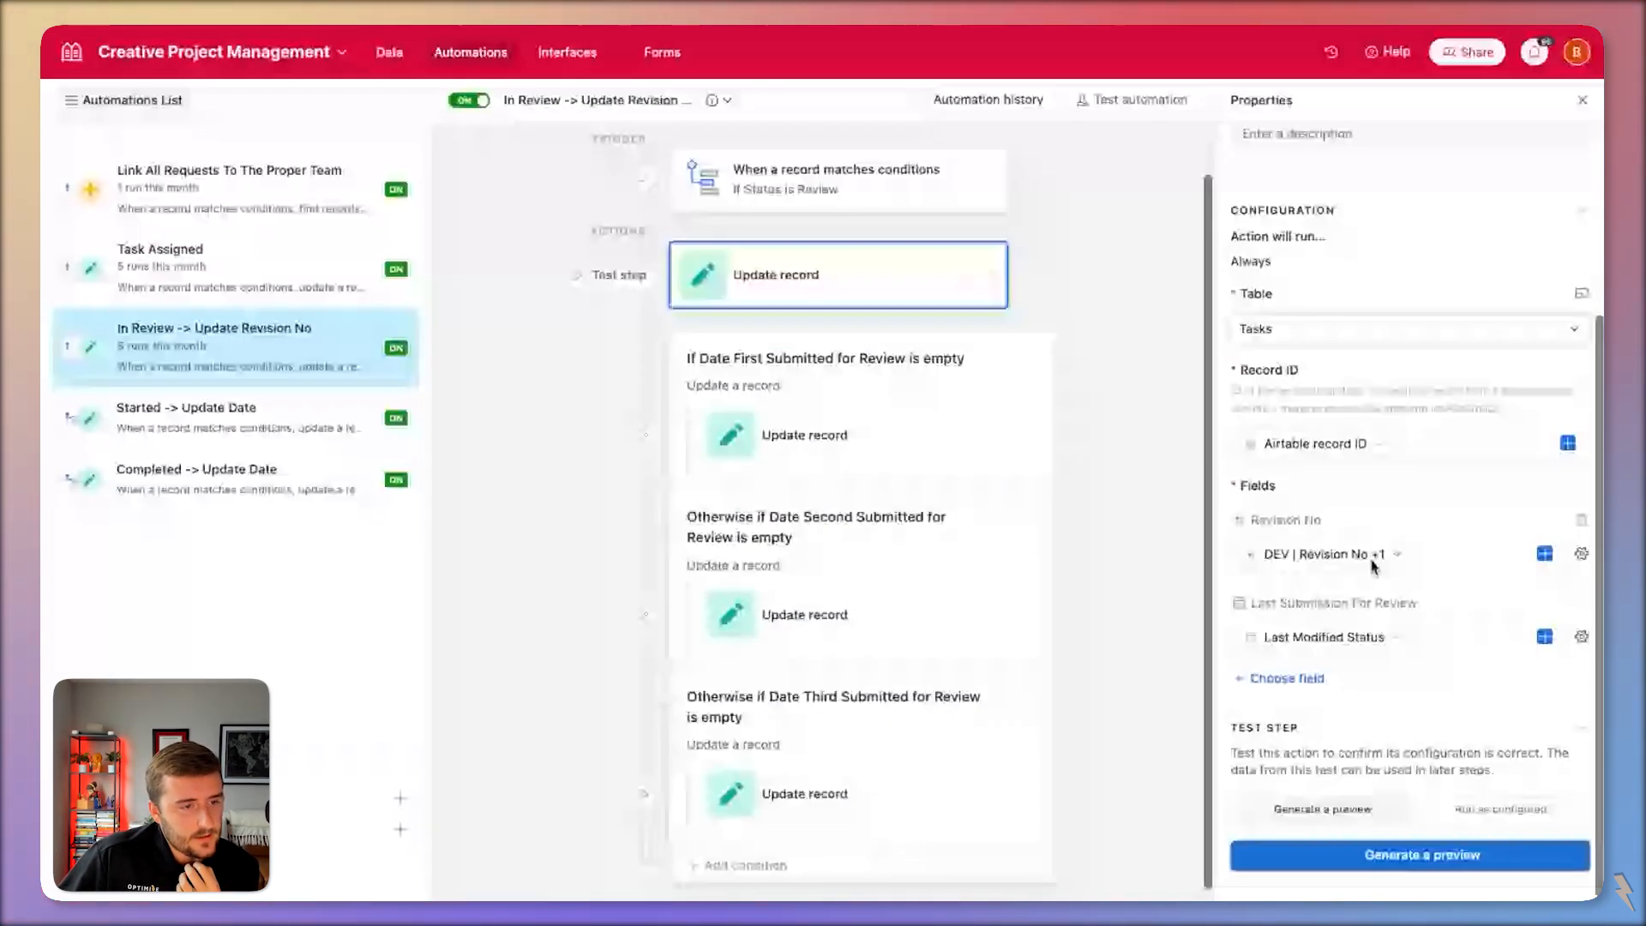
Clear the Status cells of all ten tasks in the Tasks table and undo the clearing.
click(389, 52)
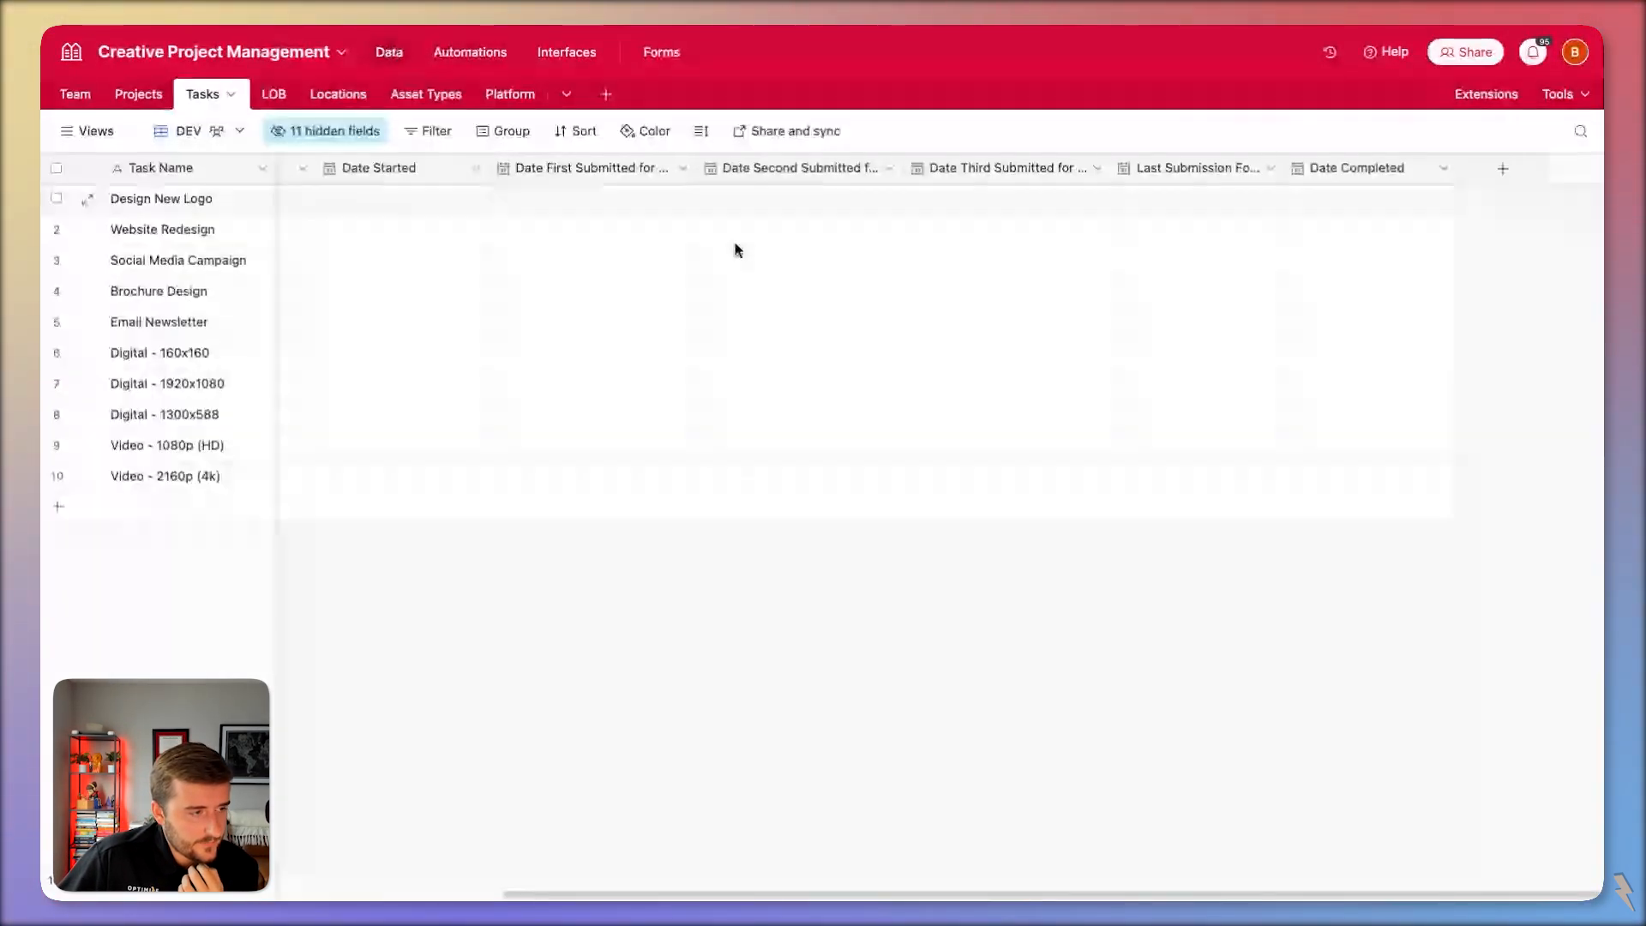
scroll(831, 331, left, 5)
scroll(831, 331, left, 3)
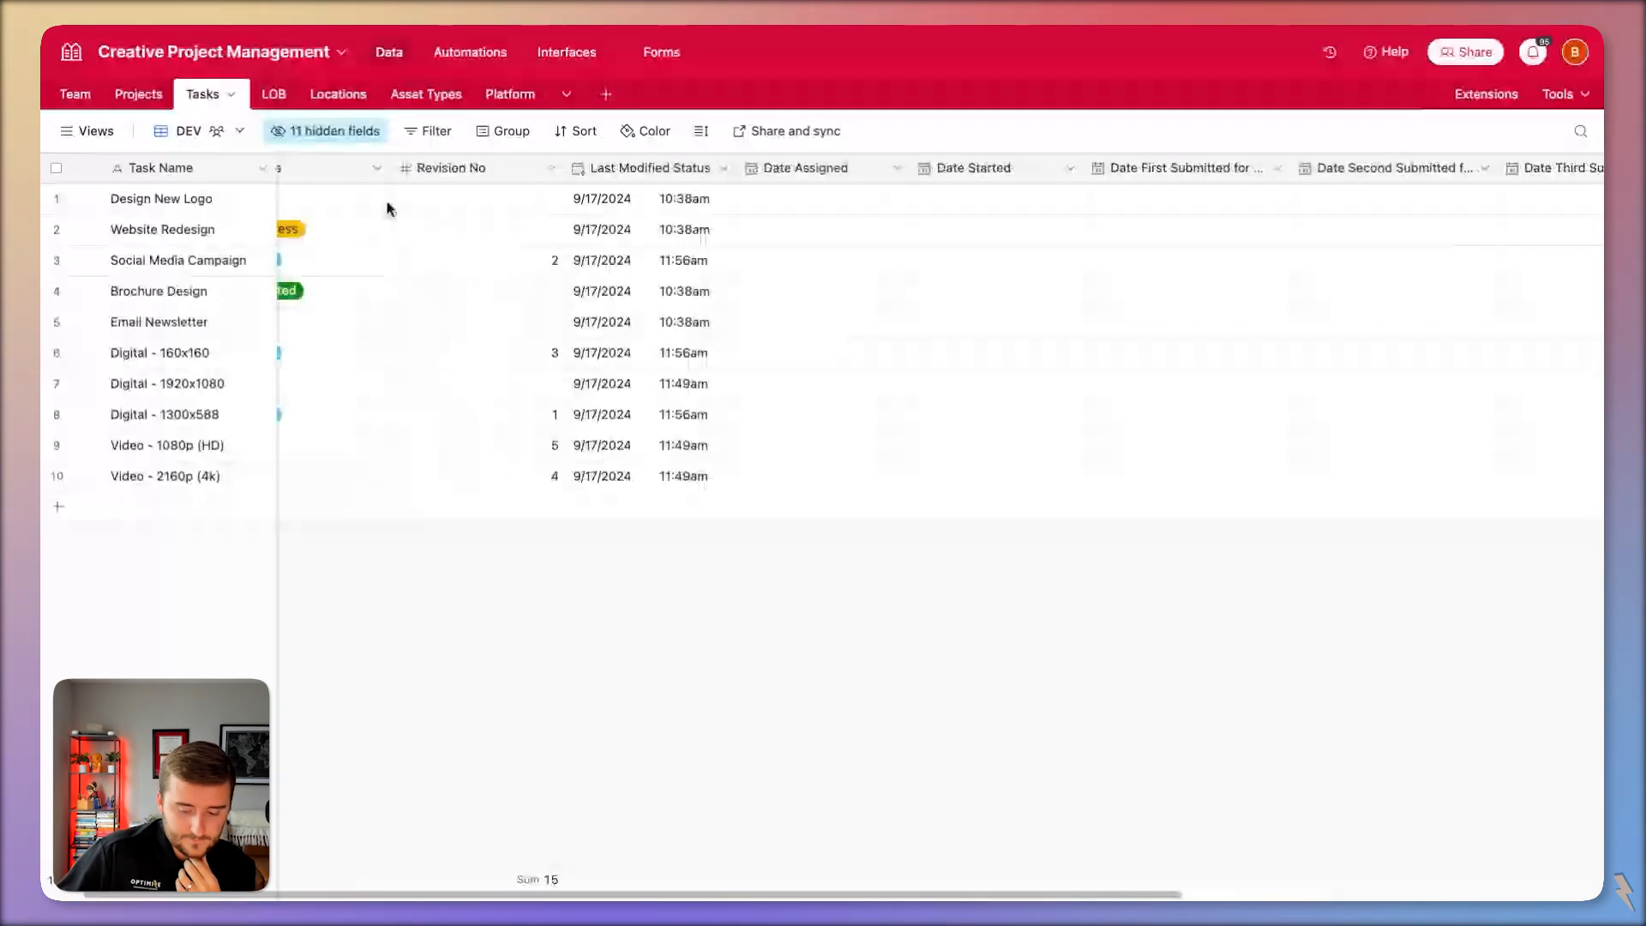
drag(360, 198, 398, 489)
key(Delete)
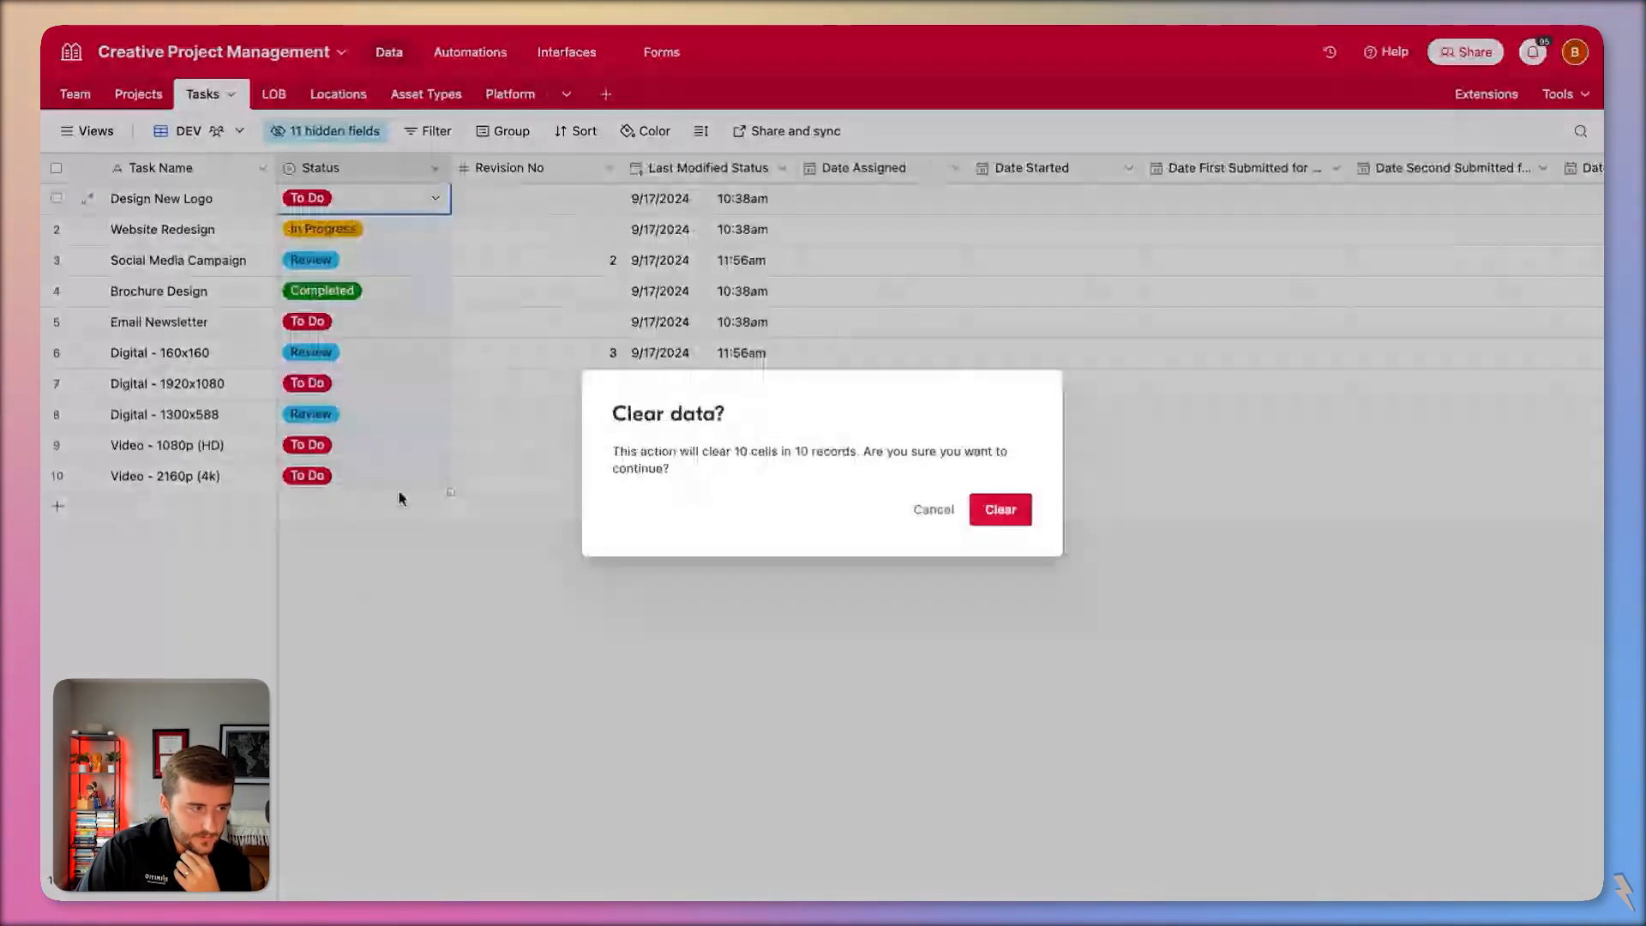
key(Return)
key(ctrl+z)
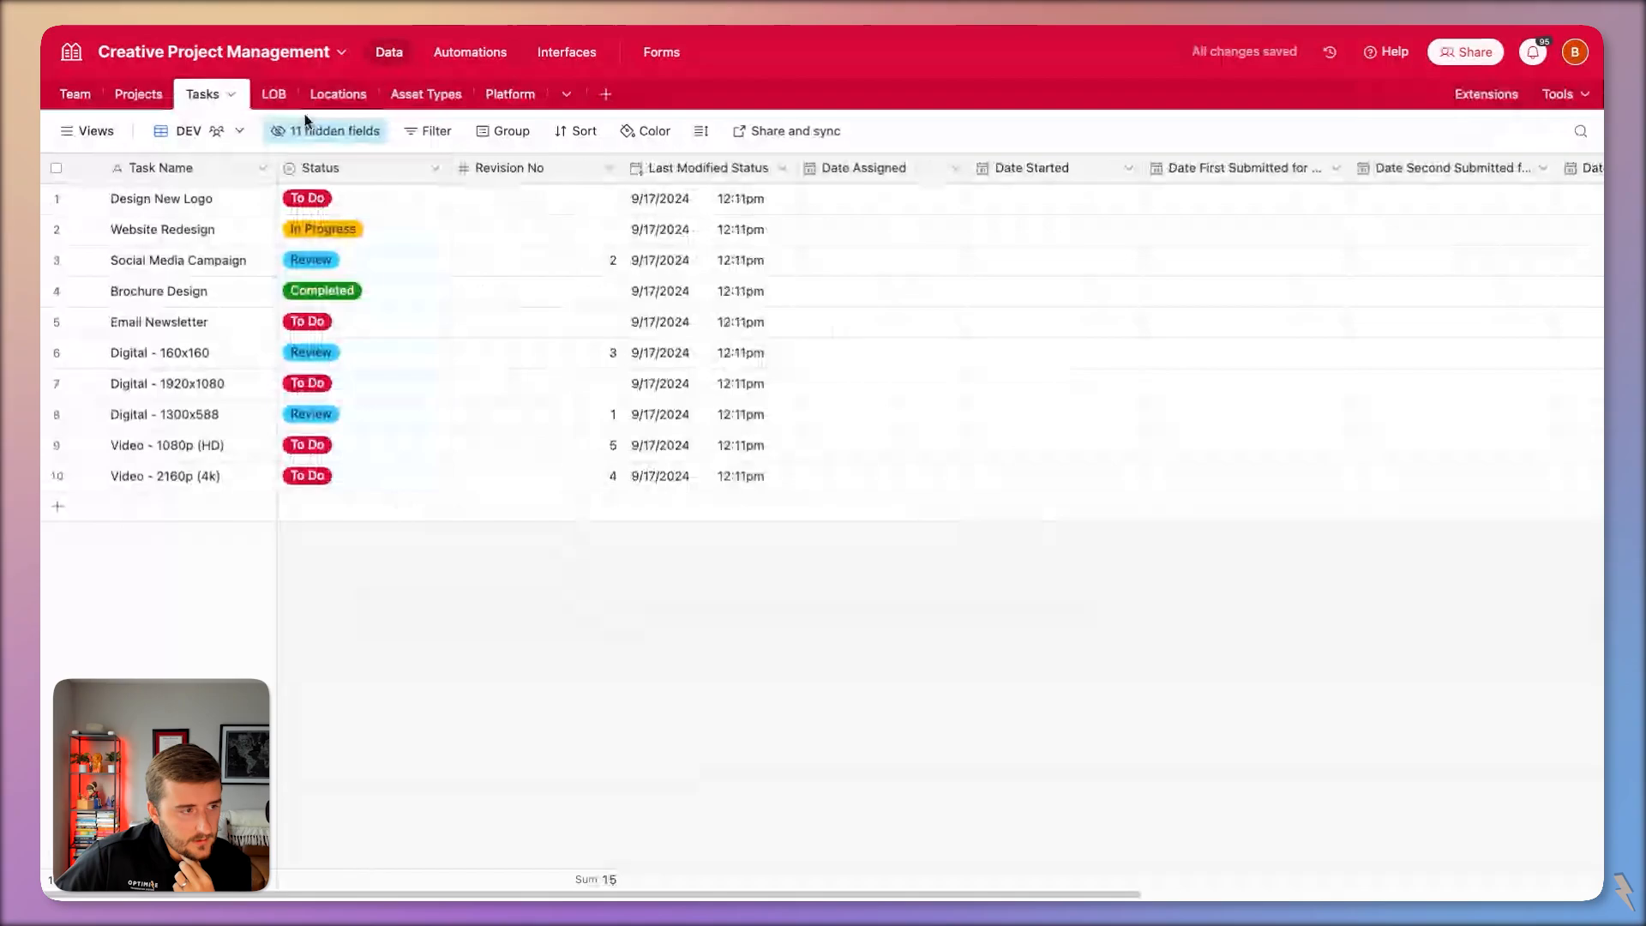
Unhide the DRI field in the Tasks table's DEV view.
click(325, 130)
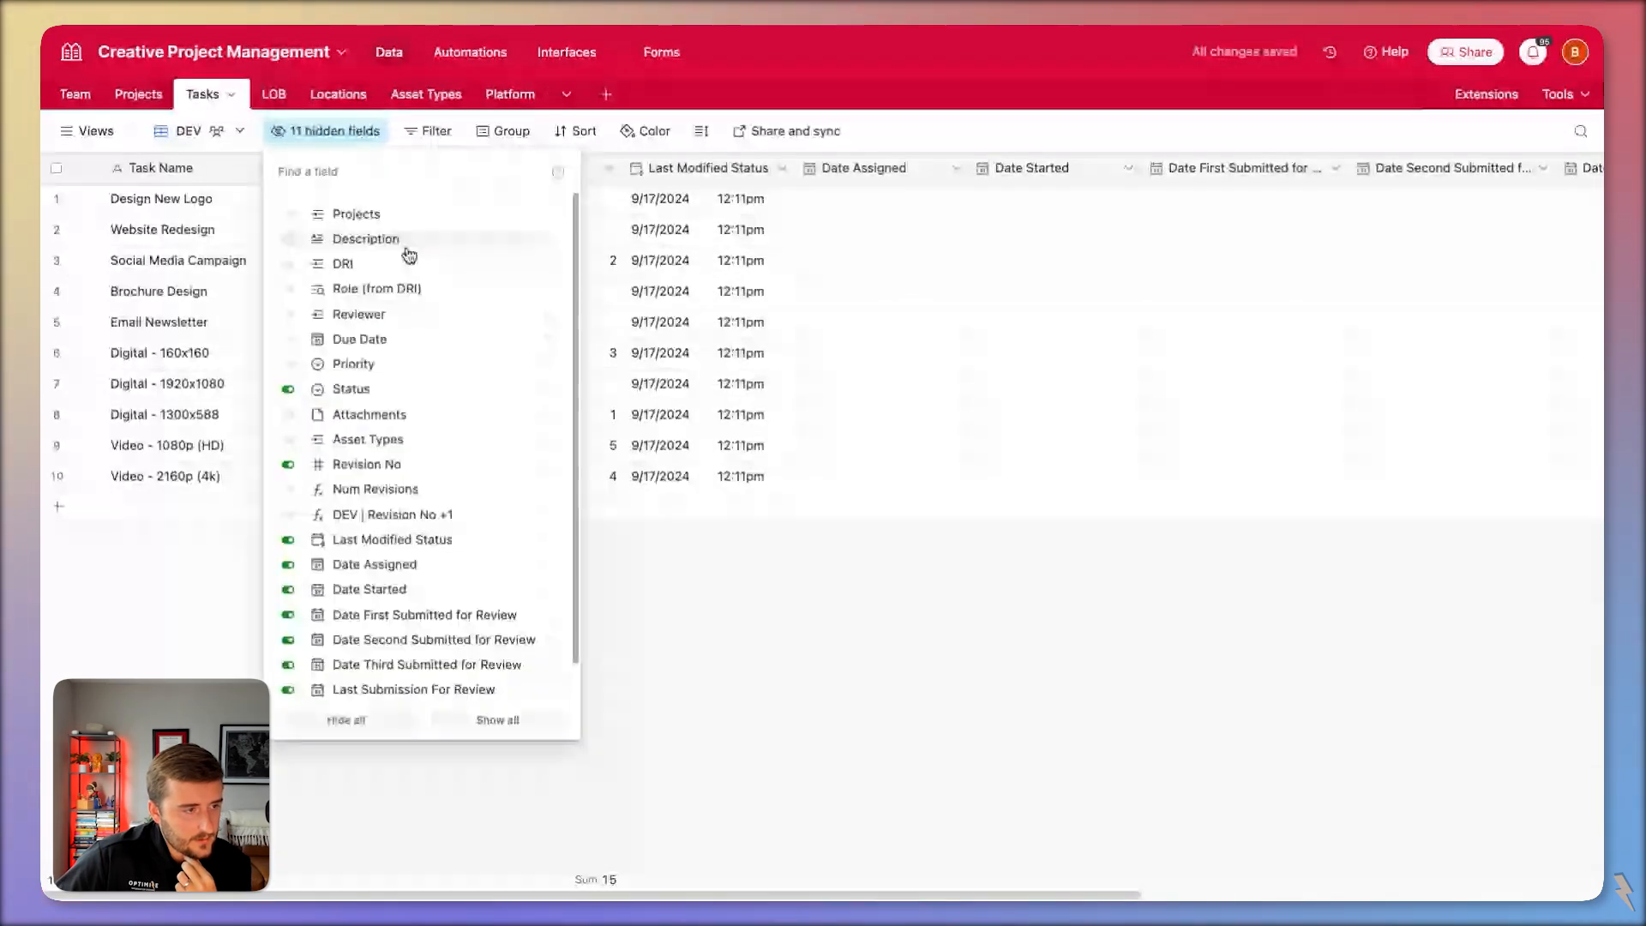
click(407, 263)
key(Escape)
Clear the DRI cells of all ten tasks, undo the clearing, and check the tasks' date fields.
drag(480, 201, 474, 493)
key(Delete)
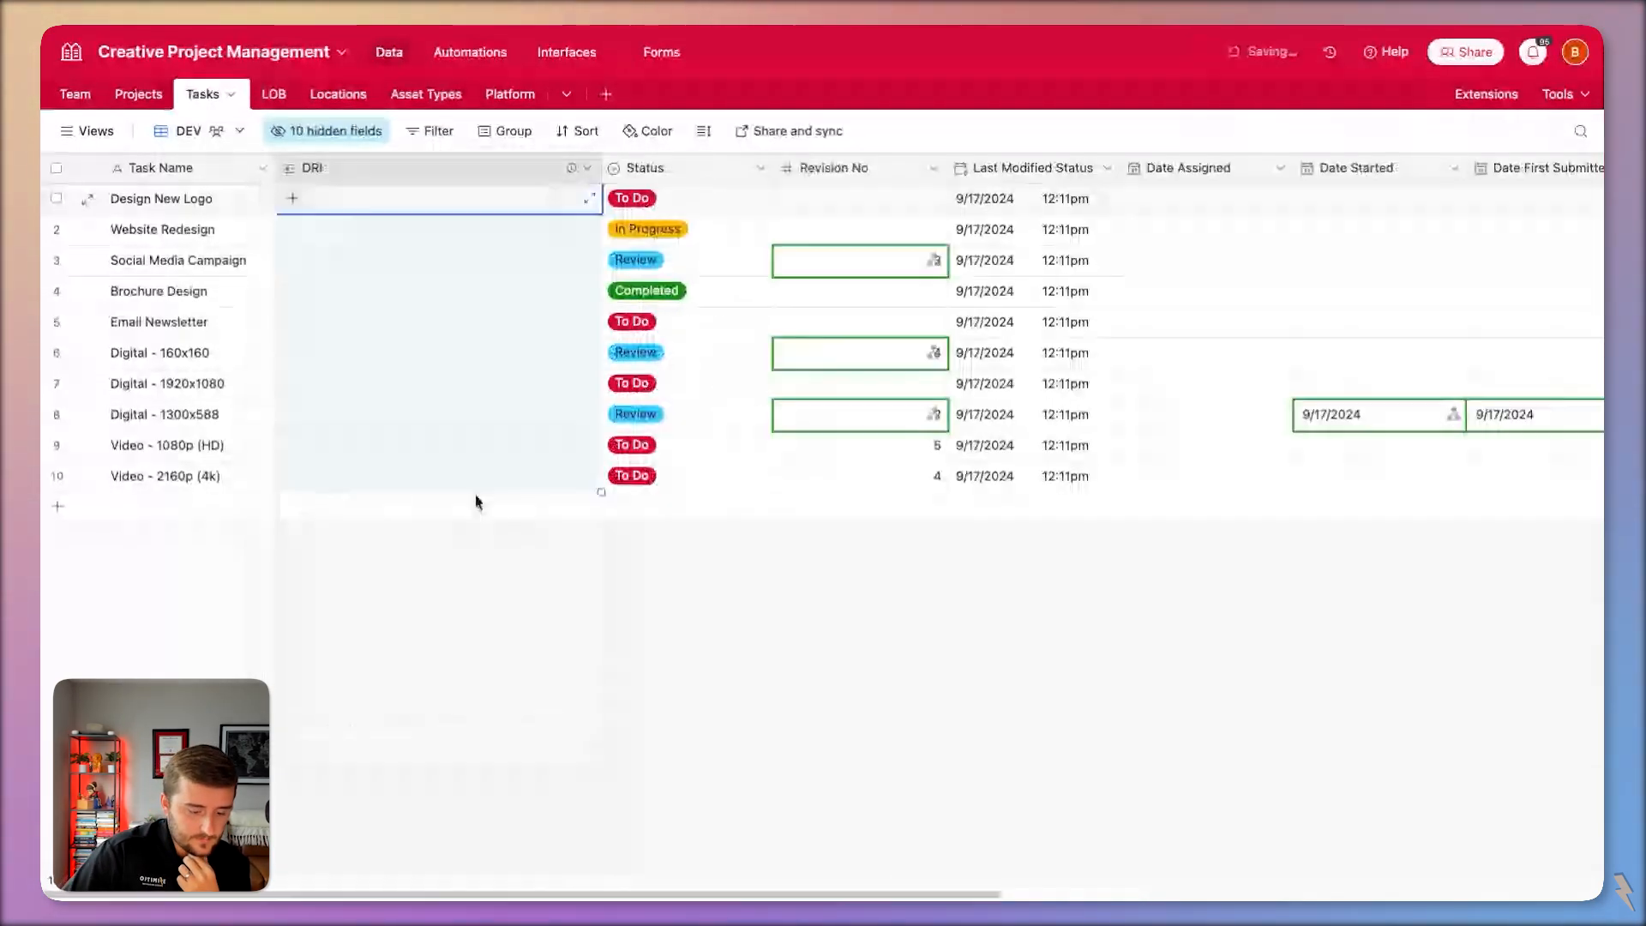
key(ctrl+z)
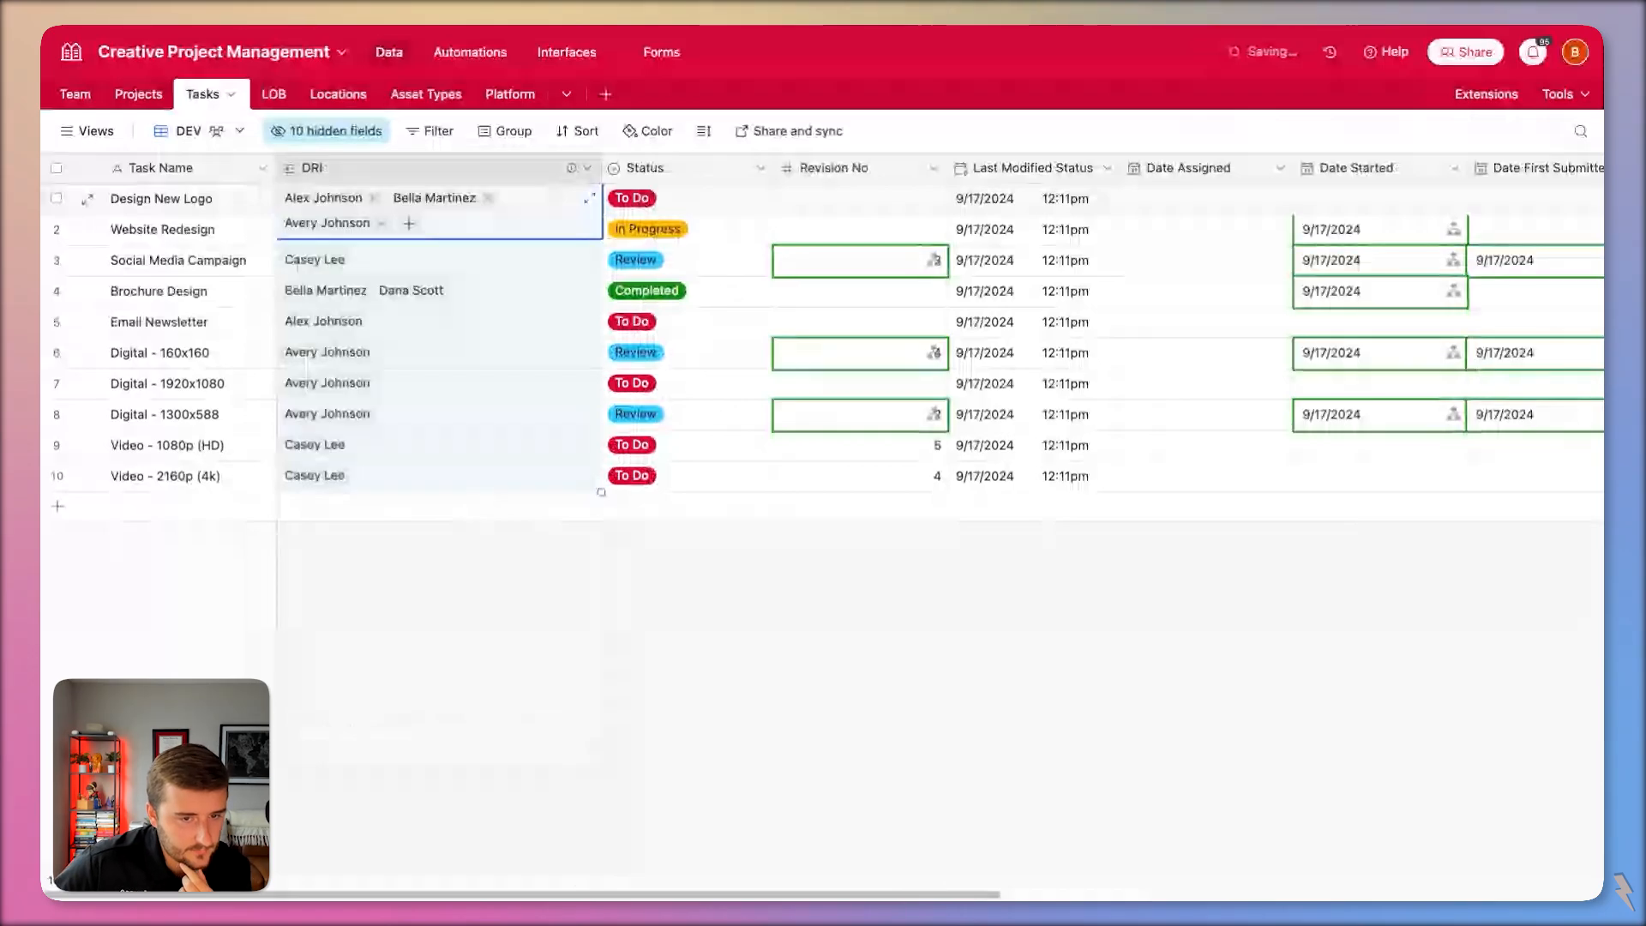
scroll(478, 502, right, 10)
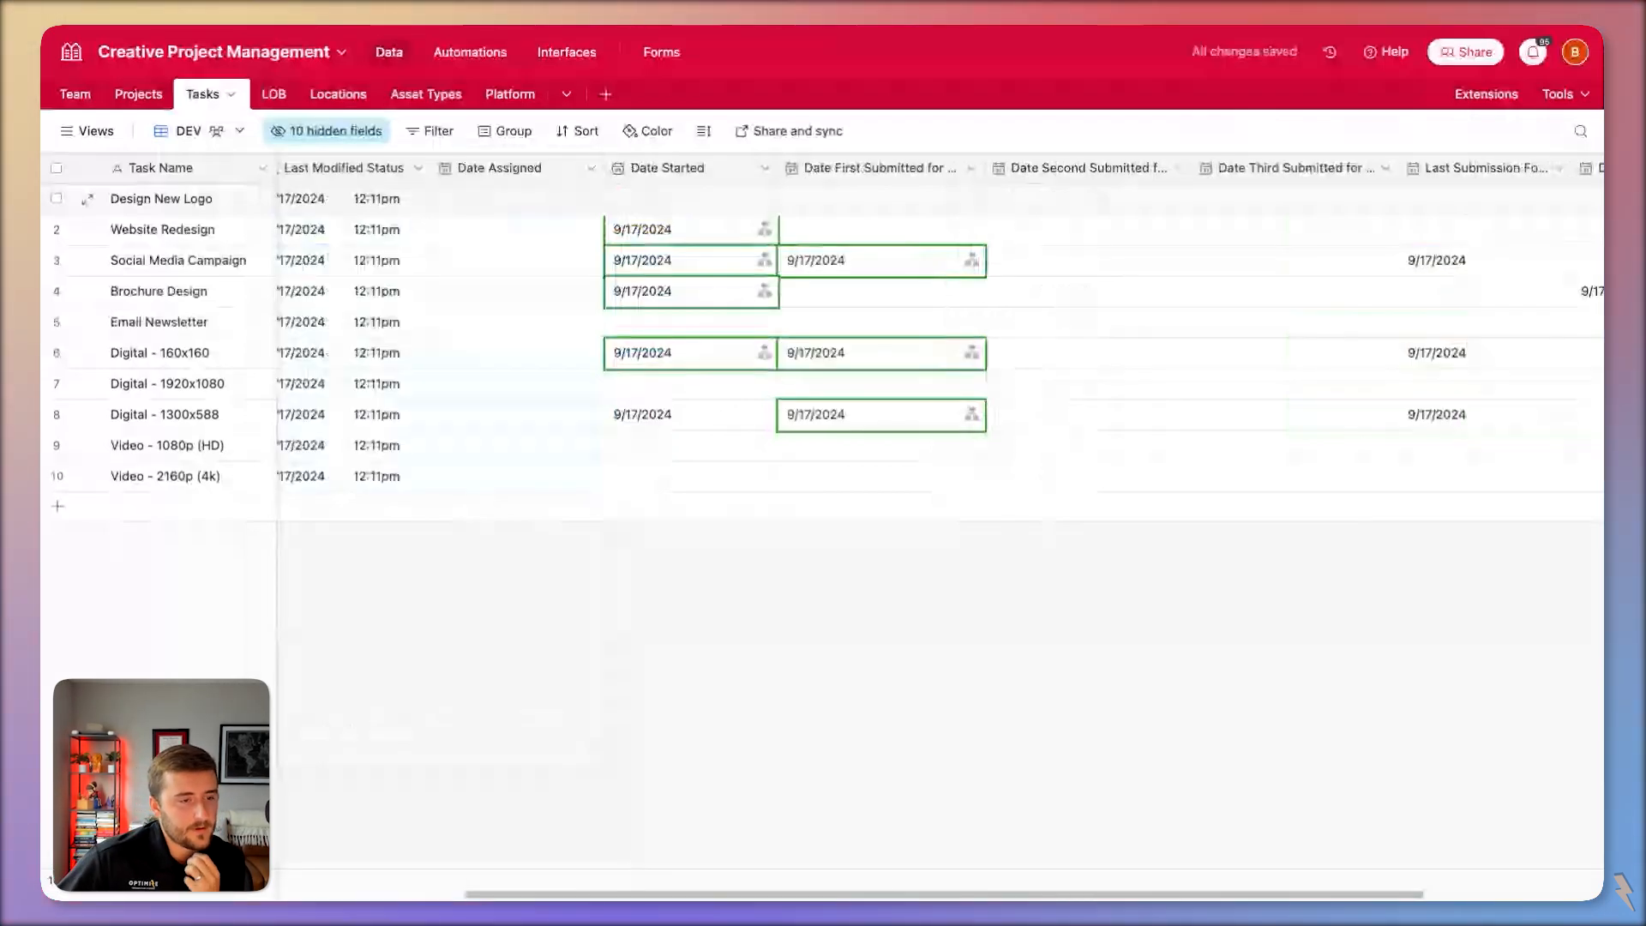
scroll(611, 577, right, 1)
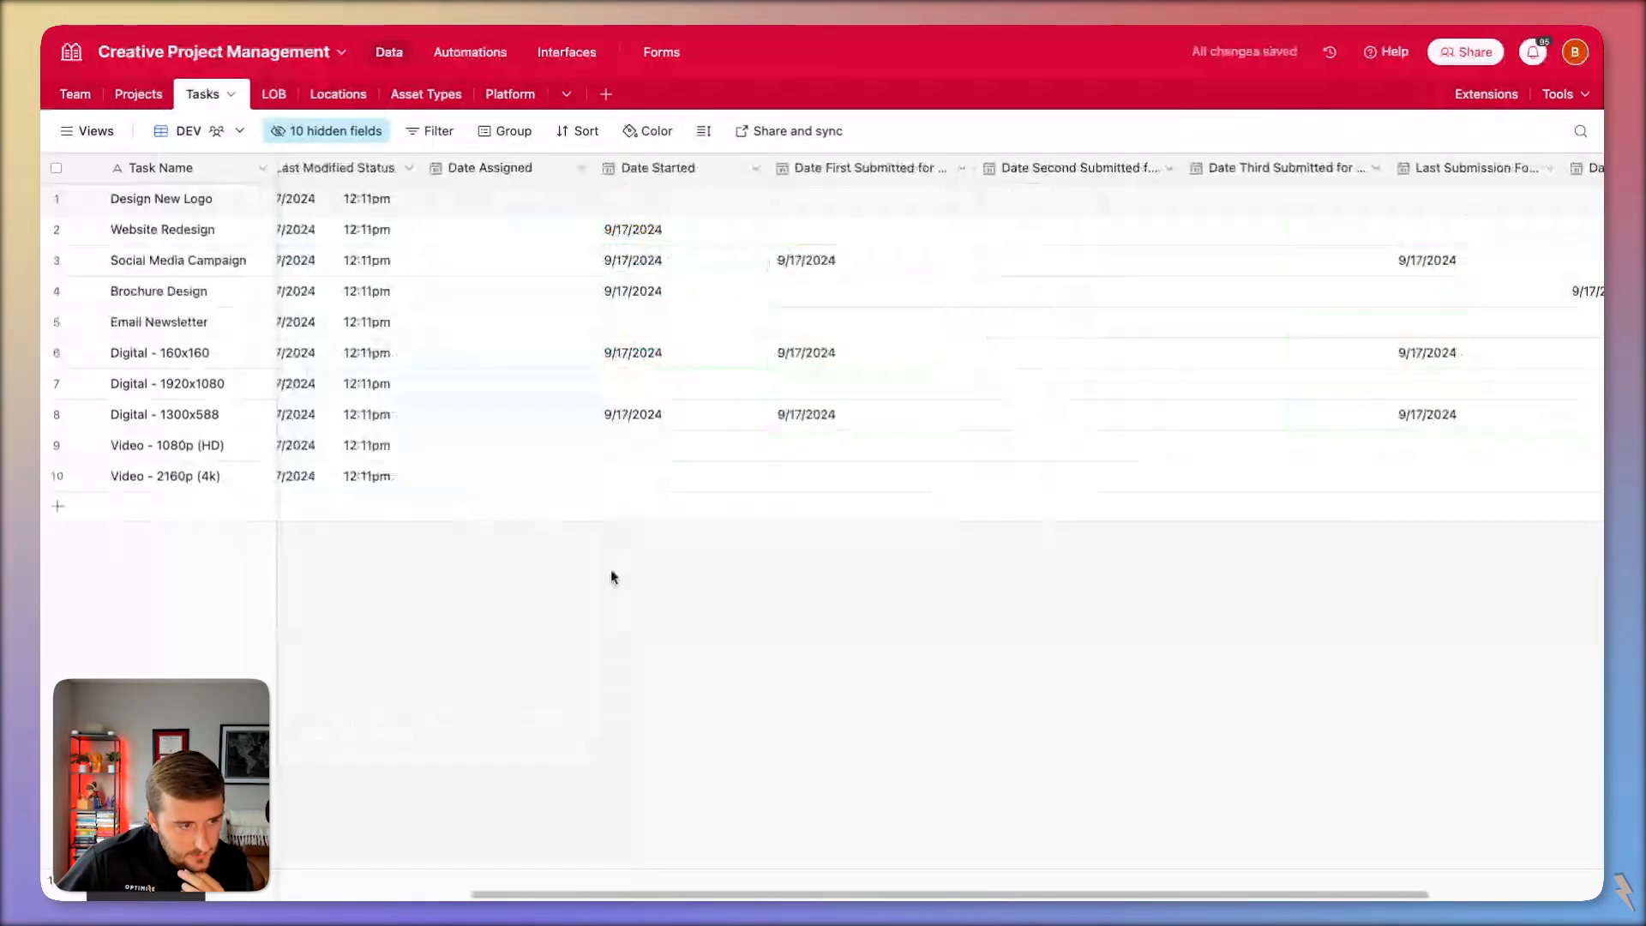
key(ctrl+z)
key(ctrl+z)
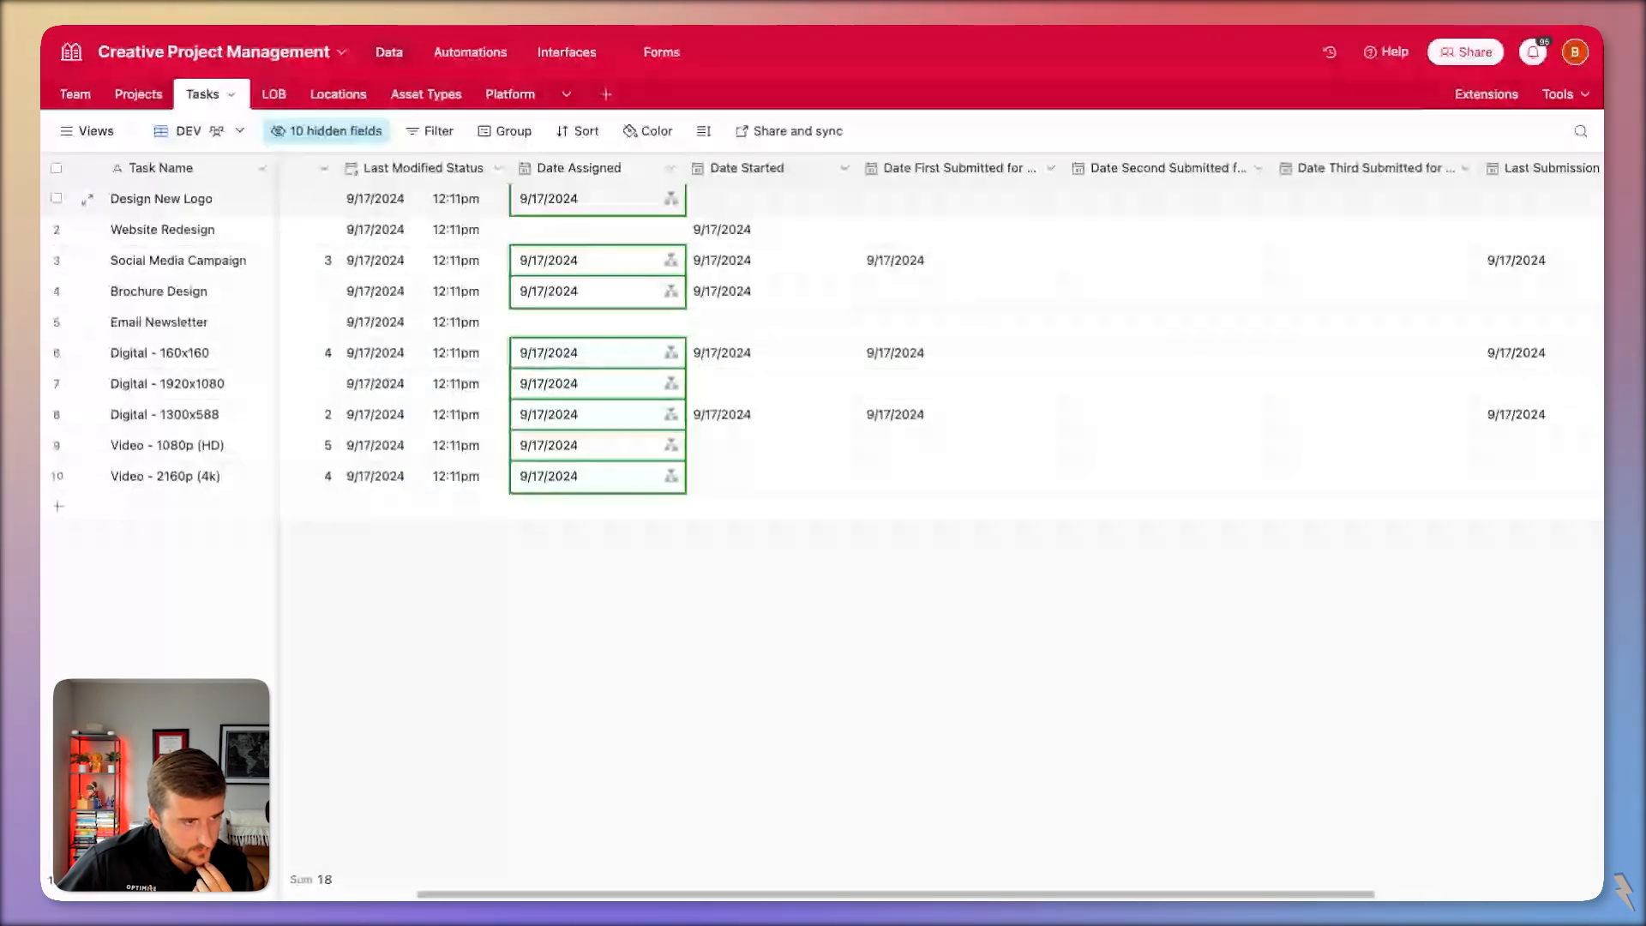
scroll(939, 515, right, 2)
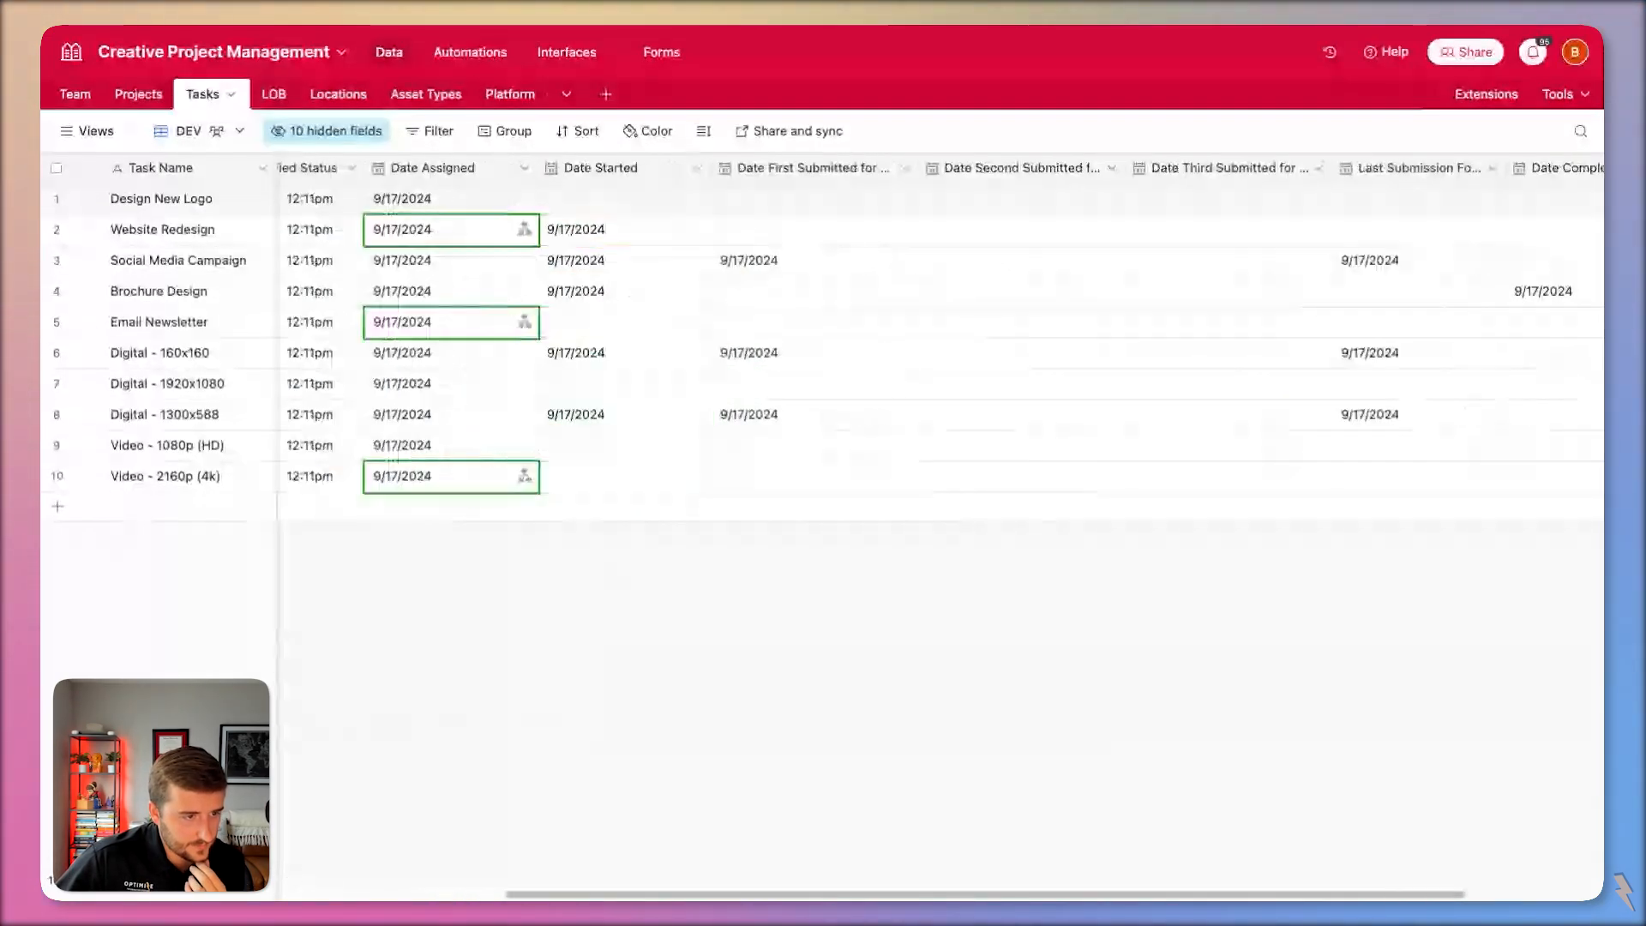
scroll(939, 514, right, 1)
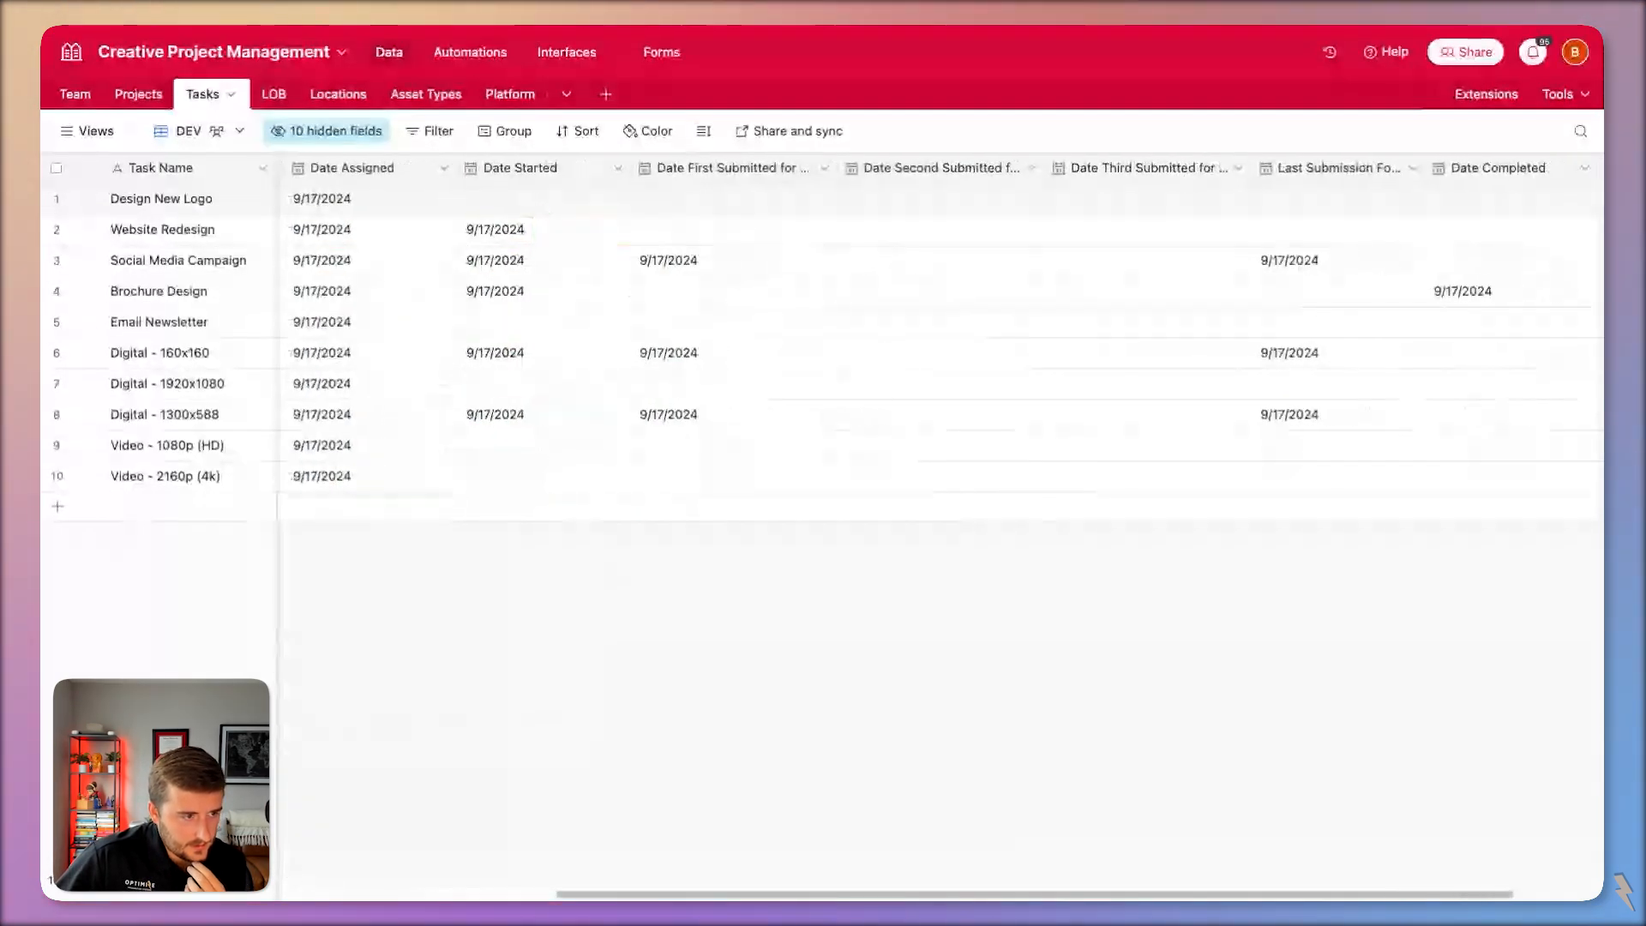
scroll(939, 515, right, 1)
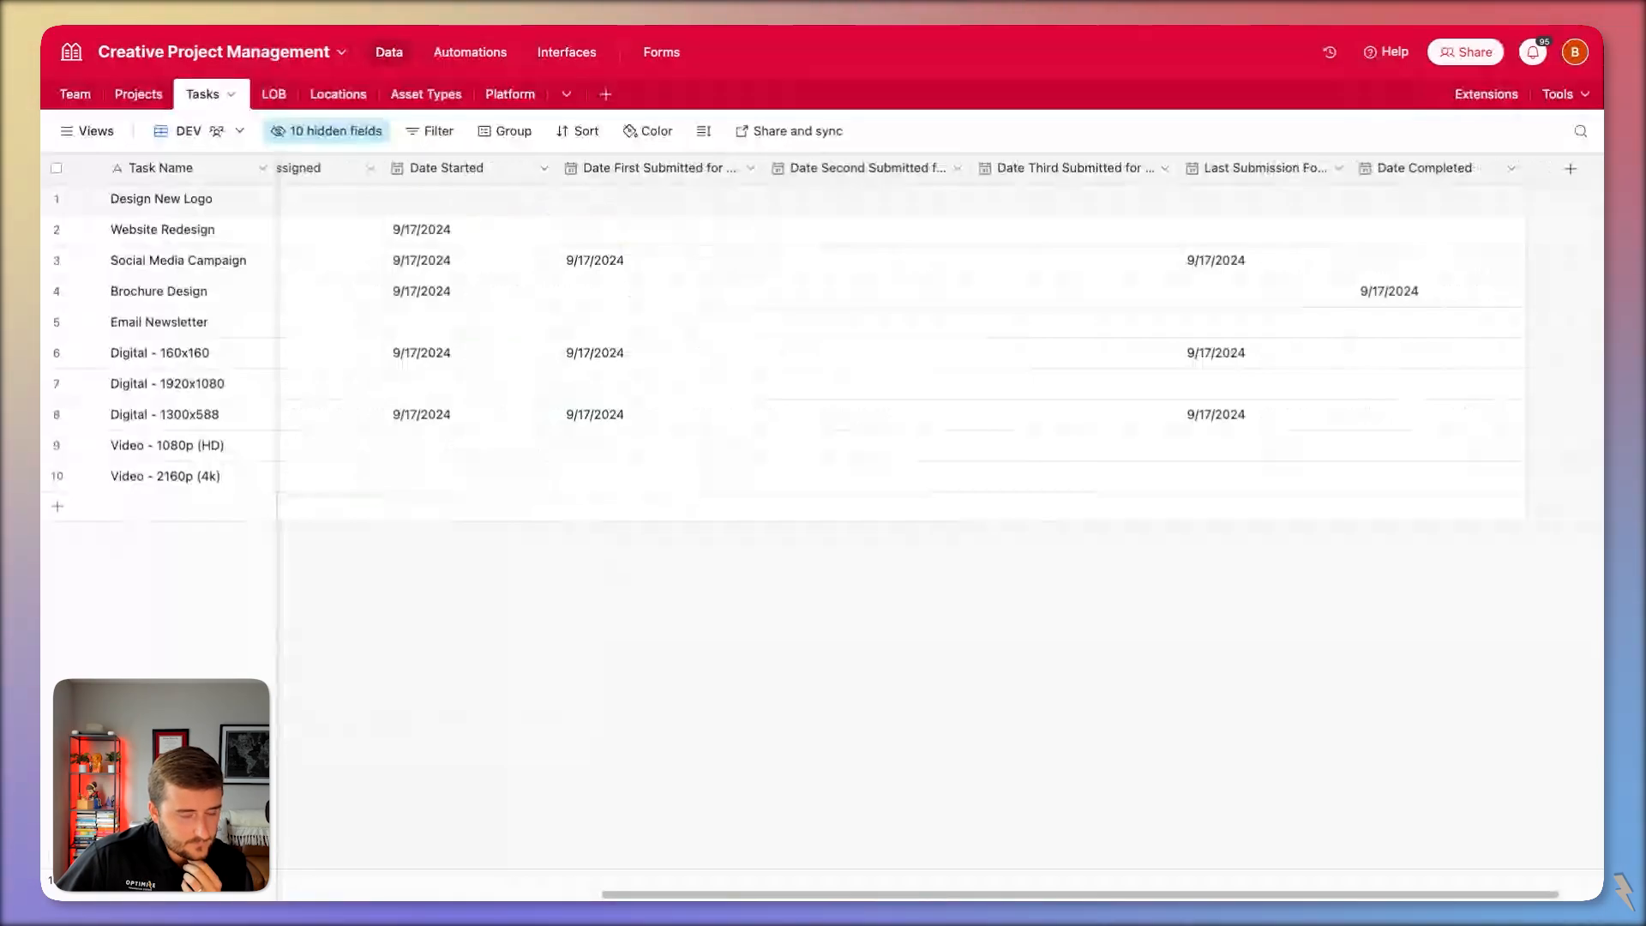
scroll(940, 514, left, 2)
scroll(939, 514, left, 9)
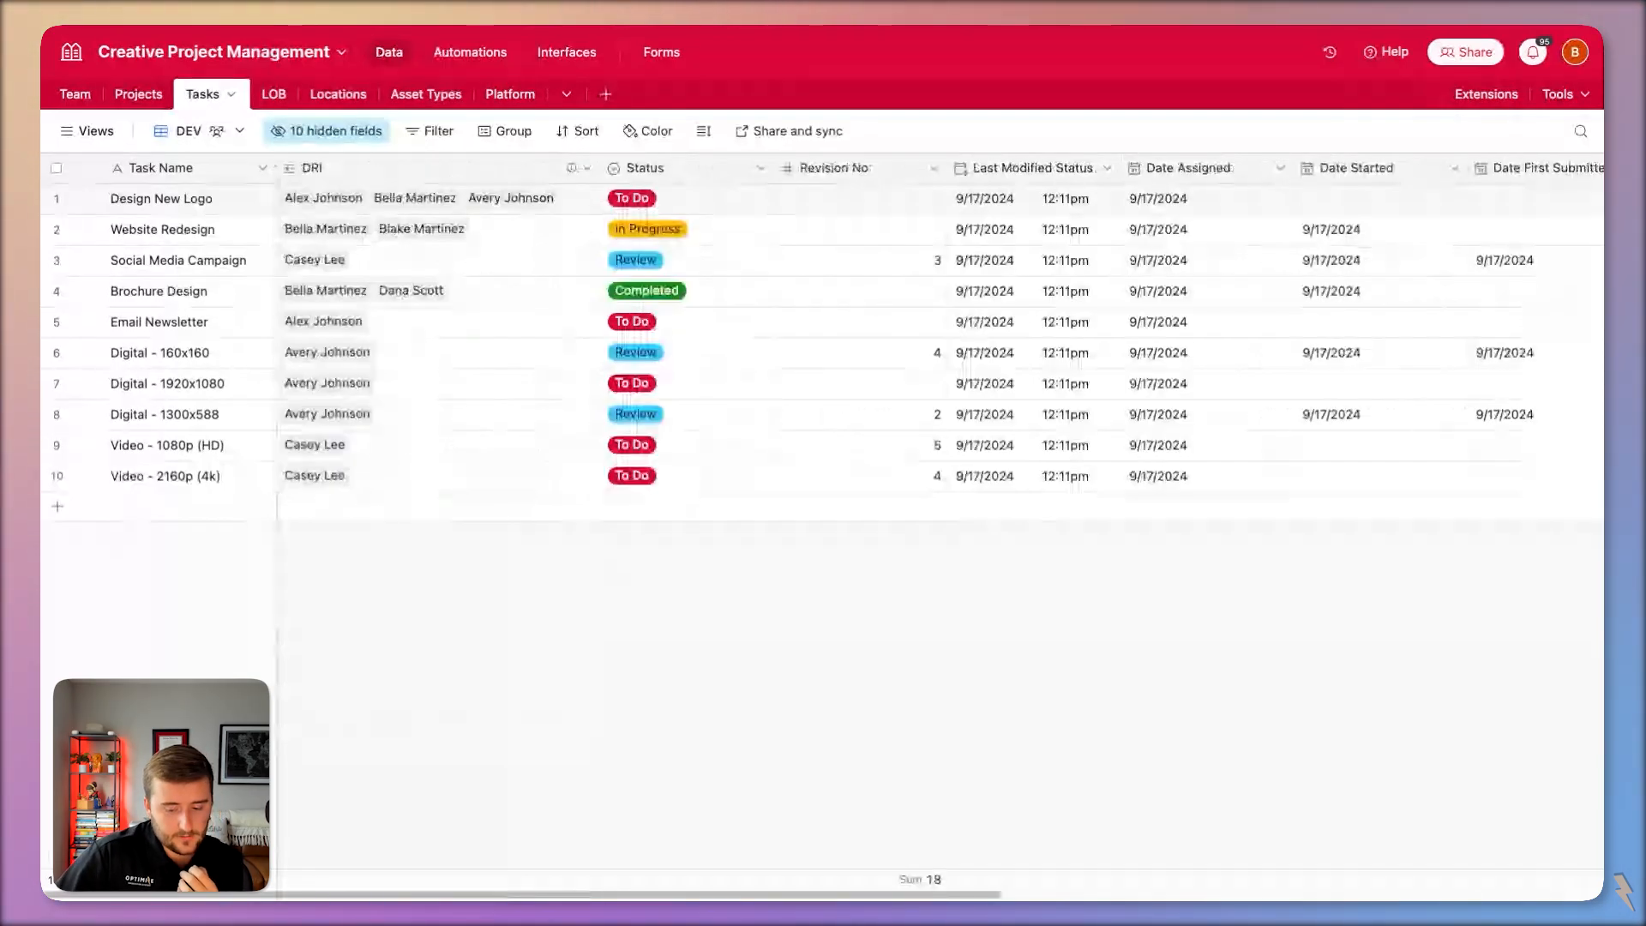
Clear and restore the Review status of Social Media Campaign, Digital - 160x160 and Digital - 1300x588, and check their review submission dates.
click(667, 267)
key(Delete)
key(super+z)
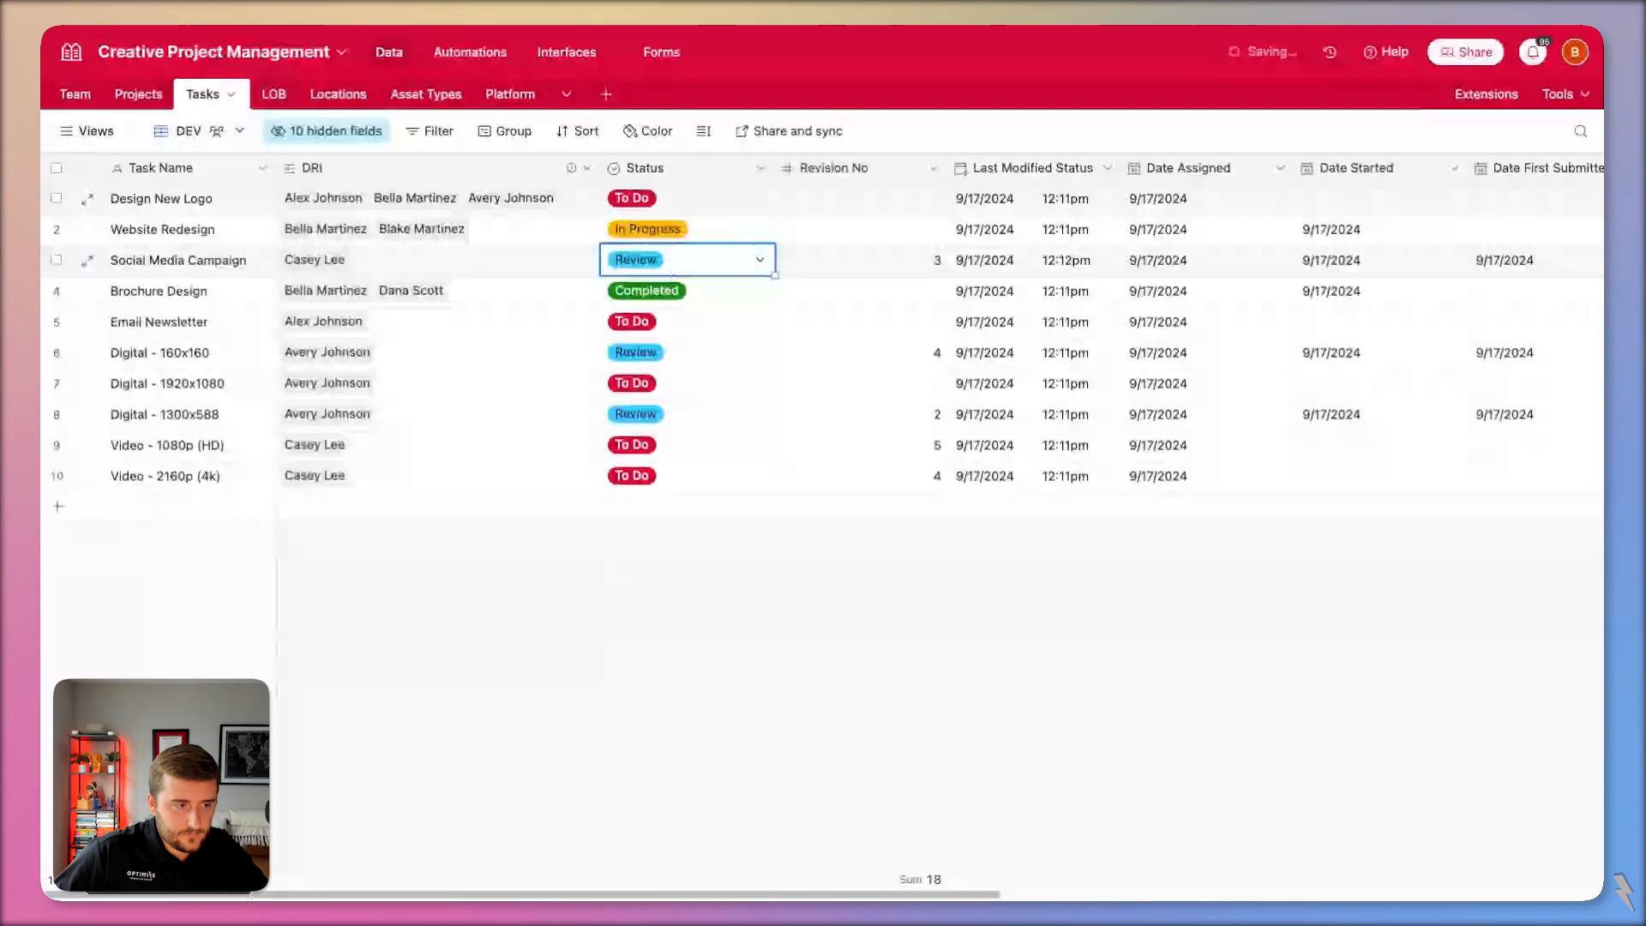
click(735, 351)
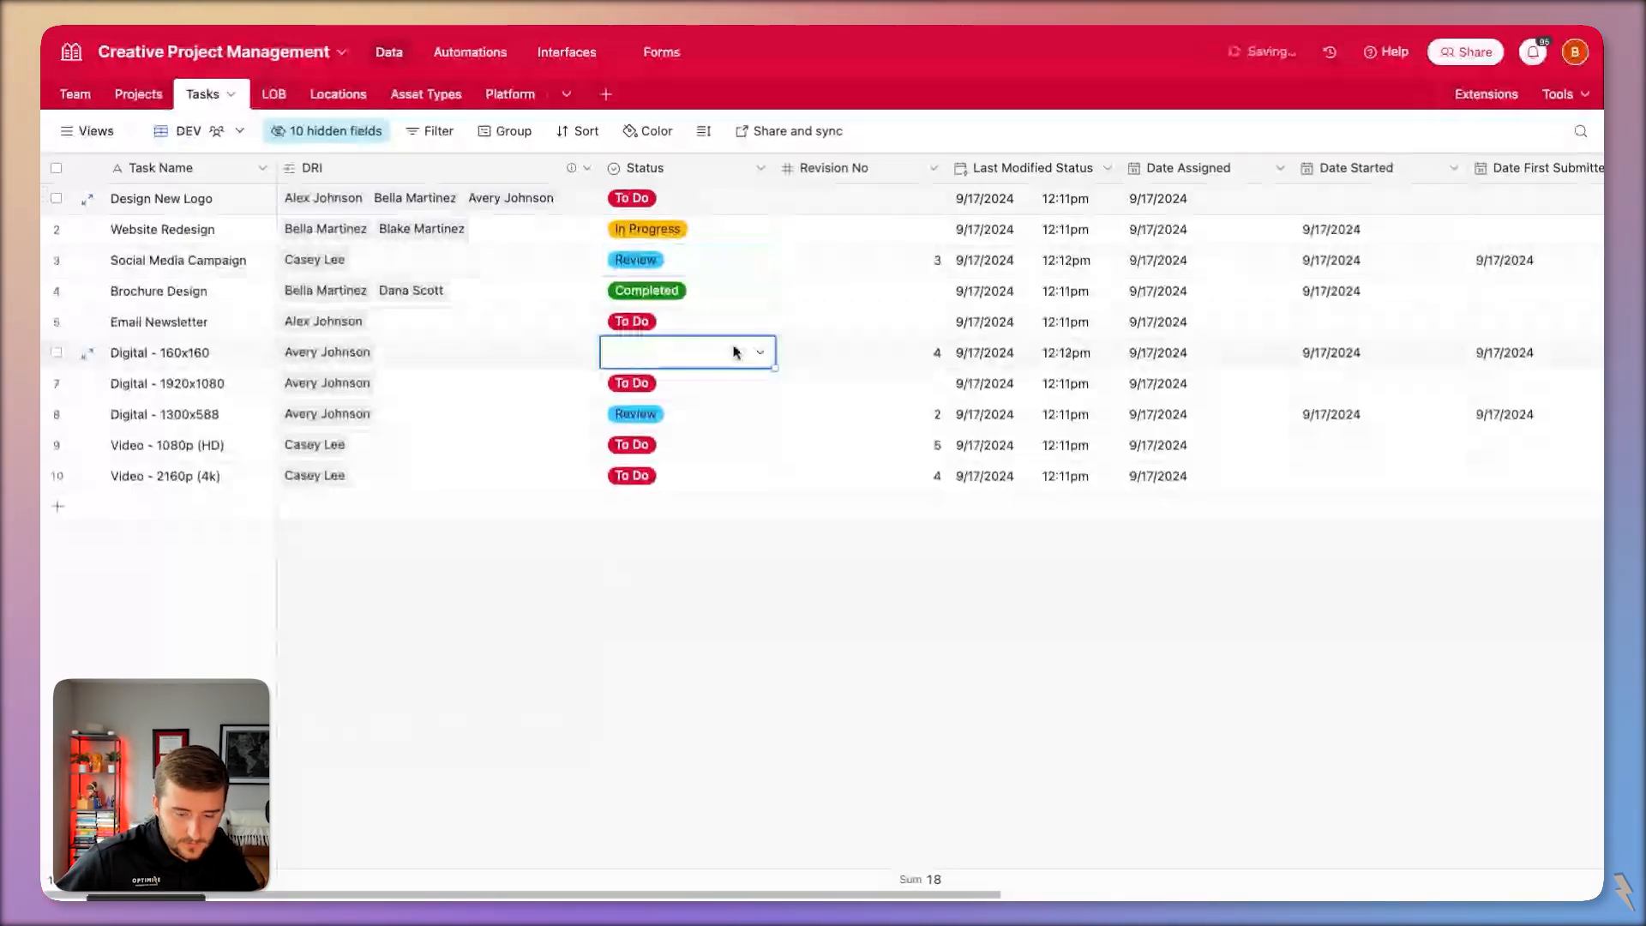
click(729, 414)
click(705, 261)
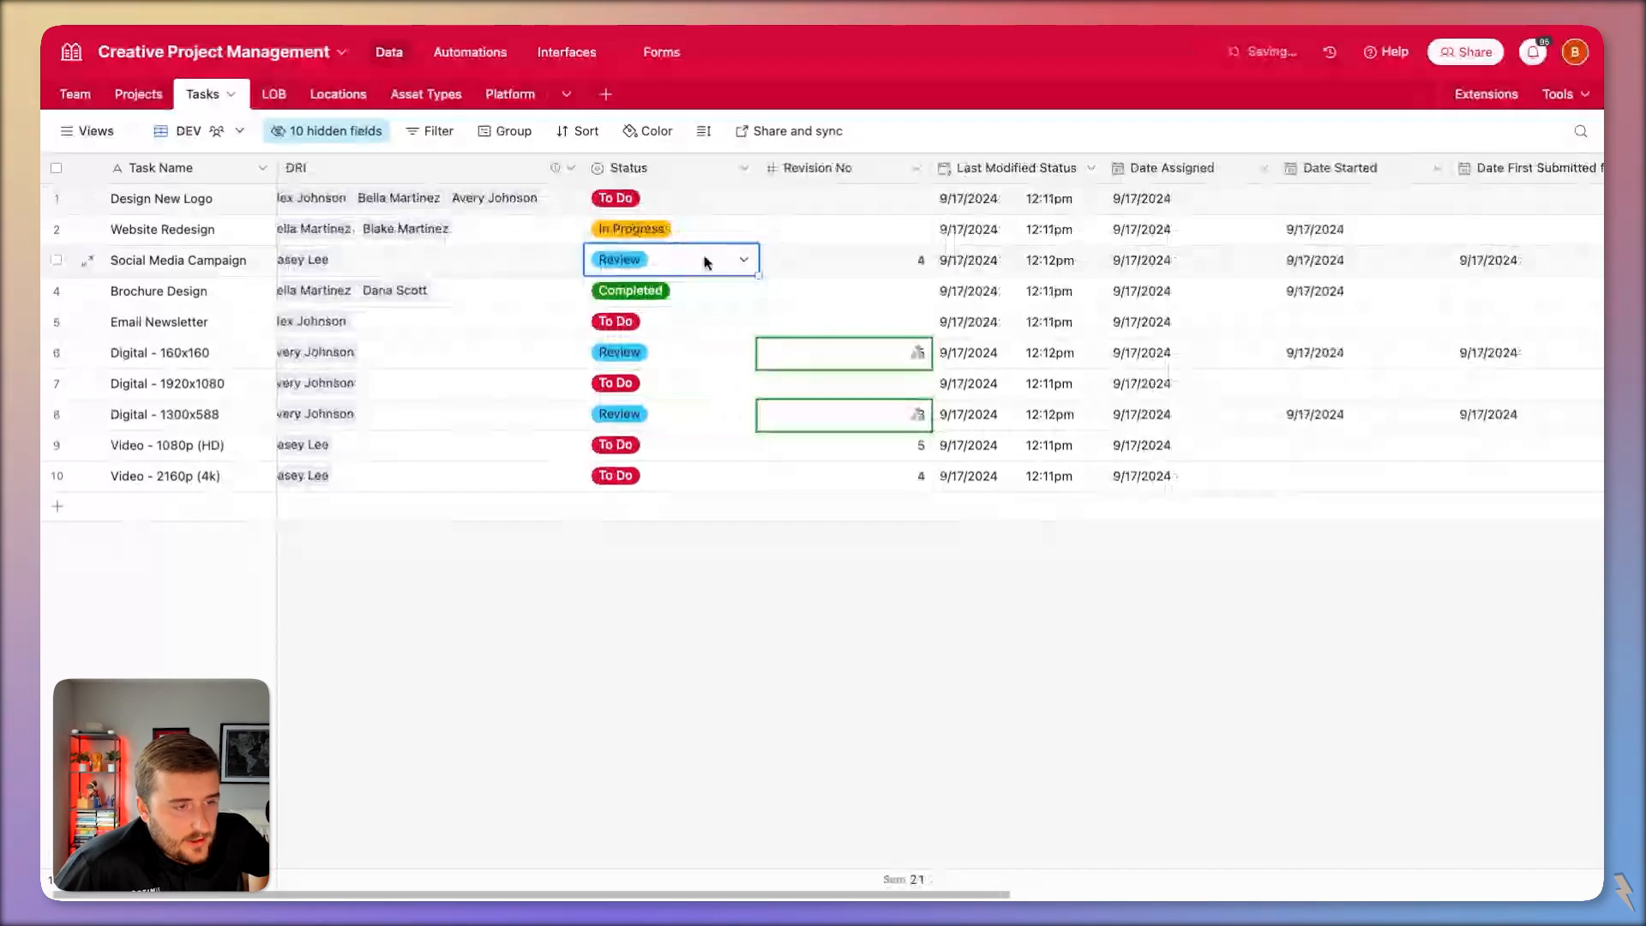
scroll(977, 287, right, 10)
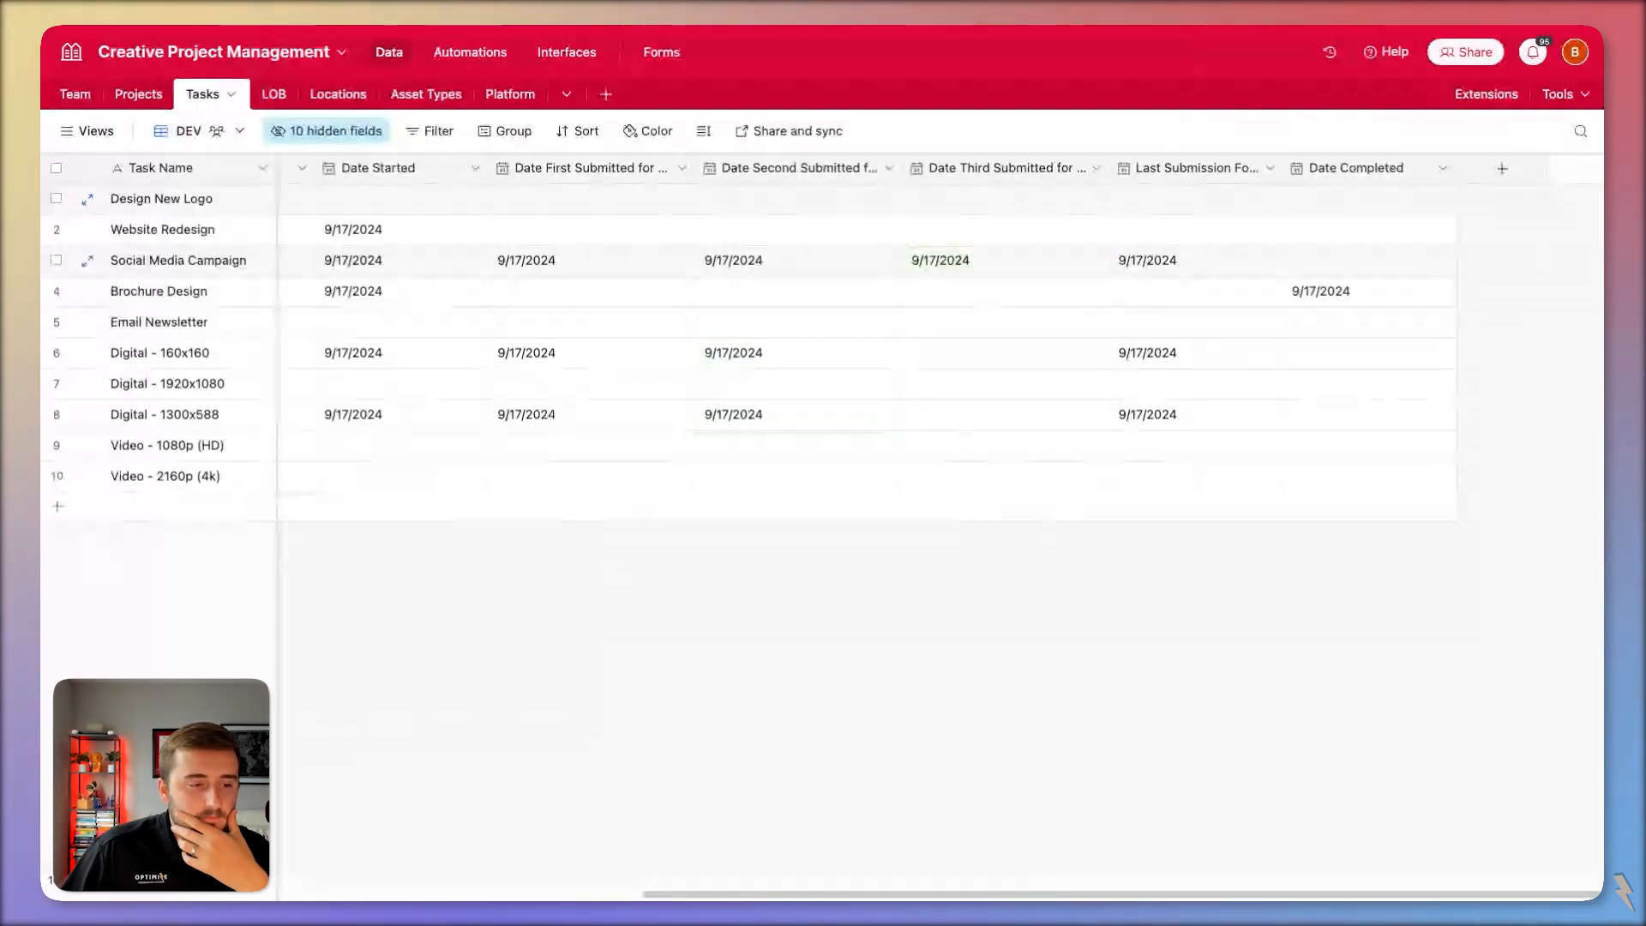
scroll(857, 343, left, 2)
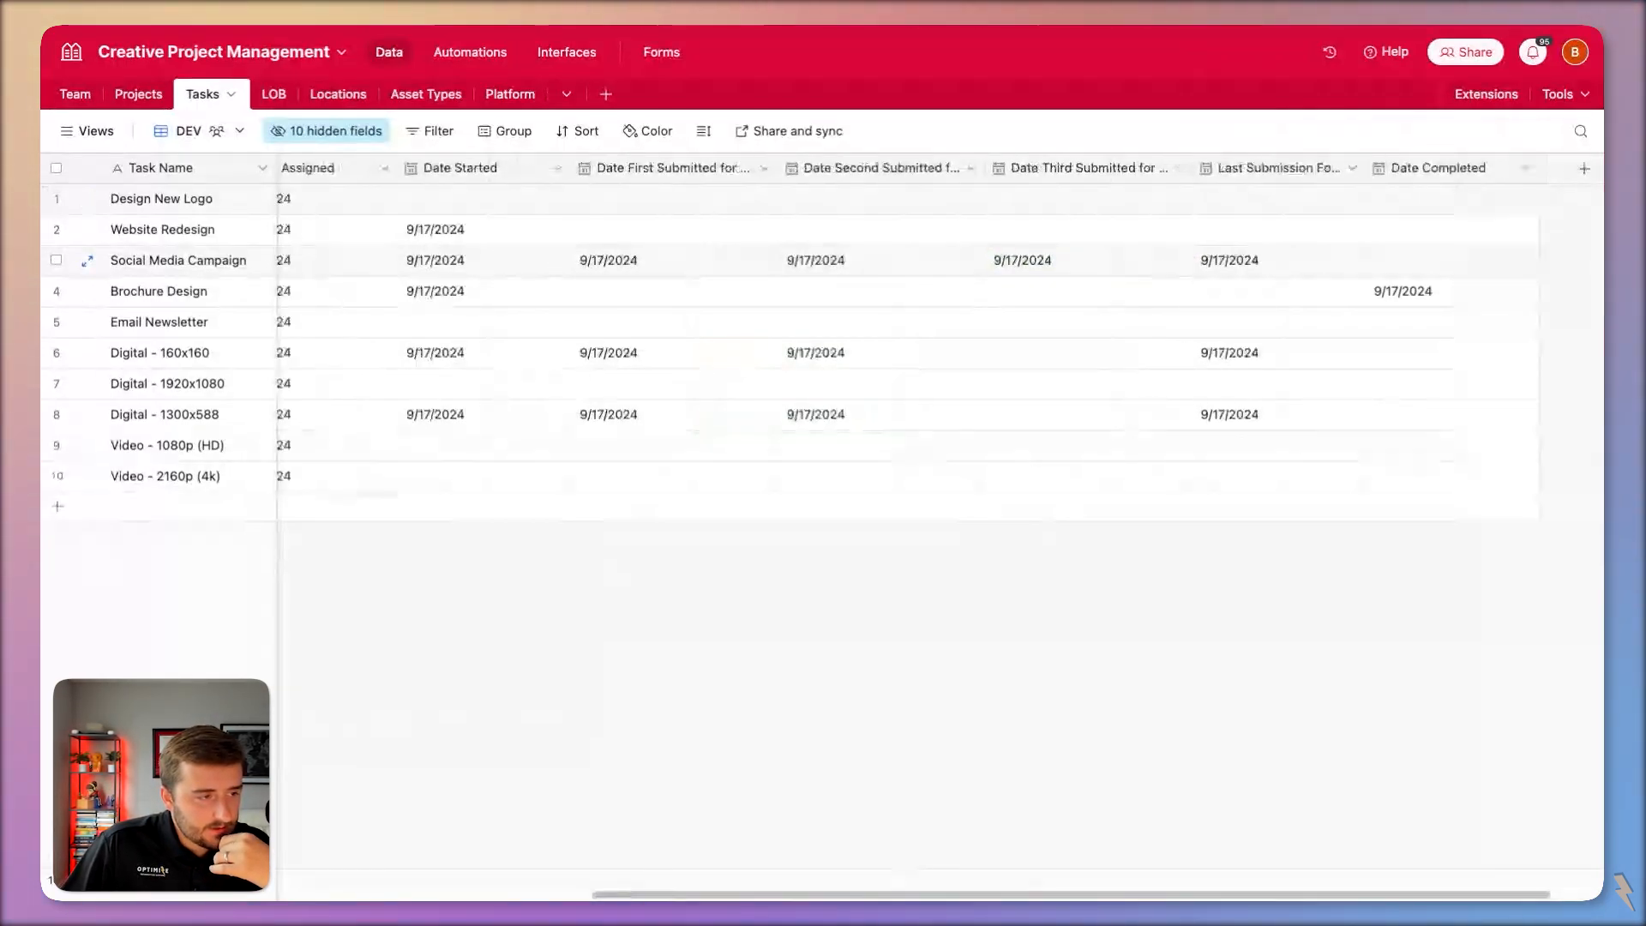
Start a new formula field in the Tasks table and list {Date Started} and {Date Completed} as references in its formula.
scroll(857, 343, right, 2)
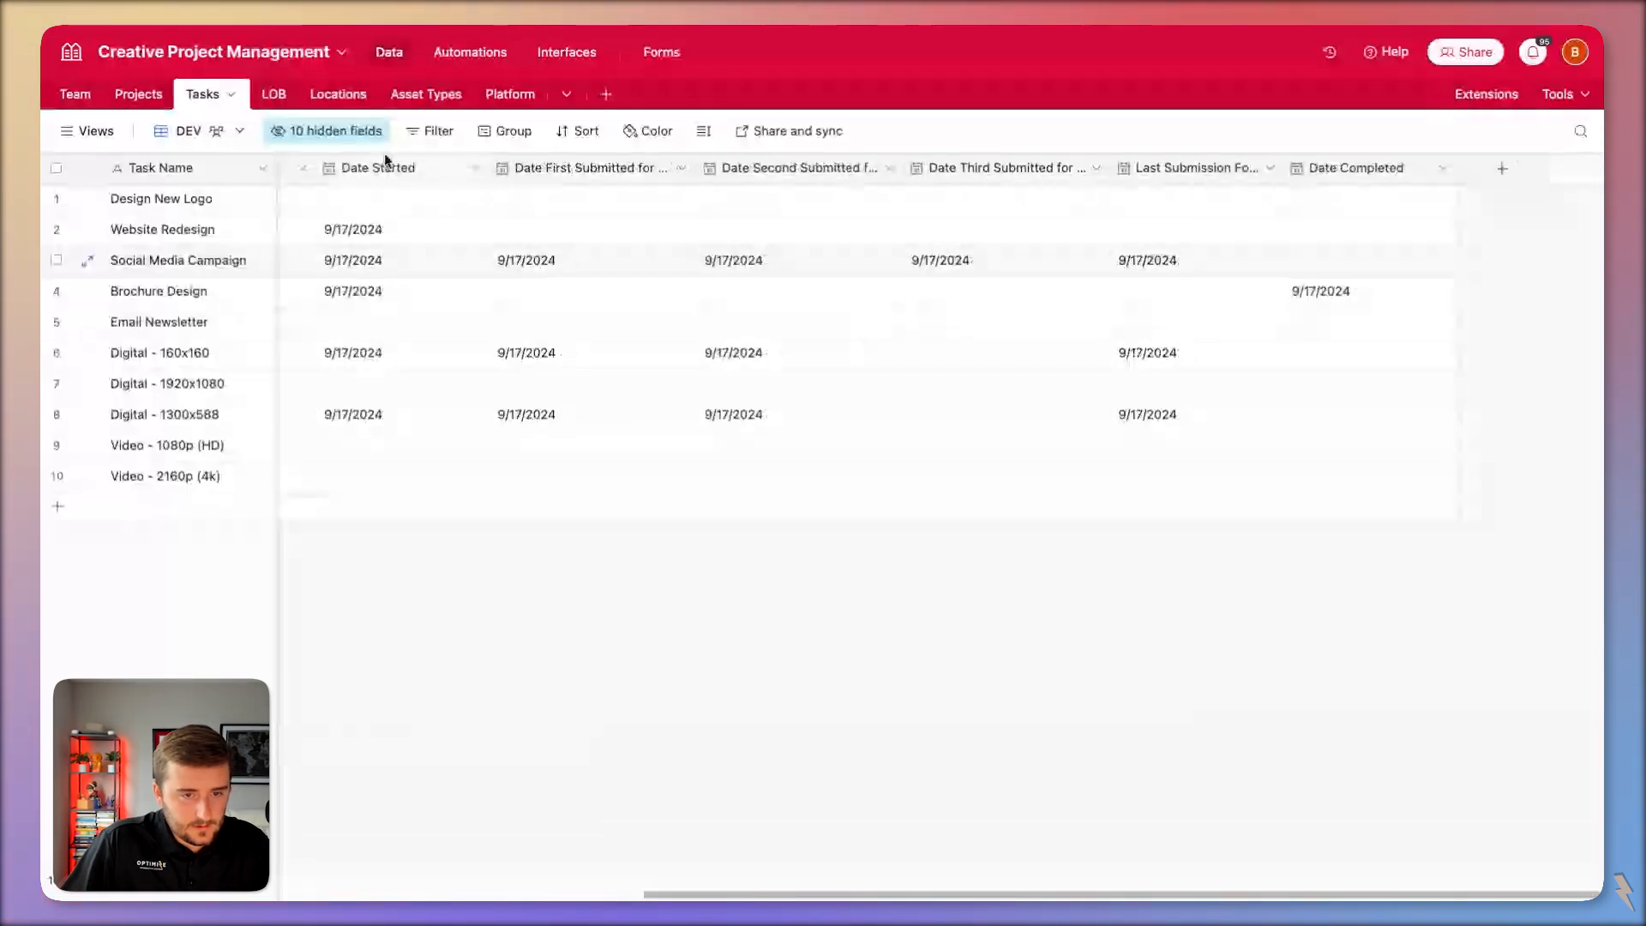
click(1502, 168)
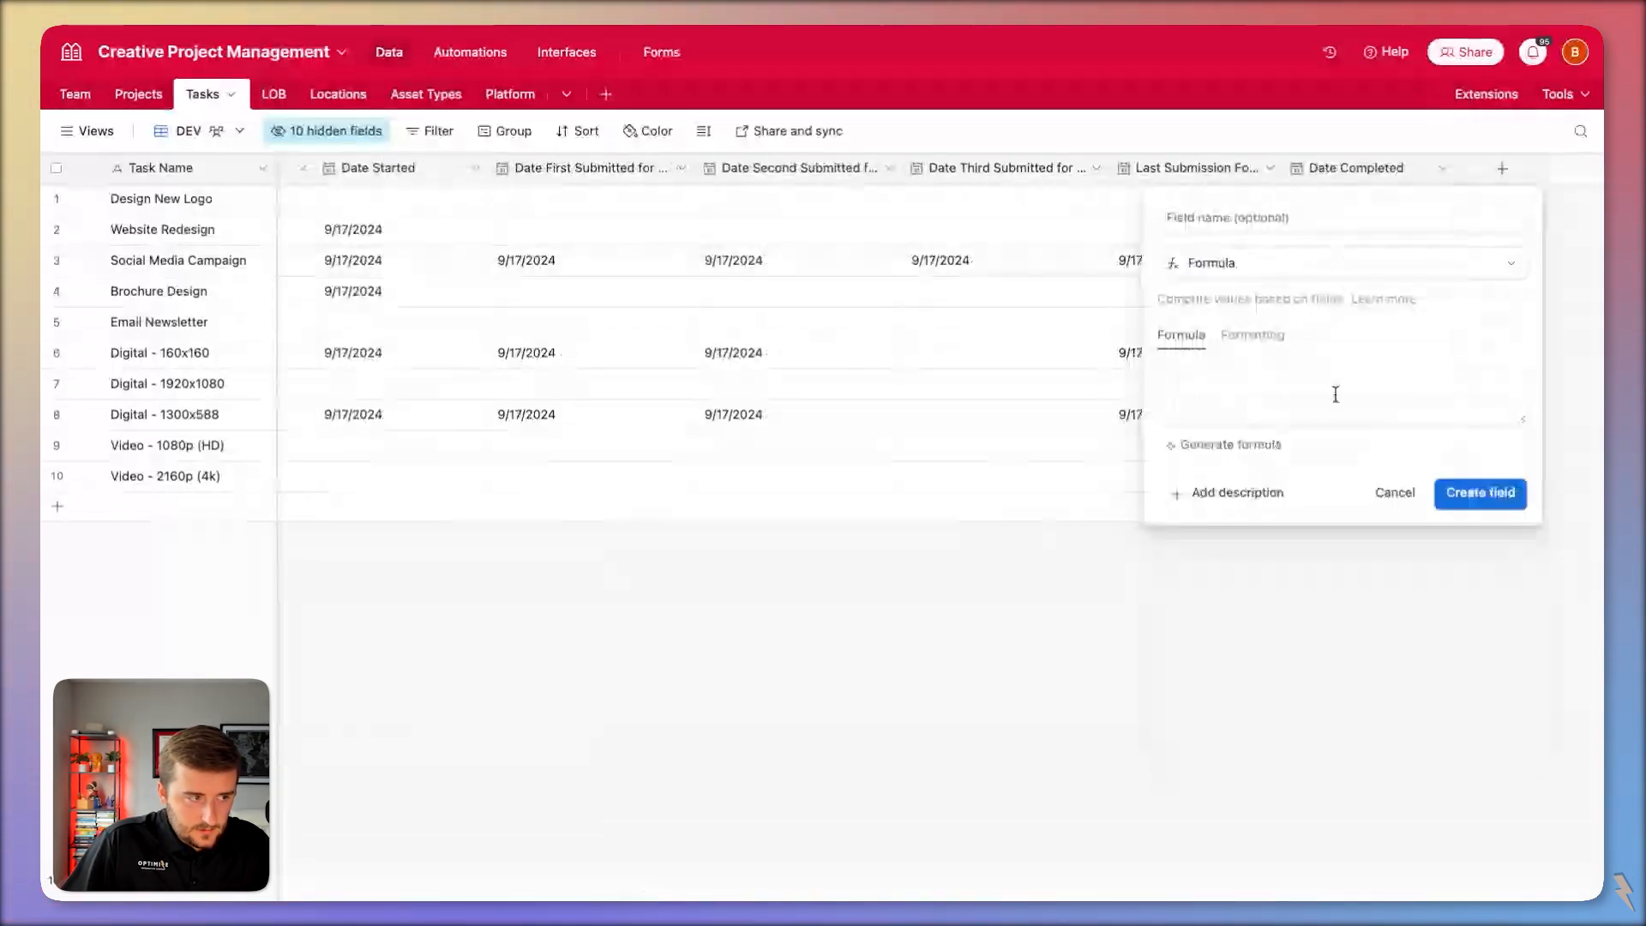
click(1307, 386)
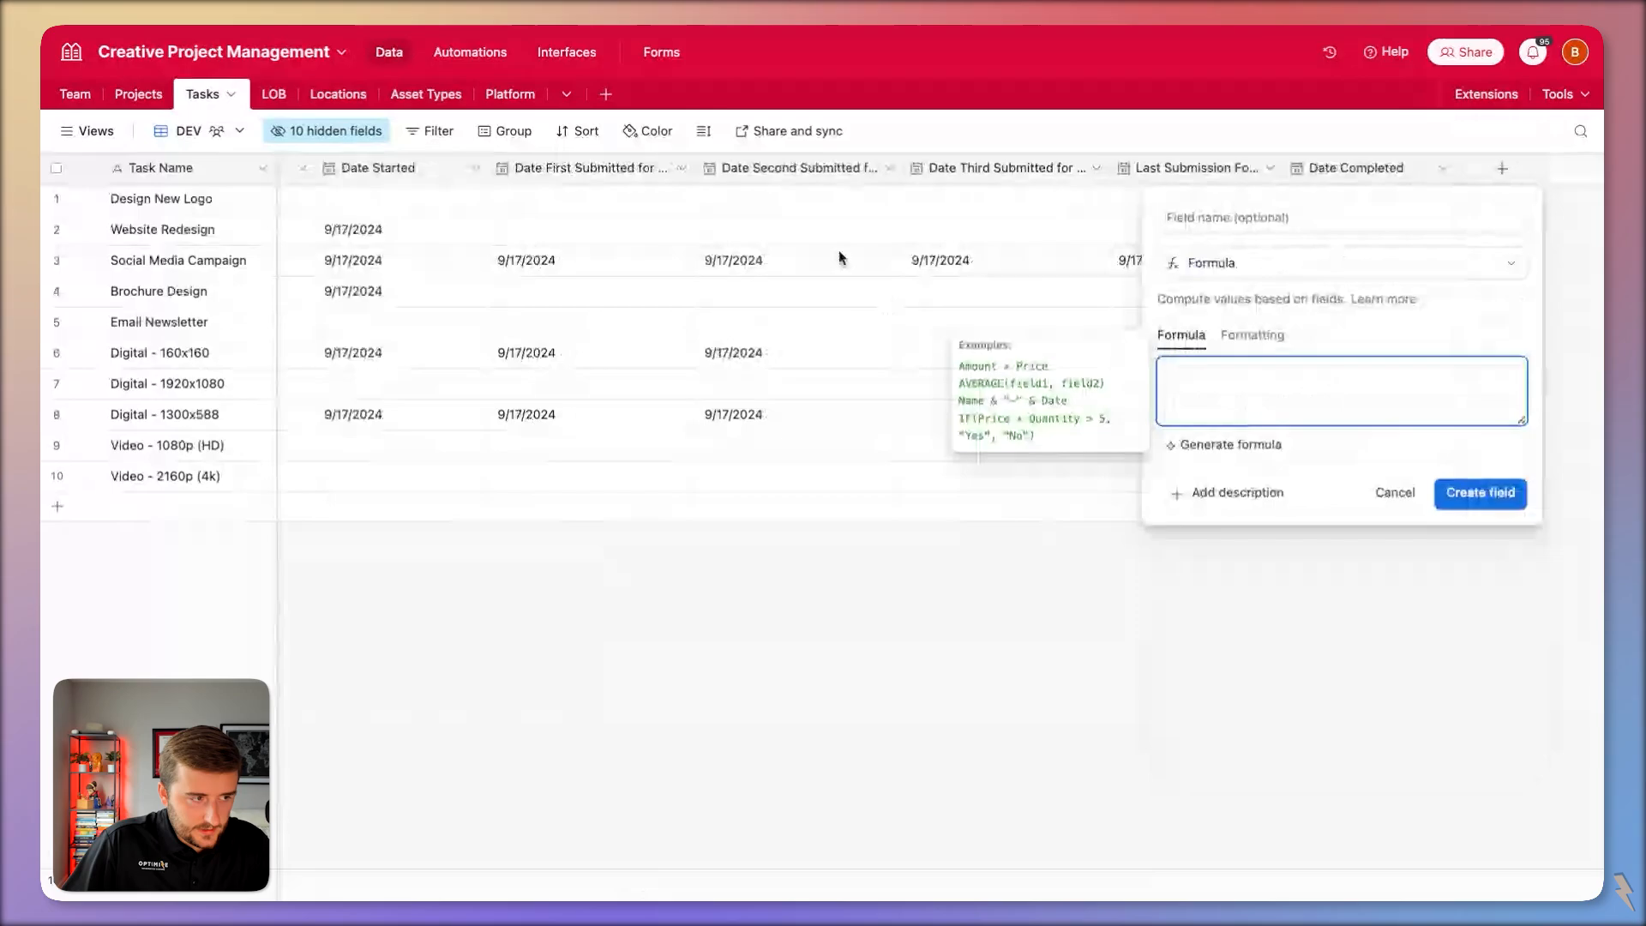
text(date)
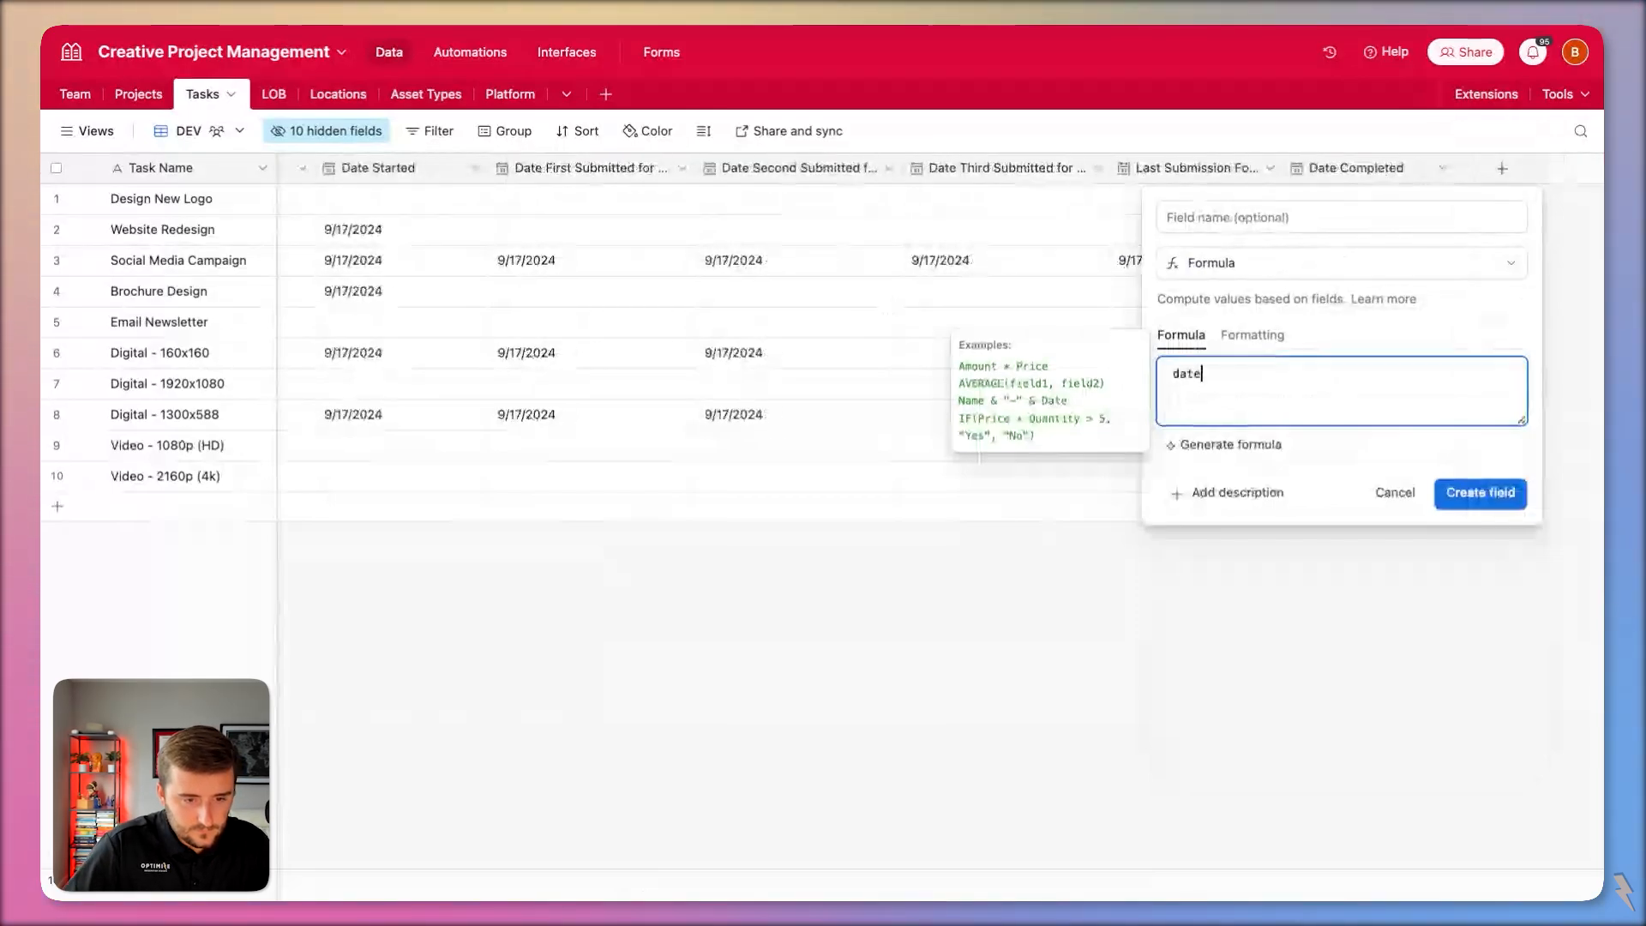
key(Tab)
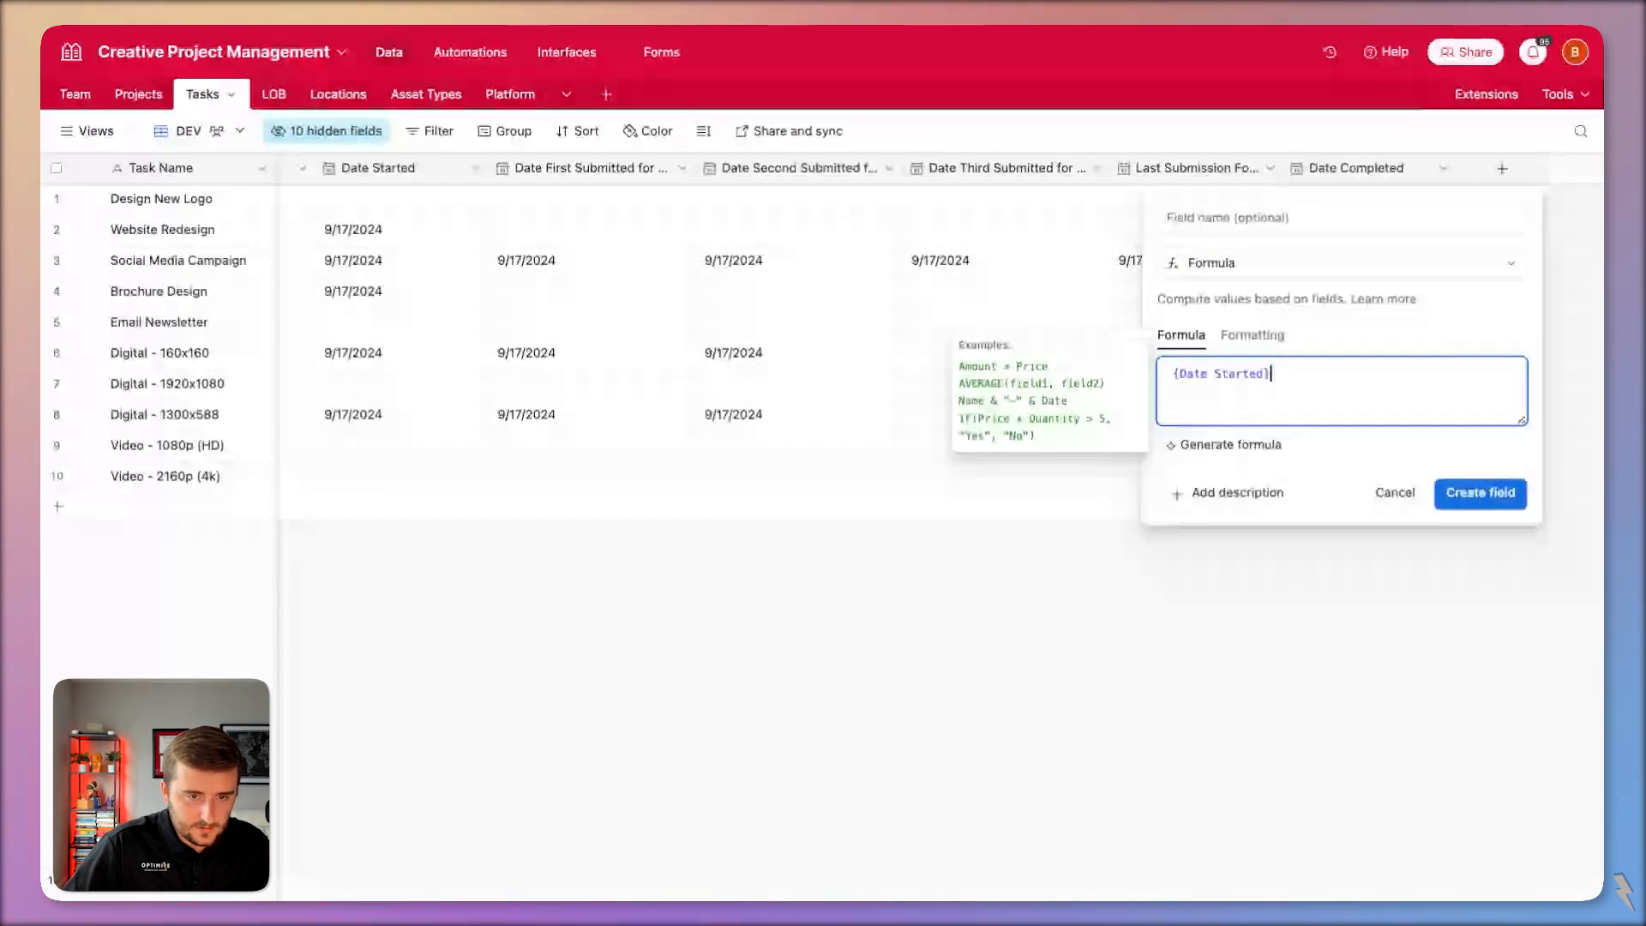
key(Return)
text(com)
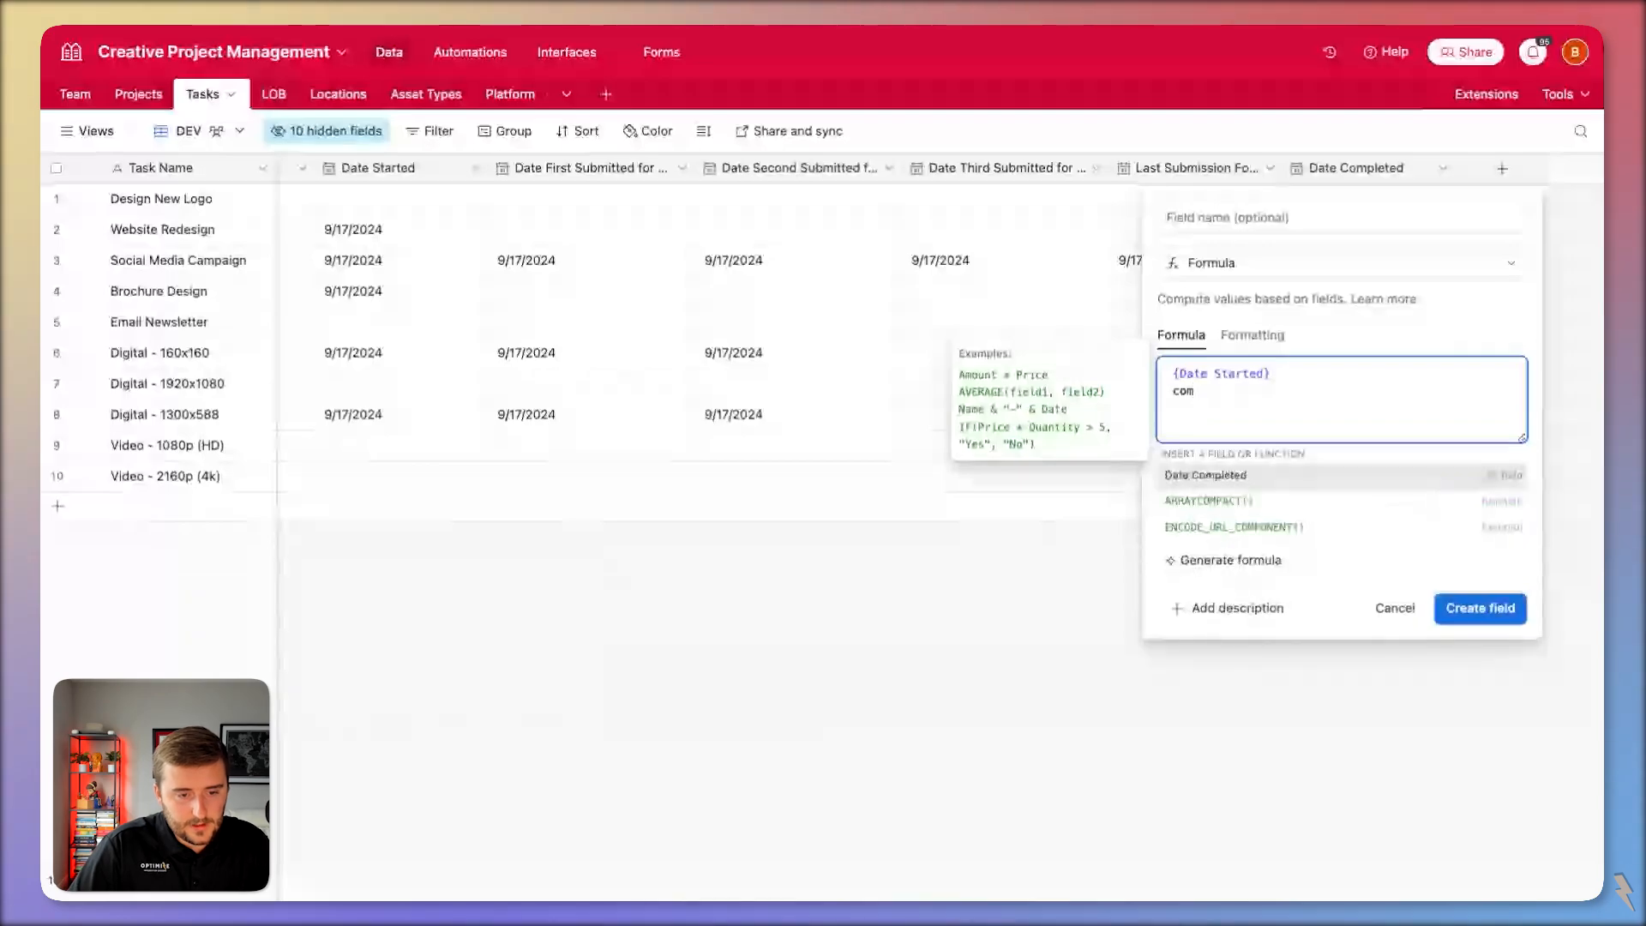
key(Tab)
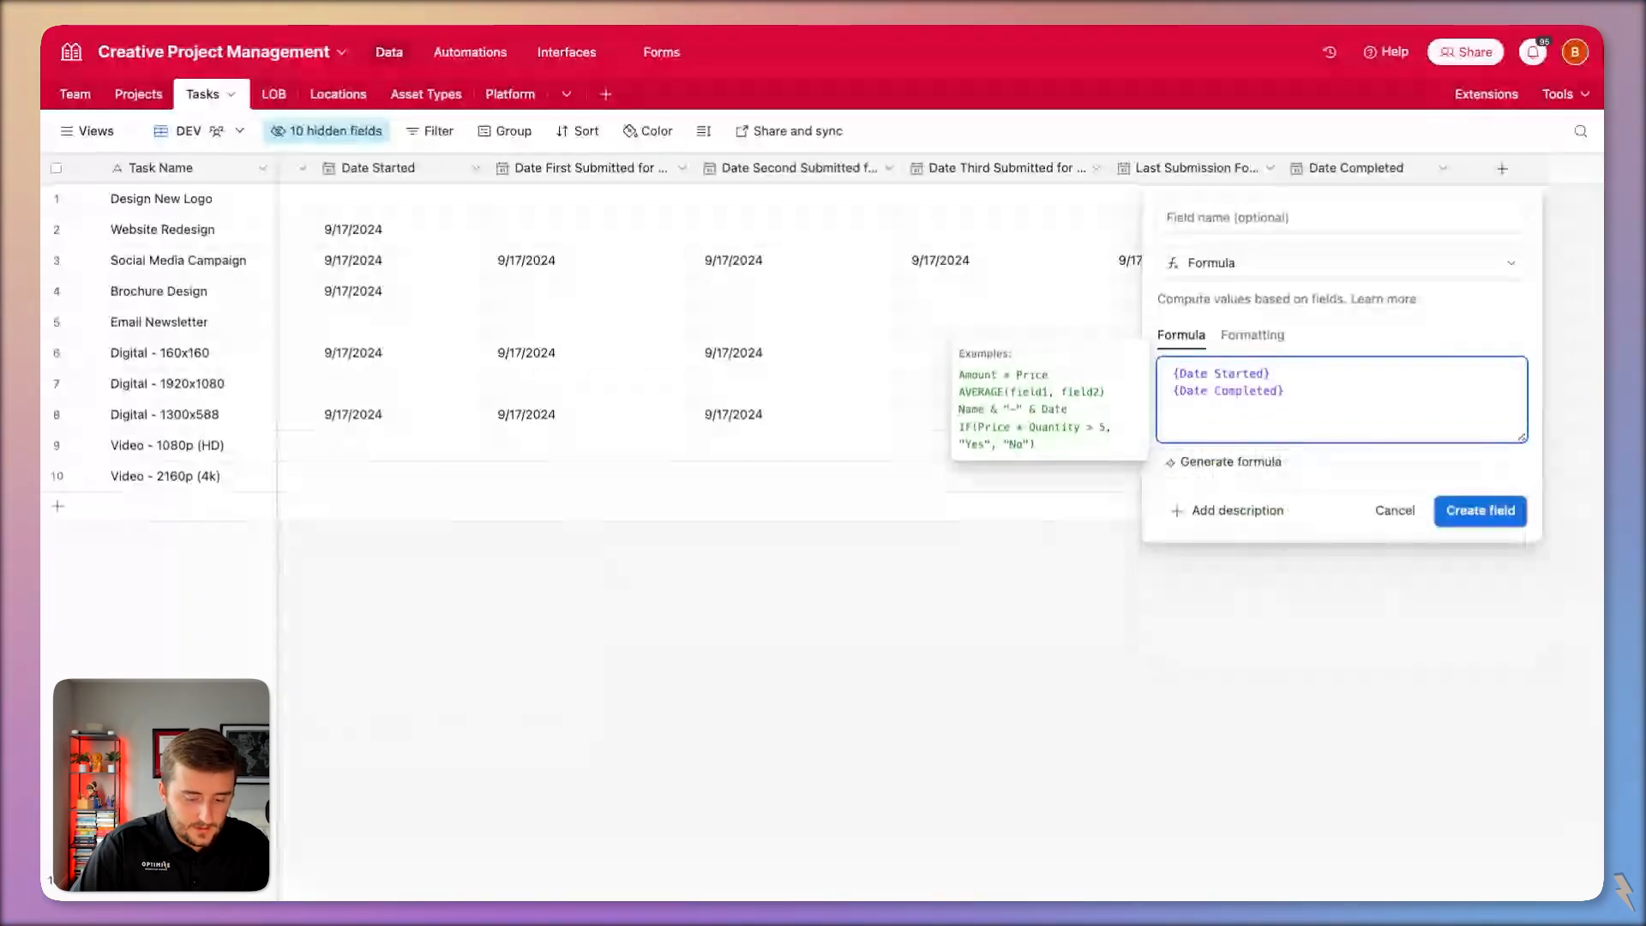
Write the formula DATETIME_DIFF({Date Started},{Date Completed},'days'), remove the reference lines above it, and create the field.
key(Return)
key(Return)
text(date)
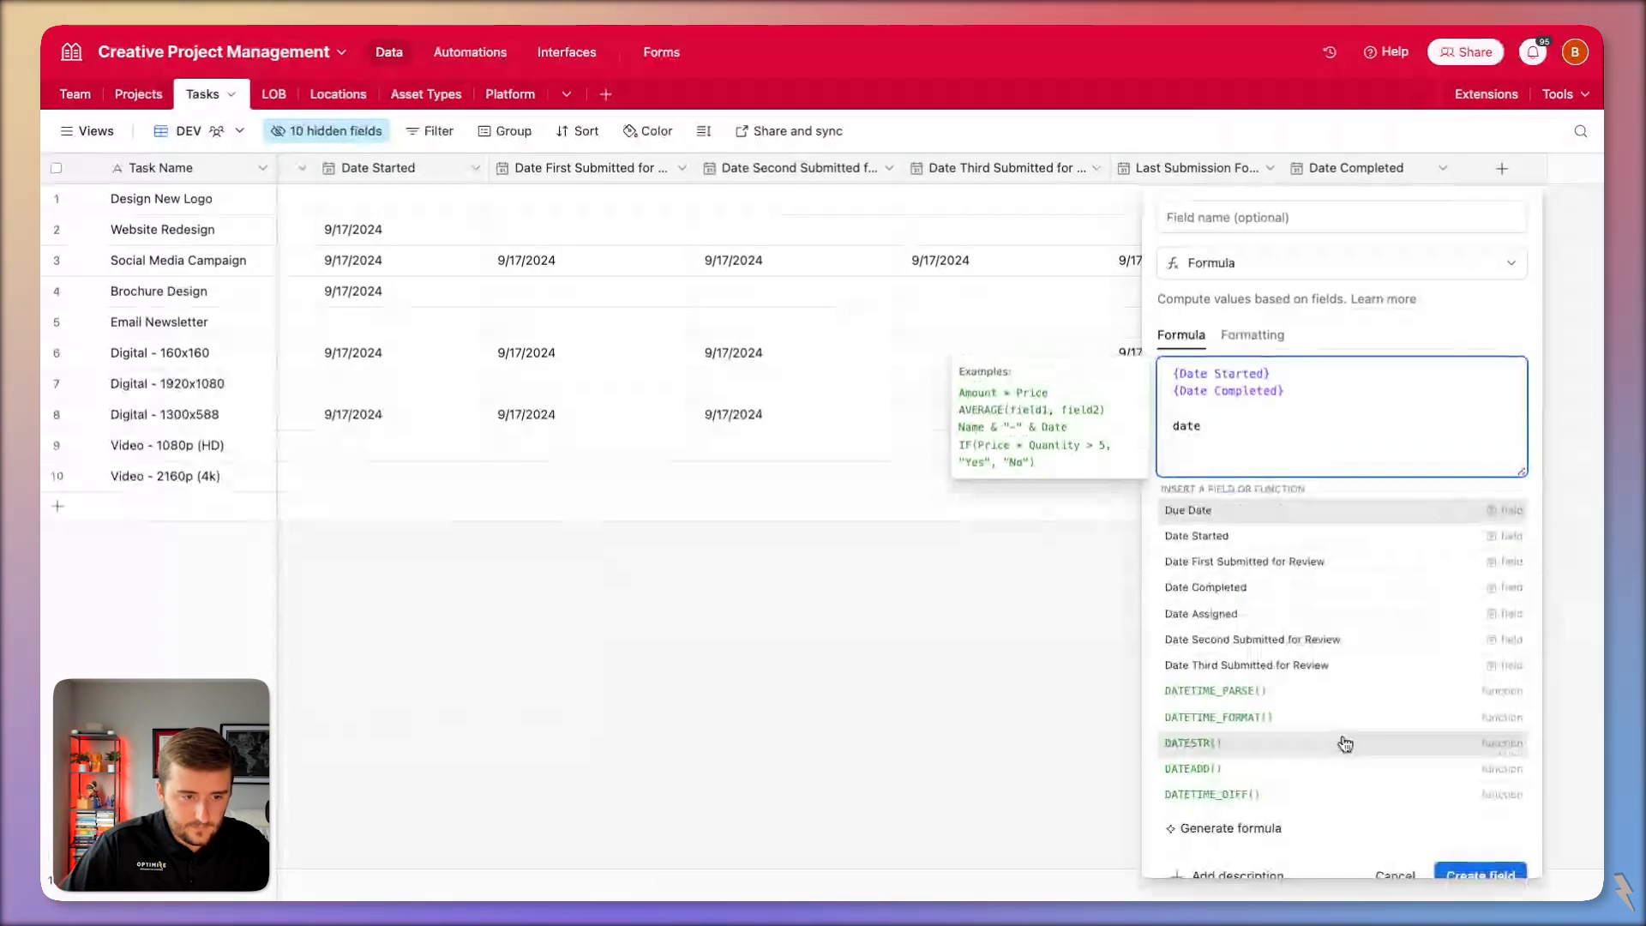
click(1368, 793)
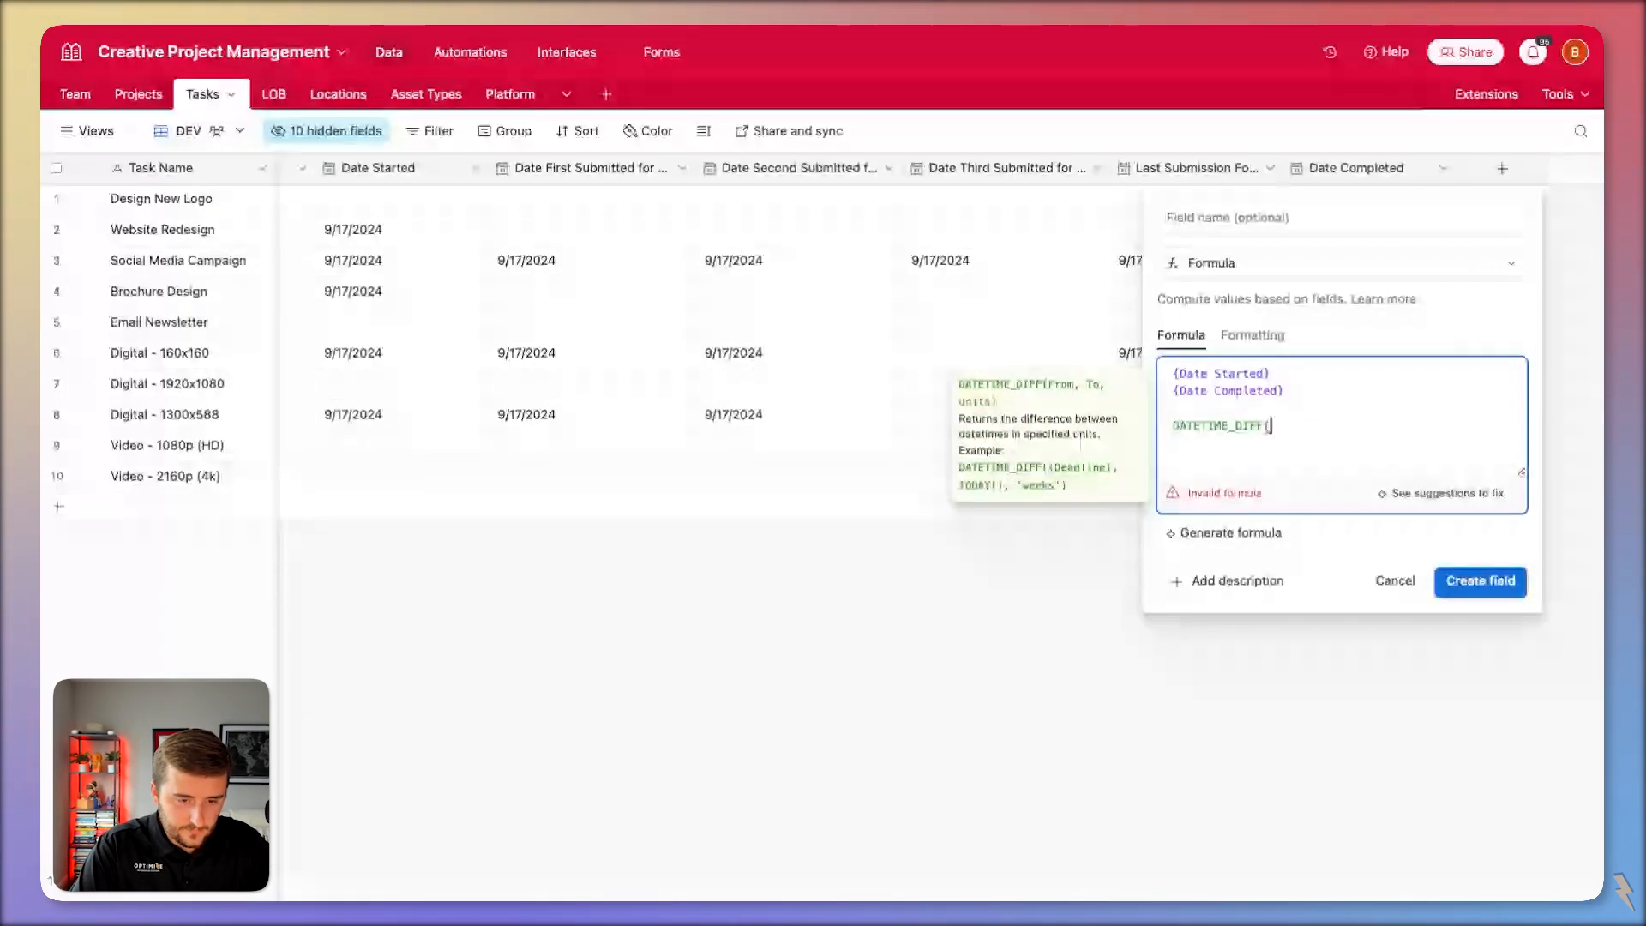
text(start)
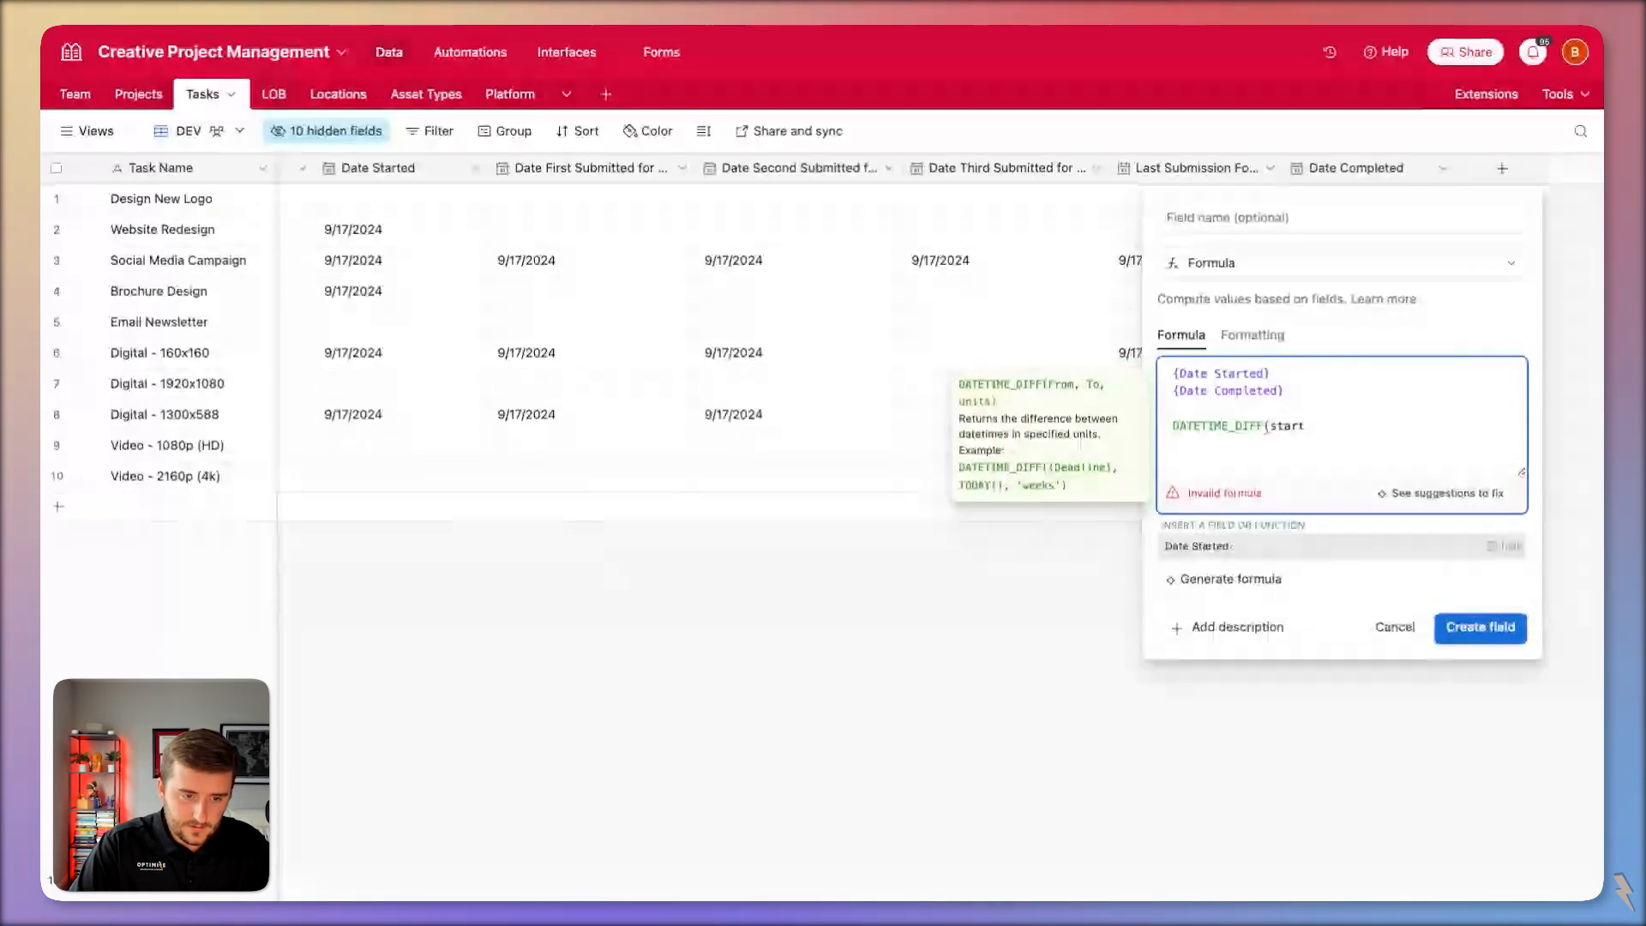
key(Tab)
text(,com)
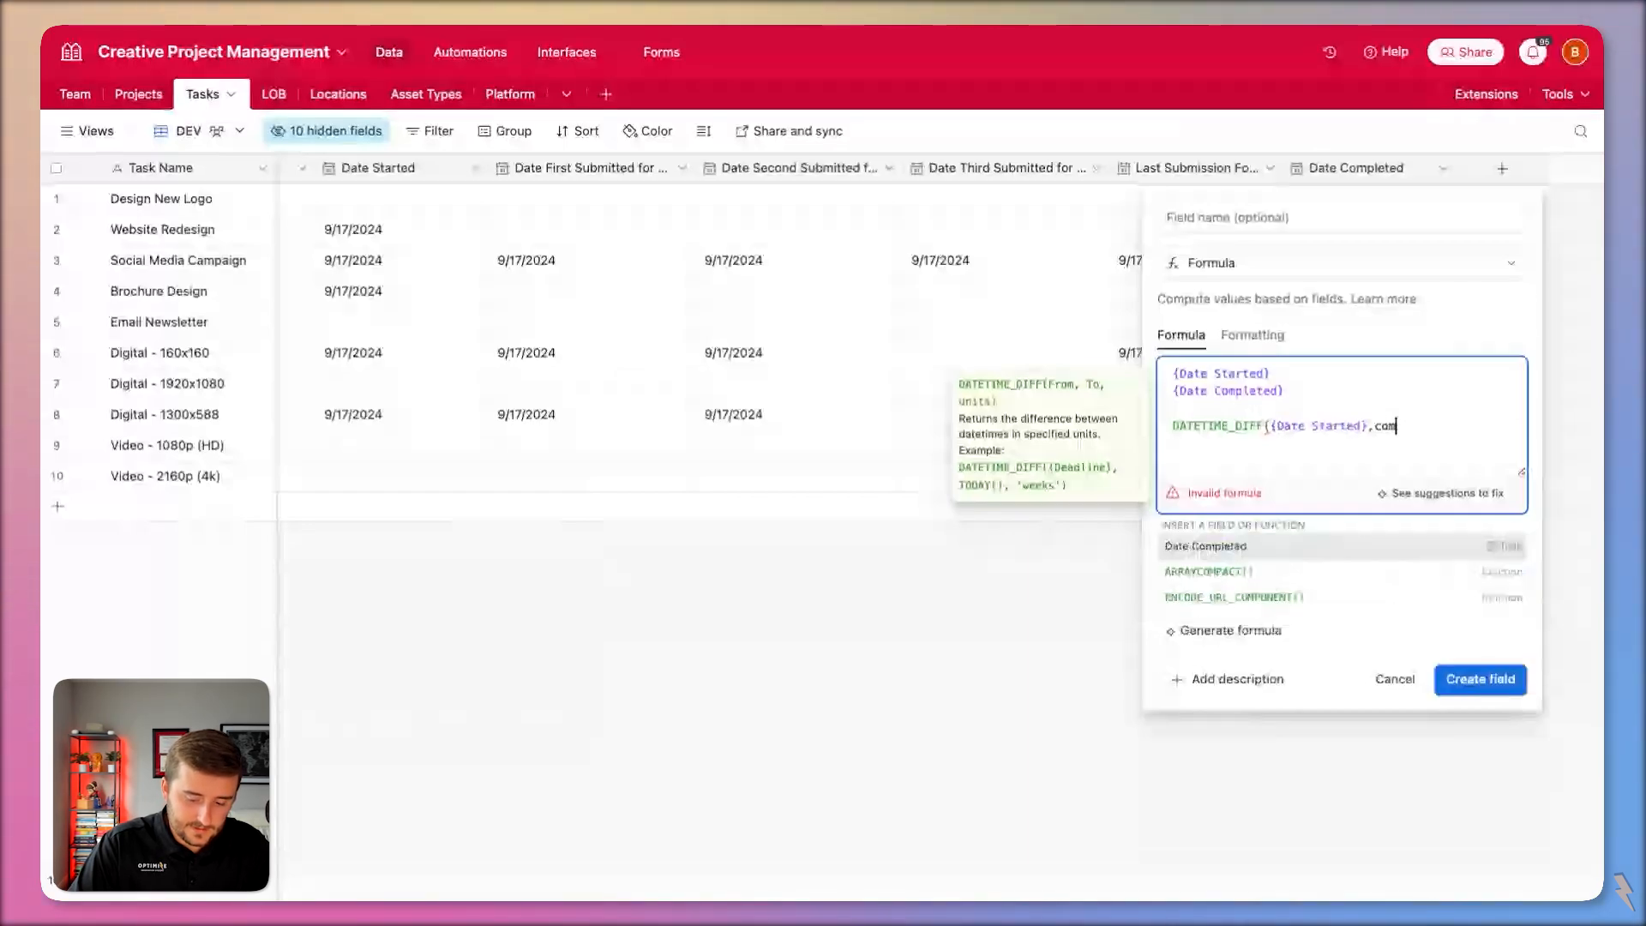
key(Tab)
text(,')
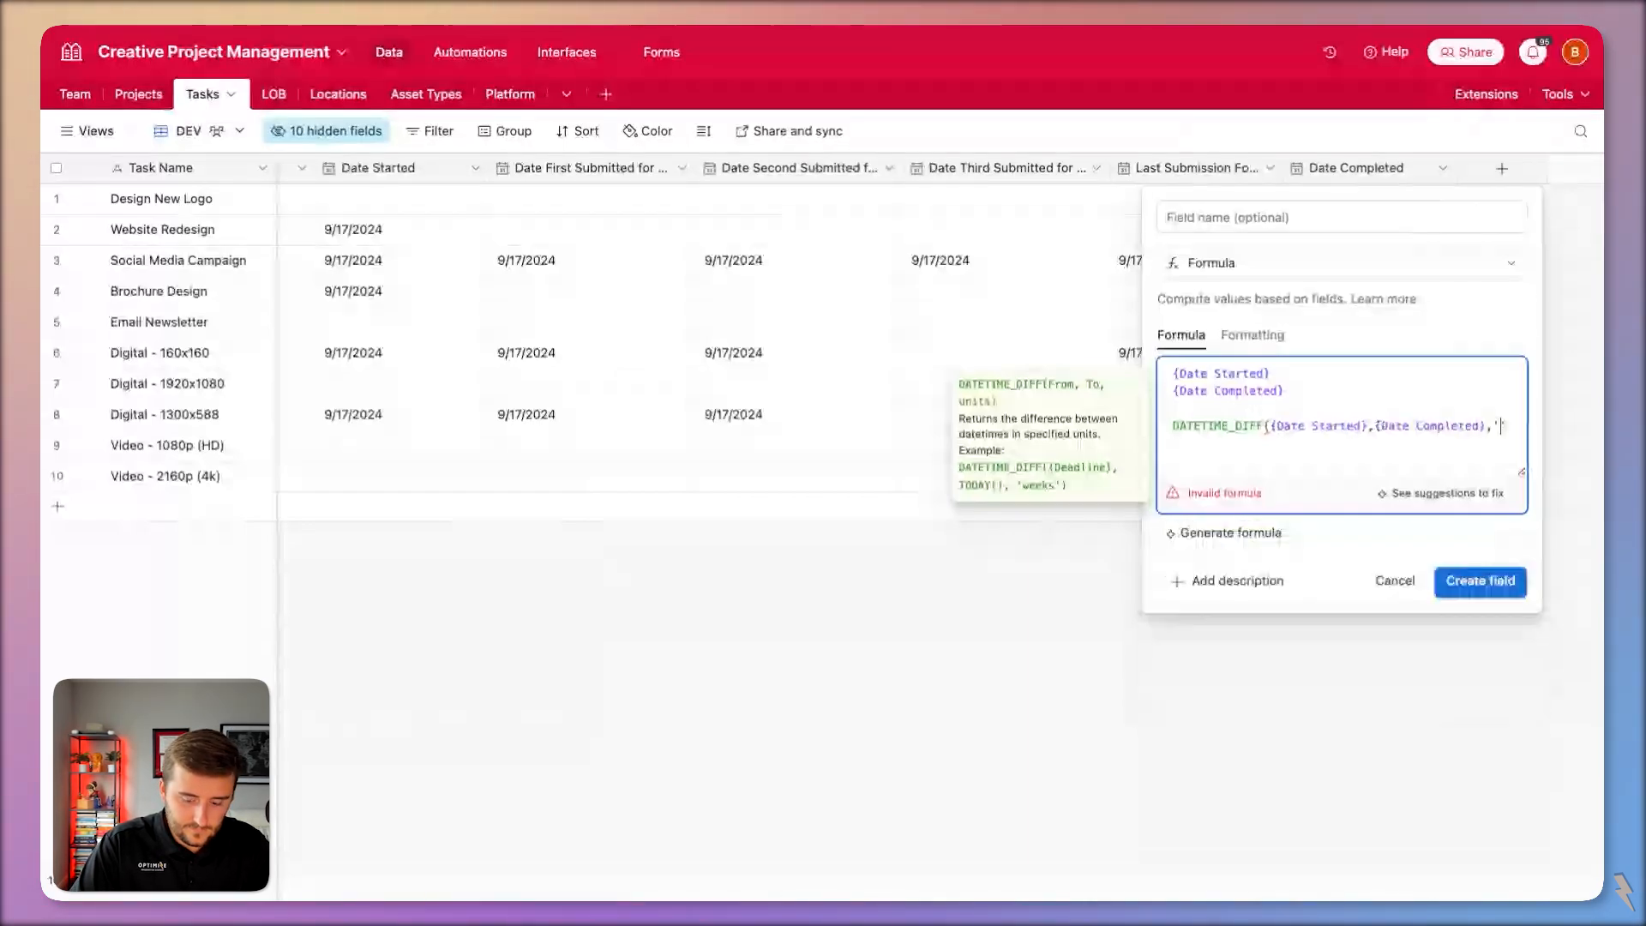
text(days'))
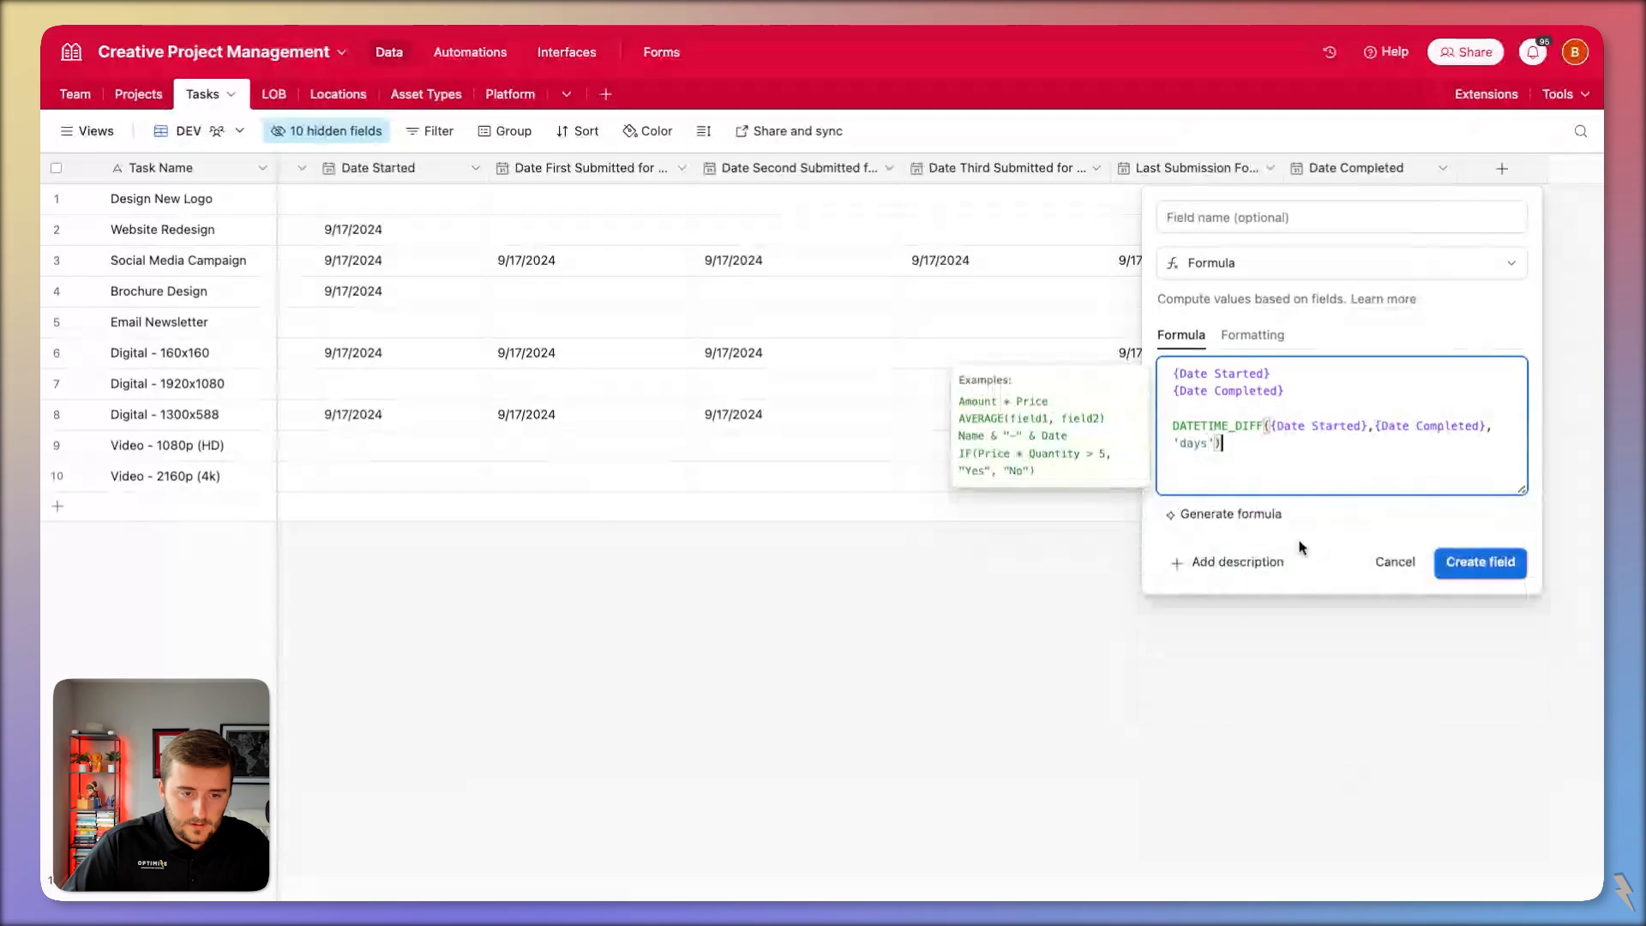
click(1189, 425)
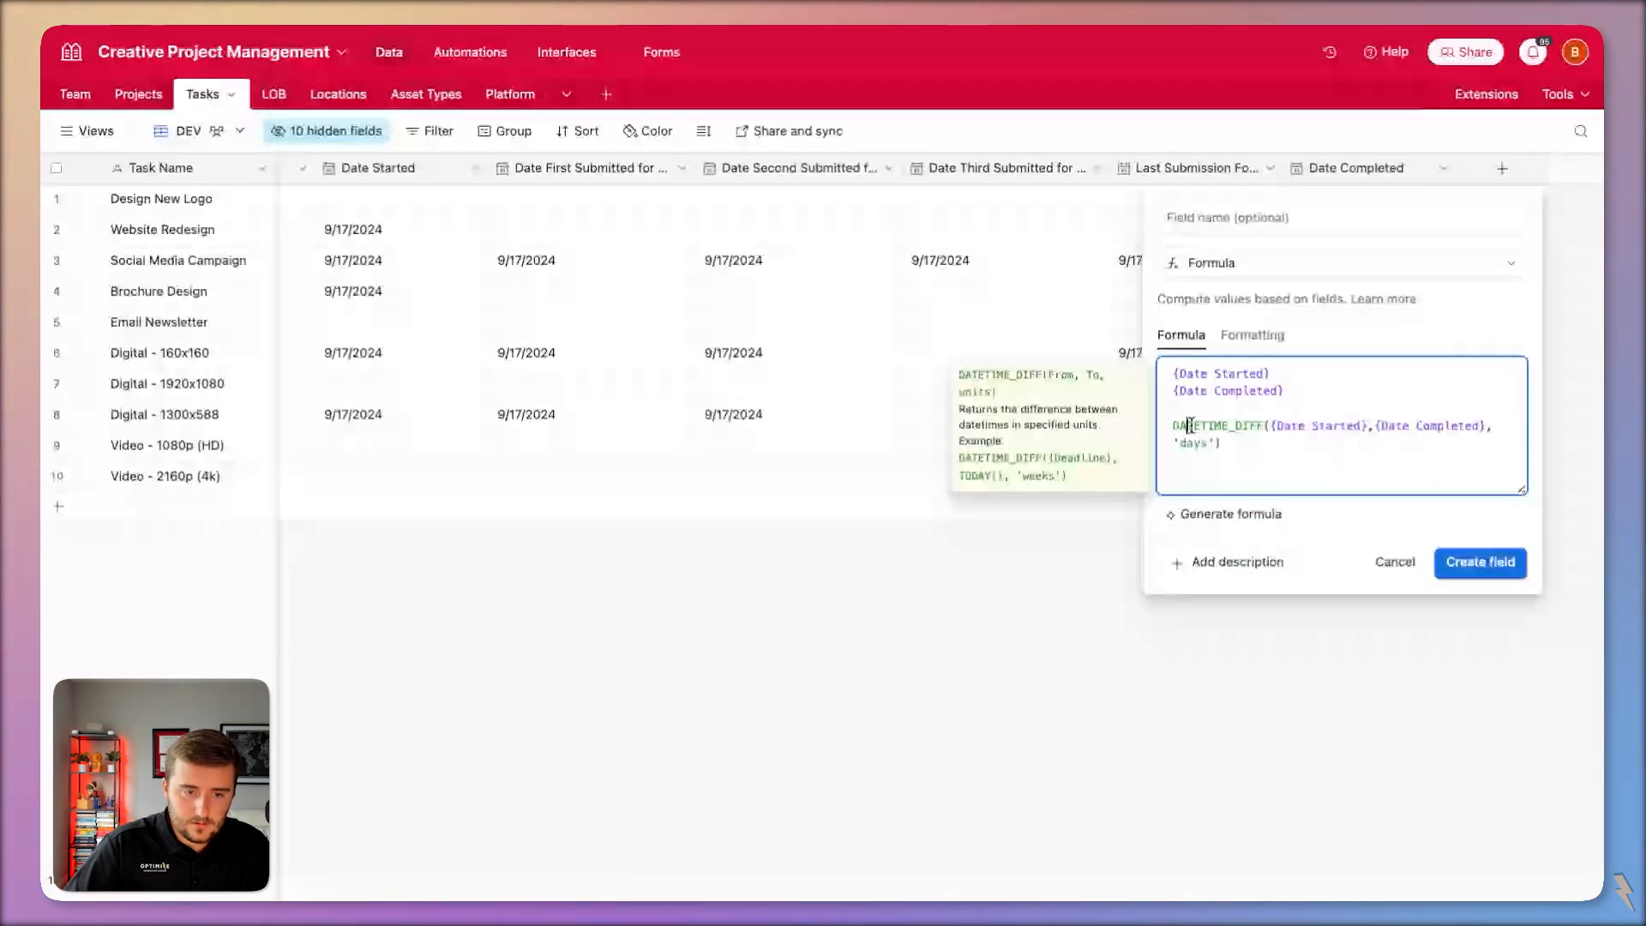
click(1499, 574)
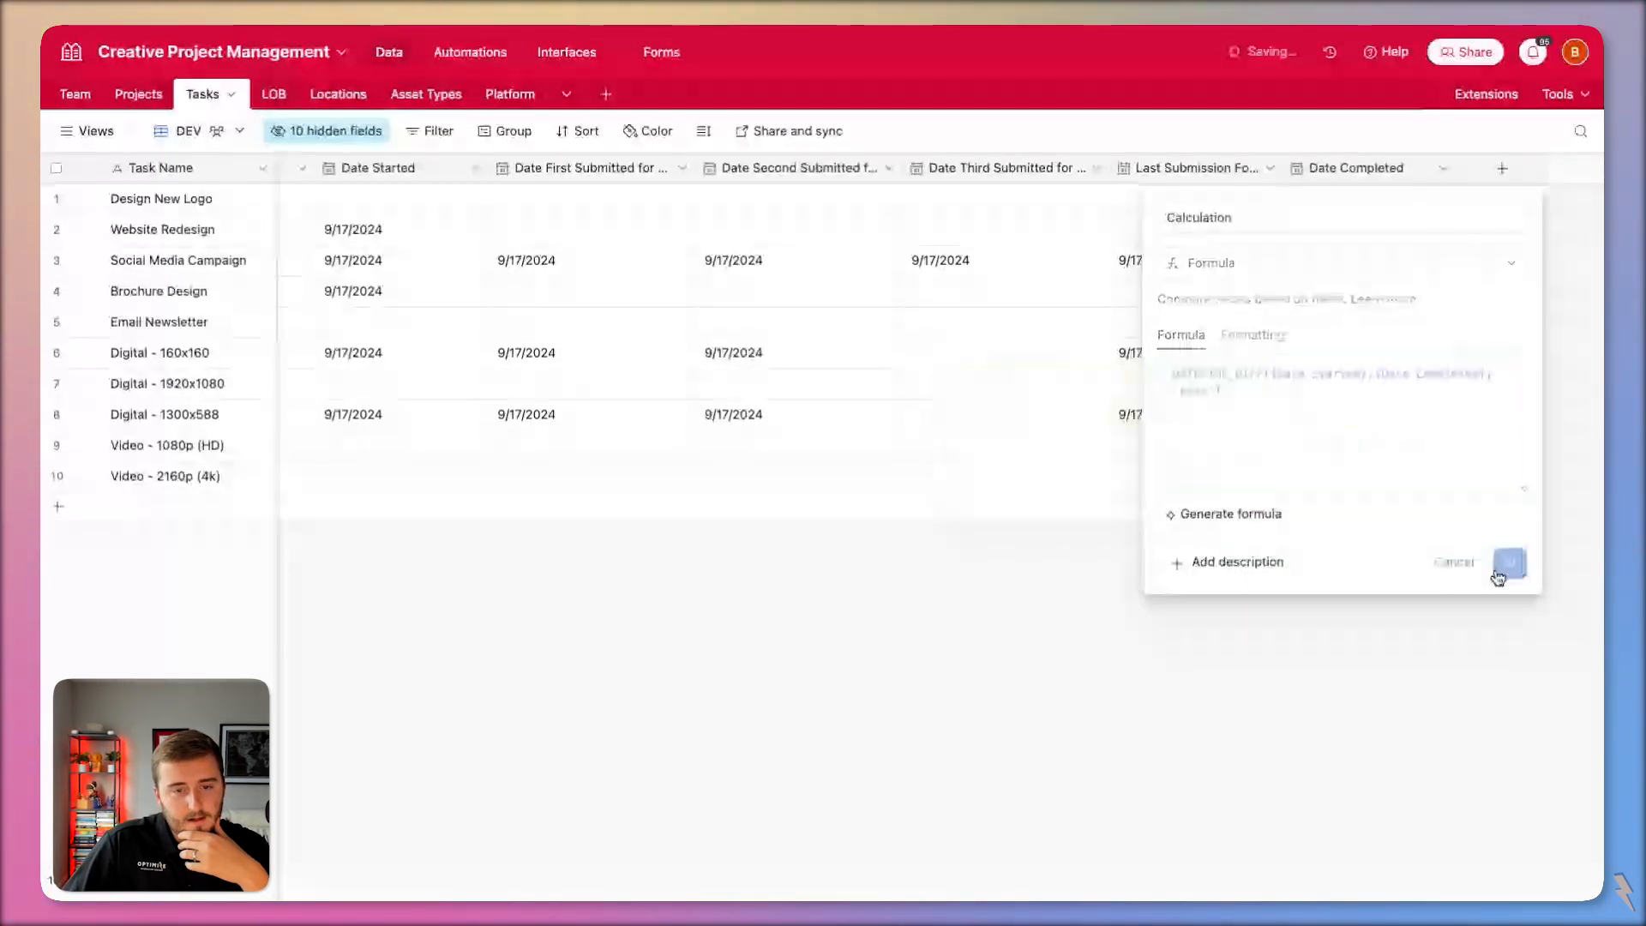
Enter a Date Started for the Email Newsletter task and set its Date Completed to 9/19/2024.
scroll(1323, 357, left, 5)
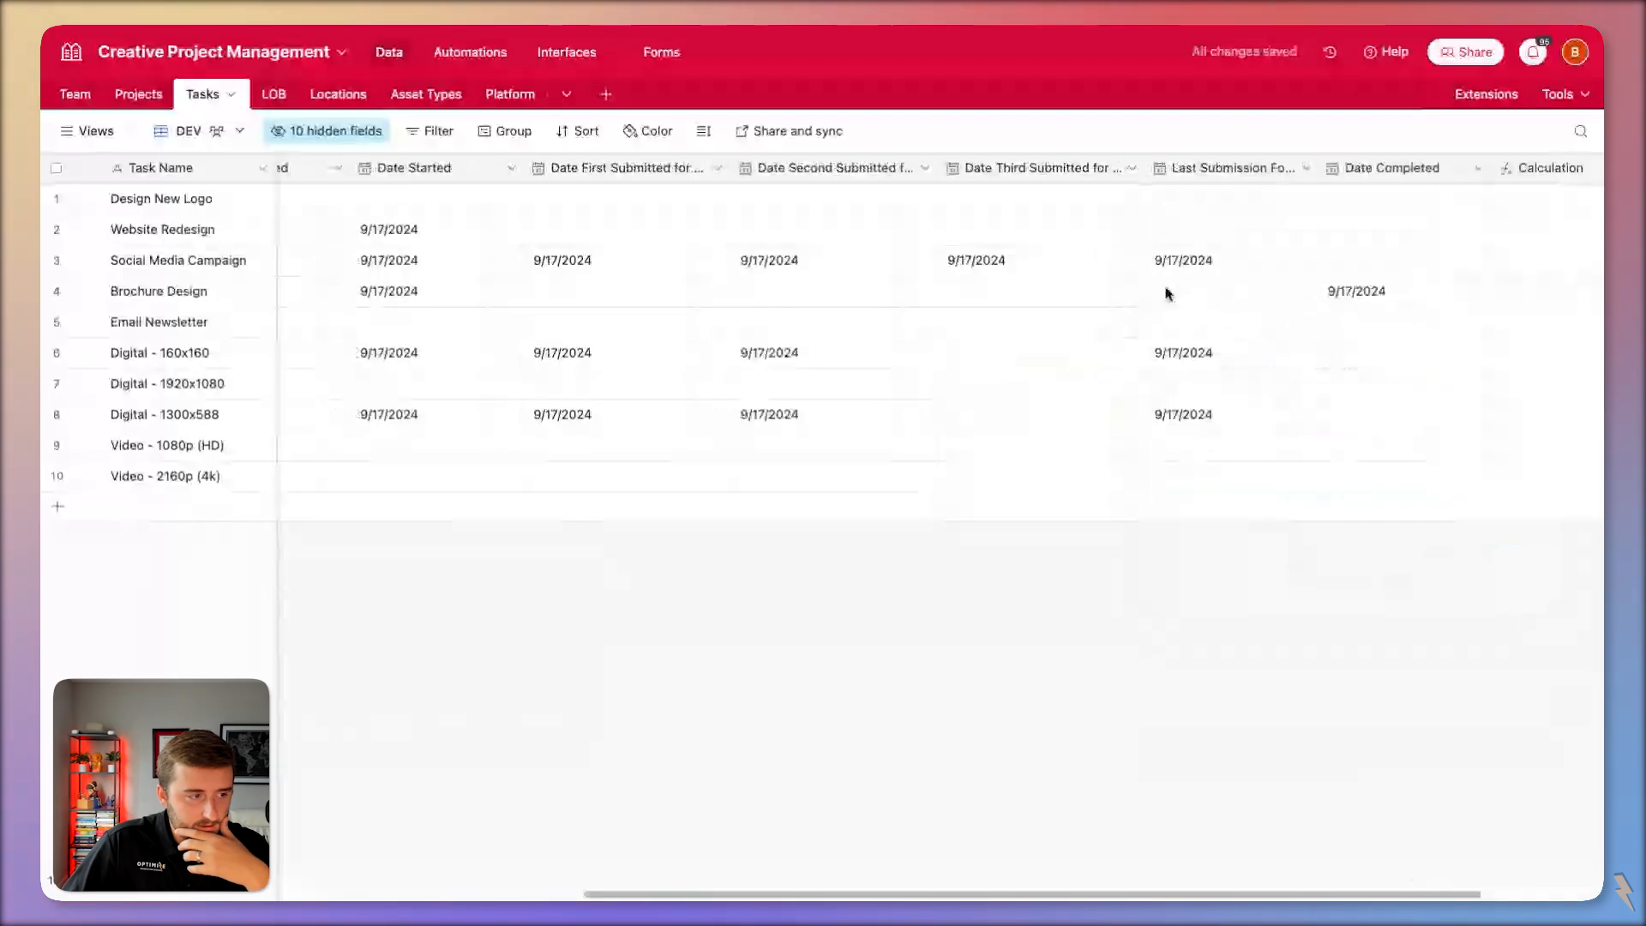
double_click(441, 321)
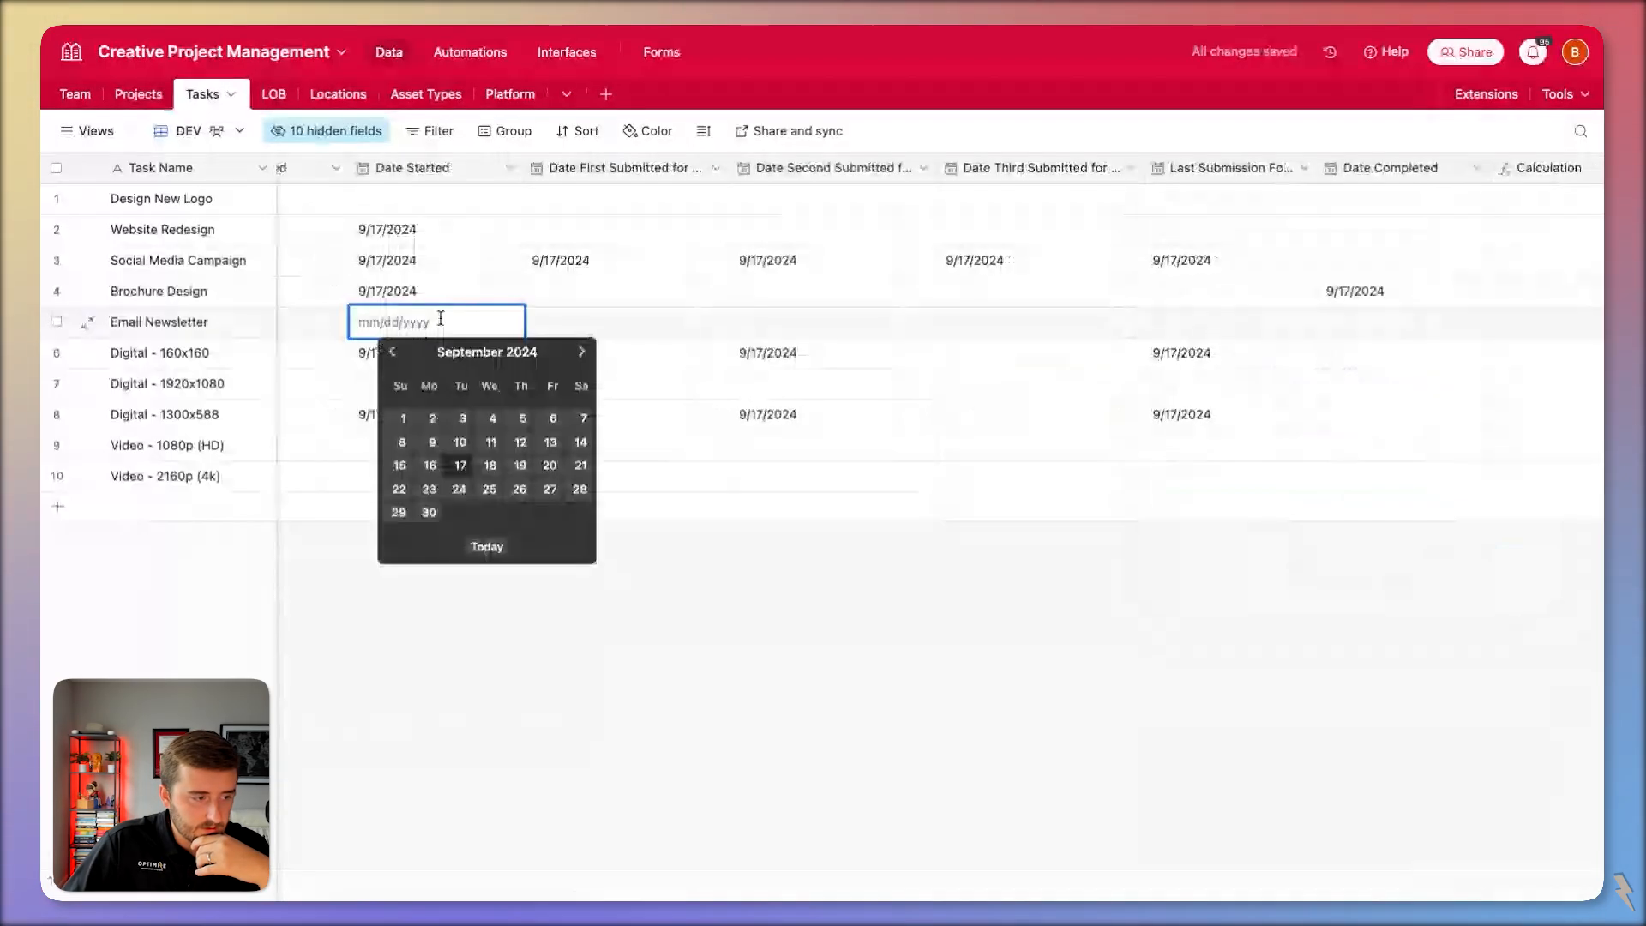
key(Escape)
scroll(960, 351, right, 3)
double_click(1165, 324)
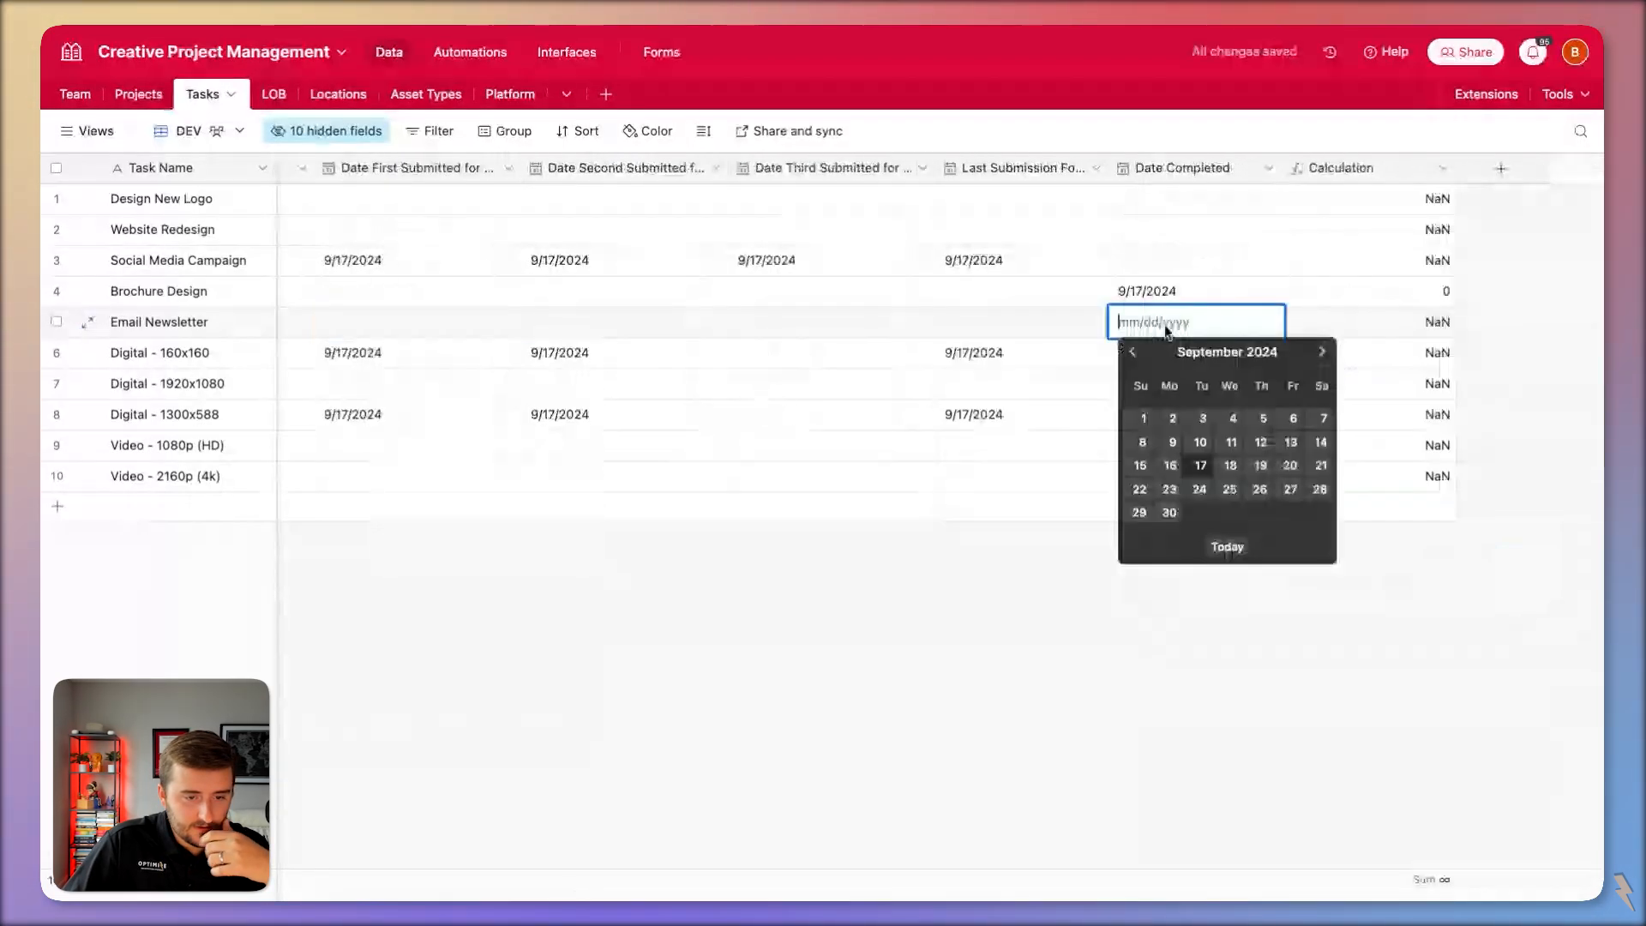
click(1260, 466)
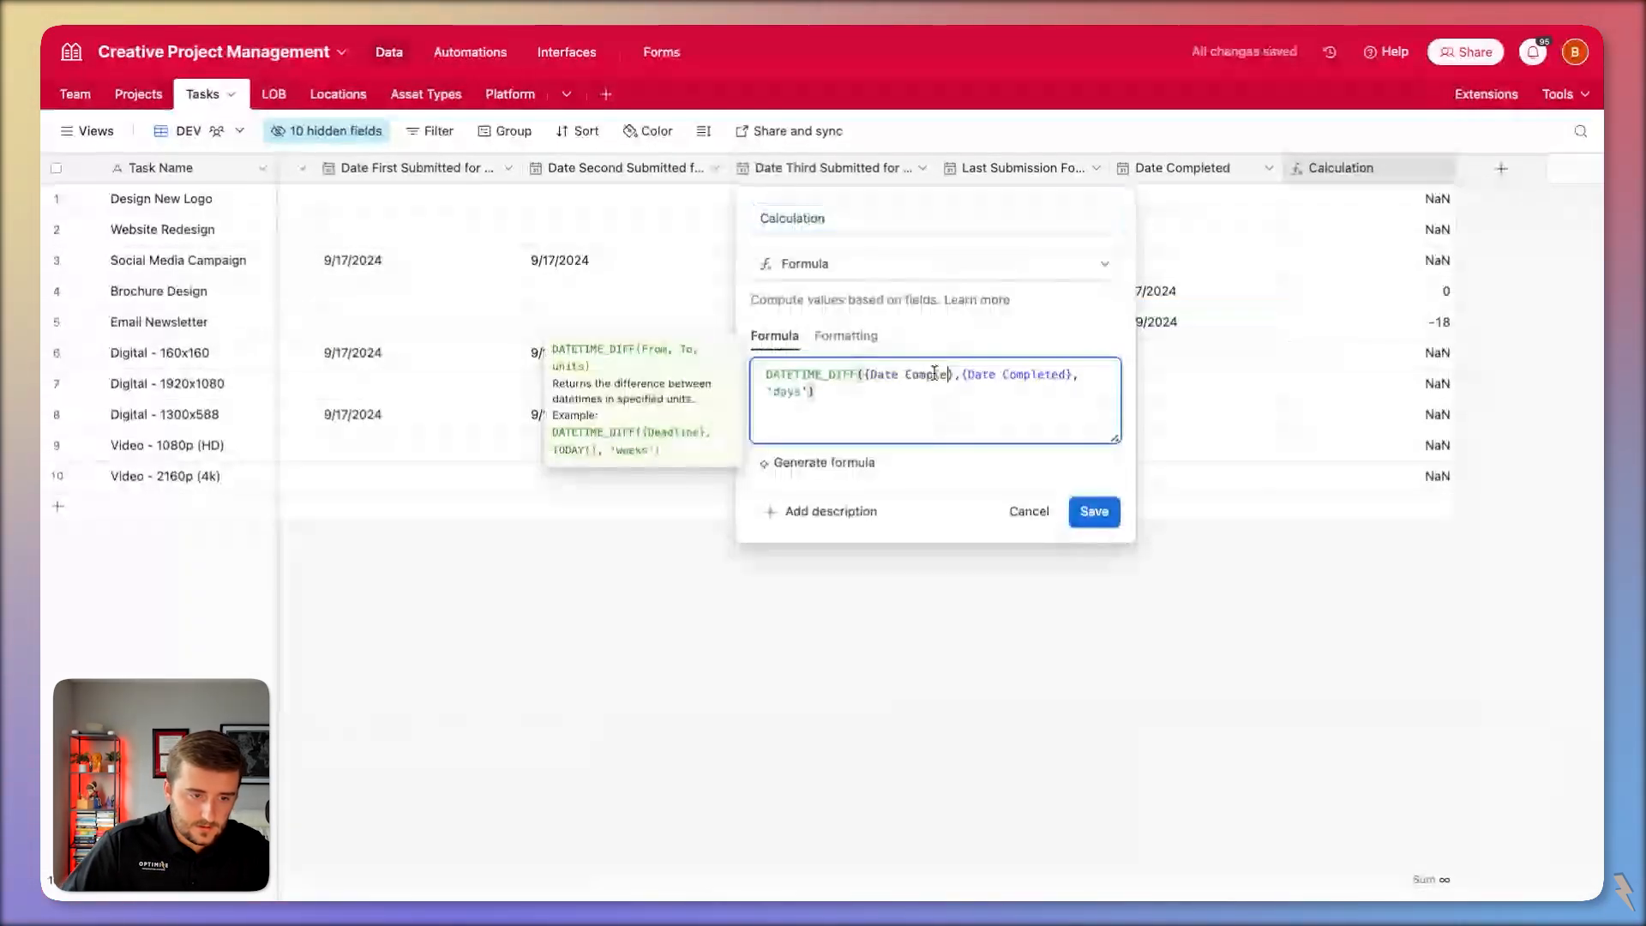
Swap the date order in the Calculation formula to read DATETIME_DIFF({Date Completed},{Date Started},'days').
text(ted)
double_click(1050, 373)
text(St)
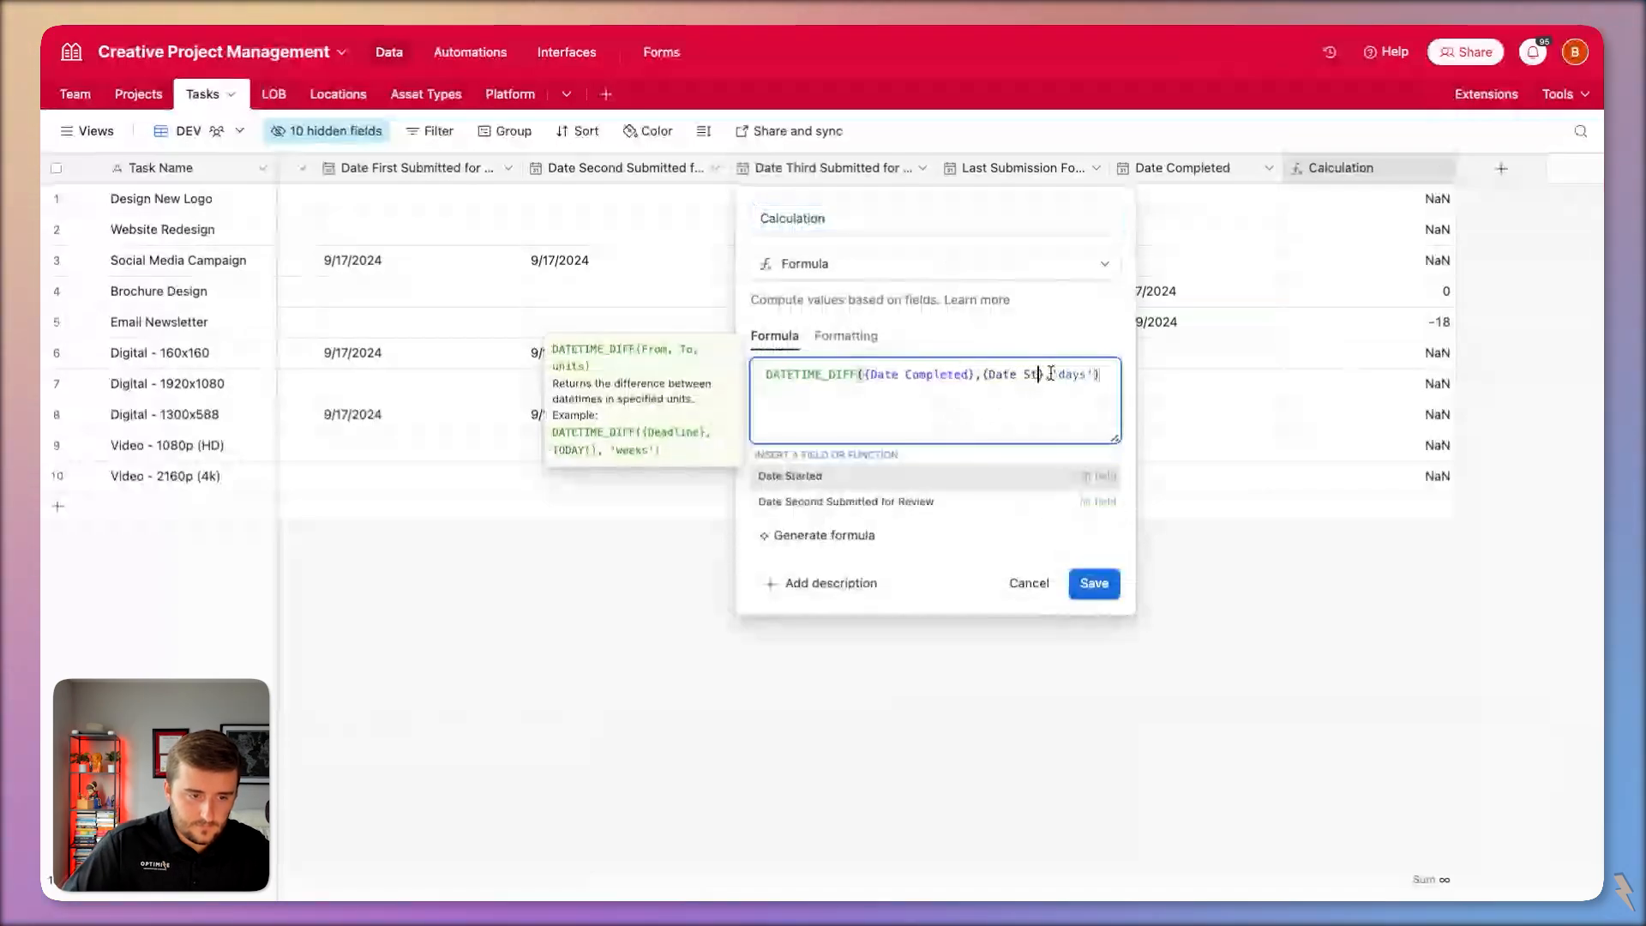
text(arted)
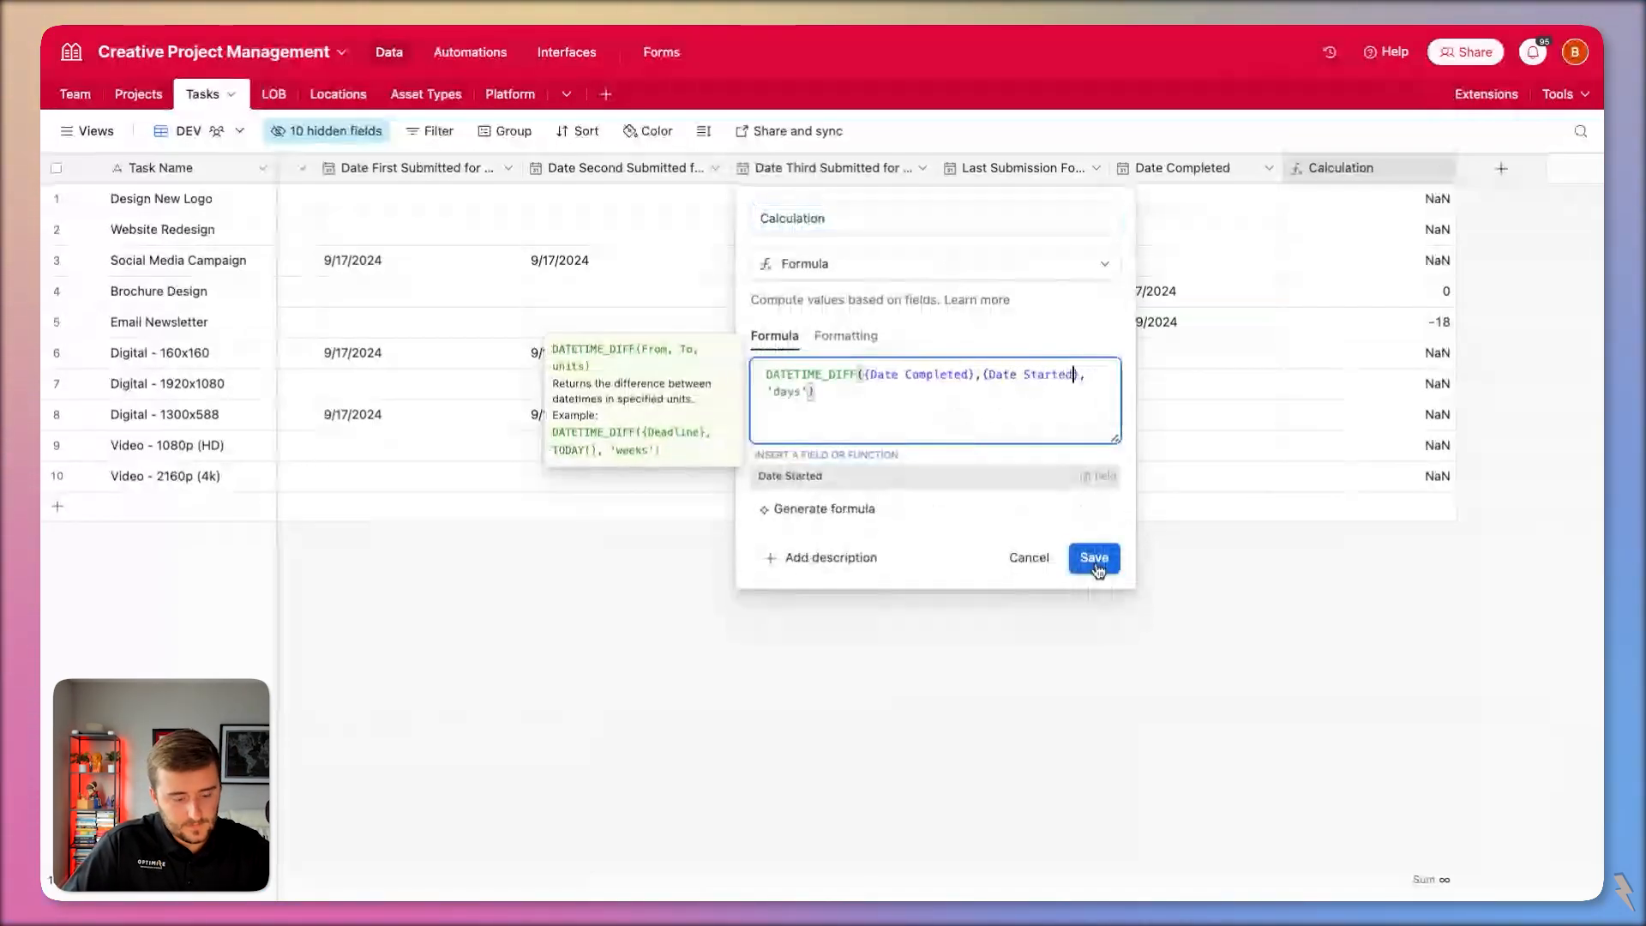
Rename the Calculation field to Days from Start To Finish and save the field changes.
double_click(785, 218)
text(Day)
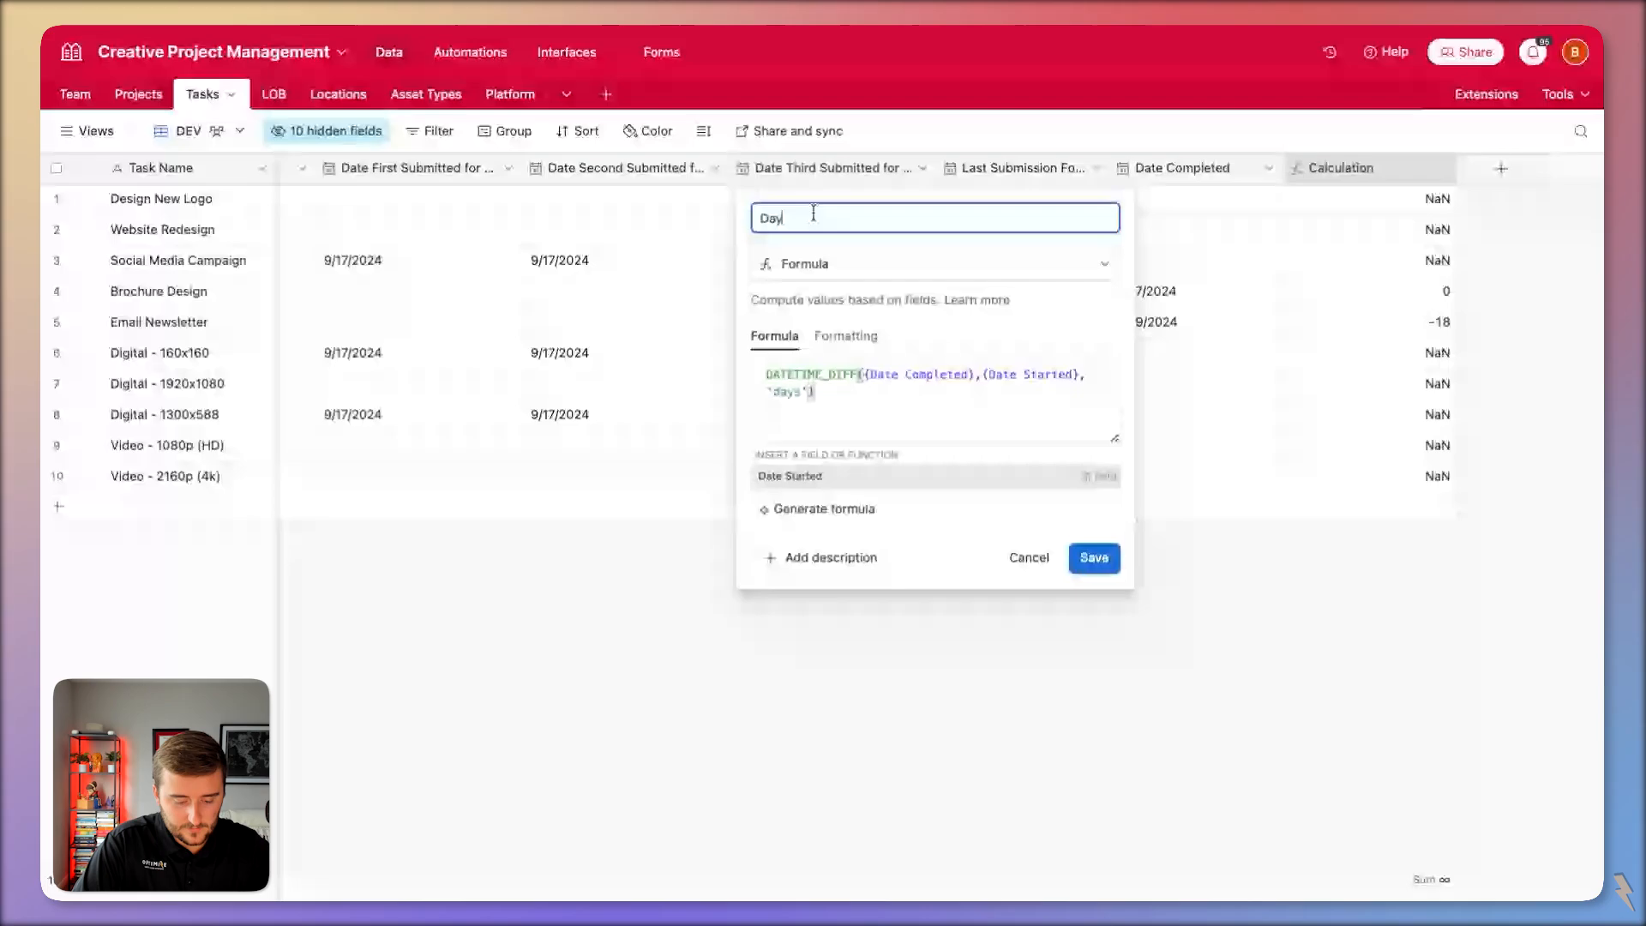
text(s from Start)
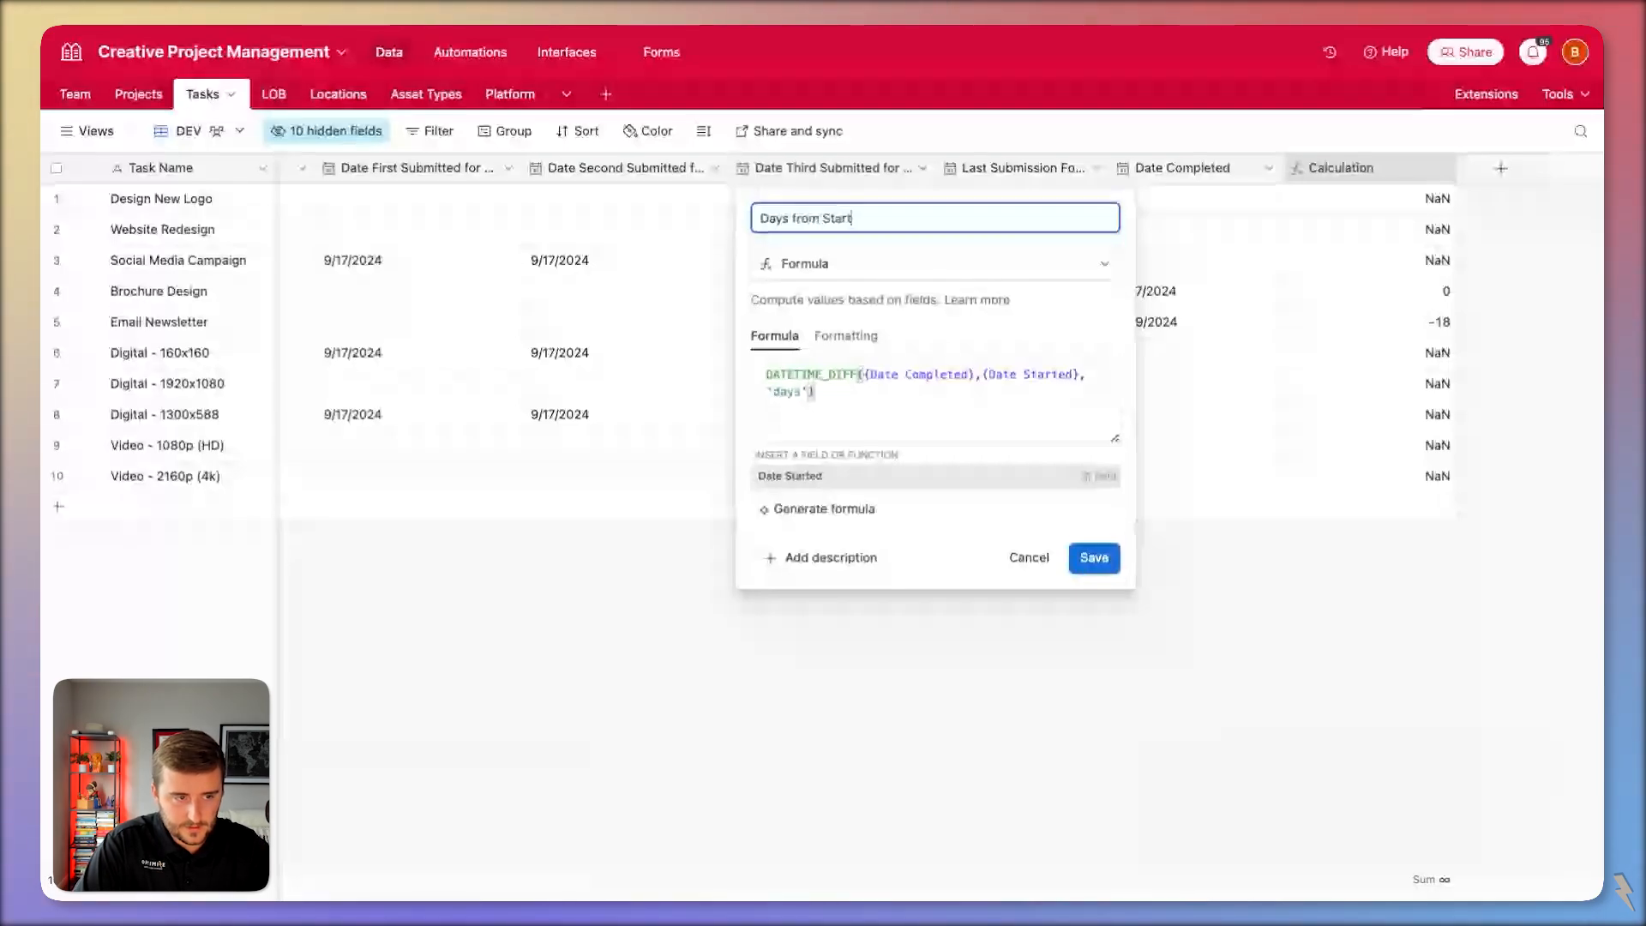
text( To Finish)
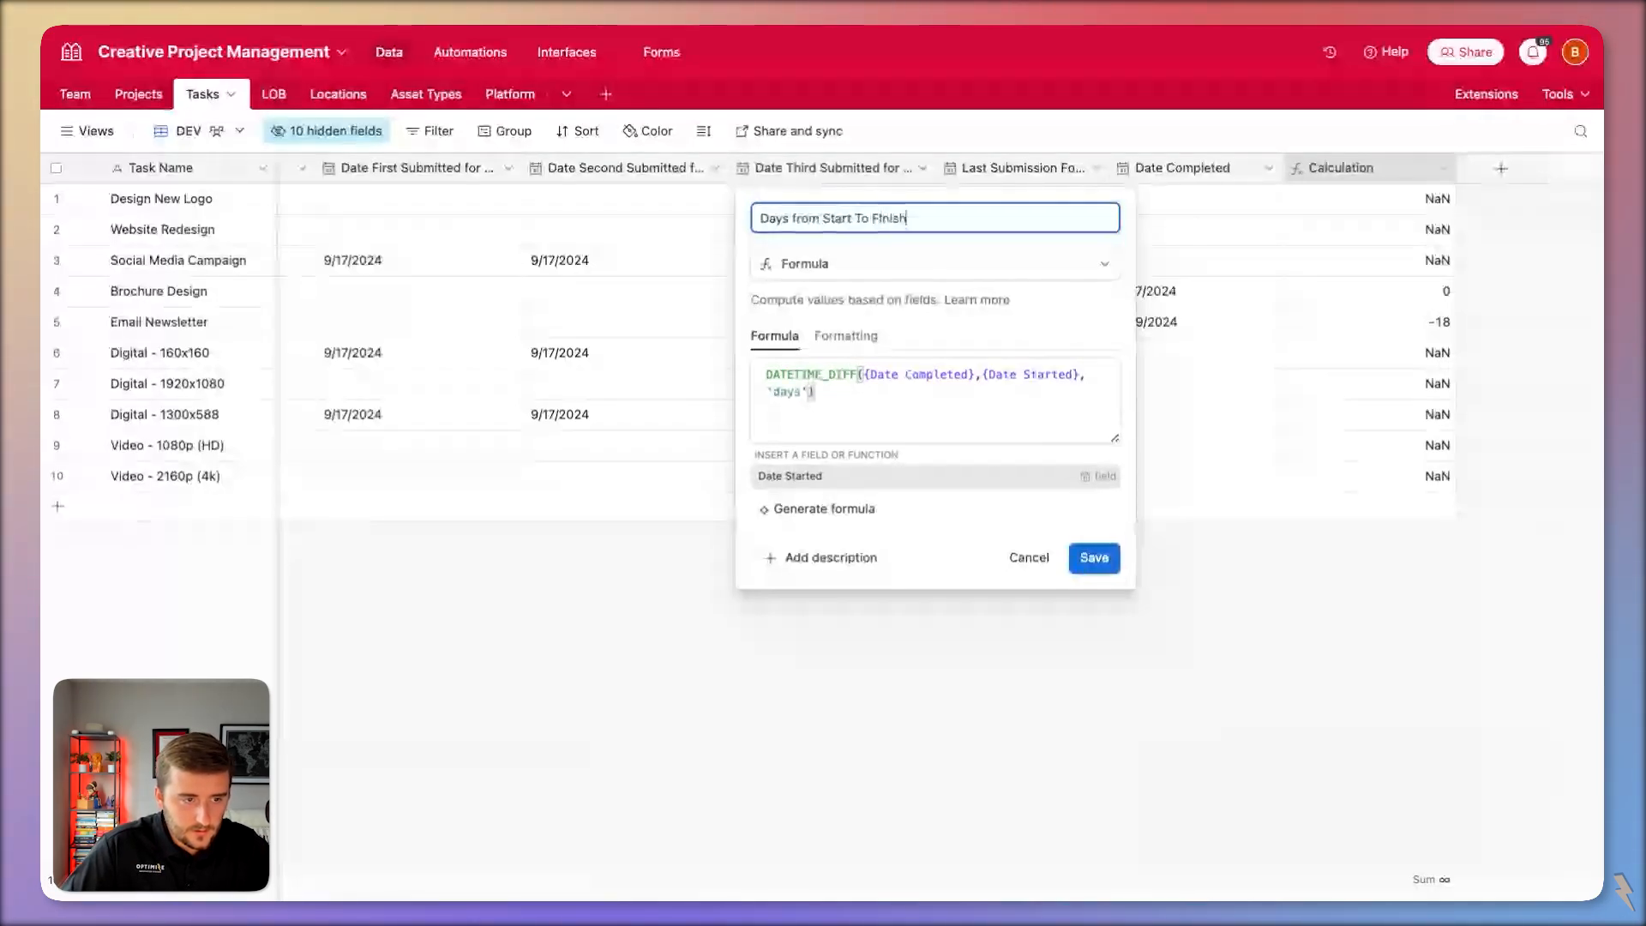
double_click(894, 219)
text(Fi)
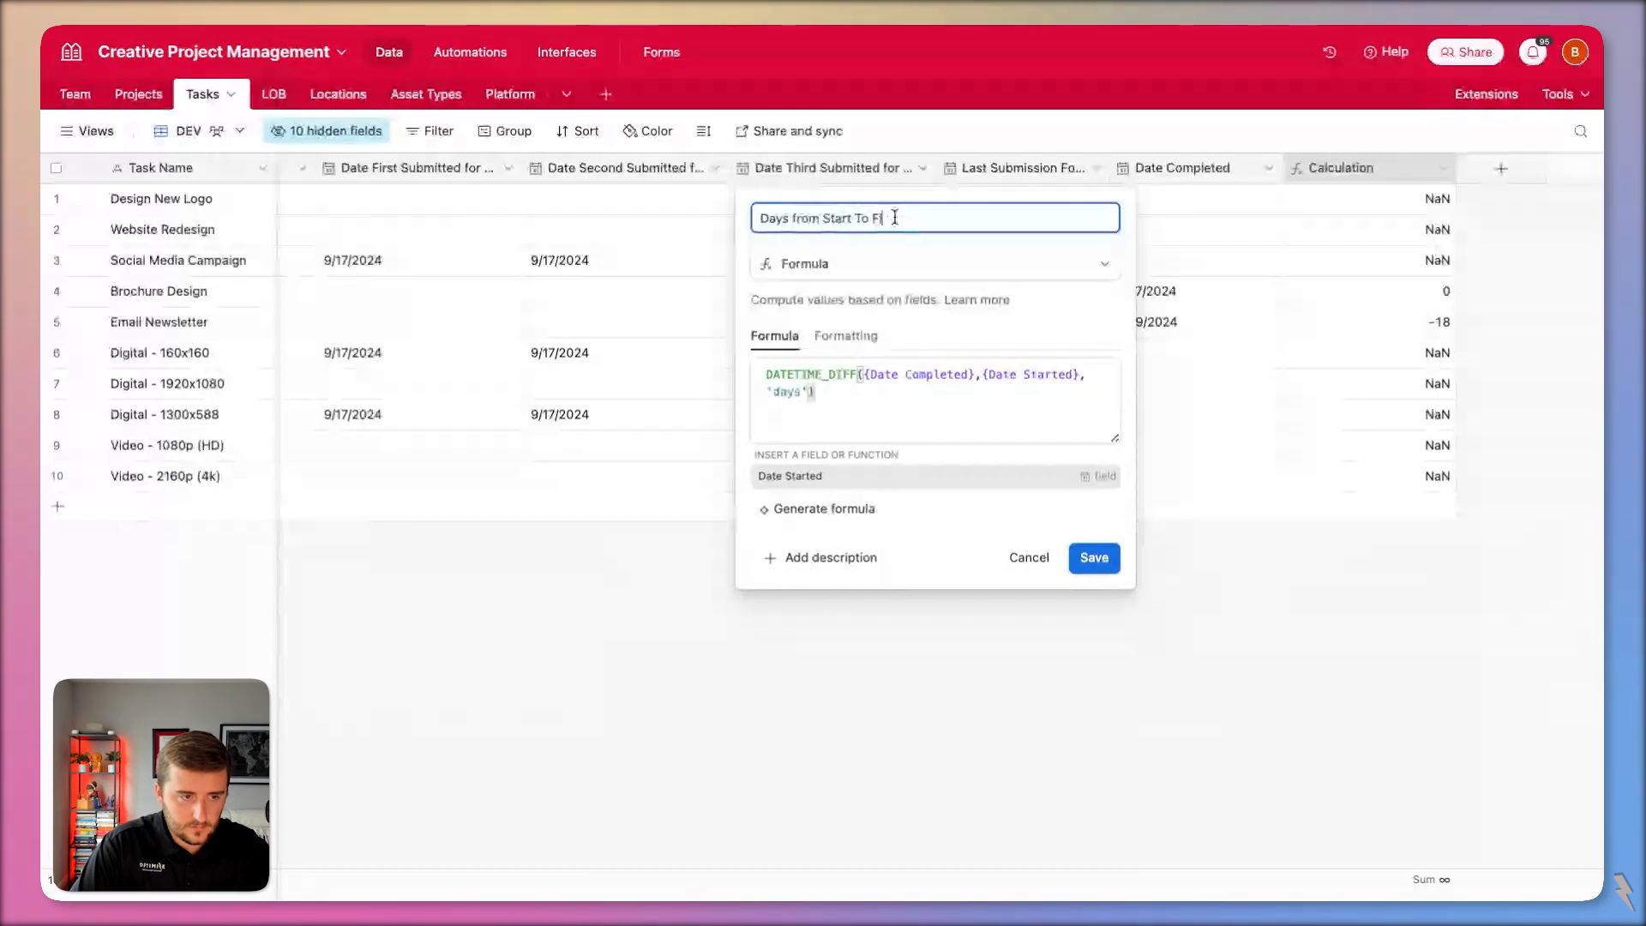
text(nsih)
key(BackSpace)
key(BackSpace)
key(BackSpace)
text(ish)
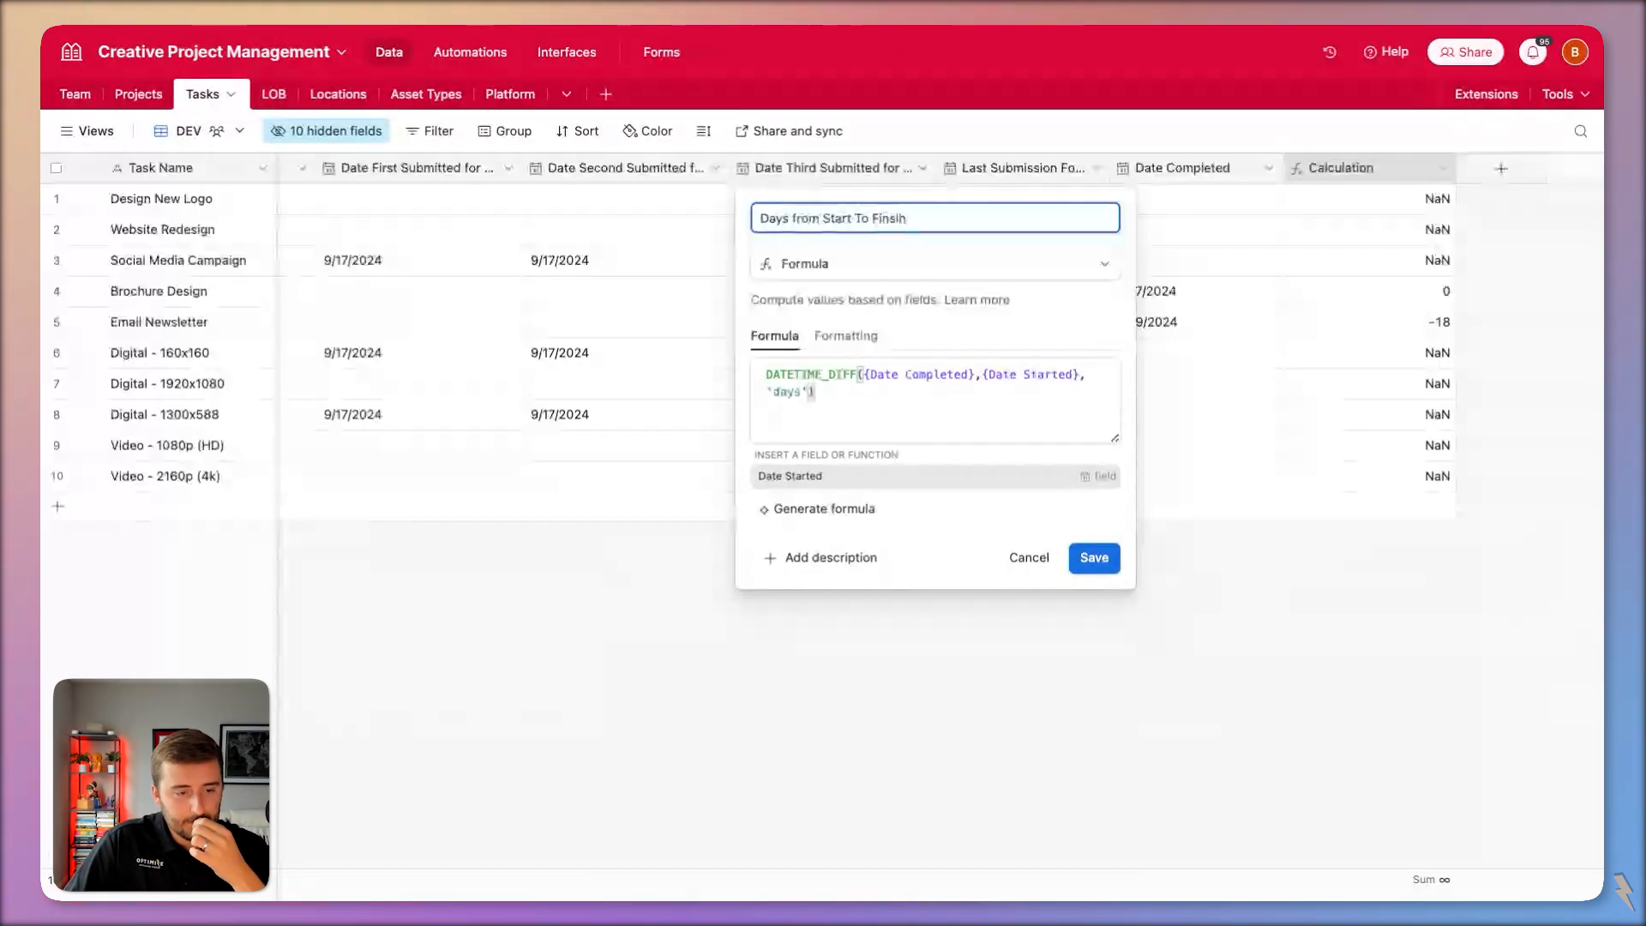
click(1093, 559)
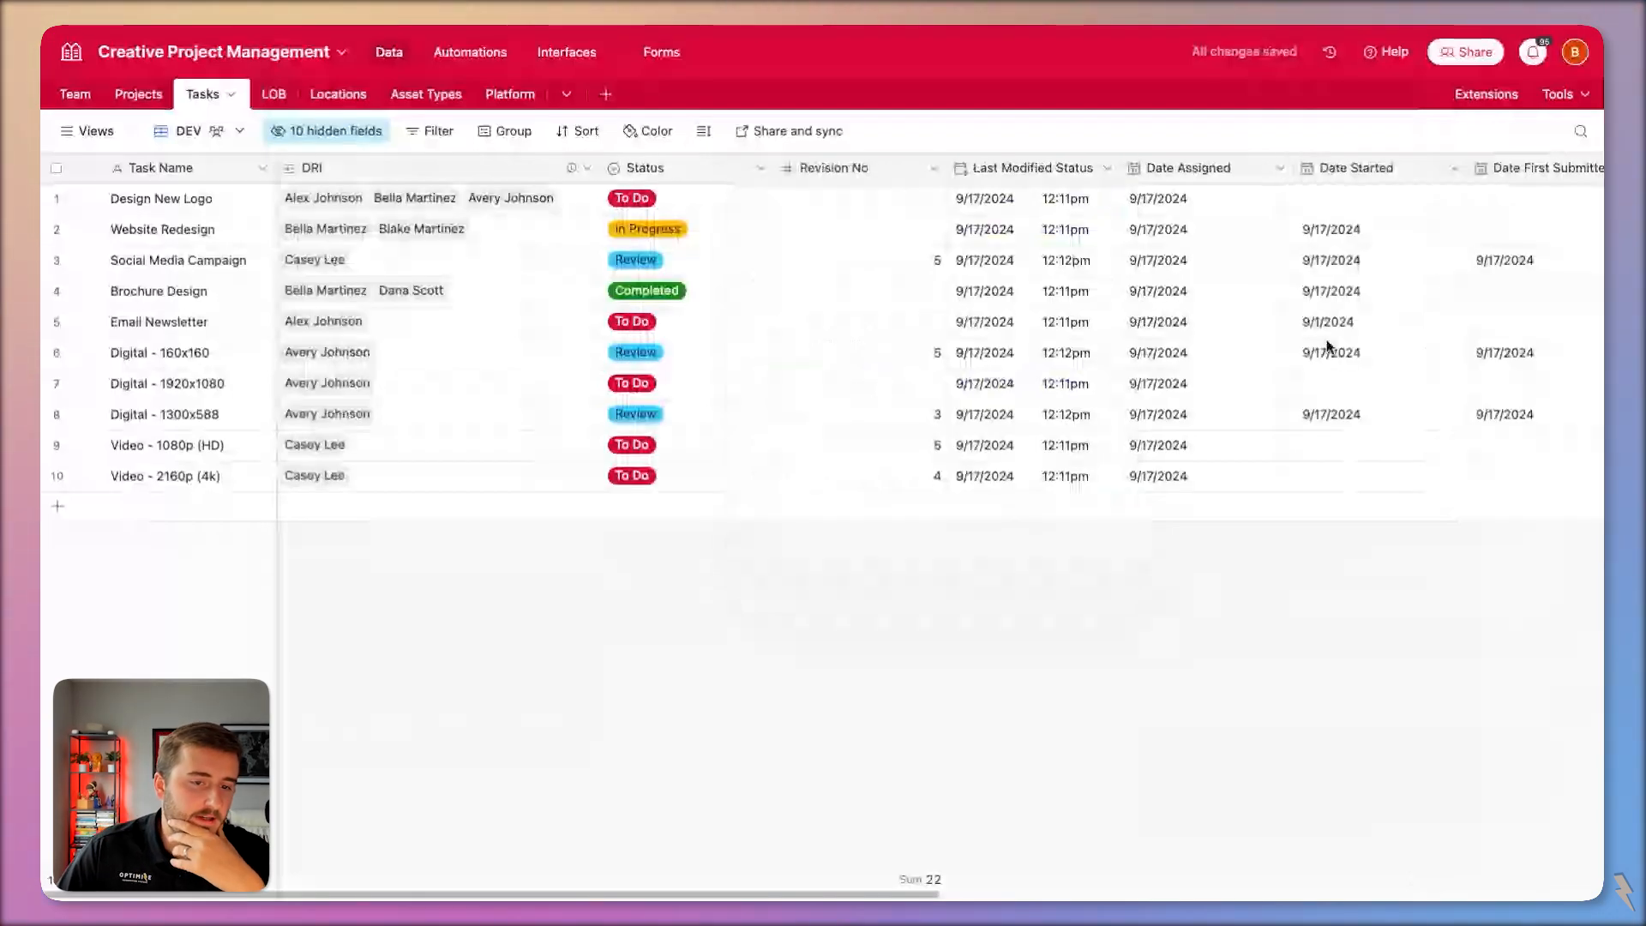
Rewrite the Days from Start To Finish formula as an IF with an empty AND condition, returning DATETIME_DIFF({Date Completed},{Date Started},'days').
scroll(1327, 346, right, 10)
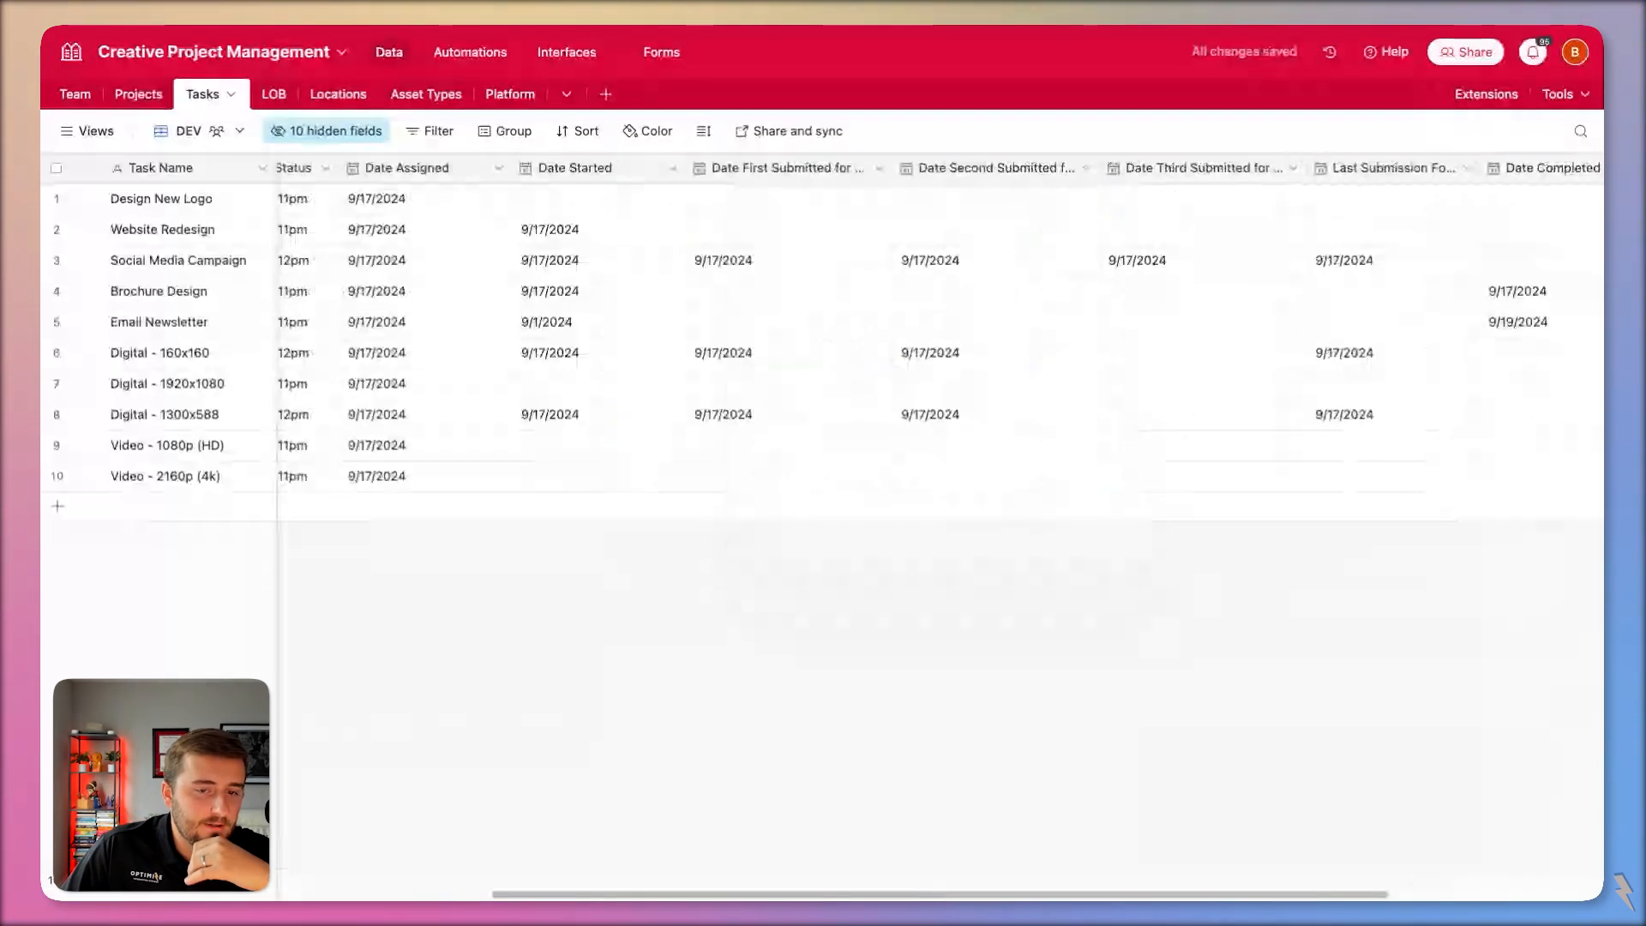
scroll(1397, 330, right, 5)
double_click(1370, 172)
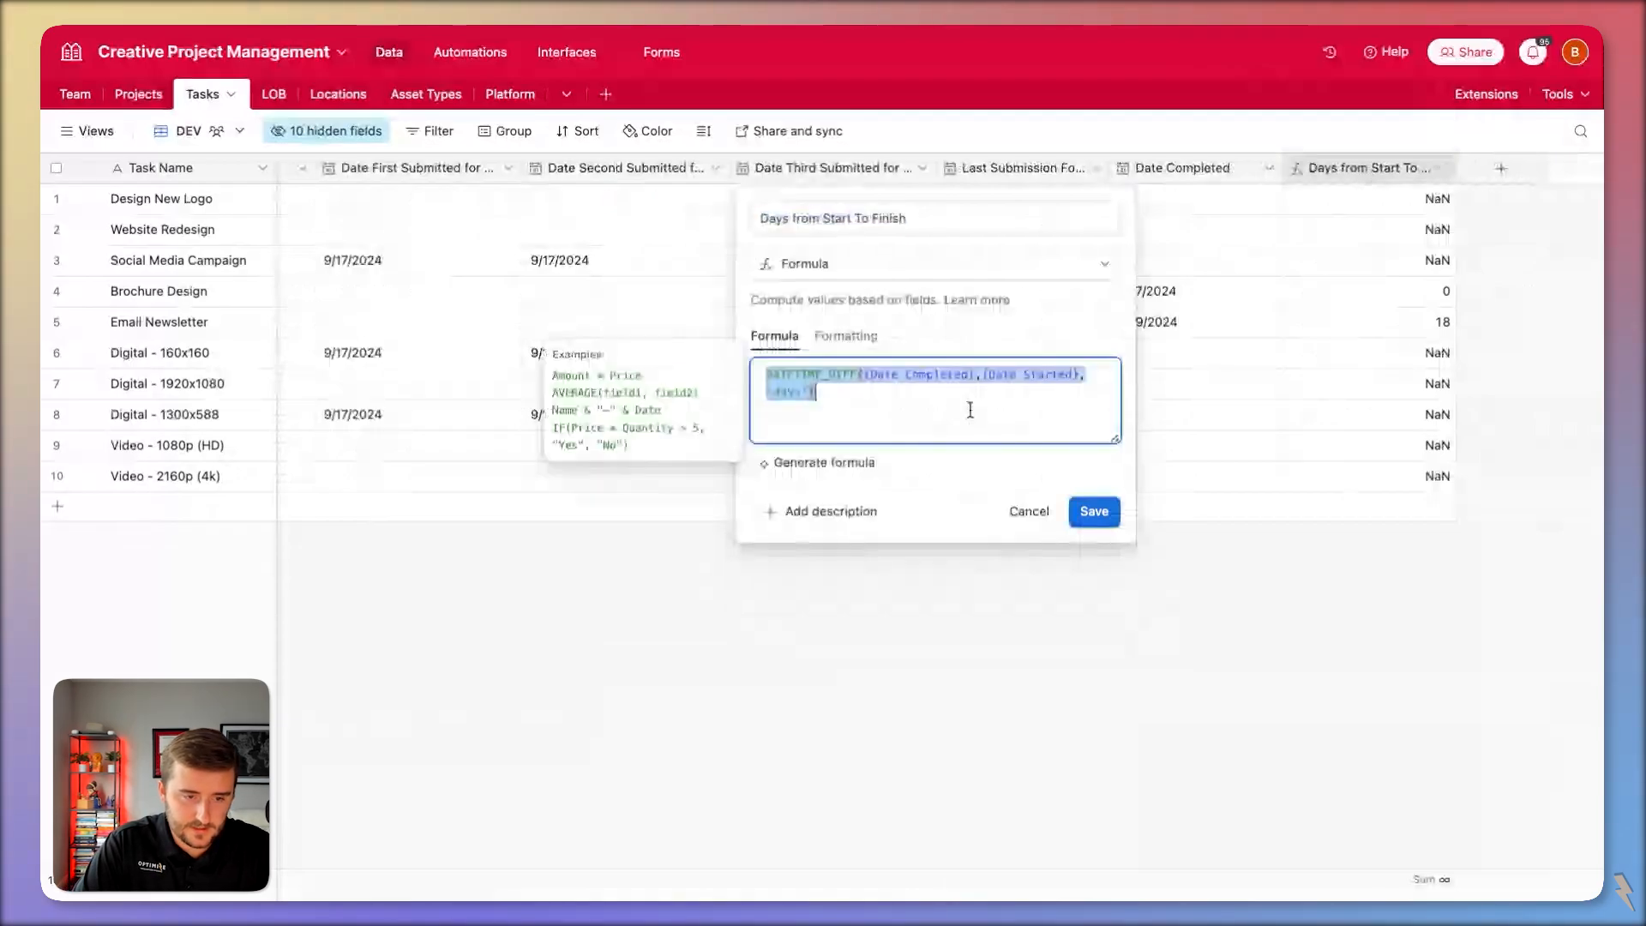
text(IF()
key(Return)
text(and)
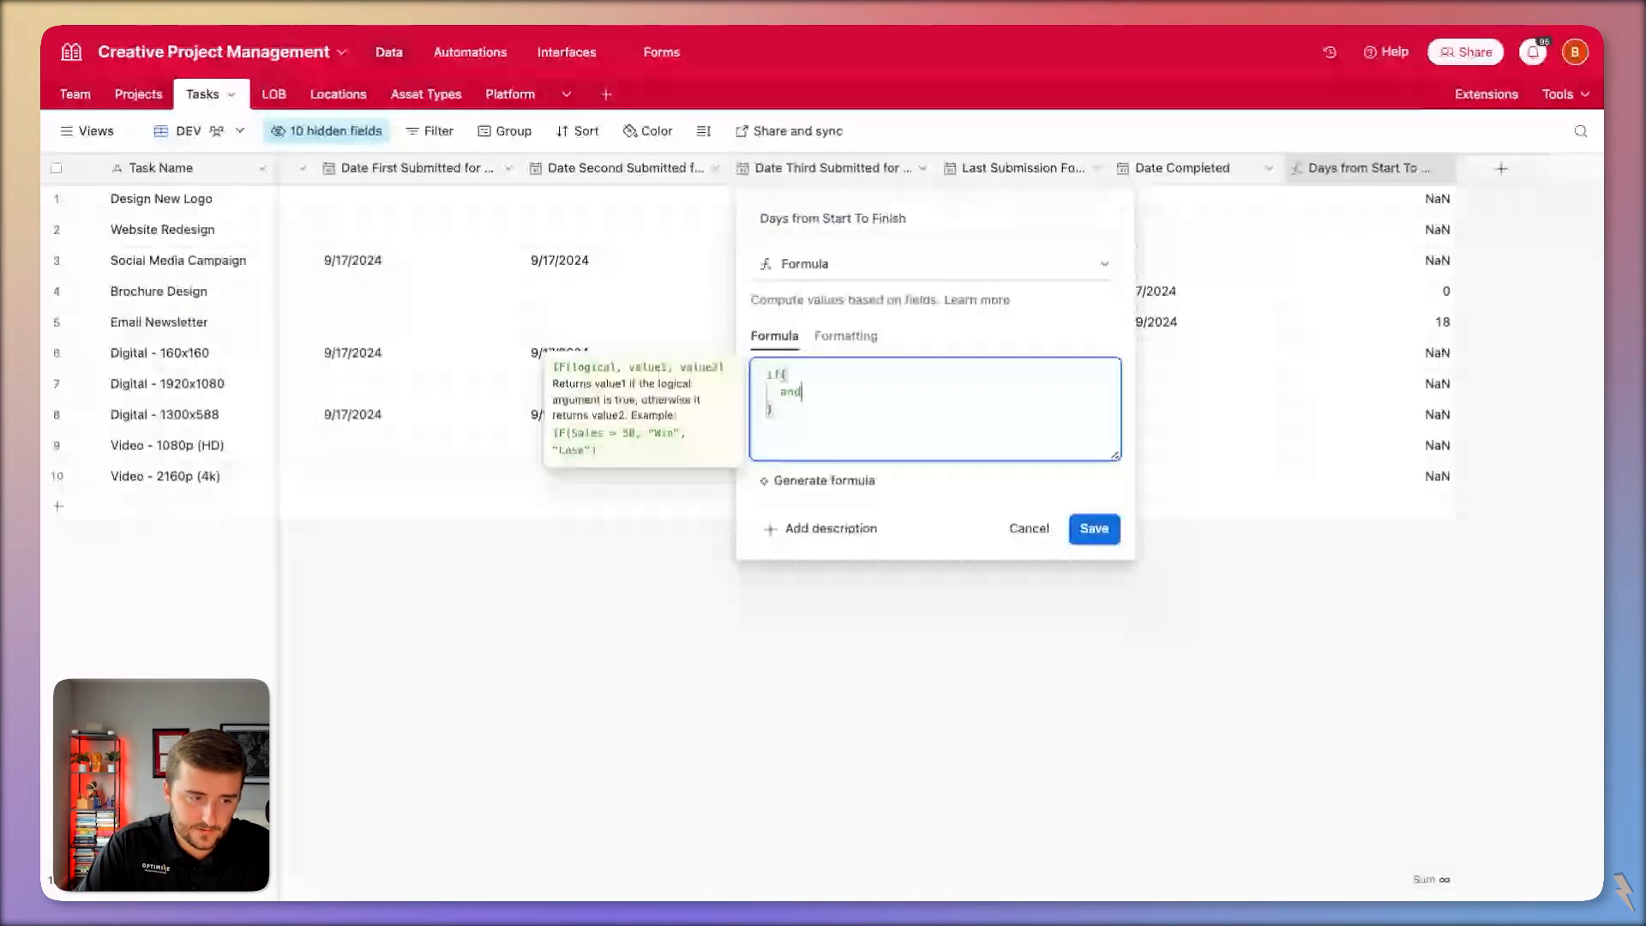
text(()
key(Return)
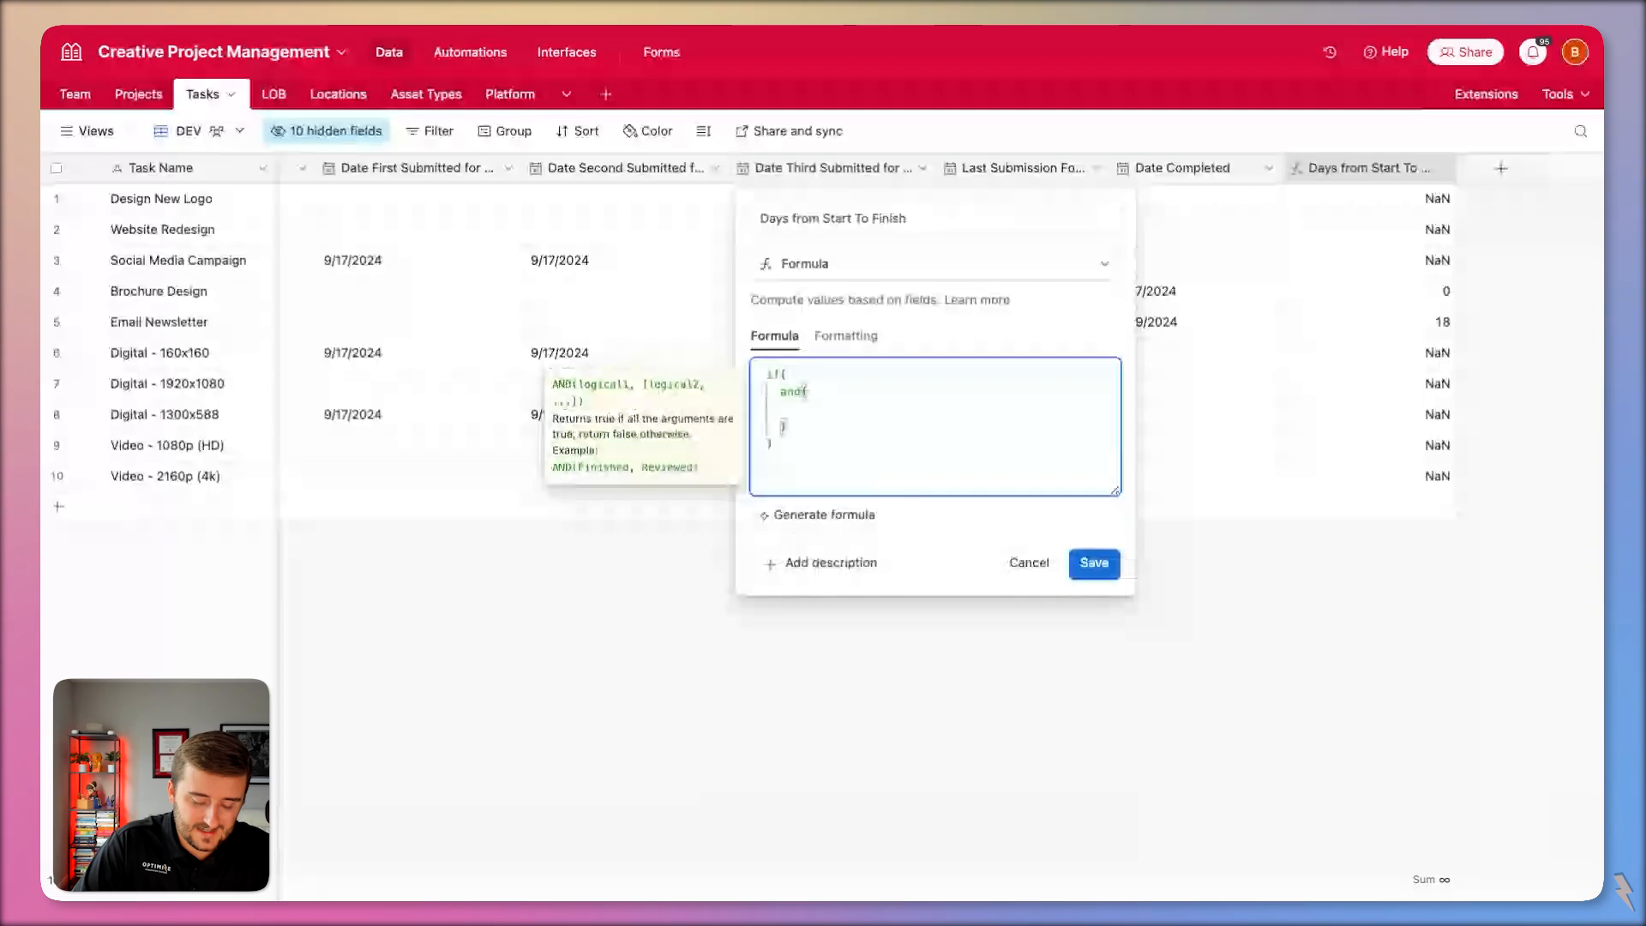
key(Down)
key(End)
text(,)
key(Return)
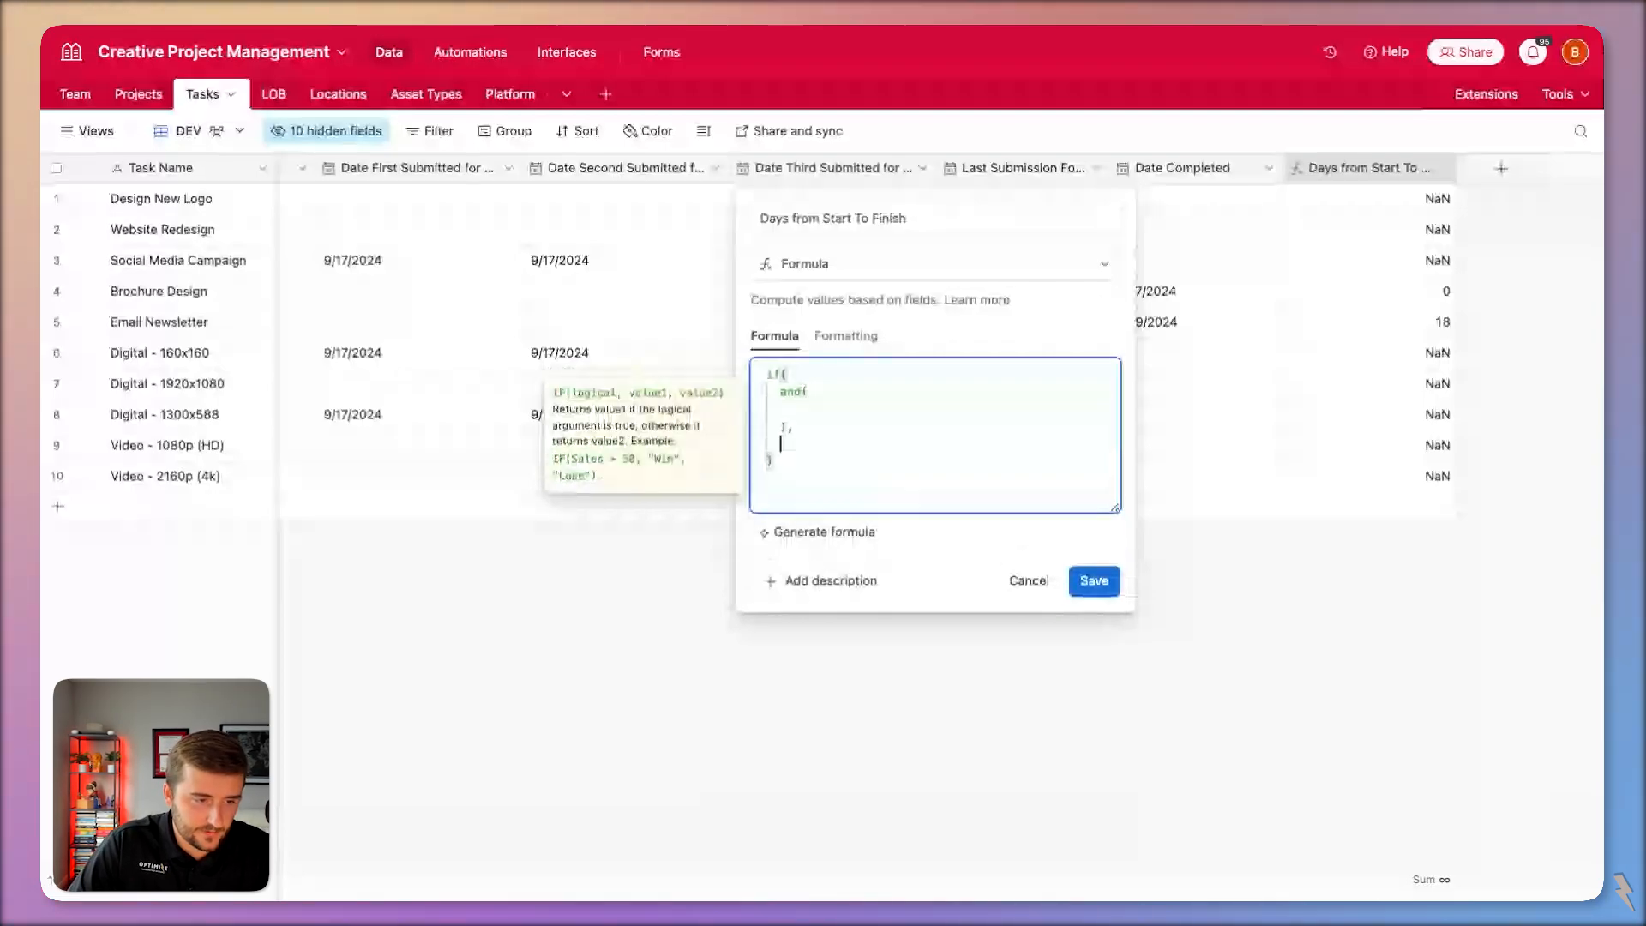
text(DATETIME_DIFF({Date Completed},{Date Started}, 'days'))
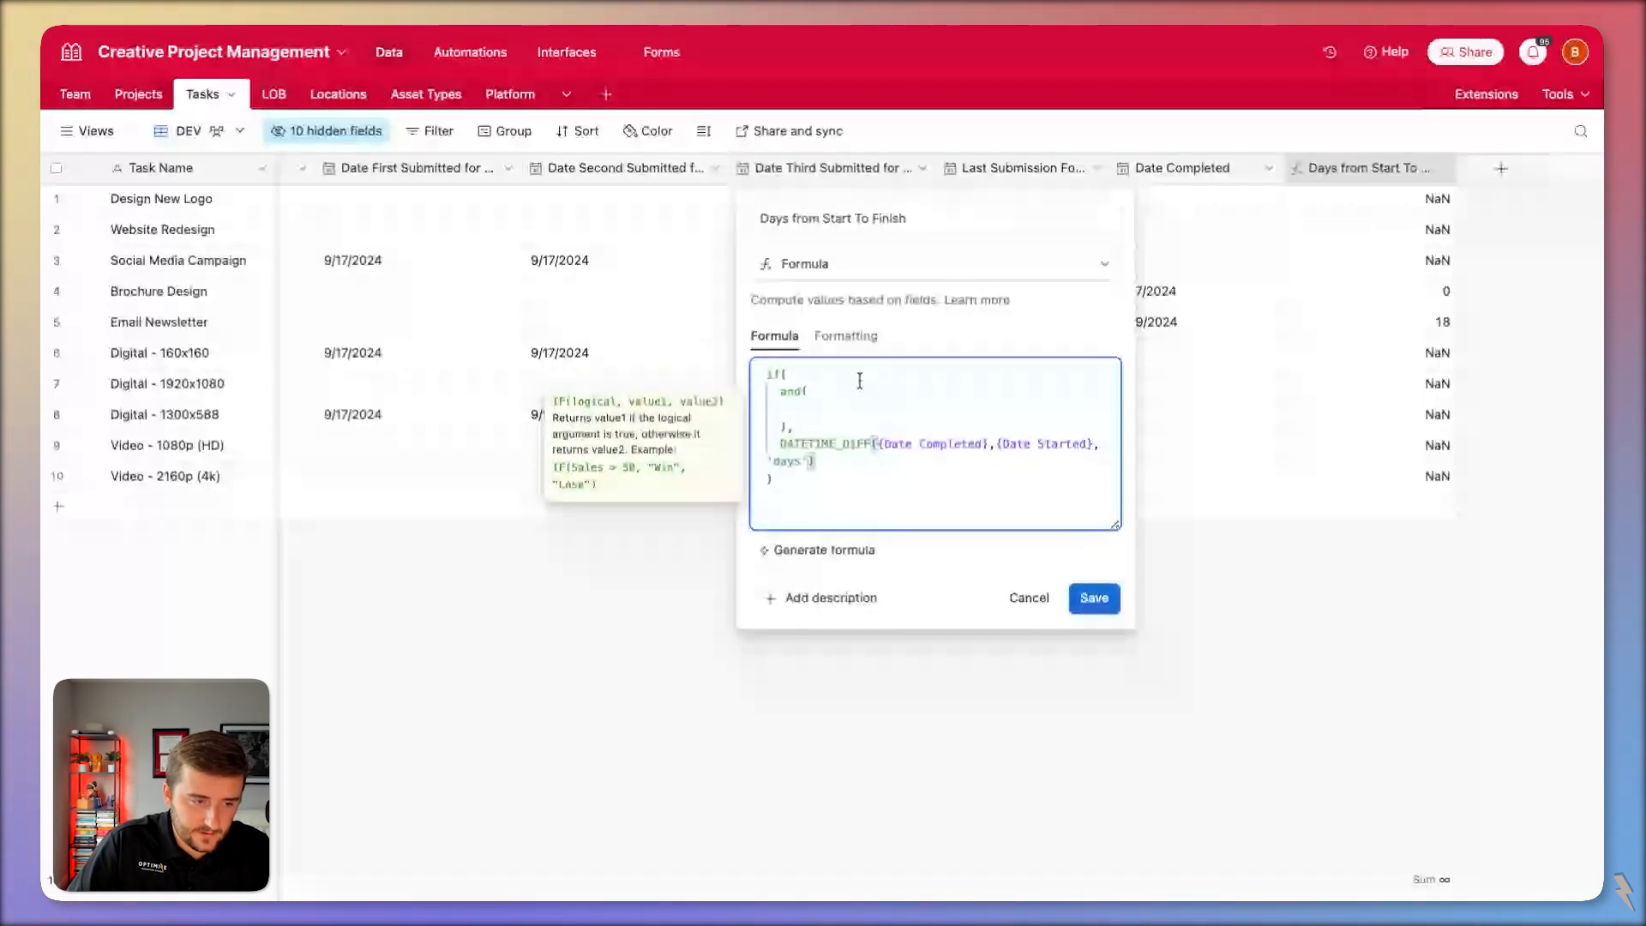
Fill the AND condition with {Date Completed} and {Date Started}, and save the formula.
click(832, 411)
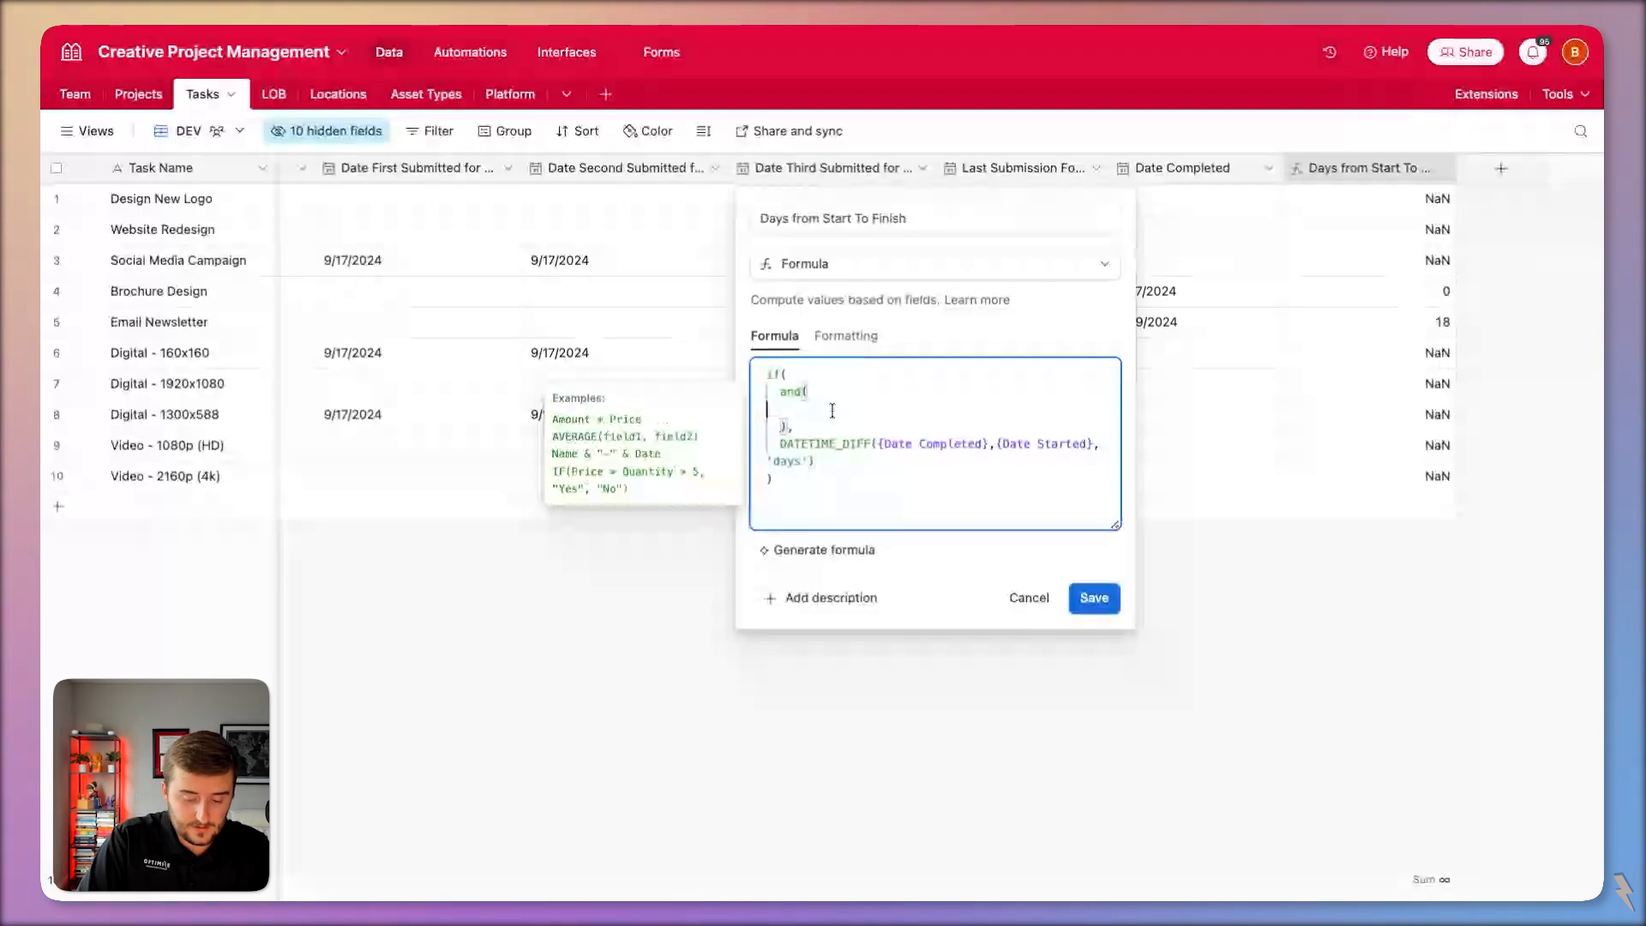
key(Tab)
text(comp)
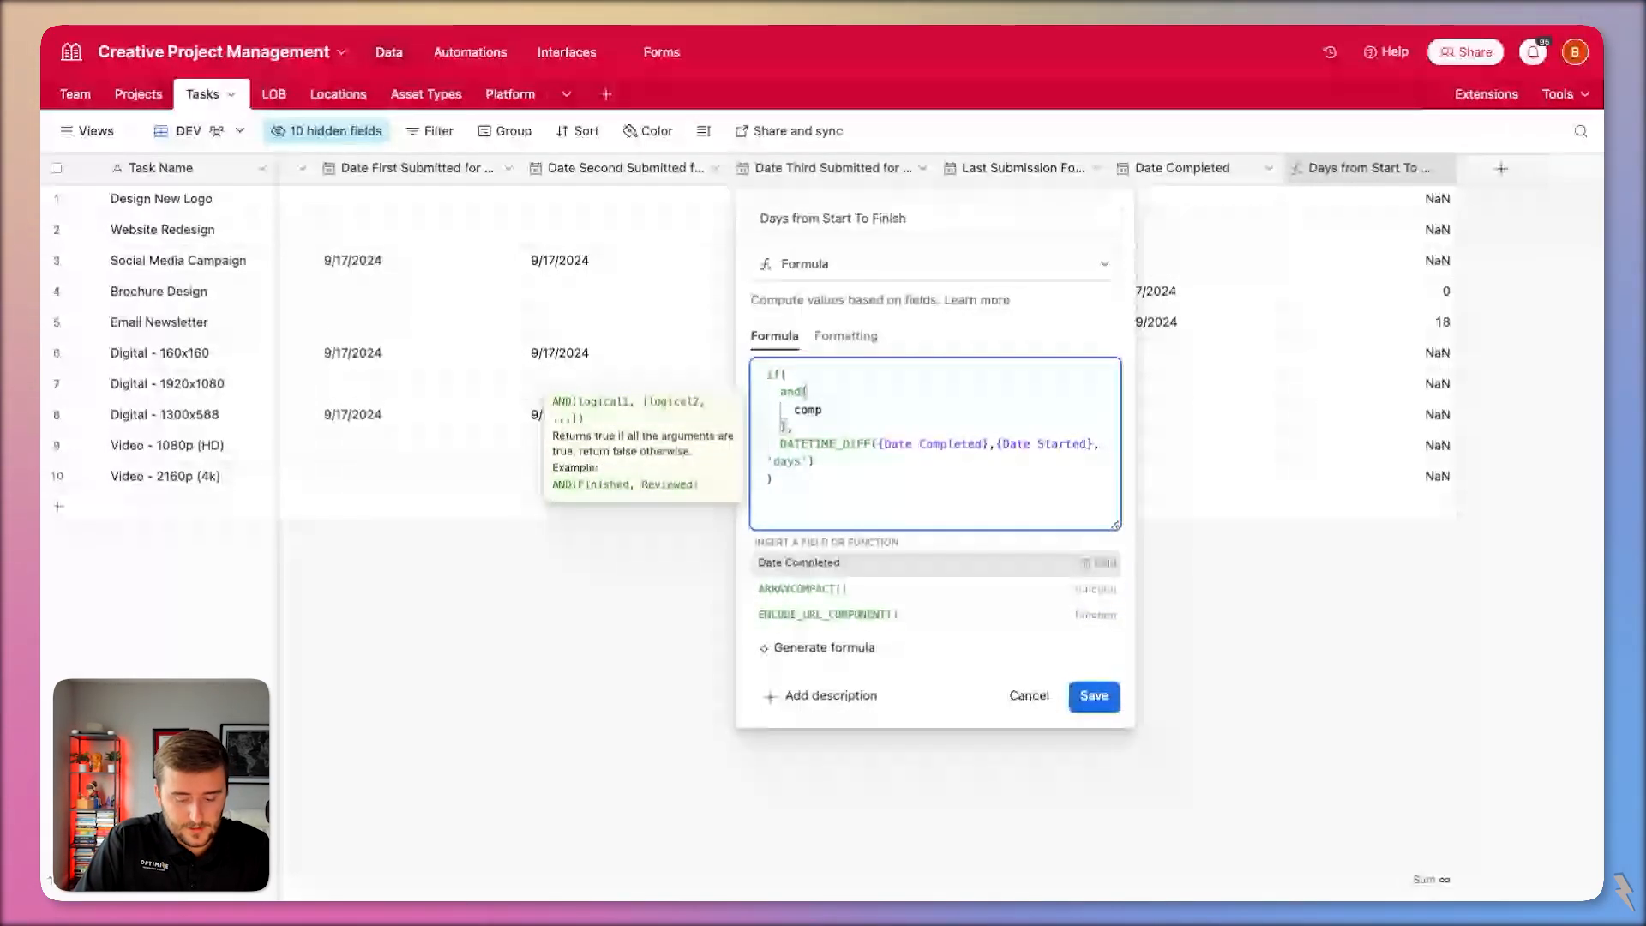
key(Return)
text(,)
key(Return)
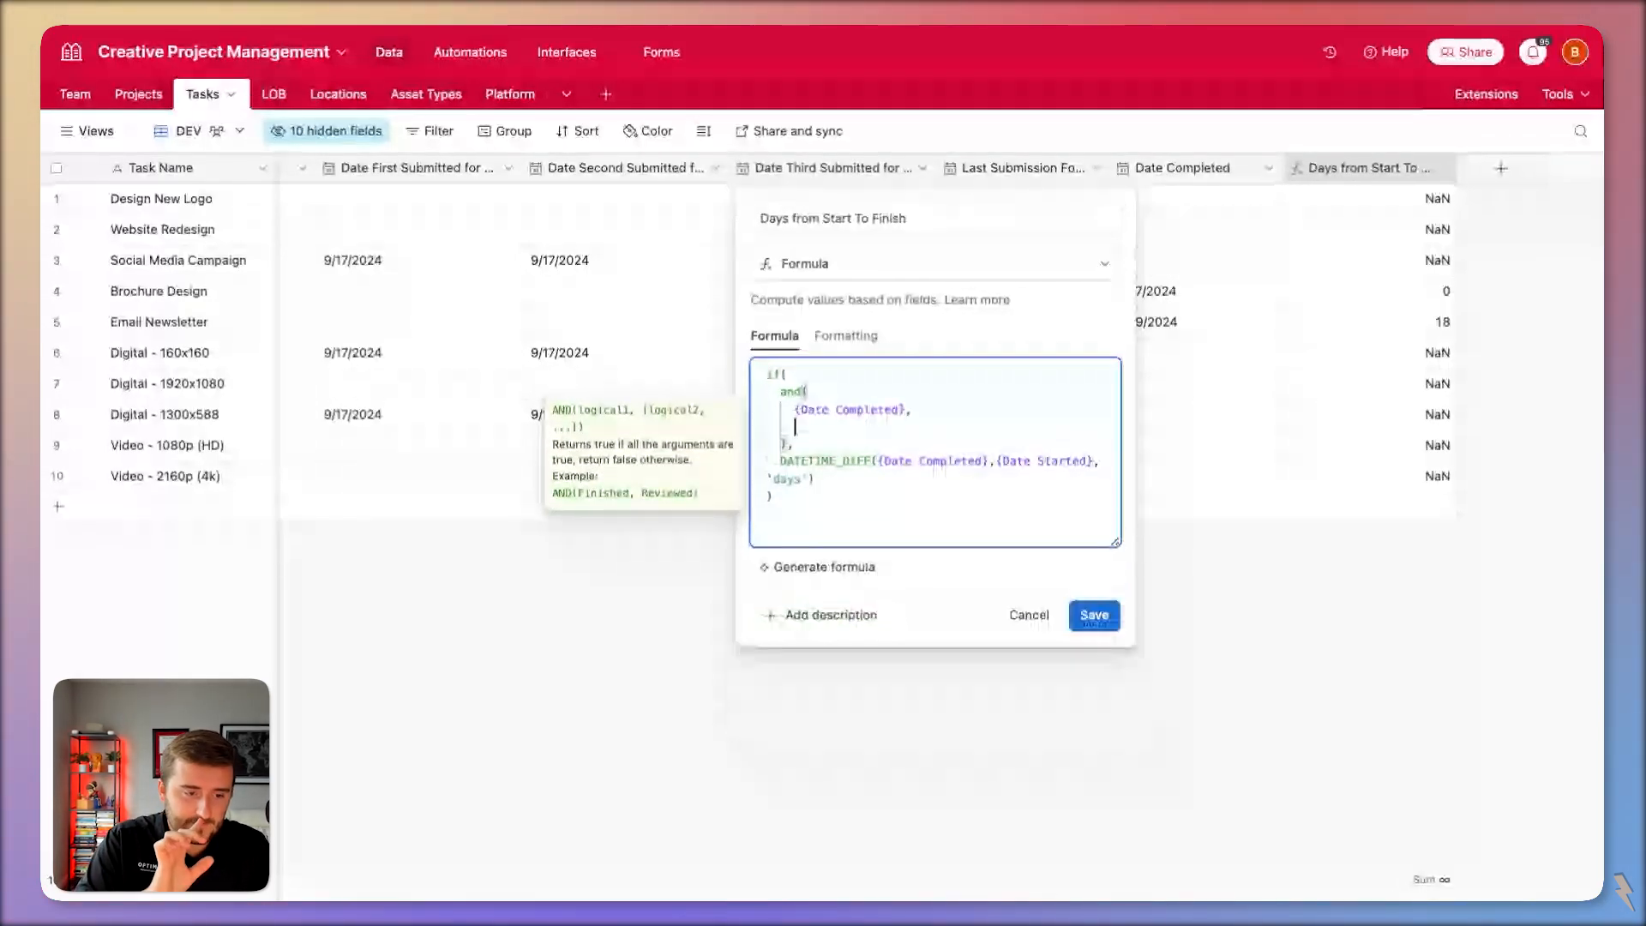
text(s)
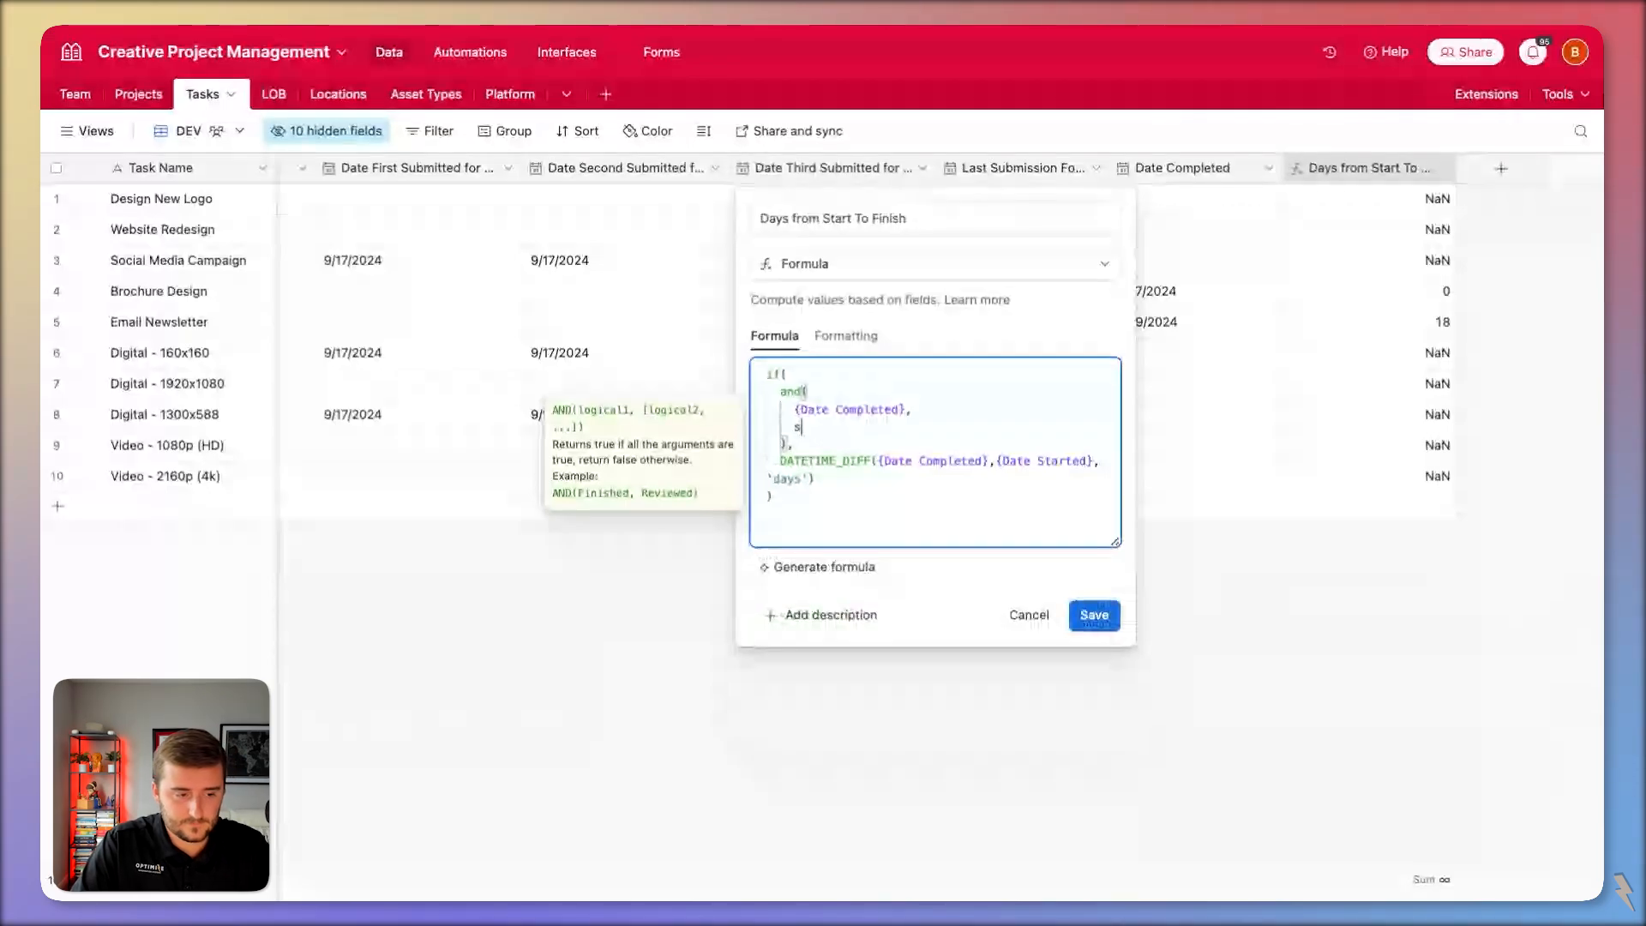
key(Return)
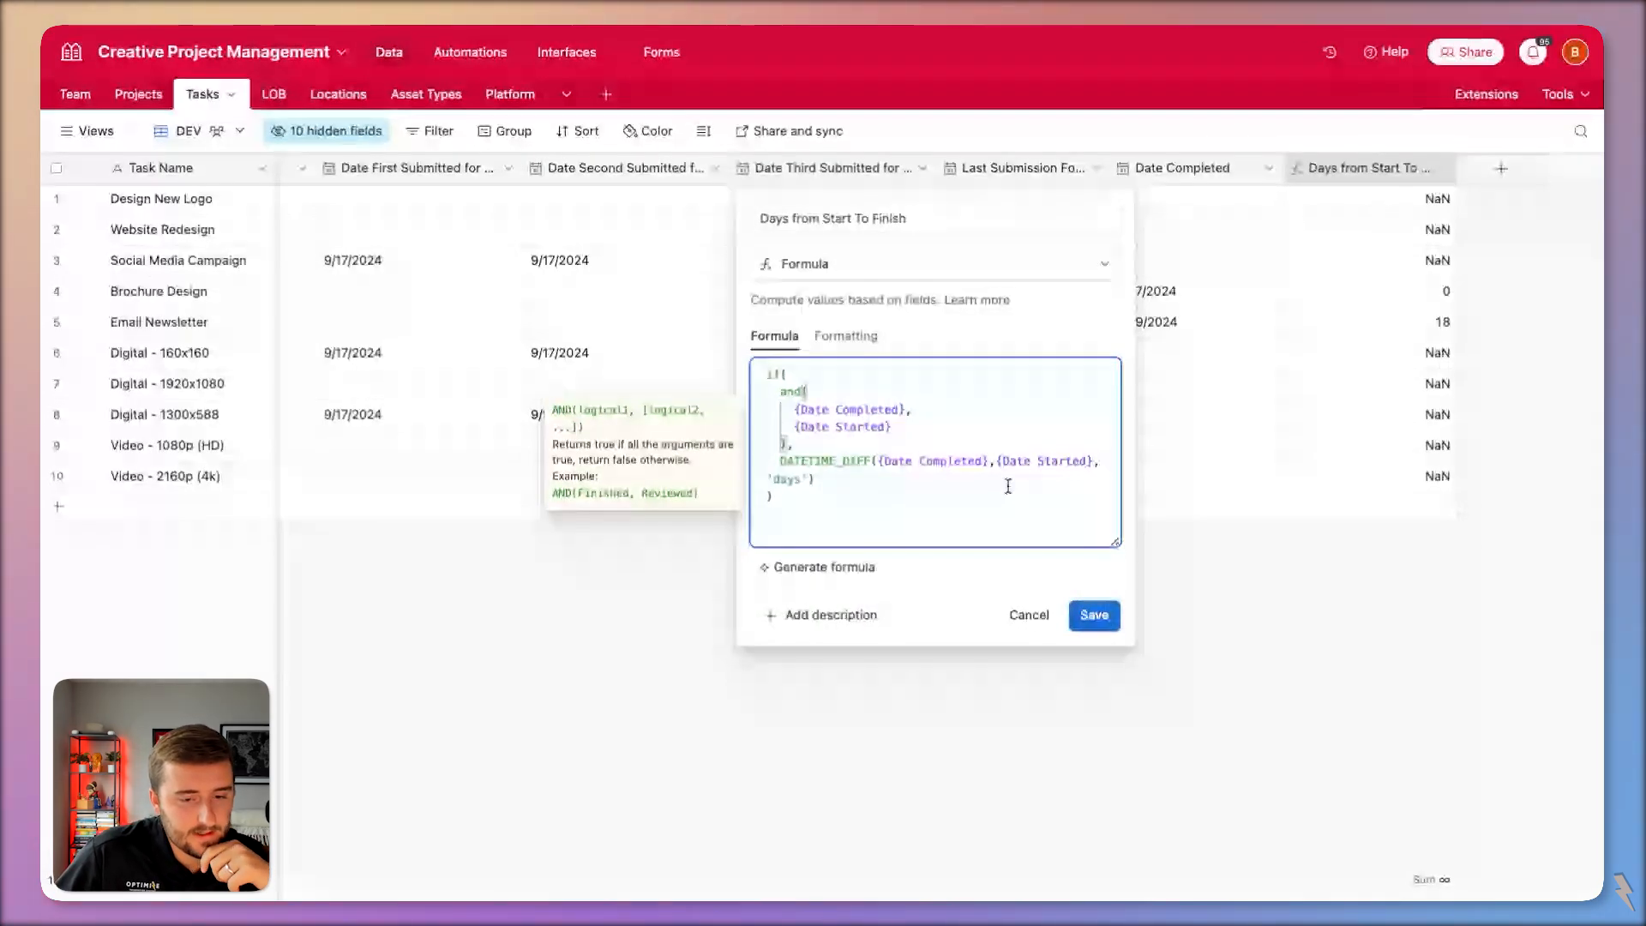
click(1102, 615)
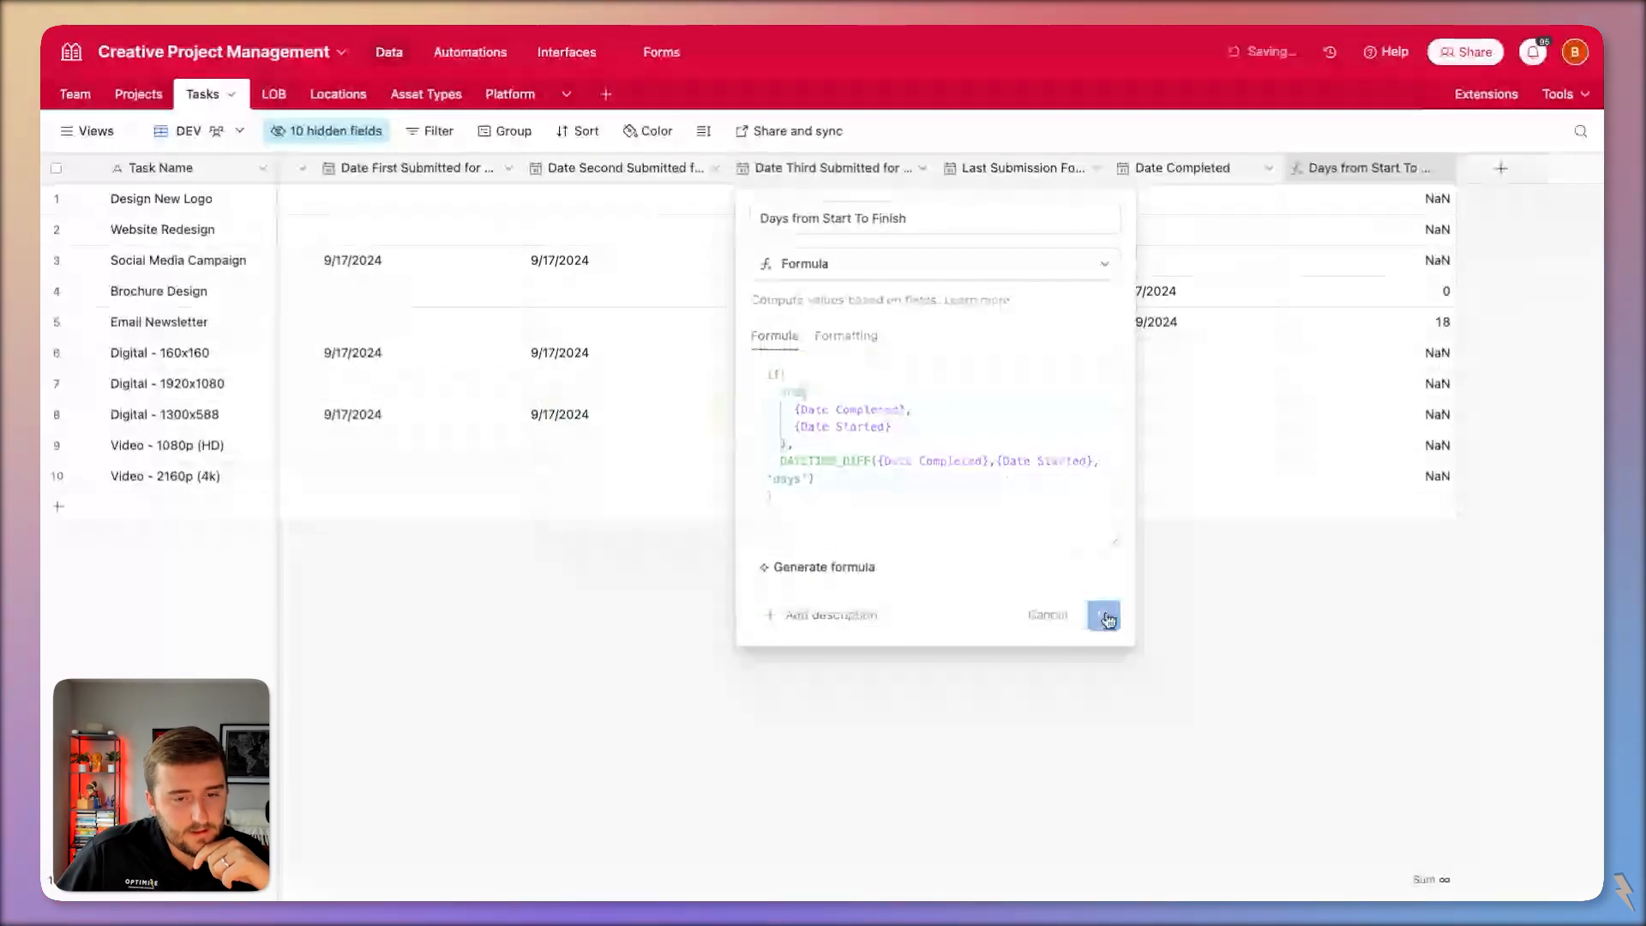
double_click(1366, 175)
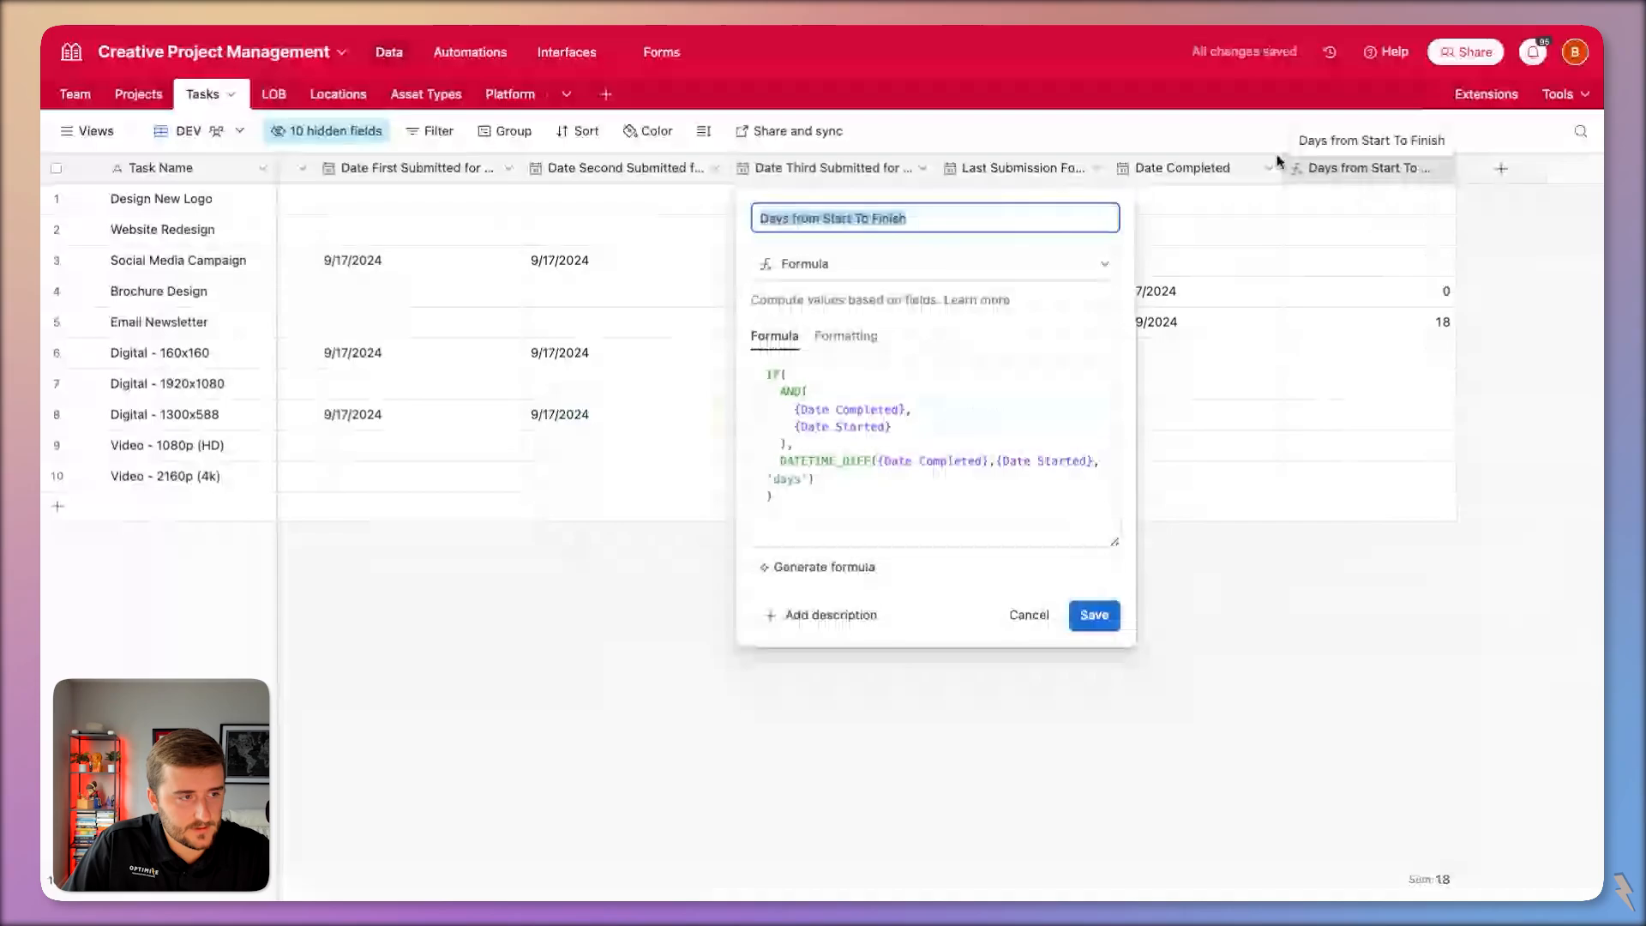
Create a new interface named Dashboard in the Creative Project Management base.
click(573, 60)
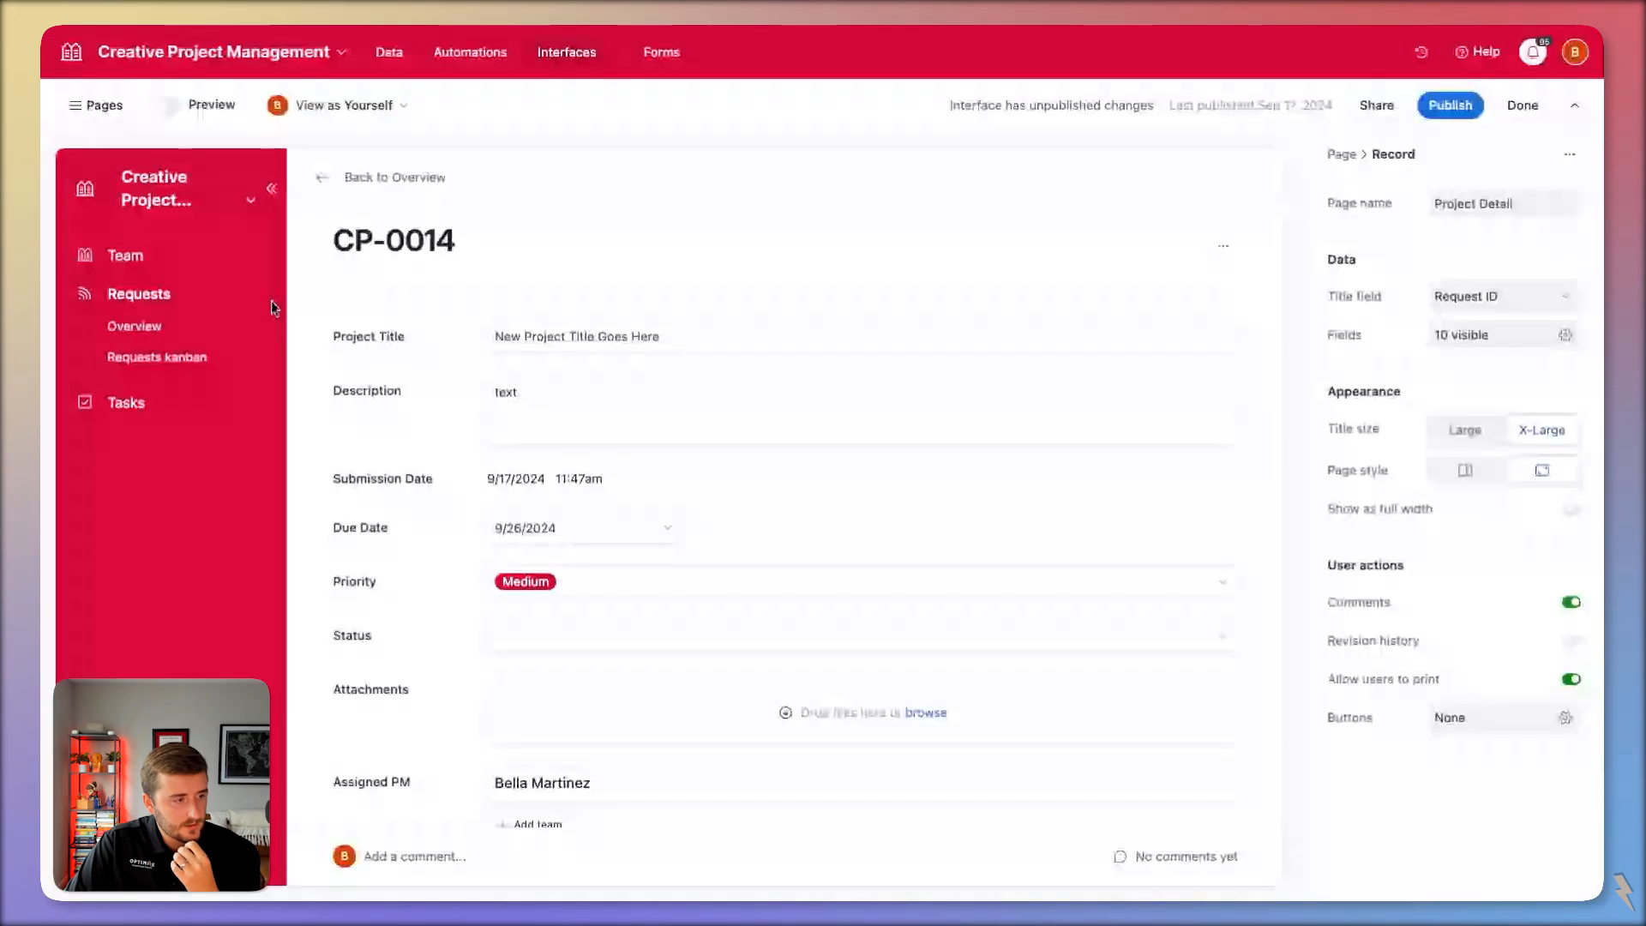
click(99, 106)
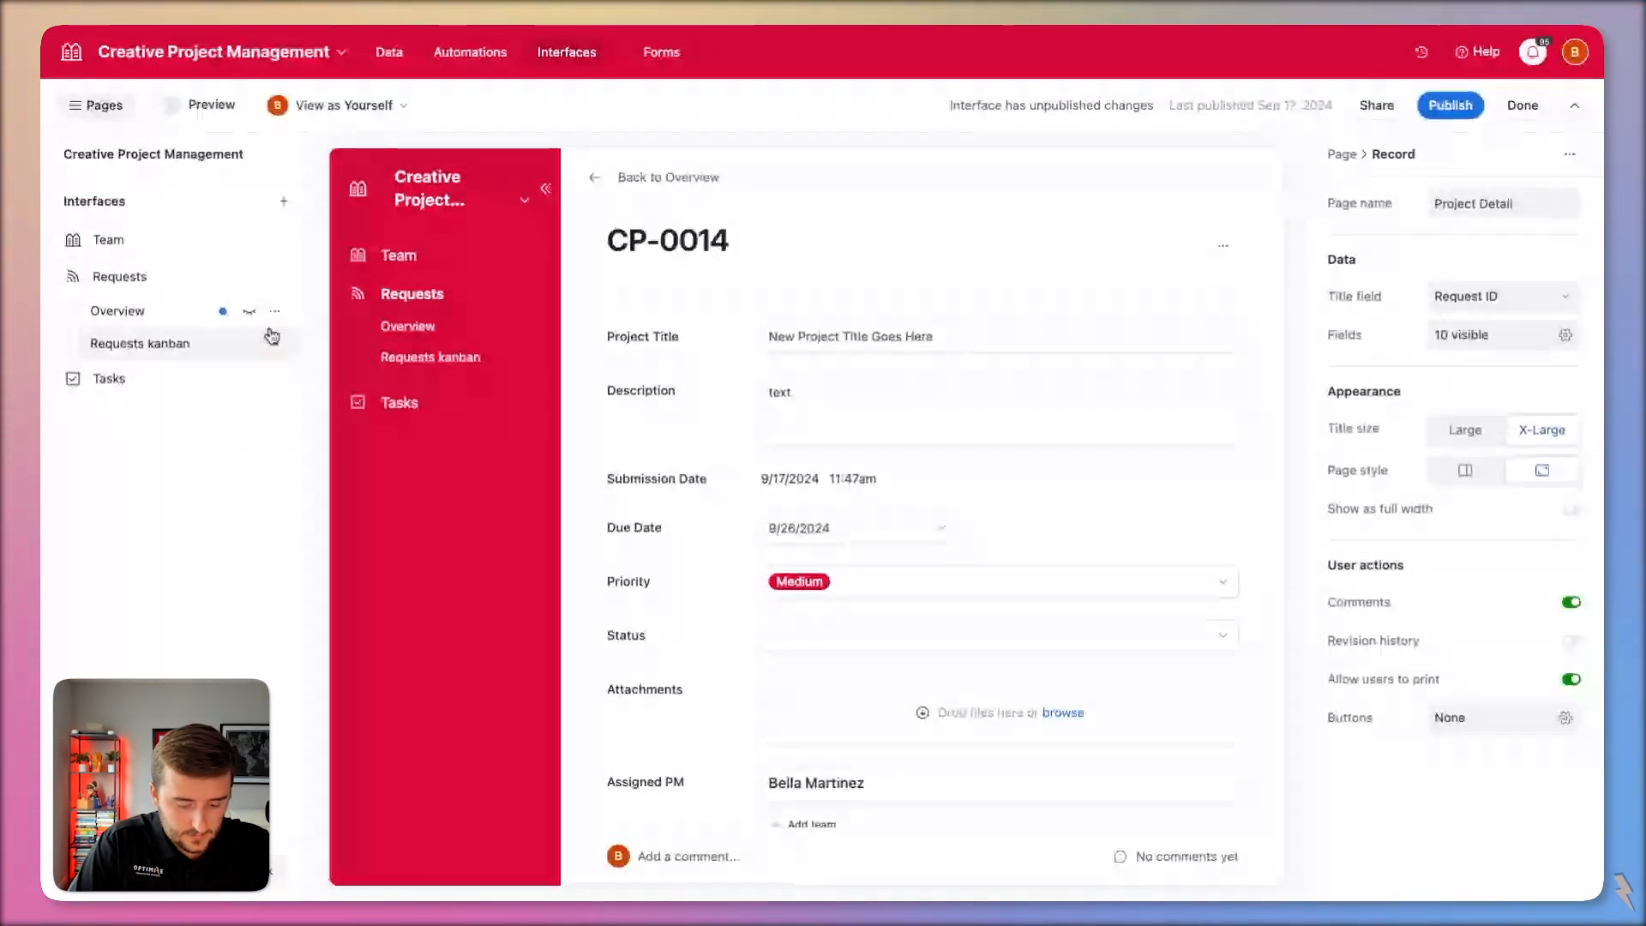
click(284, 200)
click(668, 386)
text(Dashboa)
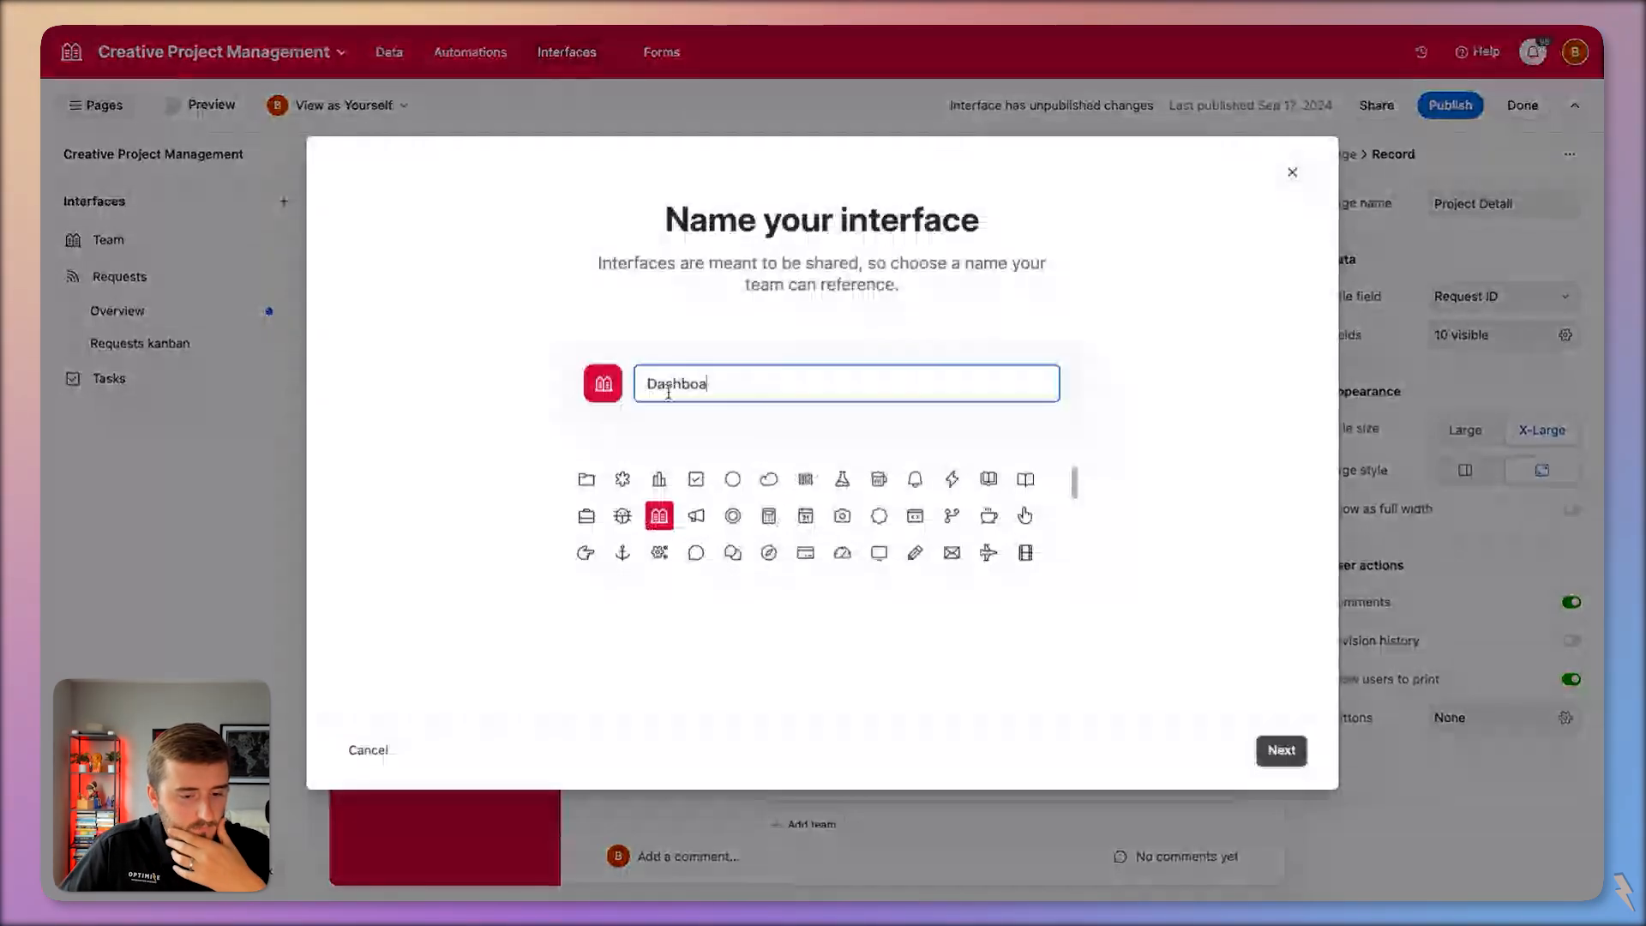
text(rd)
click(1303, 760)
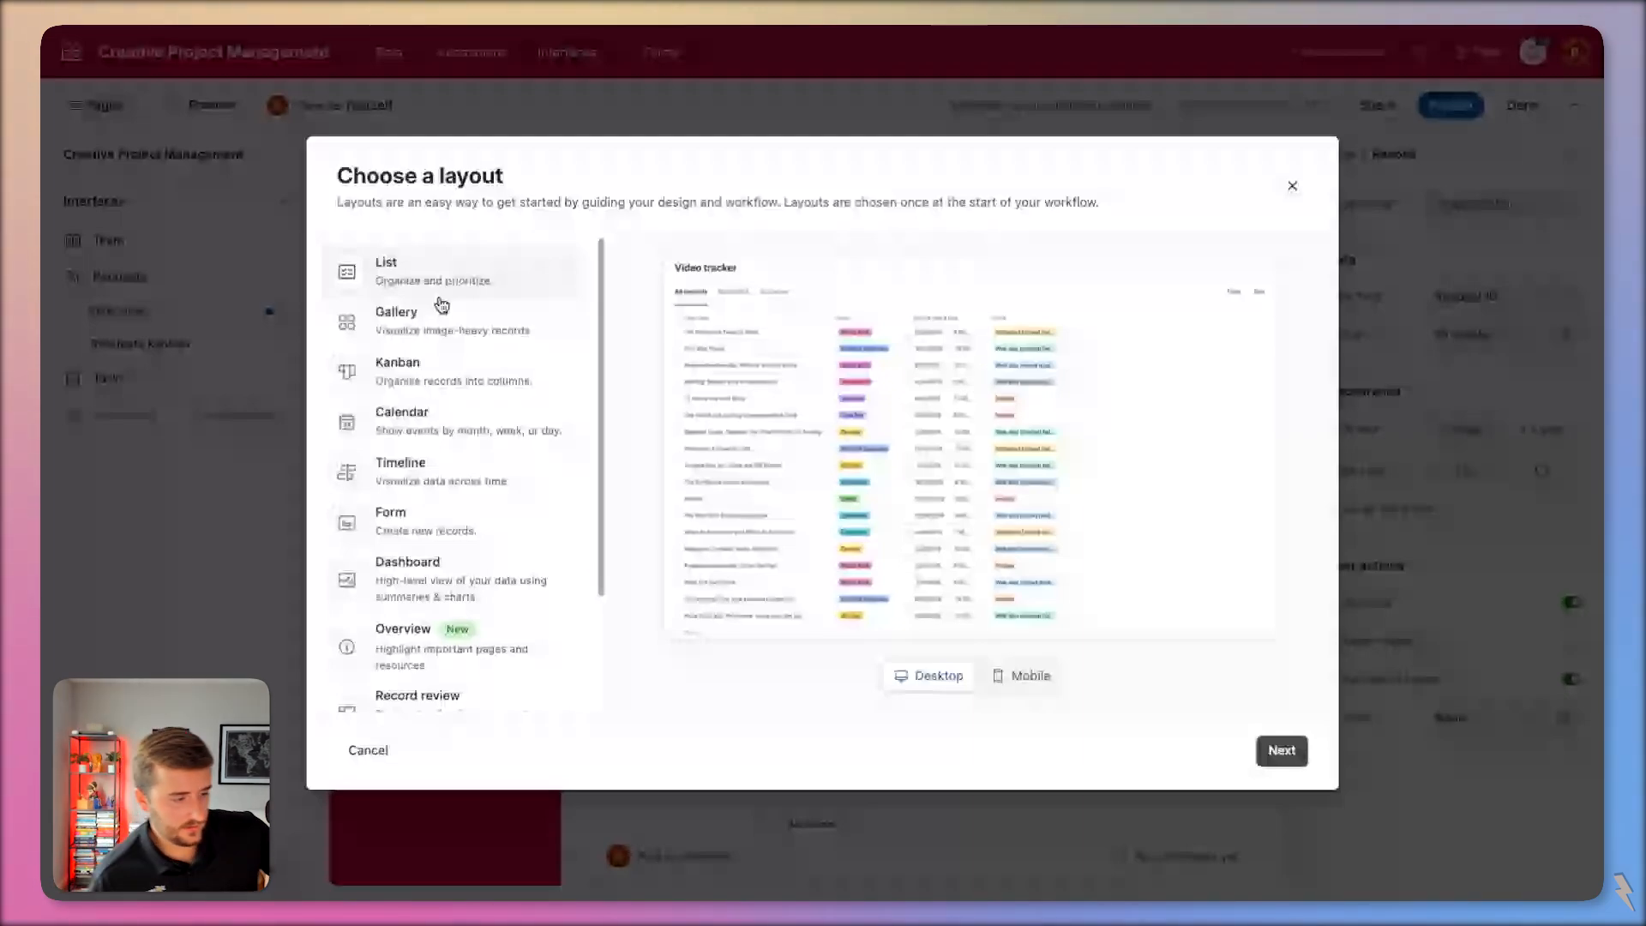
Choose the Dashboard layout for the interface page and connect it to the Tasks table.
click(470, 580)
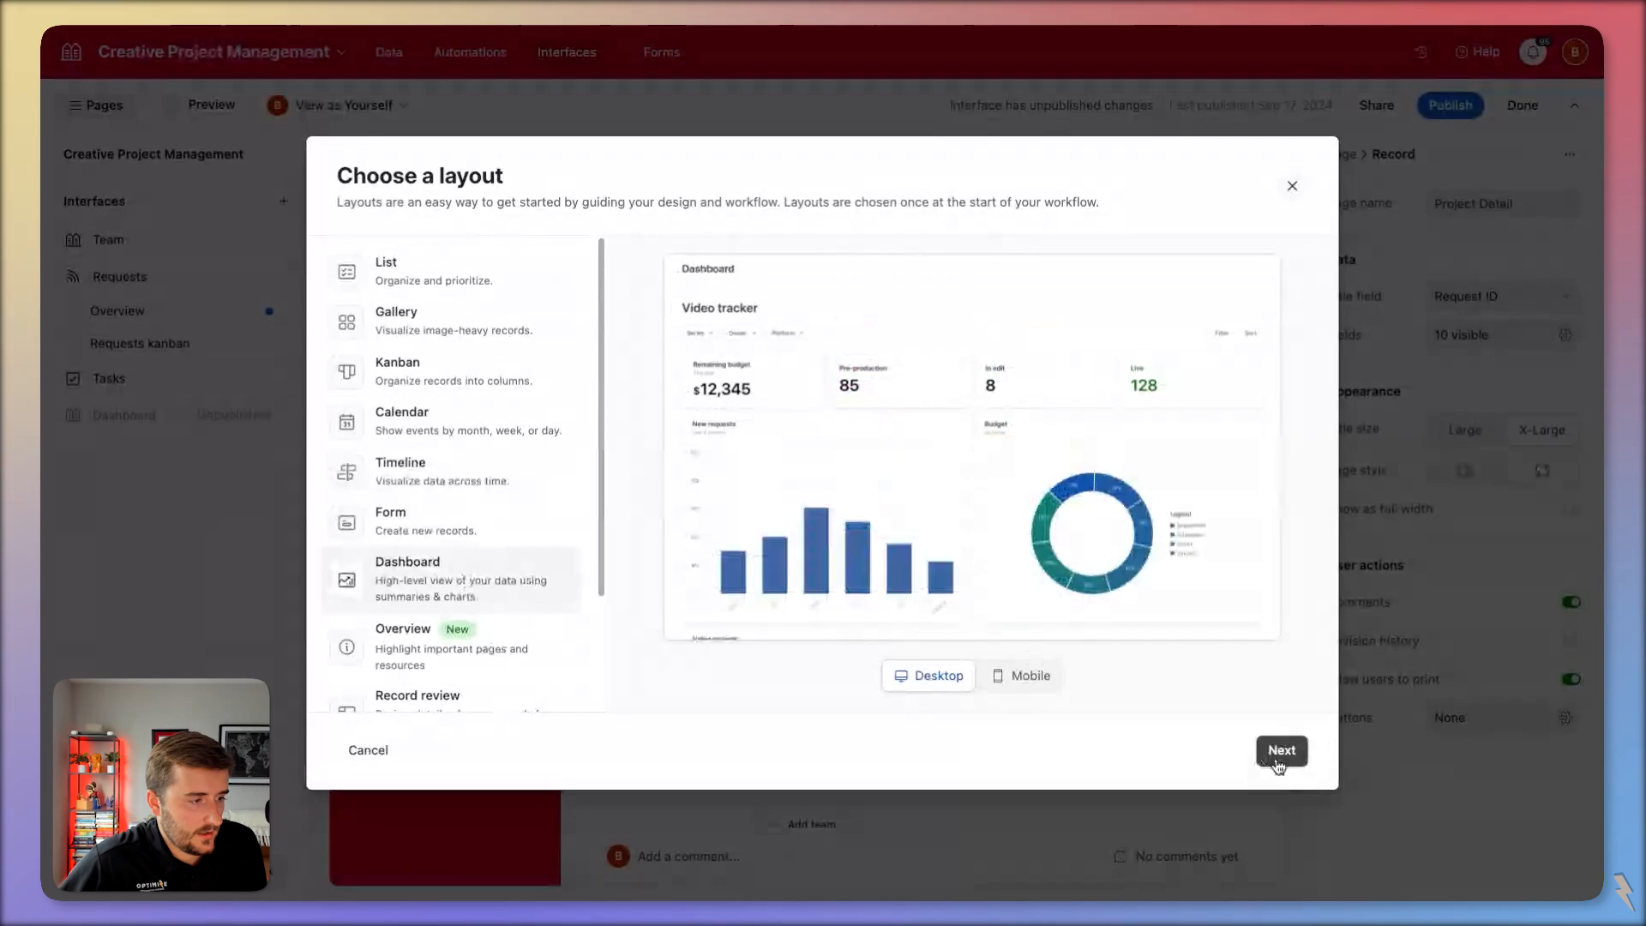
click(1278, 756)
click(540, 292)
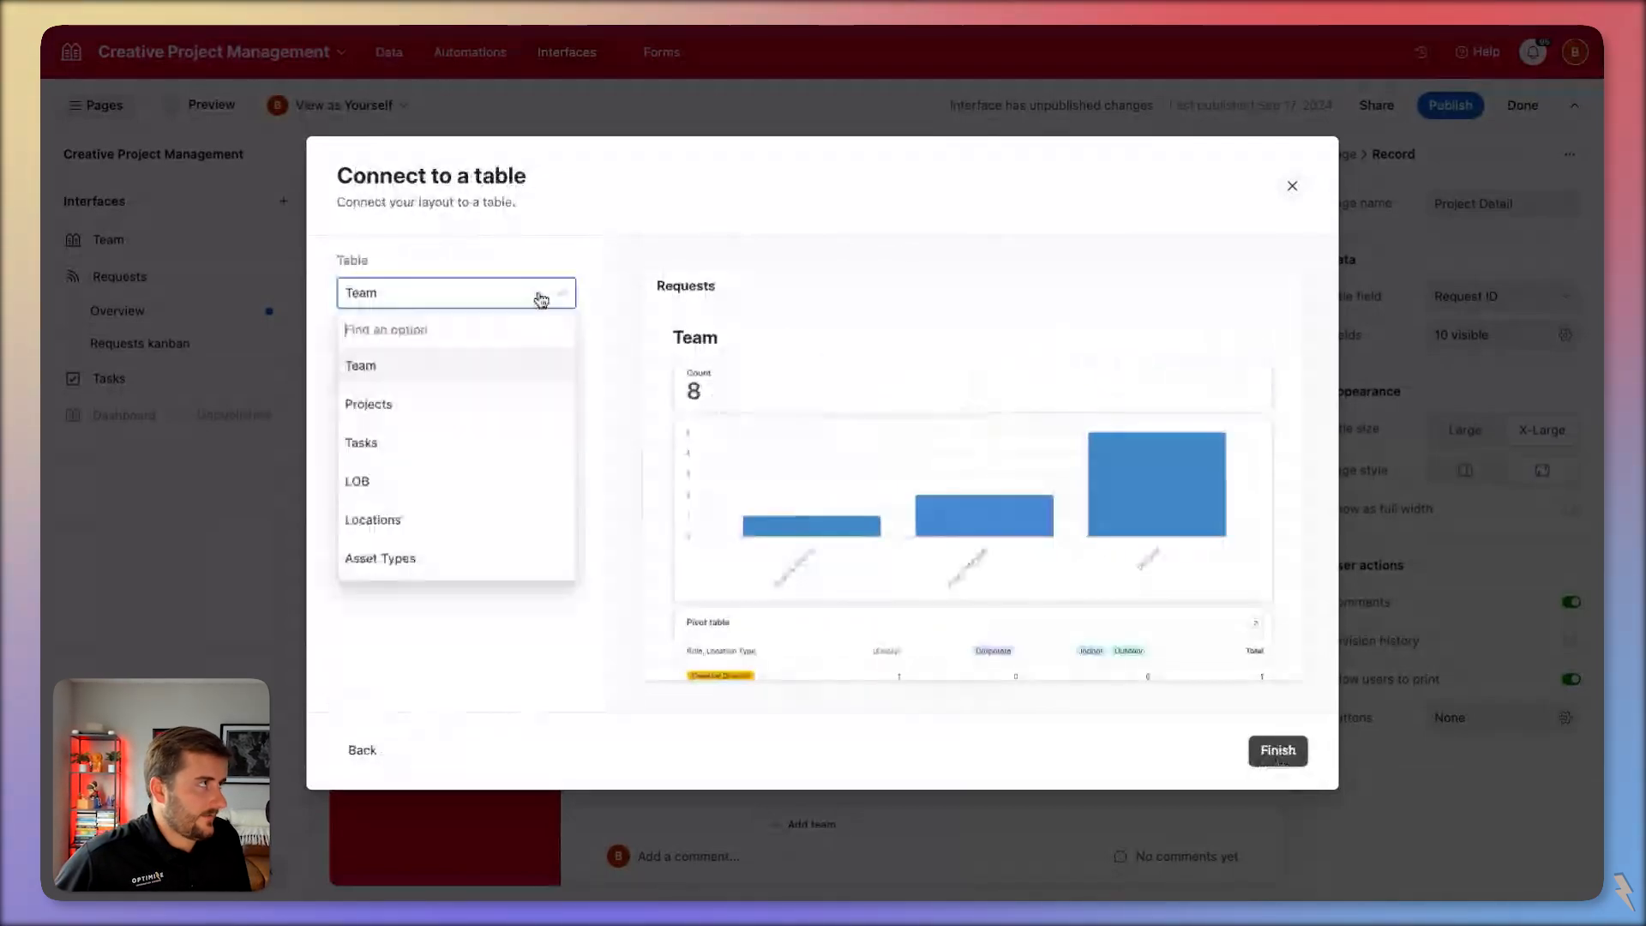
click(489, 442)
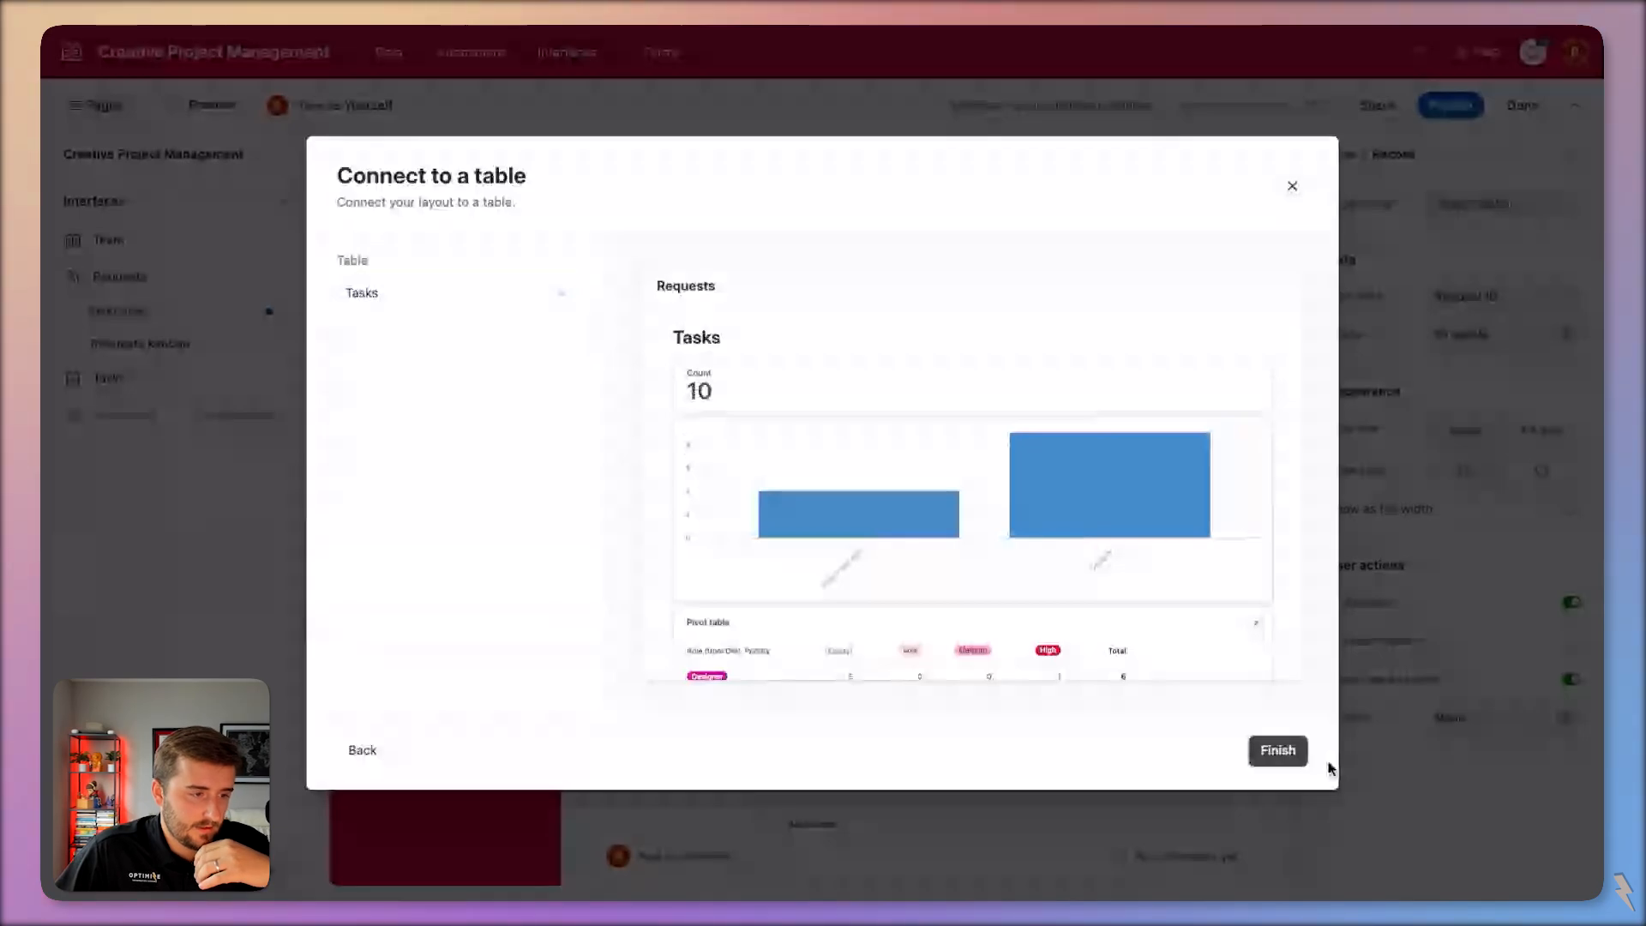
click(1298, 755)
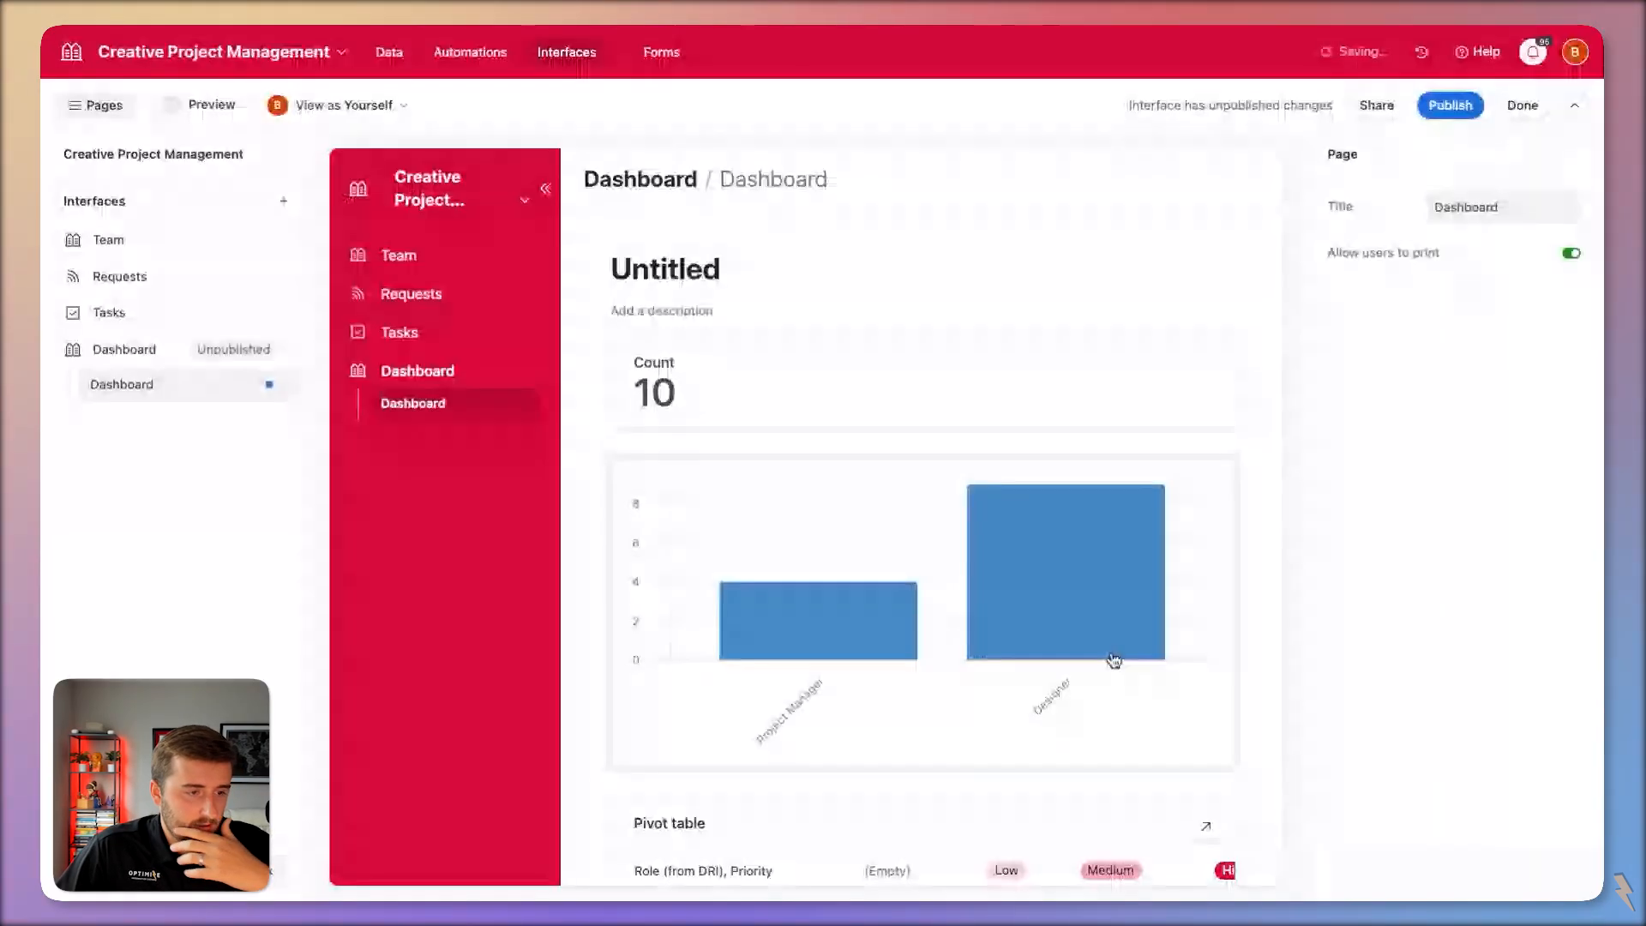
Title the dashboard's untitled group Tasks.
click(771, 266)
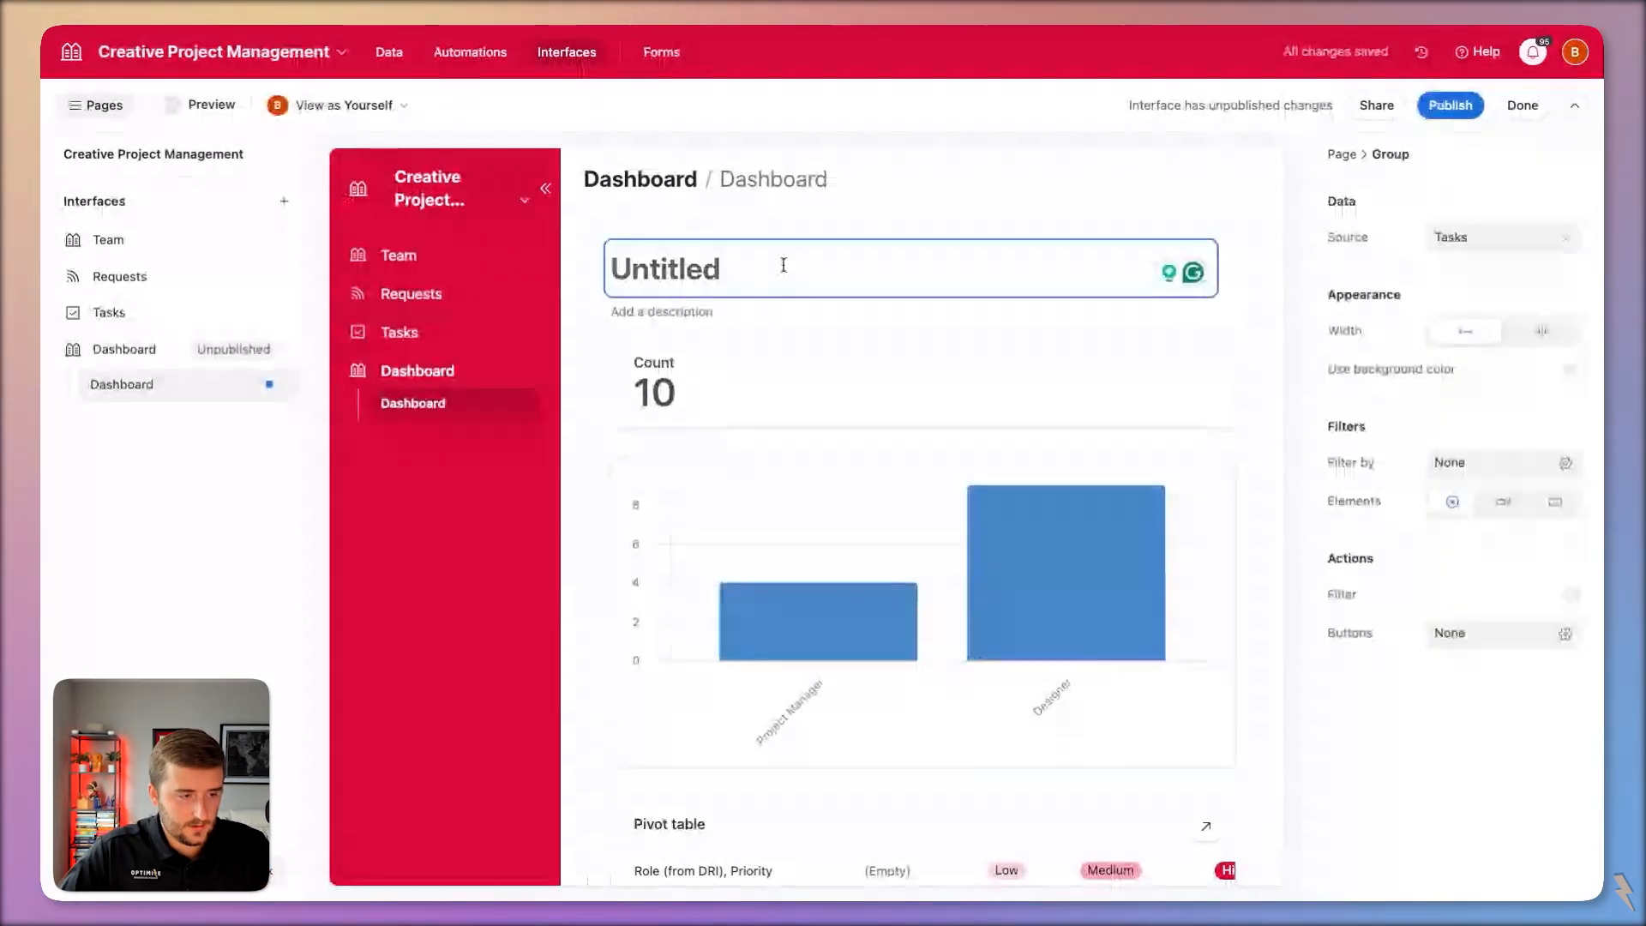
text(Tasks)
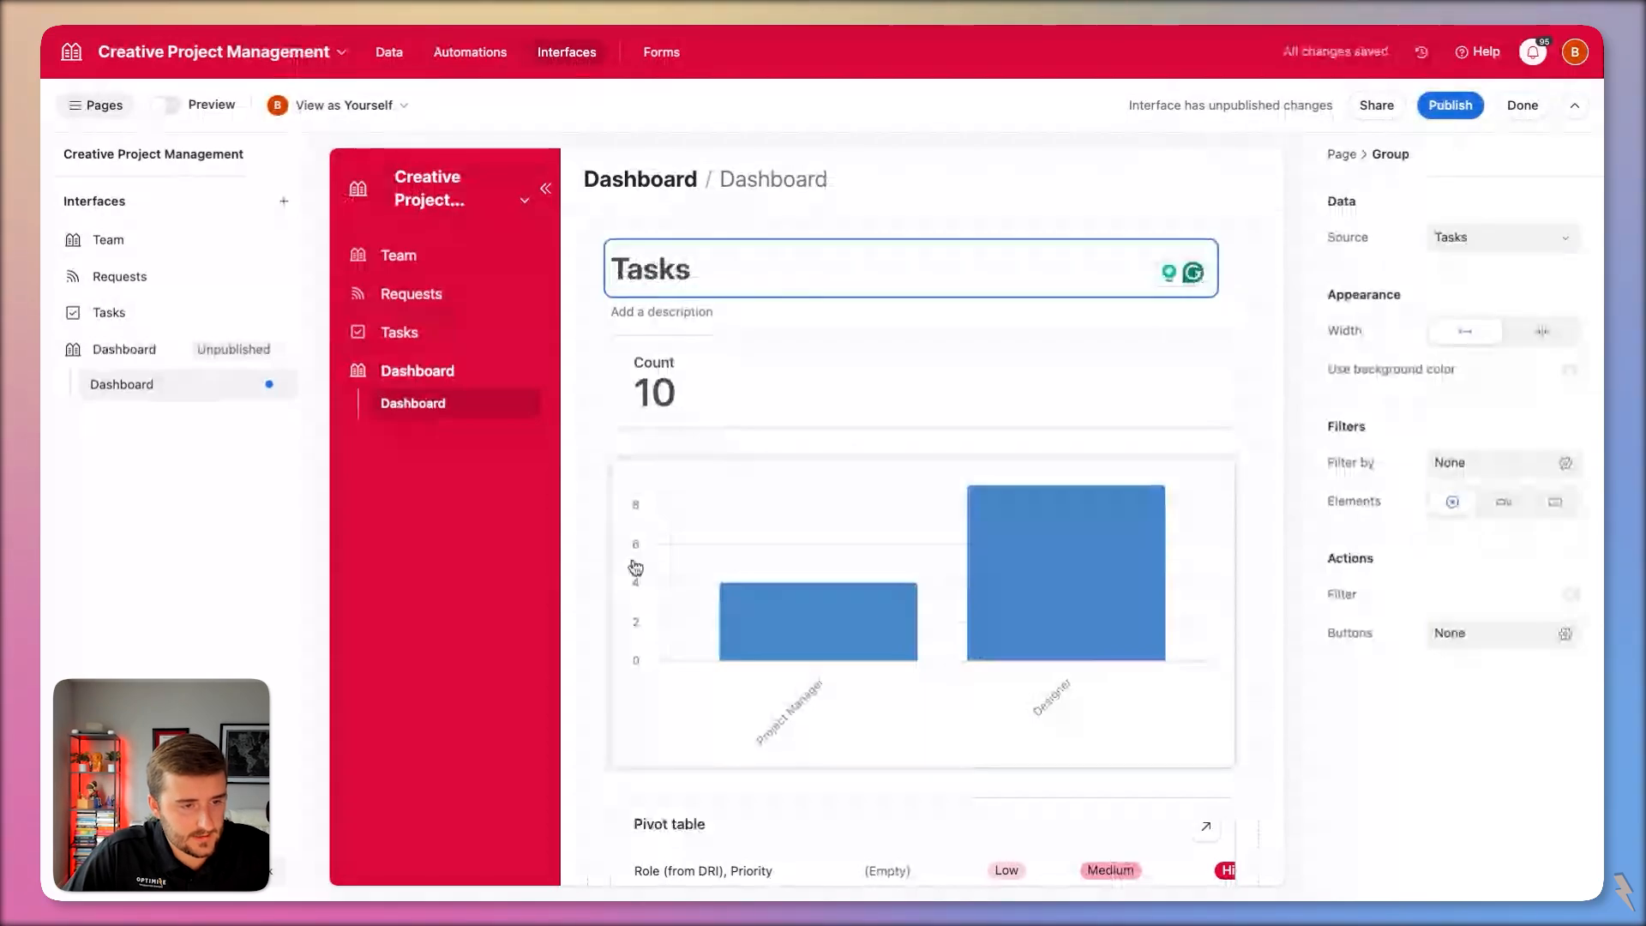
click(933, 234)
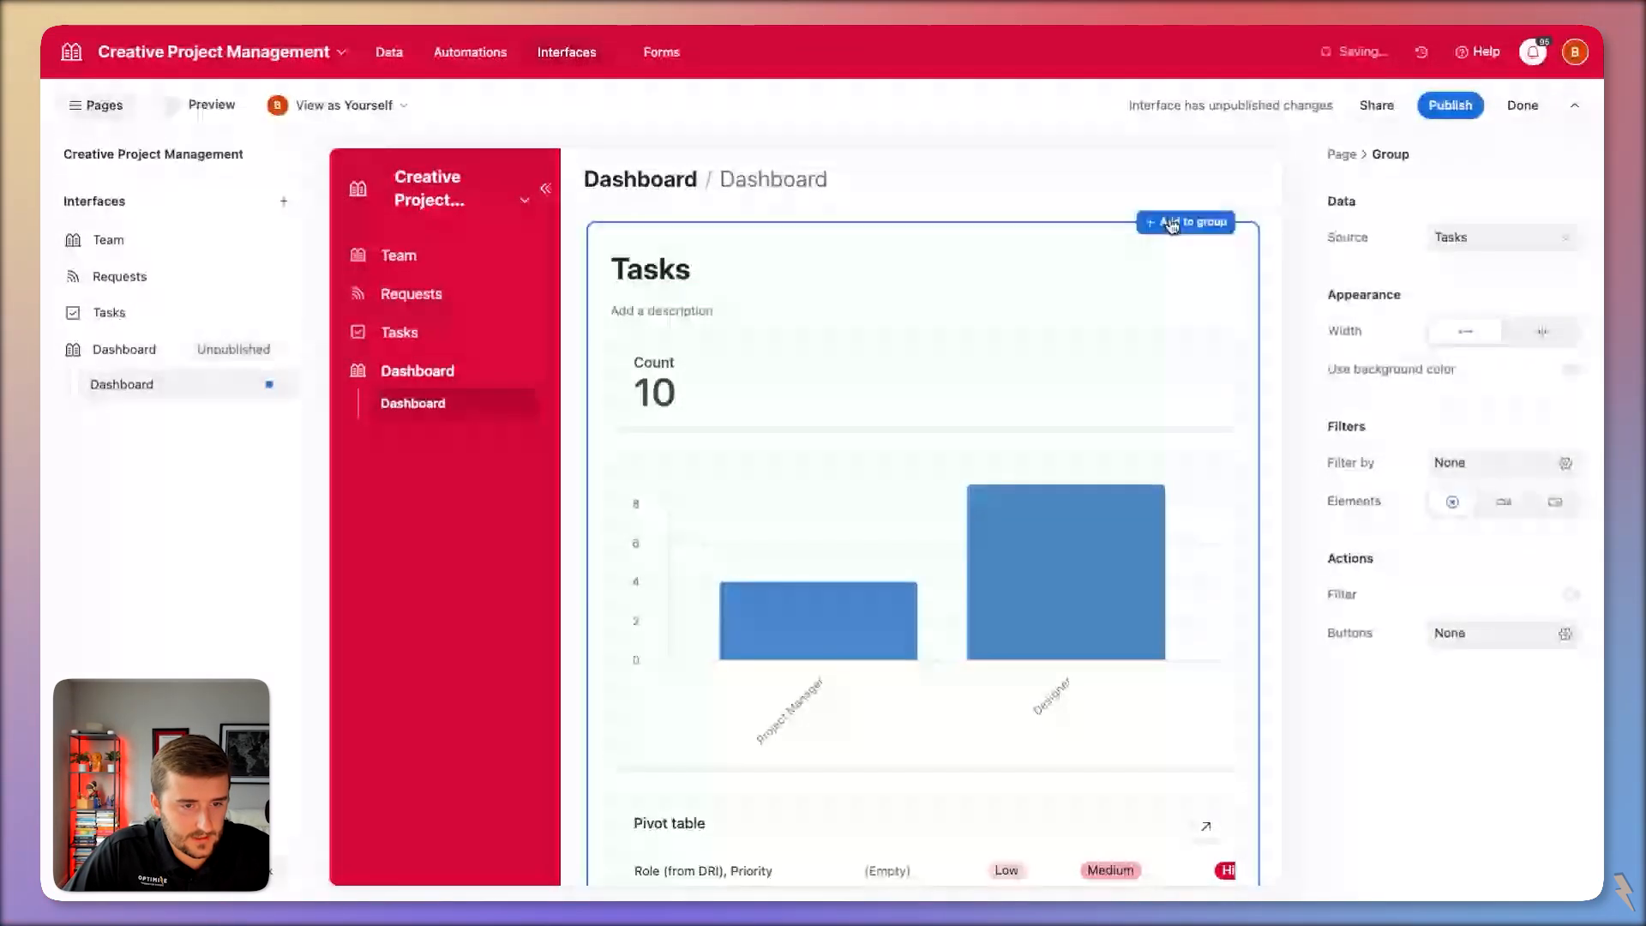
key(Escape)
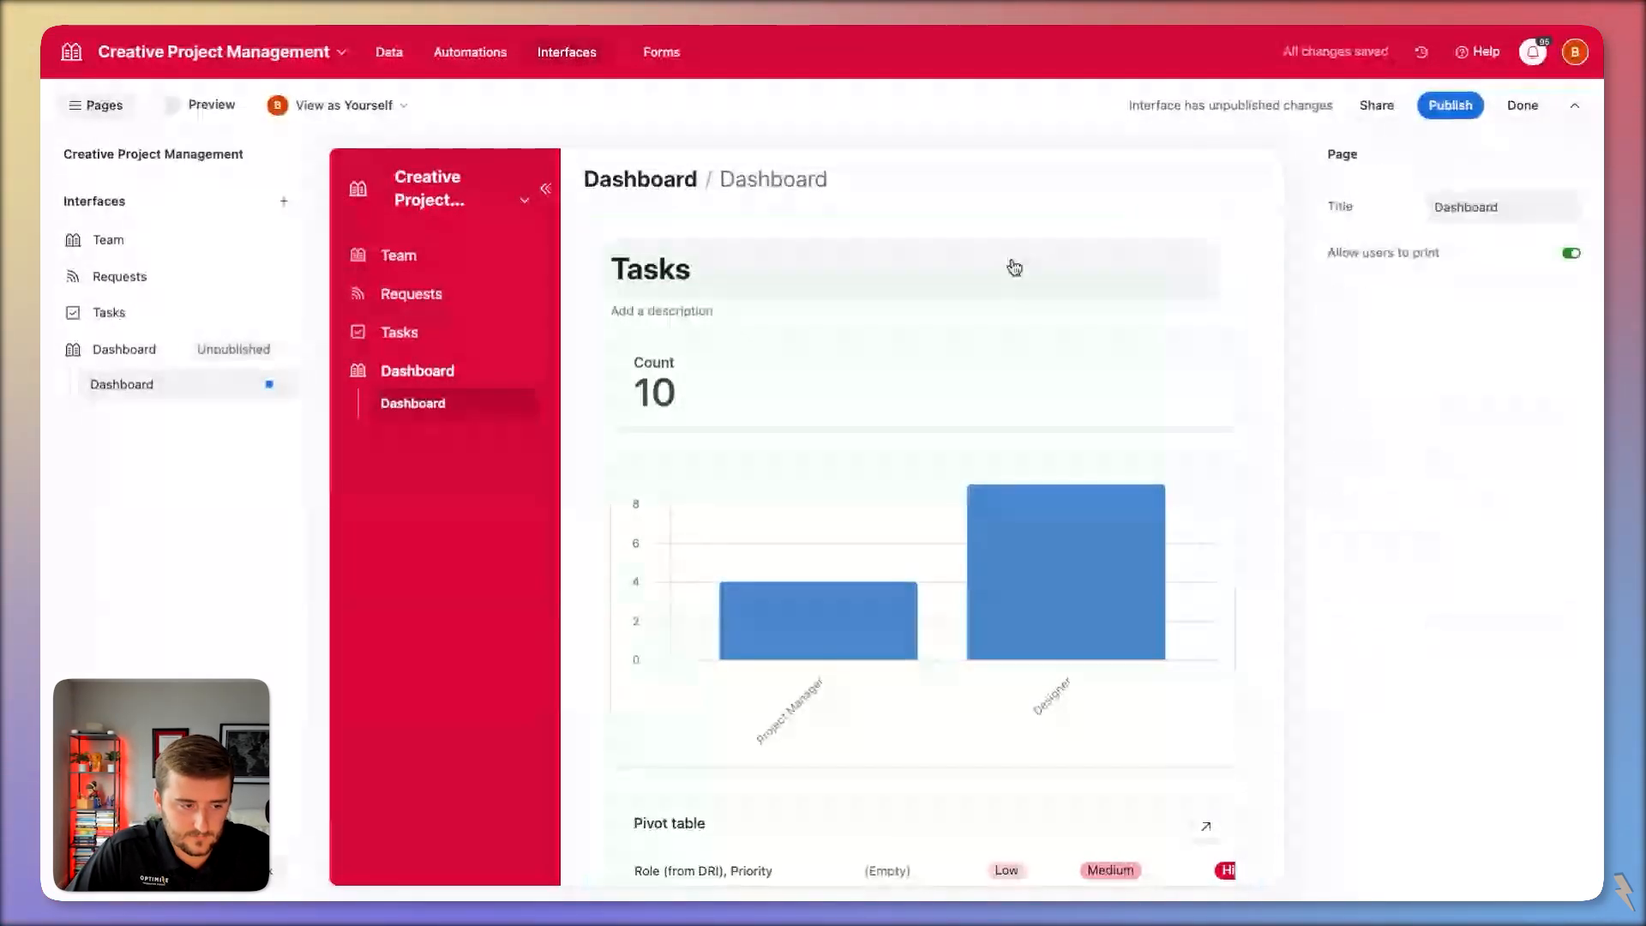
Remove the pivot table from the Tasks group on the dashboard.
click(982, 240)
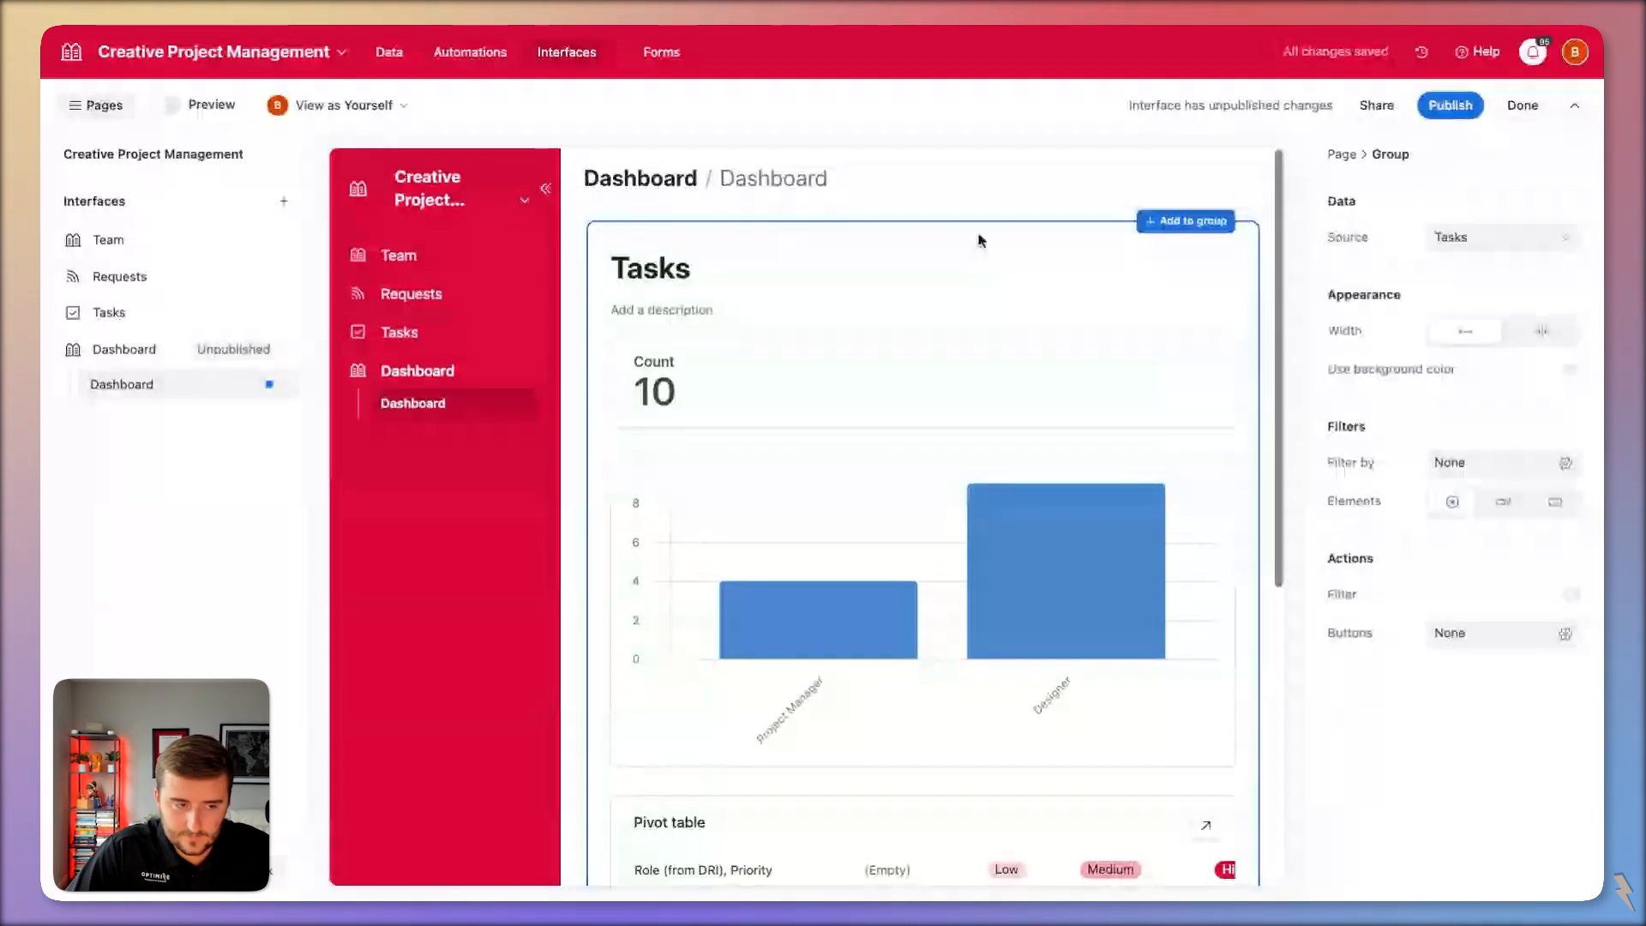
scroll(937, 493, down, 5)
scroll(937, 492, up, 5)
key(Escape)
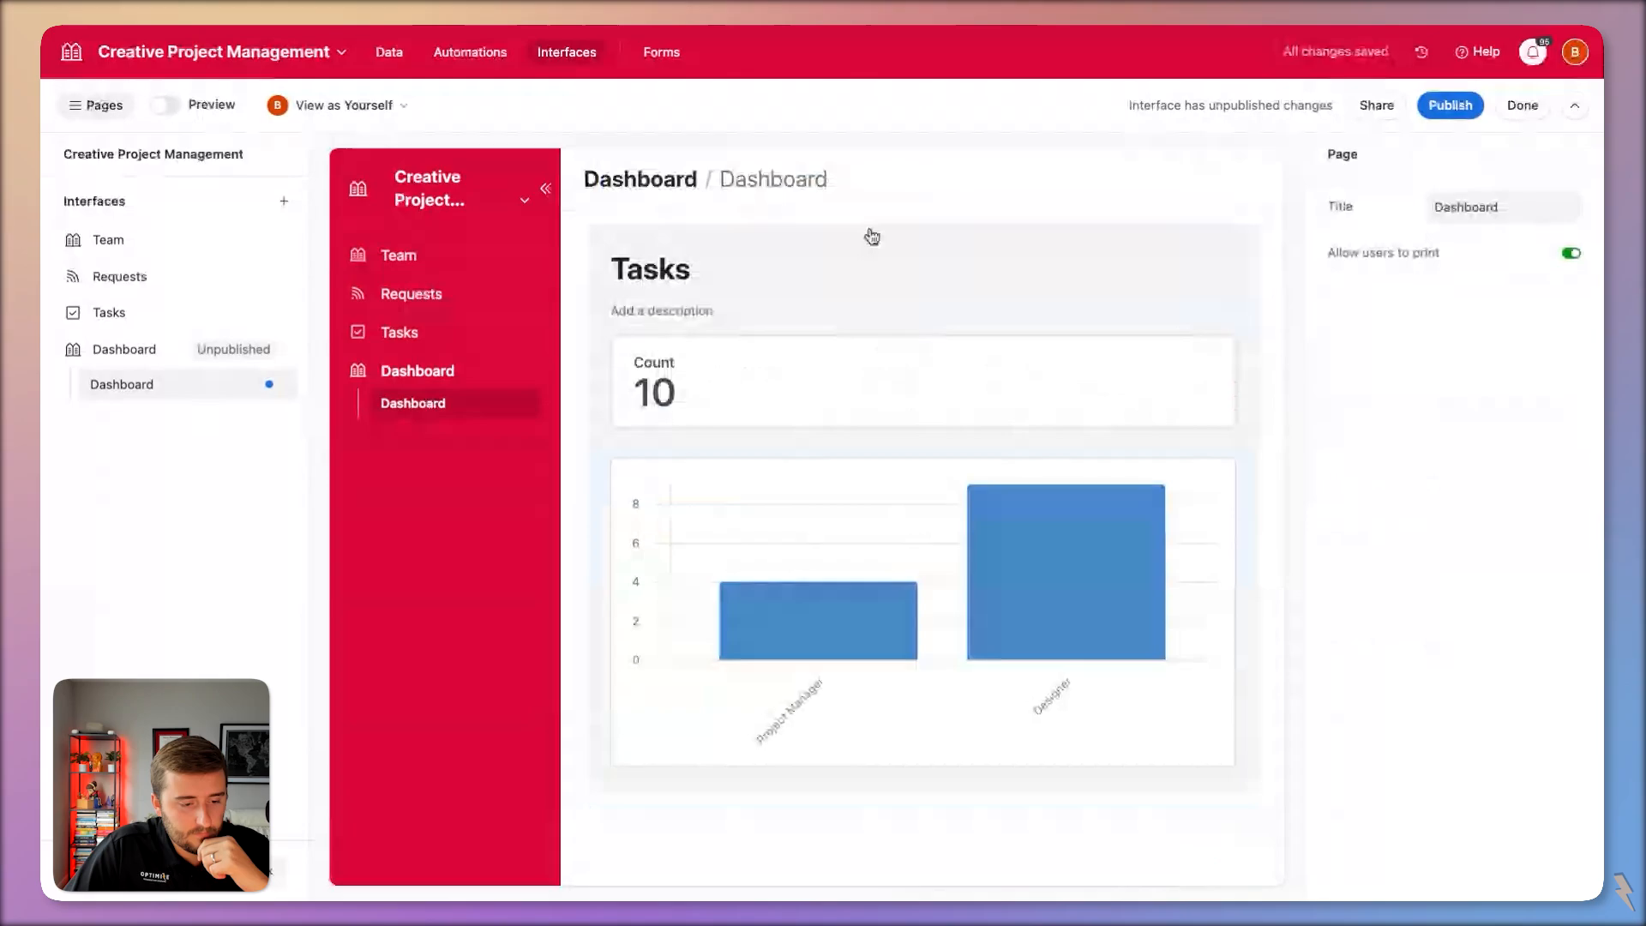
Add a Projects group to the dashboard and place a count number element in it.
click(953, 808)
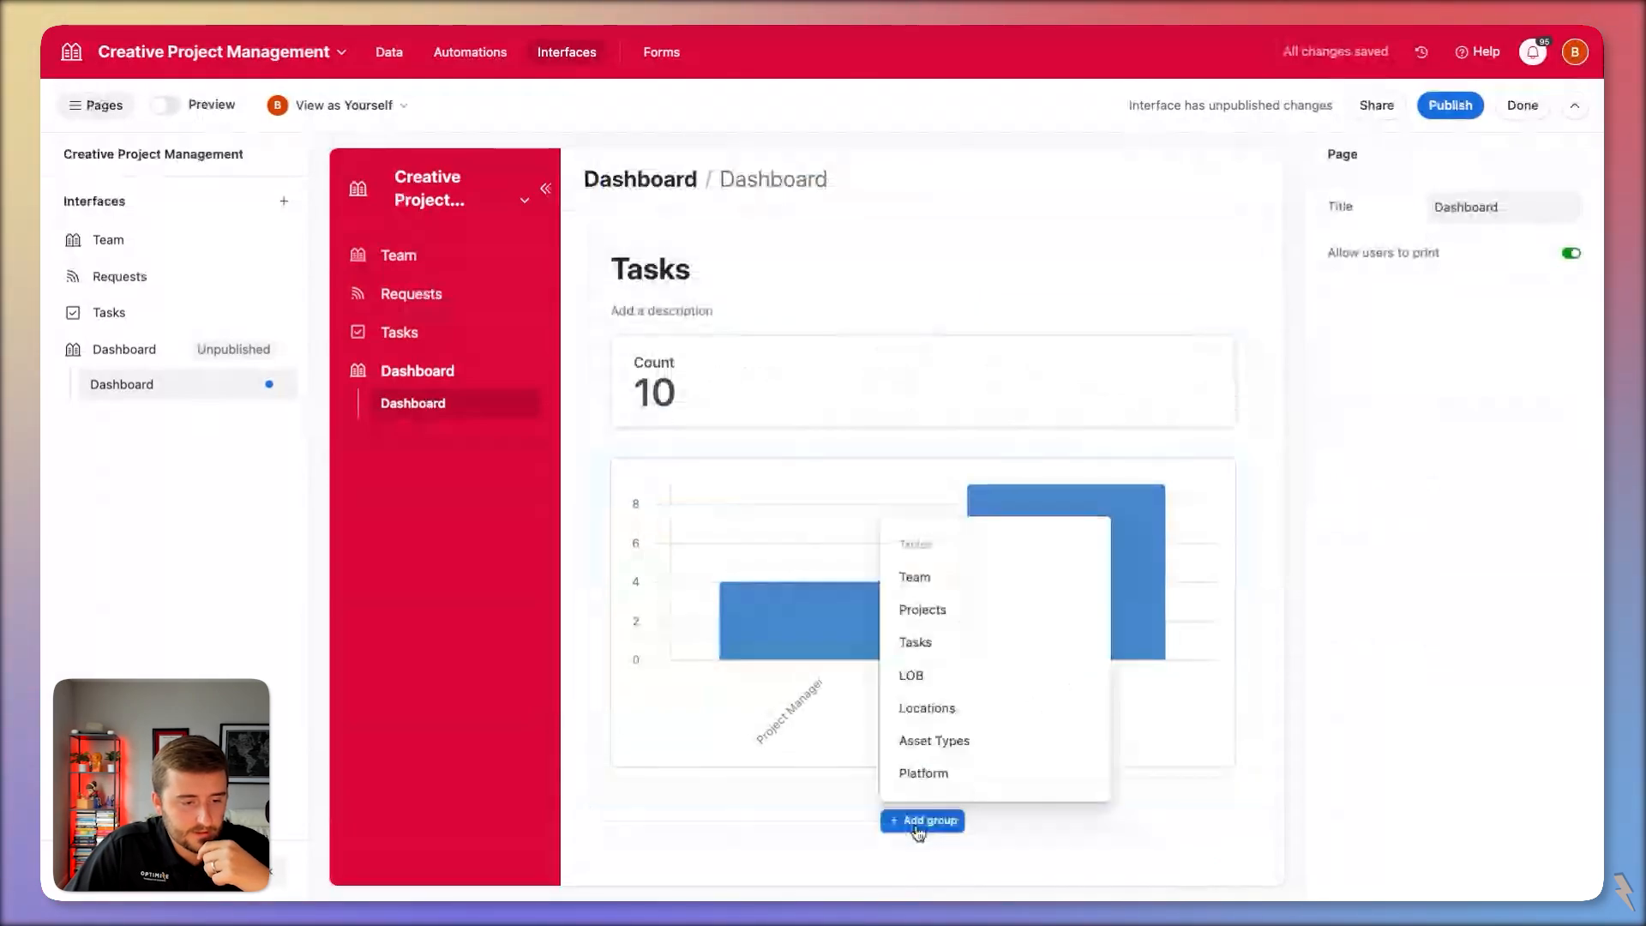
click(922, 609)
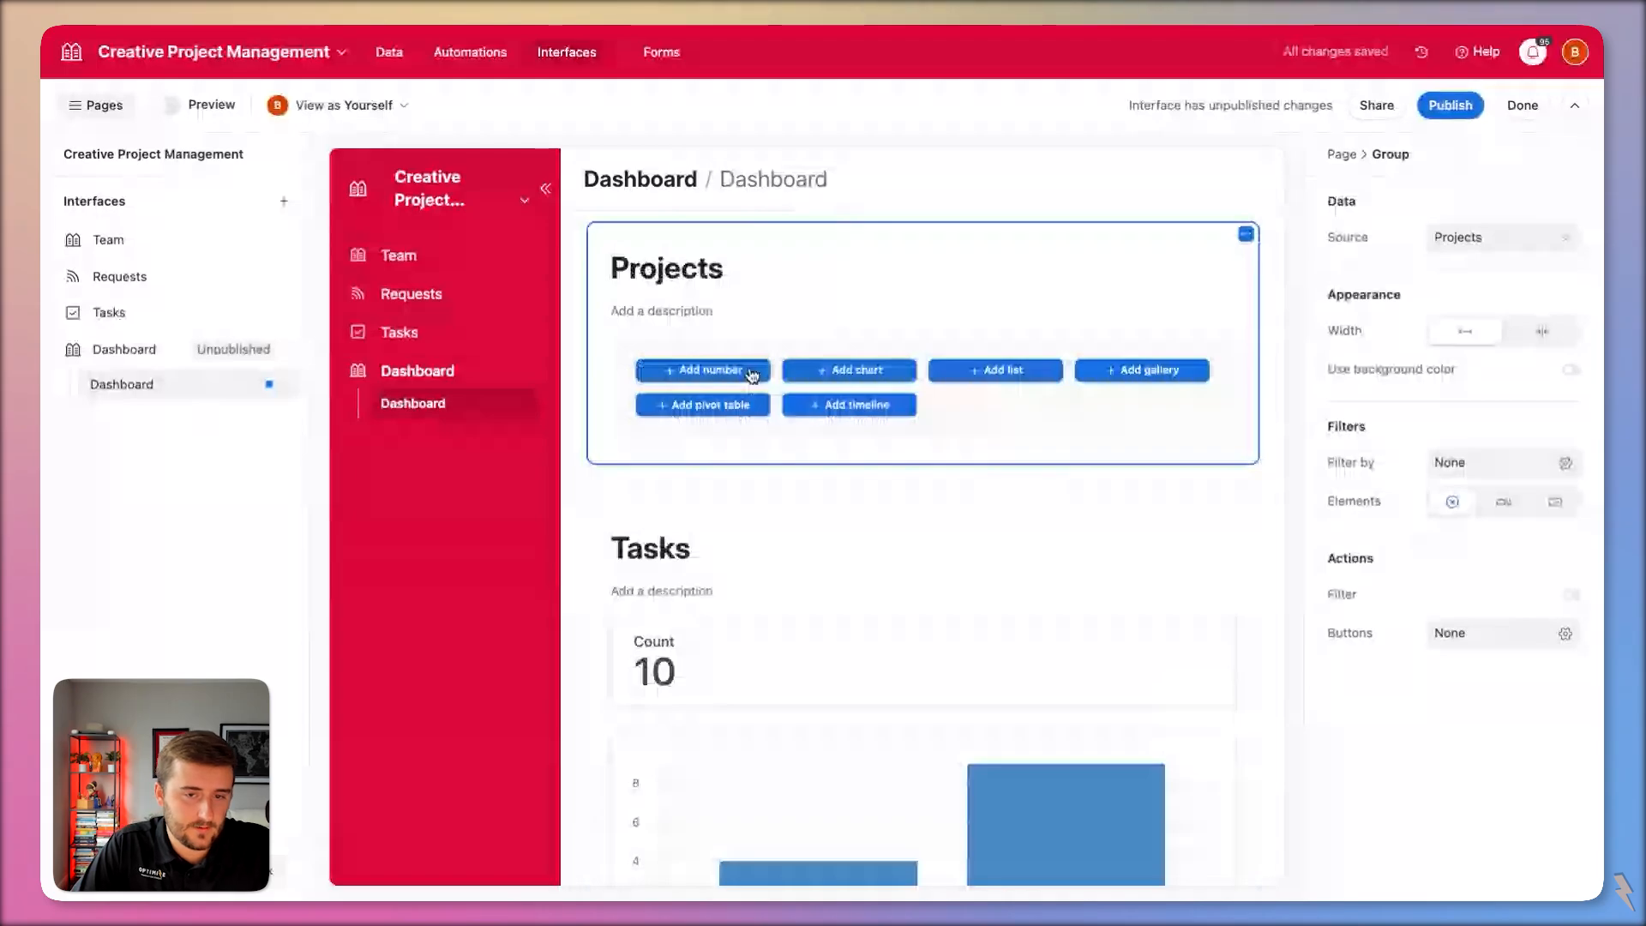
click(752, 372)
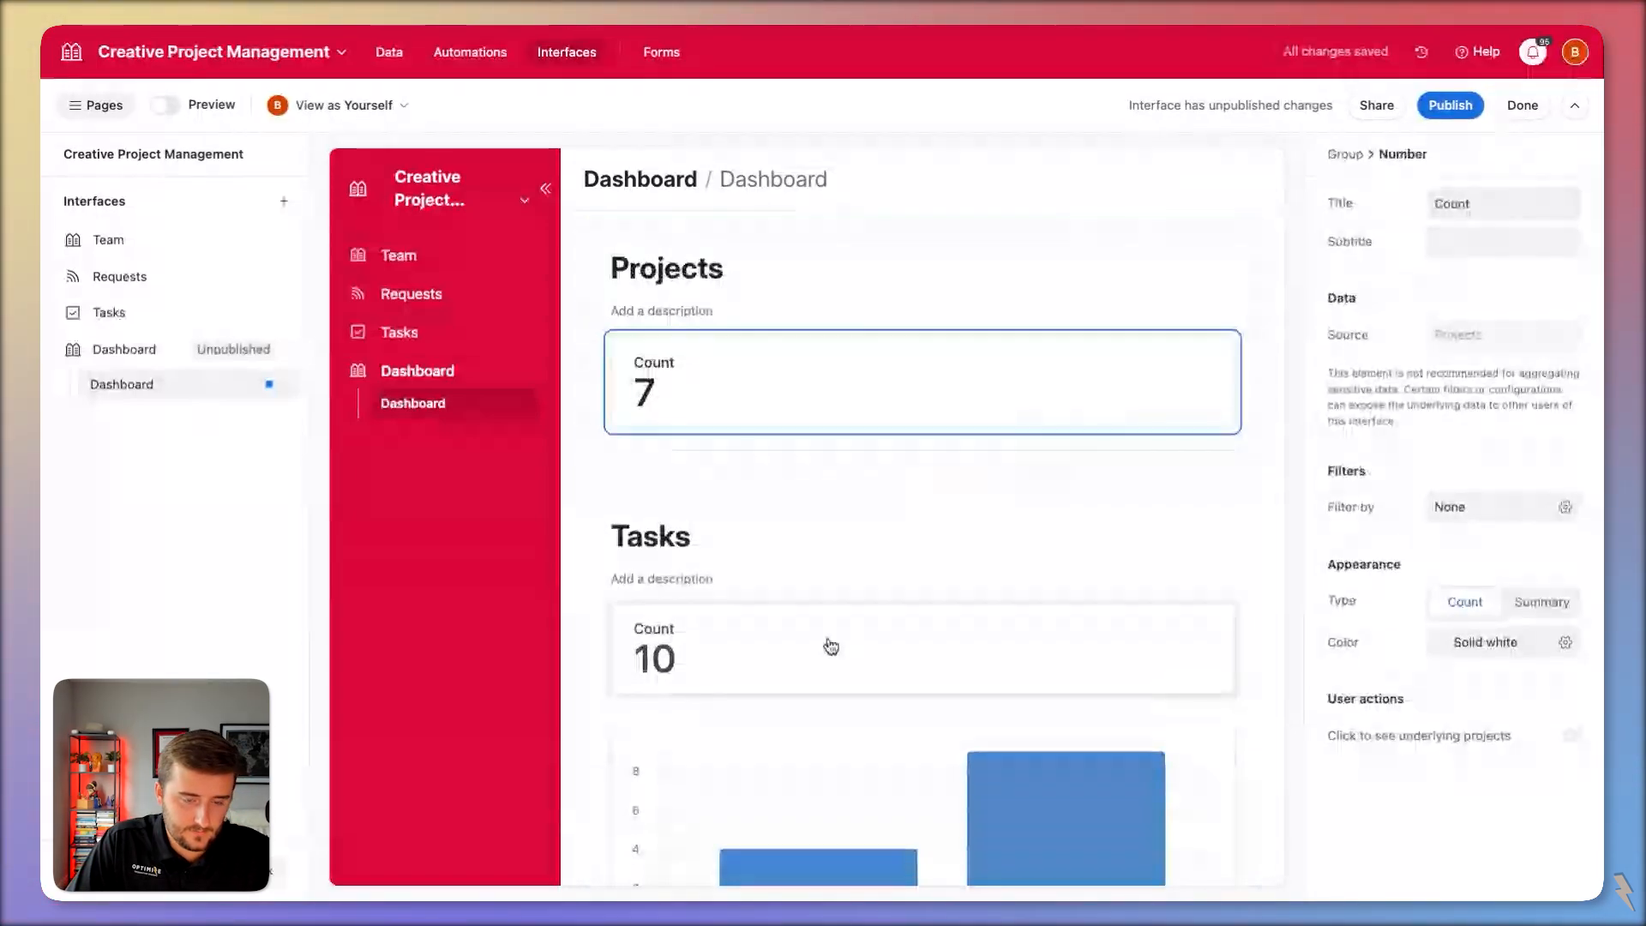
Title the bar chart in the Tasks group "AVG Days from Start To Finish Per Task".
scroll(874, 645, down, 2)
click(923, 642)
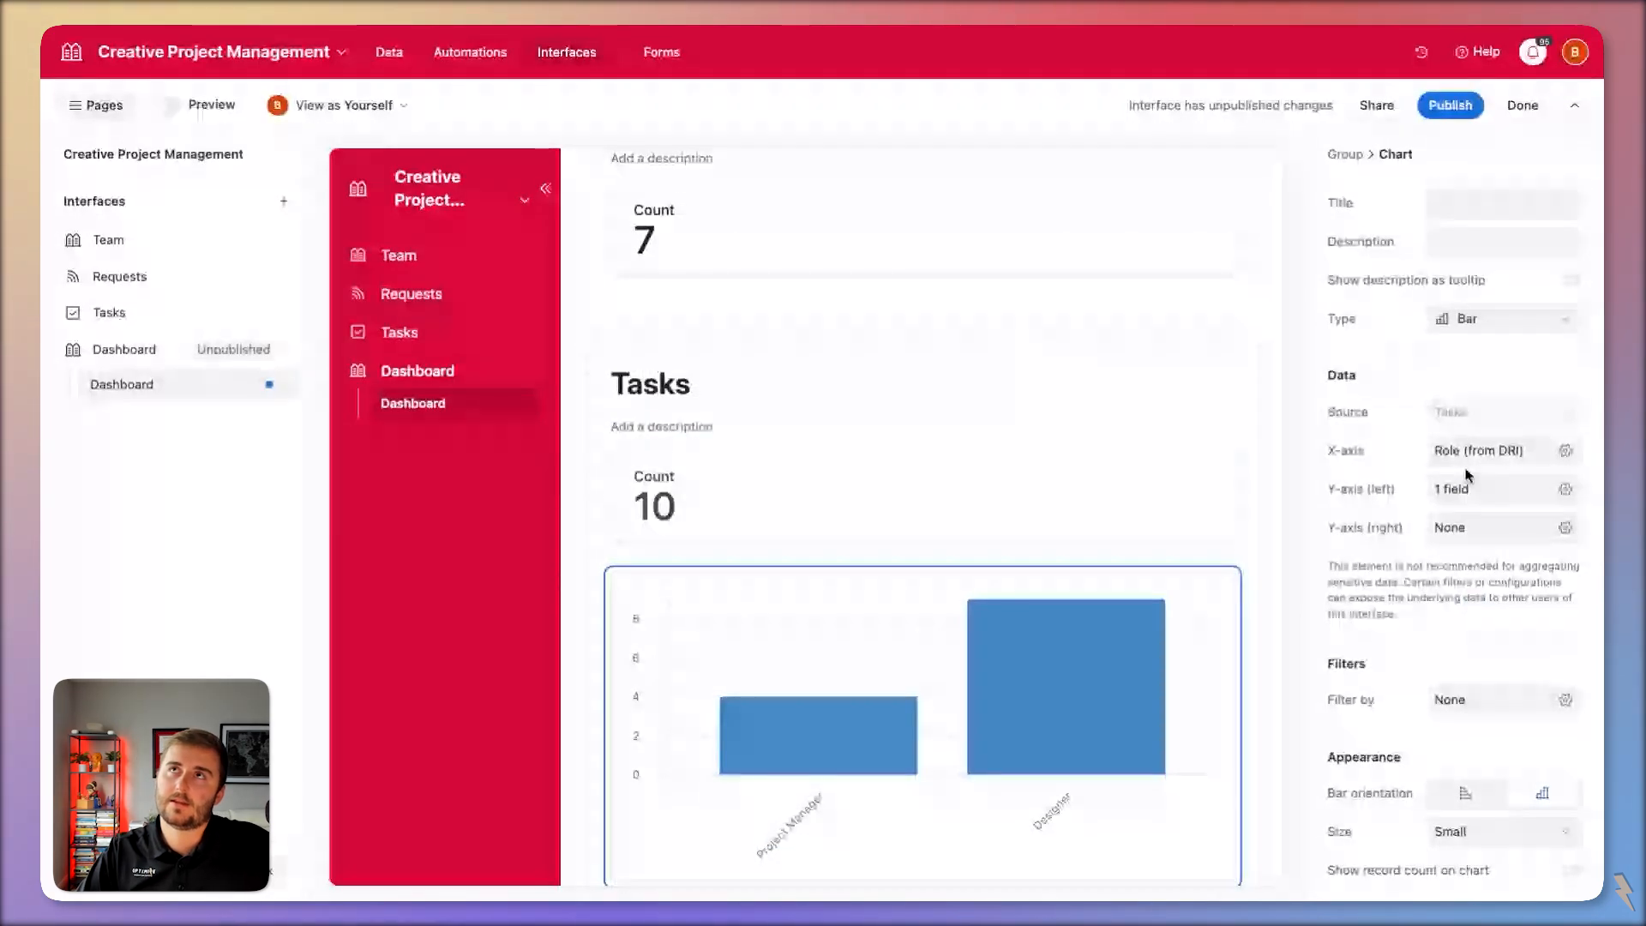
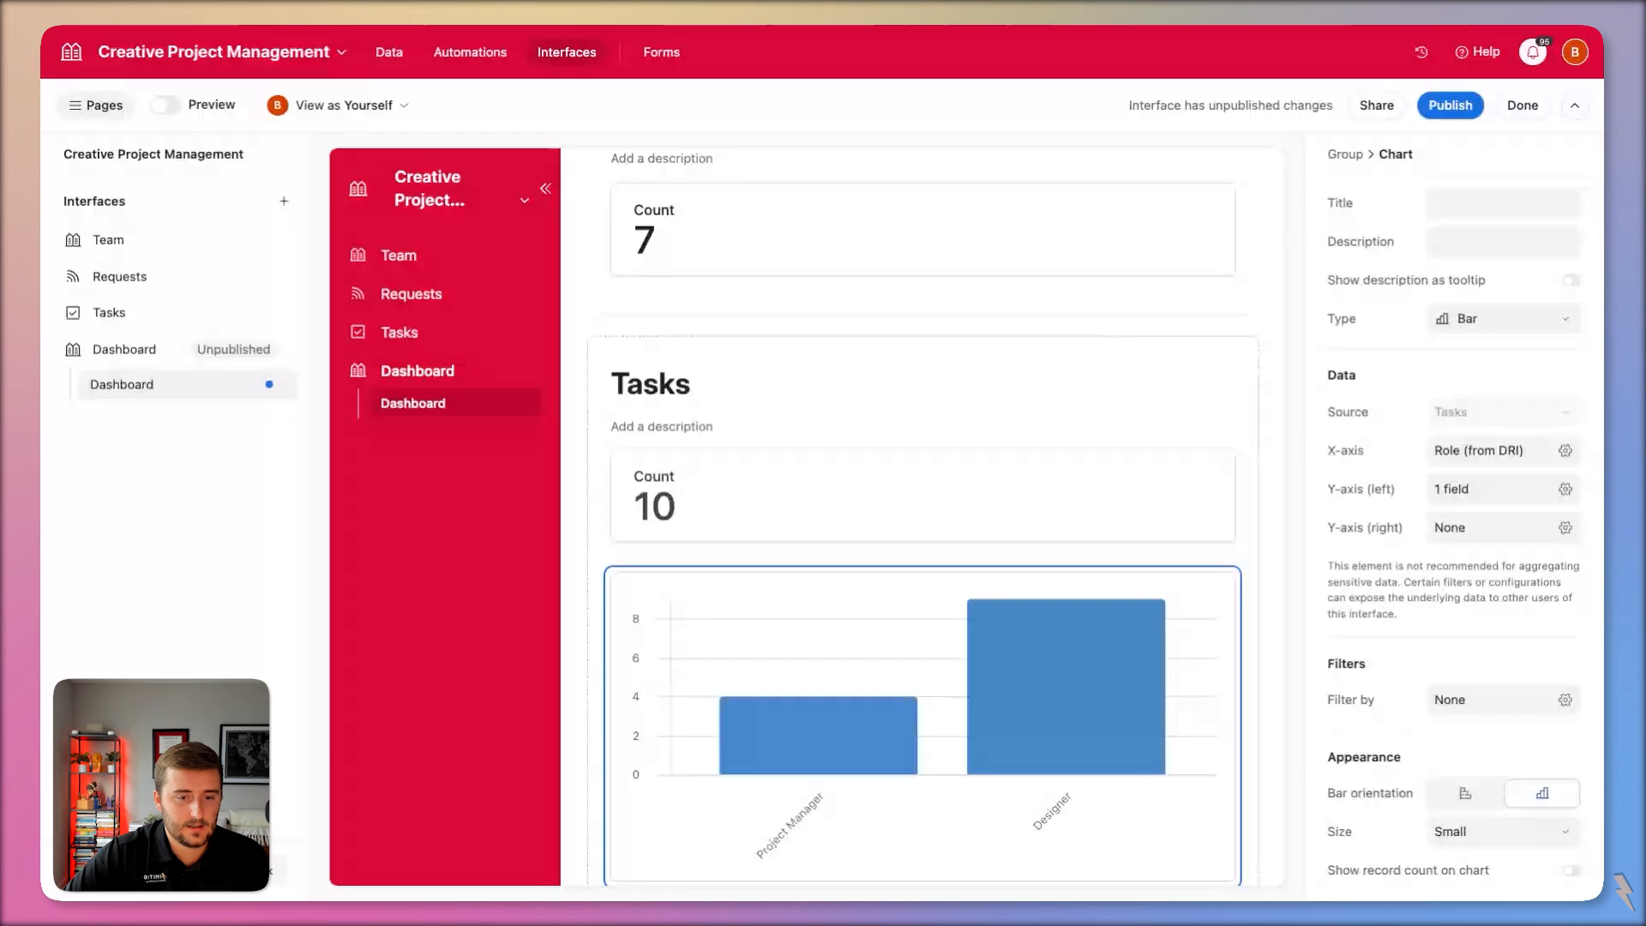
click(1452, 454)
click(1476, 200)
text(AVG Days)
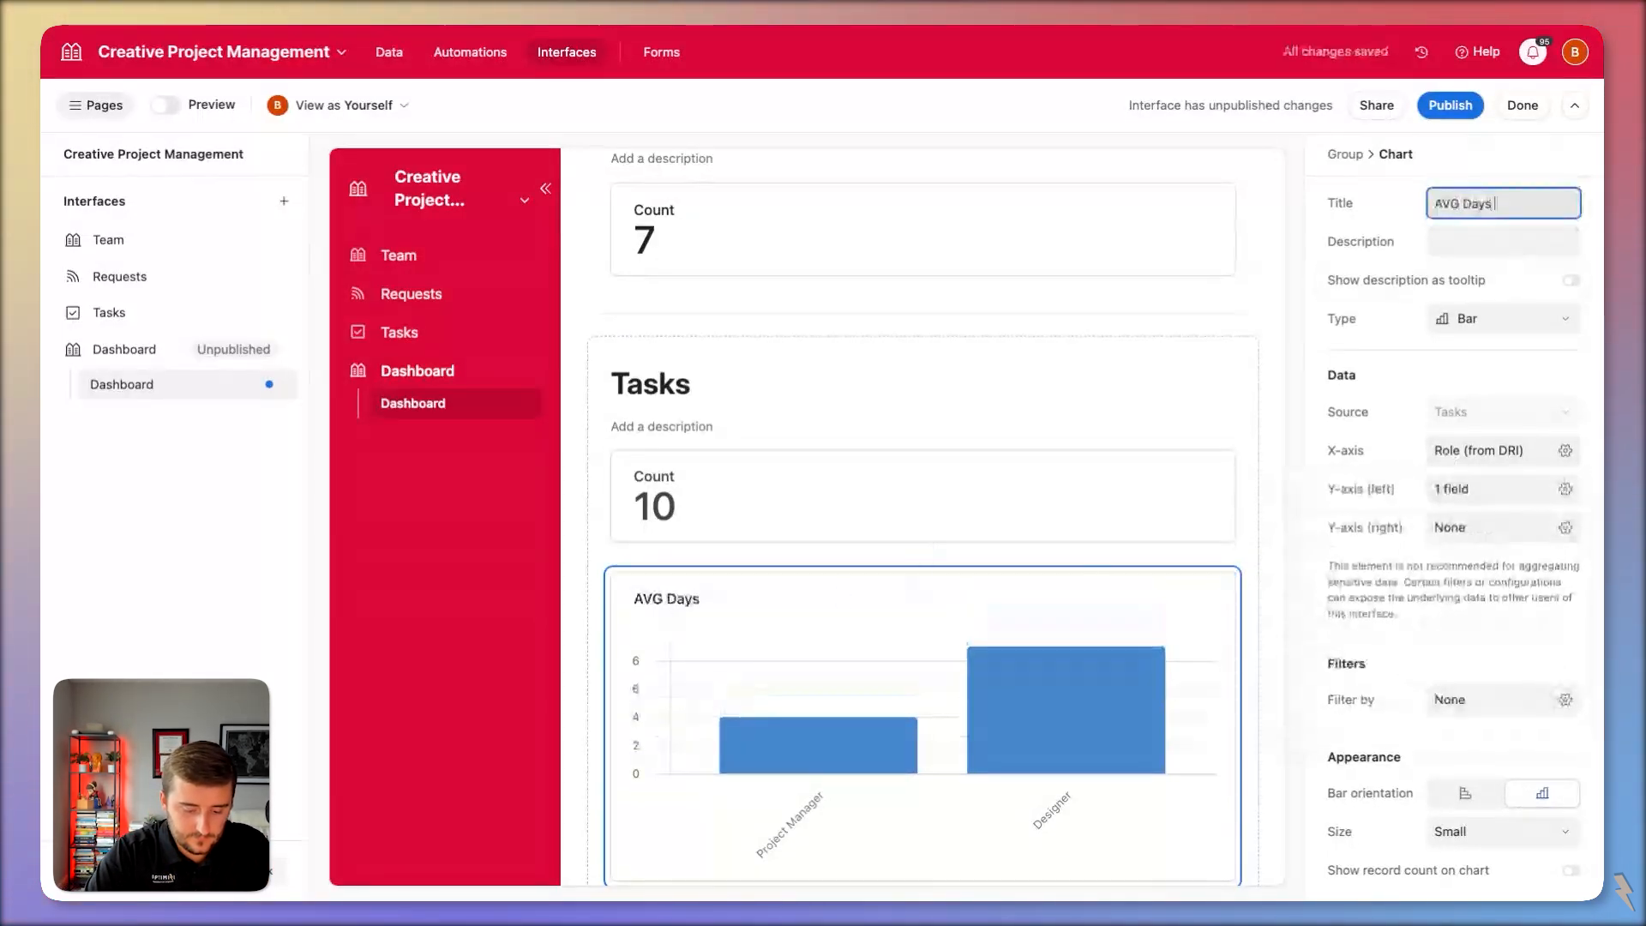
text( from Start To)
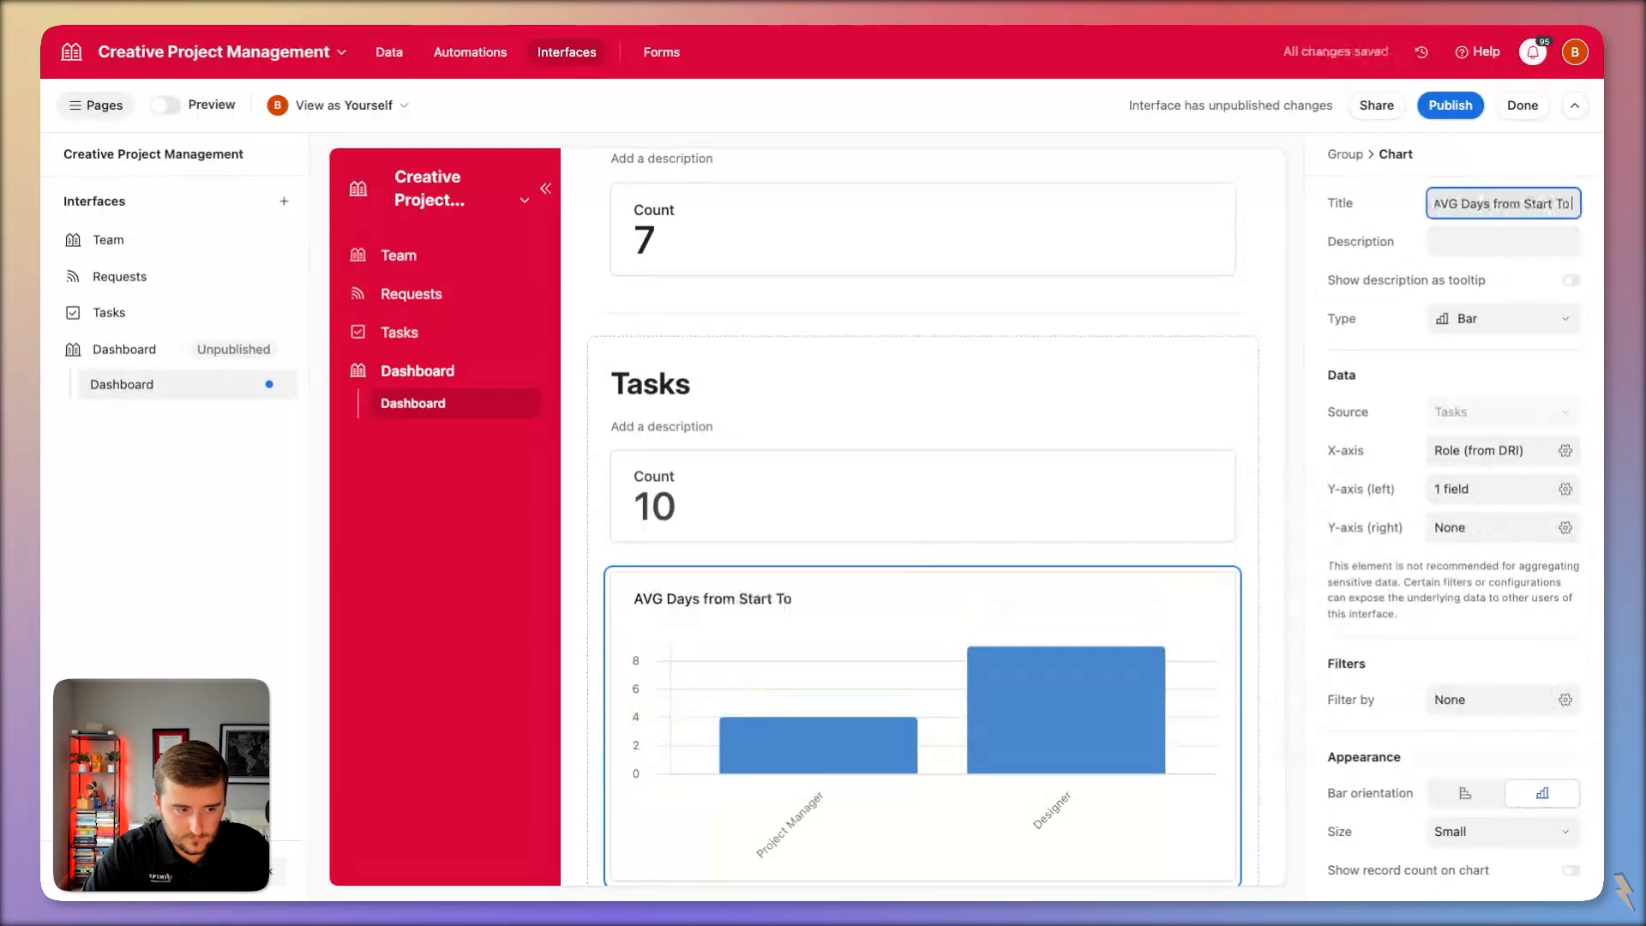
text( Finish Per Task)
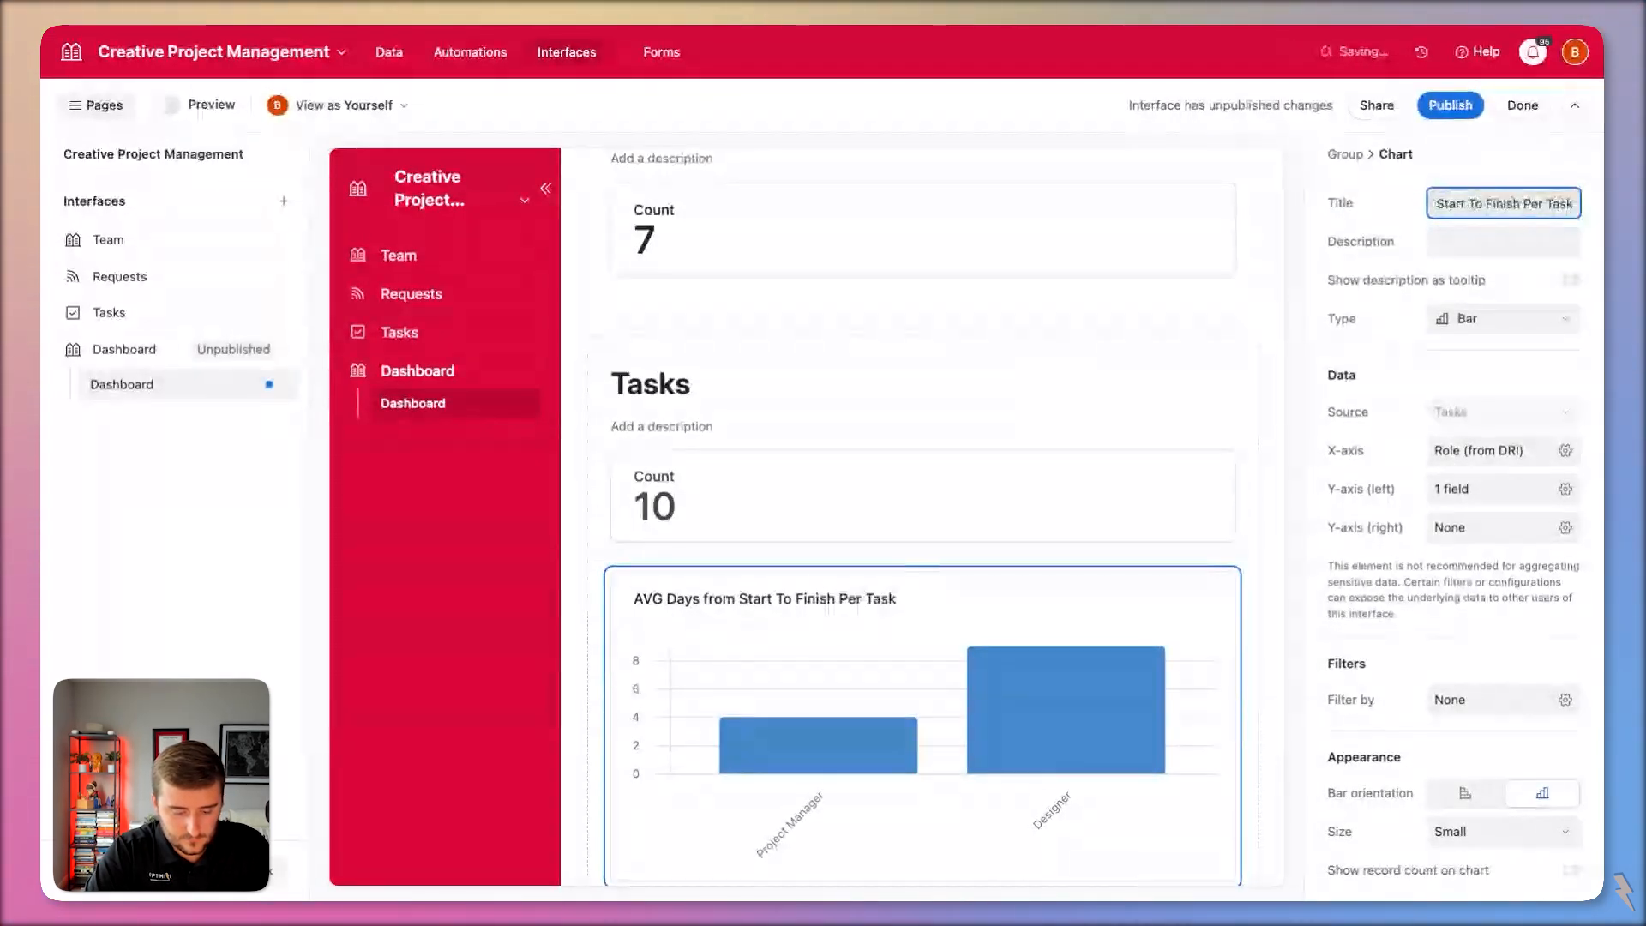
click(1036, 591)
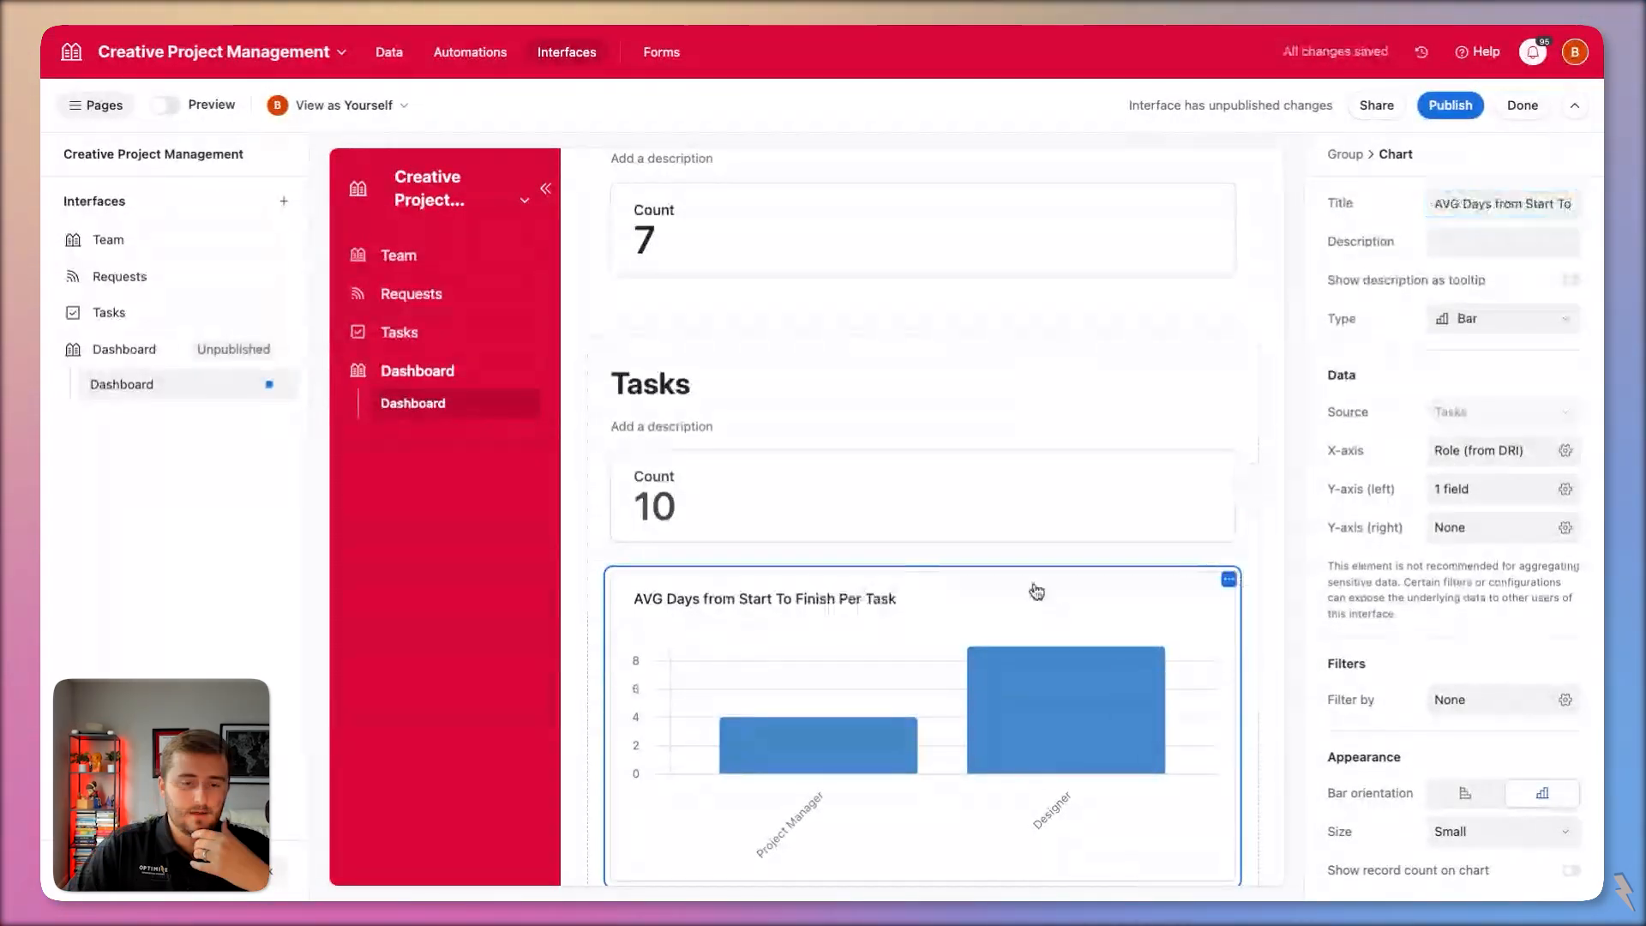
Set the X-axis field of the Tasks bar chart to DRI.
click(1447, 457)
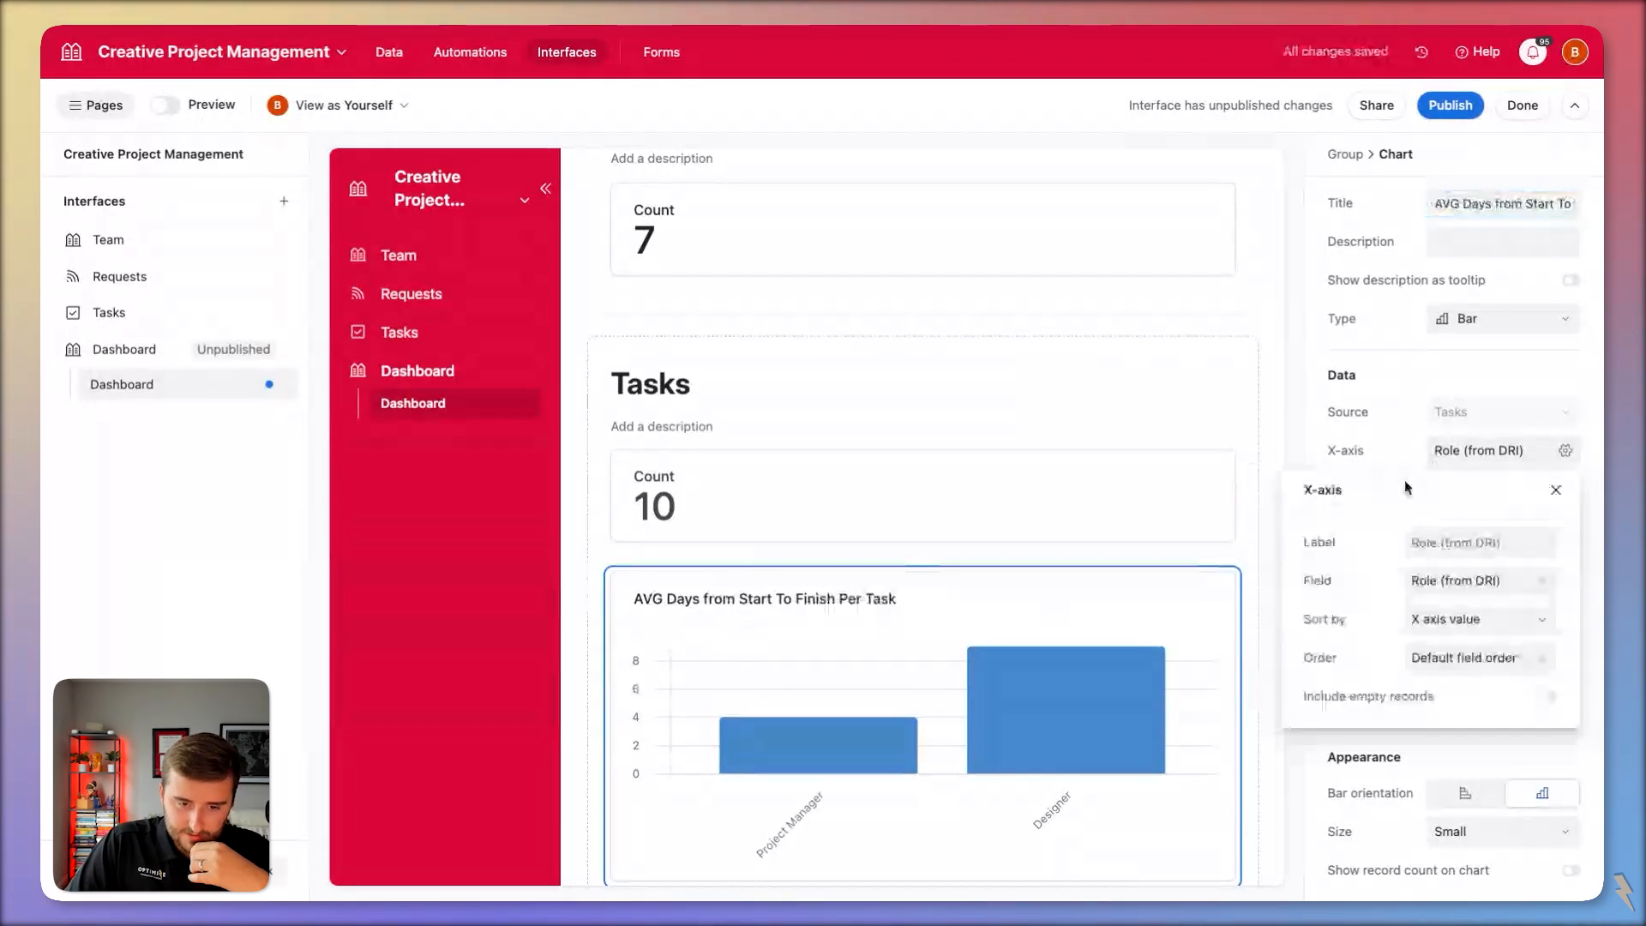
click(1447, 619)
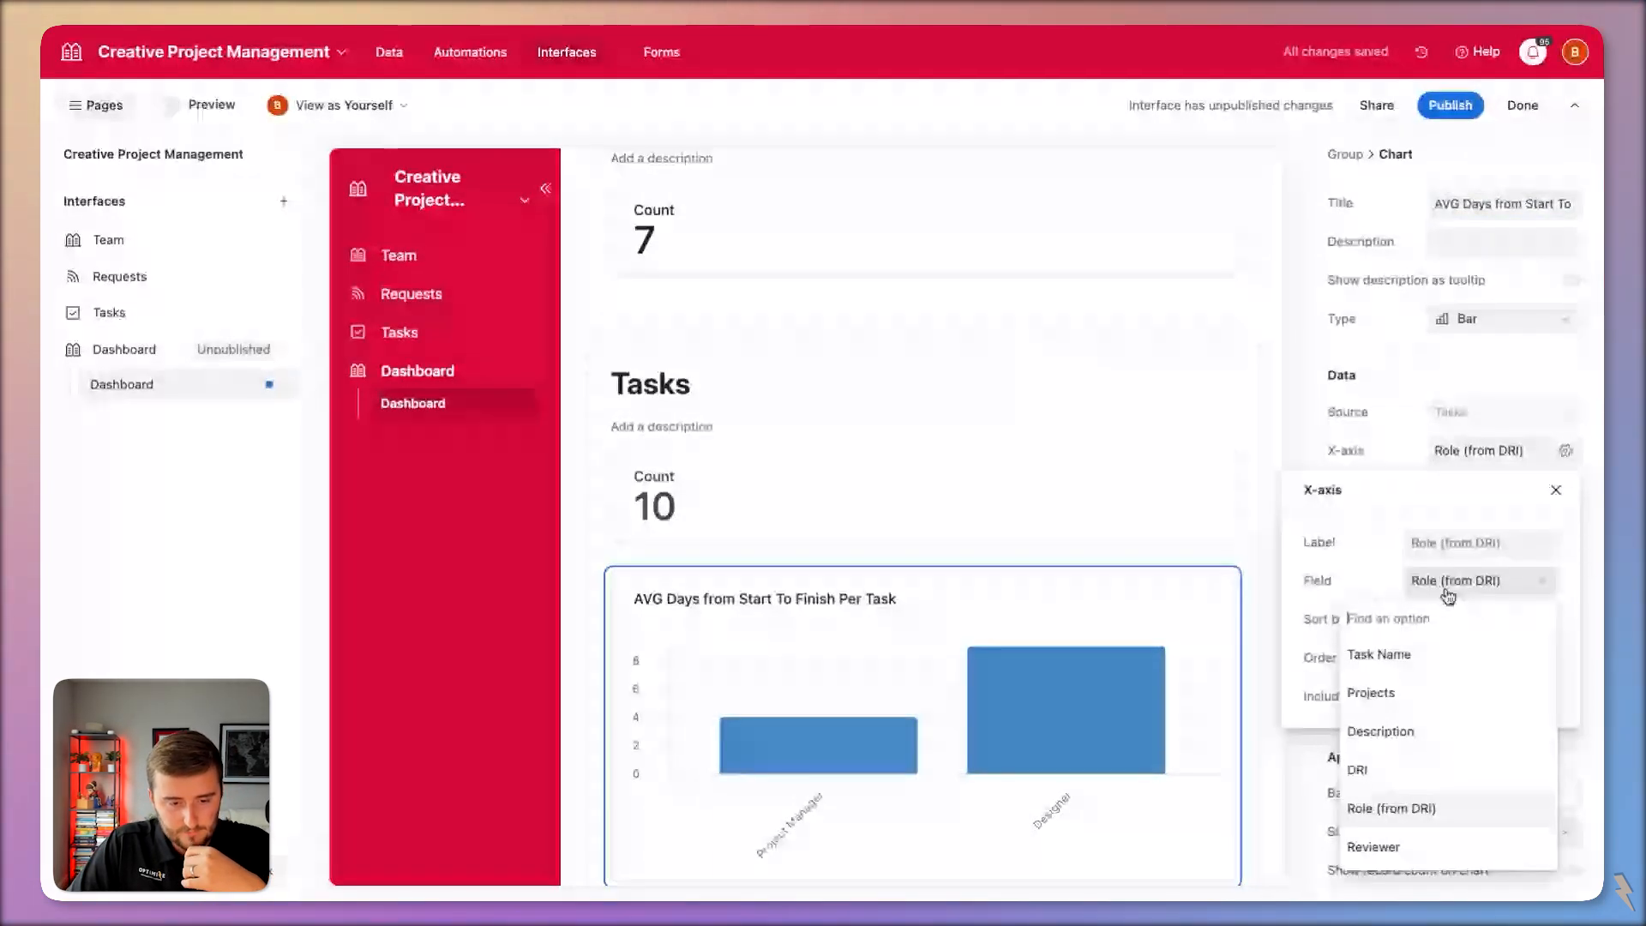
click(1453, 767)
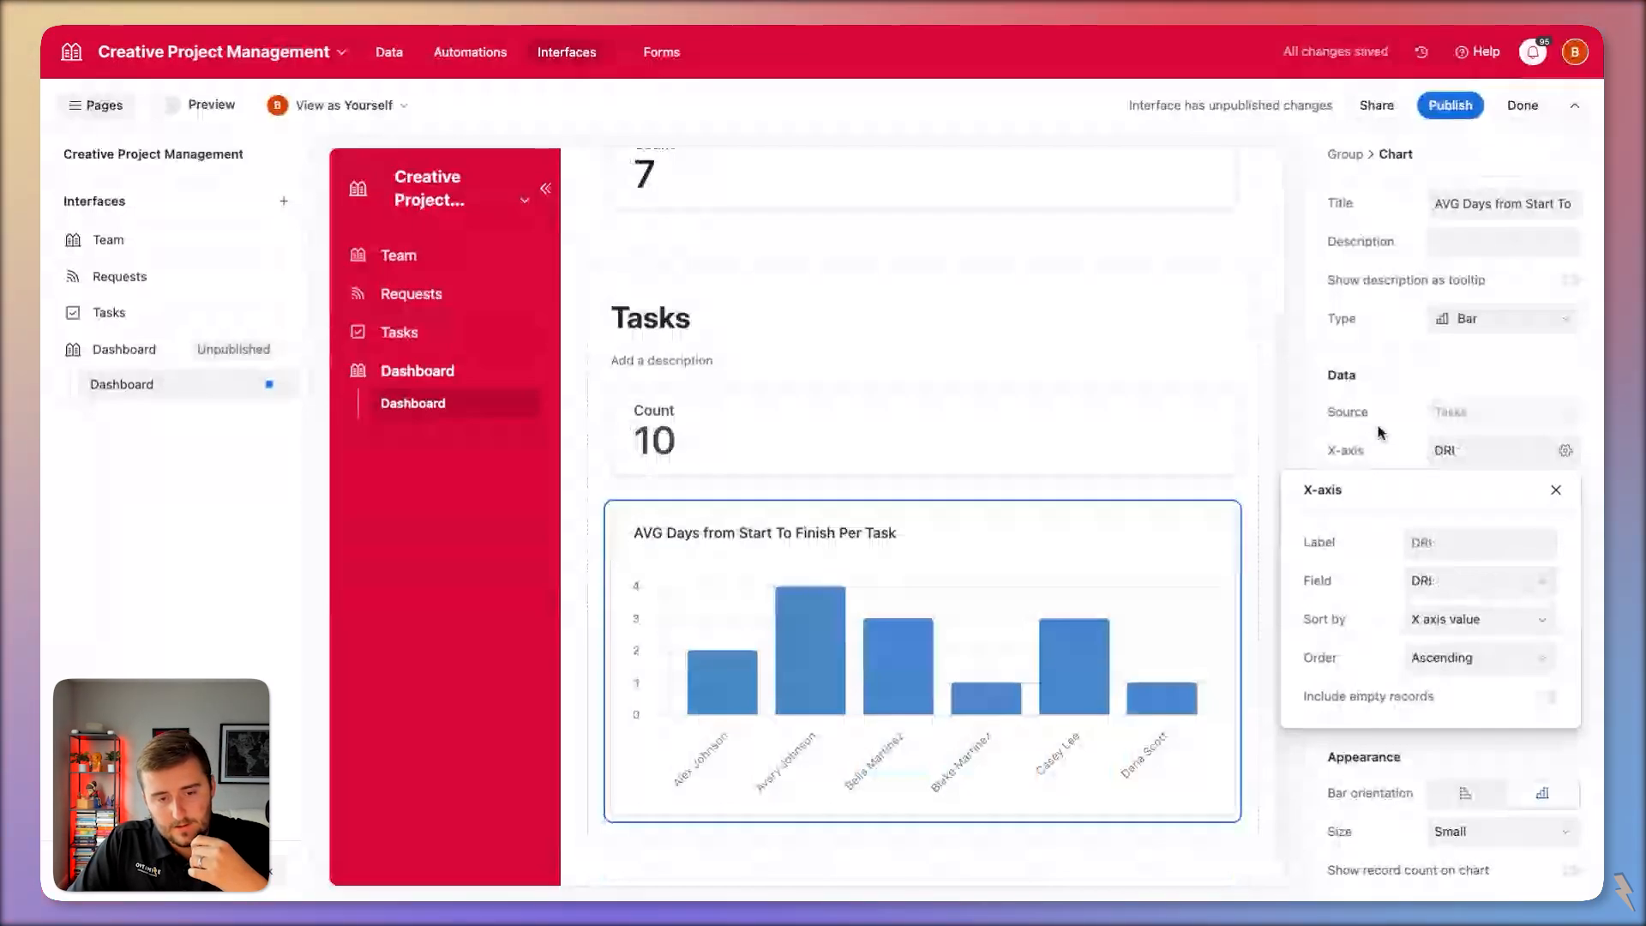
Set the chart's left Y-axis to the Average of the Days from Start To Finish field.
click(1472, 502)
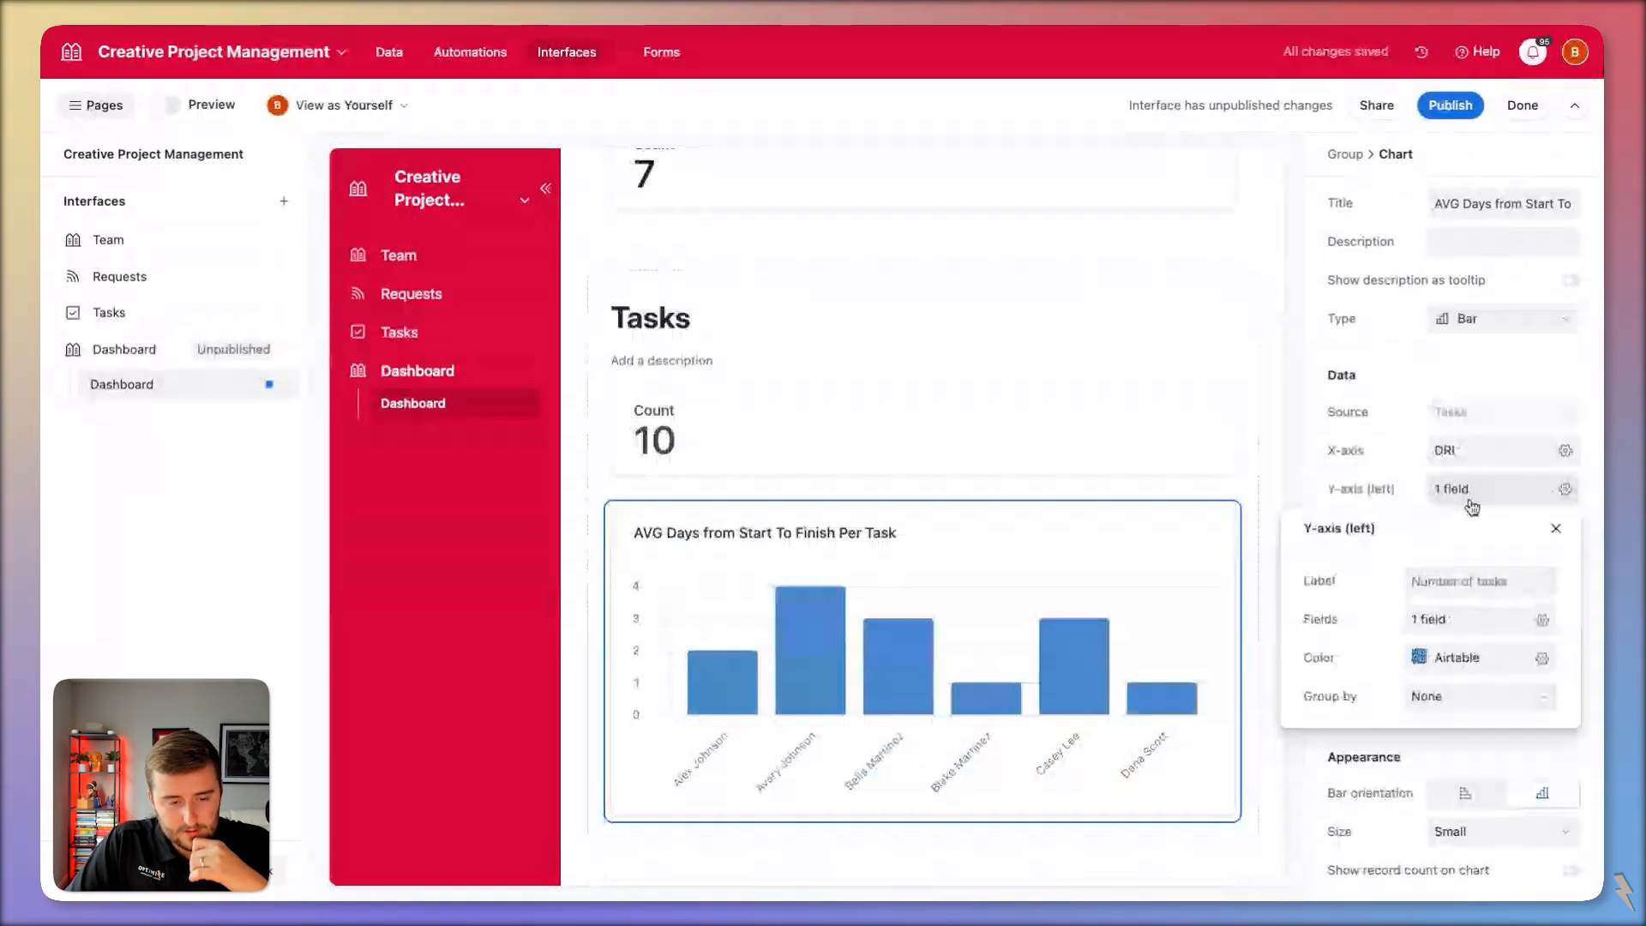
click(1449, 618)
click(1308, 717)
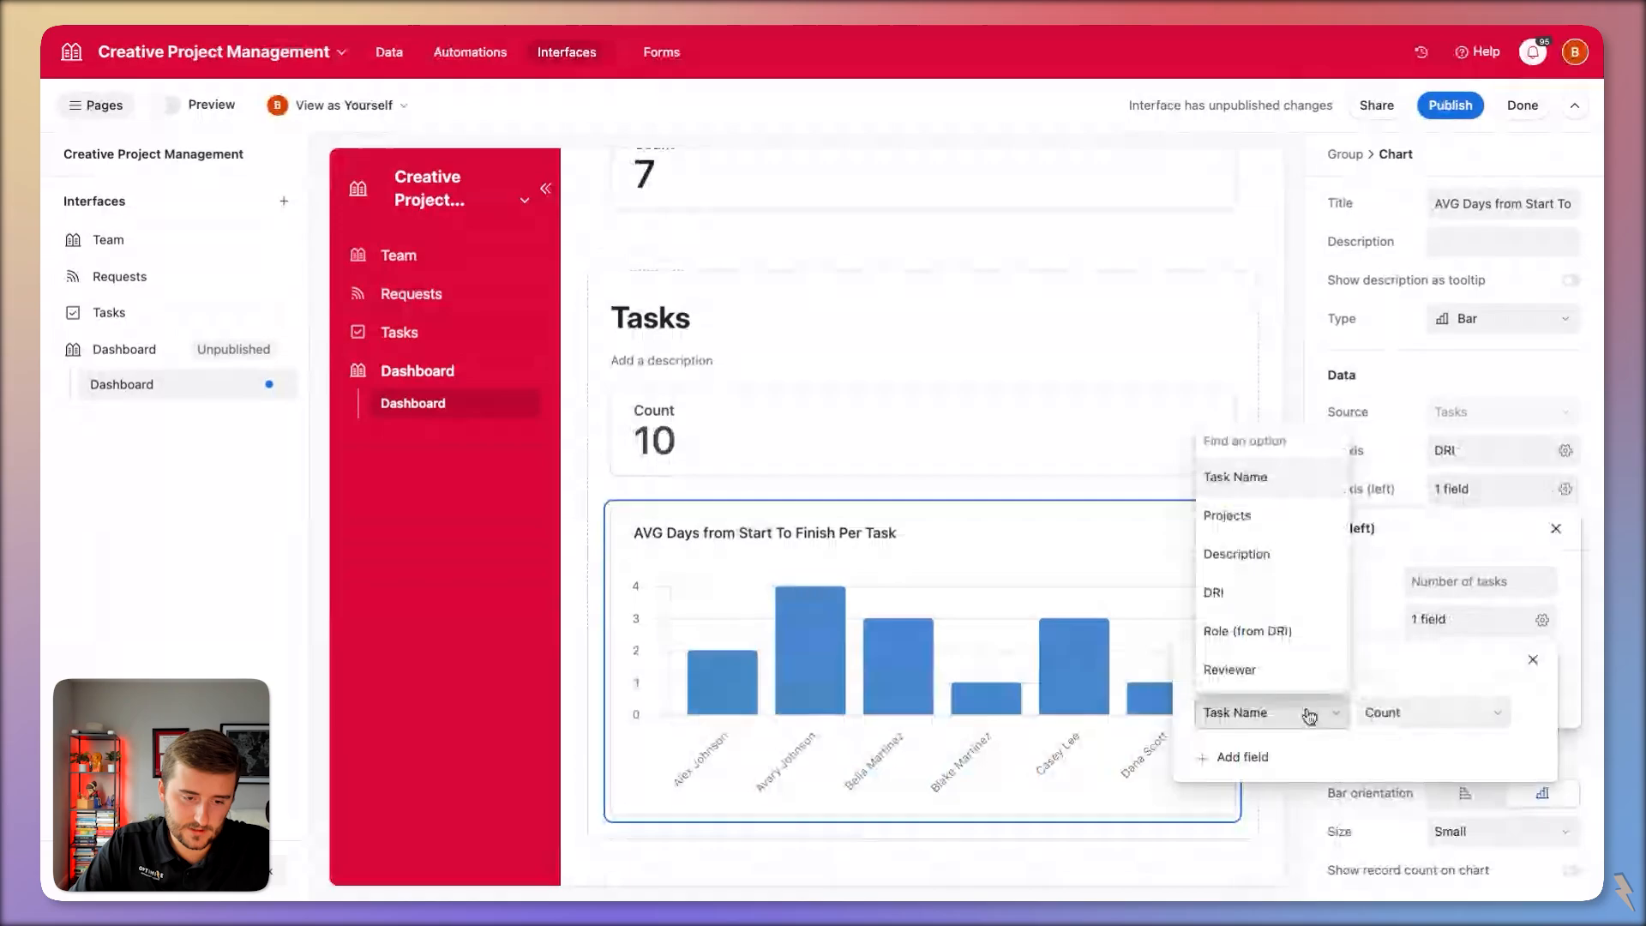
text(Days from Start To Finish)
click(1272, 674)
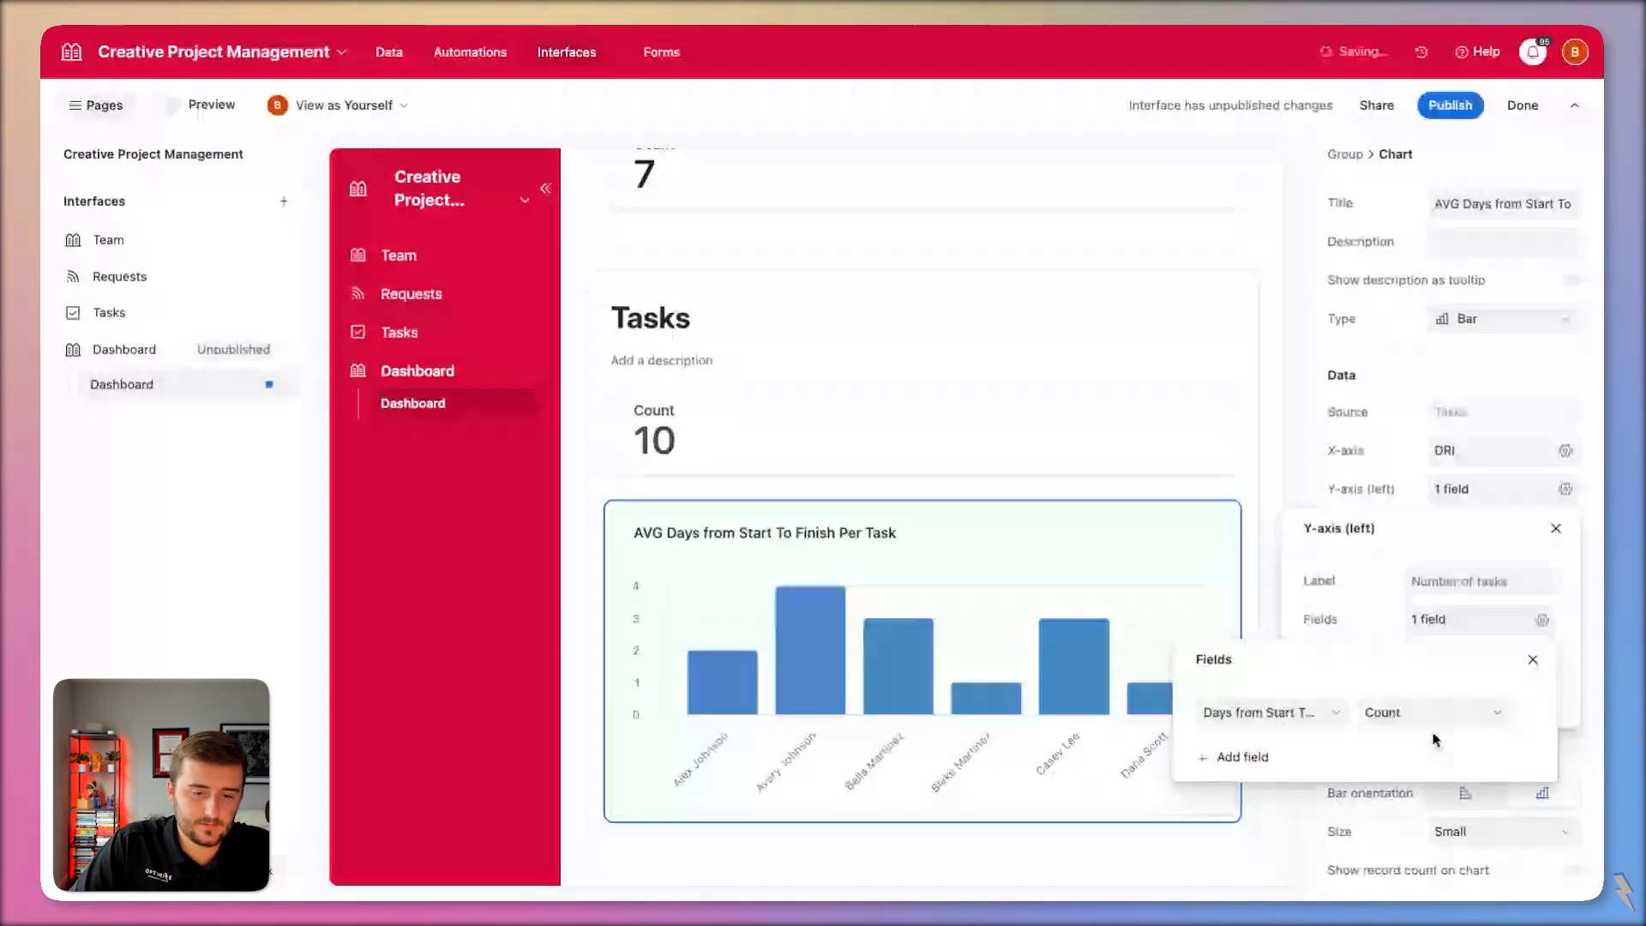
click(1429, 717)
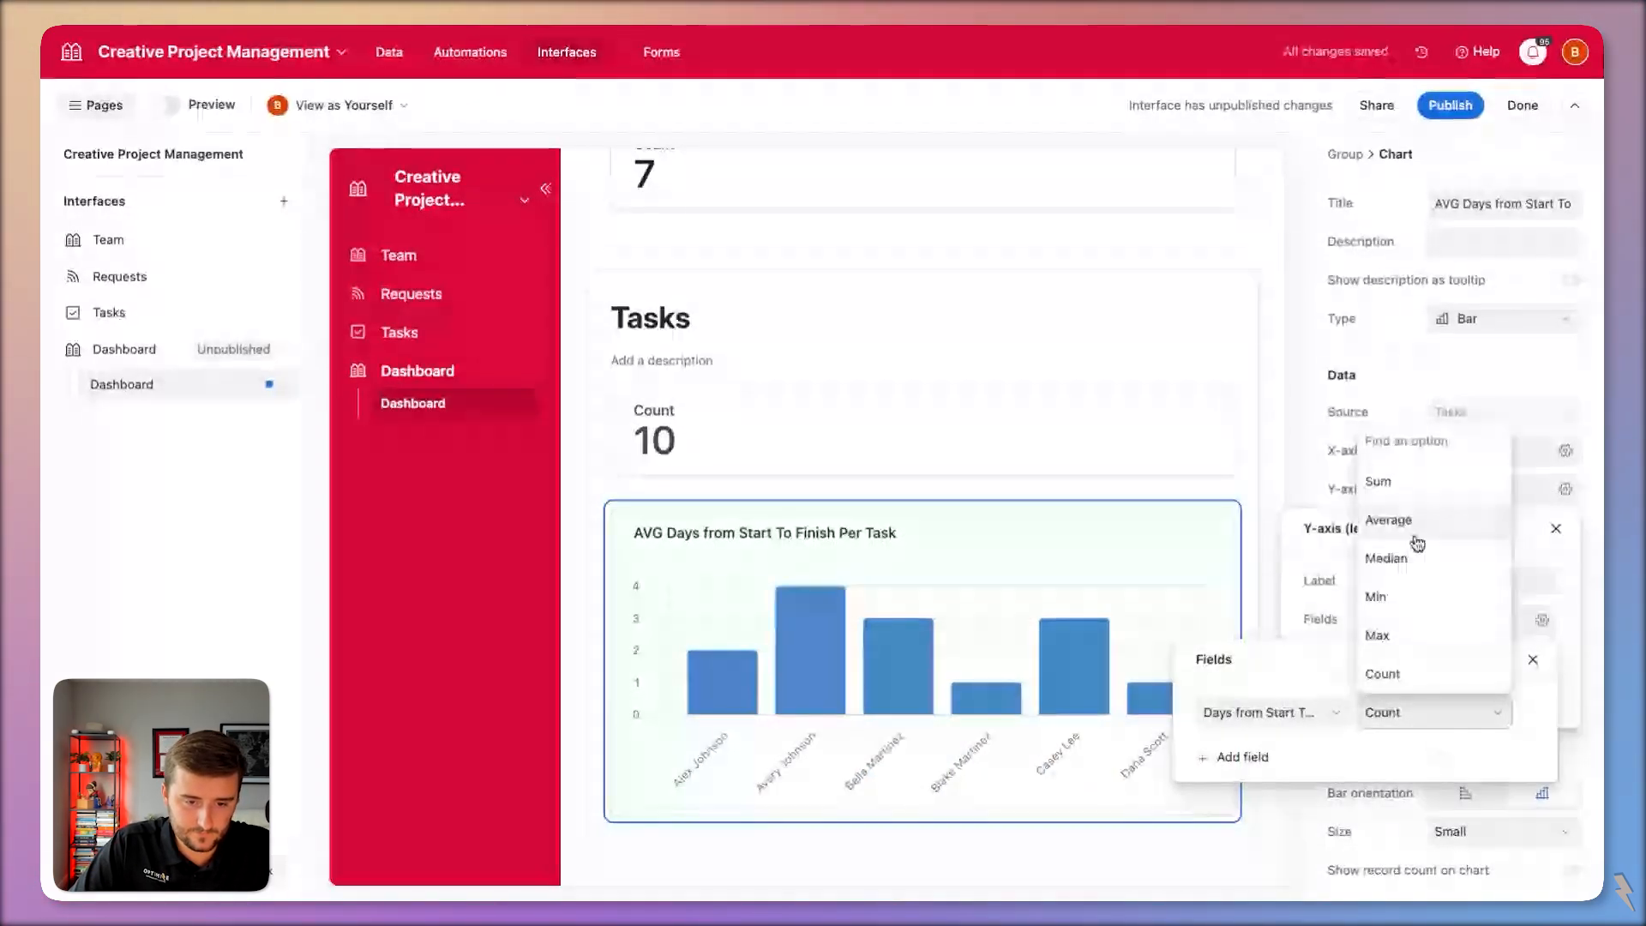
click(1388, 520)
click(1395, 598)
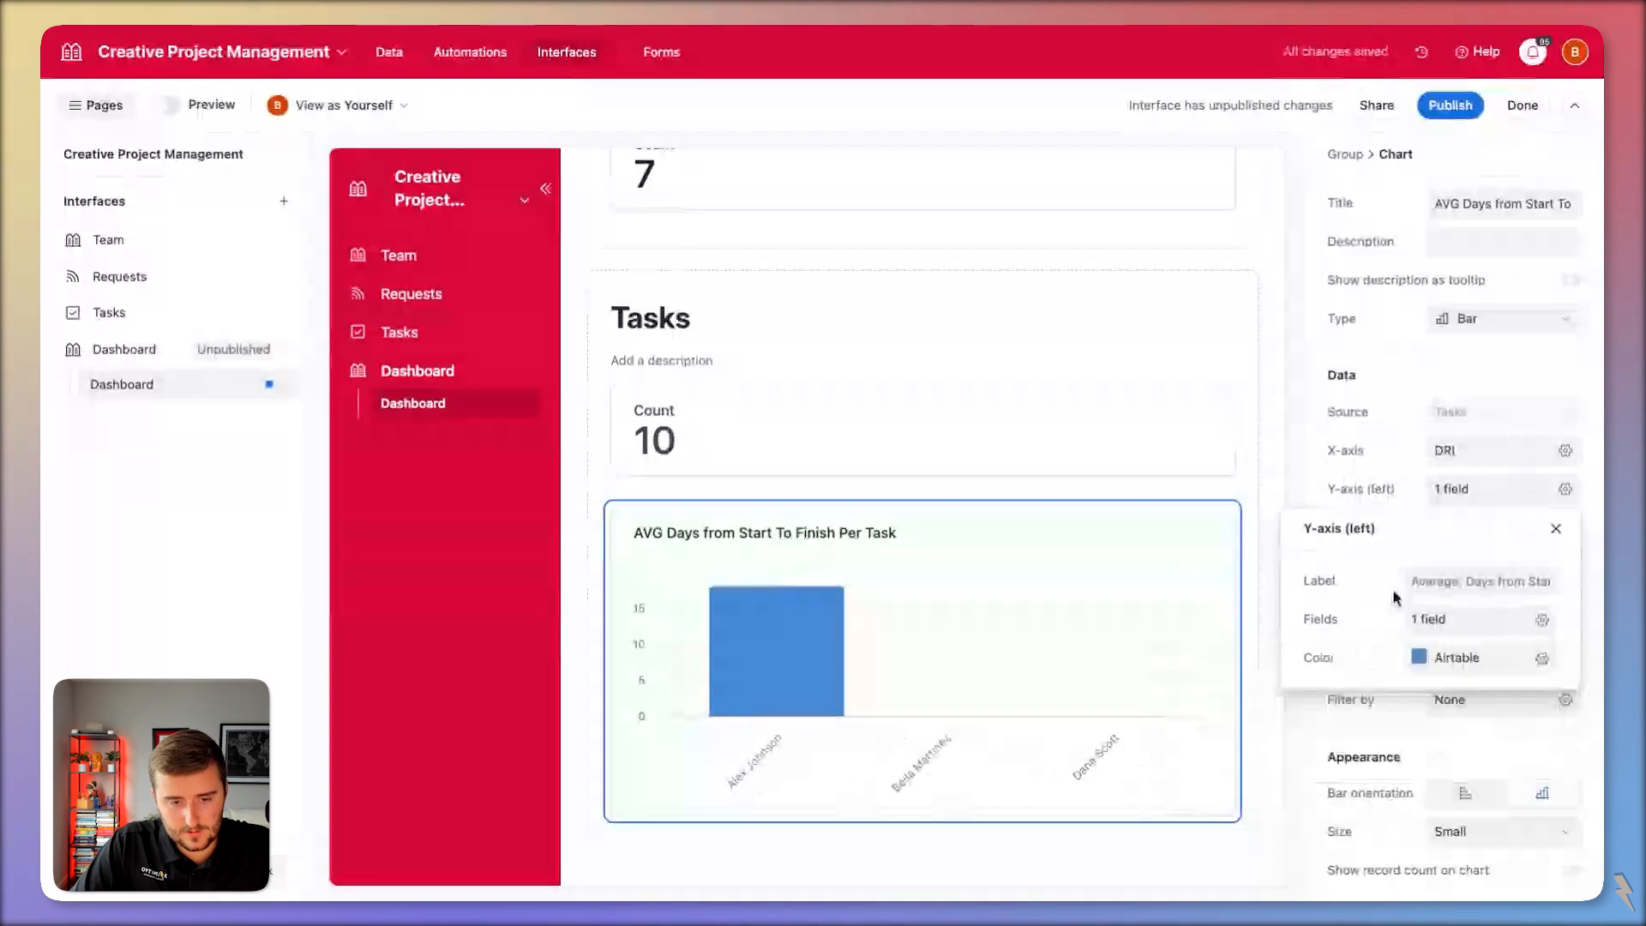
Sort the chart's X-axis by Y axis value in ascending order and include empty records.
click(1406, 487)
click(1458, 450)
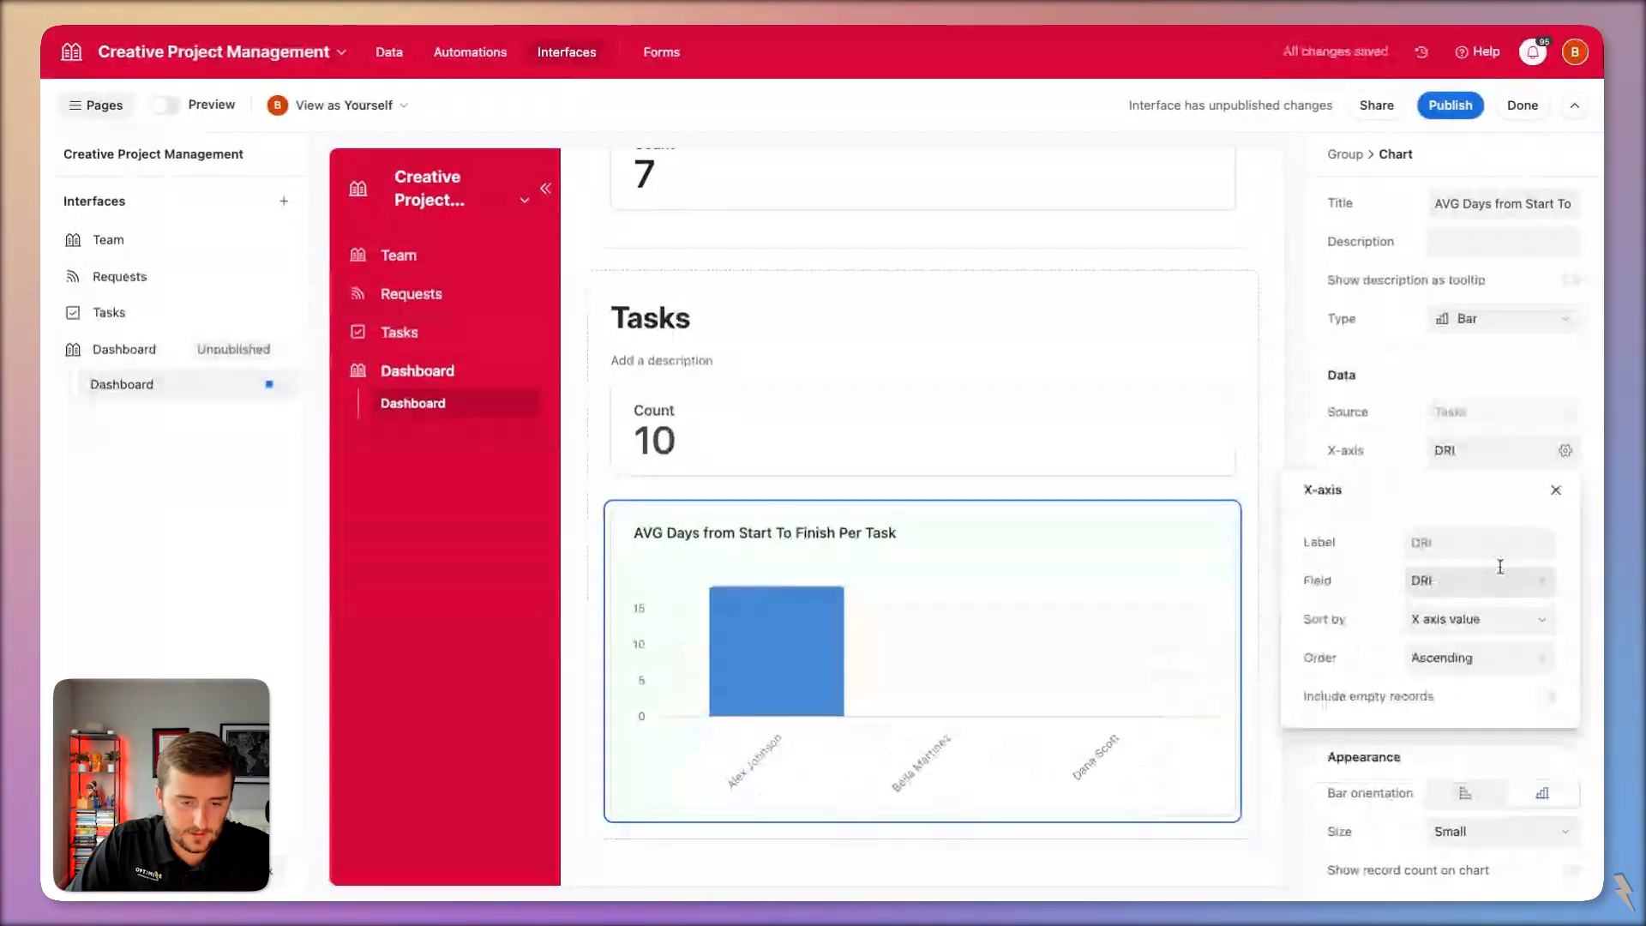
click(1498, 619)
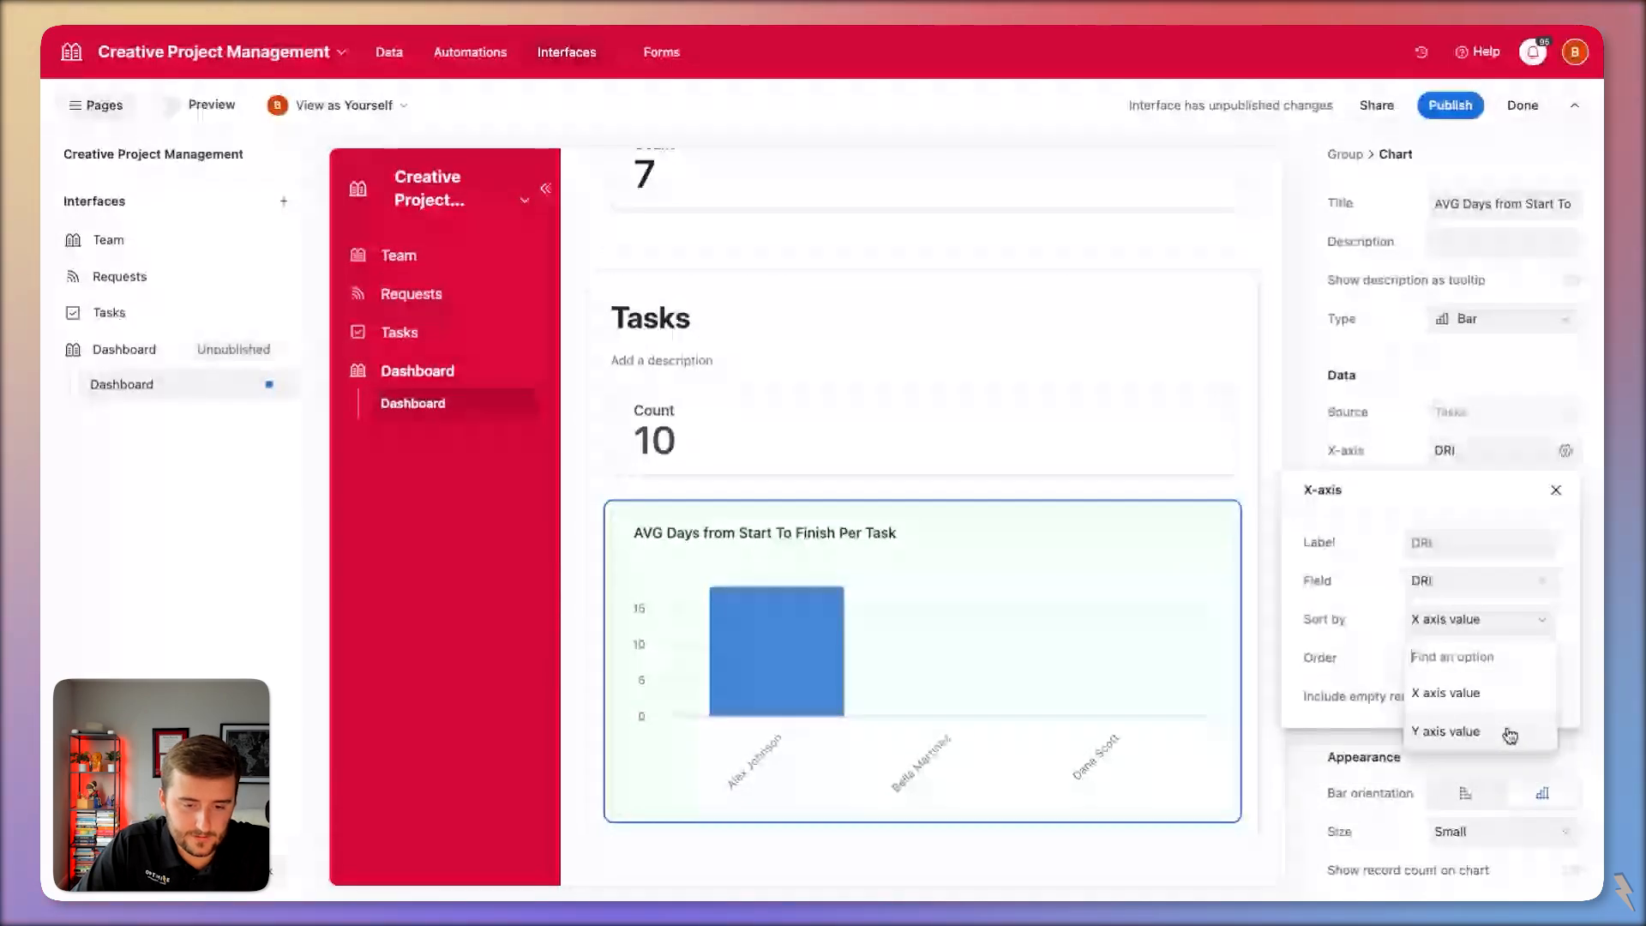
click(1410, 731)
click(1471, 660)
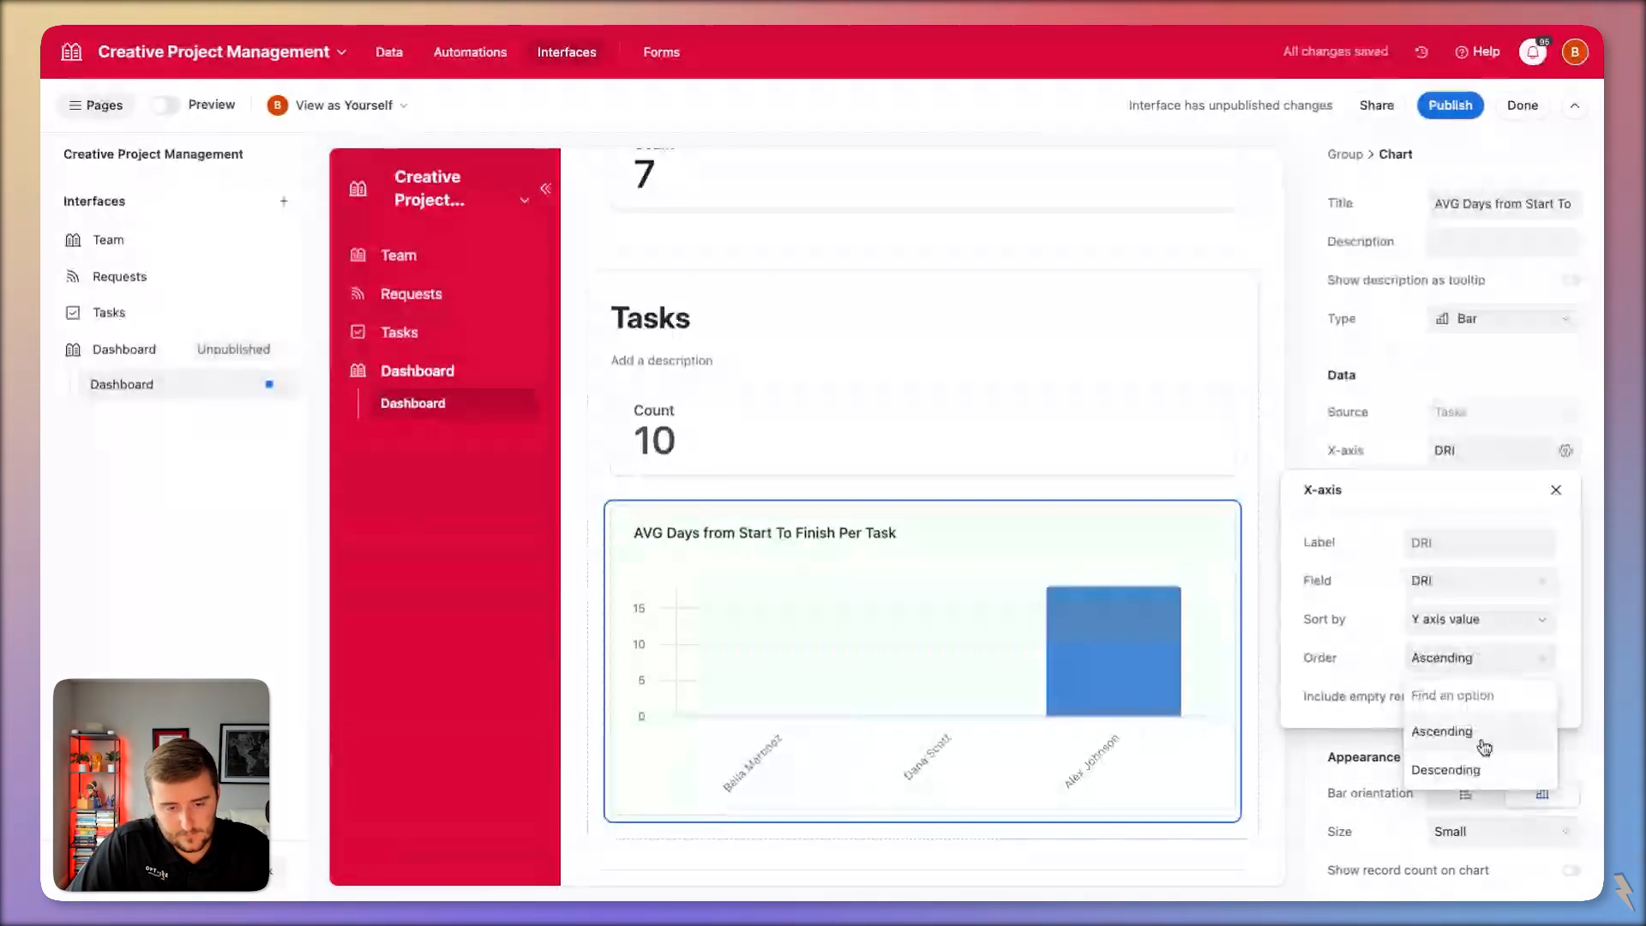
click(1427, 731)
click(1411, 705)
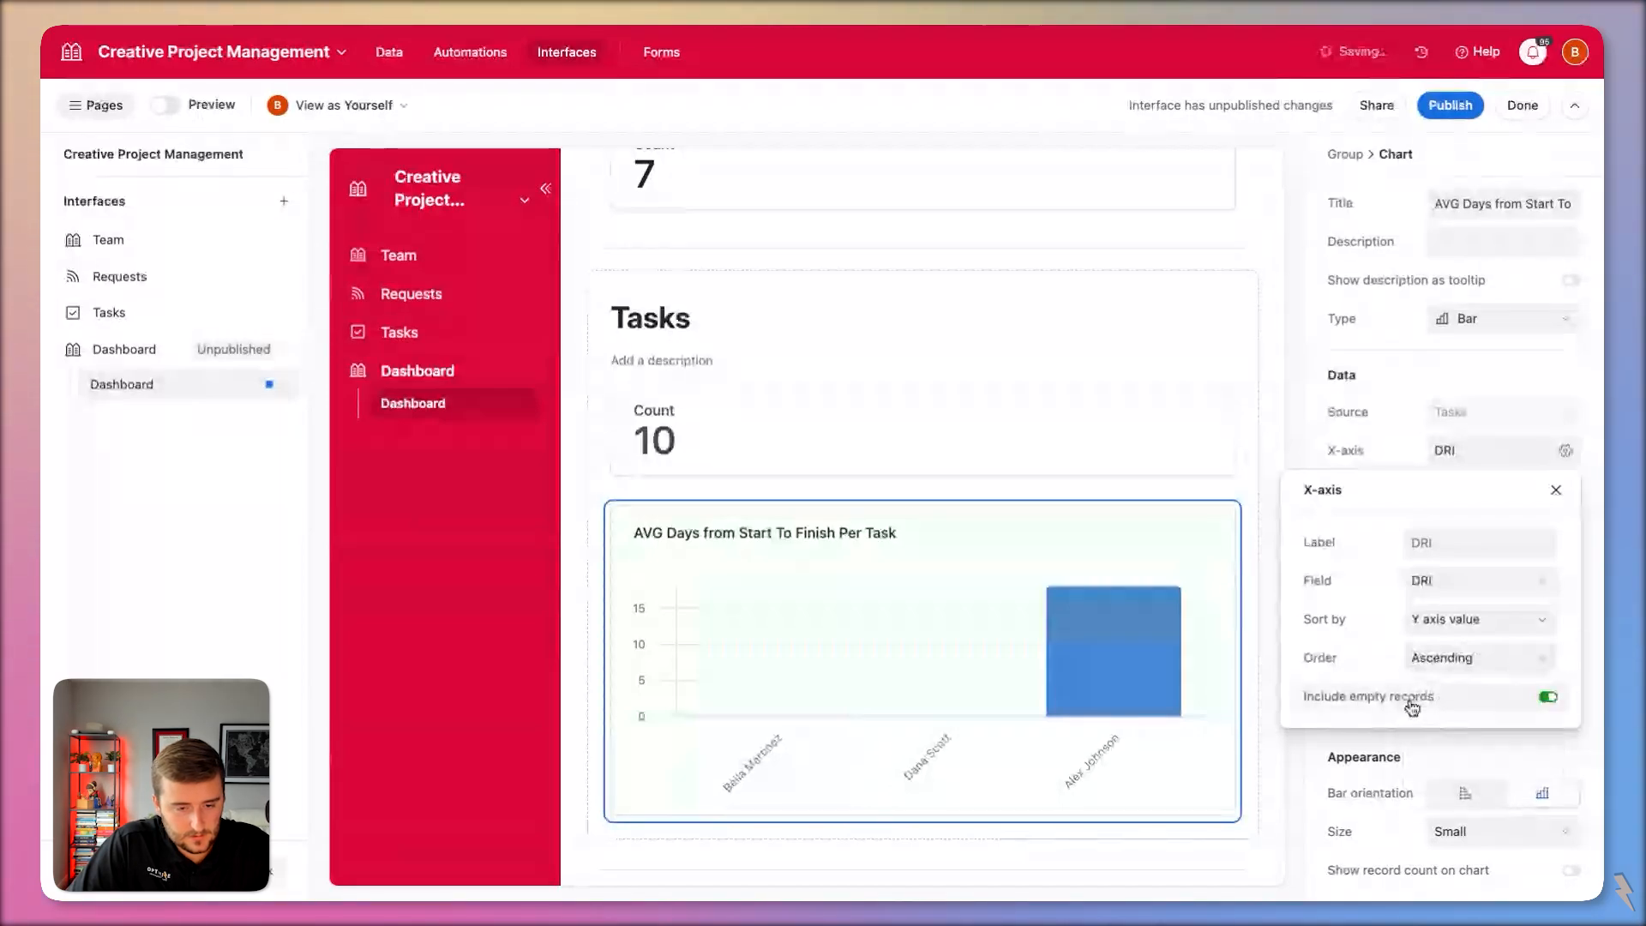
click(1388, 382)
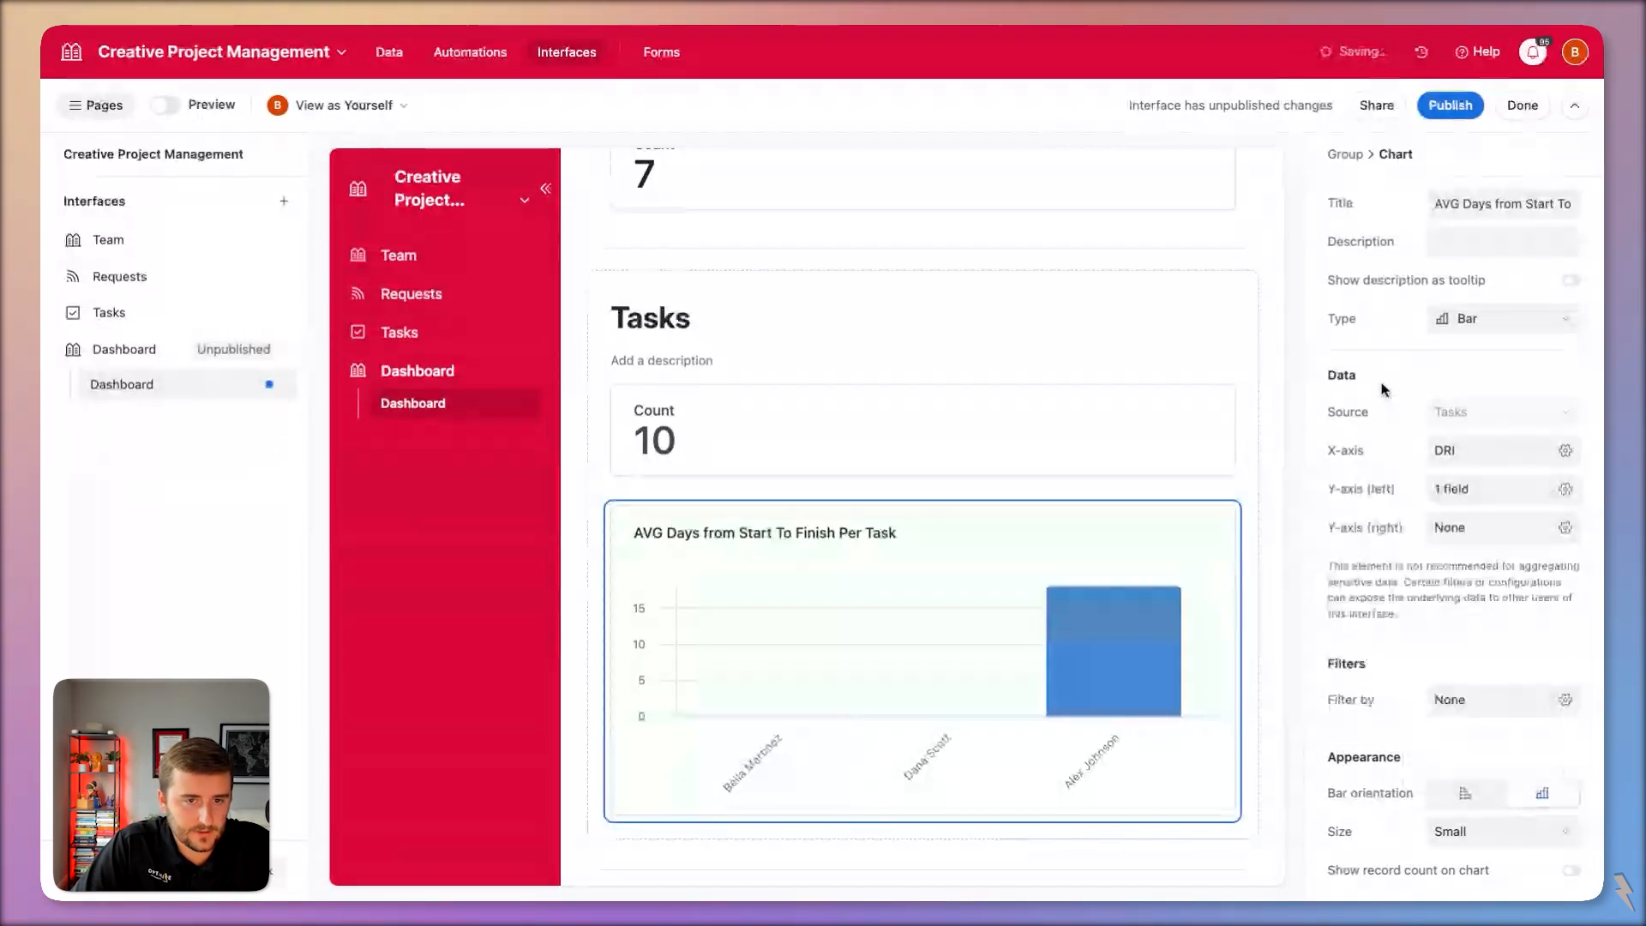
Publish the Dashboard interface along with the pending Requests and Tasks changes, declining to share it with users.
click(1440, 110)
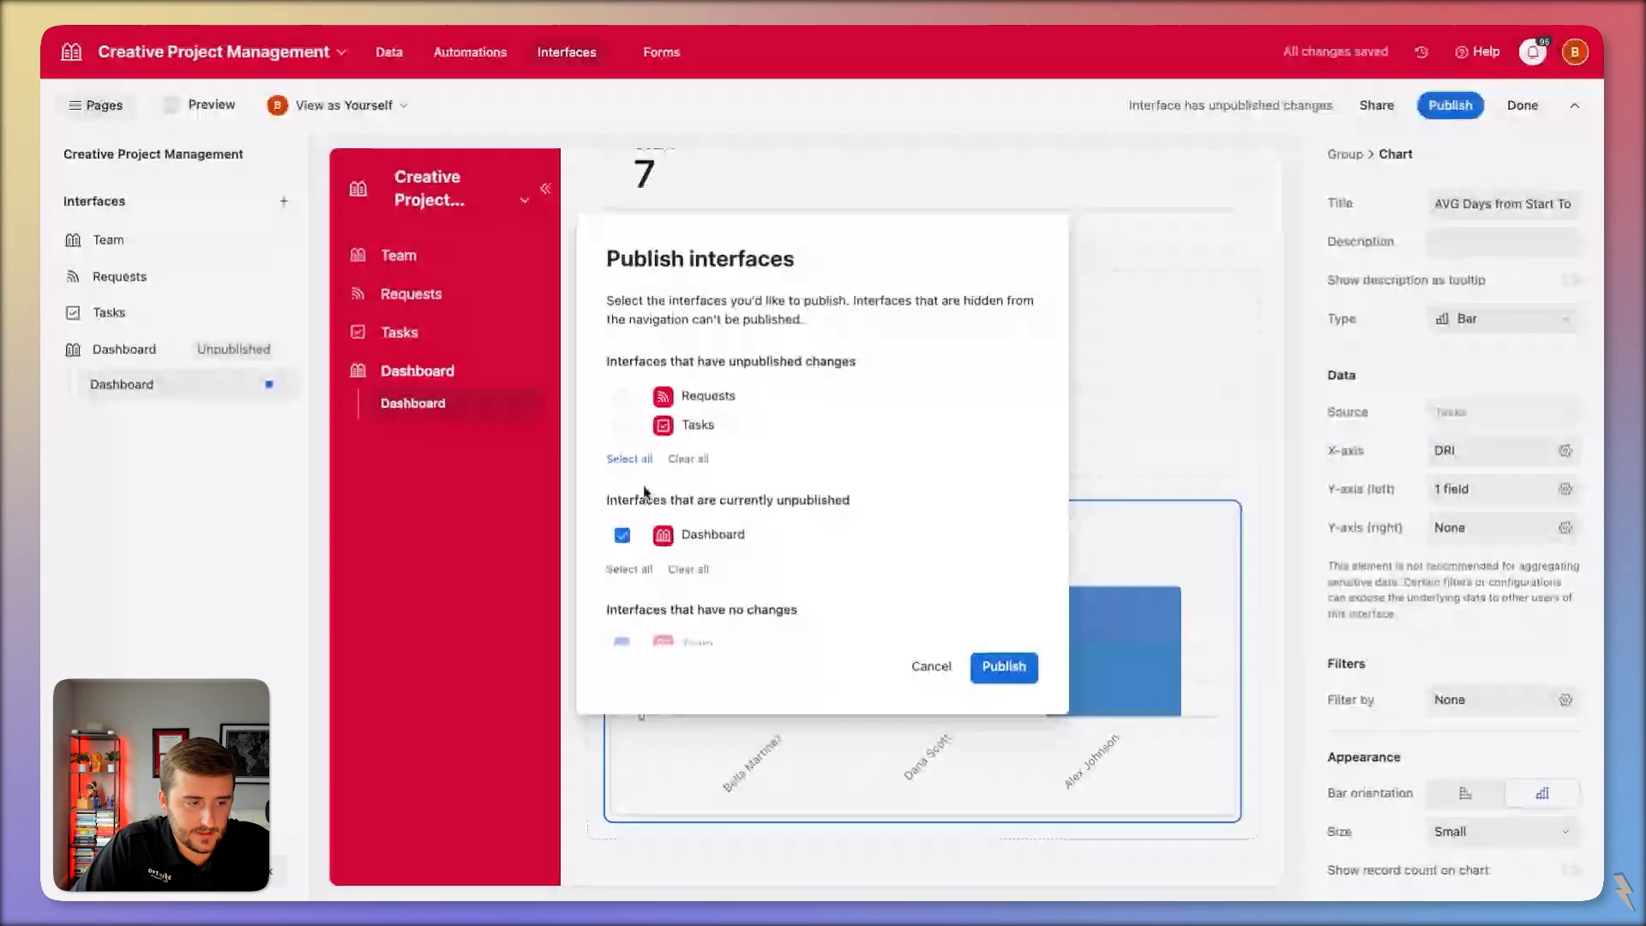
click(629, 458)
click(994, 671)
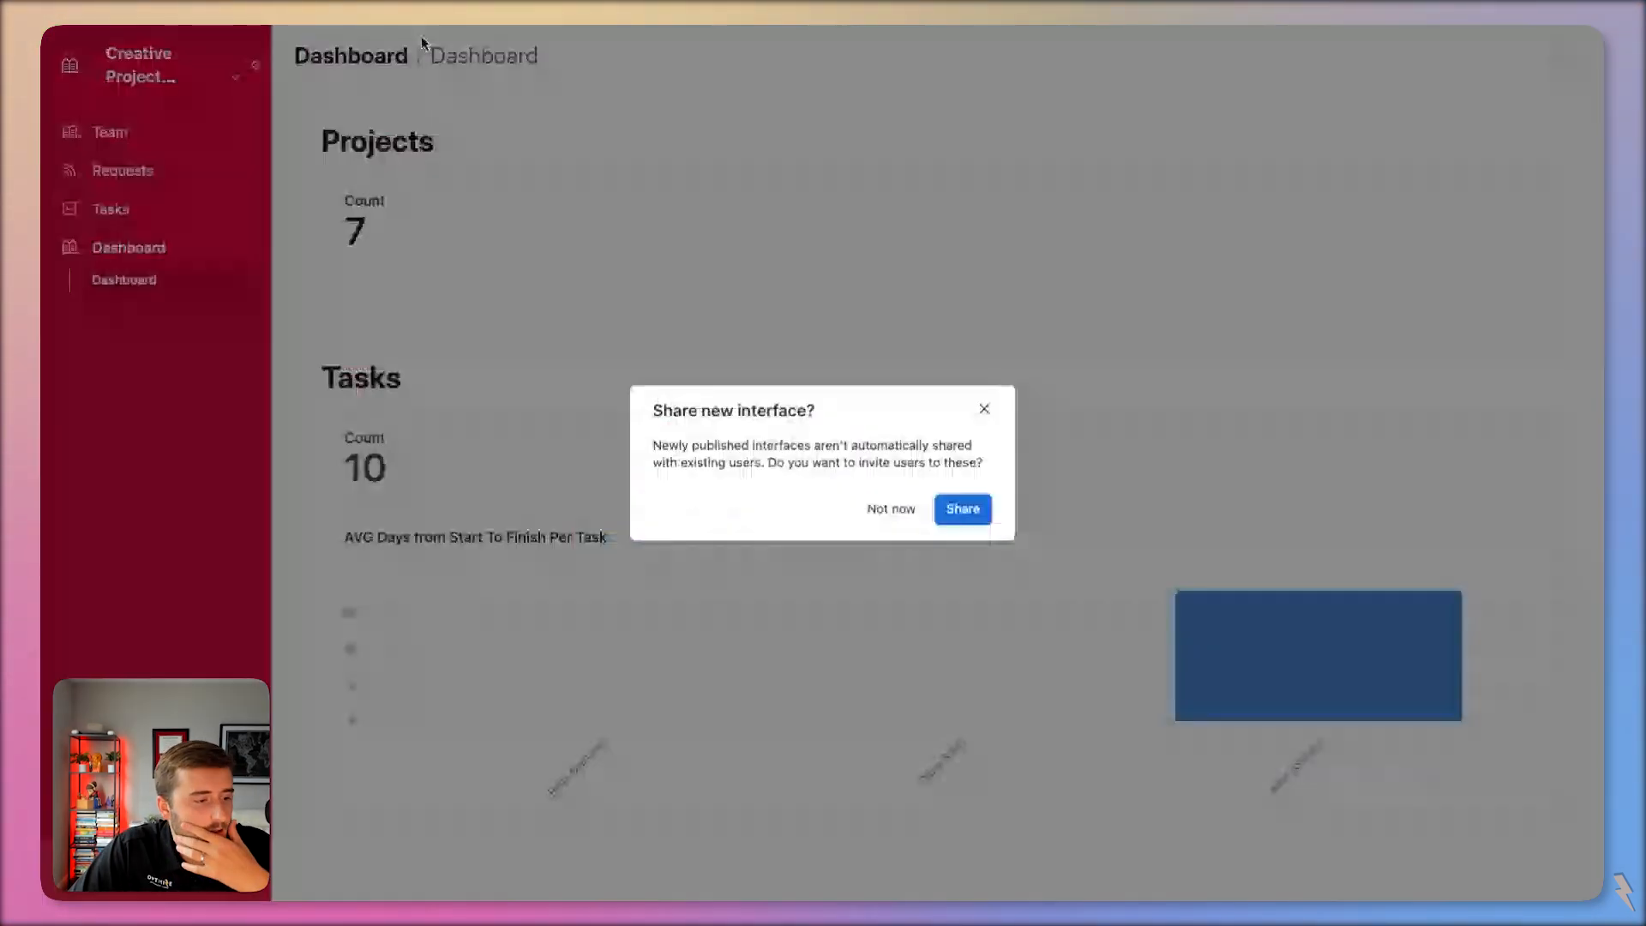
click(889, 506)
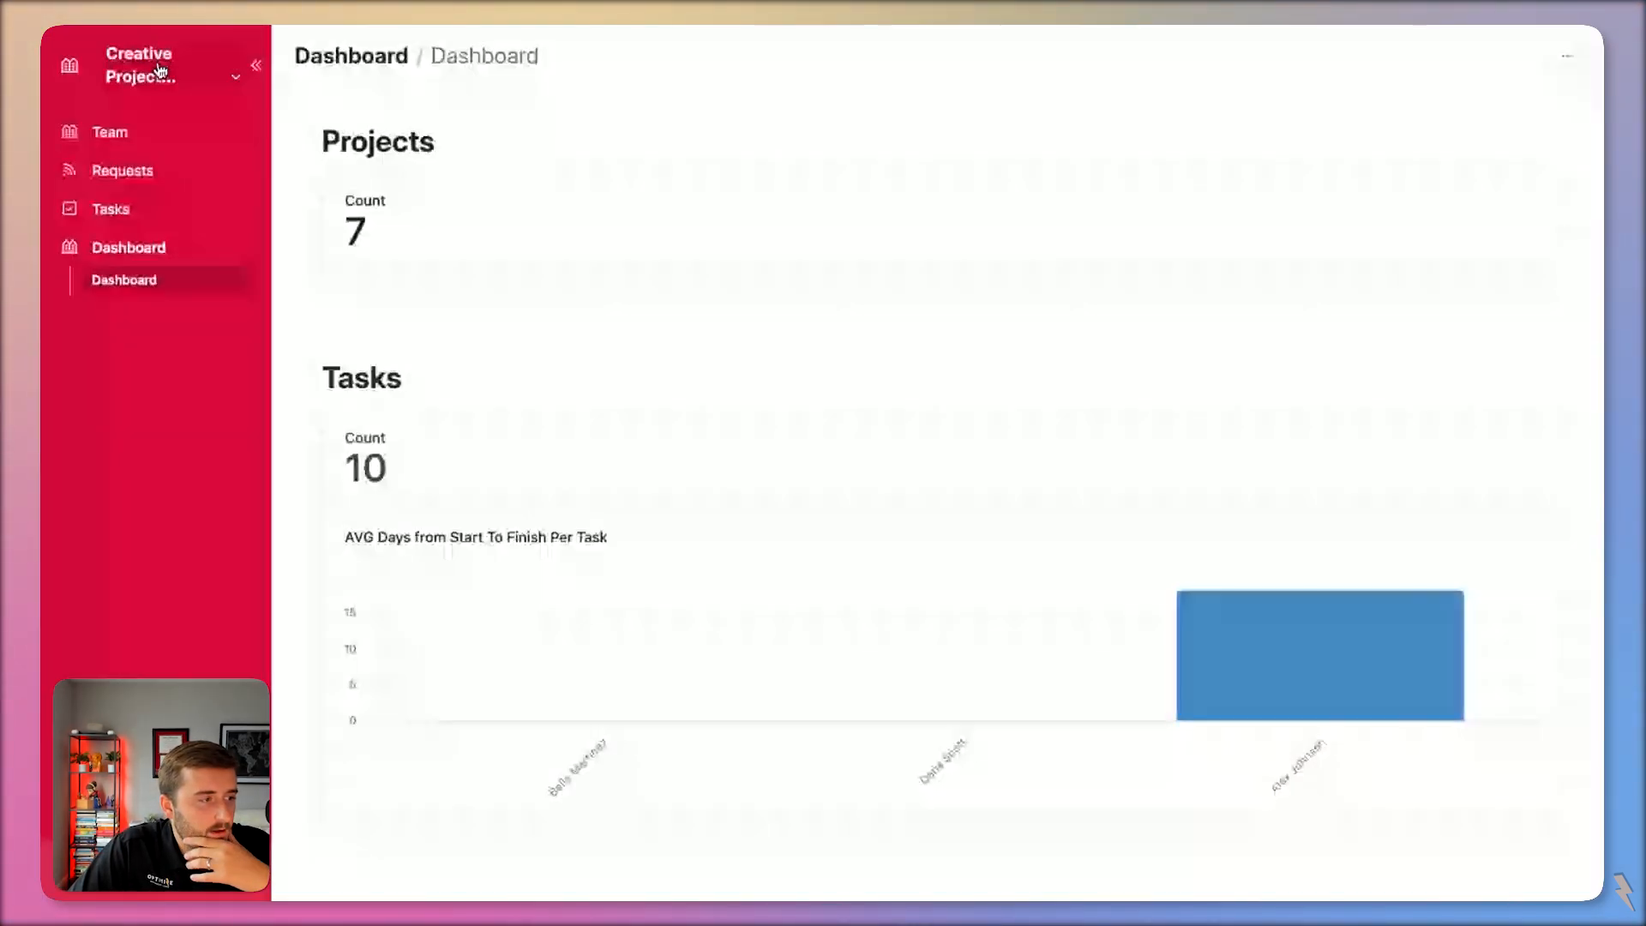
Leave the published interface and go to the date fields in the Tasks table's data.
click(235, 77)
click(204, 158)
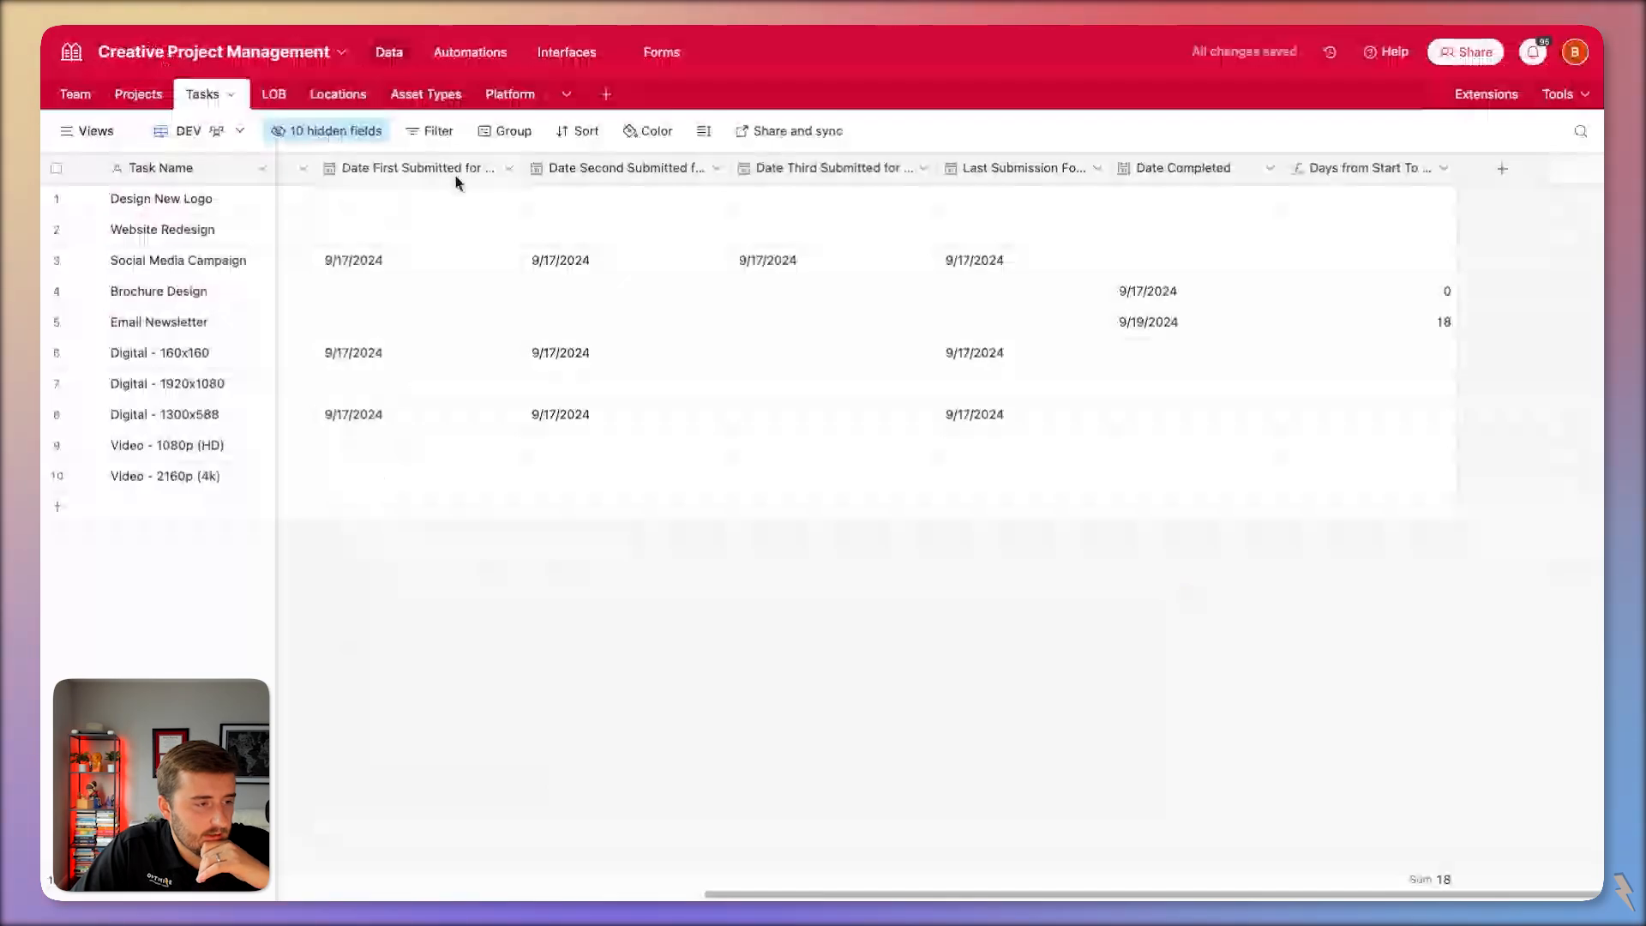
scroll(482, 356, left, 4)
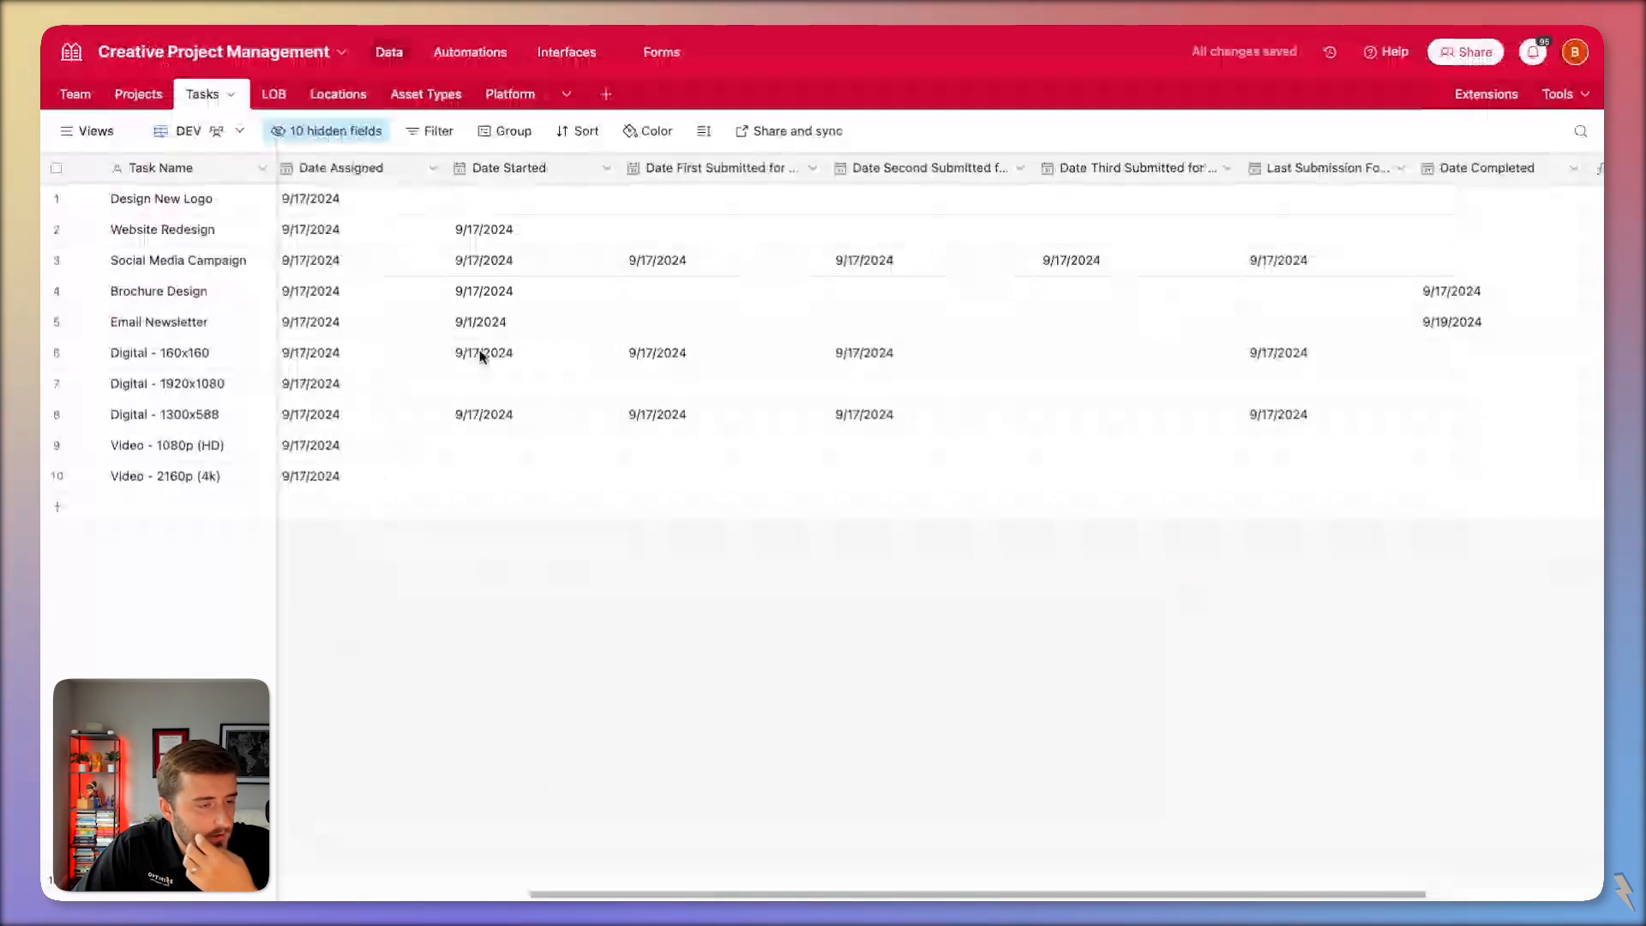
scroll(482, 356, left, 1)
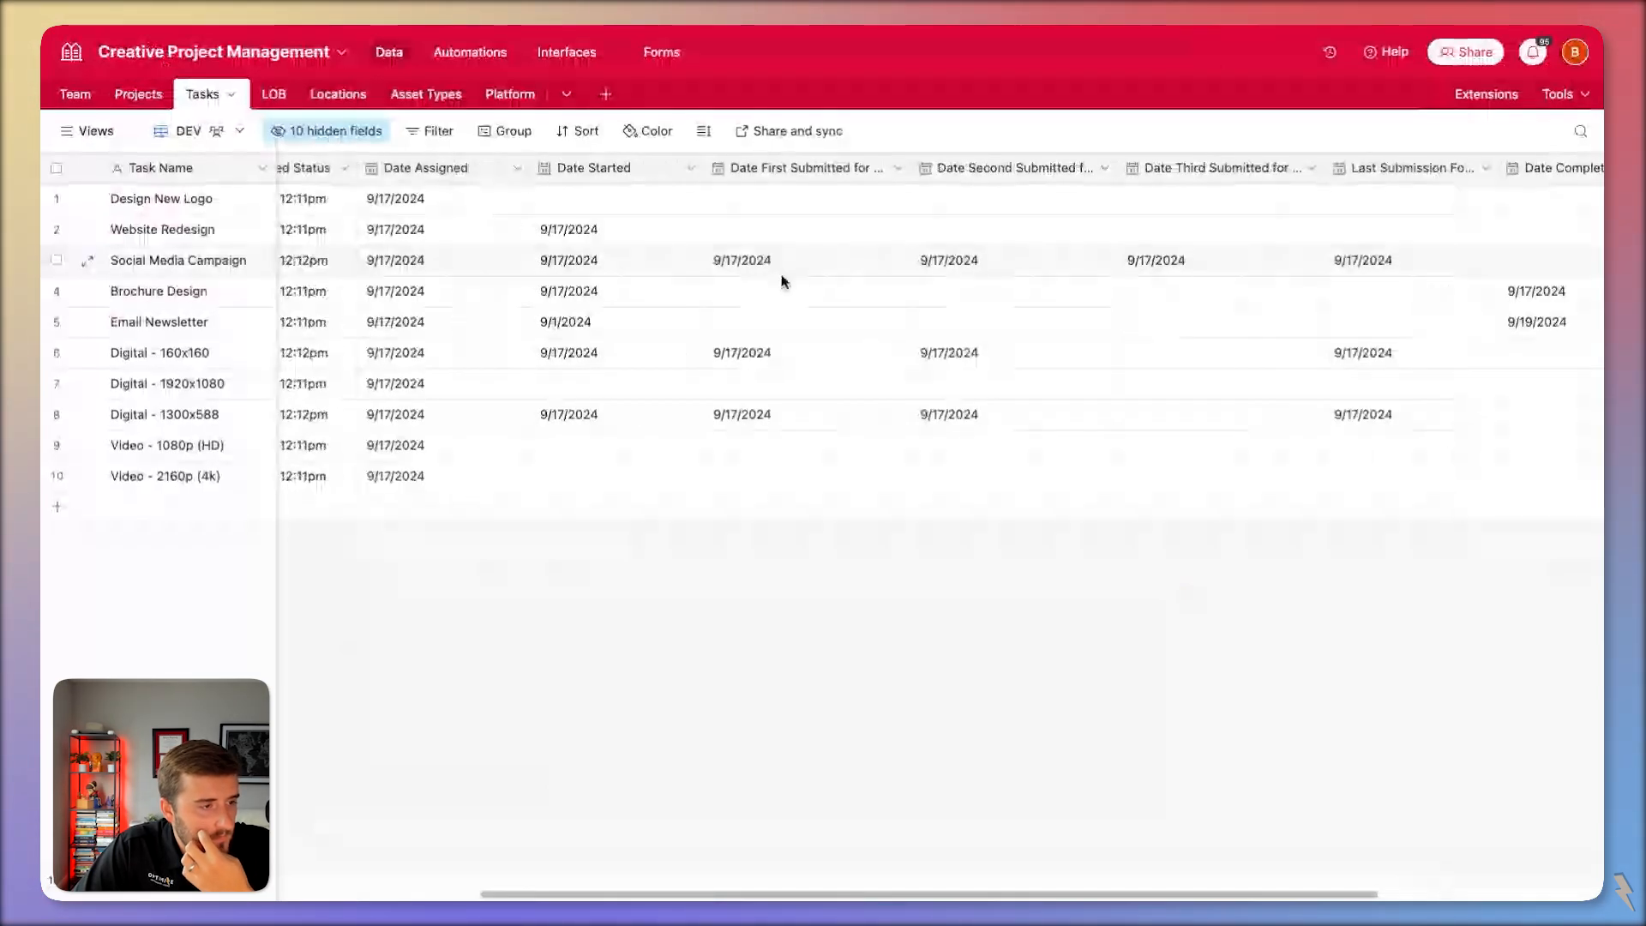
Set the Date Started of the Design New Logo task to 7/1/2024.
double_click(621, 206)
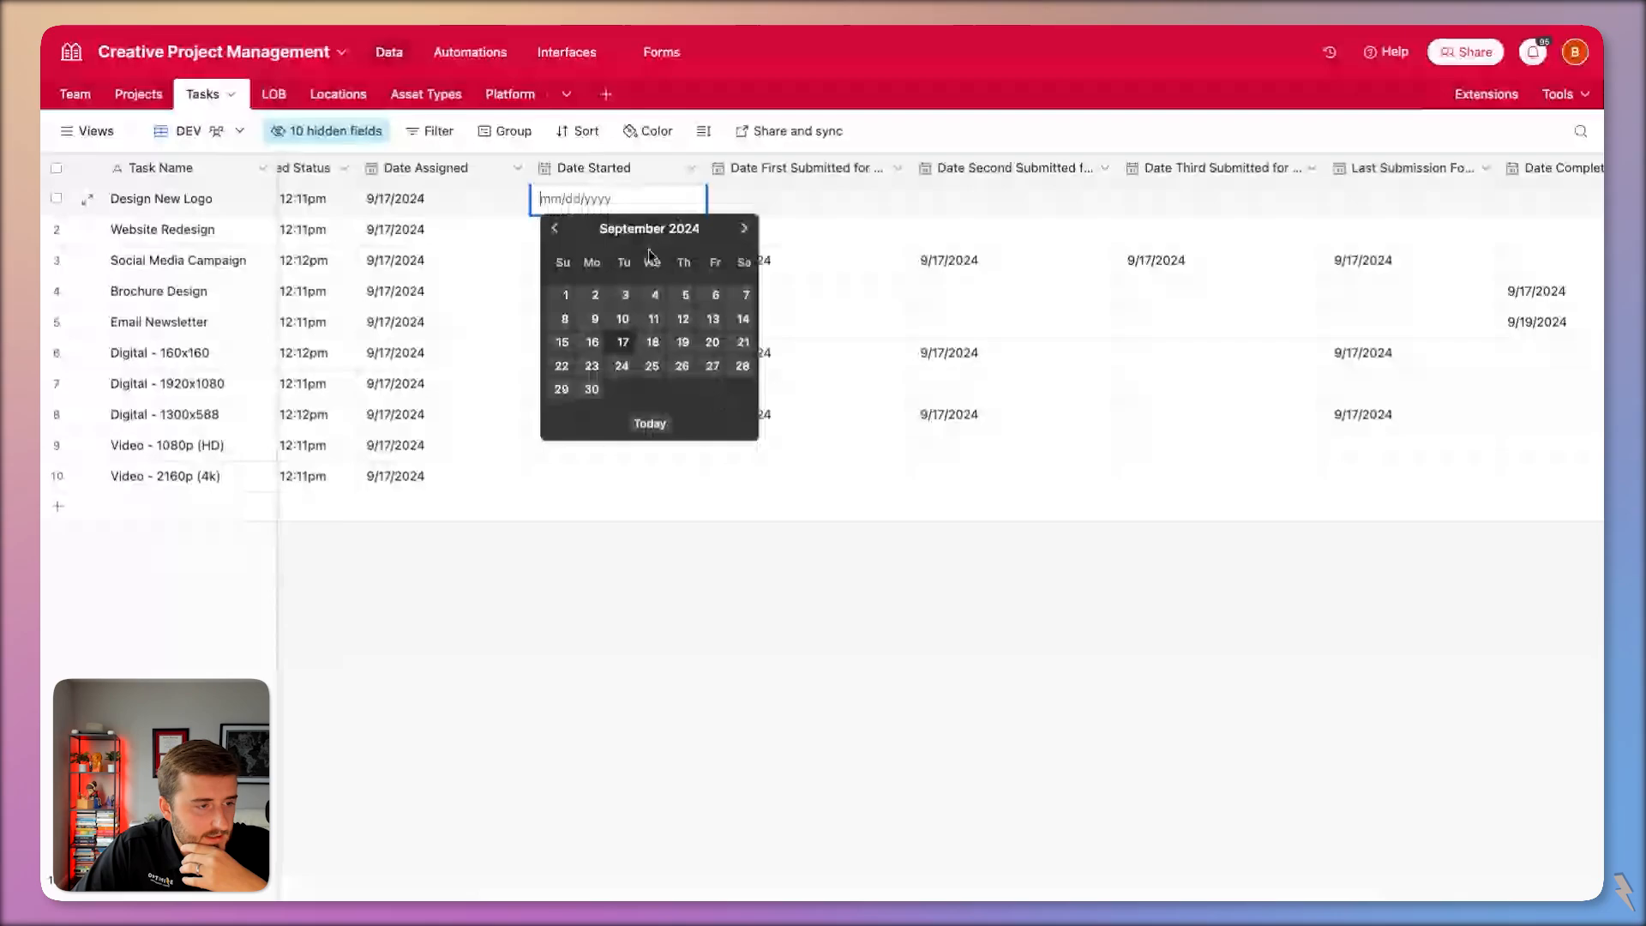
click(558, 228)
click(558, 228)
click(596, 296)
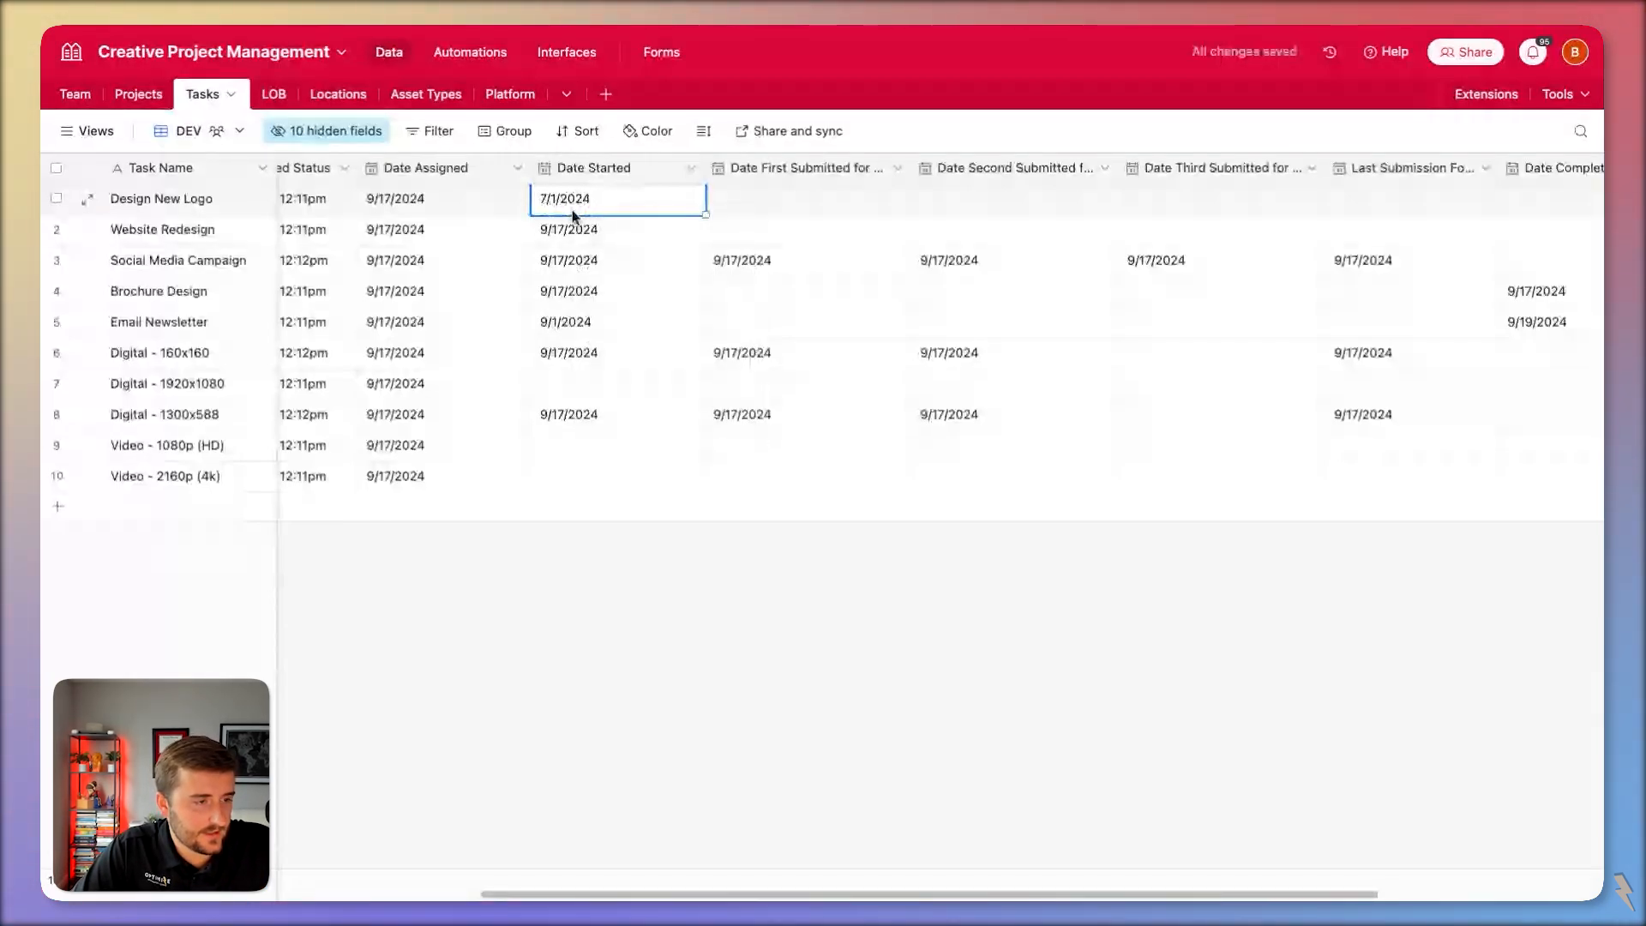
Change the Date Started of the Design New Logo task to 9/3/2024.
click(582, 204)
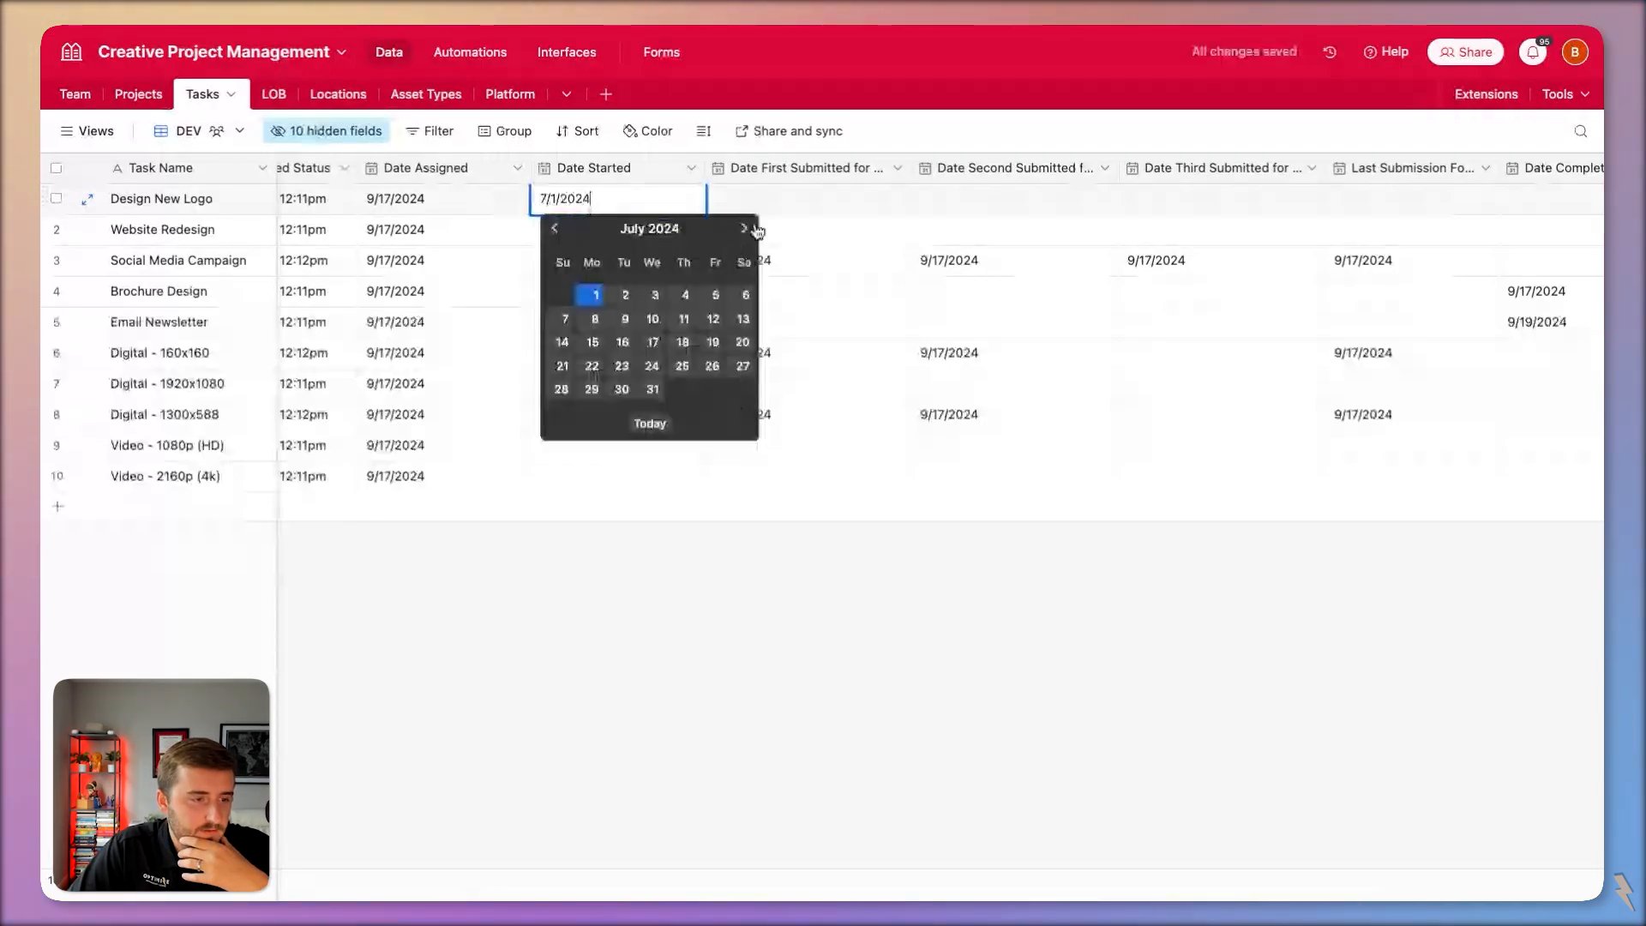
click(743, 228)
click(744, 228)
click(623, 294)
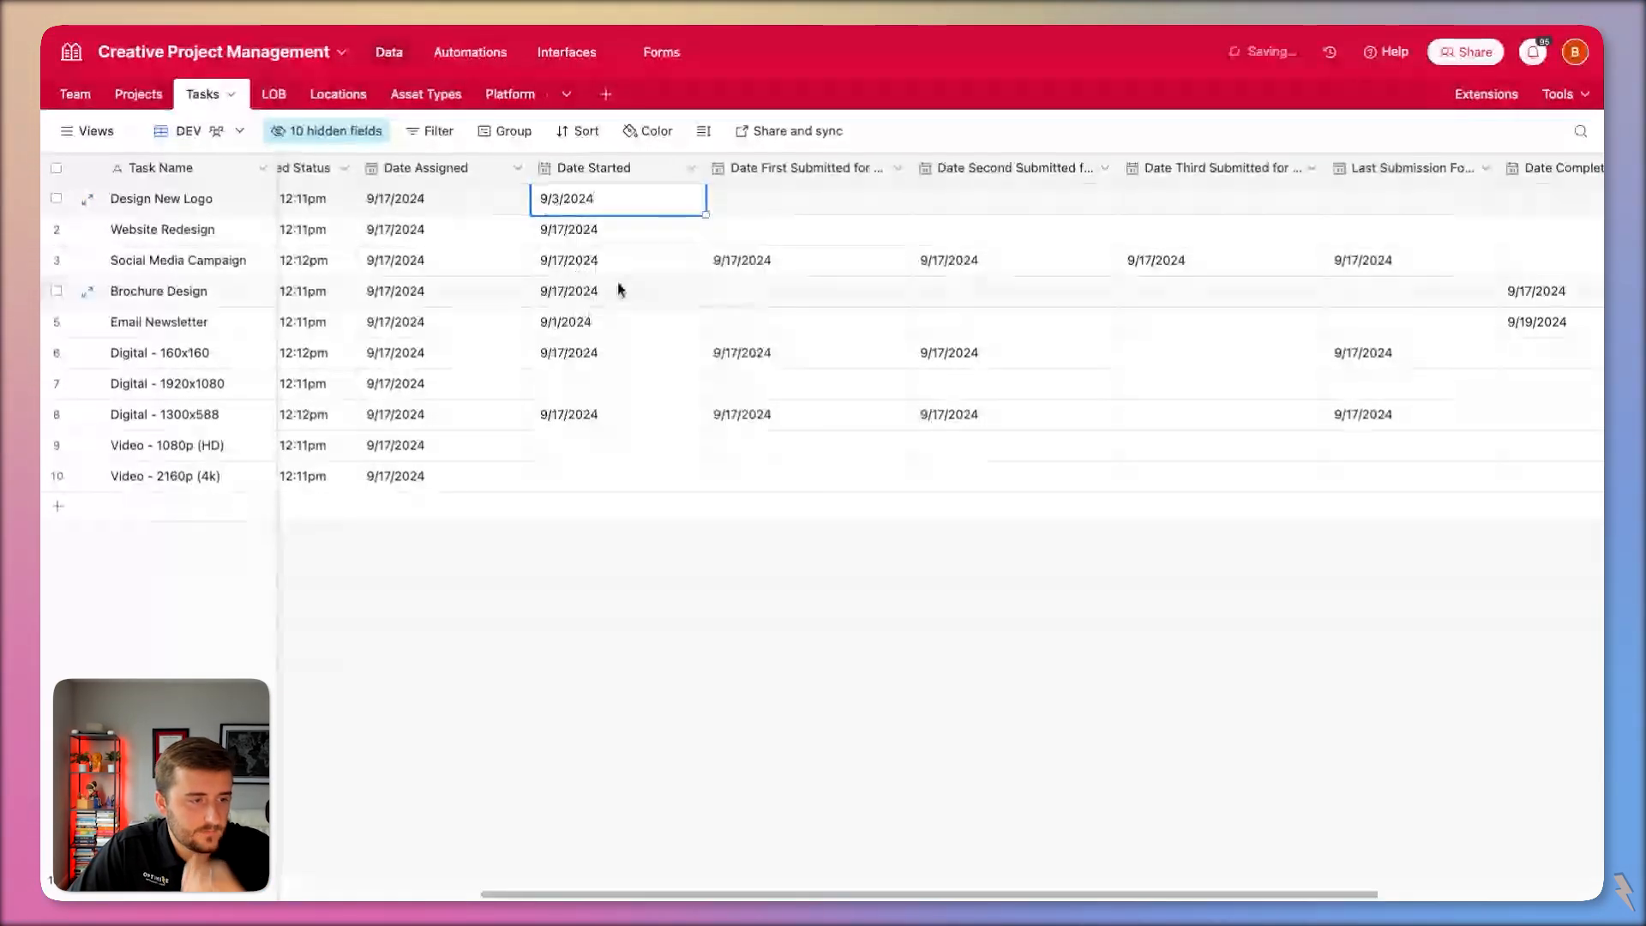
Set the Date Started of the Website Redesign task to 9/4/2024.
double_click(617, 229)
click(743, 259)
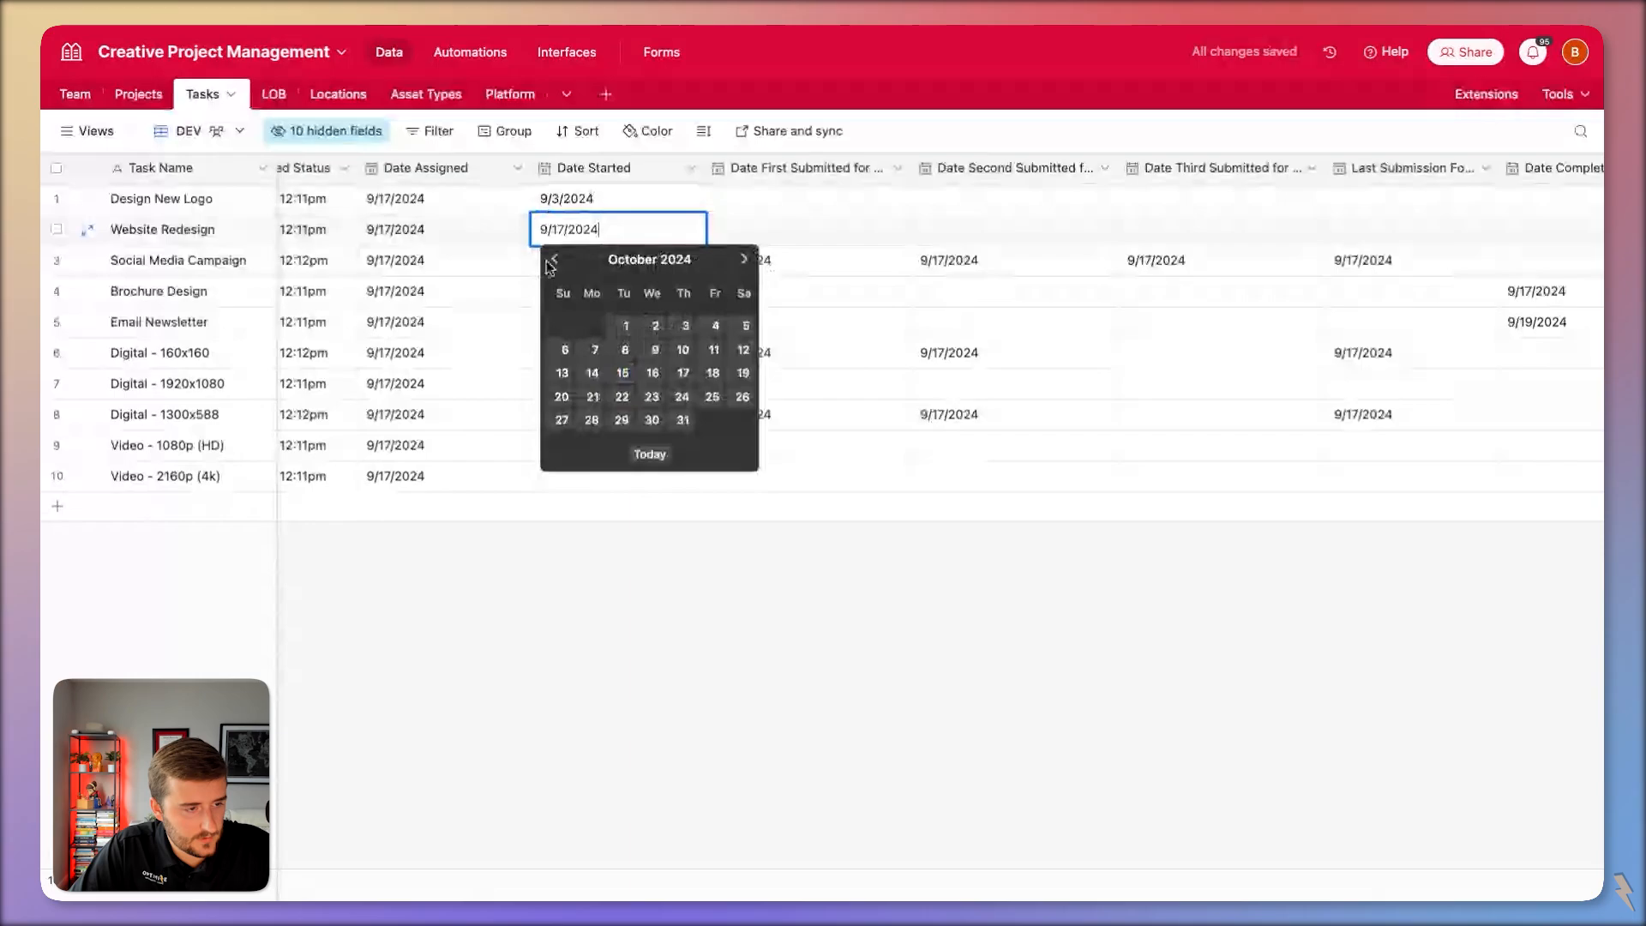
click(555, 259)
click(654, 325)
Extend the daily Date Started sequence from the first two tasks down through Video - 2160p (4k), ending at 9/12/2024.
drag(600, 199, 578, 242)
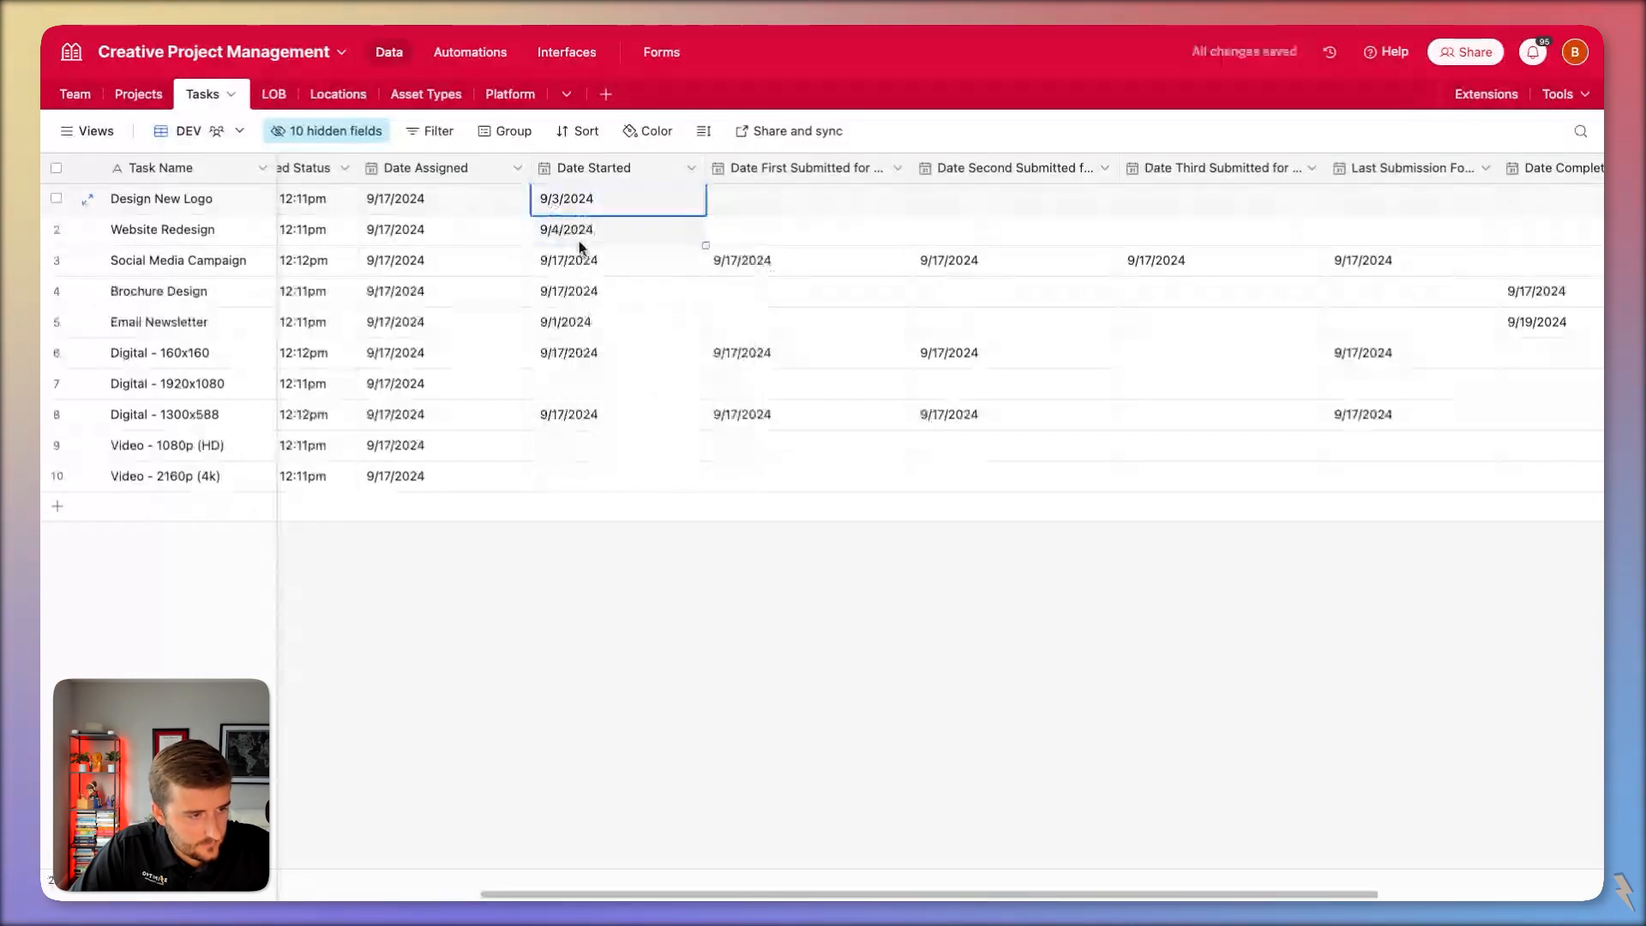
drag(707, 246, 708, 480)
click(726, 620)
click(677, 324)
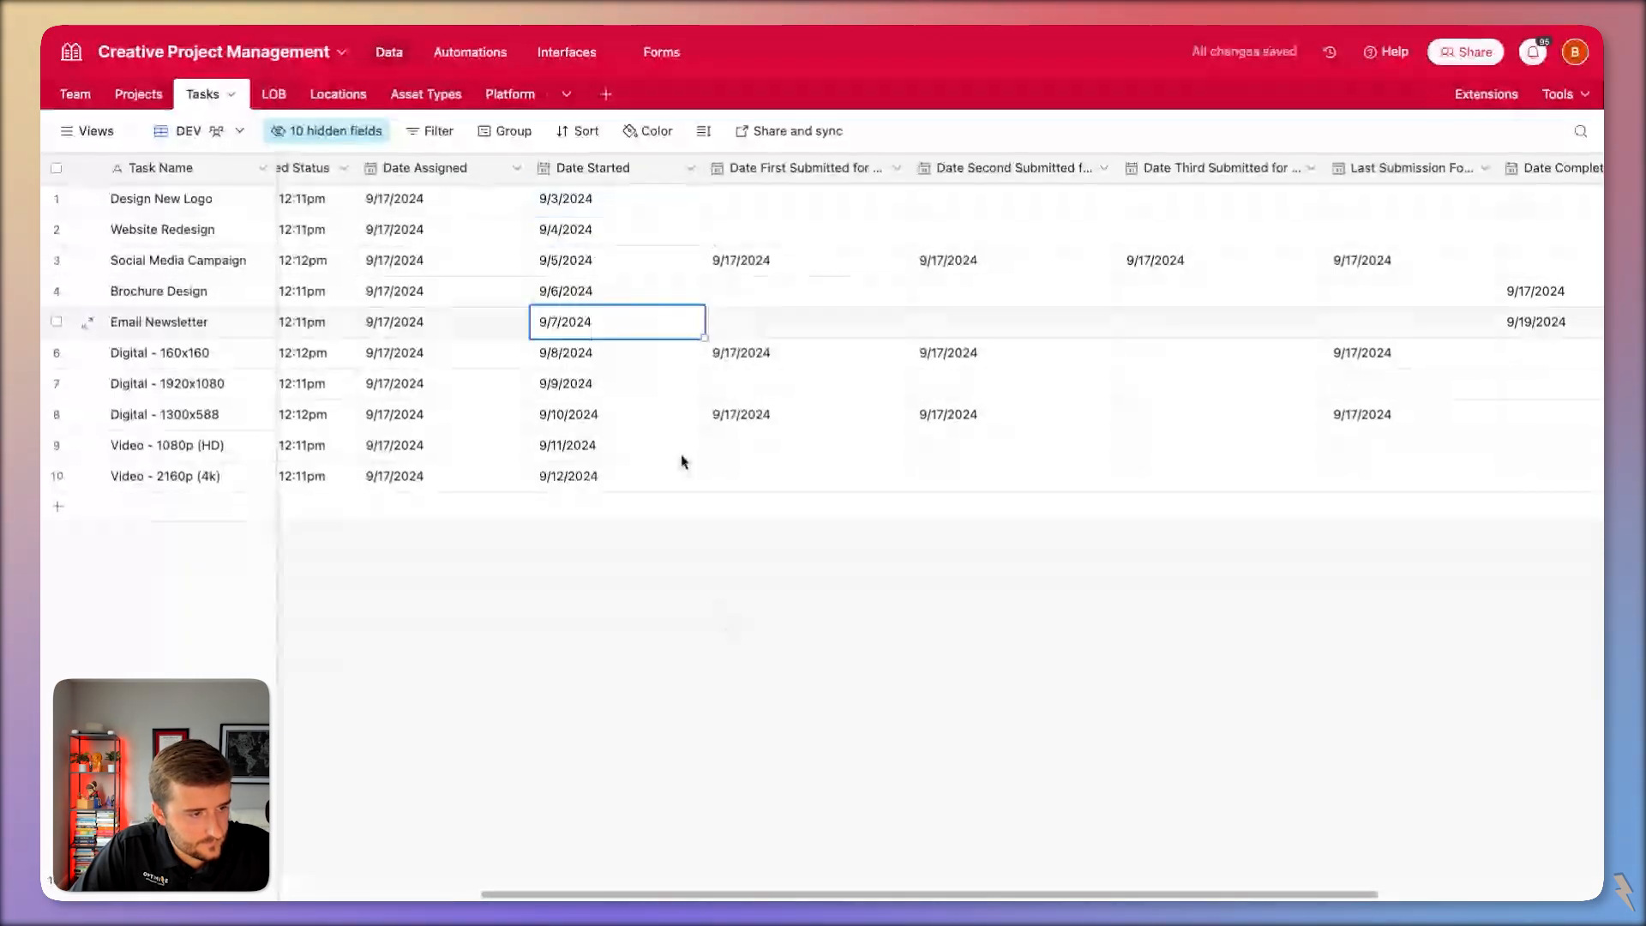
Set the Date Completed of the Design New Logo, Website Redesign and Social Media Campaign tasks to 9/17/2024.
scroll(1311, 405, right, 1)
click(1315, 411)
scroll(1318, 417, right, 1)
click(1282, 204)
scroll(1363, 206, right, 1)
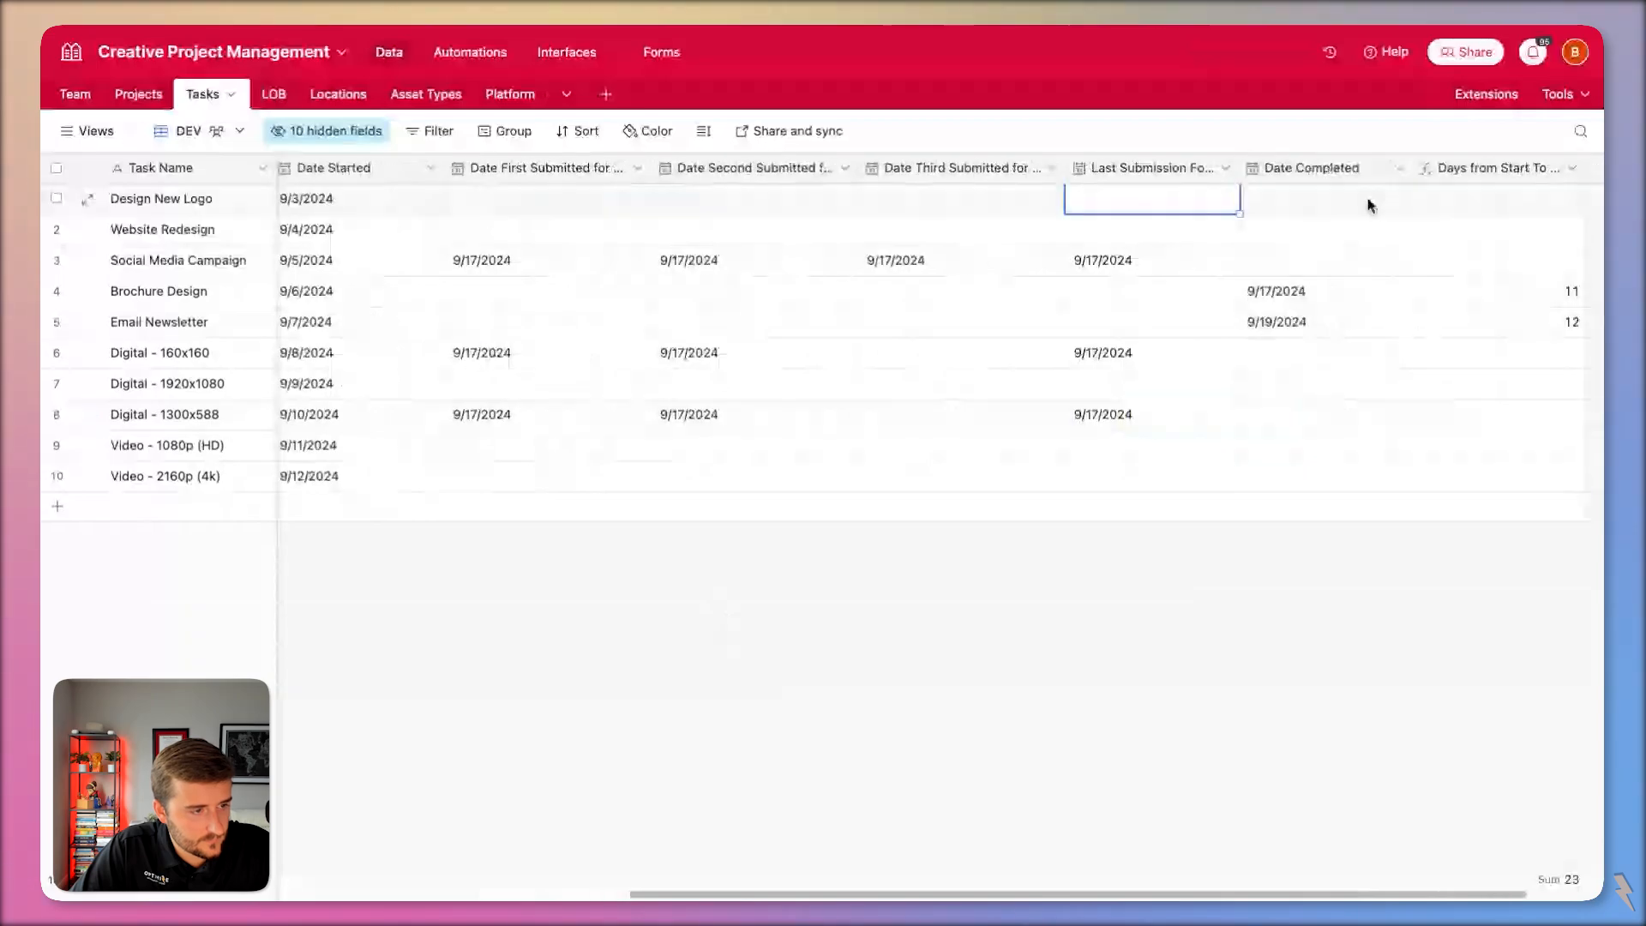
drag(1366, 206, 1354, 260)
text(9/17/2024 9/17/2024 9/17/2024)
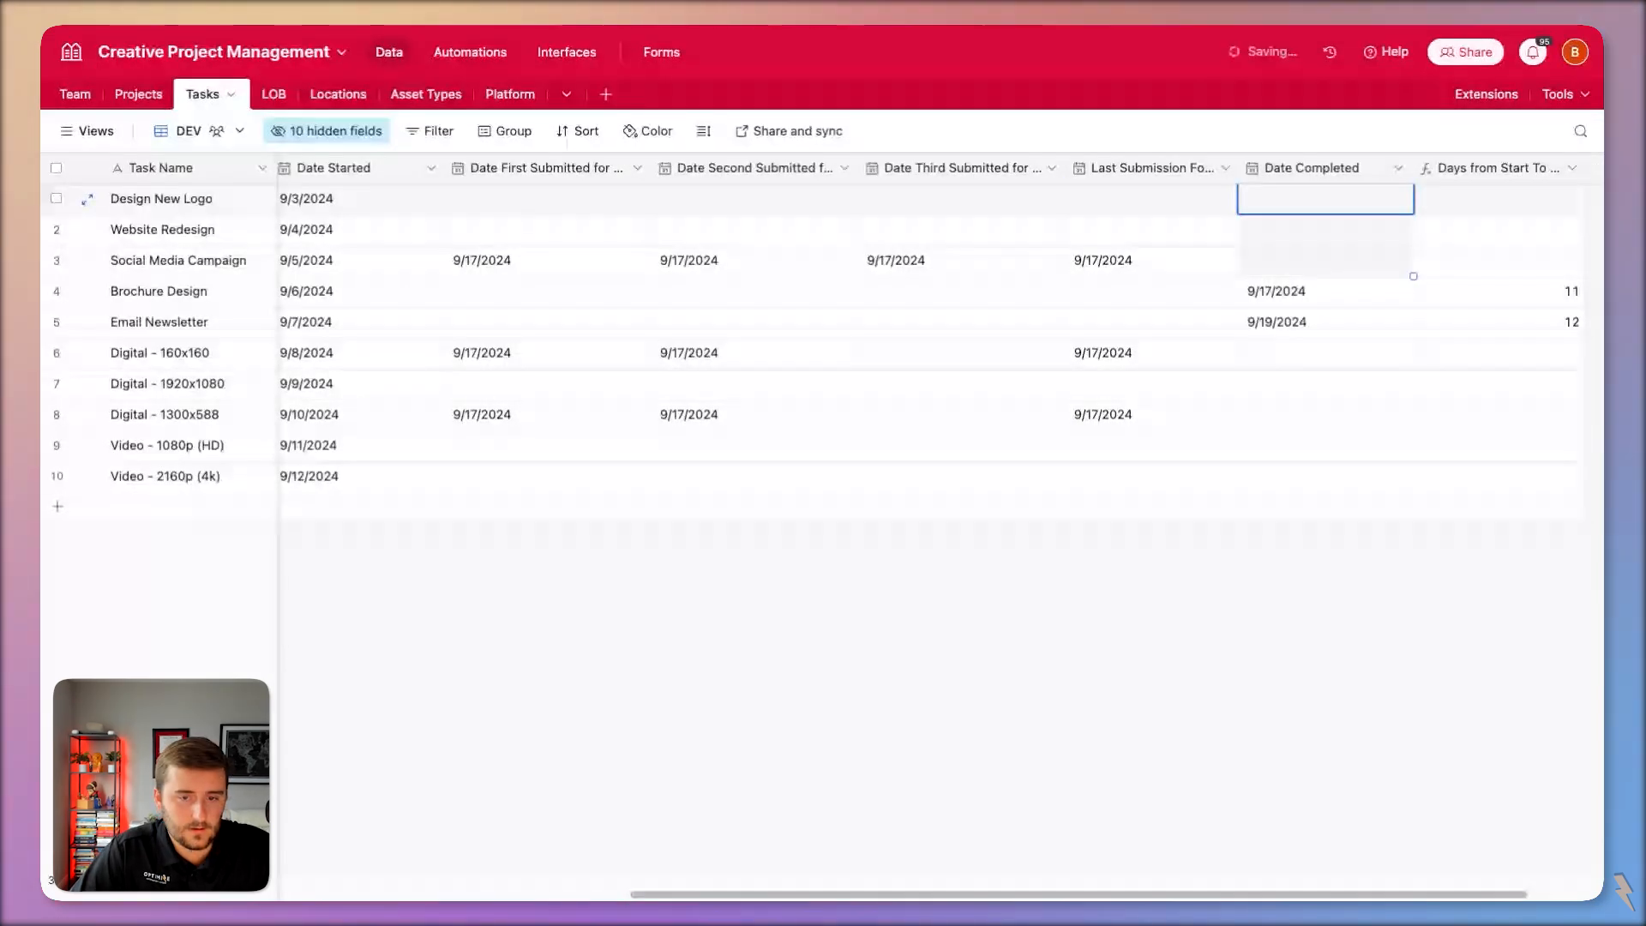
Fill Date Completed with 9/17/2024 for the five tasks from Digital - 160x160 down through Video - 2160p (4k).
click(1354, 260)
key(Down)
key(Down)
key(Down)
key(super+shift+Down)
text(9/17/2024 9/17/2024 9/17/2024 9/17/2024 9/17/2024)
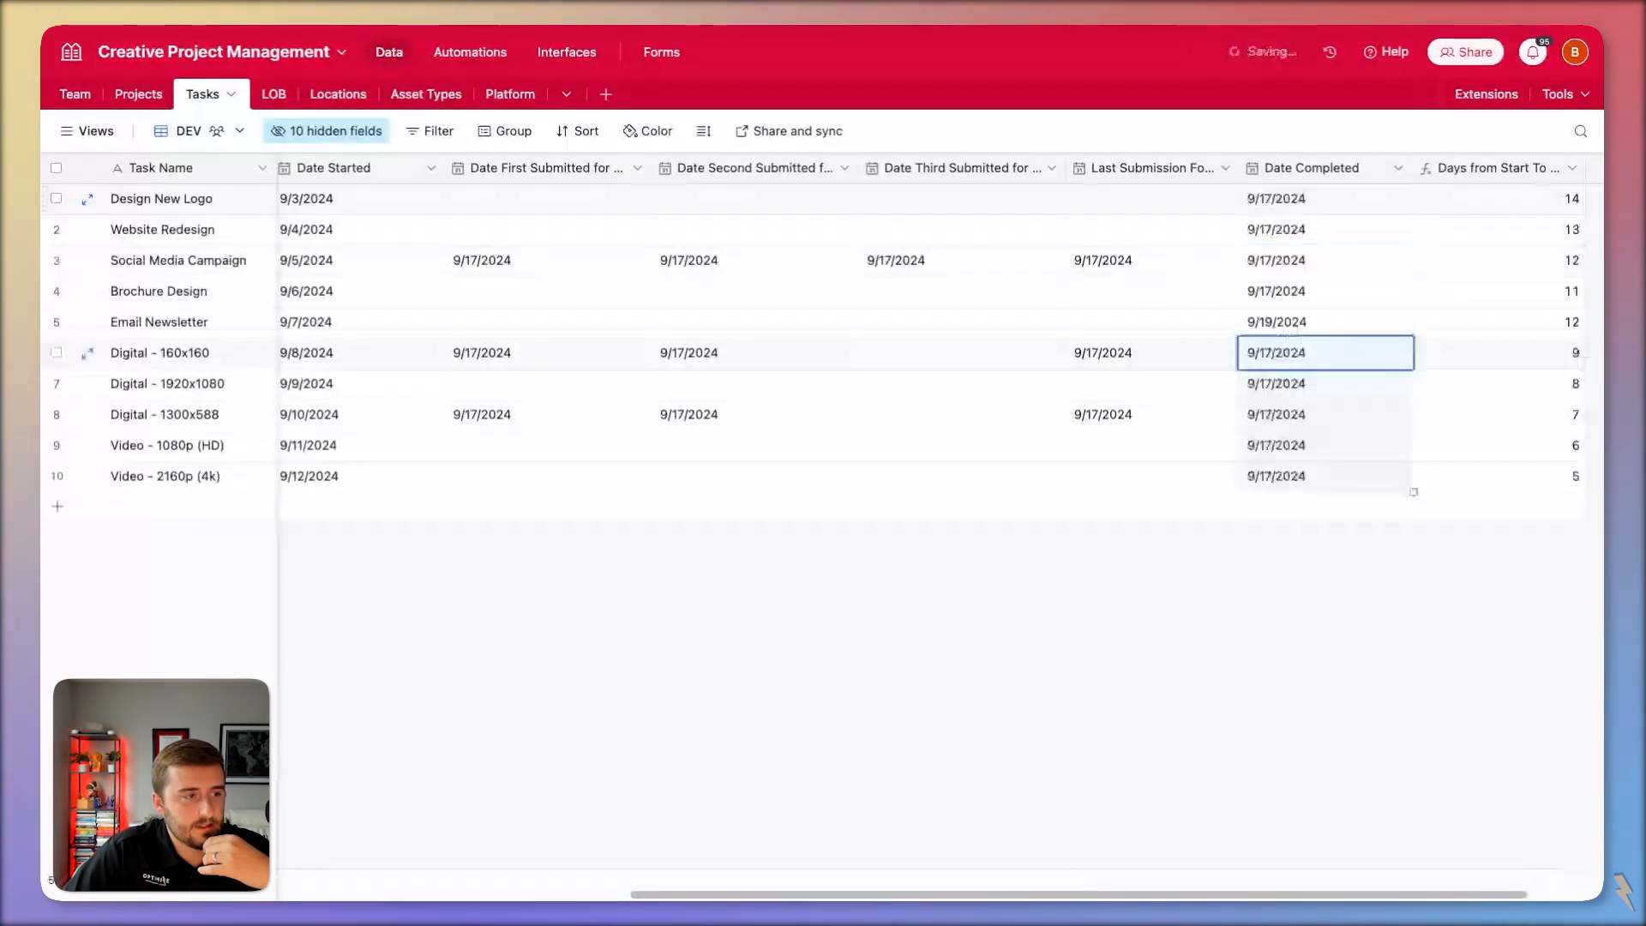
Check the Dashboard's average-days chart and set the Date Completed of the Digital - 1920x1080 task to 9/20/2024.
click(553, 65)
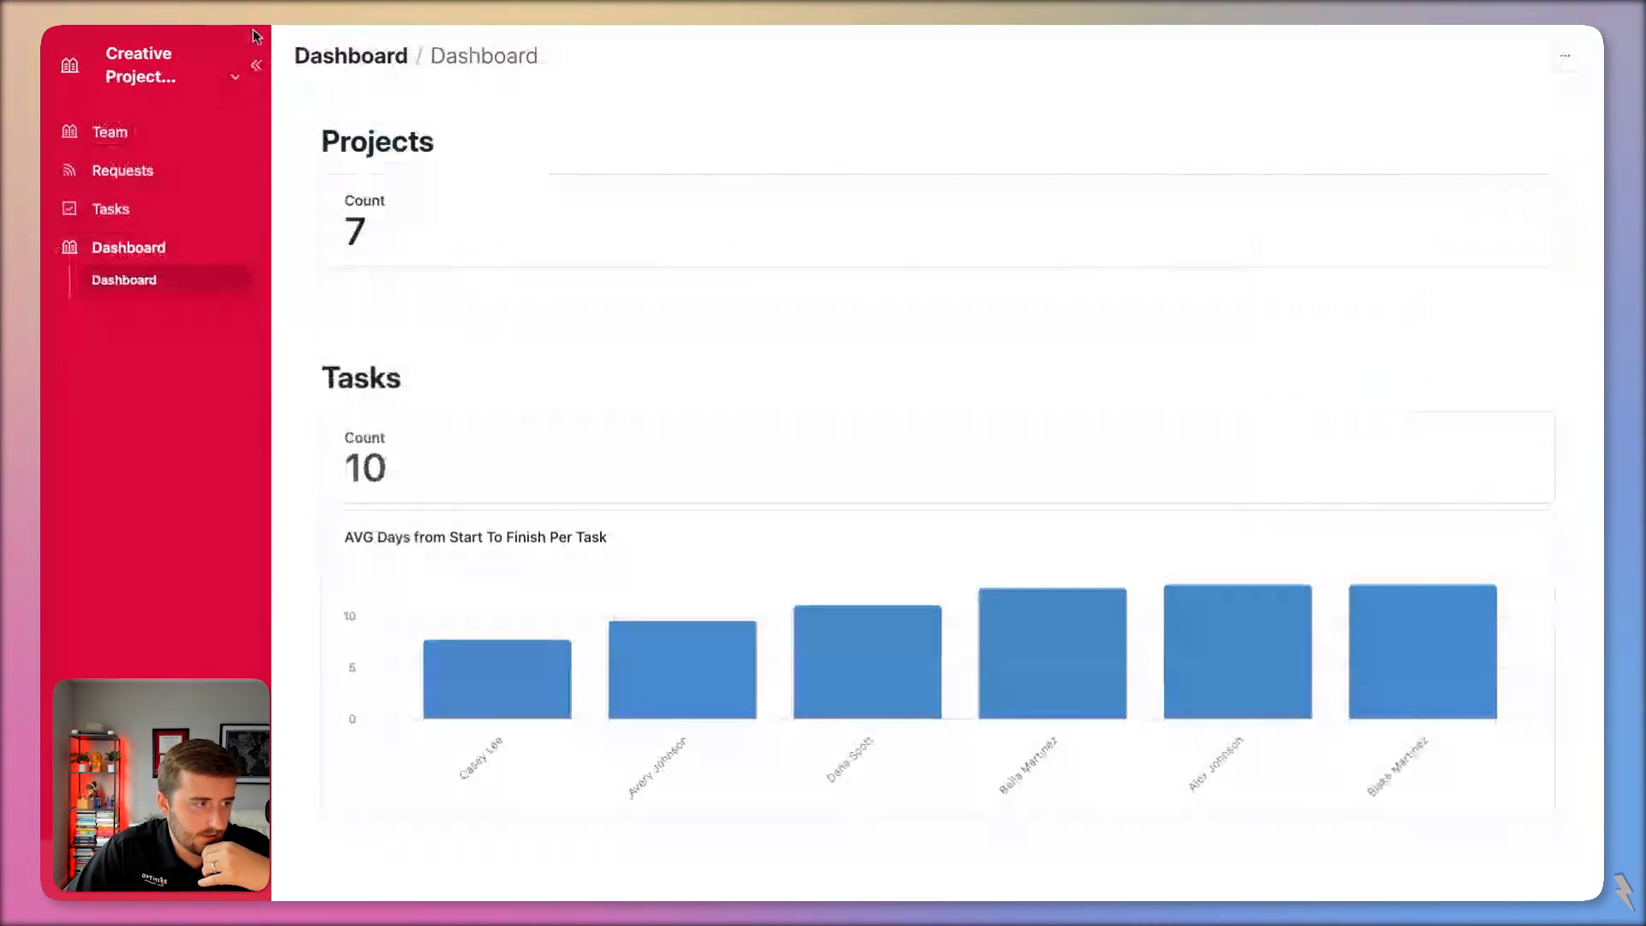
click(235, 75)
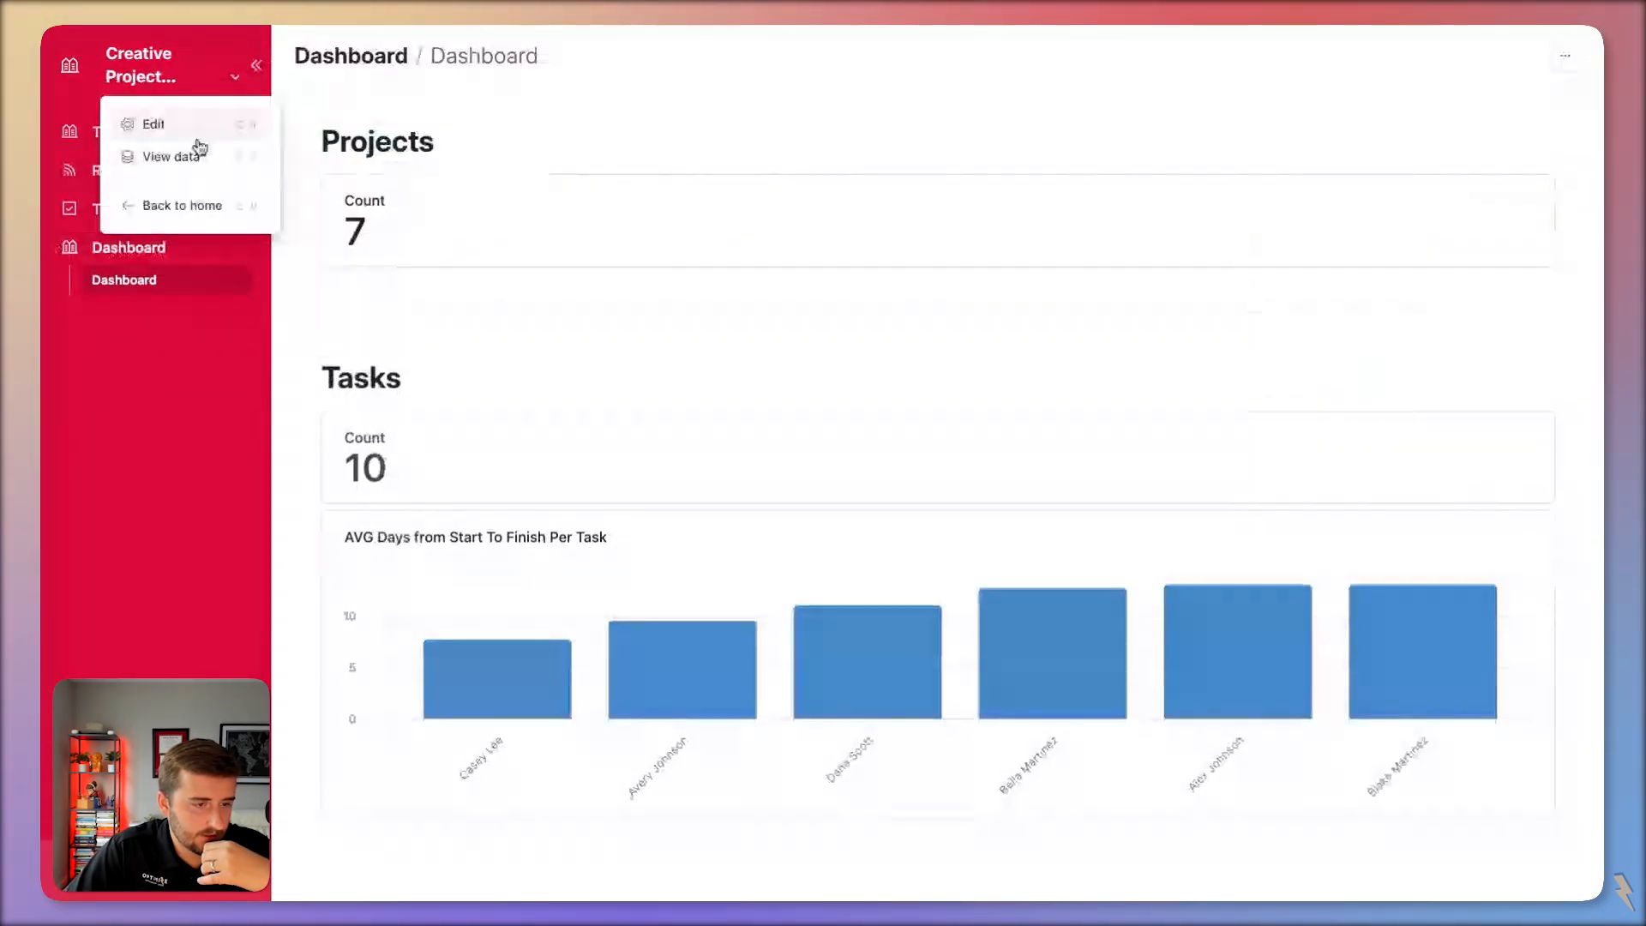
click(185, 156)
double_click(1278, 383)
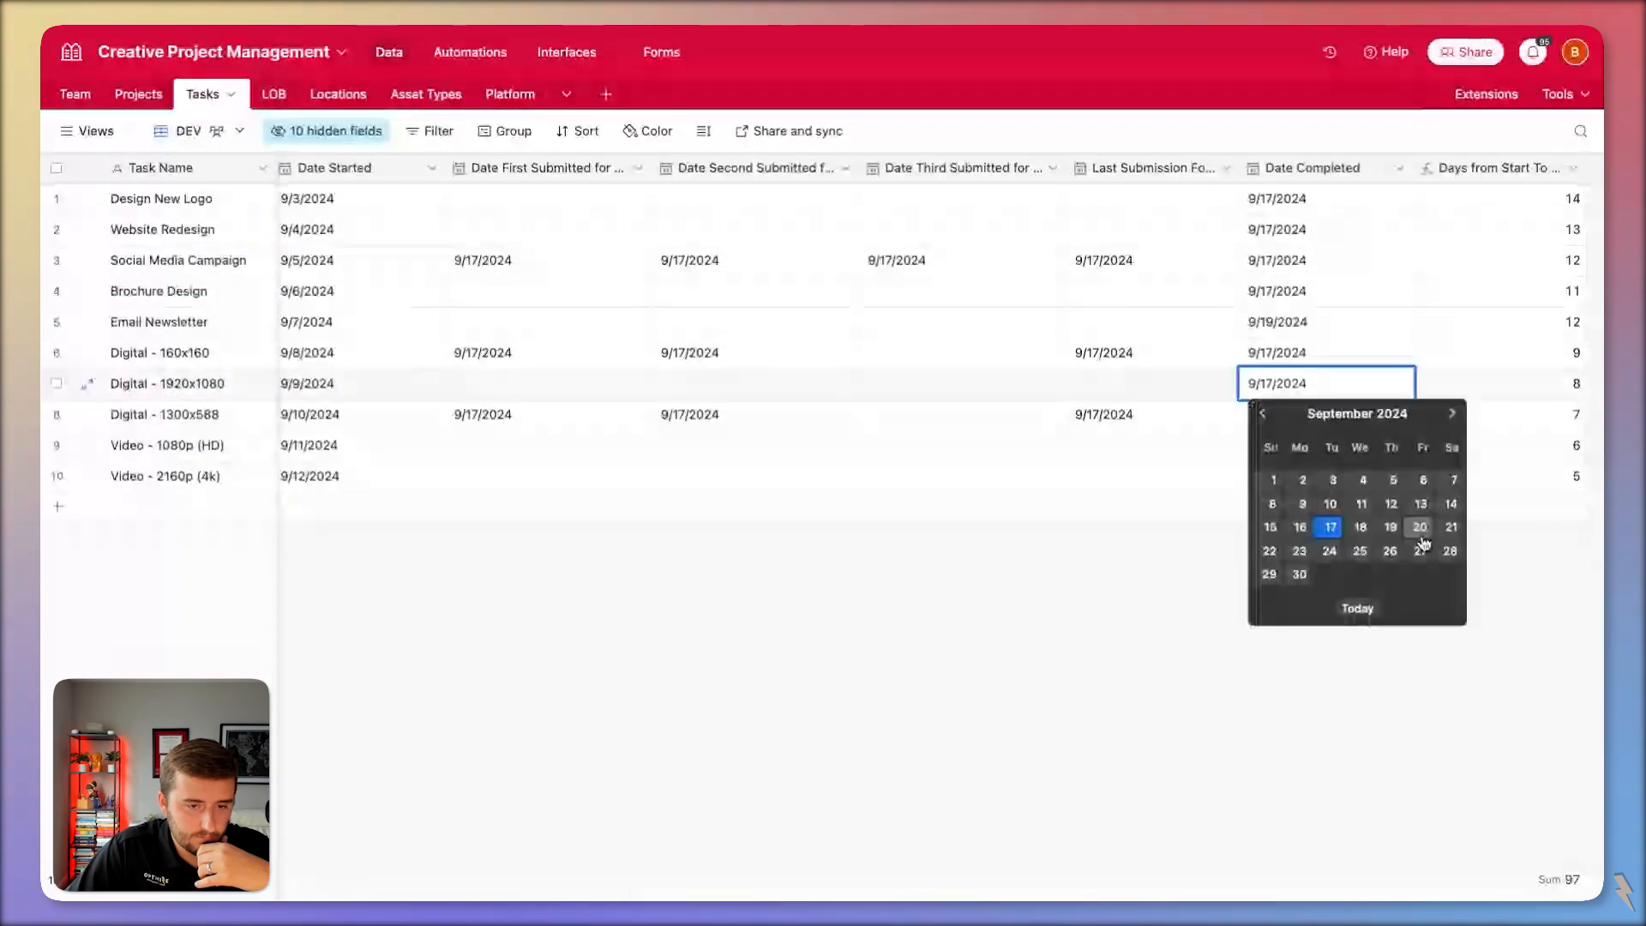
click(1419, 526)
Set the Date Started of the Brochure Design task to 9/2/2024 and of Website Redesign to 9/16/2024.
double_click(334, 290)
click(359, 388)
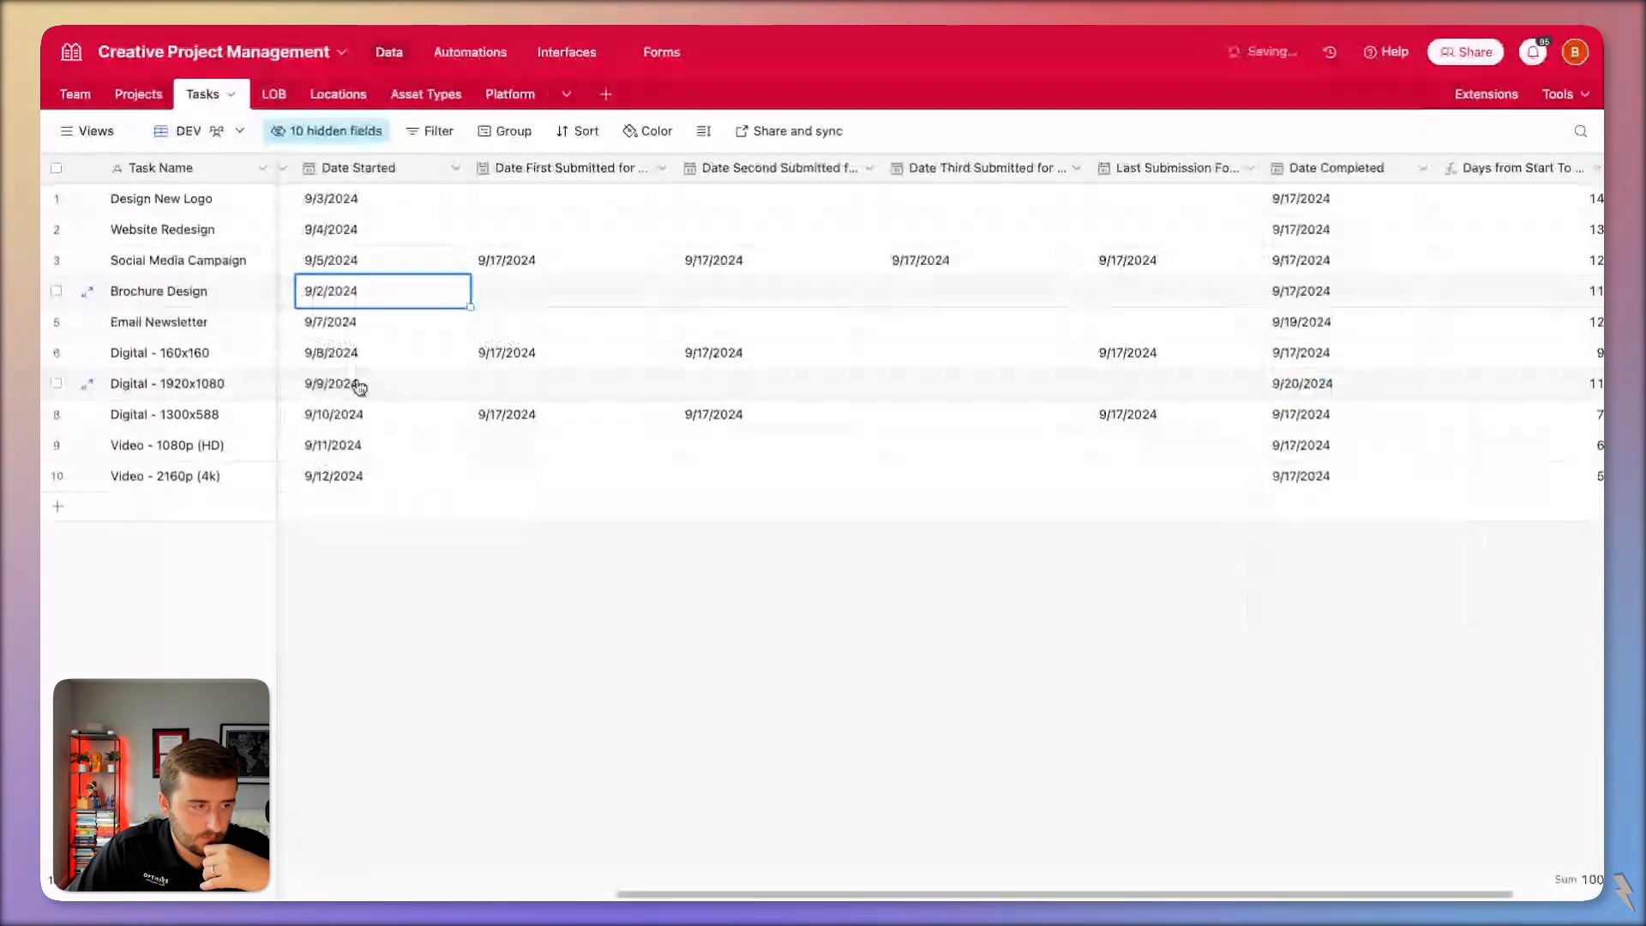
double_click(335, 229)
click(357, 371)
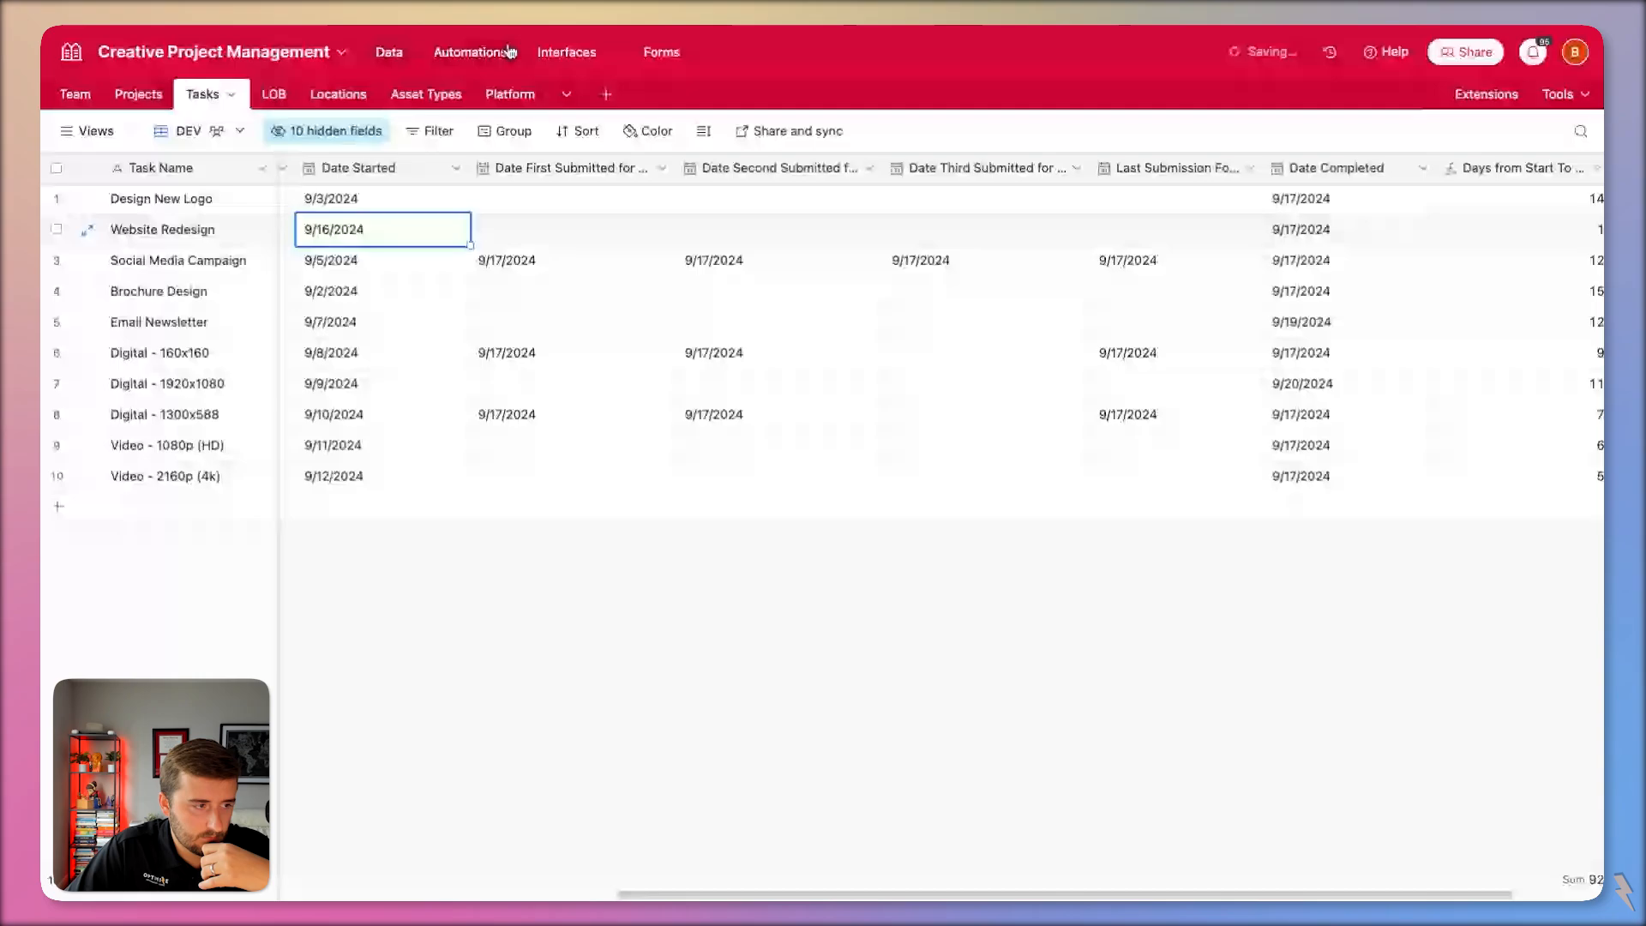
Edit the Dashboard interface and allow users to see the underlying records of the AVG Days from Start To Finish Per Task chart.
click(566, 51)
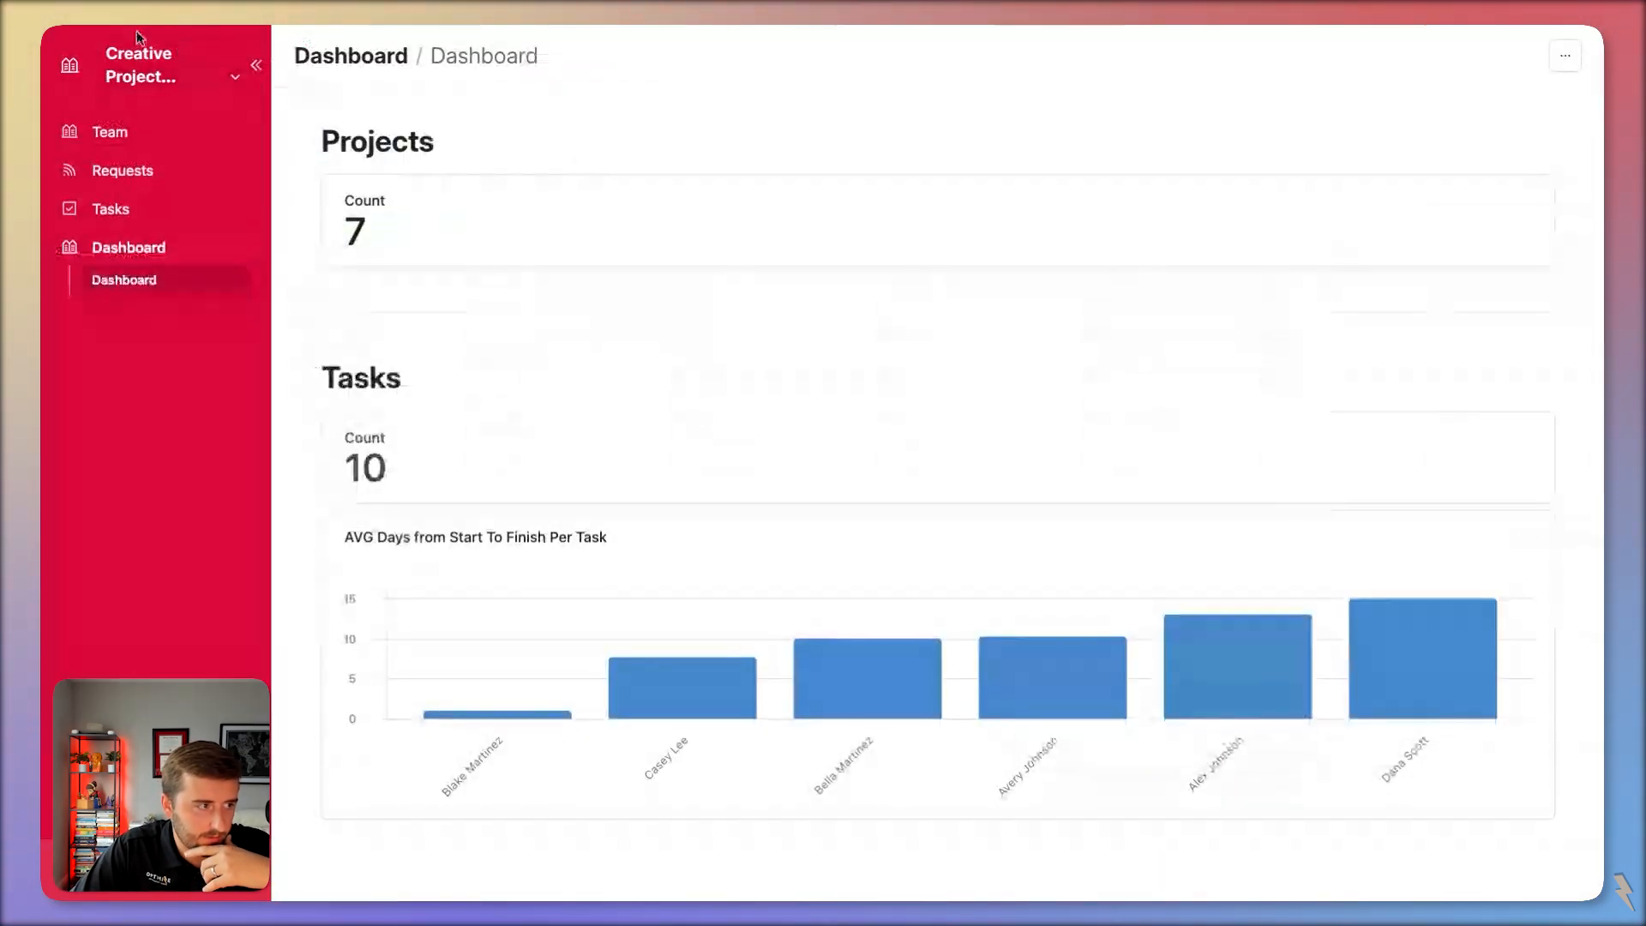
click(141, 60)
click(147, 121)
scroll(977, 690, down, 3)
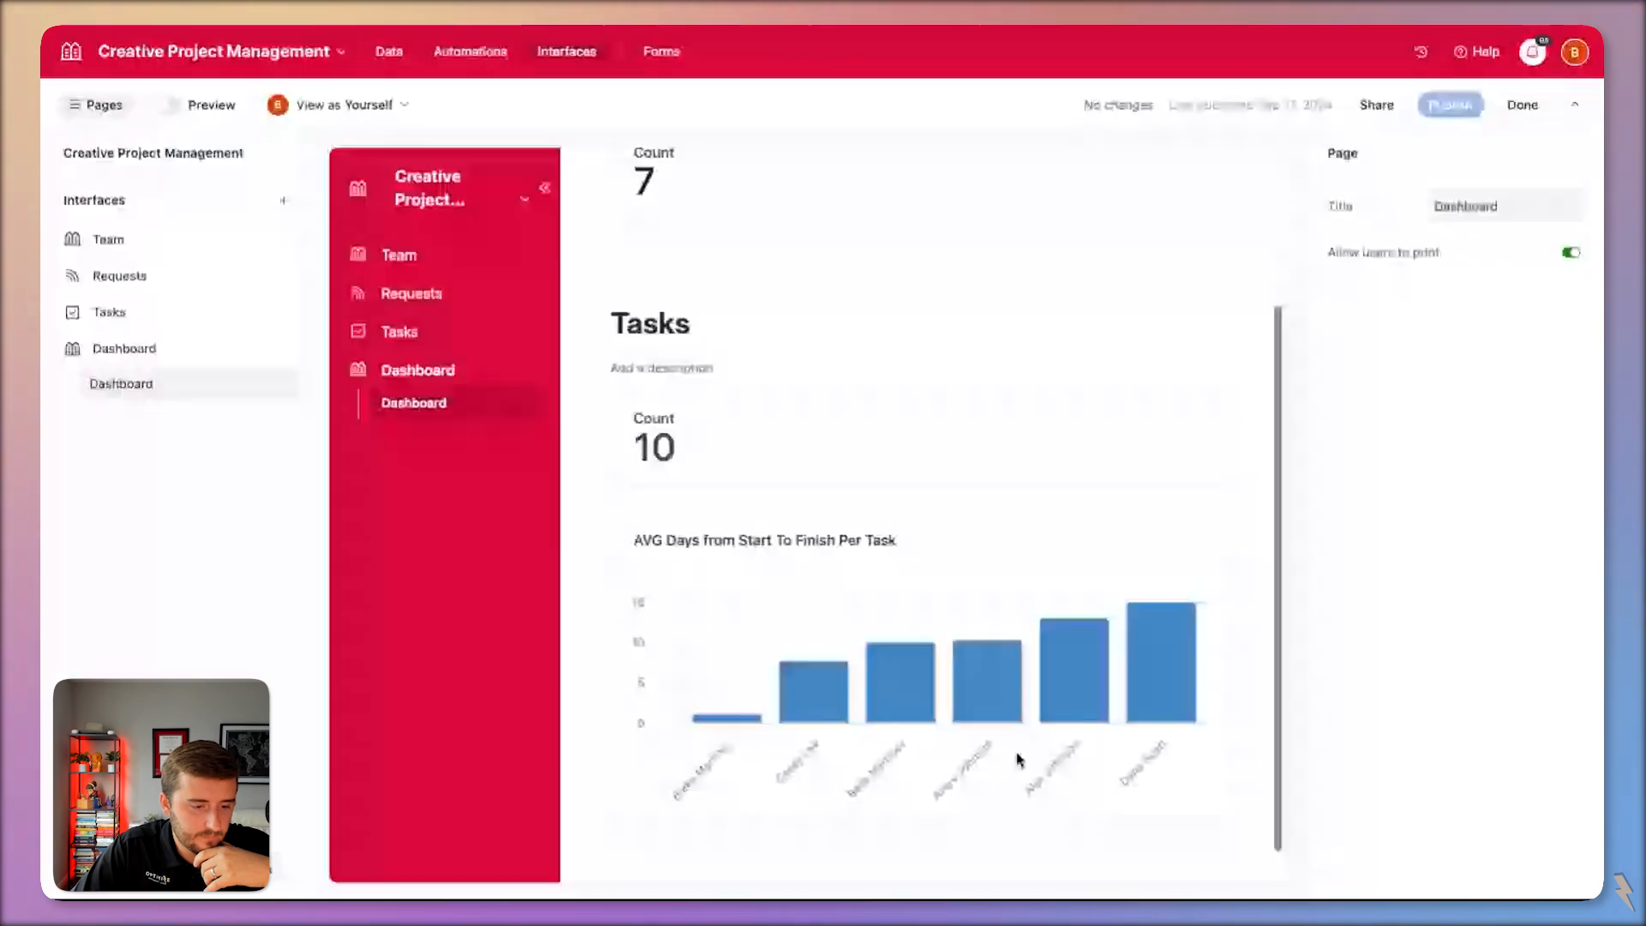
click(975, 688)
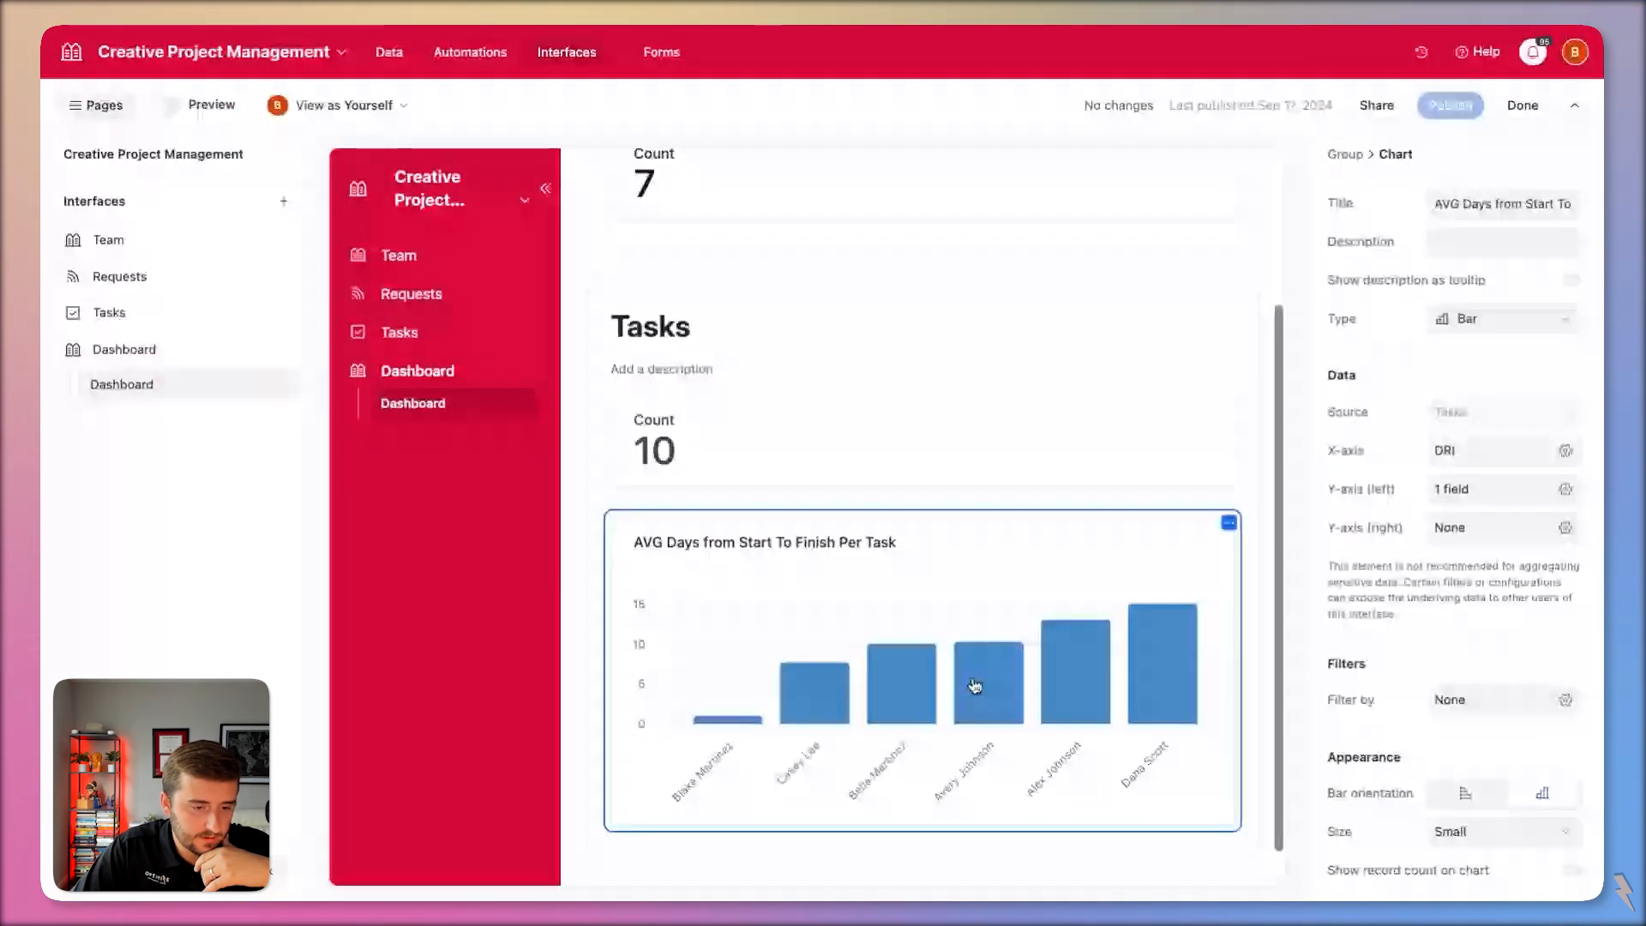
click(975, 686)
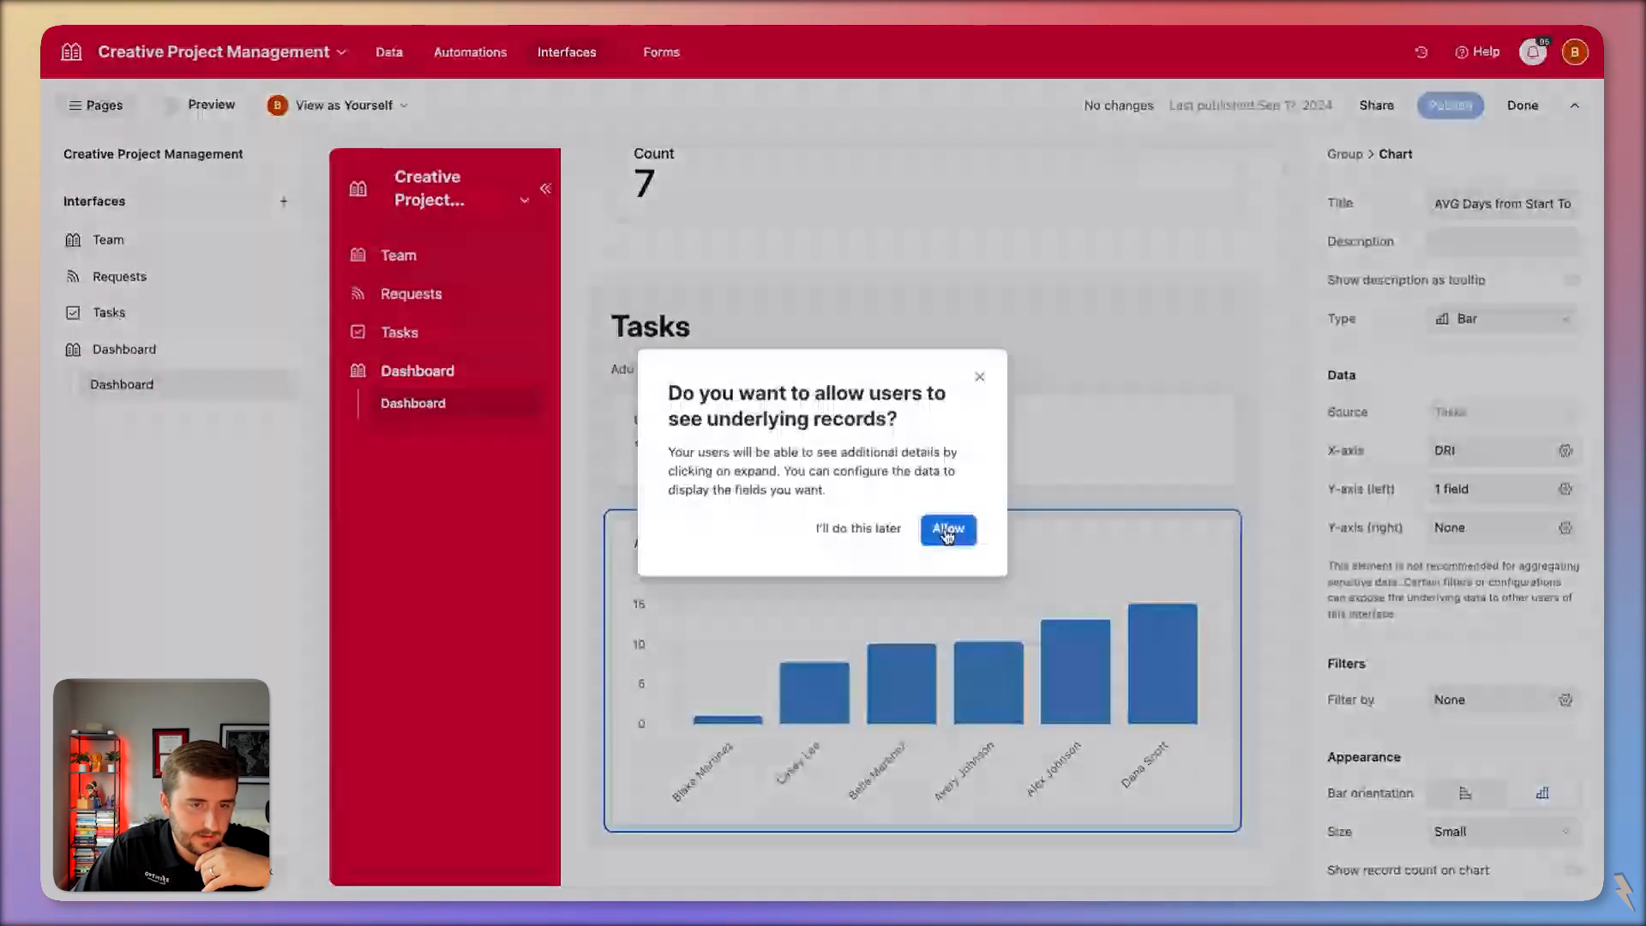
click(947, 530)
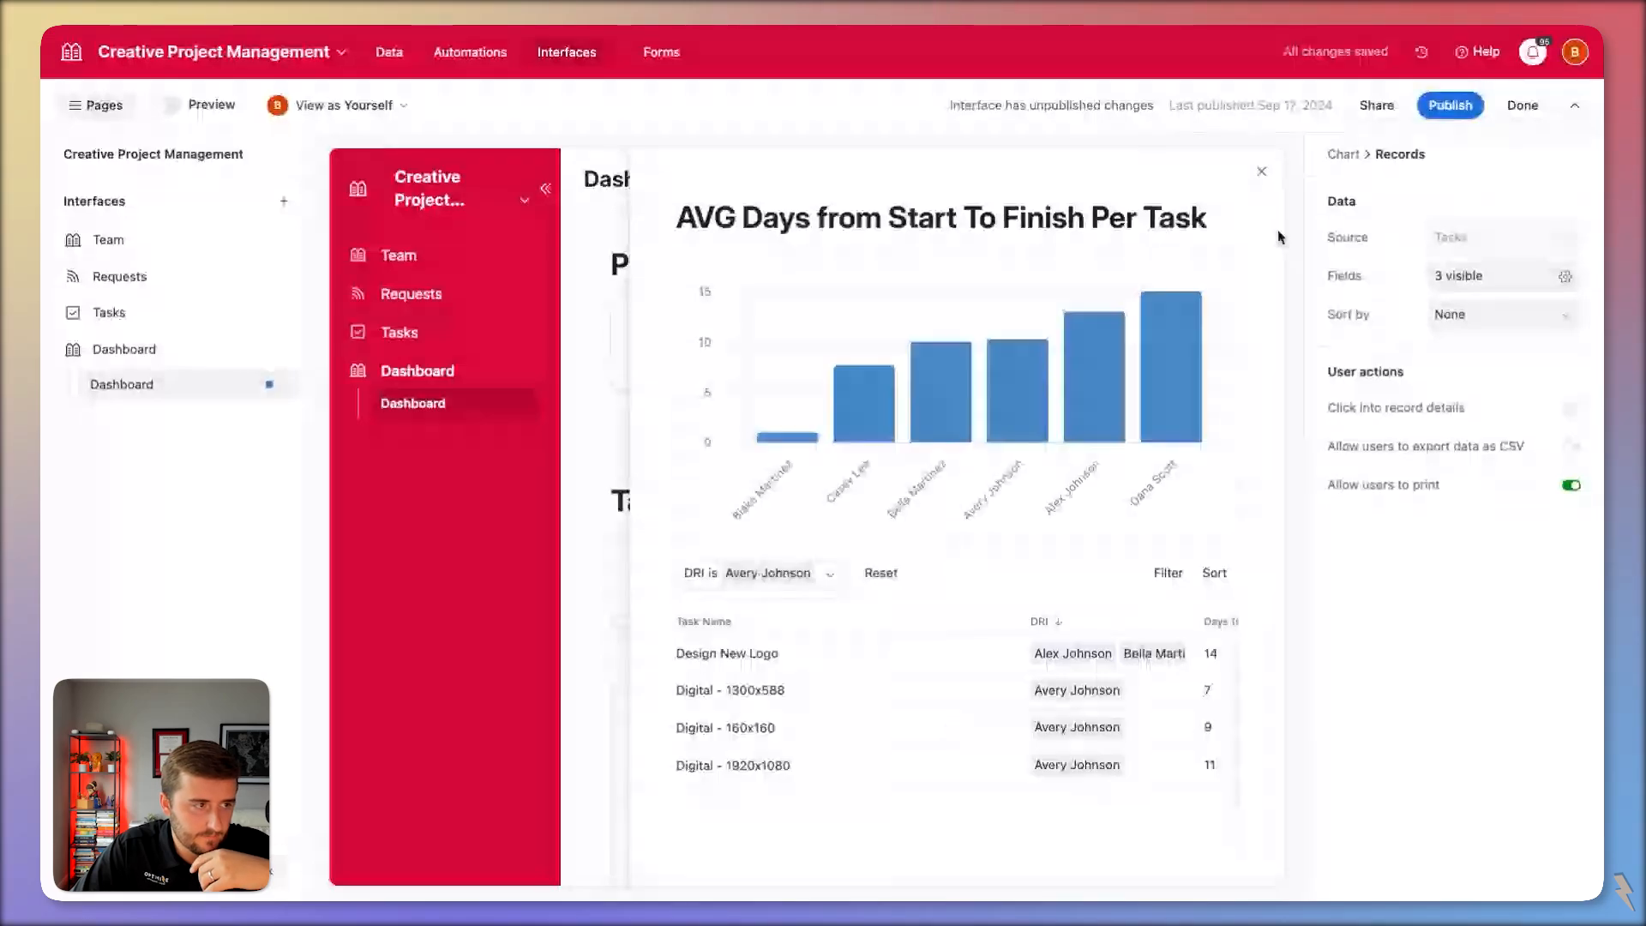
click(1286, 358)
Reduce the DRI of the Design New Logo, Website Redesign and Brochure Design tasks to only the first-listed person.
click(387, 53)
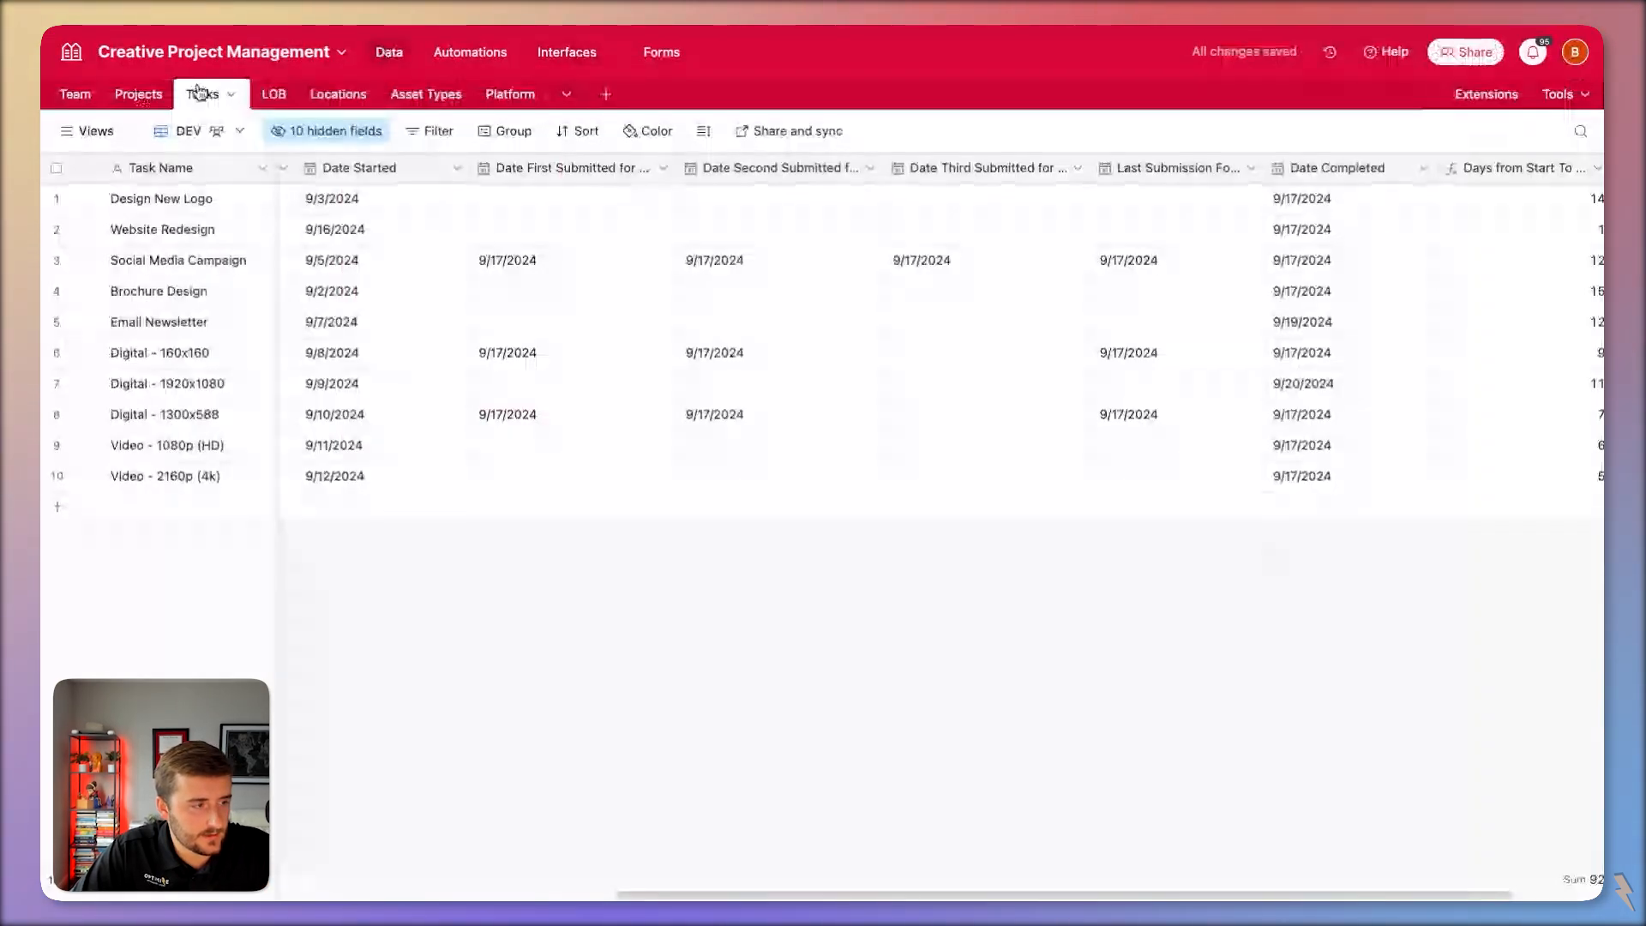
scroll(493, 294, left, 10)
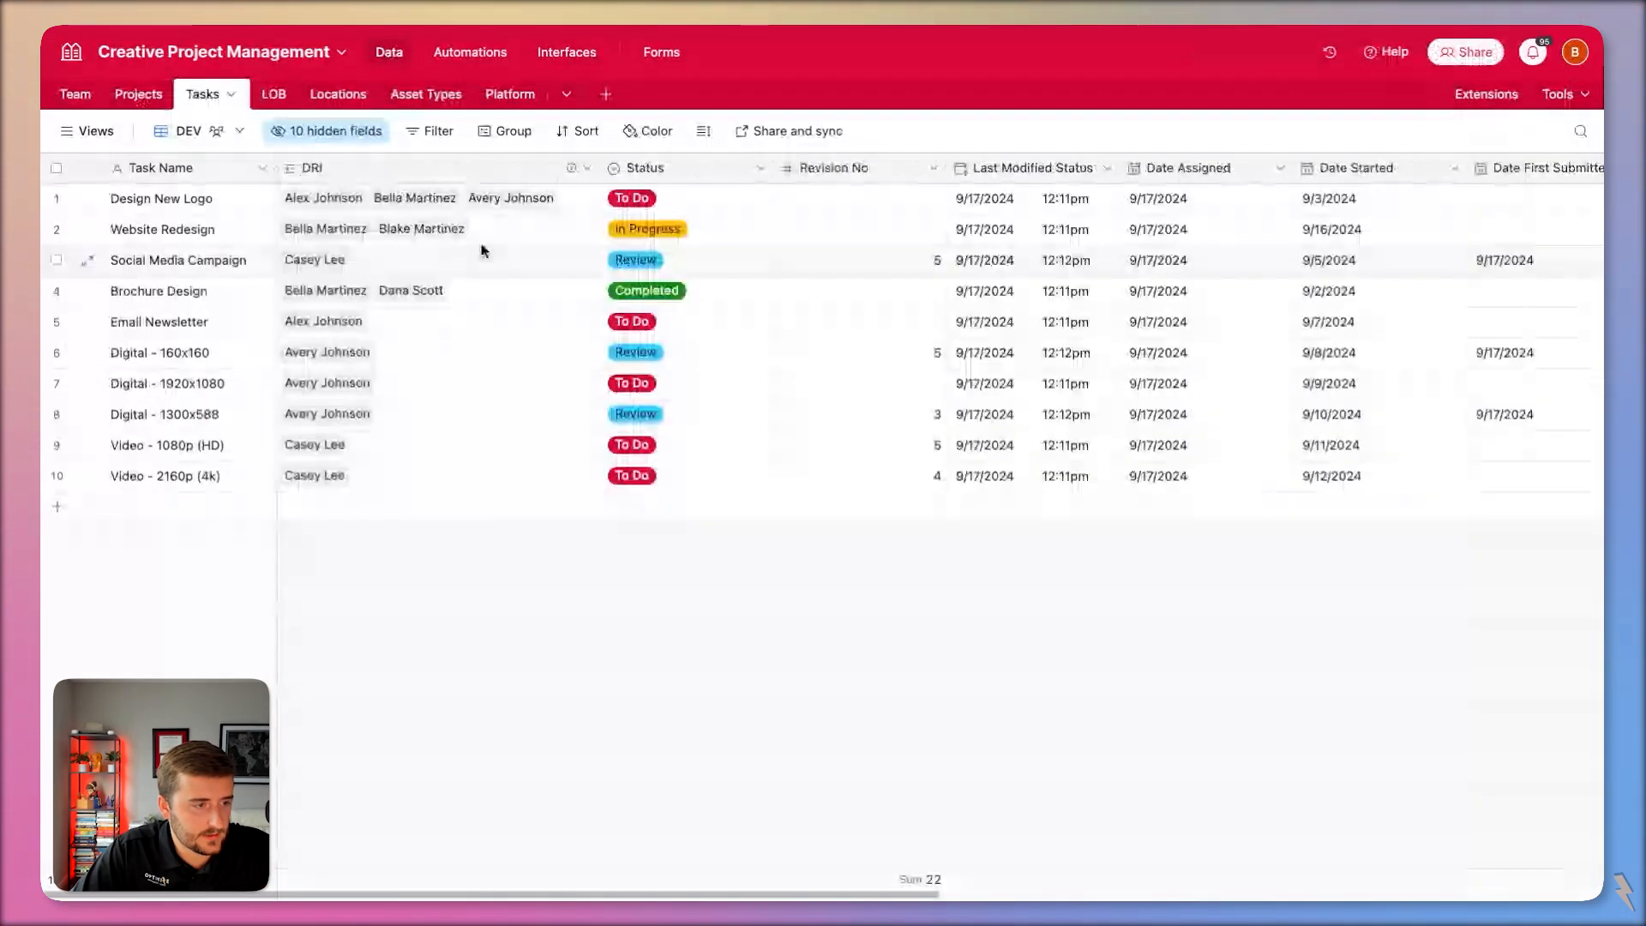
double_click(500, 231)
click(487, 200)
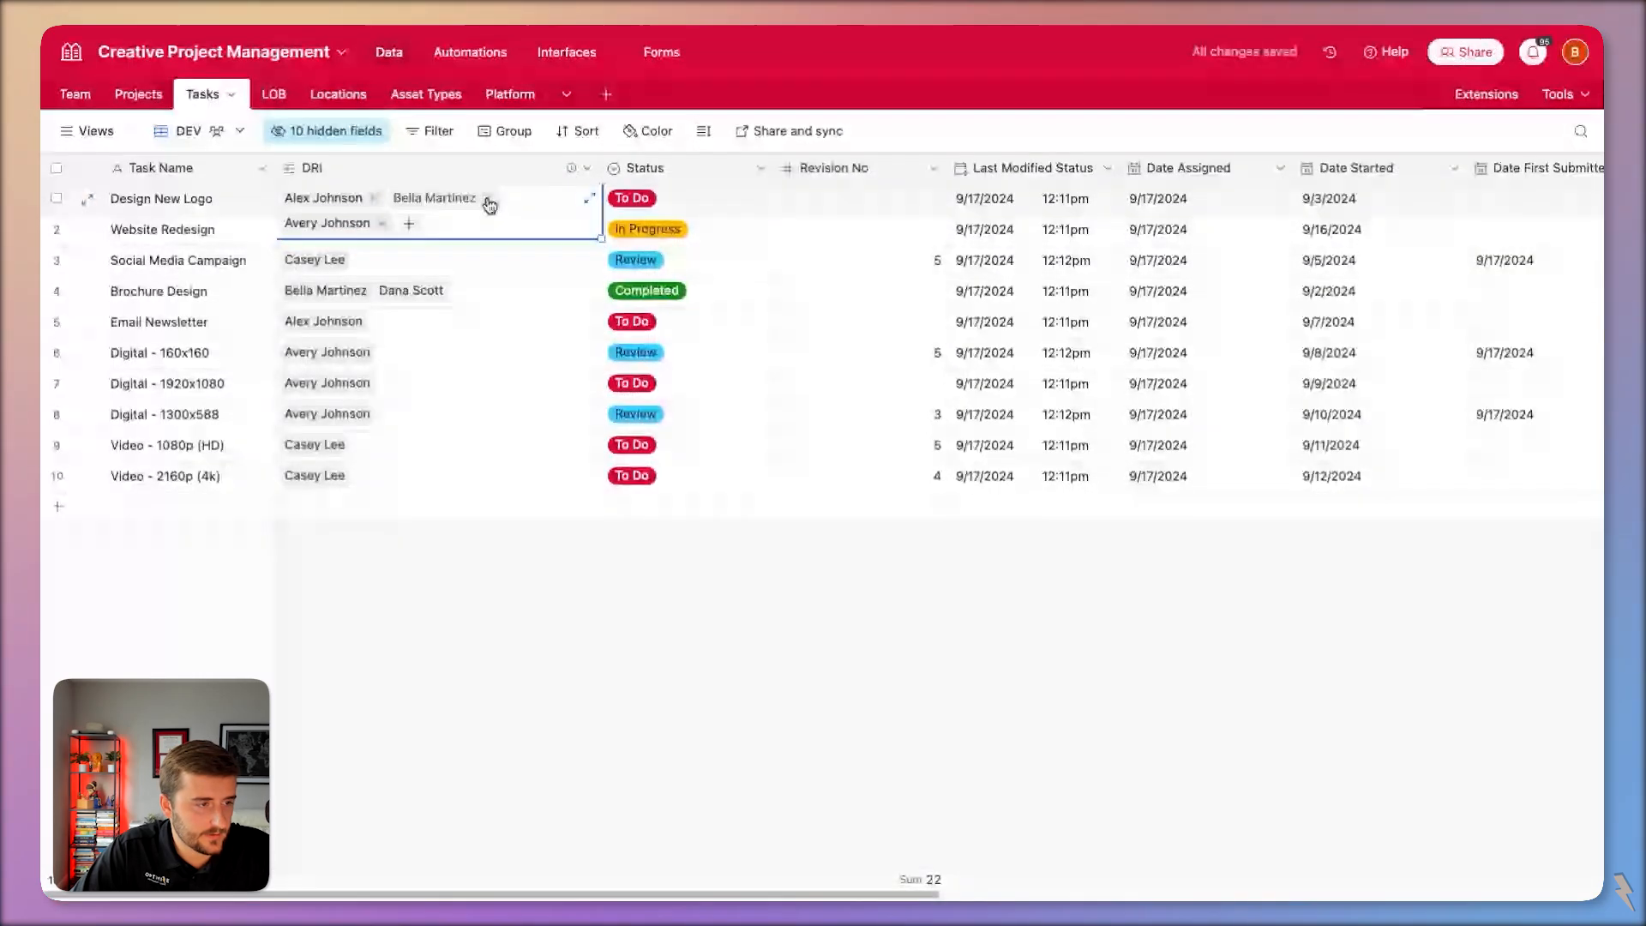
click(487, 200)
click(488, 200)
click(447, 292)
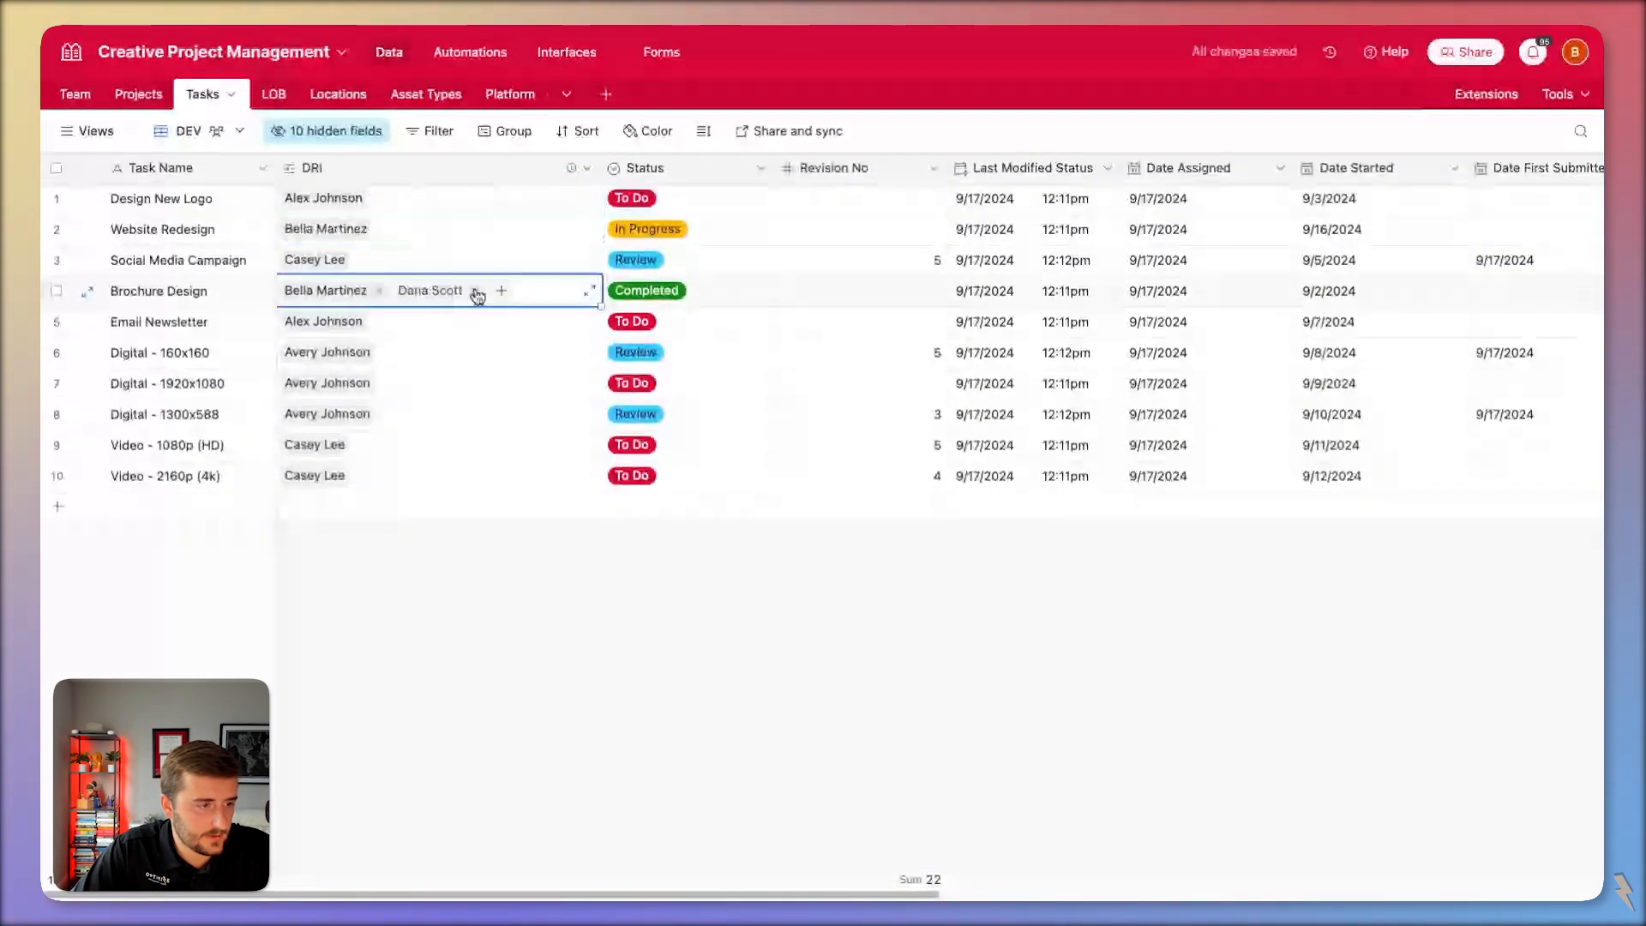
click(470, 291)
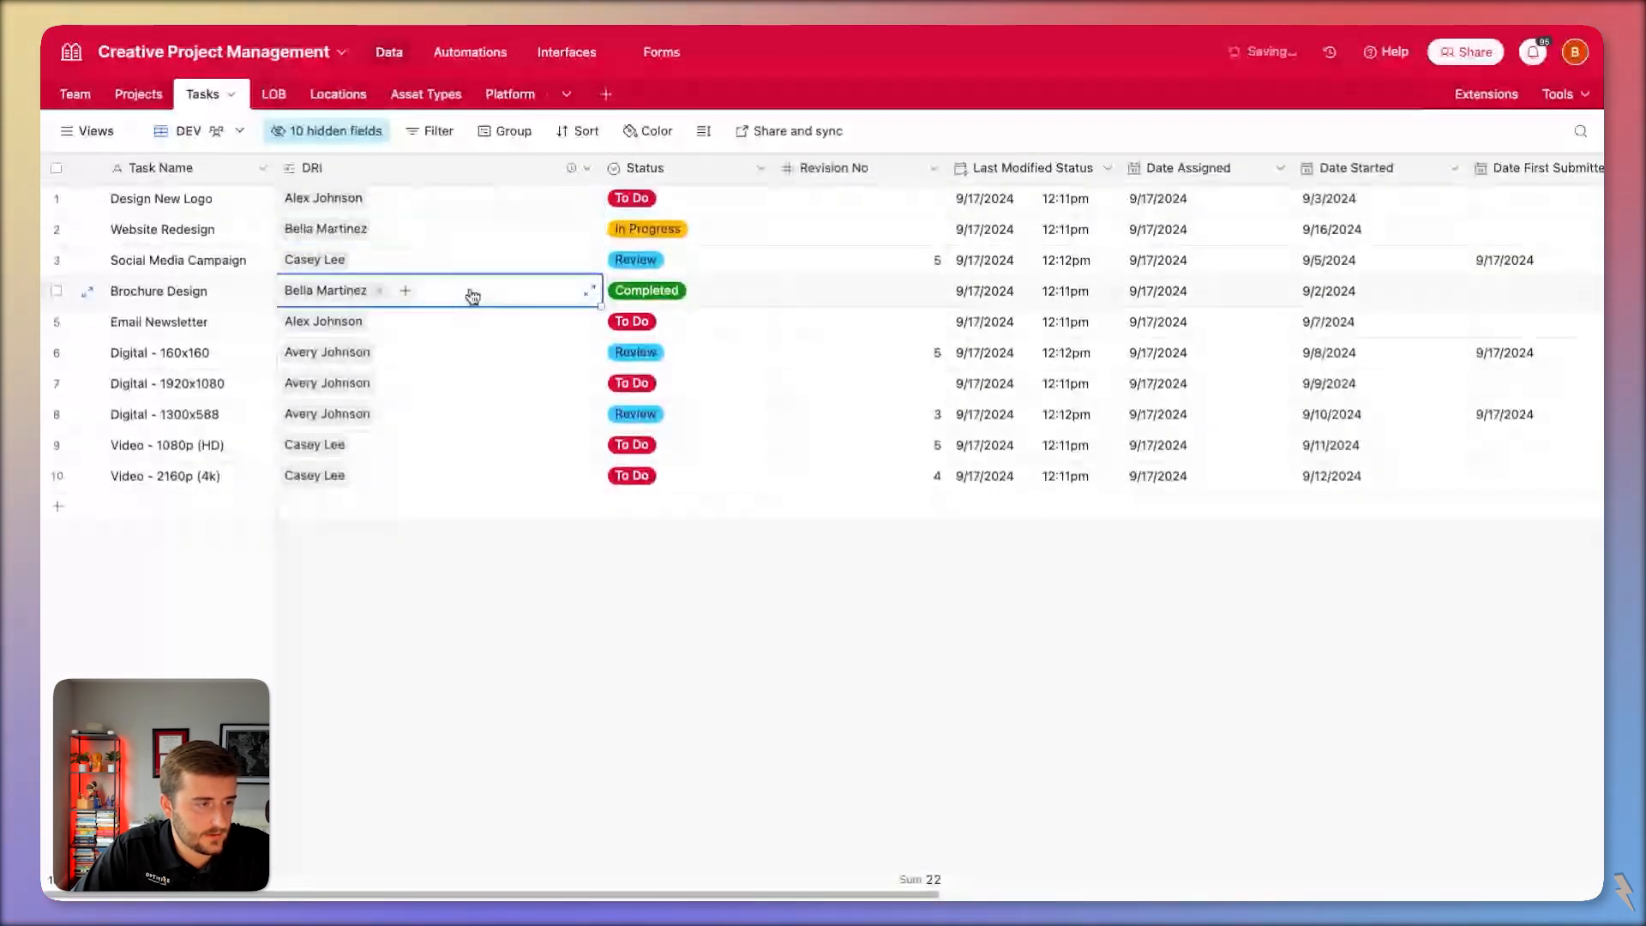
Check the Dashboard chart again and show the Role (from DRI) field in the Tasks table's DEV view.
click(556, 53)
click(944, 624)
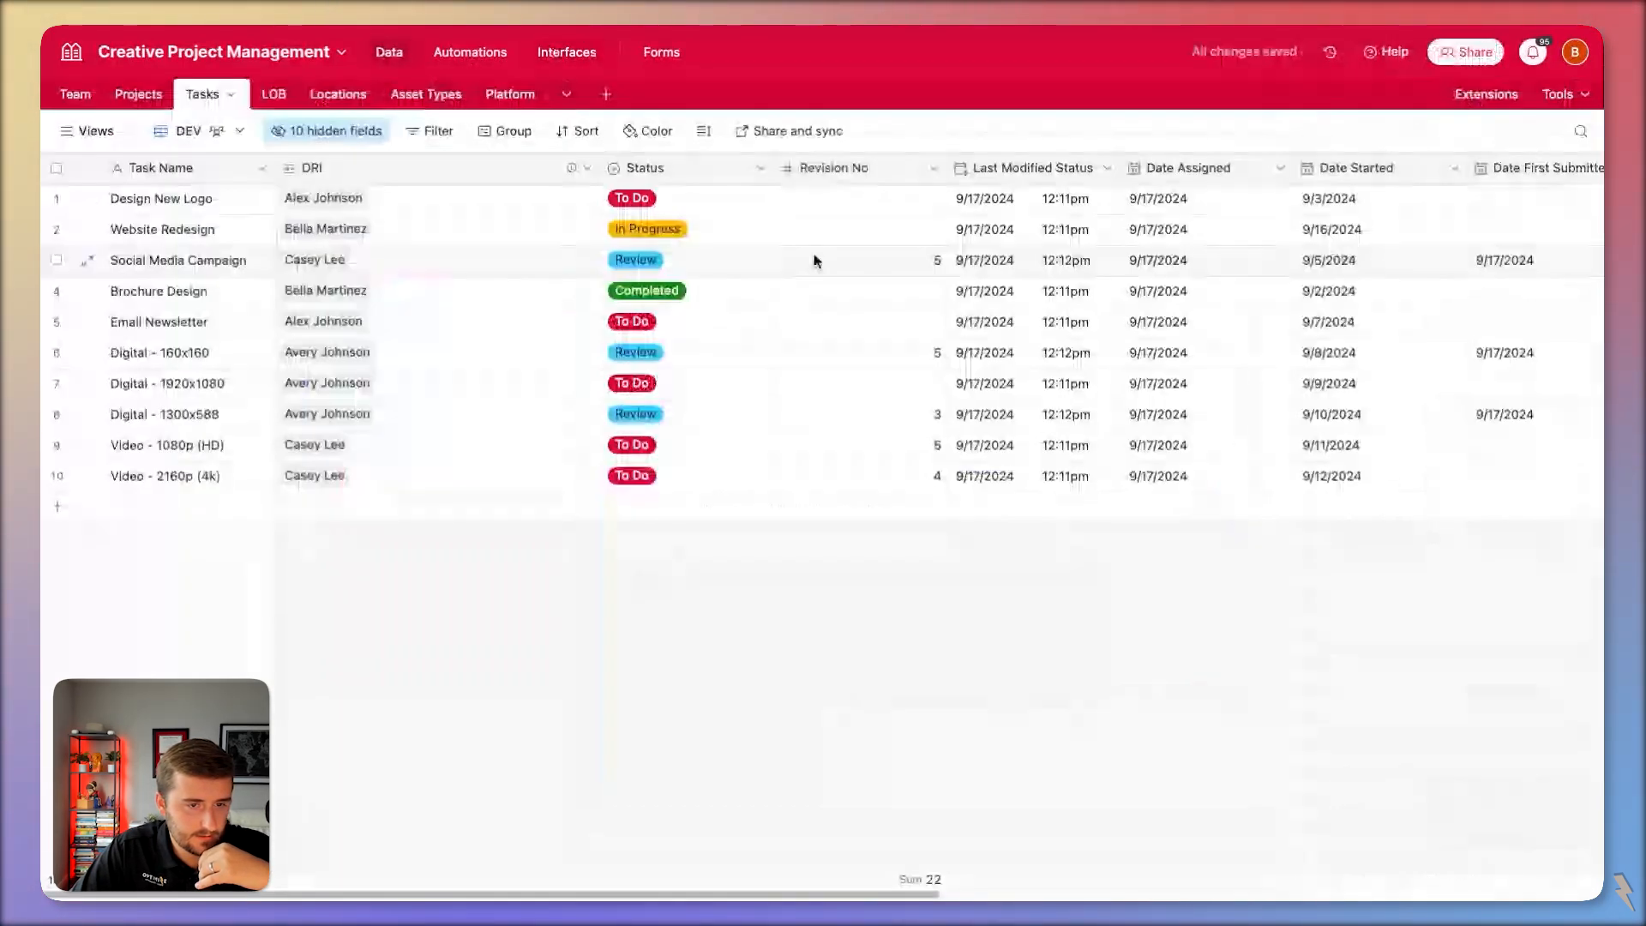
scroll(842, 322, right, 5)
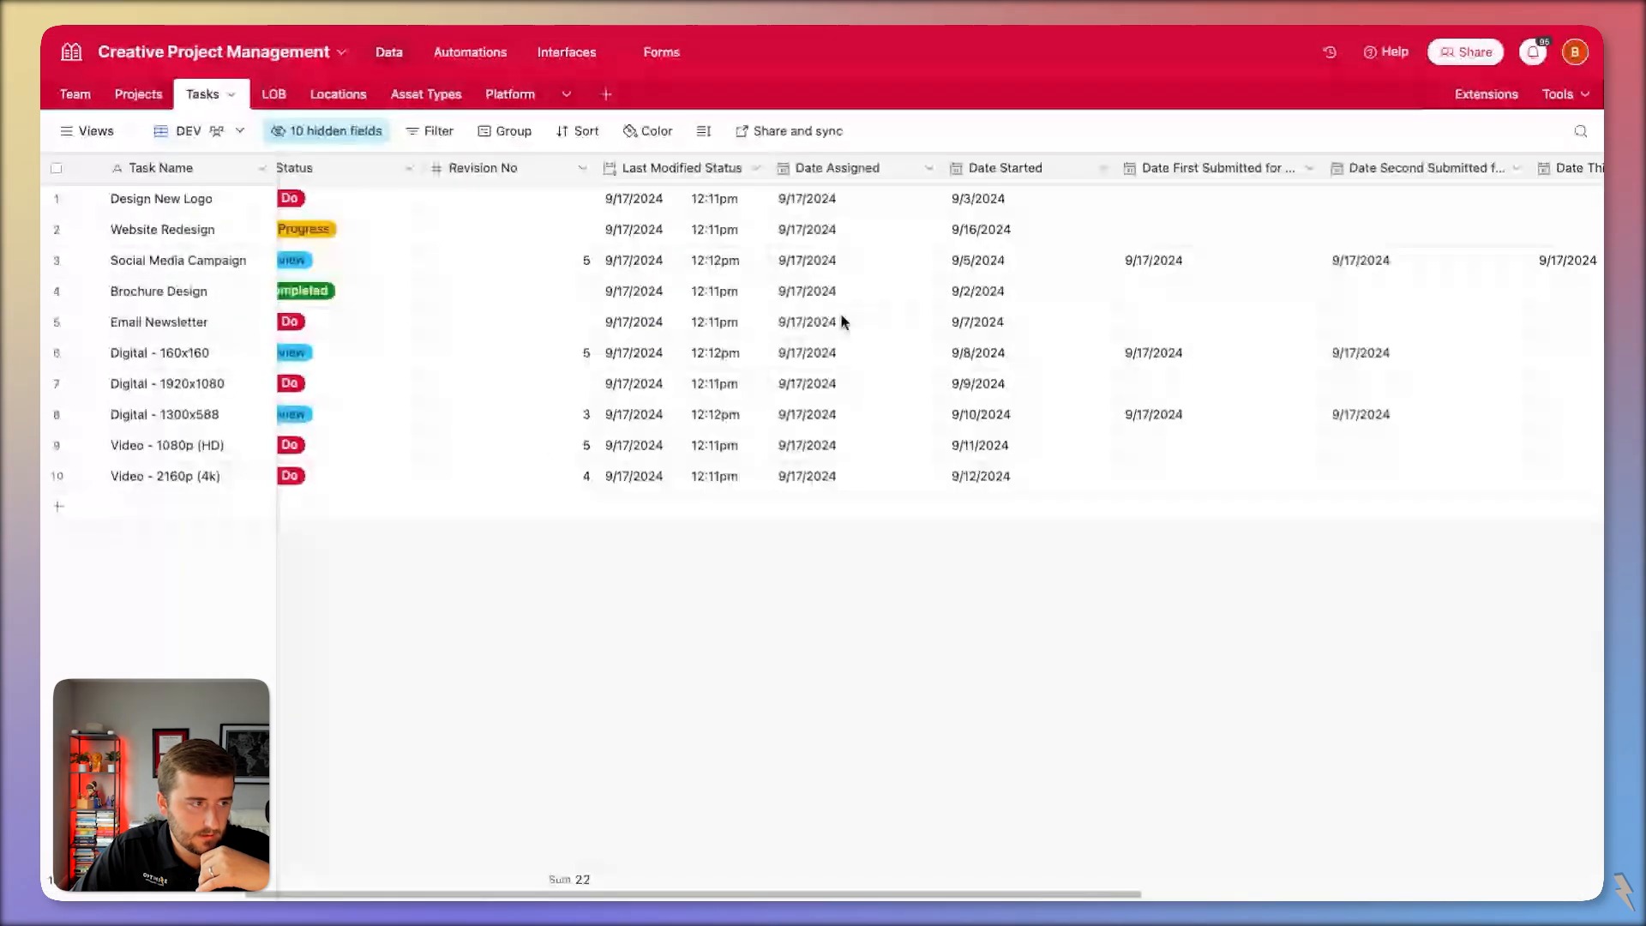
scroll(842, 323, left, 4)
click(326, 130)
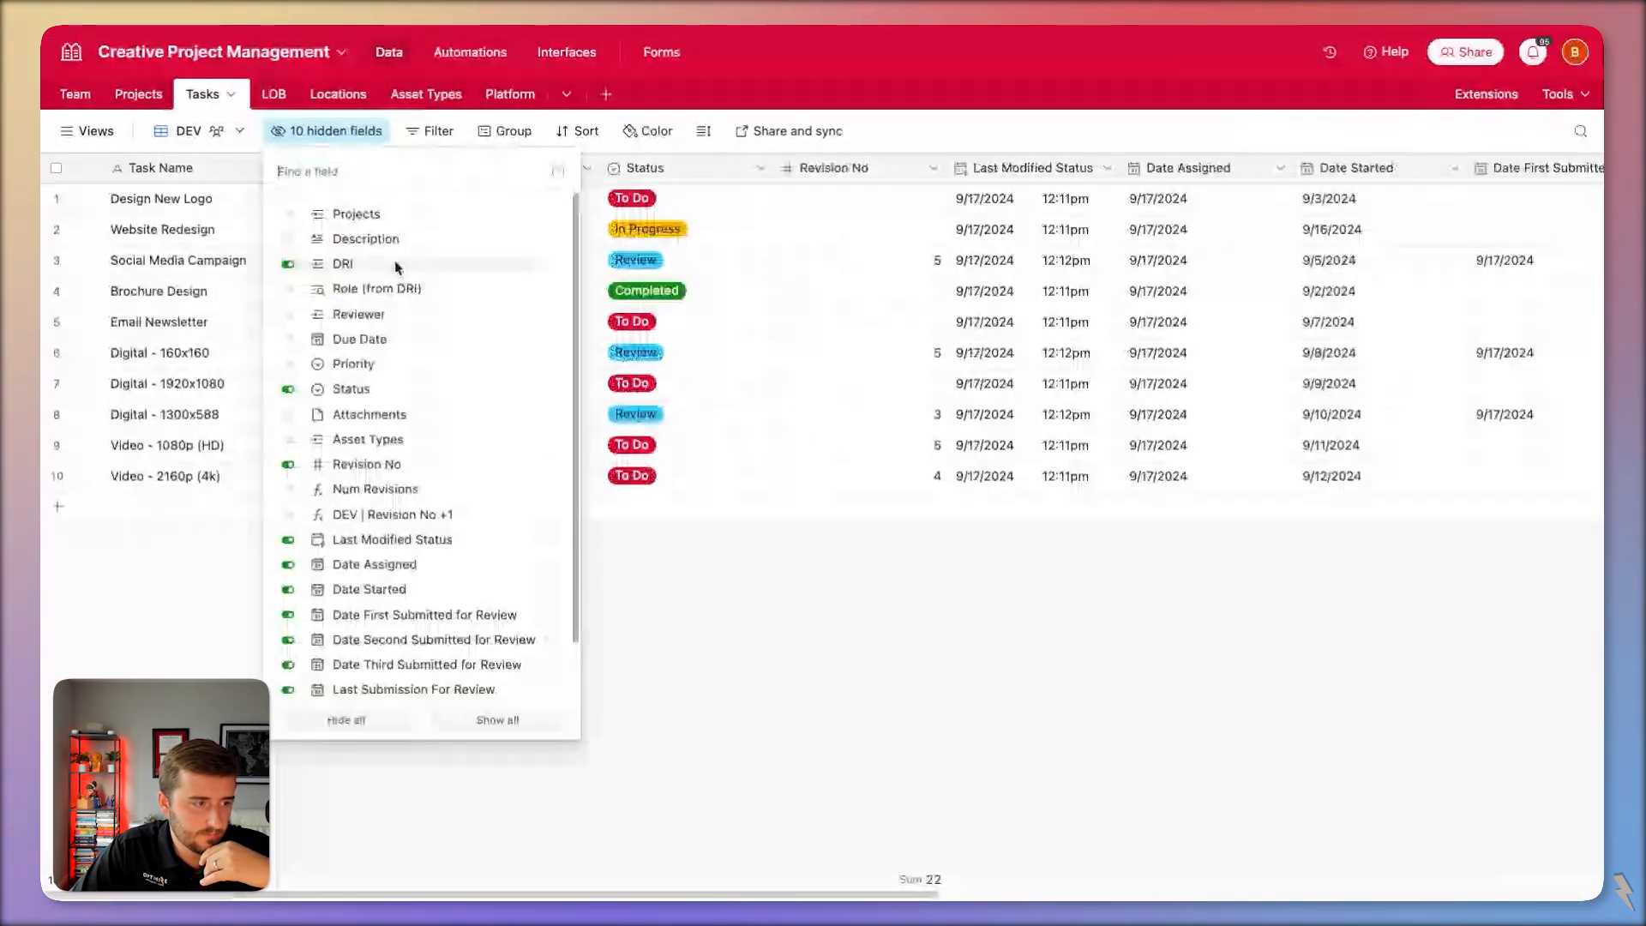
click(382, 289)
click(581, 324)
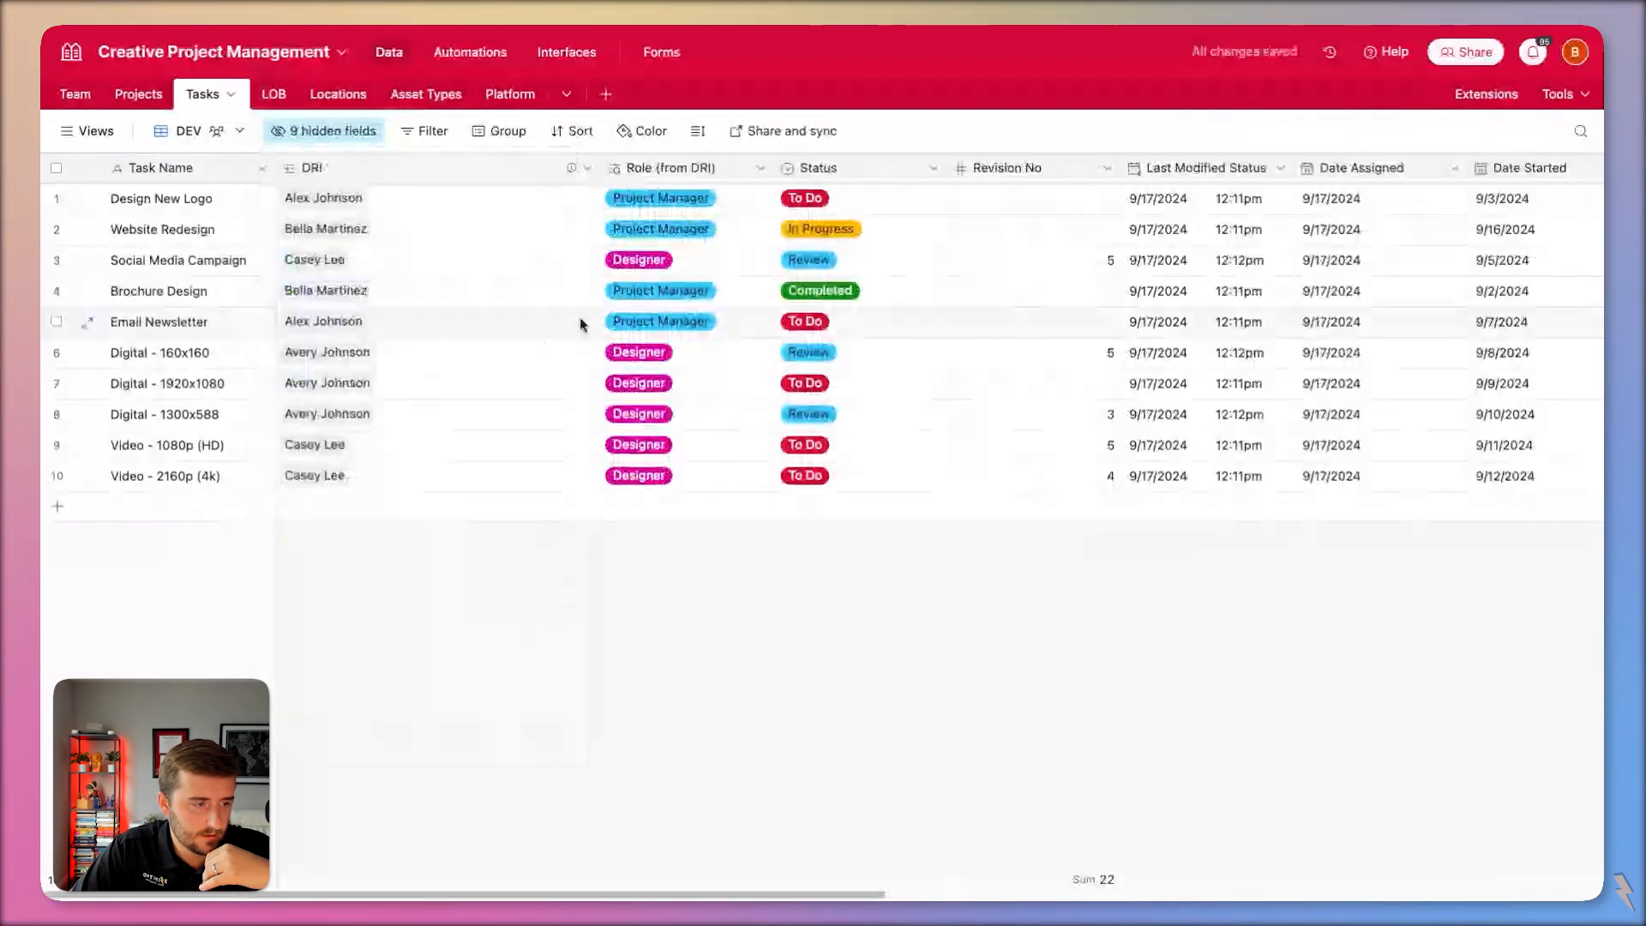
Clear the DRI of the four tasks assigned to project managers: Brochure Design, Email Newsletter, Design New Logo and Website Redesign.
drag(580, 324, 503, 291)
key(Delete)
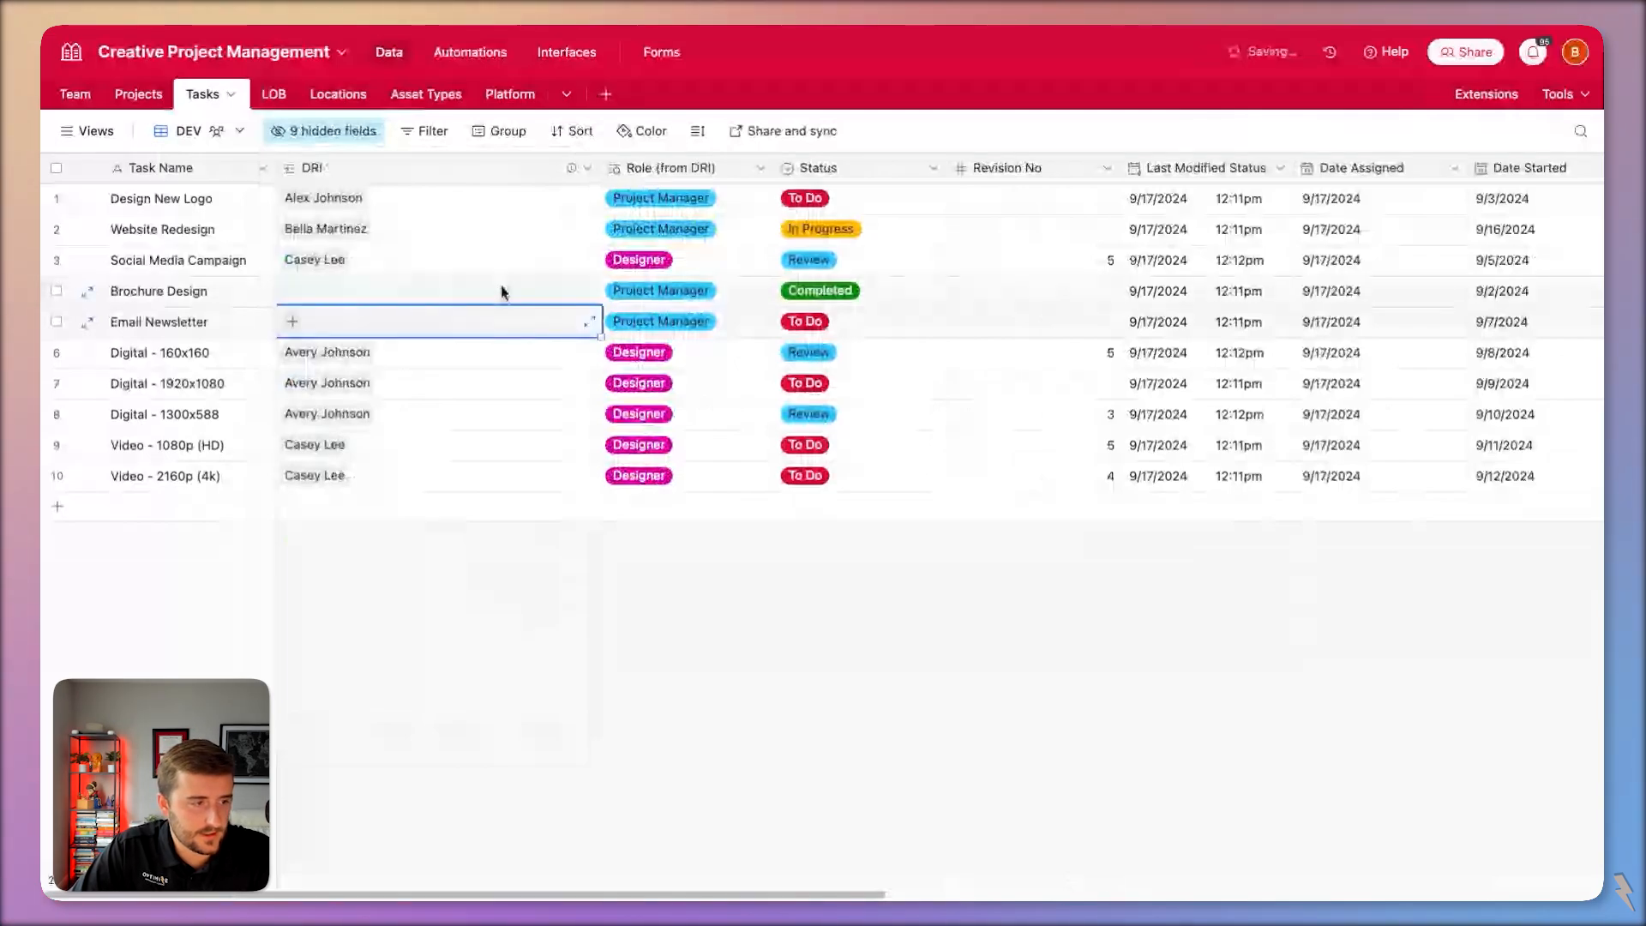
click(459, 212)
drag(459, 218, 466, 239)
key(Delete)
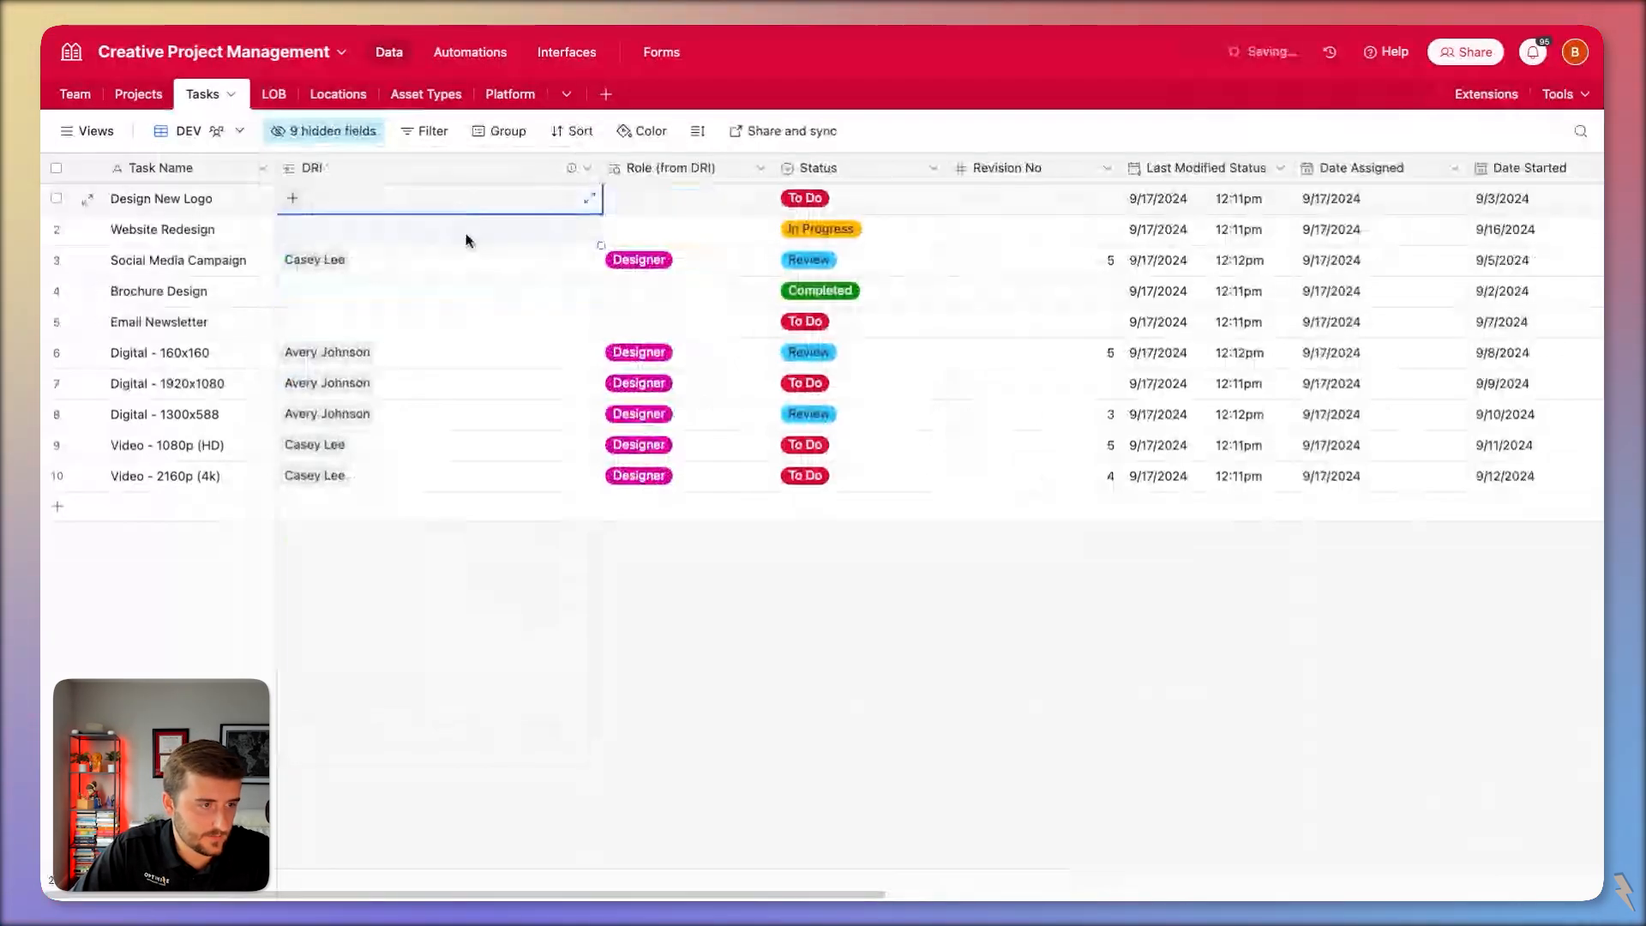
Look up another designer in the Team table and assign them as DRI of the four tasks without one.
click(564, 54)
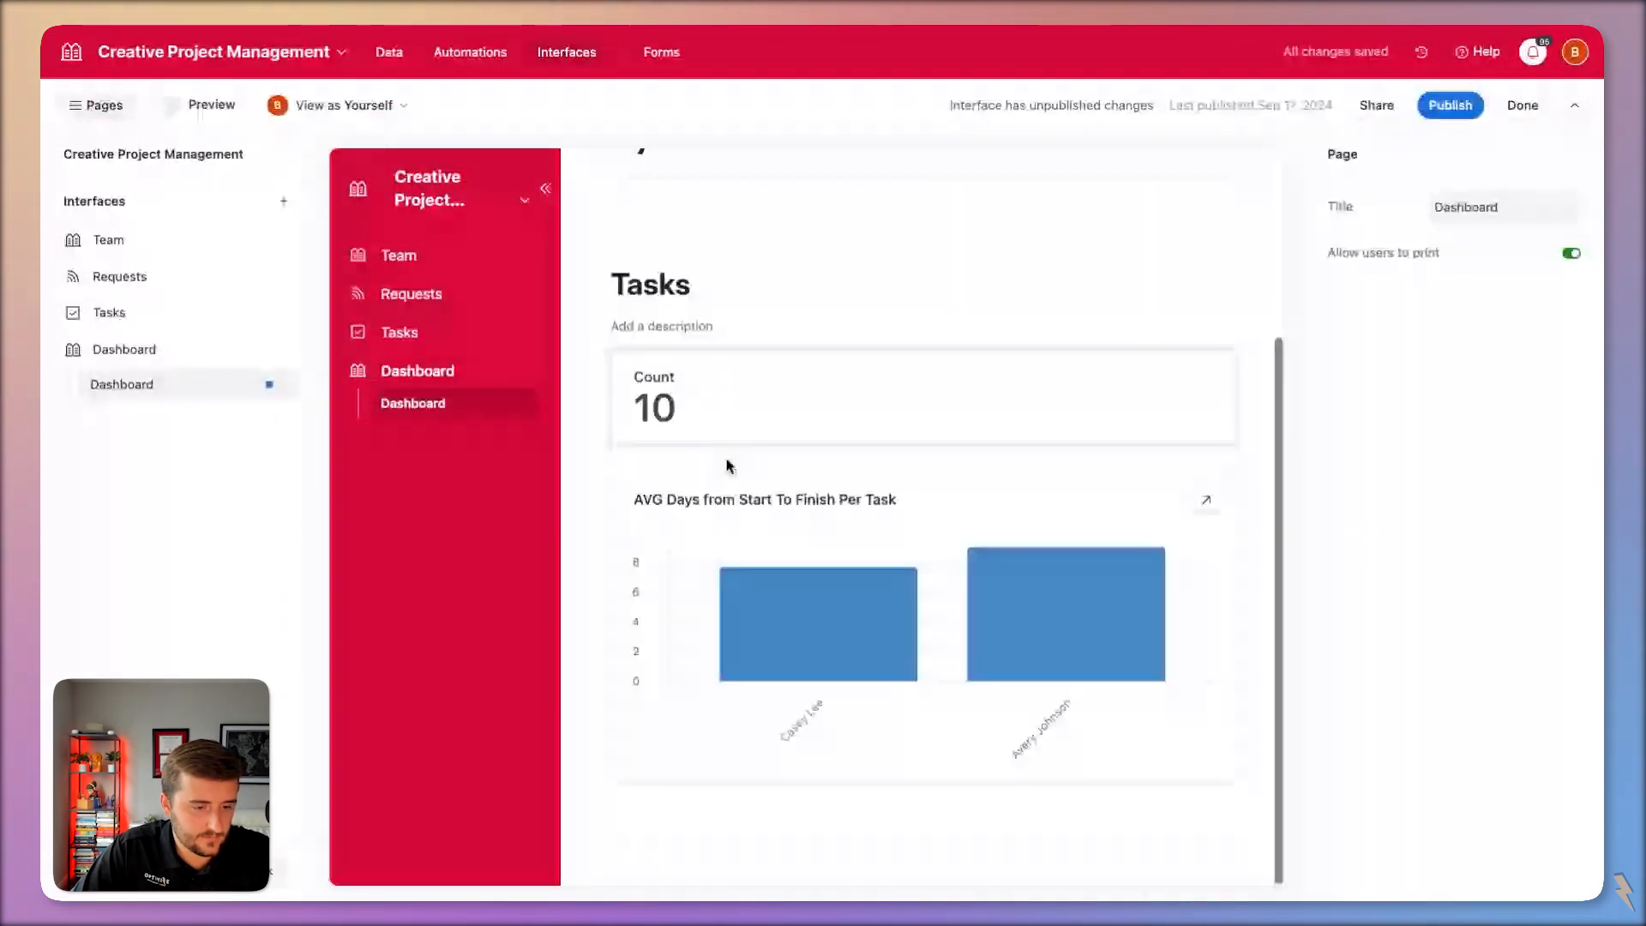
click(390, 43)
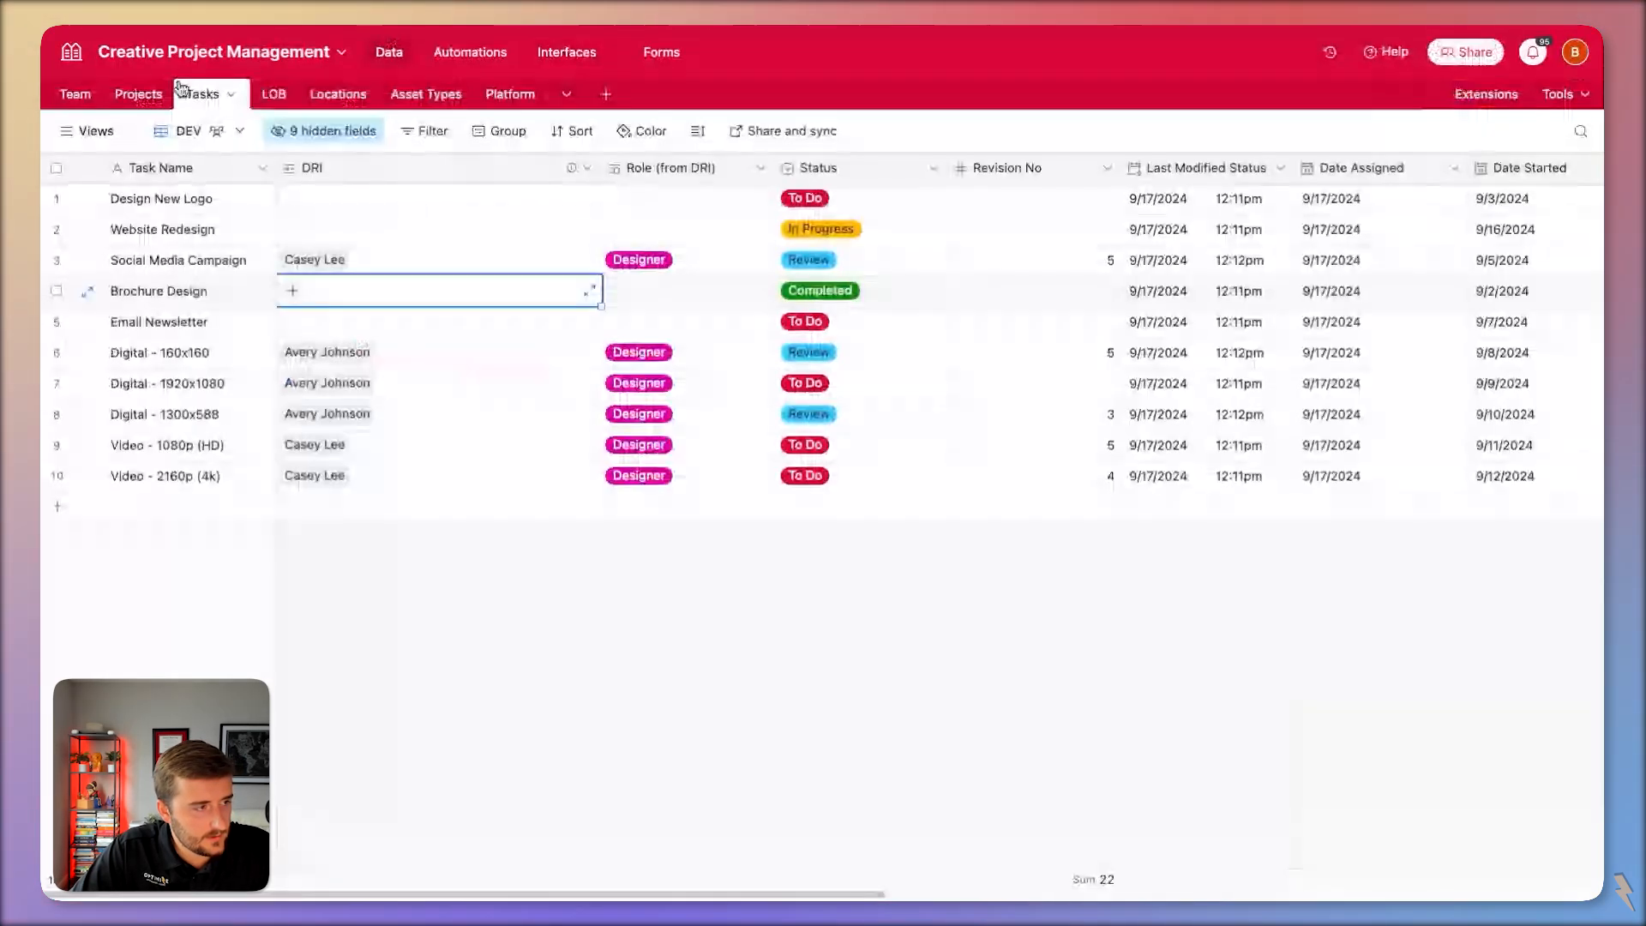
click(76, 94)
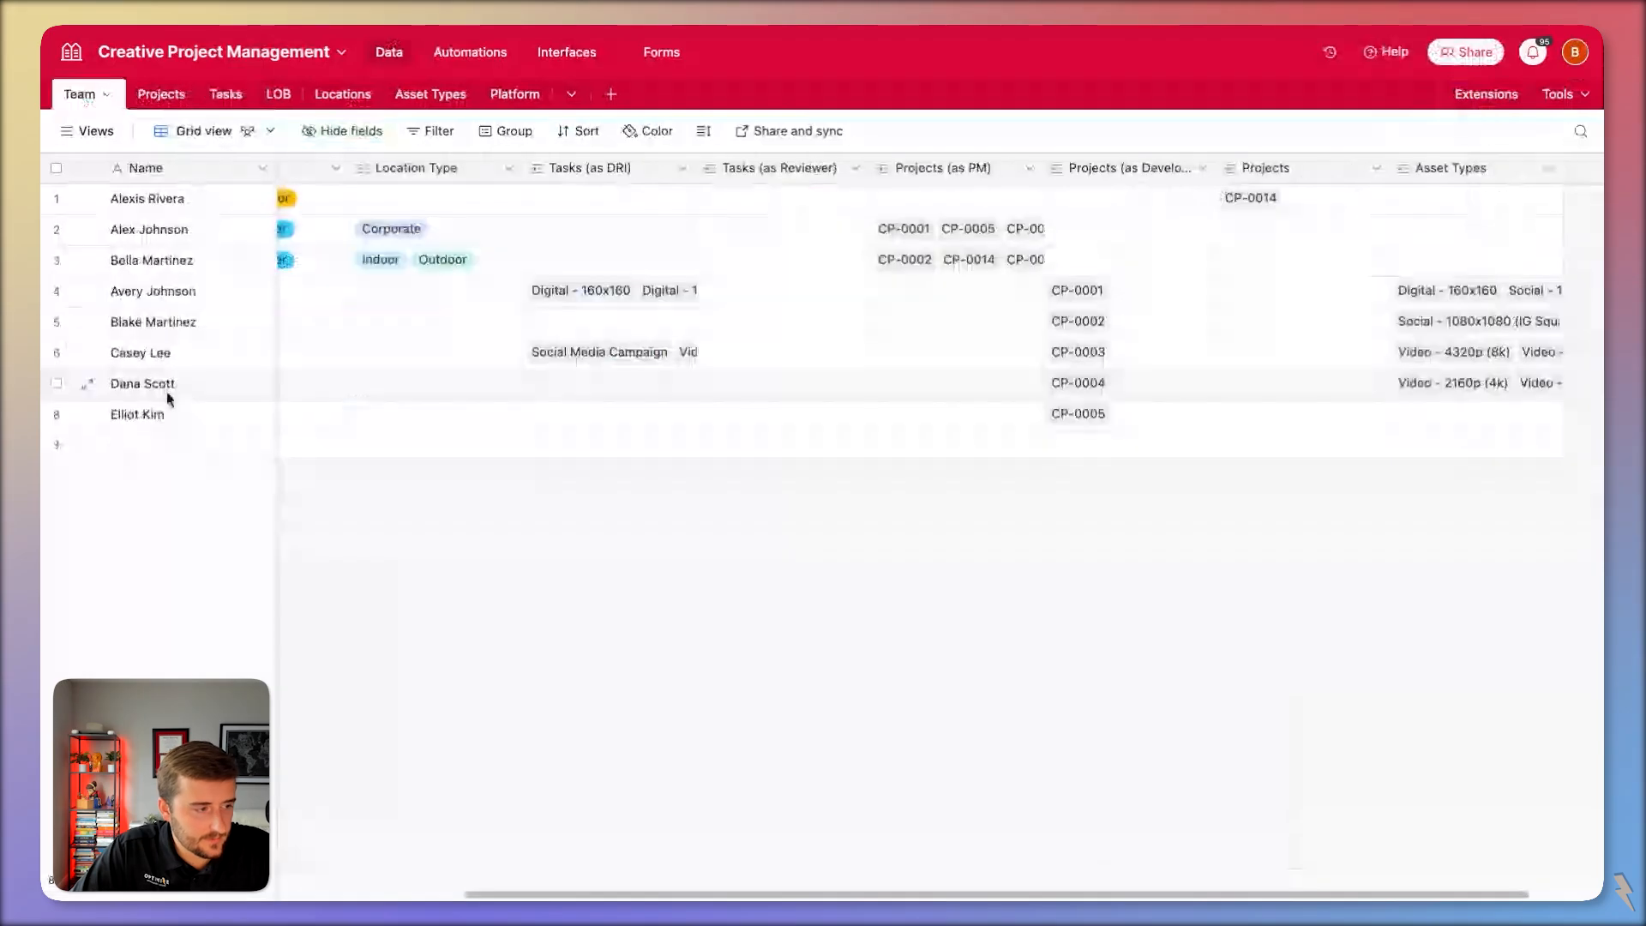
click(220, 96)
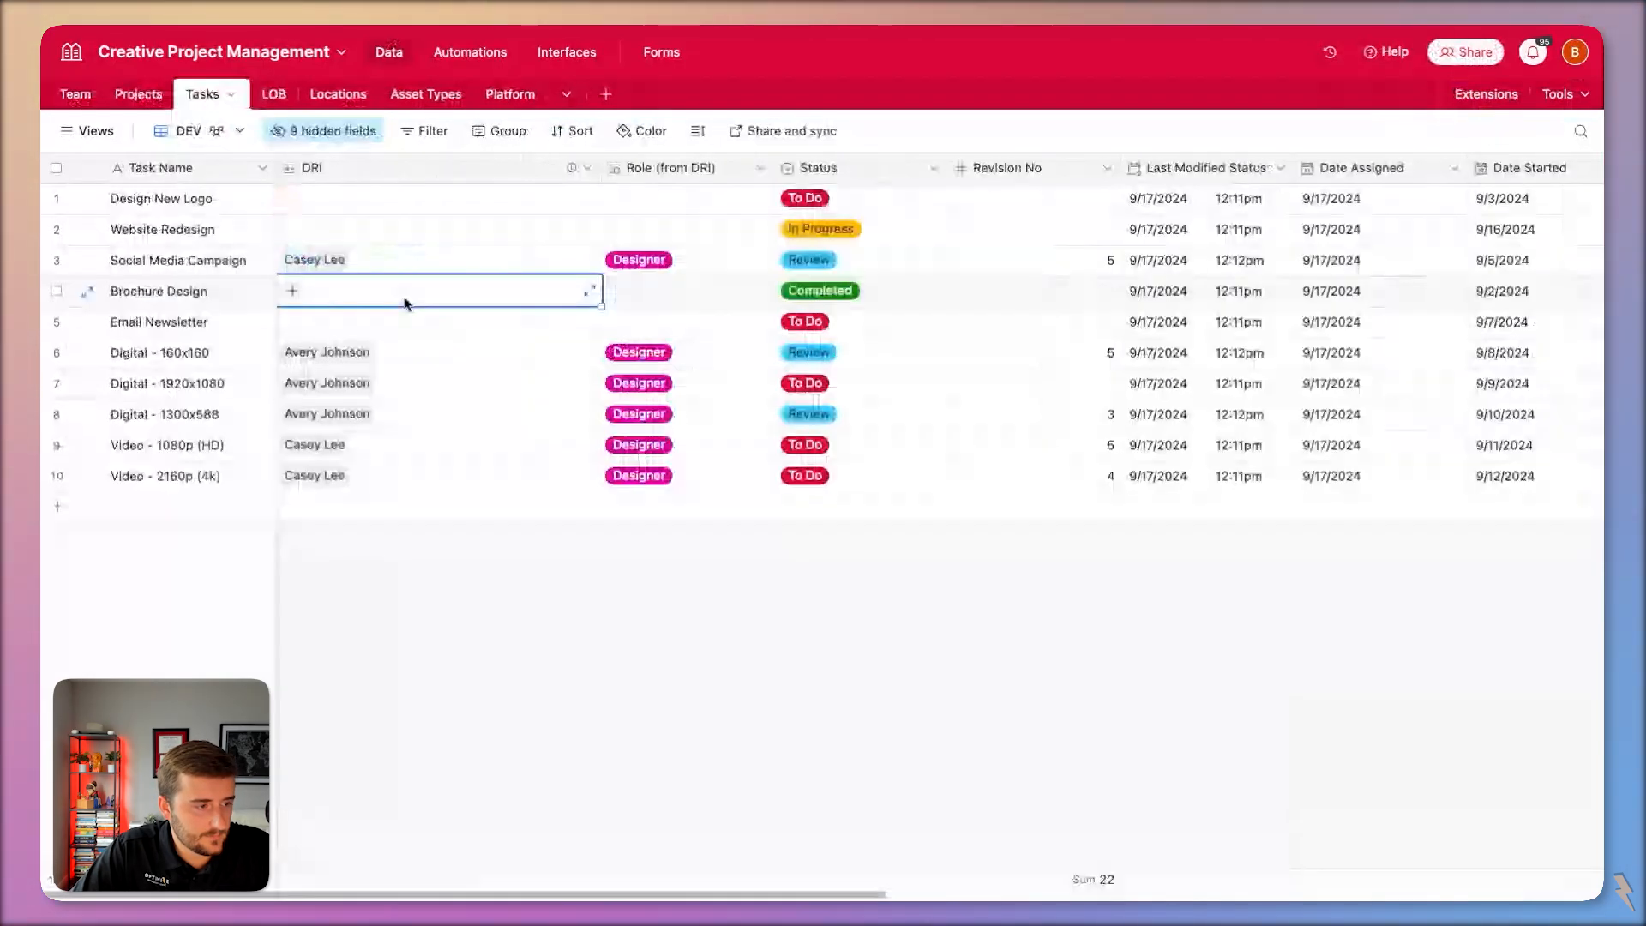
click(344, 200)
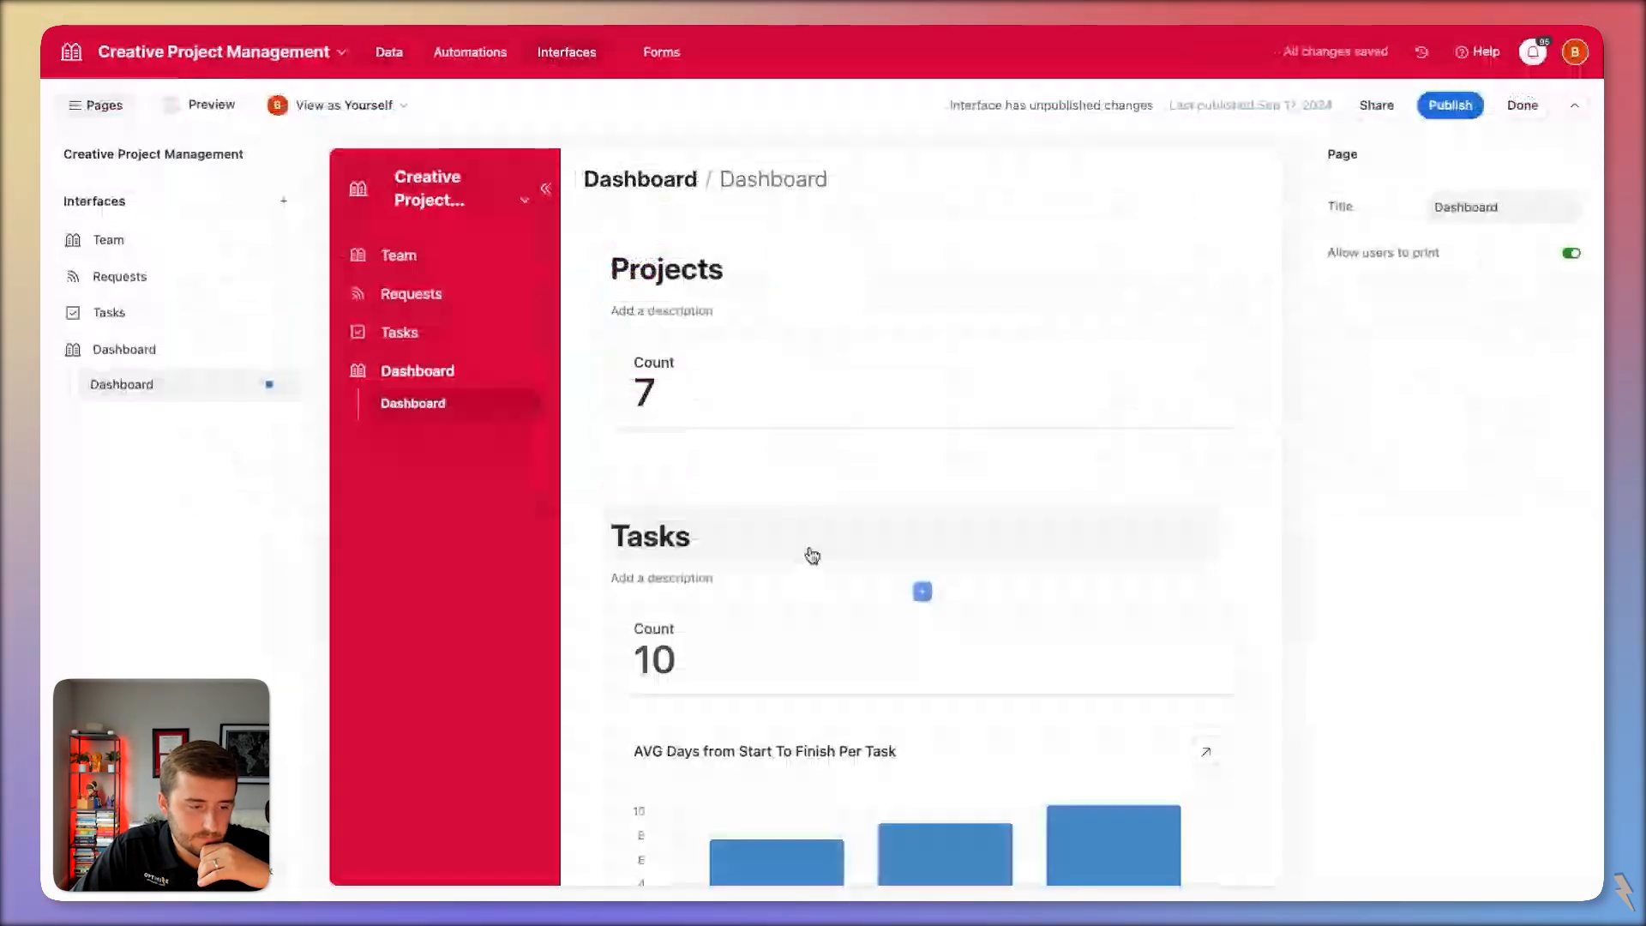
Inspect the Dashboard's average-days chart and the formatting options of the Days from Start To Finish field in the Tasks table.
scroll(899, 653, down, 3)
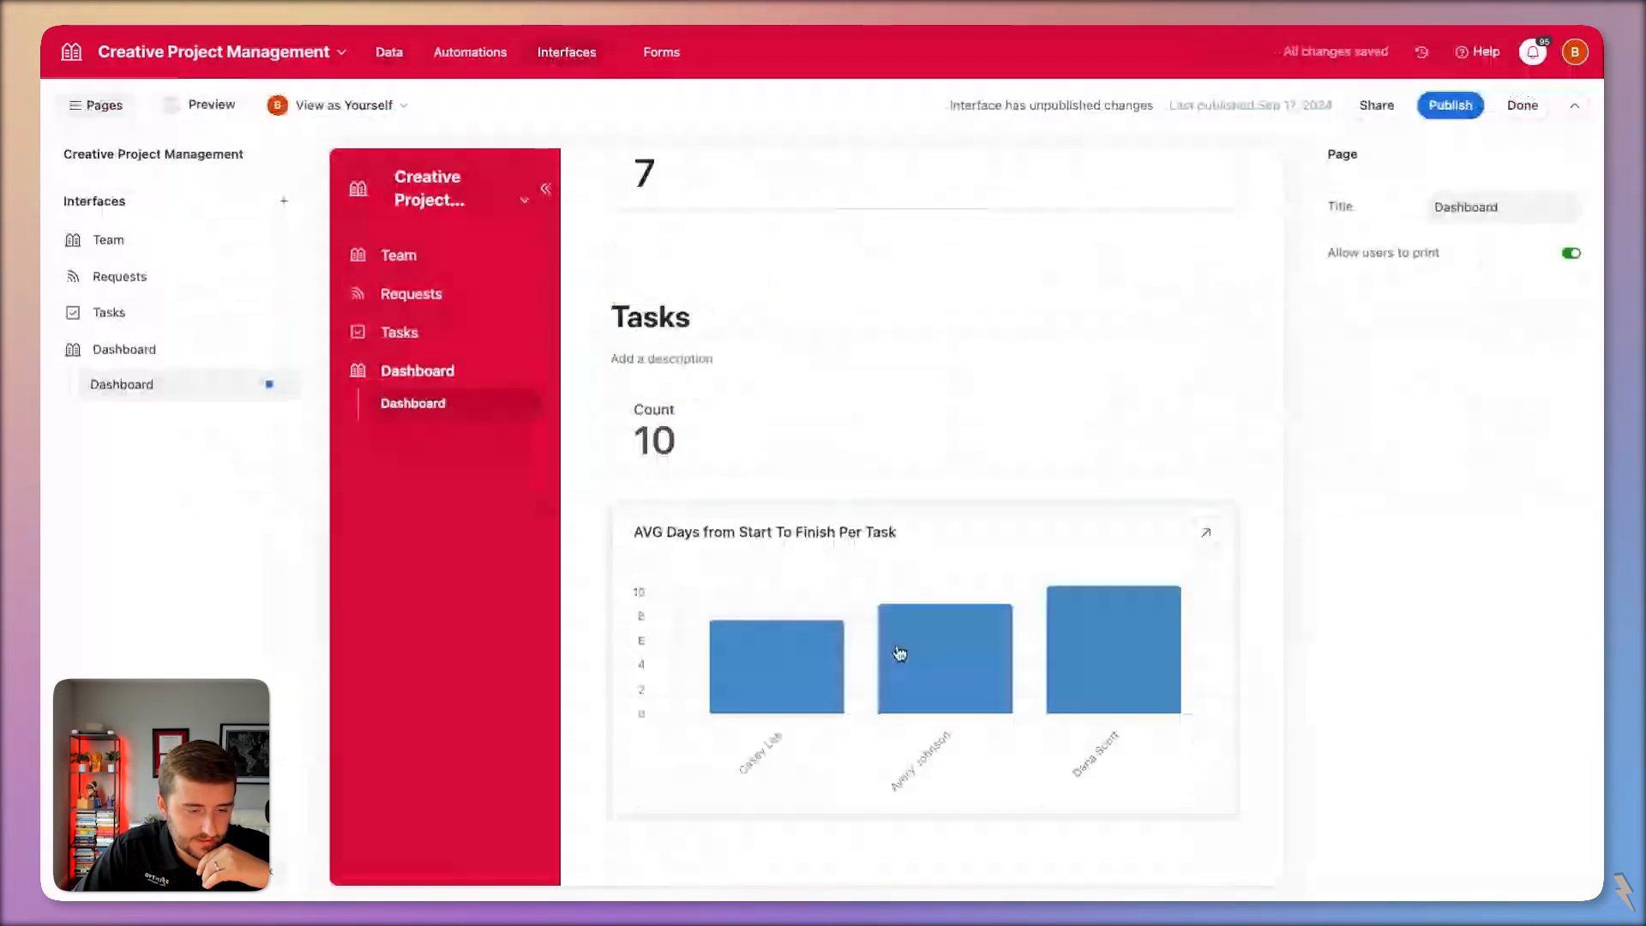
click(900, 653)
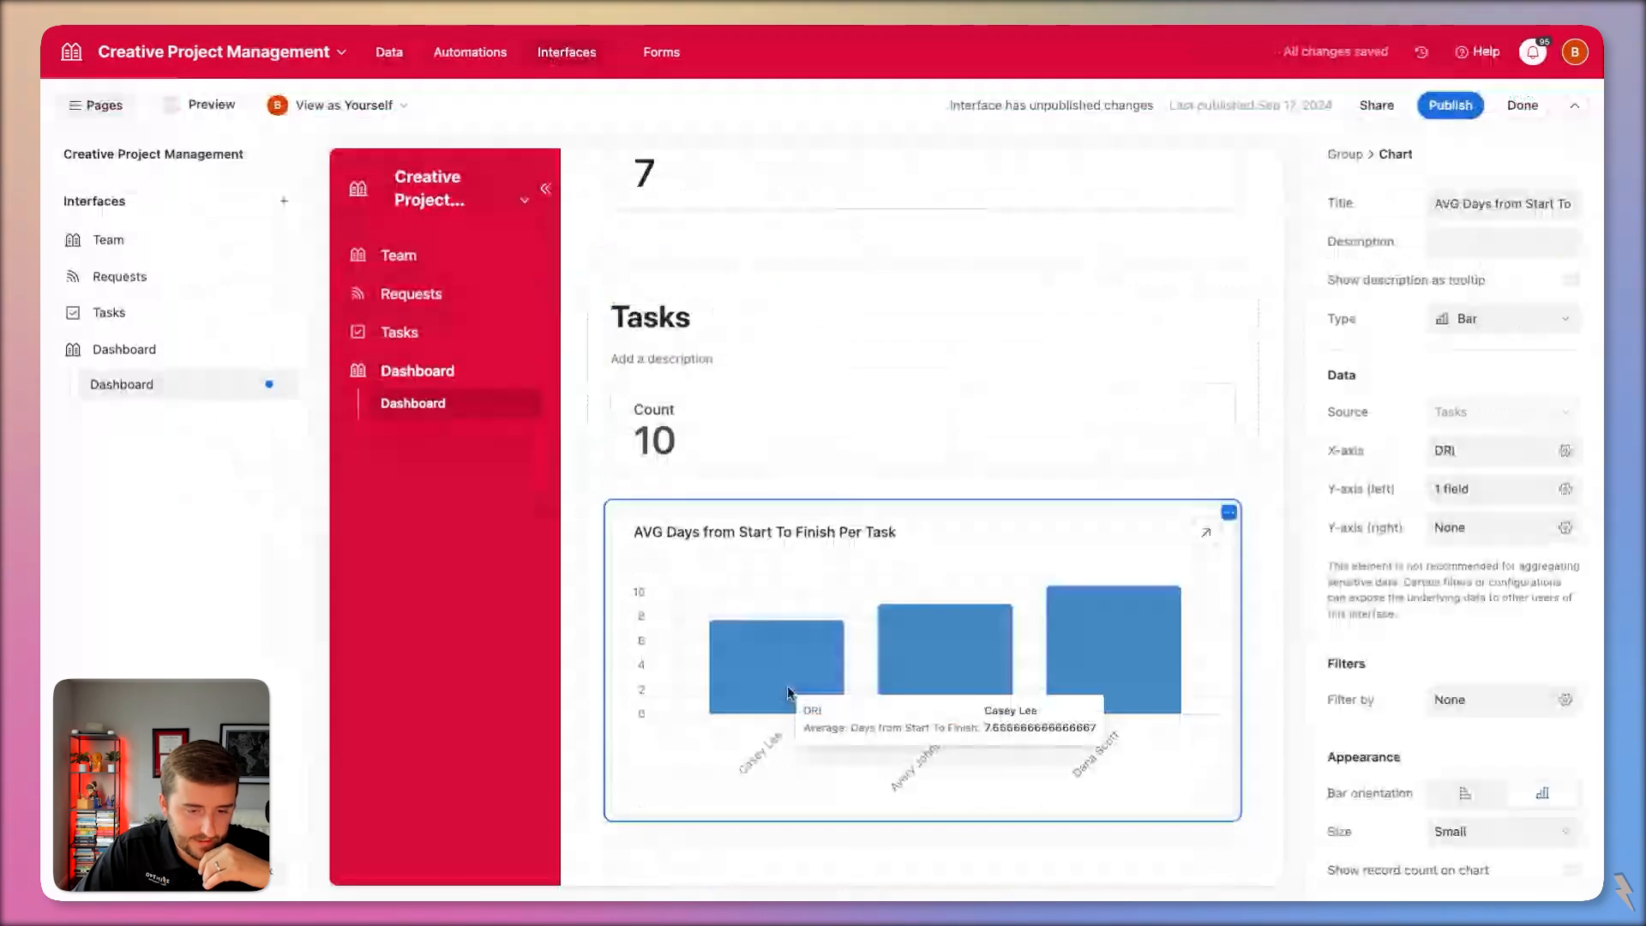
click(389, 51)
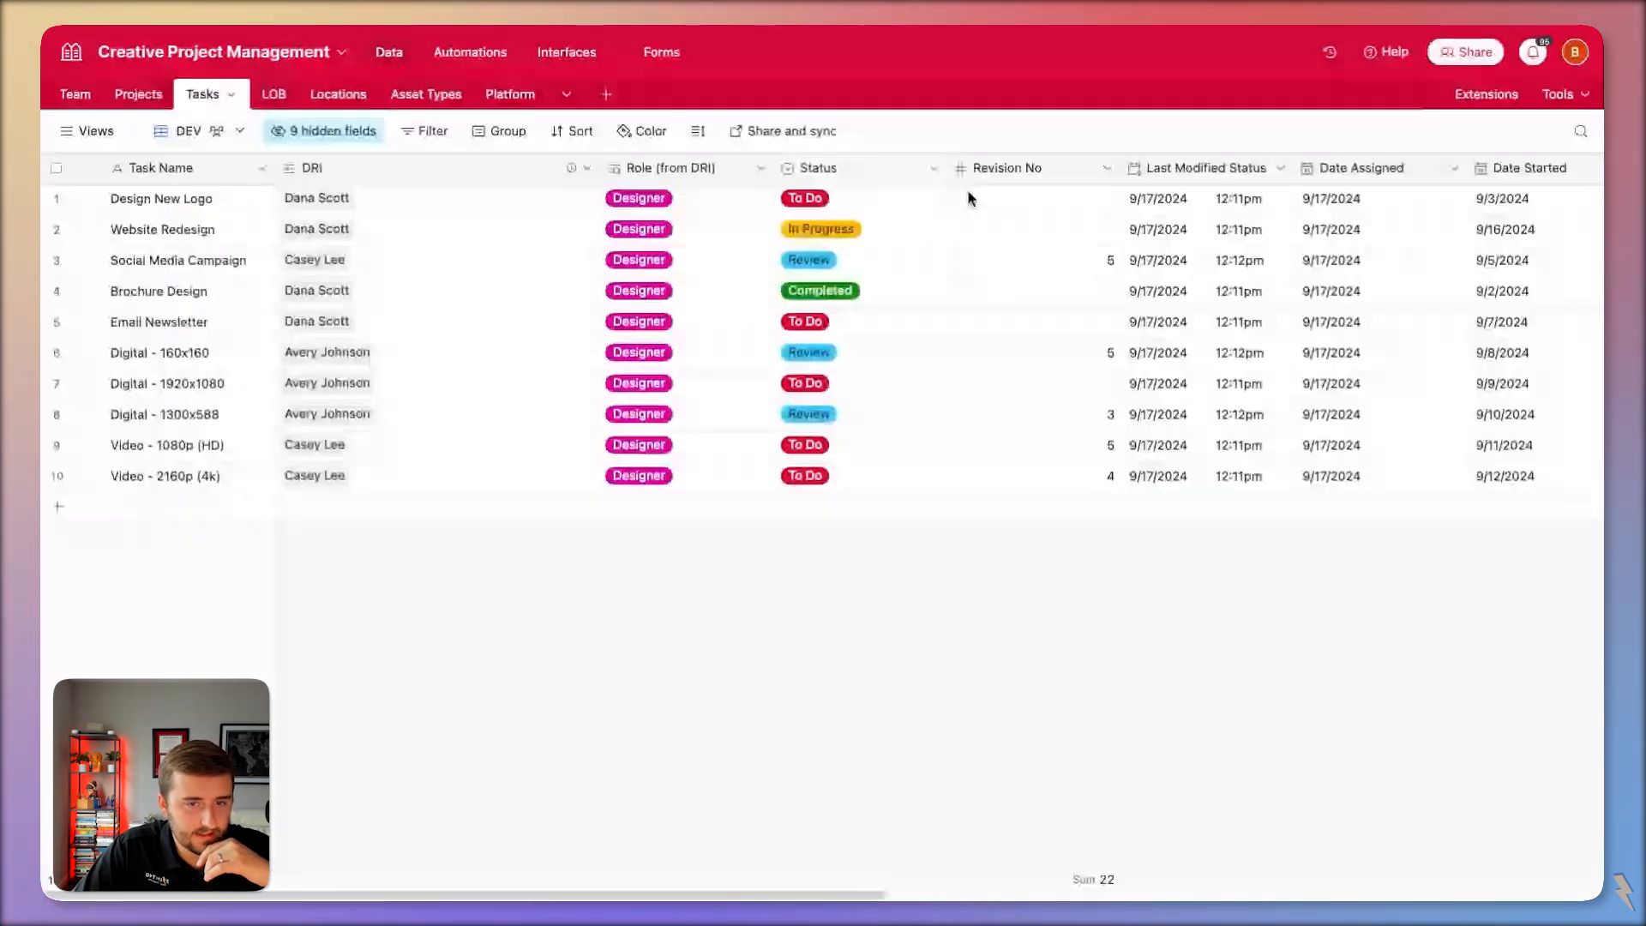
scroll(1201, 240, right, 5)
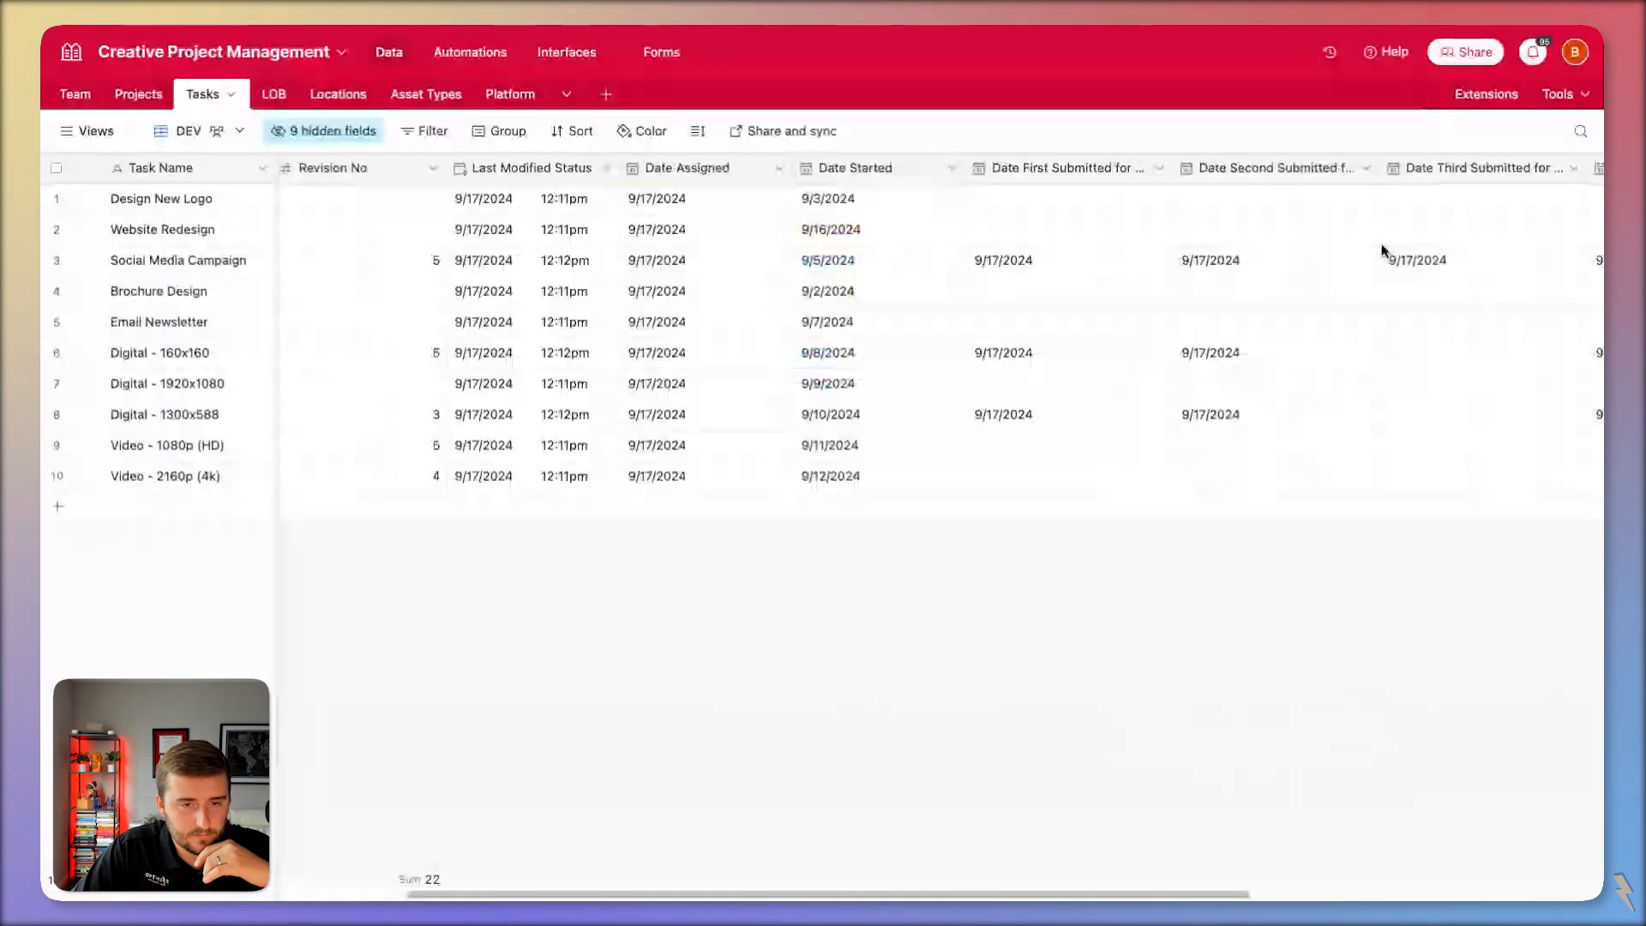
scroll(1371, 214, right, 5)
double_click(1366, 169)
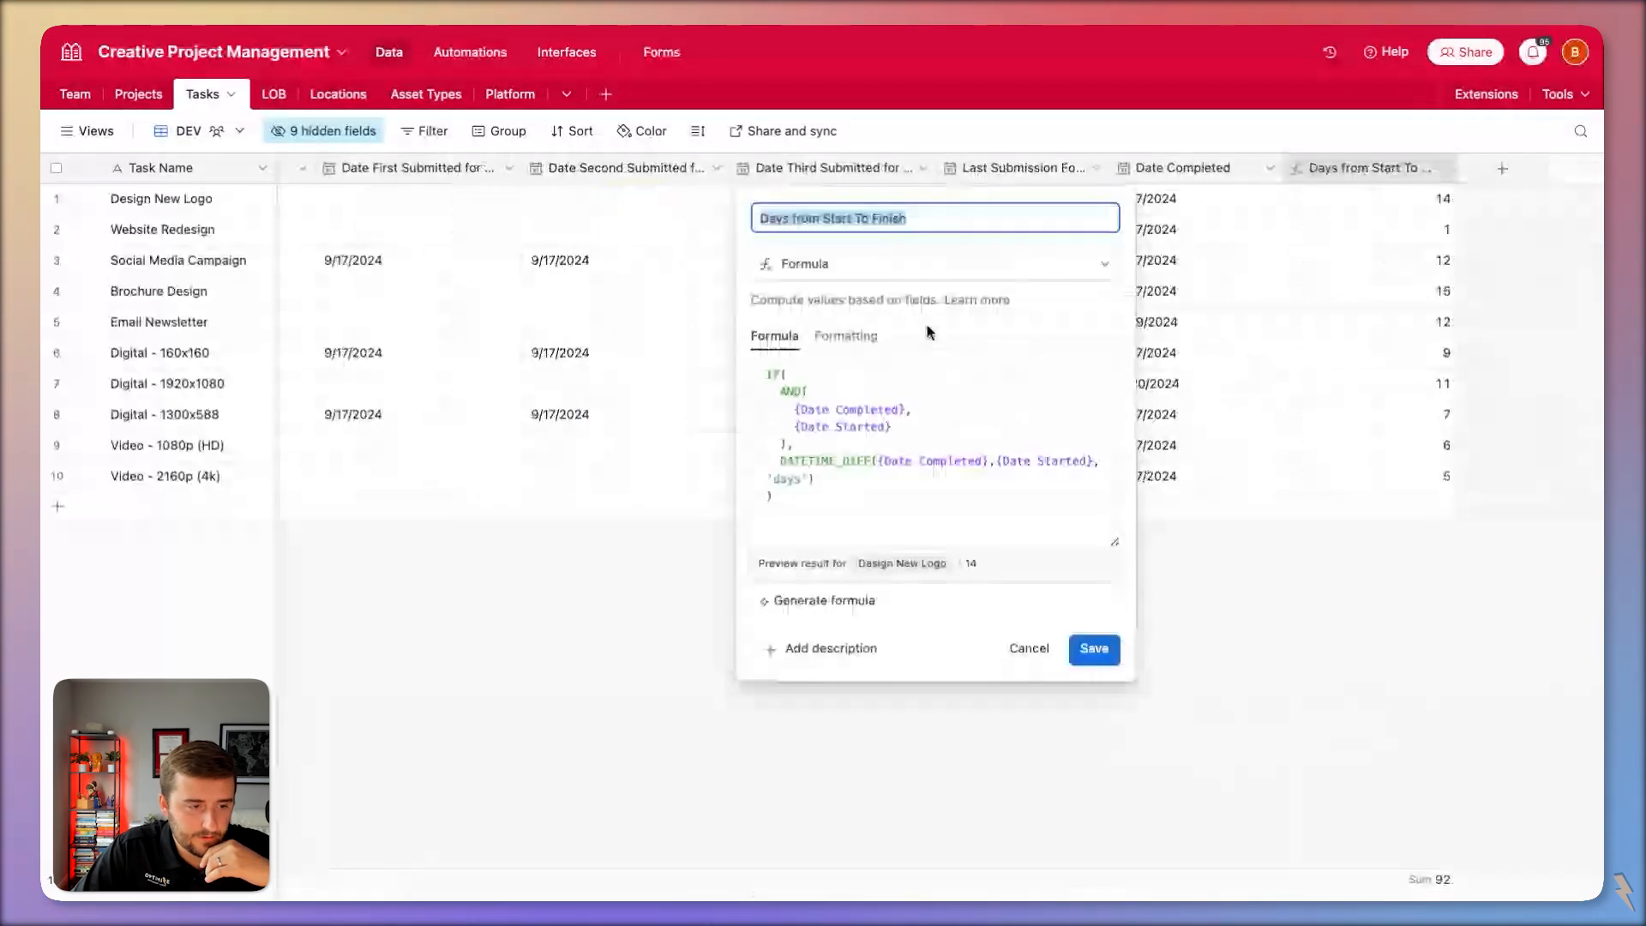
click(846, 335)
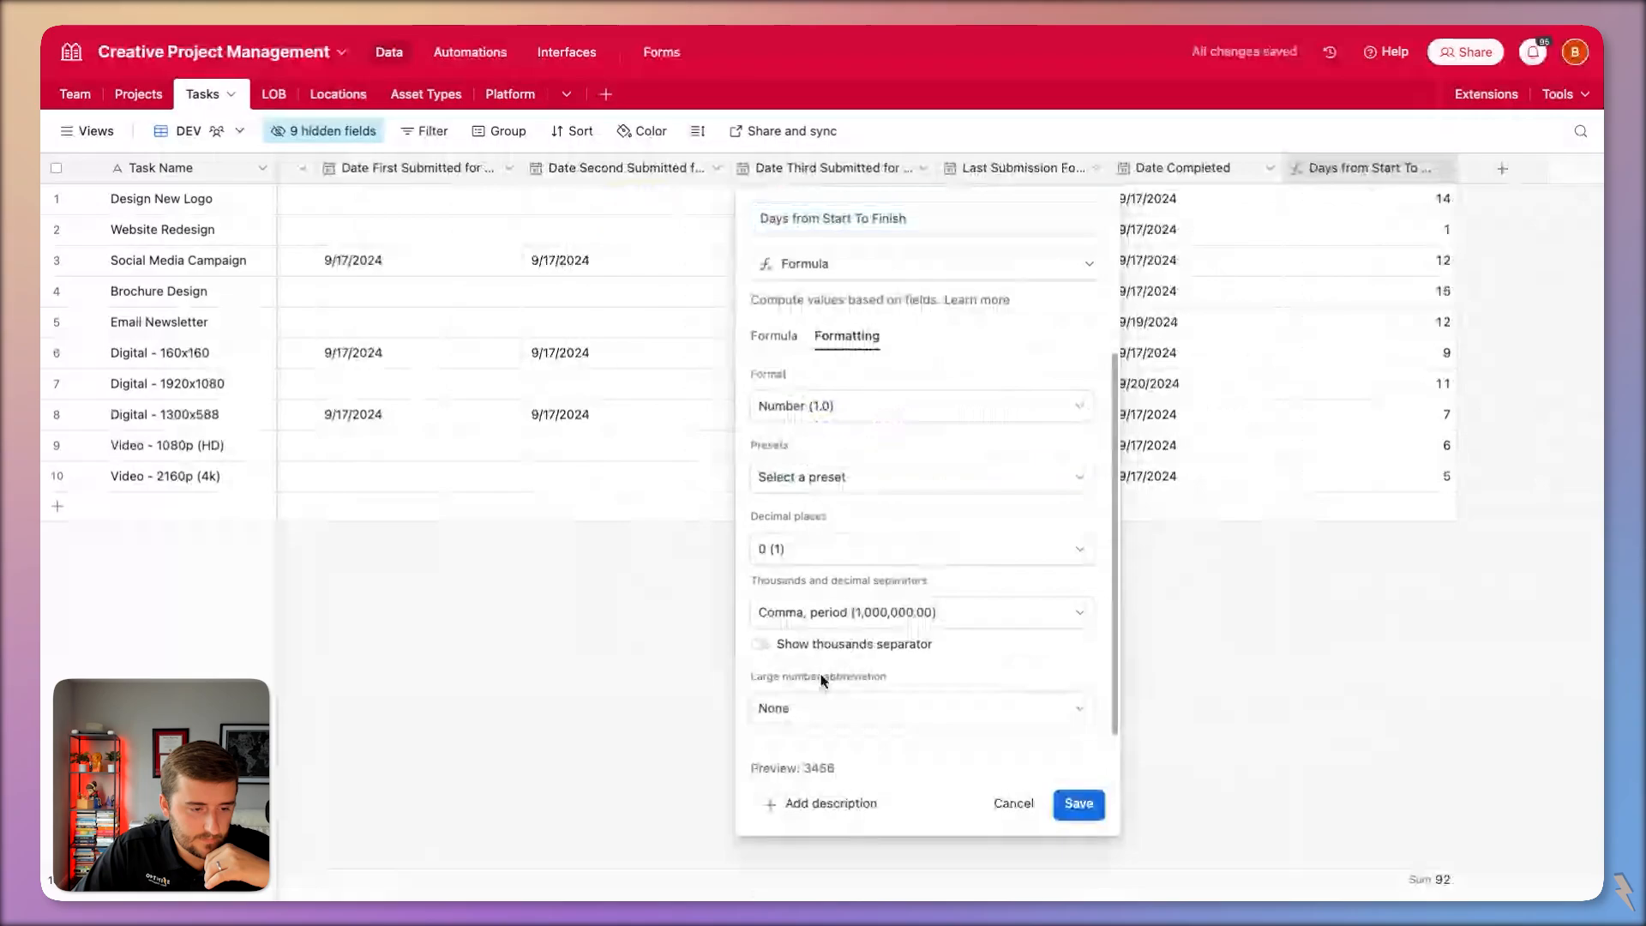
scroll(814, 525, down, 1)
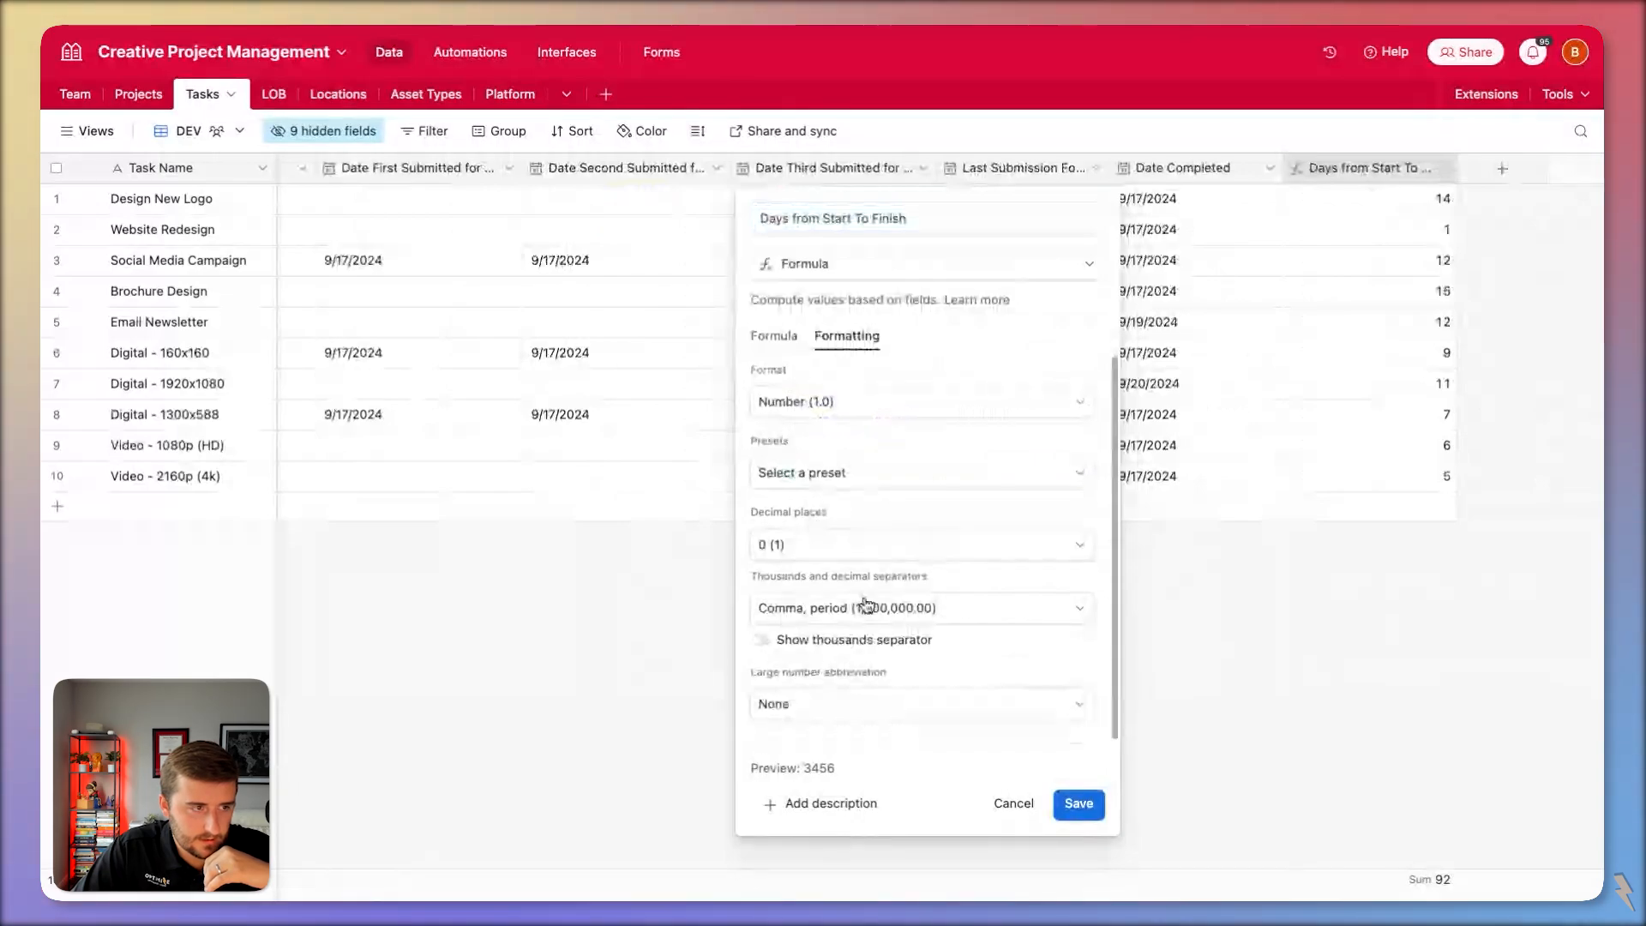
key(Escape)
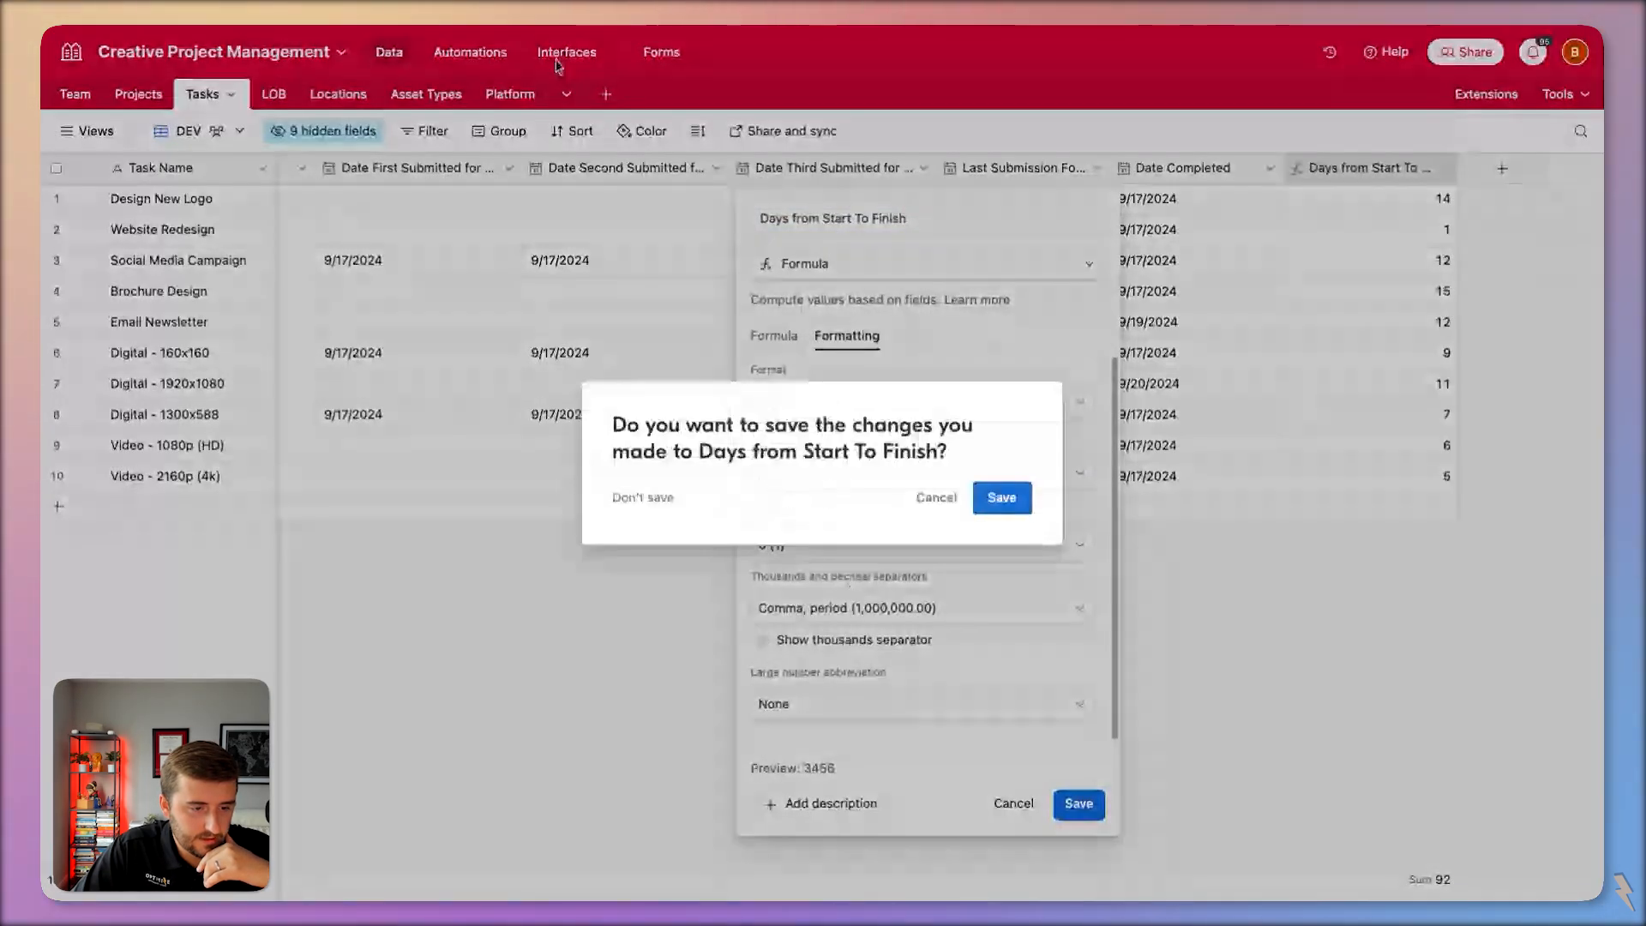
click(963, 504)
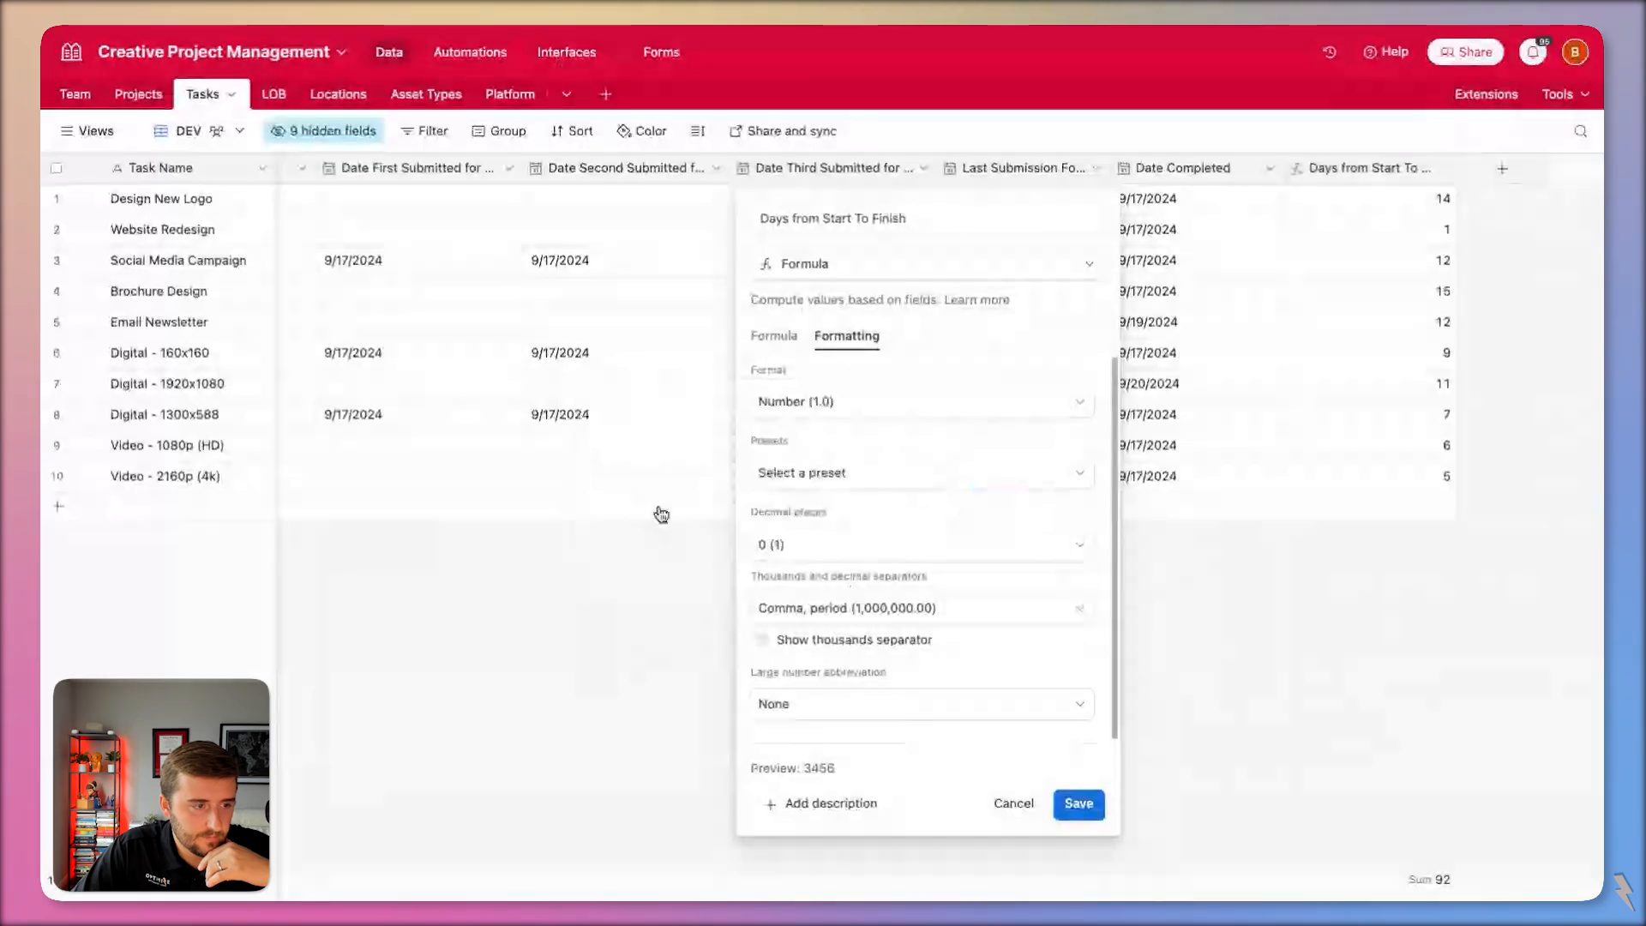
Show the record count on the AVG Days from Start To Finish Per Task chart and check its left Y-axis settings.
click(573, 60)
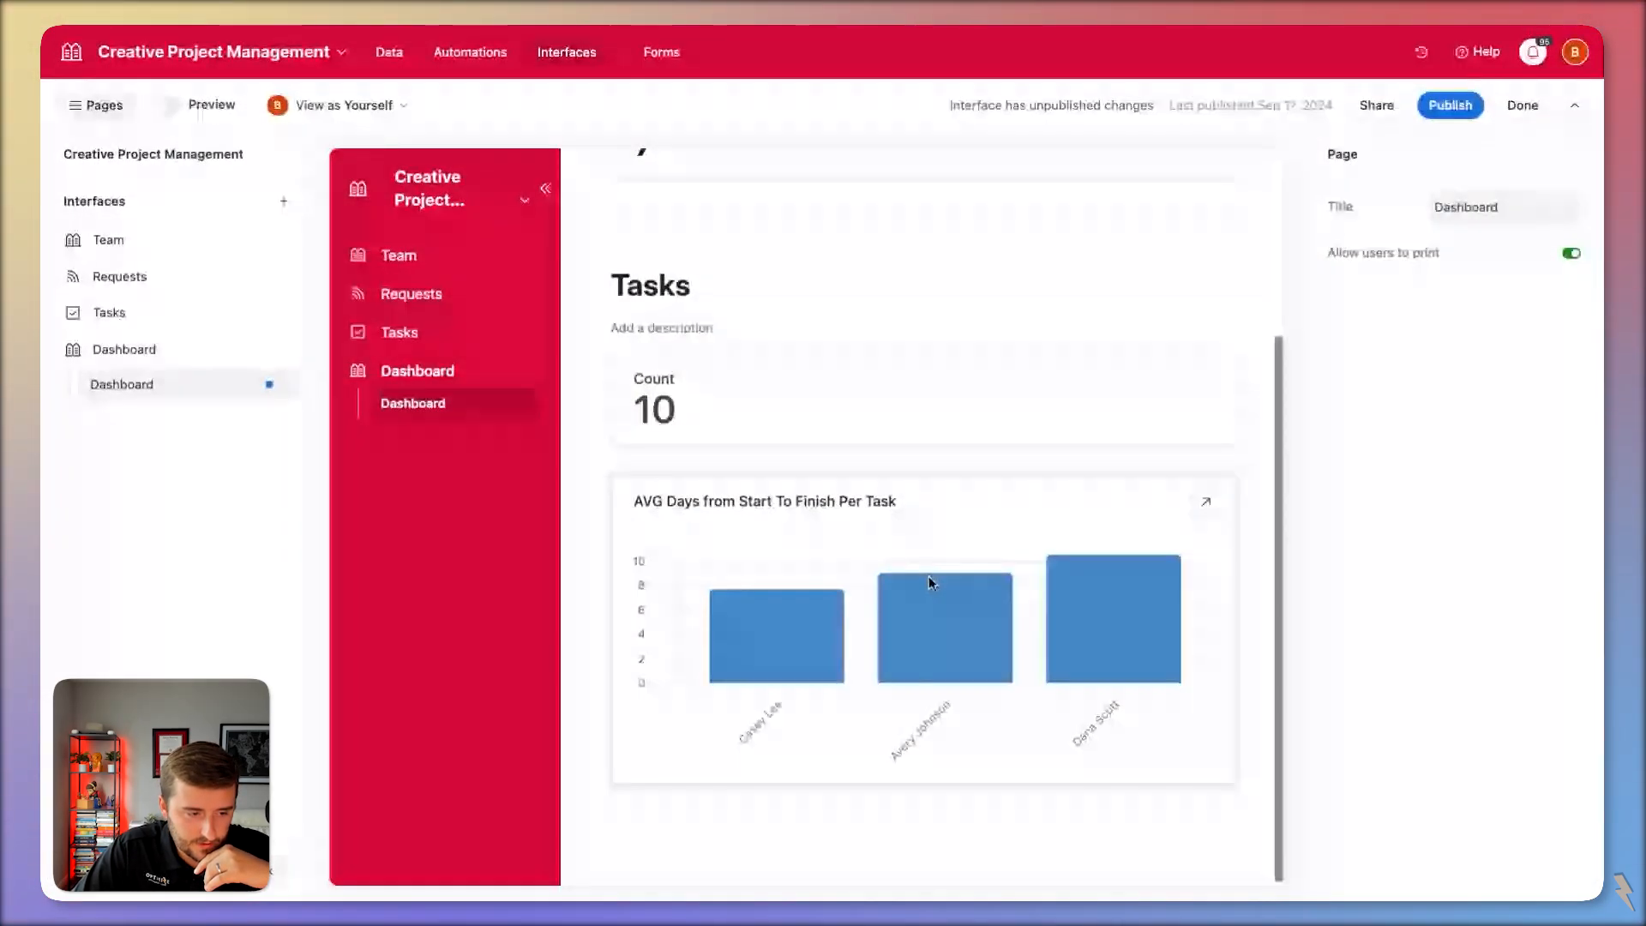
click(928, 576)
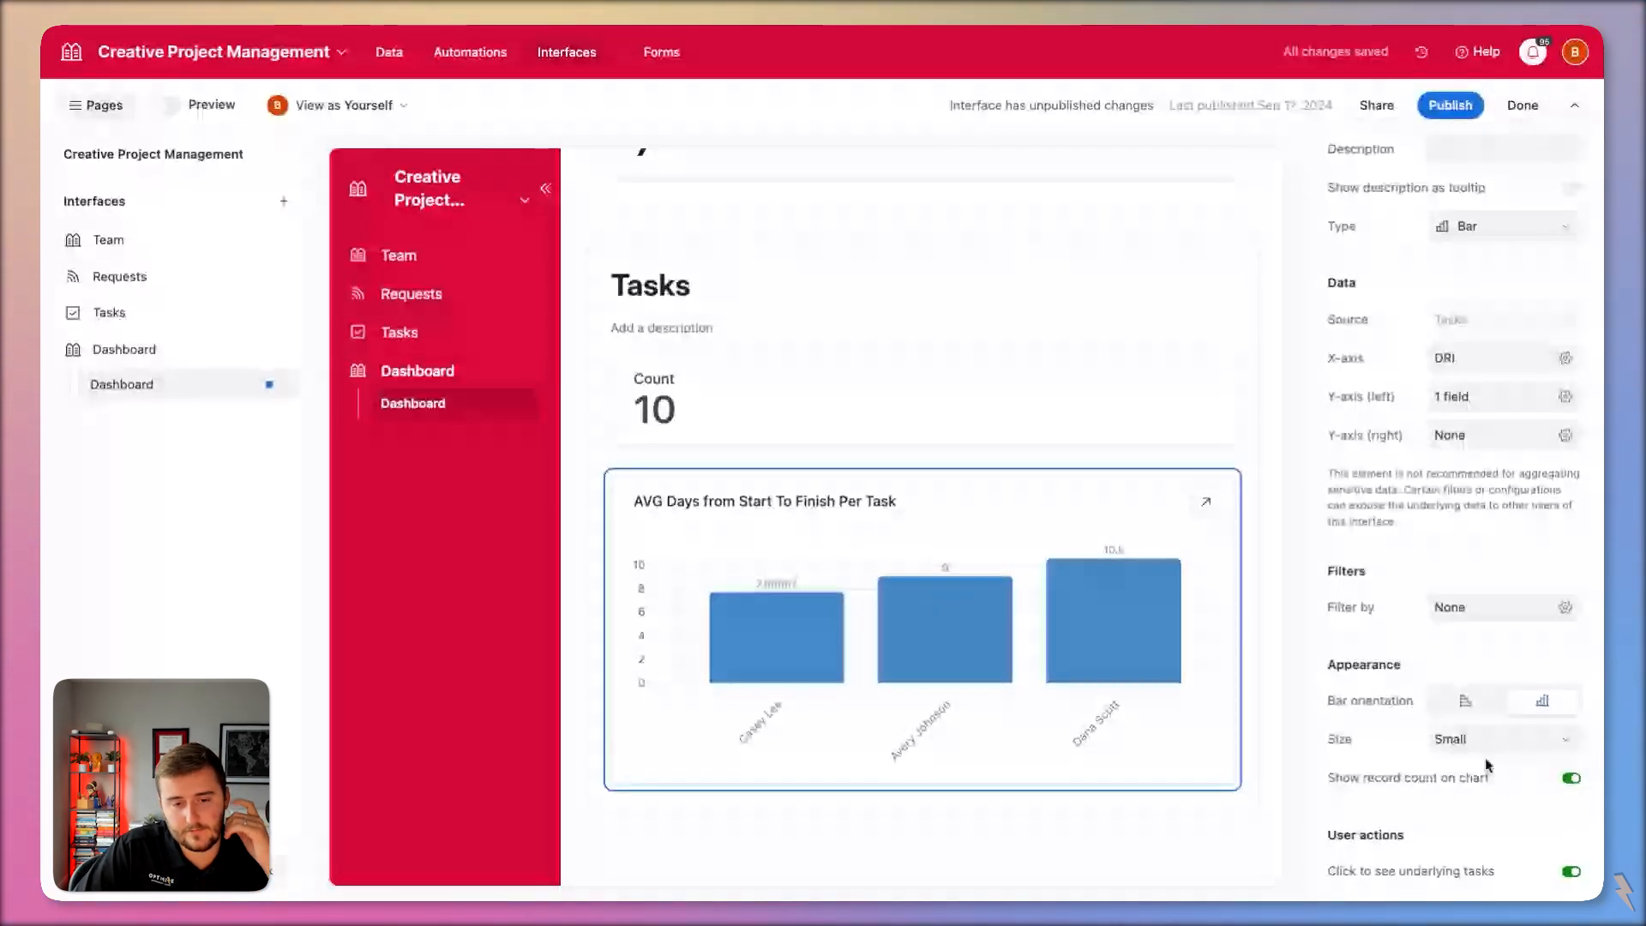
scroll(1474, 617, up, 2)
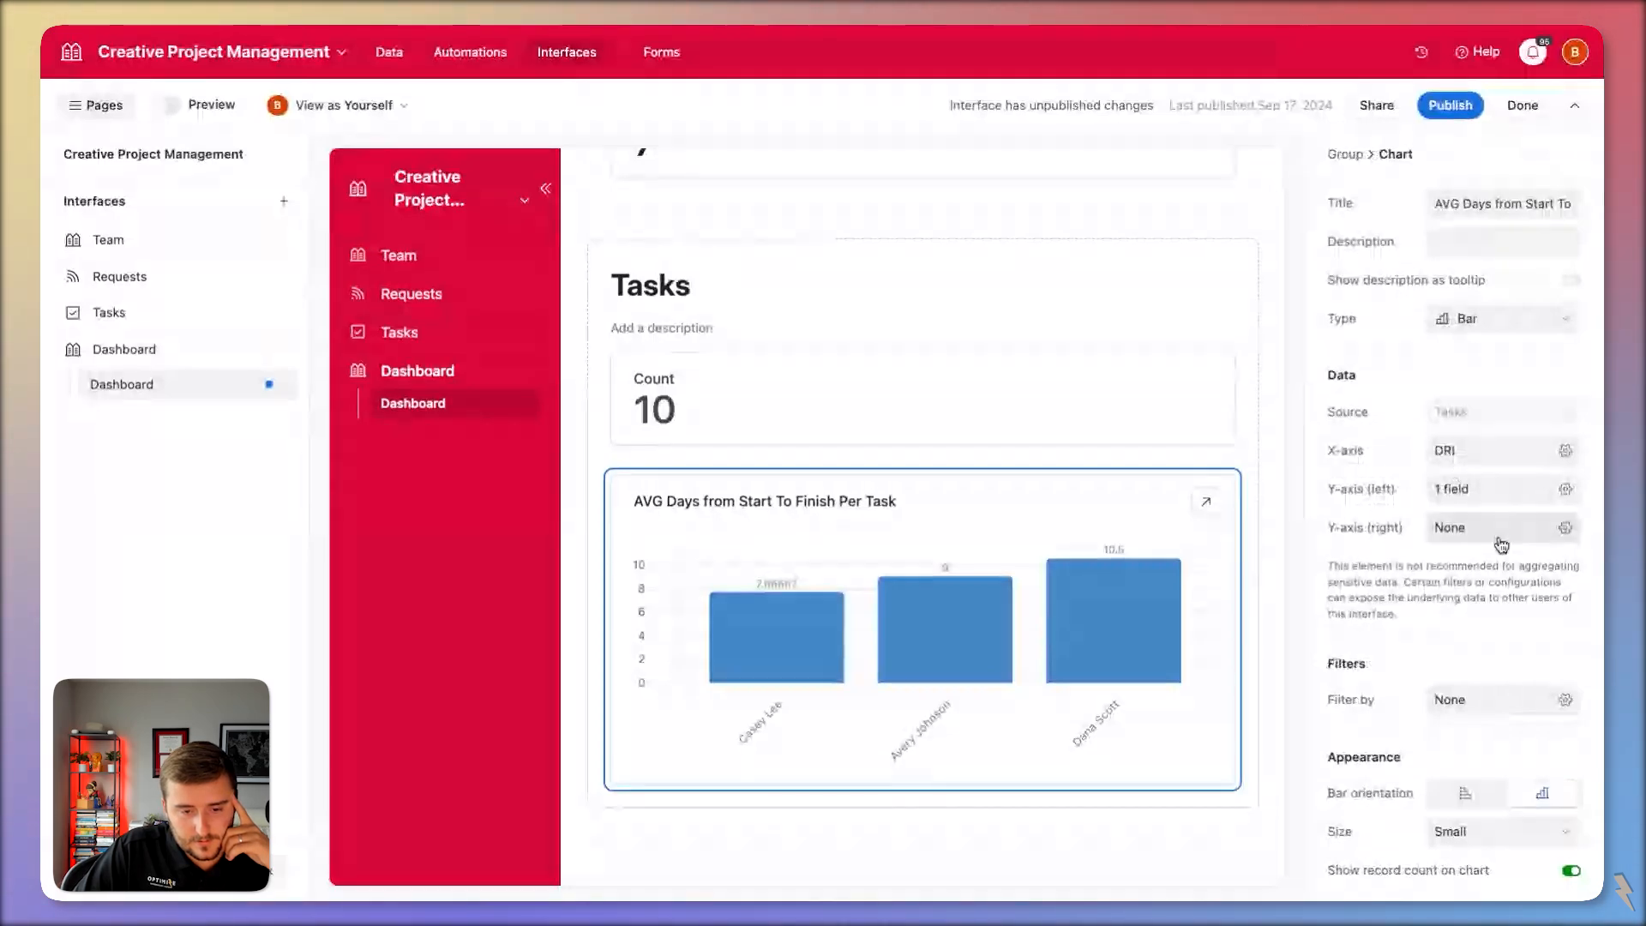
click(1496, 488)
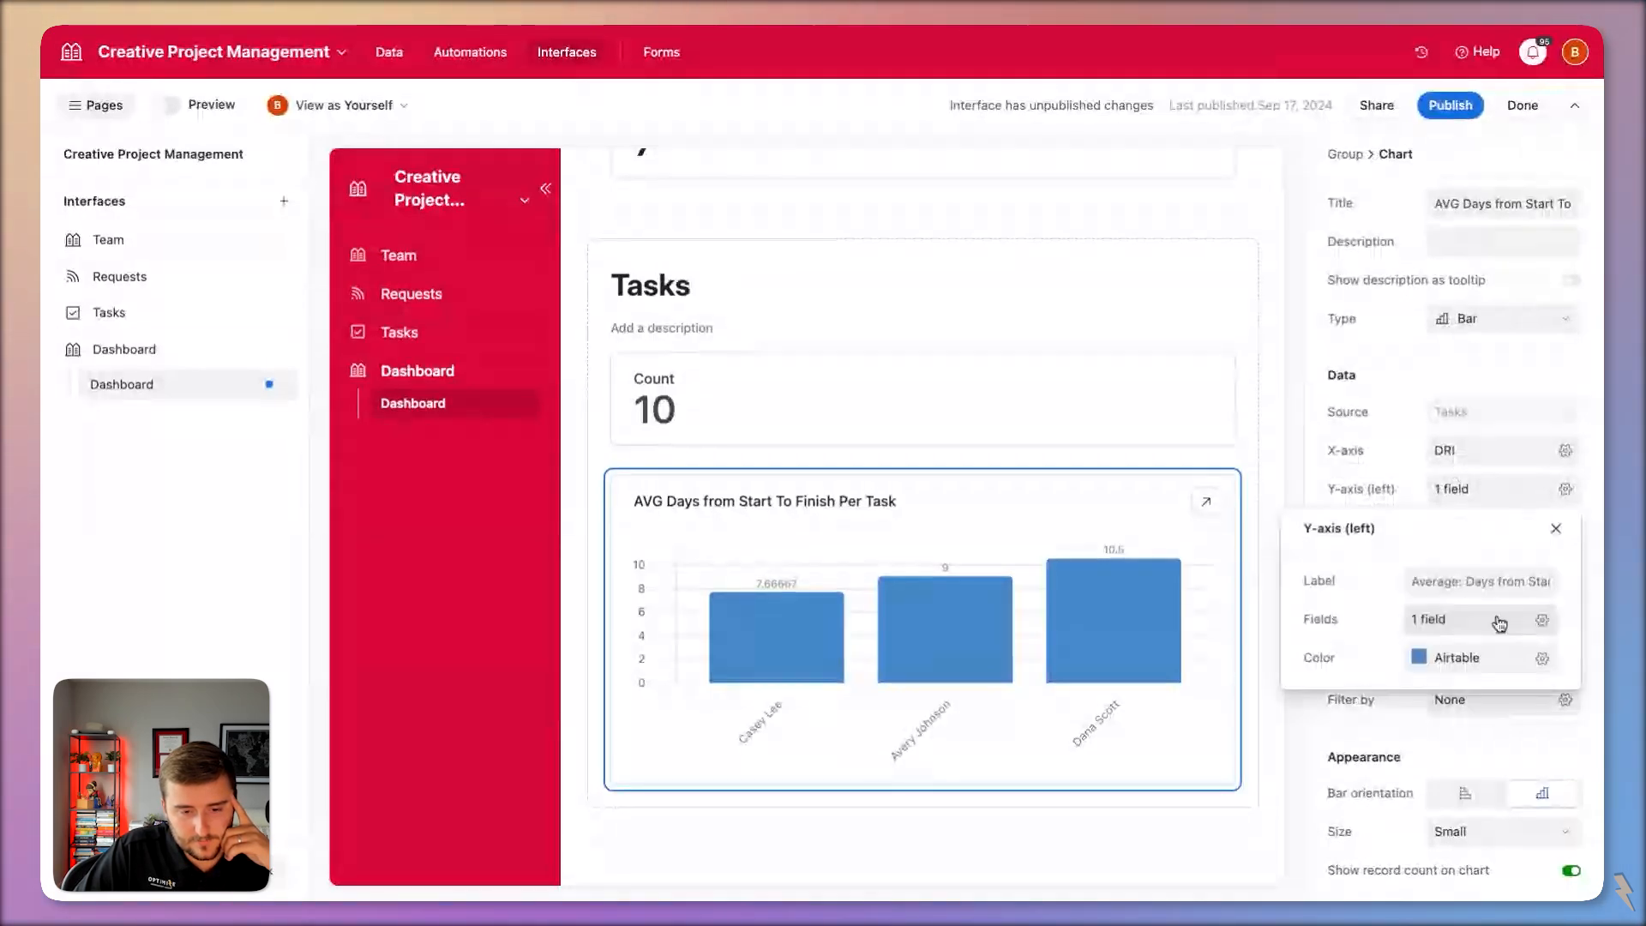
click(1498, 623)
click(1425, 620)
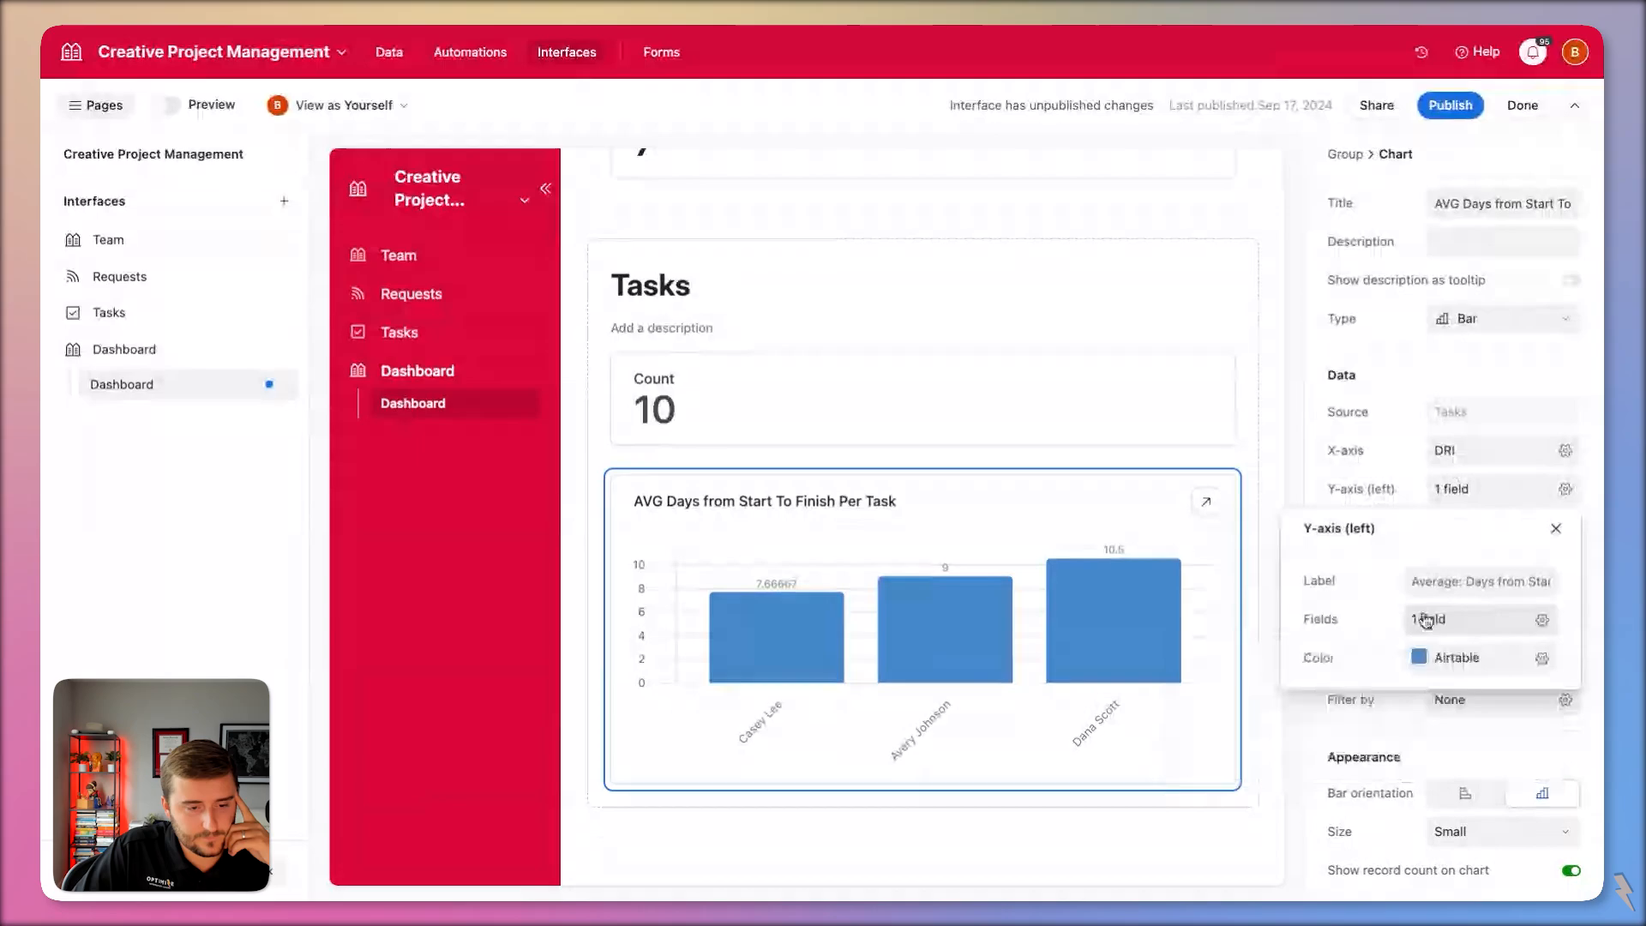
click(995, 625)
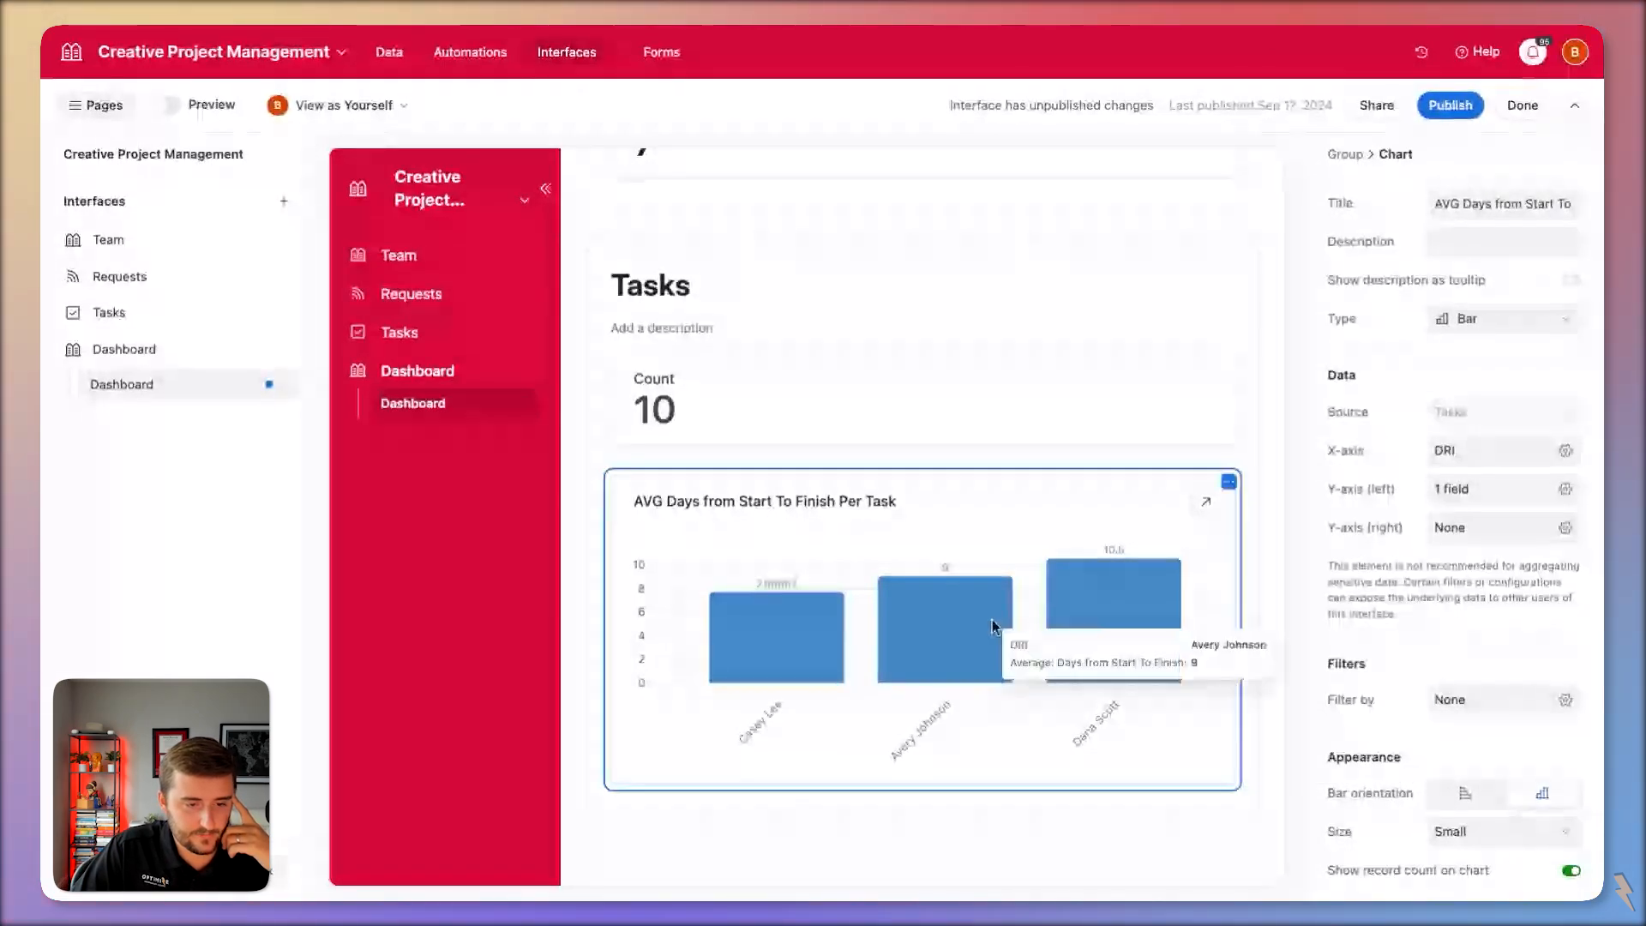
Duplicate the AVG Days from Start To Finish Per Task chart and place the copy full-width below the original.
scroll(929, 626, down, 1)
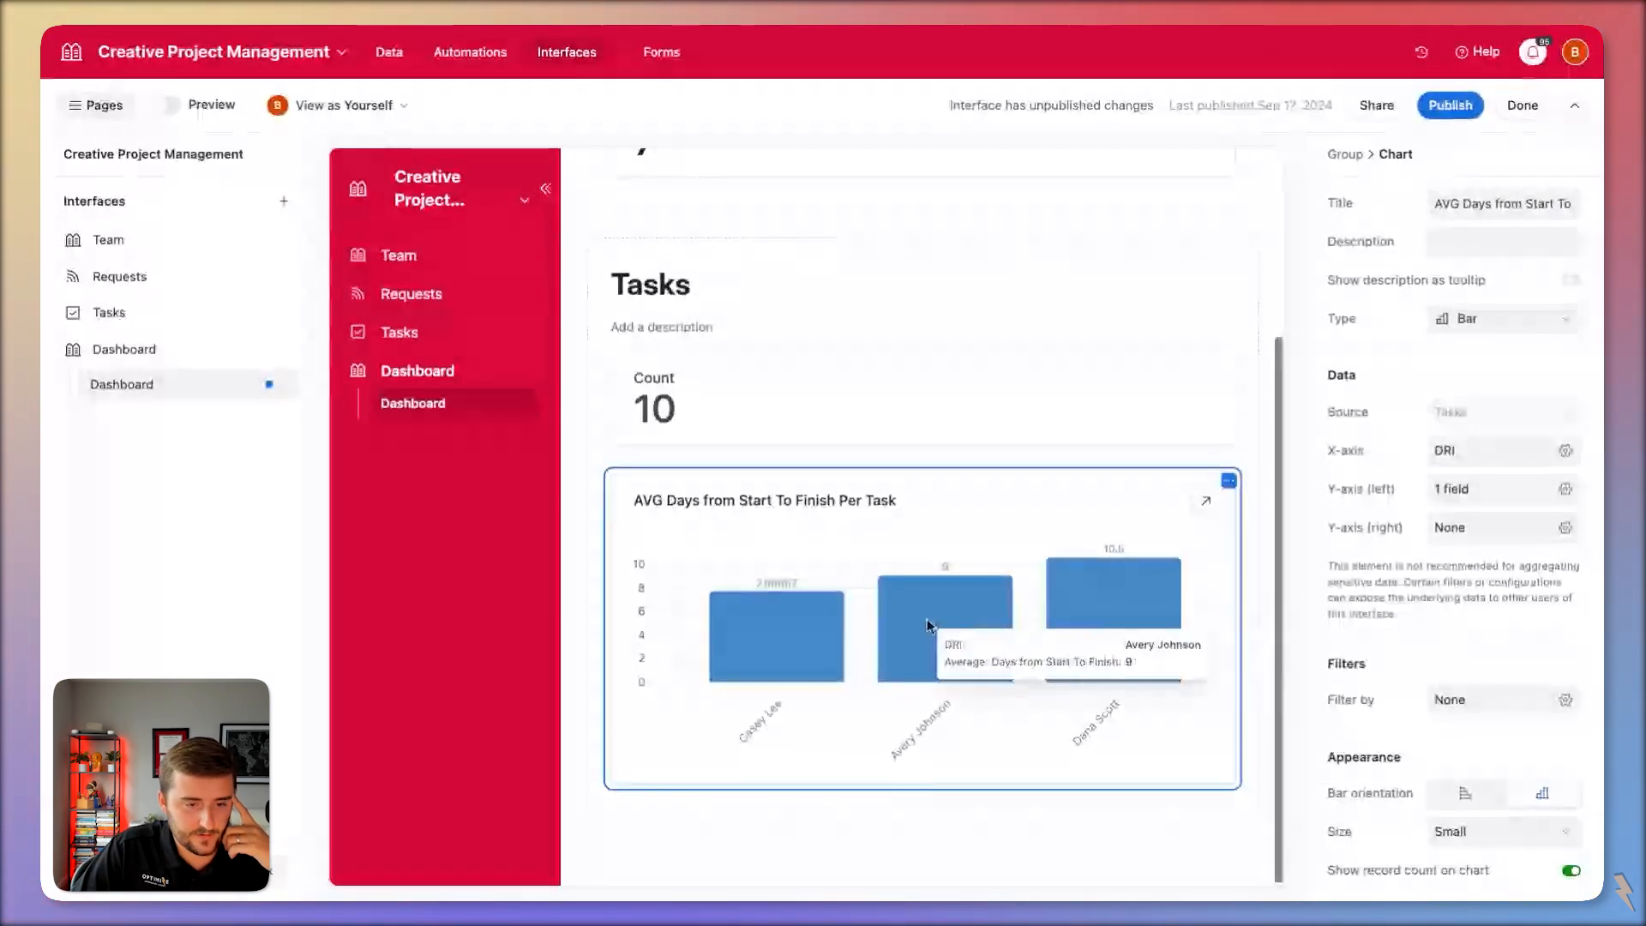
click(1222, 478)
click(1139, 525)
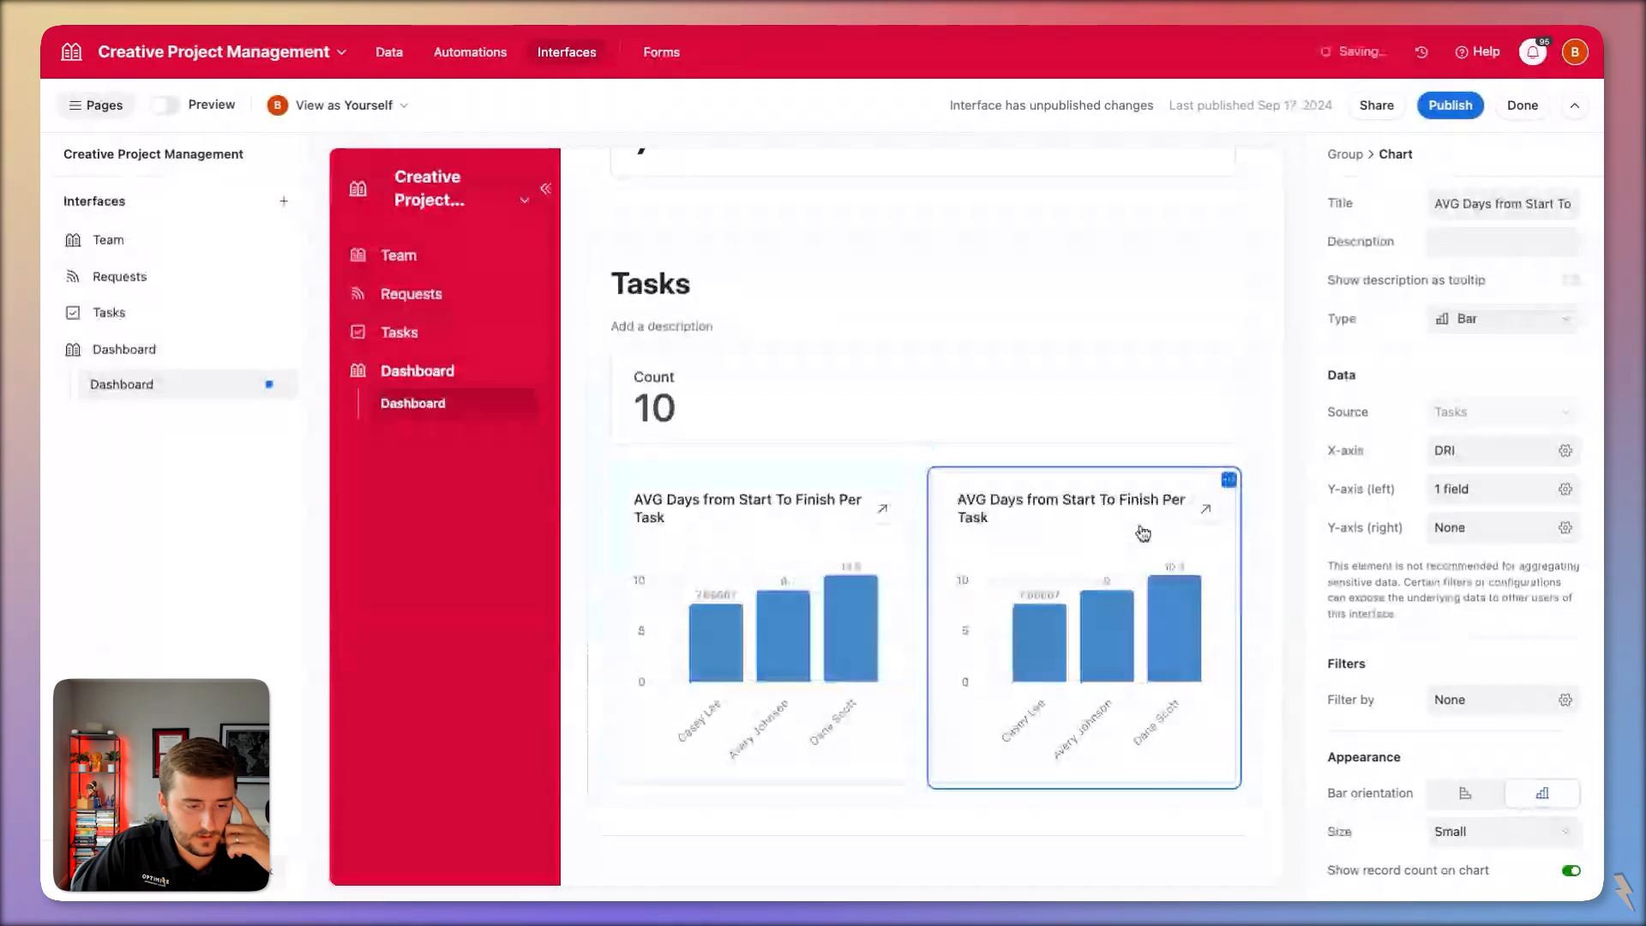
drag(1139, 525, 1020, 778)
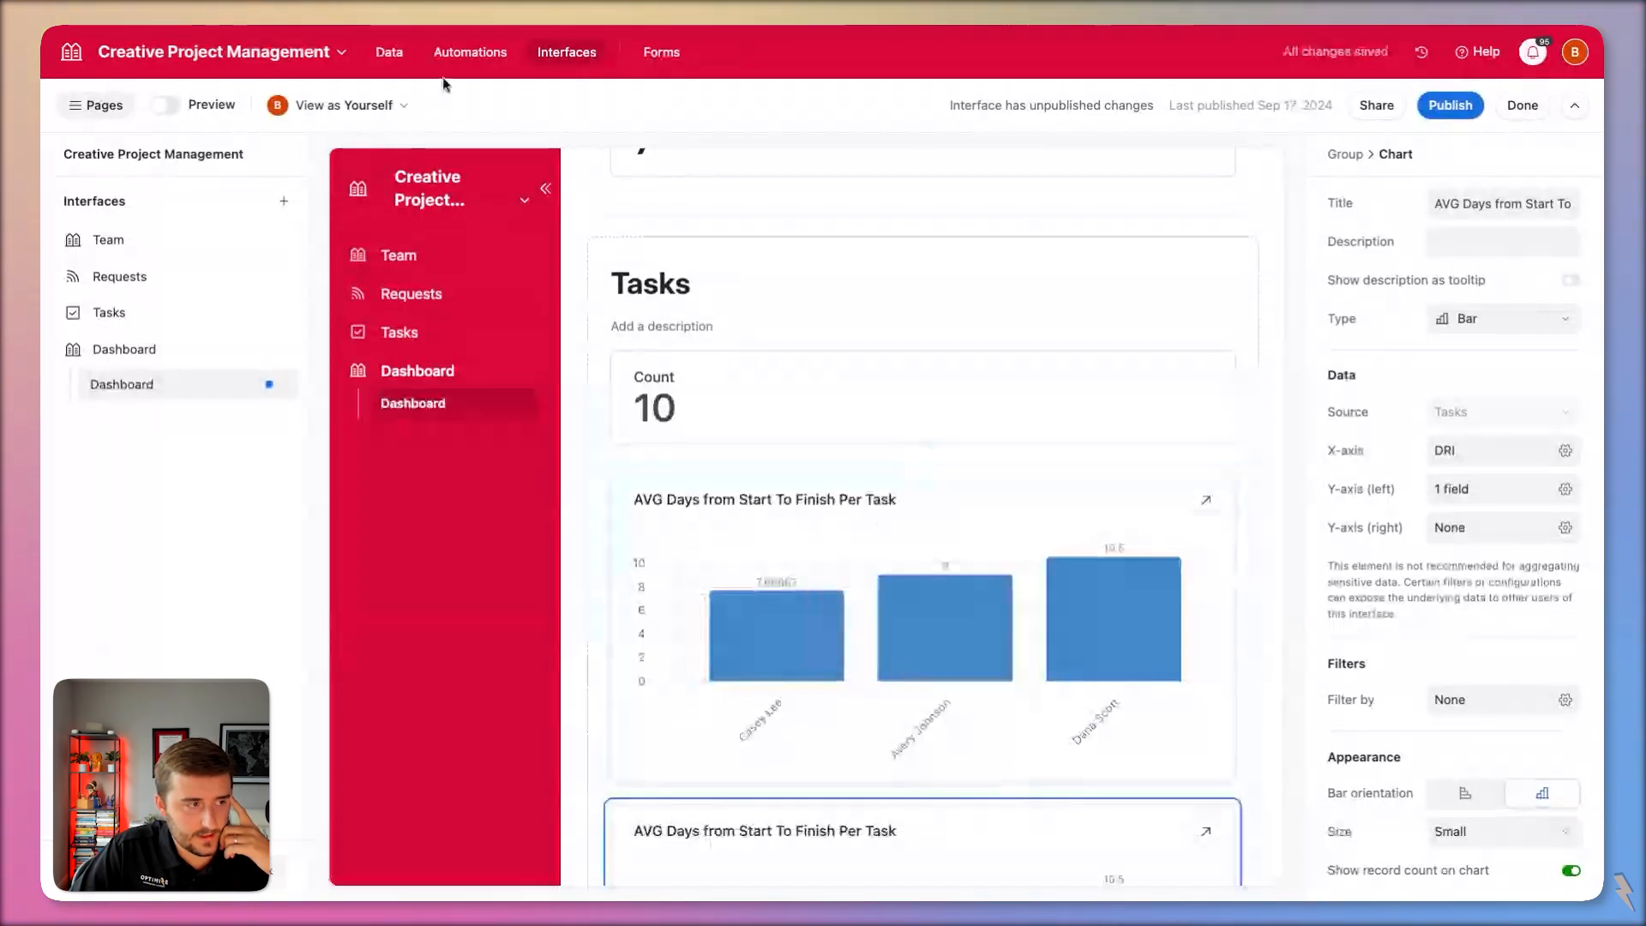
Check the visible fields in the Tasks table's DEV view and show the Asset Types field.
click(391, 55)
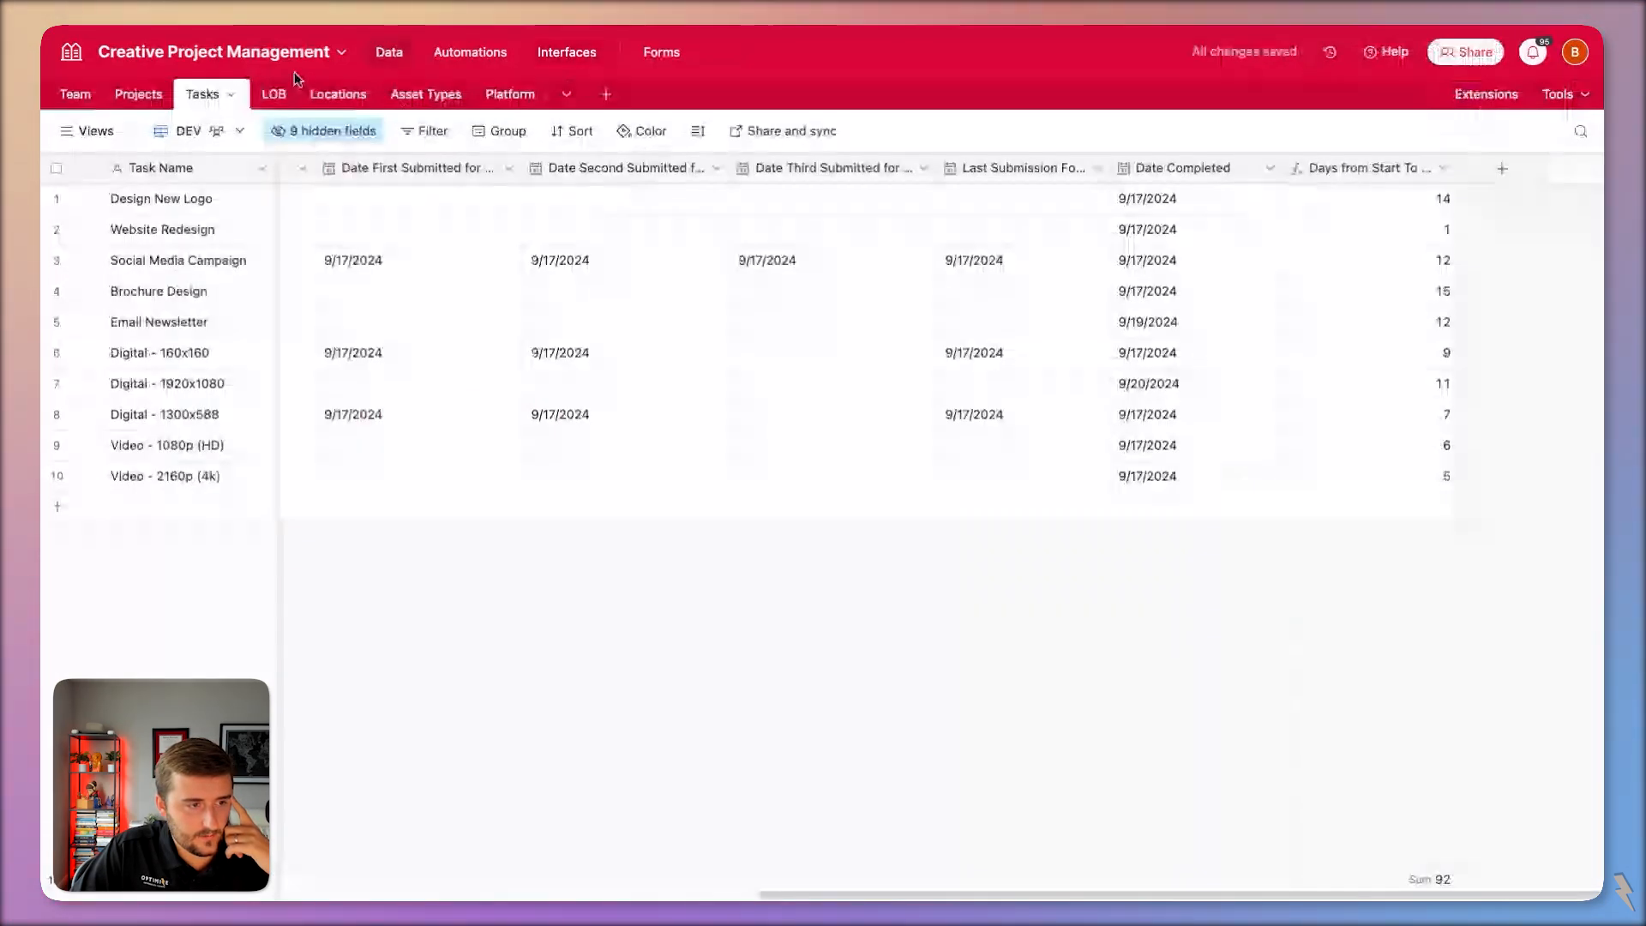
scroll(357, 209, left, 15)
scroll(688, 229, right, 1)
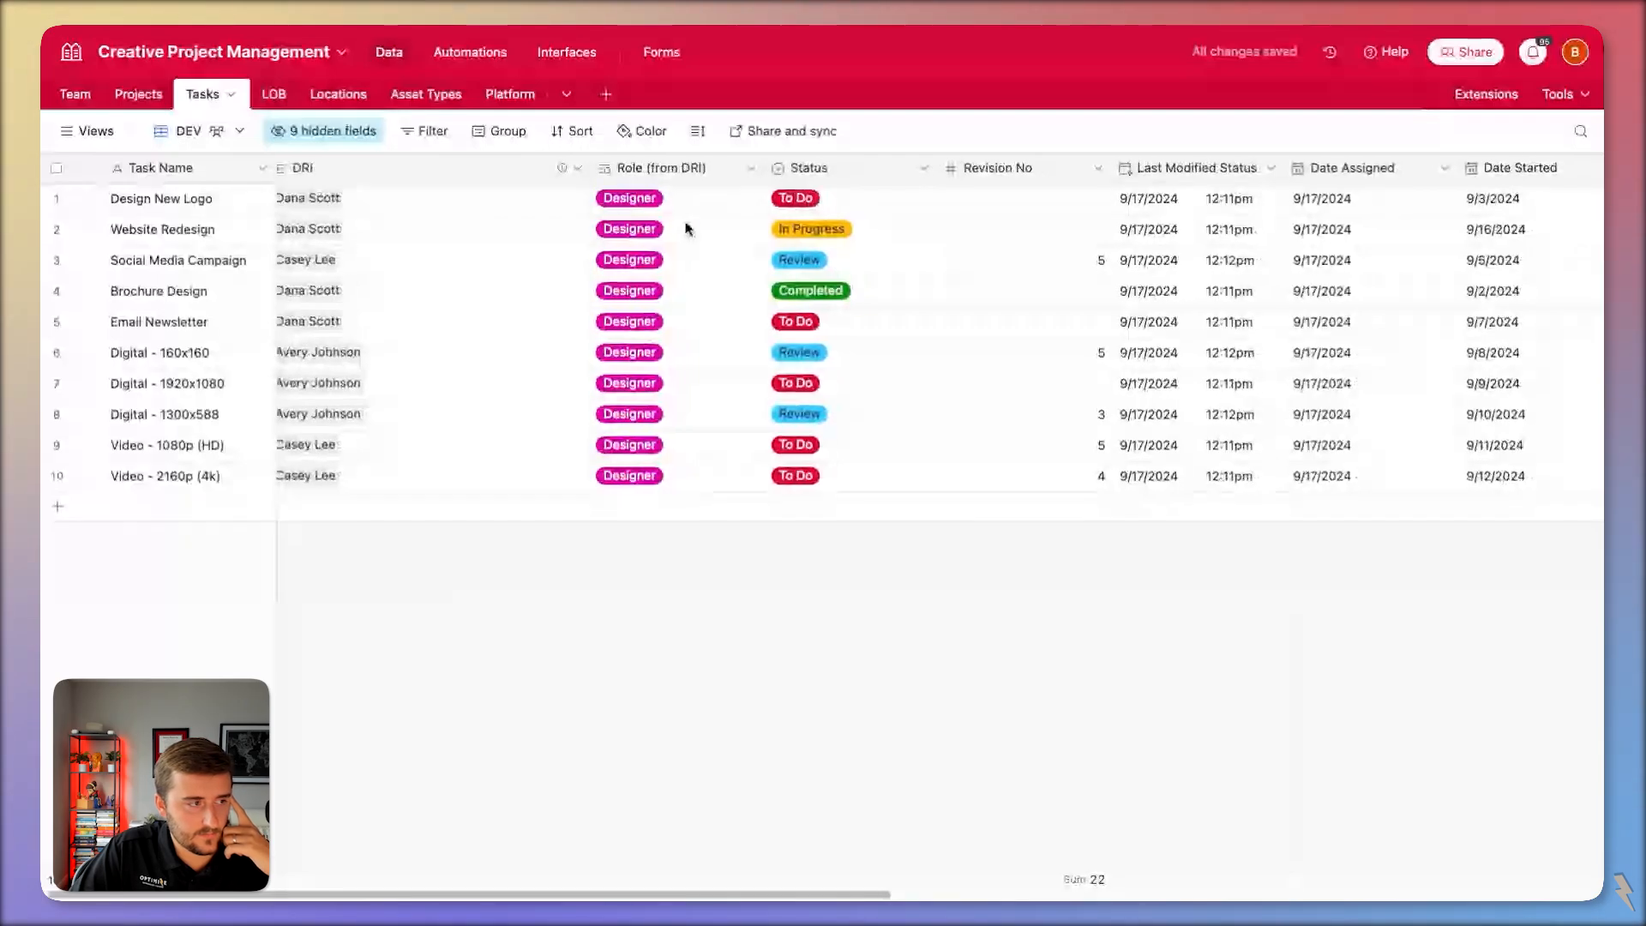
scroll(689, 229, right, 15)
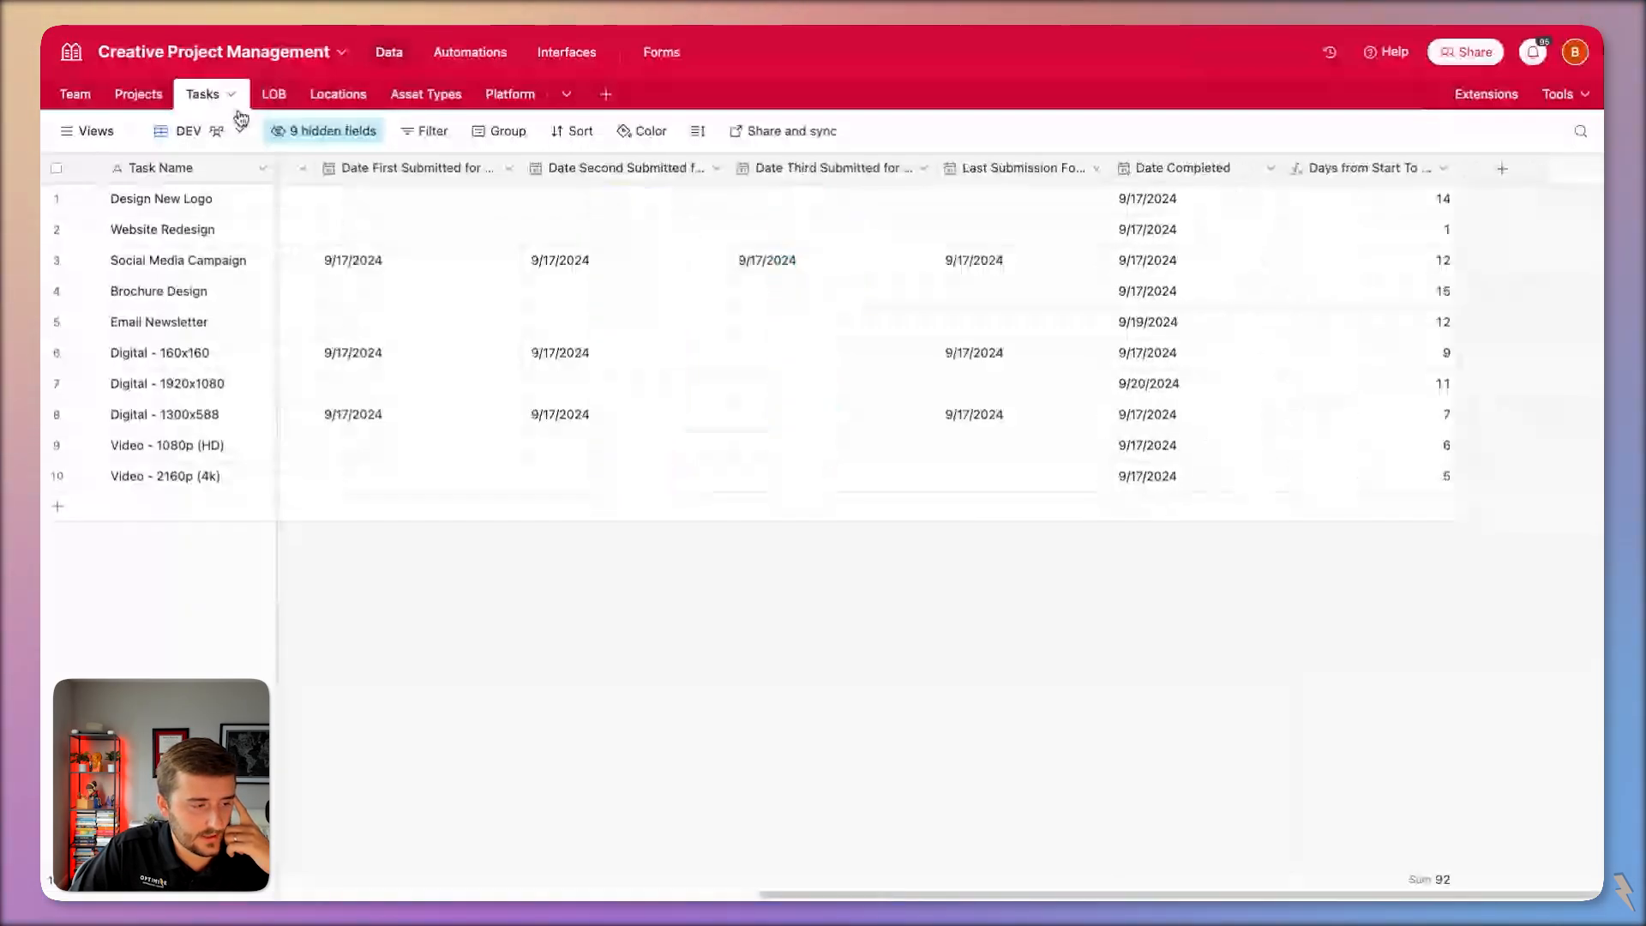
click(324, 130)
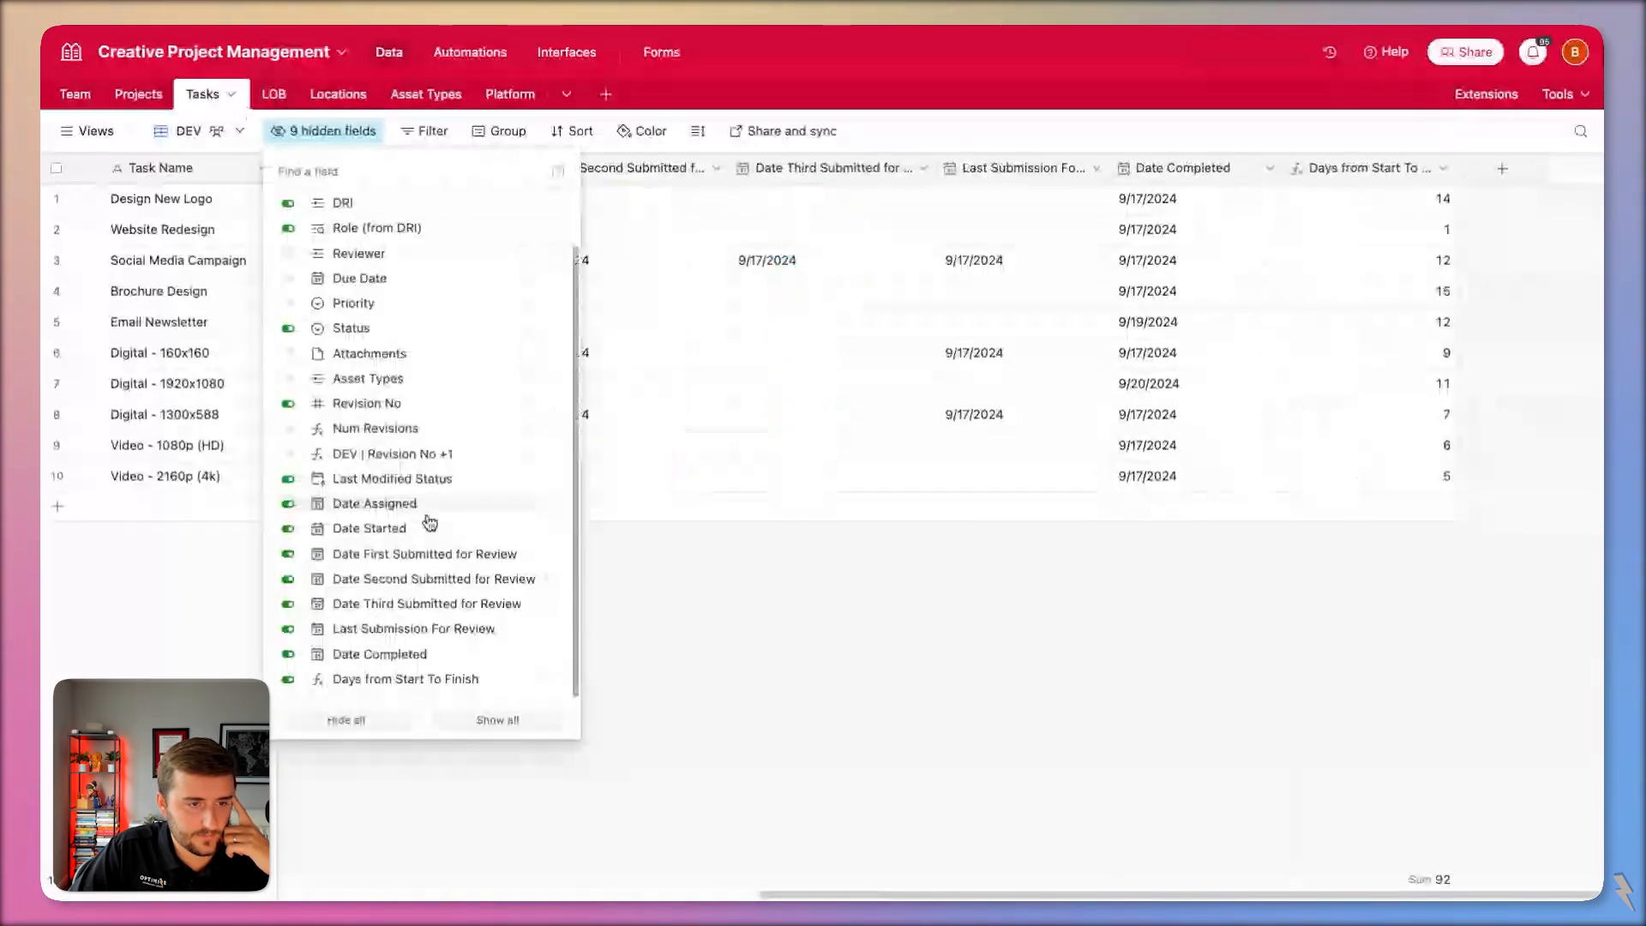
click(391, 382)
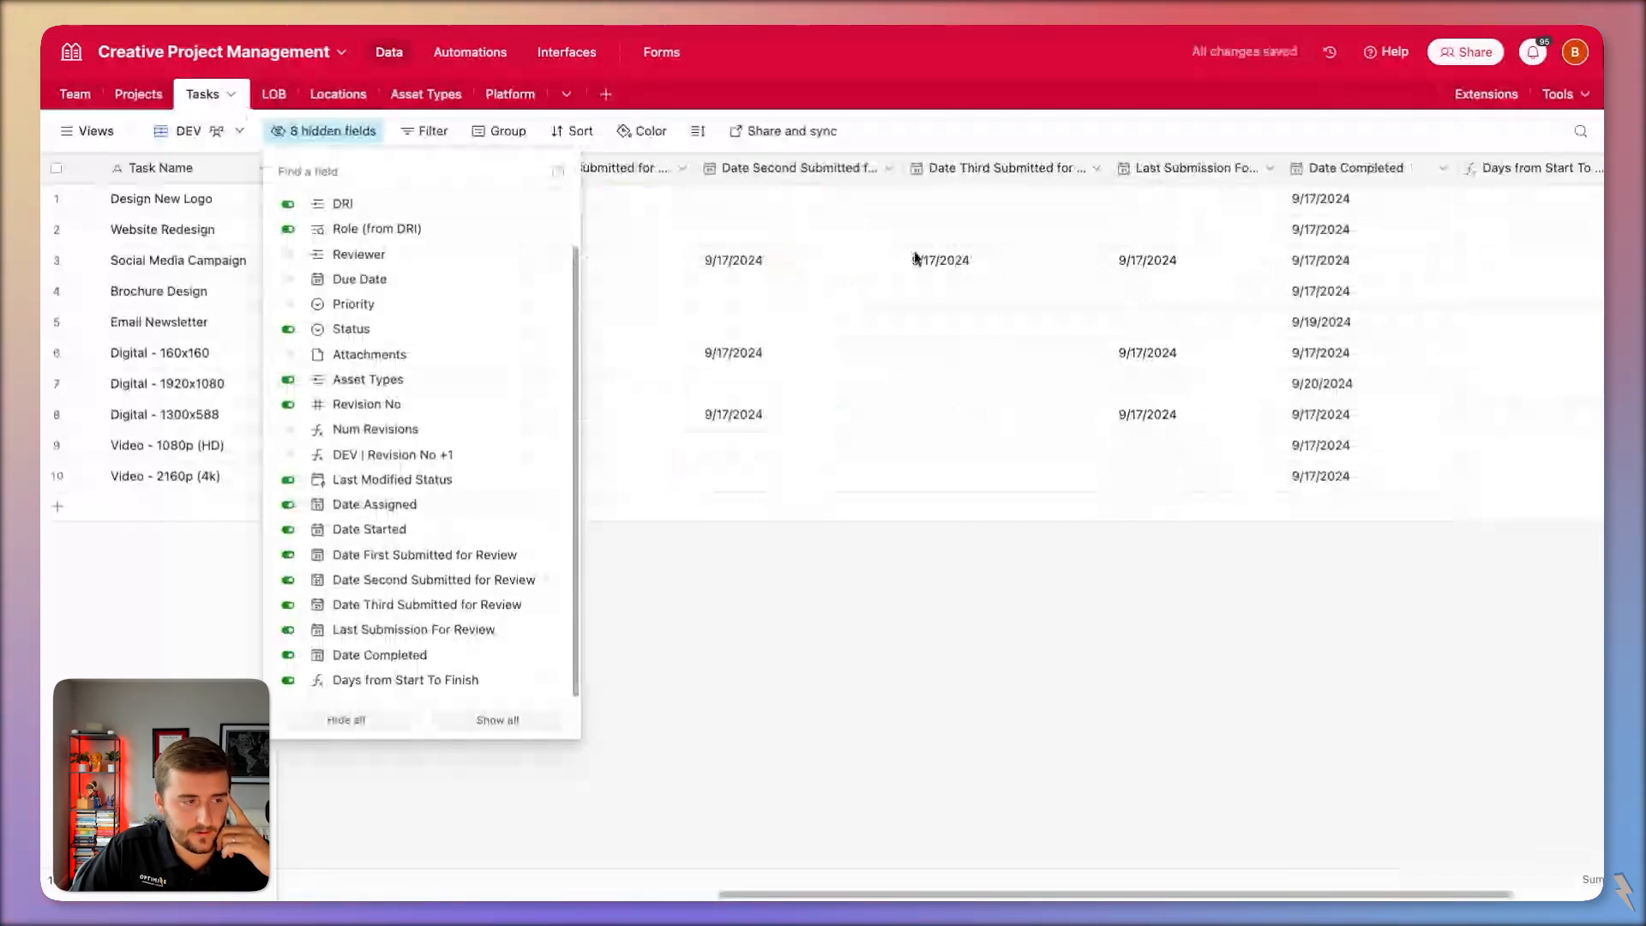
scroll(916, 258, right, 2)
click(883, 309)
Add a lookup of the Platform field from Asset Types to the Tasks table.
scroll(686, 196, left, 10)
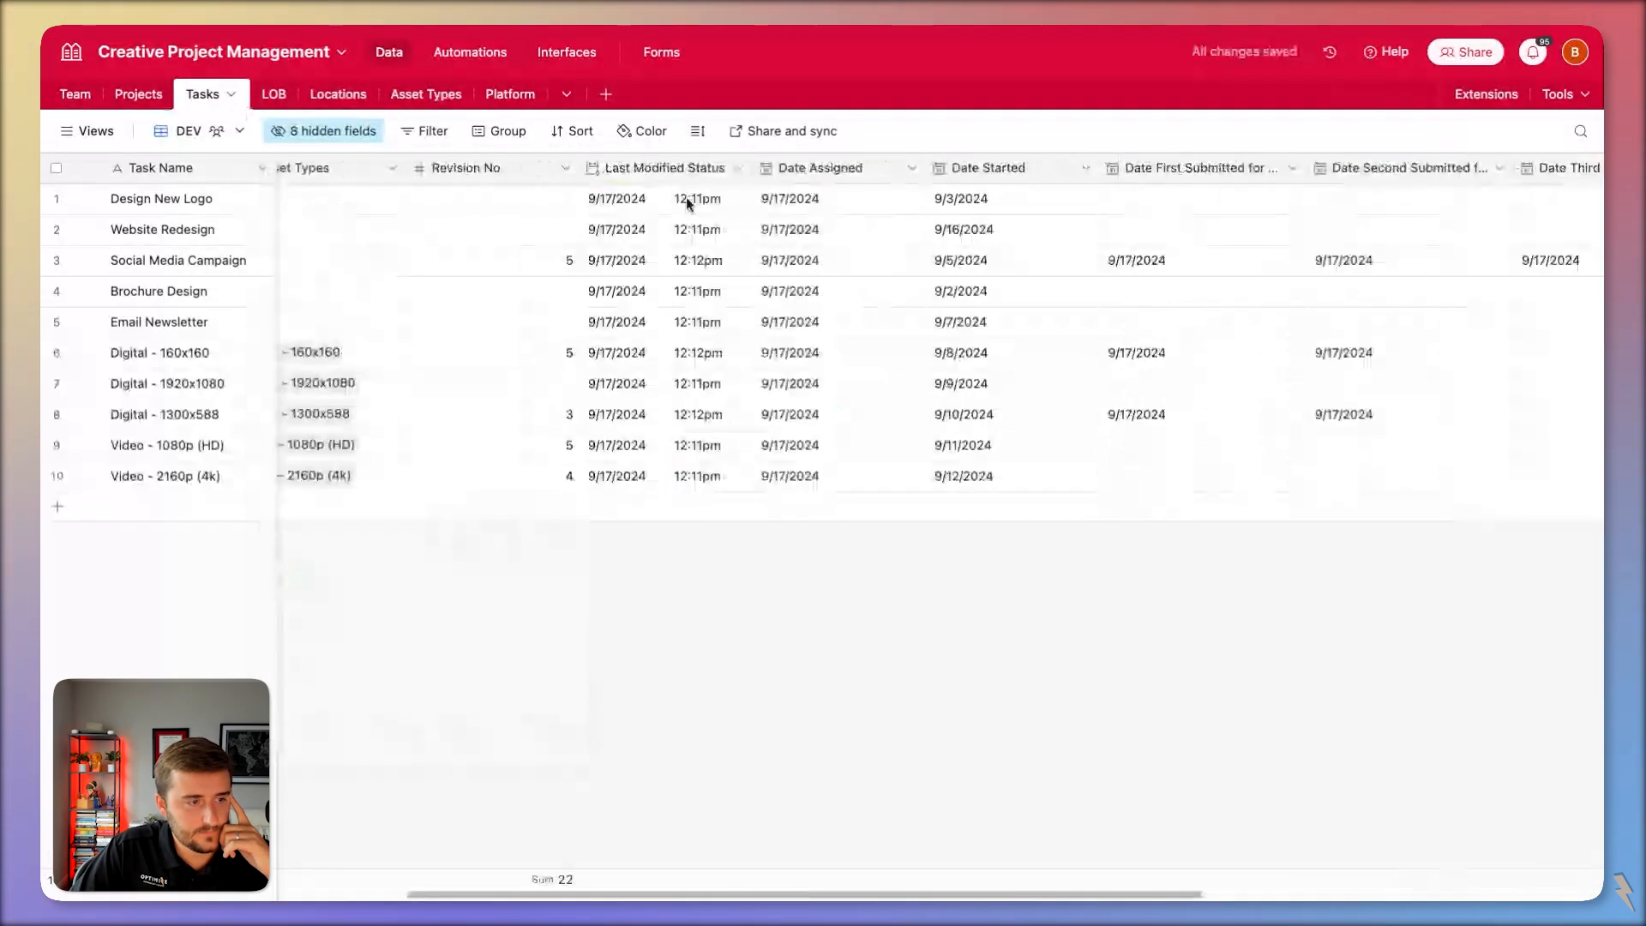
right_click(685, 166)
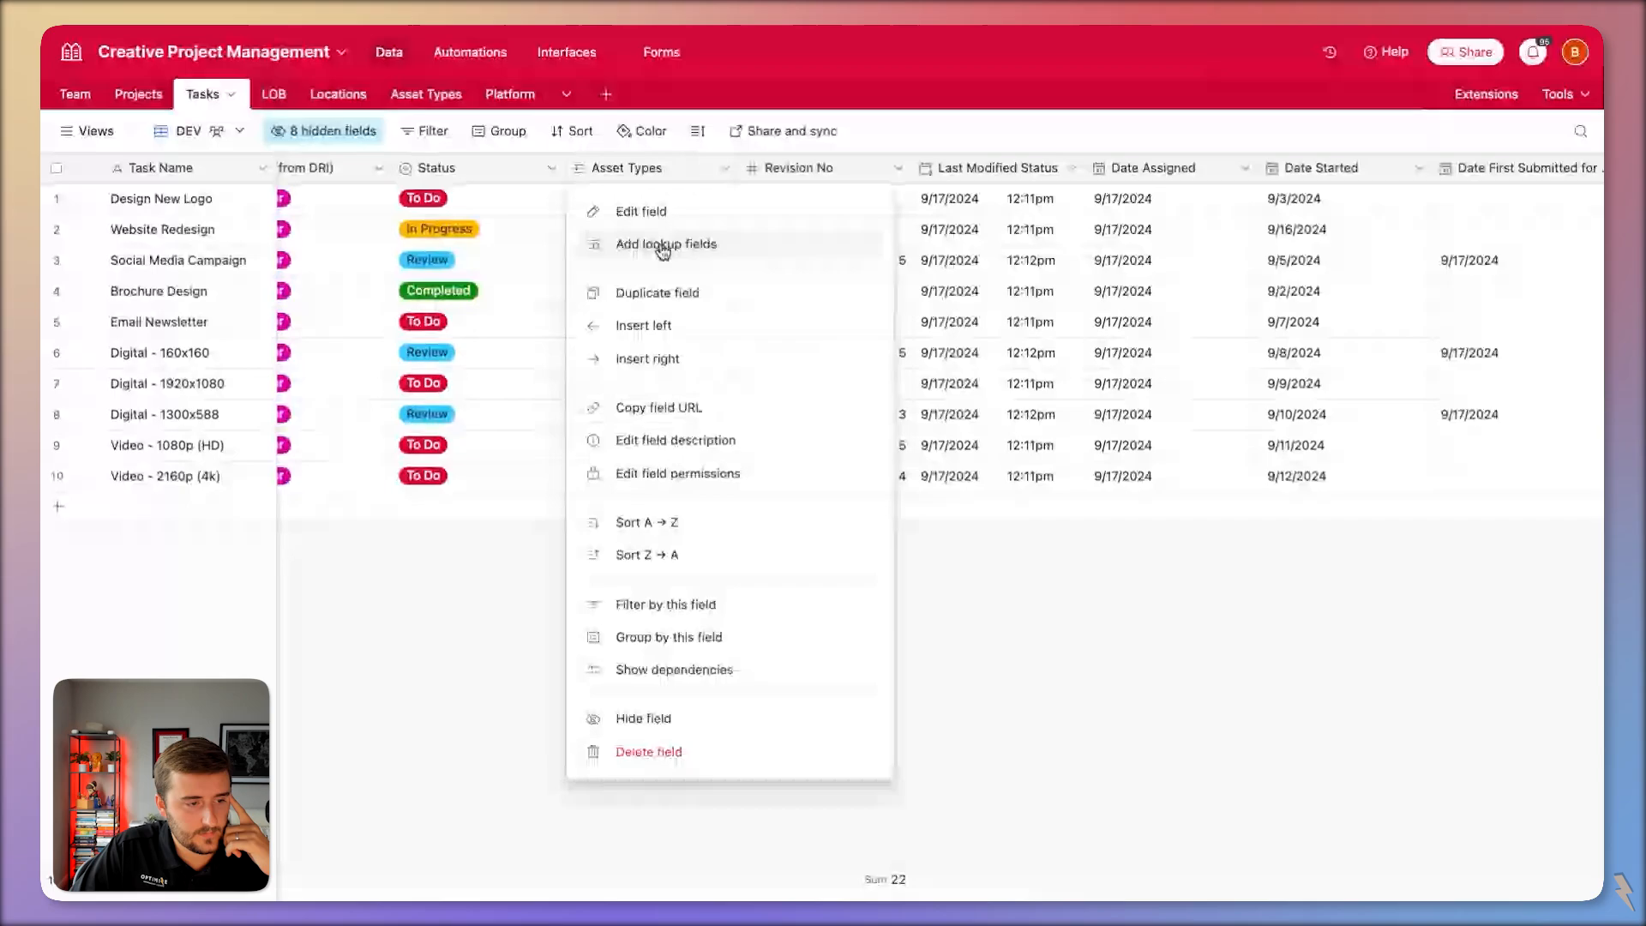
click(665, 245)
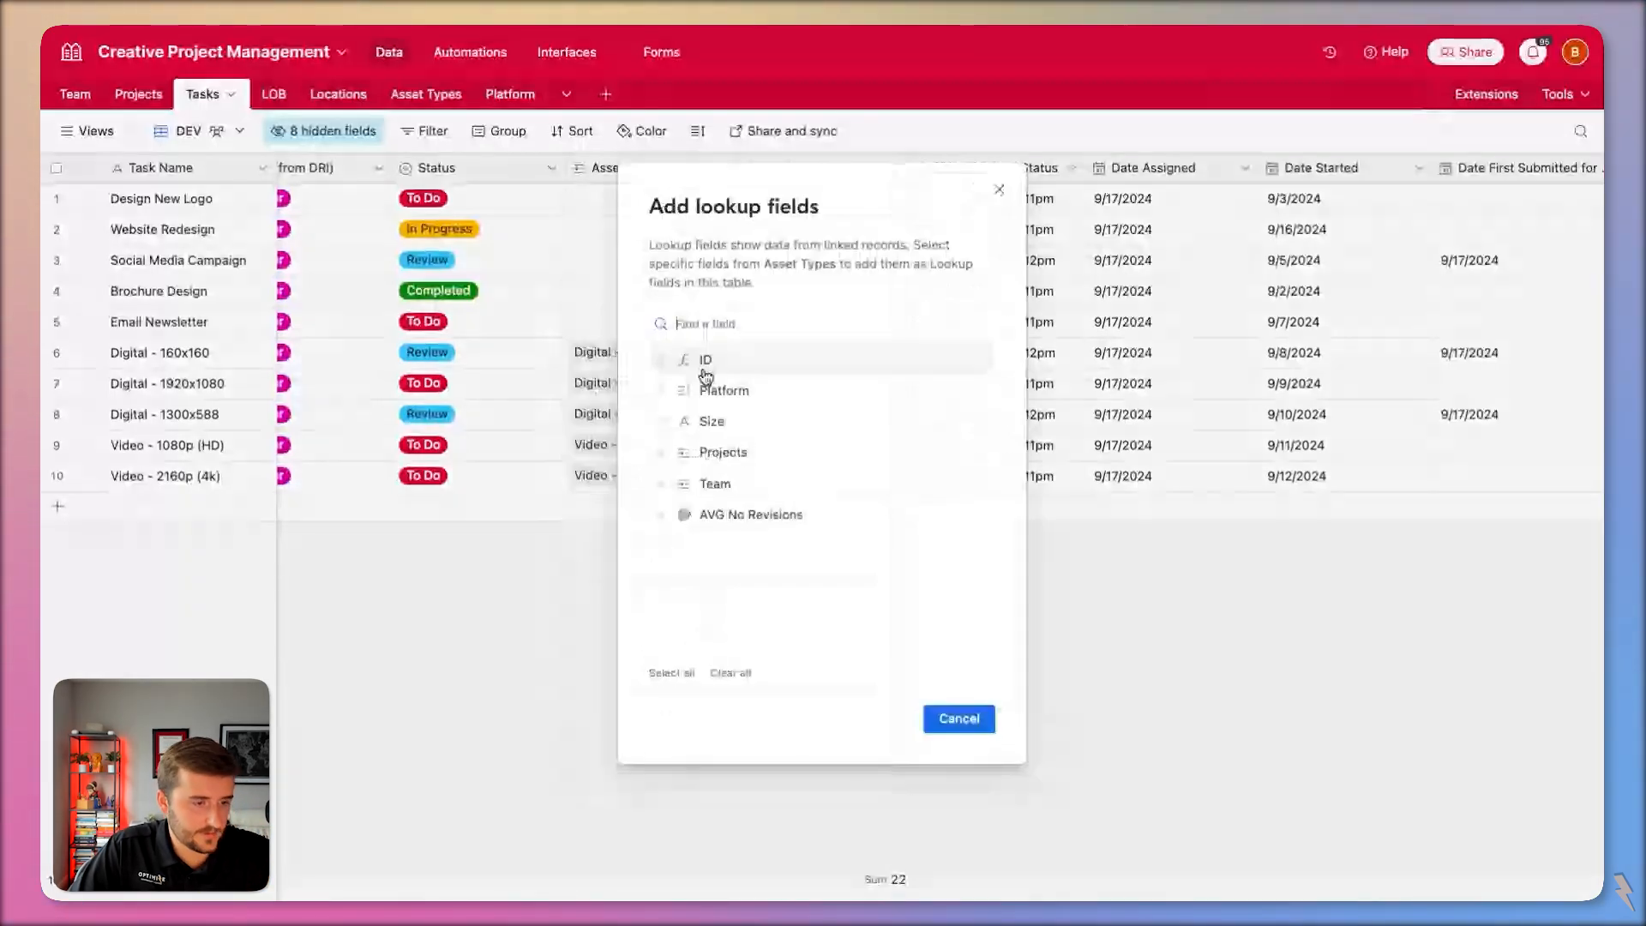
click(708, 388)
click(978, 715)
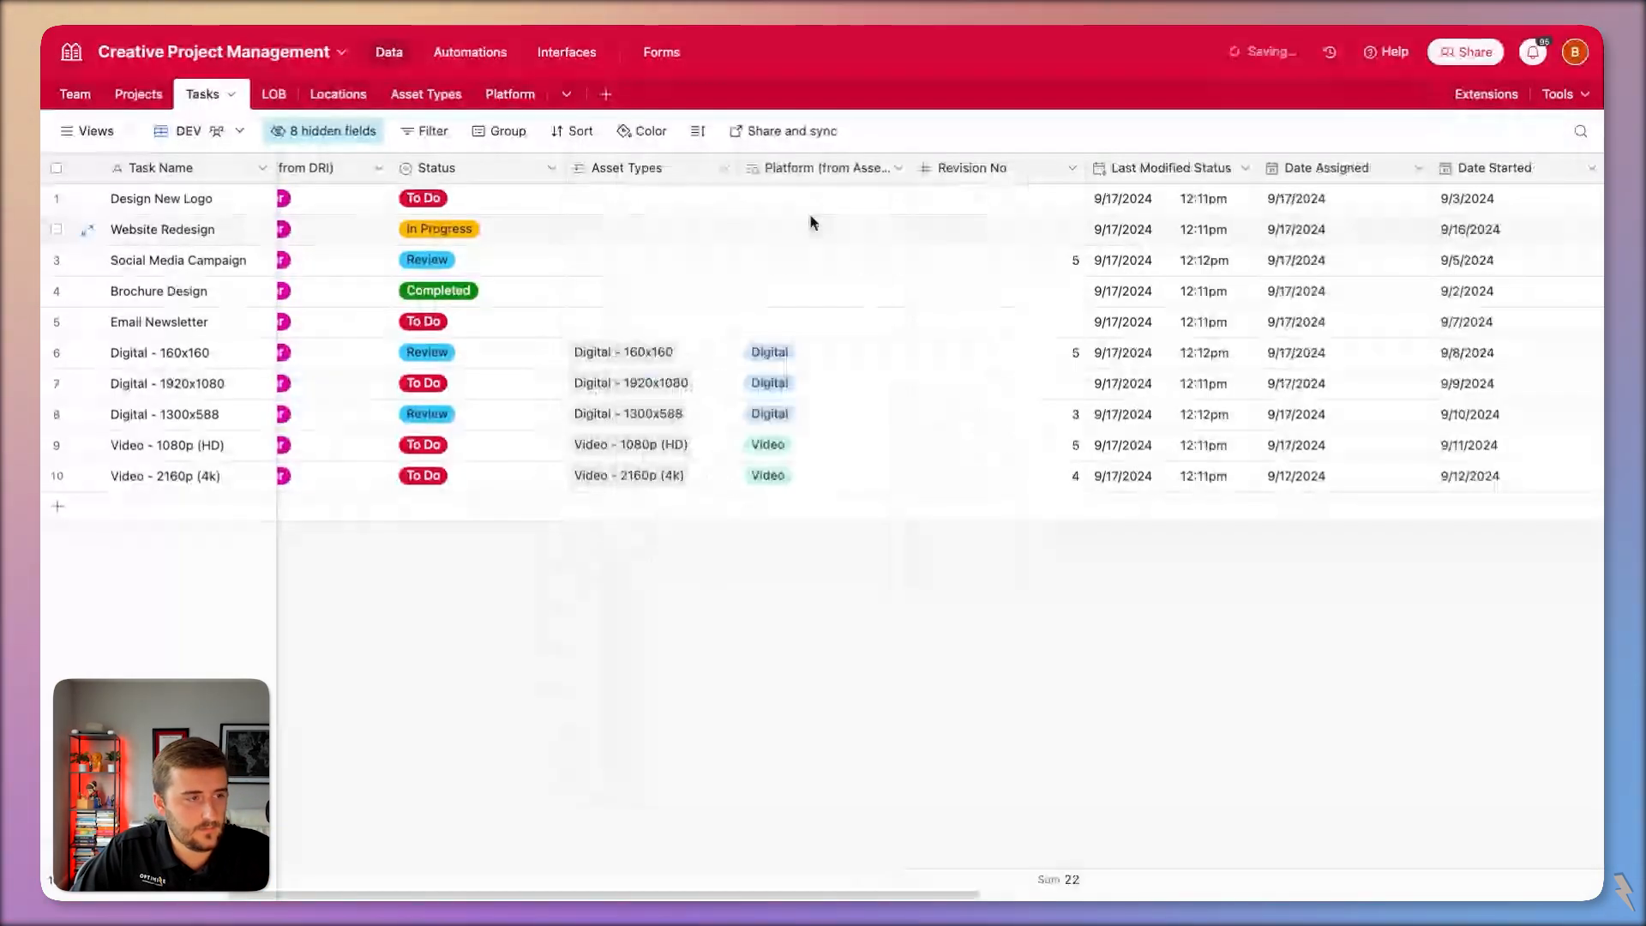
Copy the four Social asset types from the Asset Types table and assign them to the first five tasks, using Social - 1080x1080 (IG Square) for the first two.
click(651, 116)
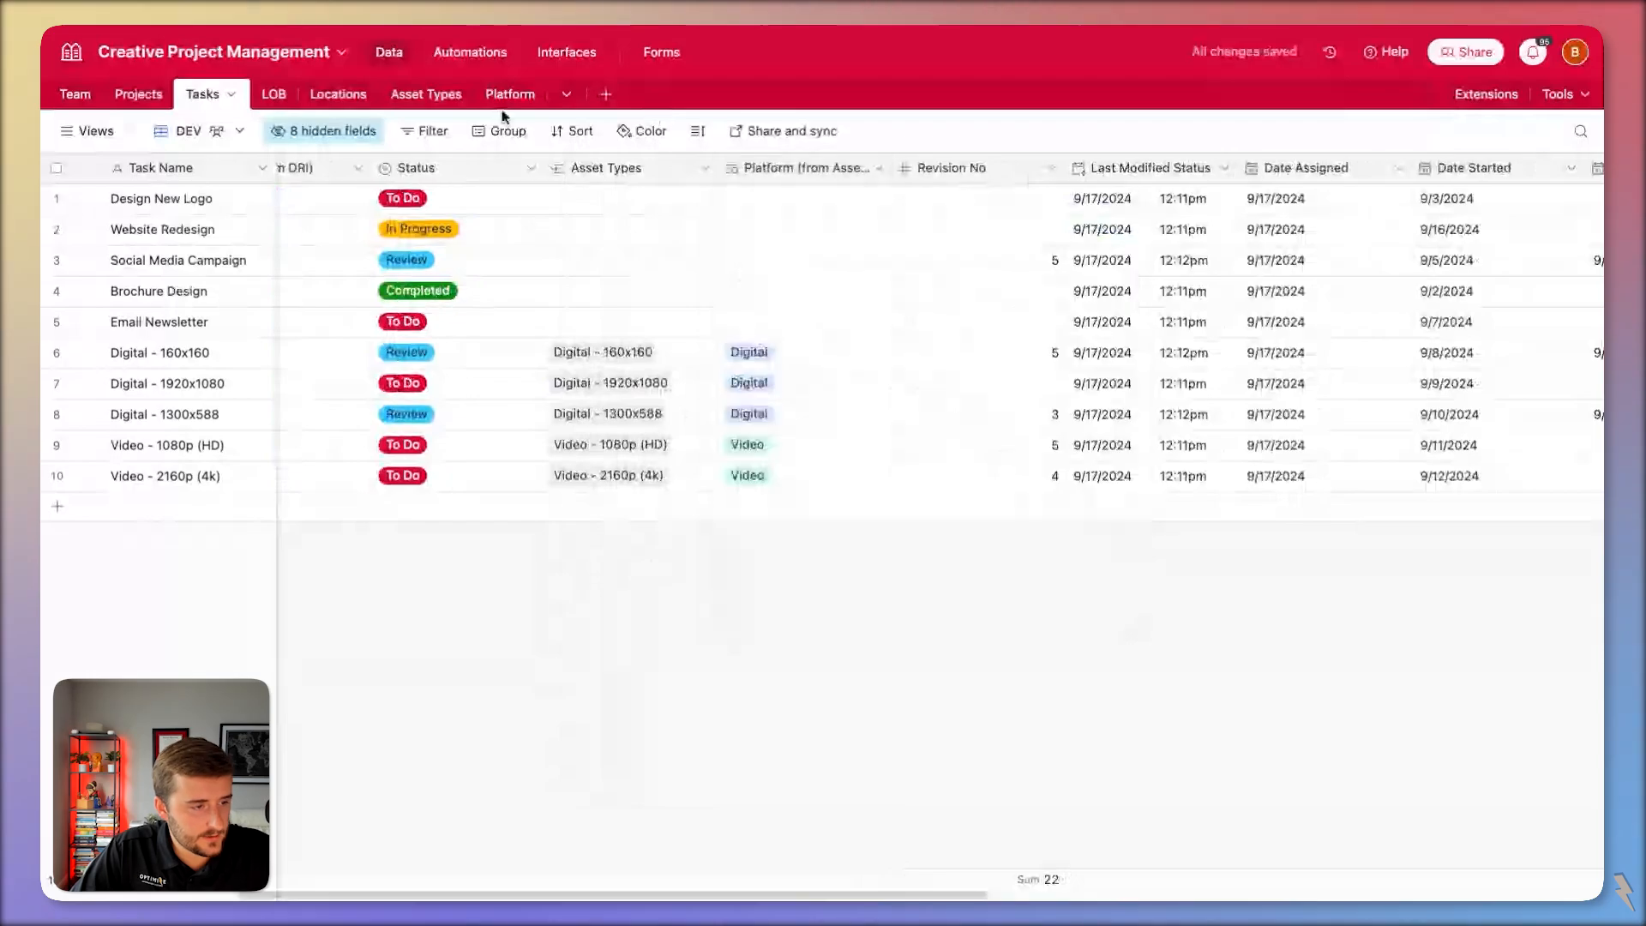
click(426, 95)
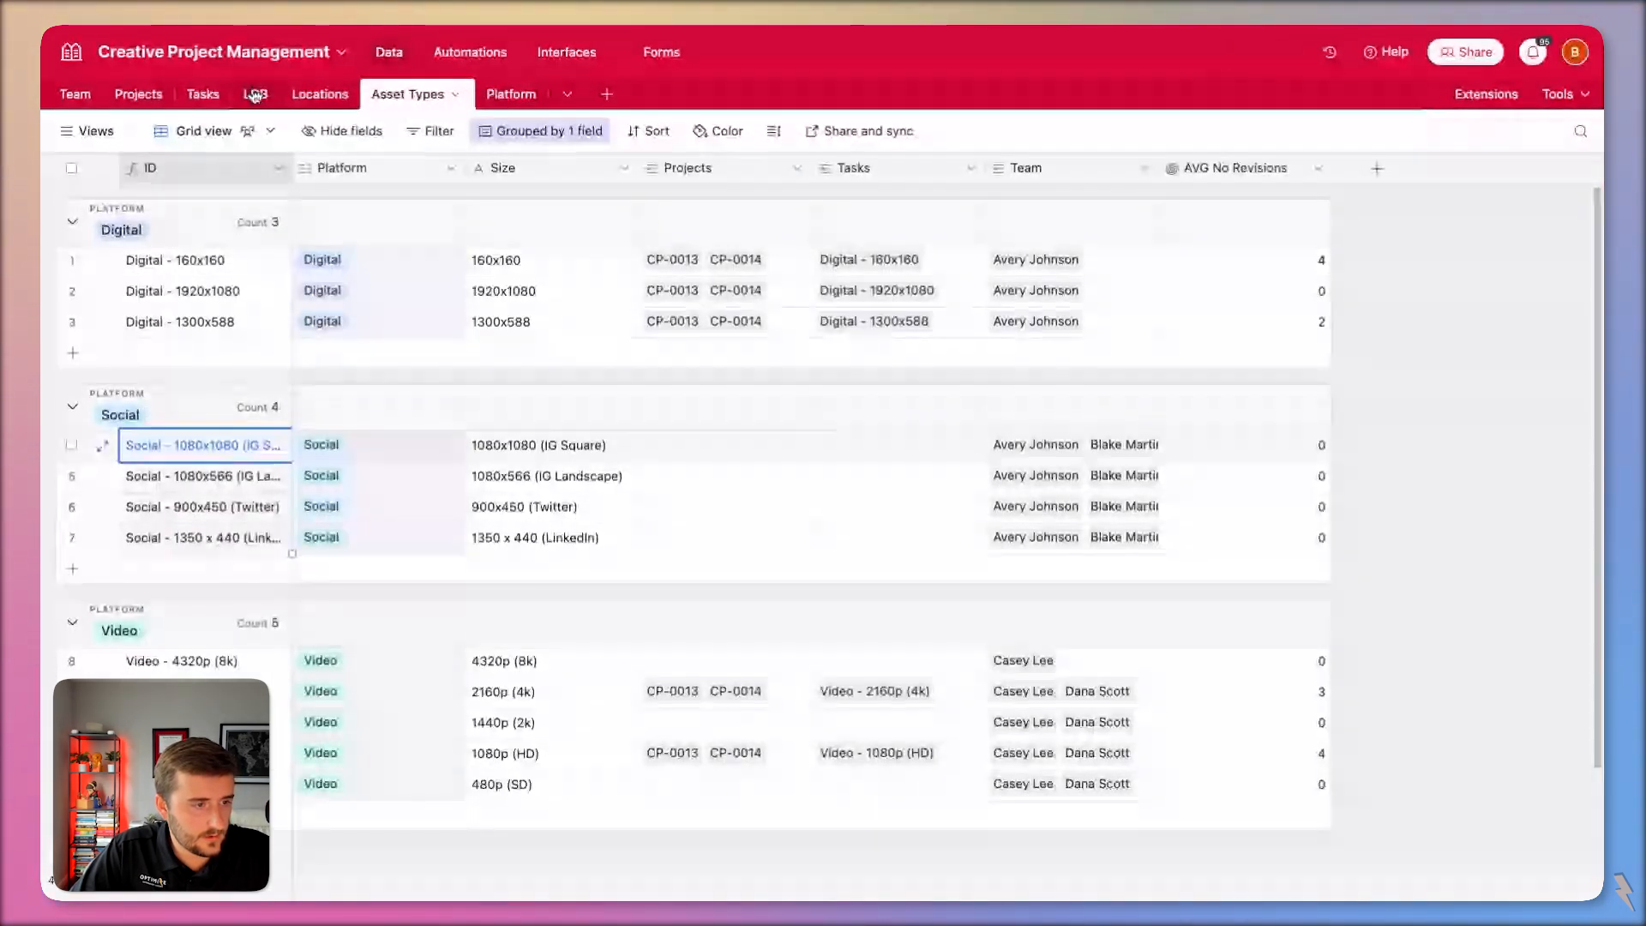
click(204, 95)
drag(621, 206, 624, 289)
text(Social - 1080x1080 (IG Square) Social - 1080x566 (IG Landscape) Social - 900x450 (Twitter) Social - 1350 x 440 (LinkedIn))
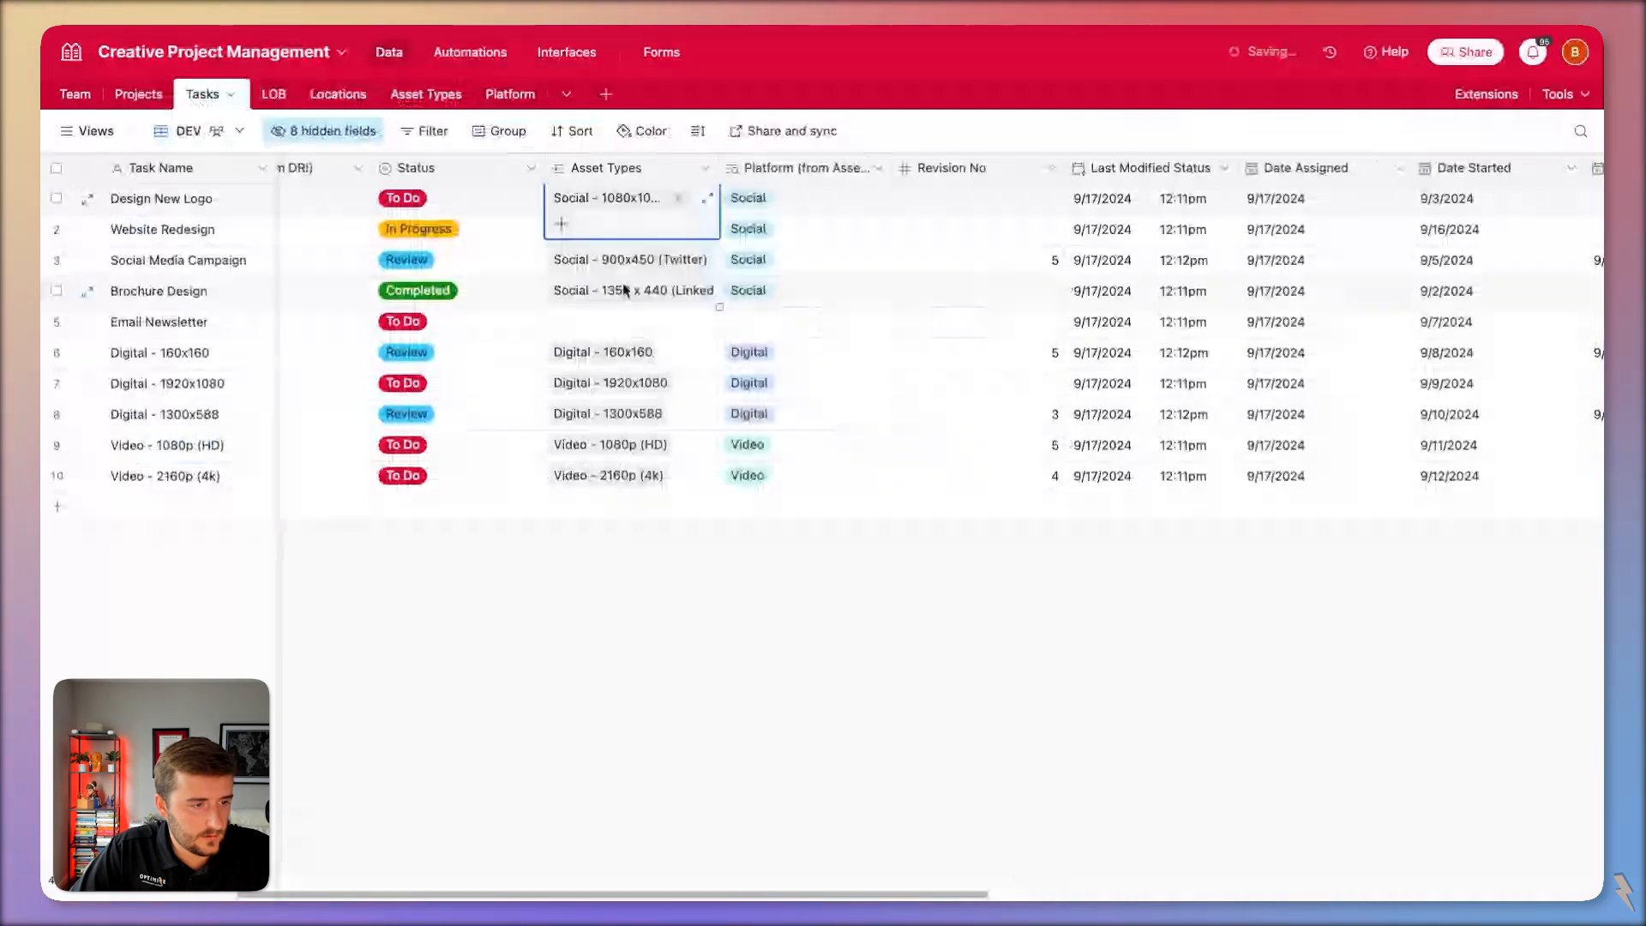
click(790, 257)
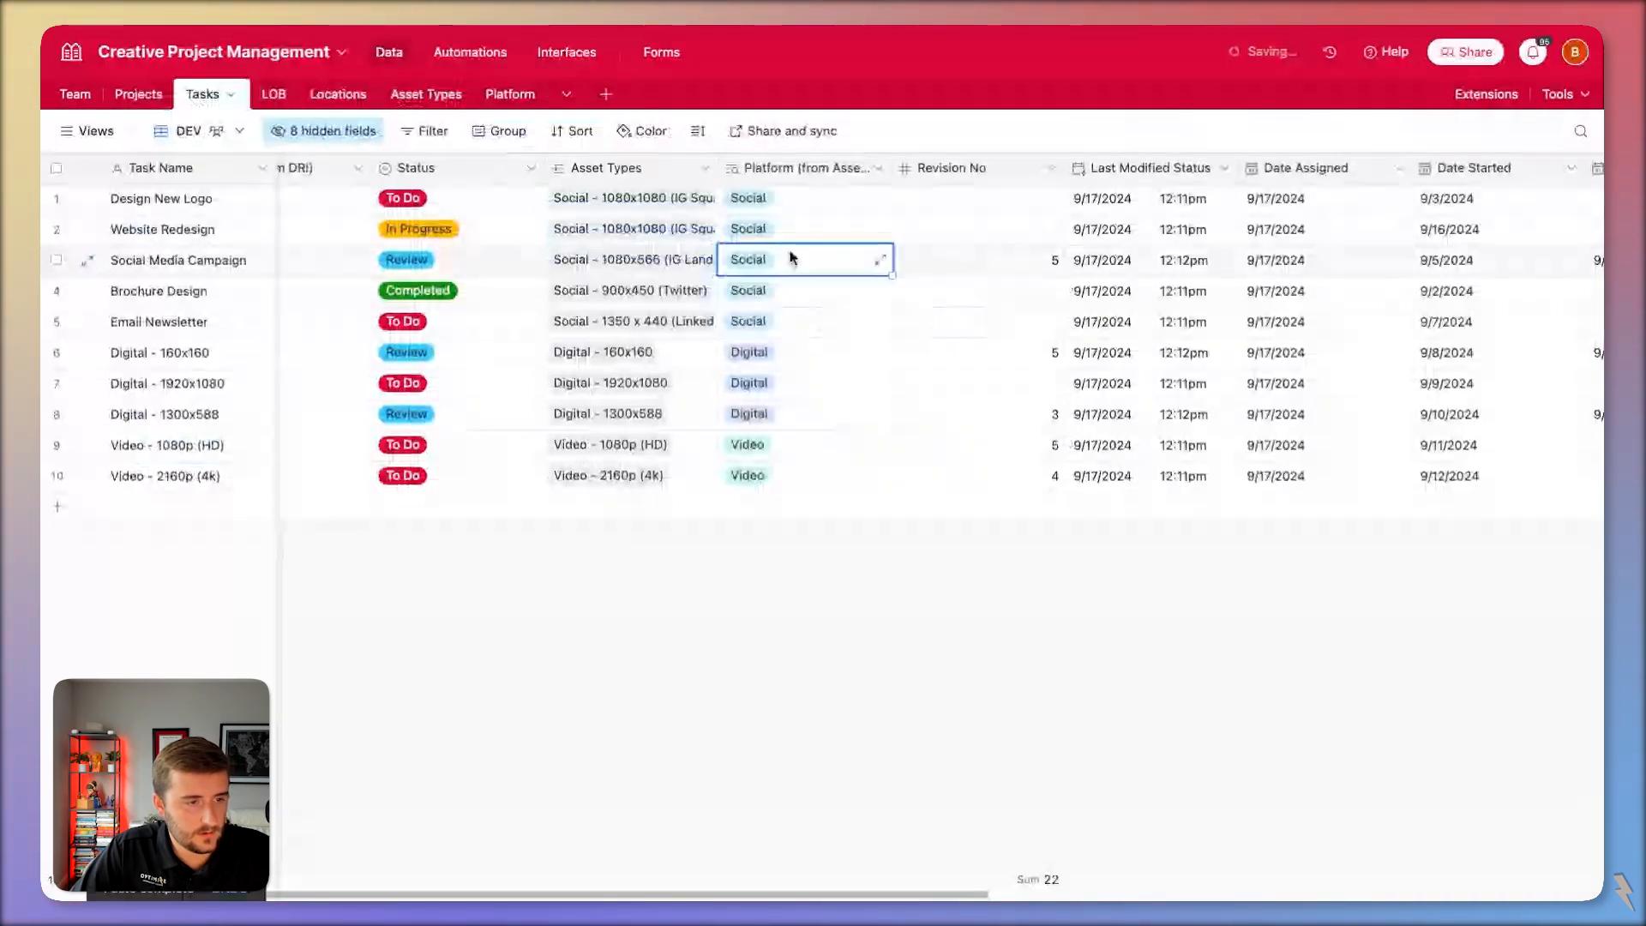
double_click(790, 257)
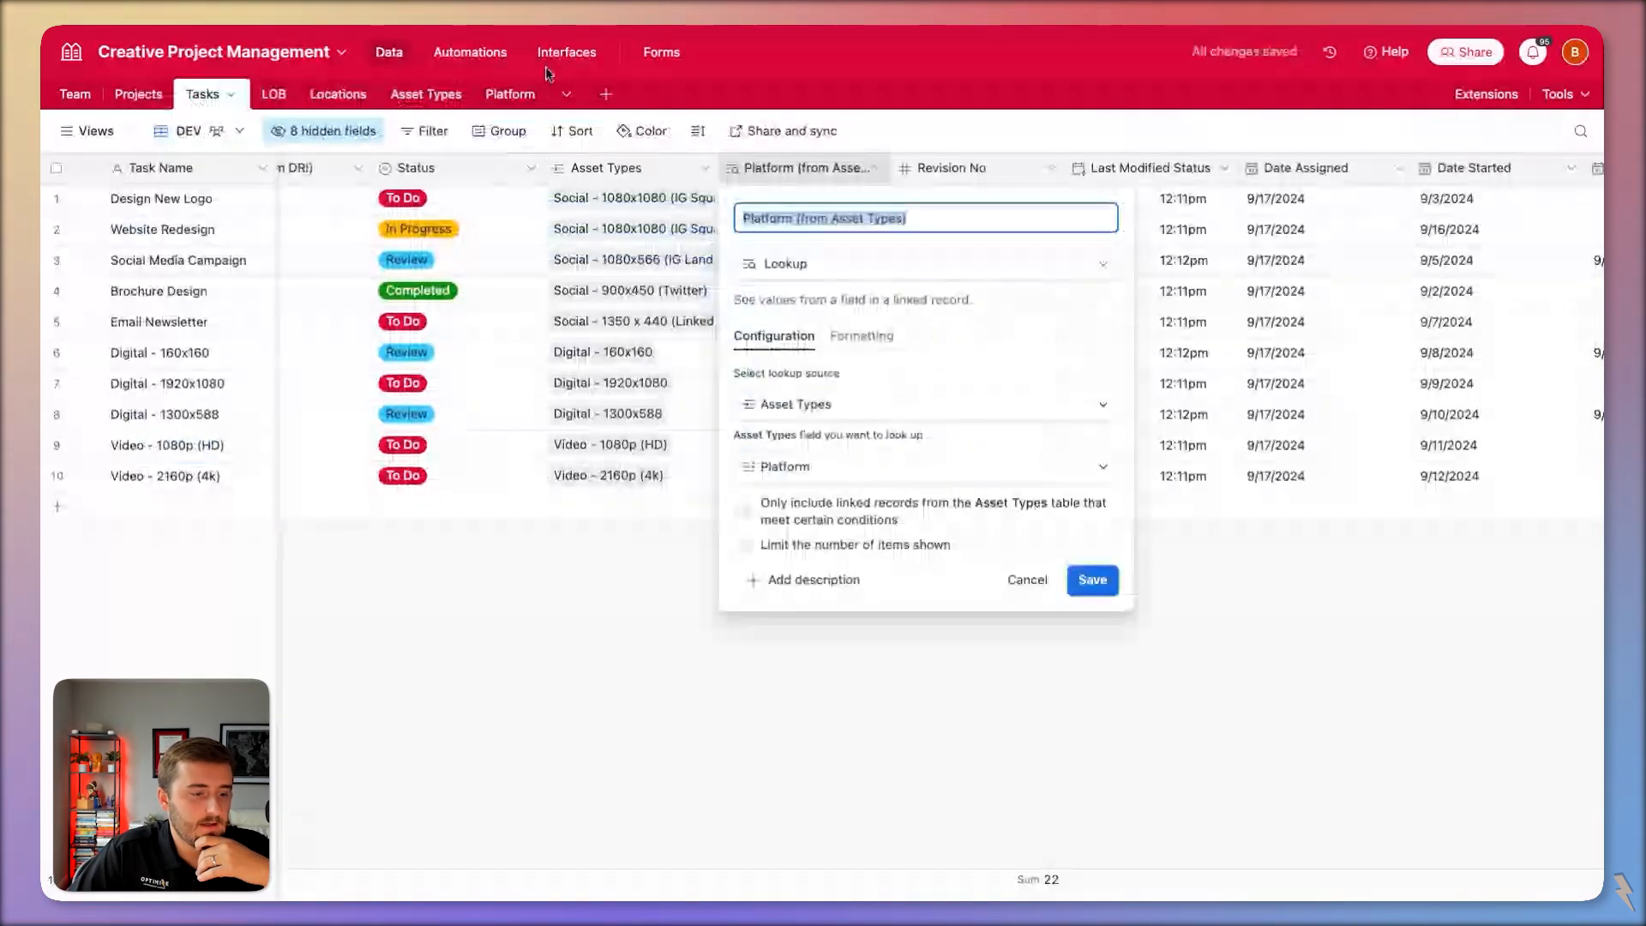
Set the duplicated Dashboard chart's X-axis field to Platform (from Asset Types) and review the page.
click(564, 53)
click(875, 696)
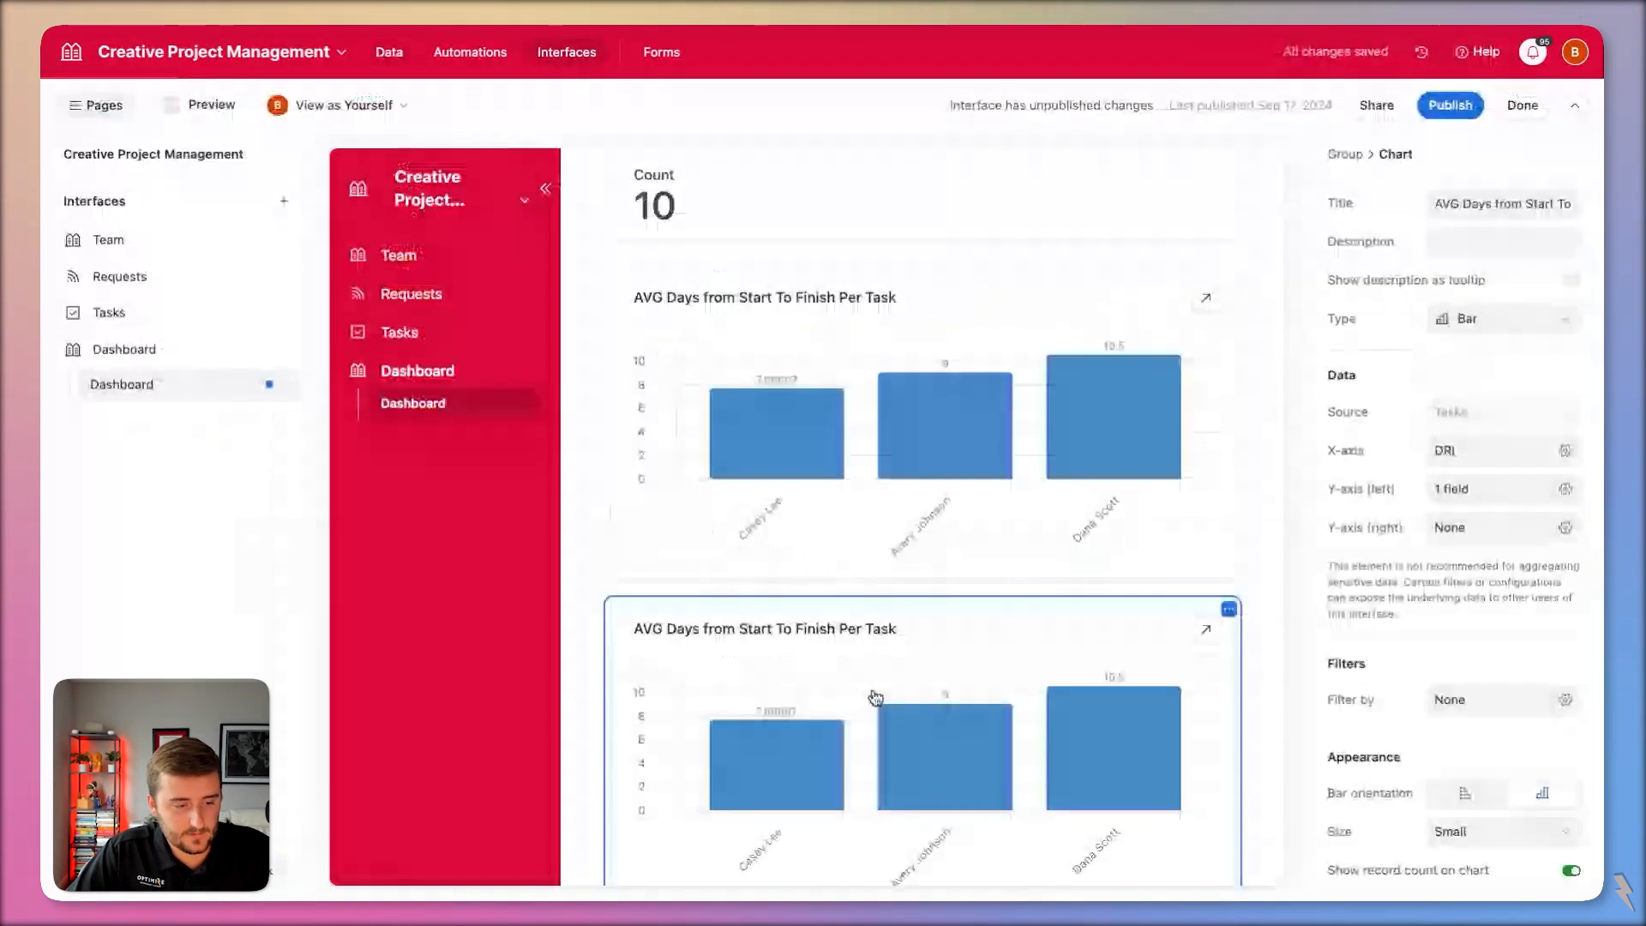
scroll(879, 652, down, 2)
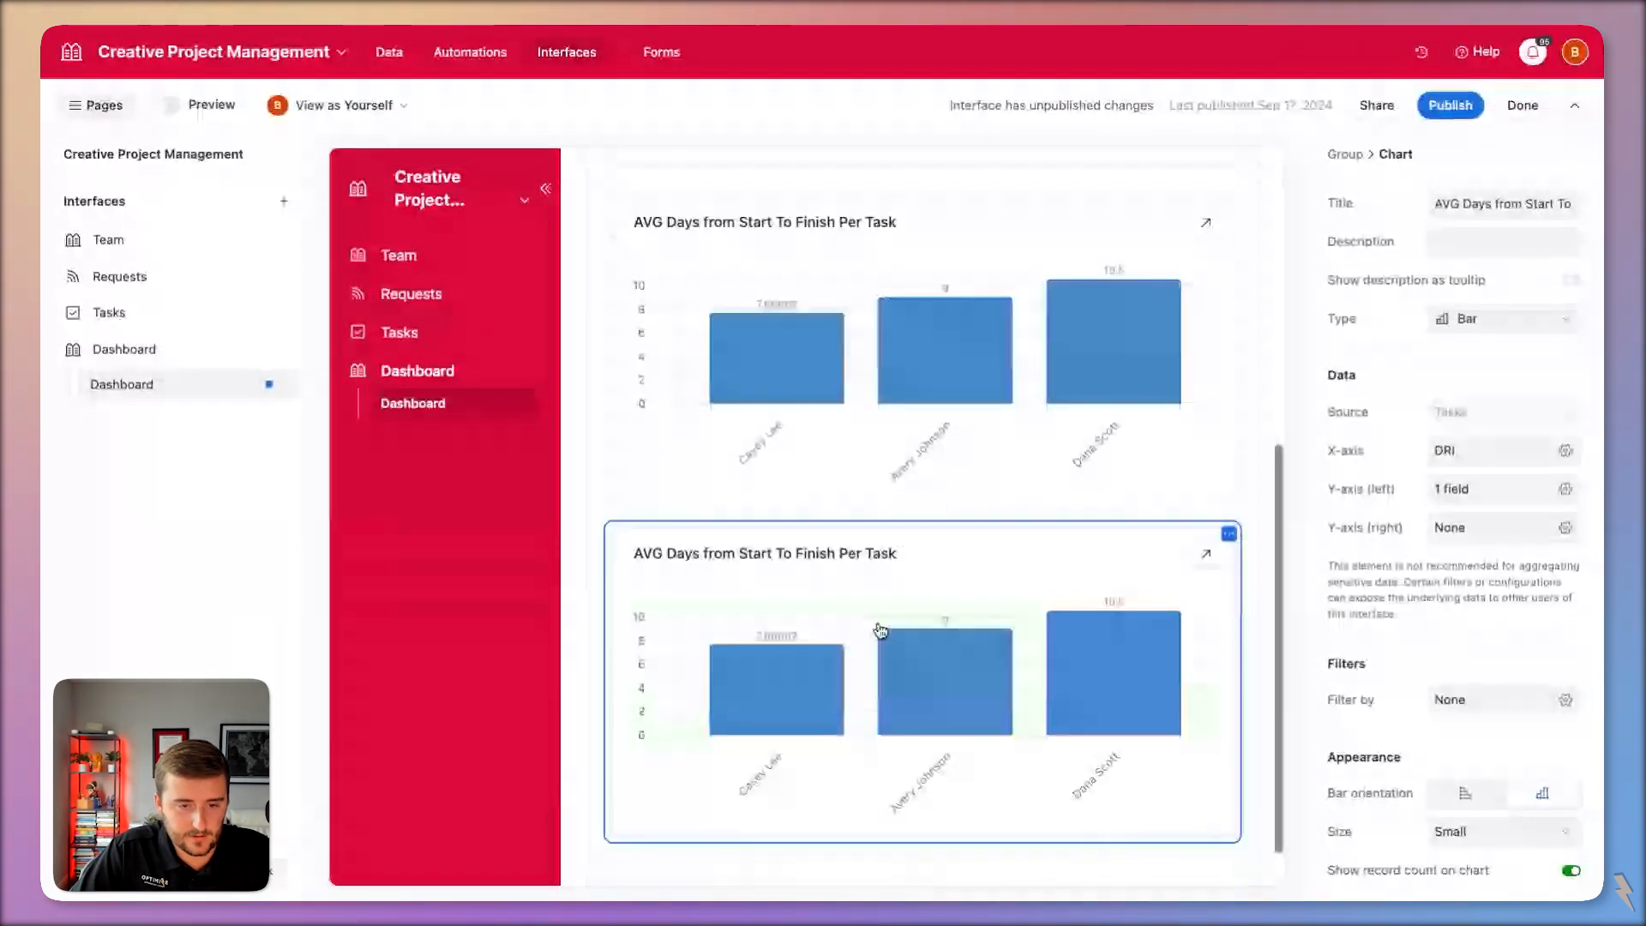
click(1468, 450)
click(1468, 654)
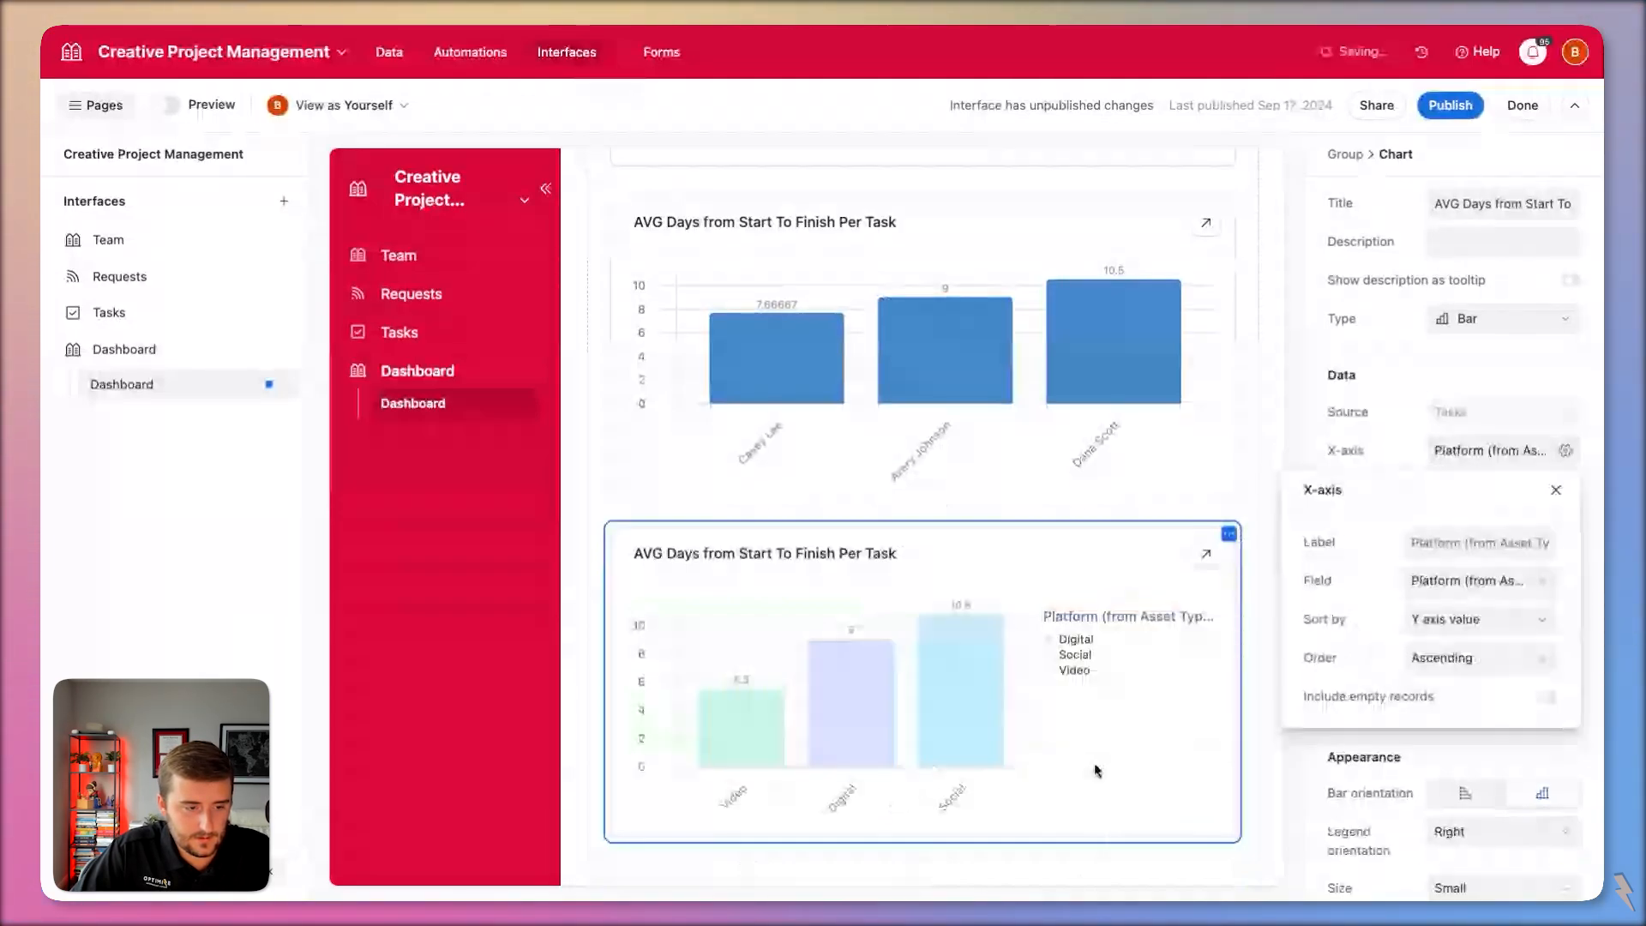
click(1081, 726)
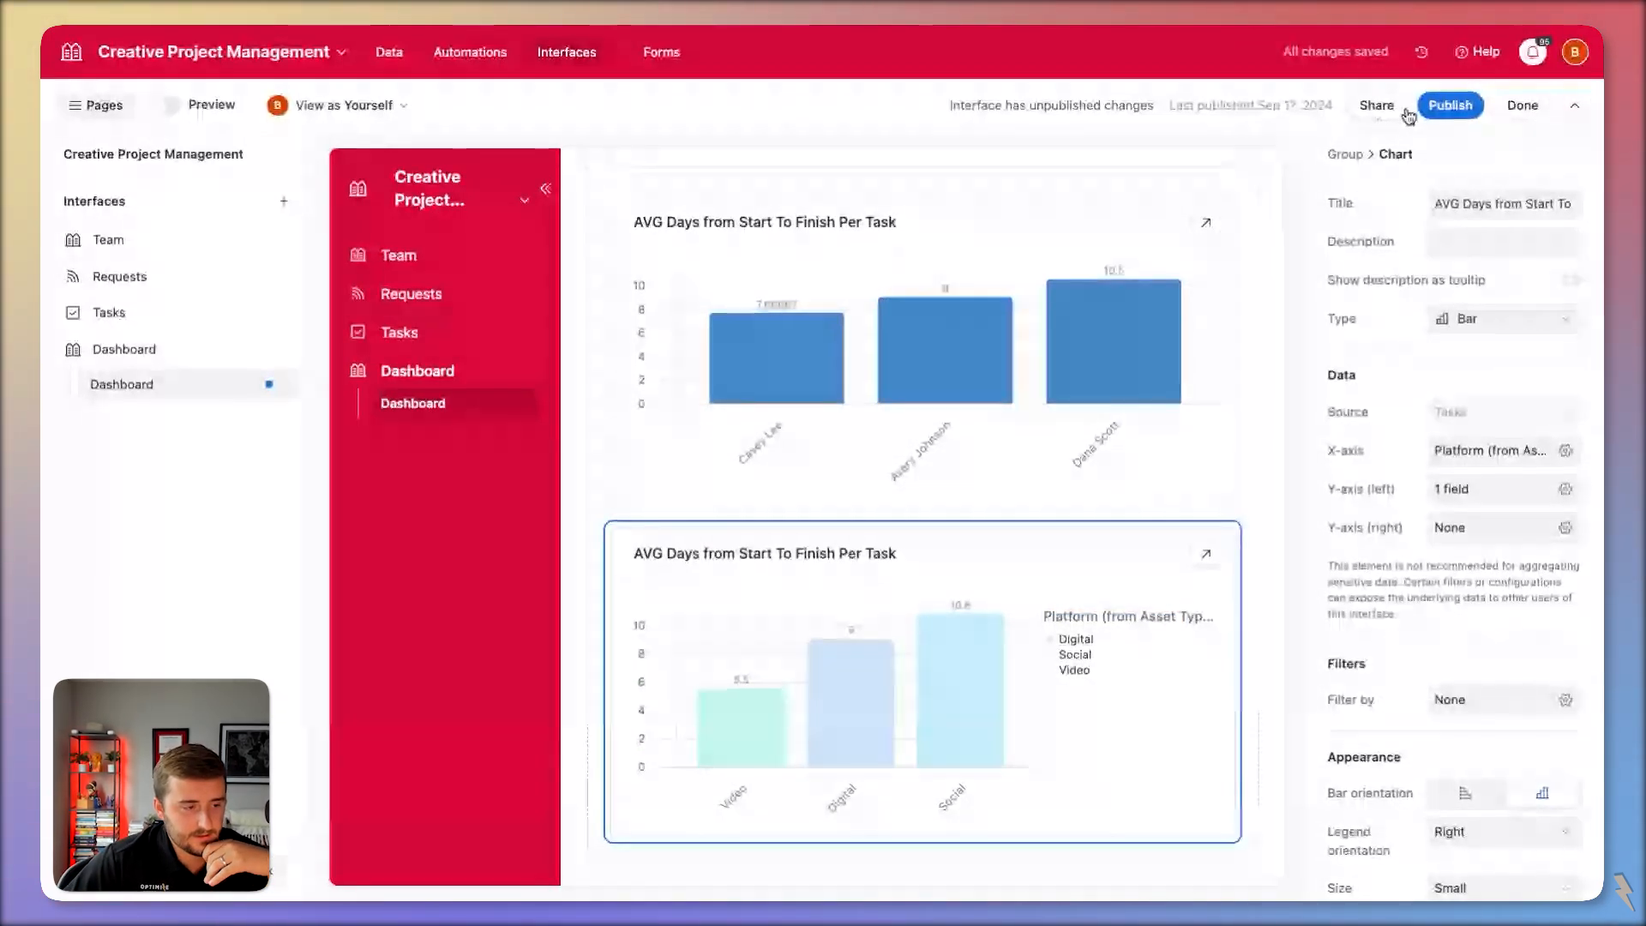
scroll(1091, 717, down, 1)
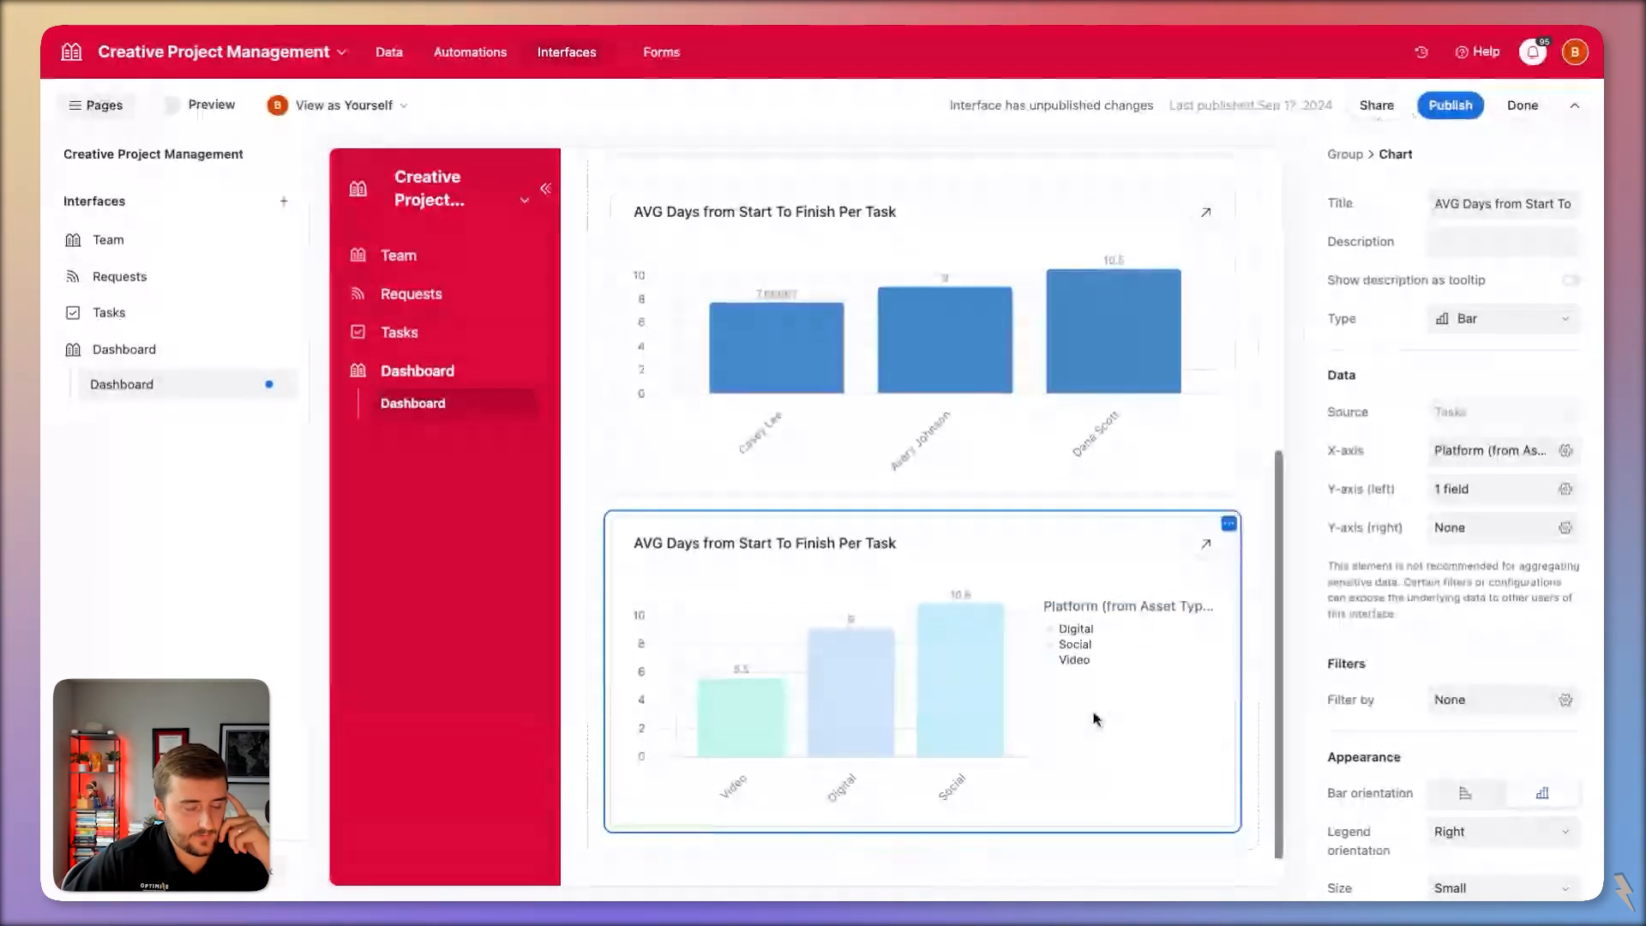
scroll(1094, 719, up, 3)
scroll(1093, 718, up, 5)
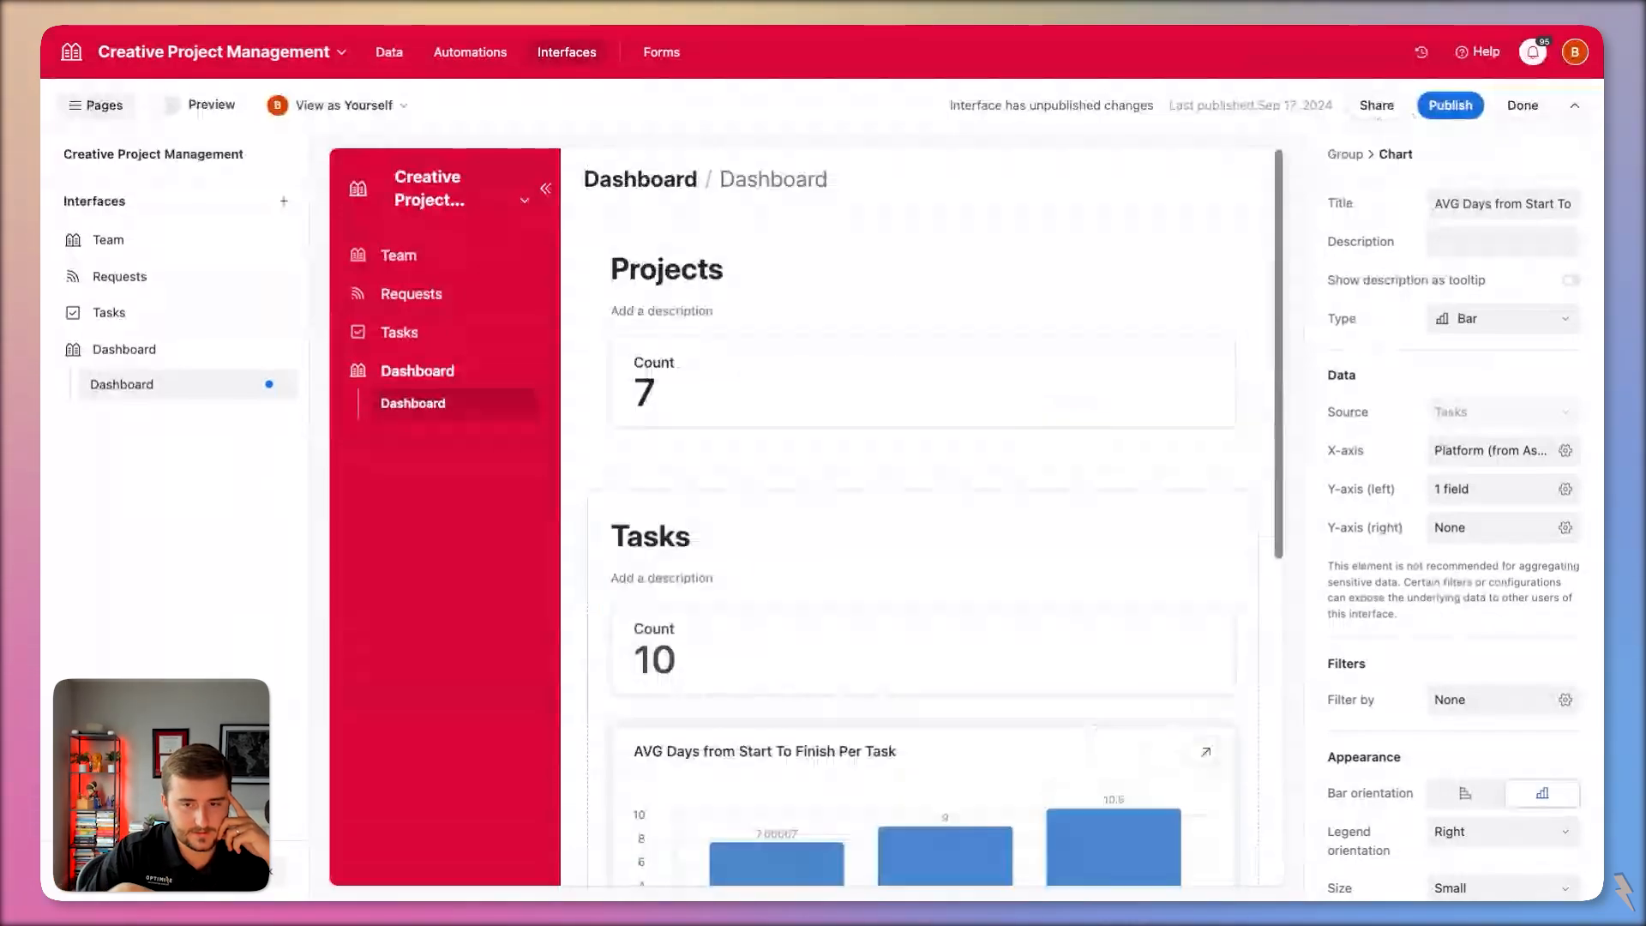